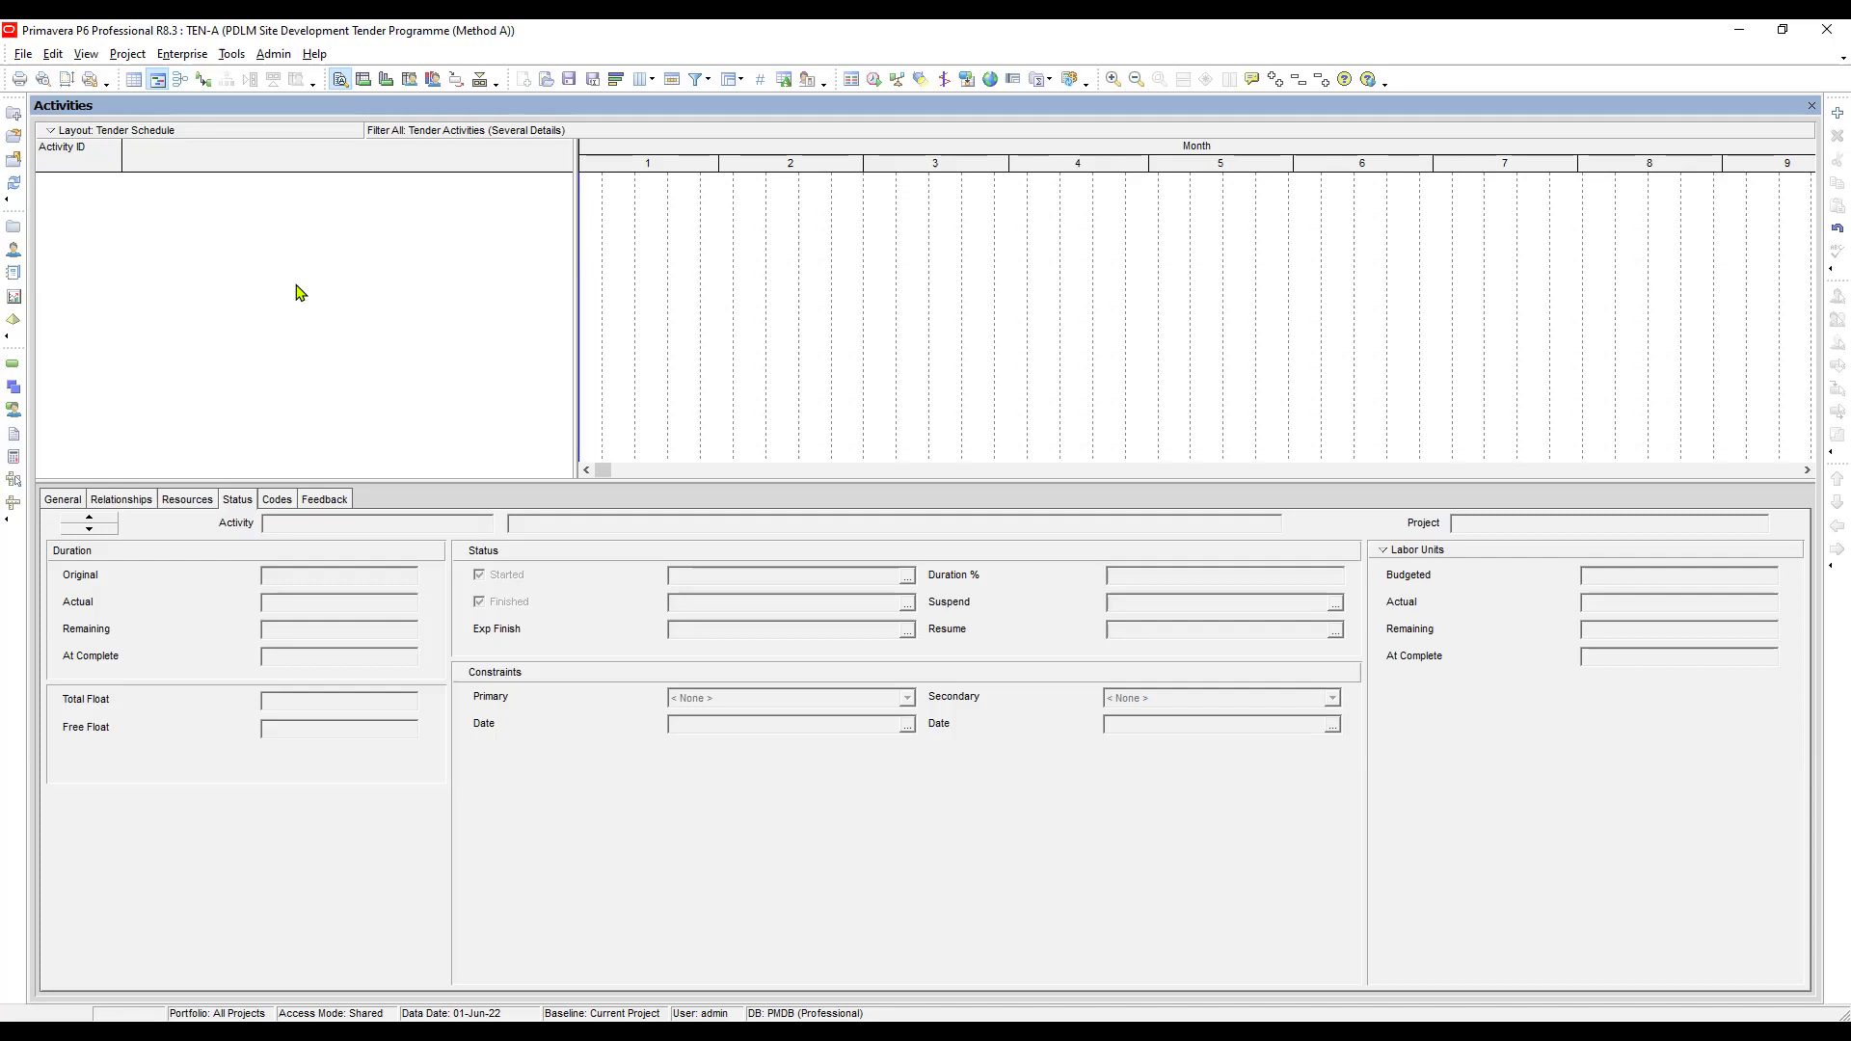
Find Activity Name among the available column options and add it to the activity table's selected columns
left_click(86, 56)
mouse_move(118, 194)
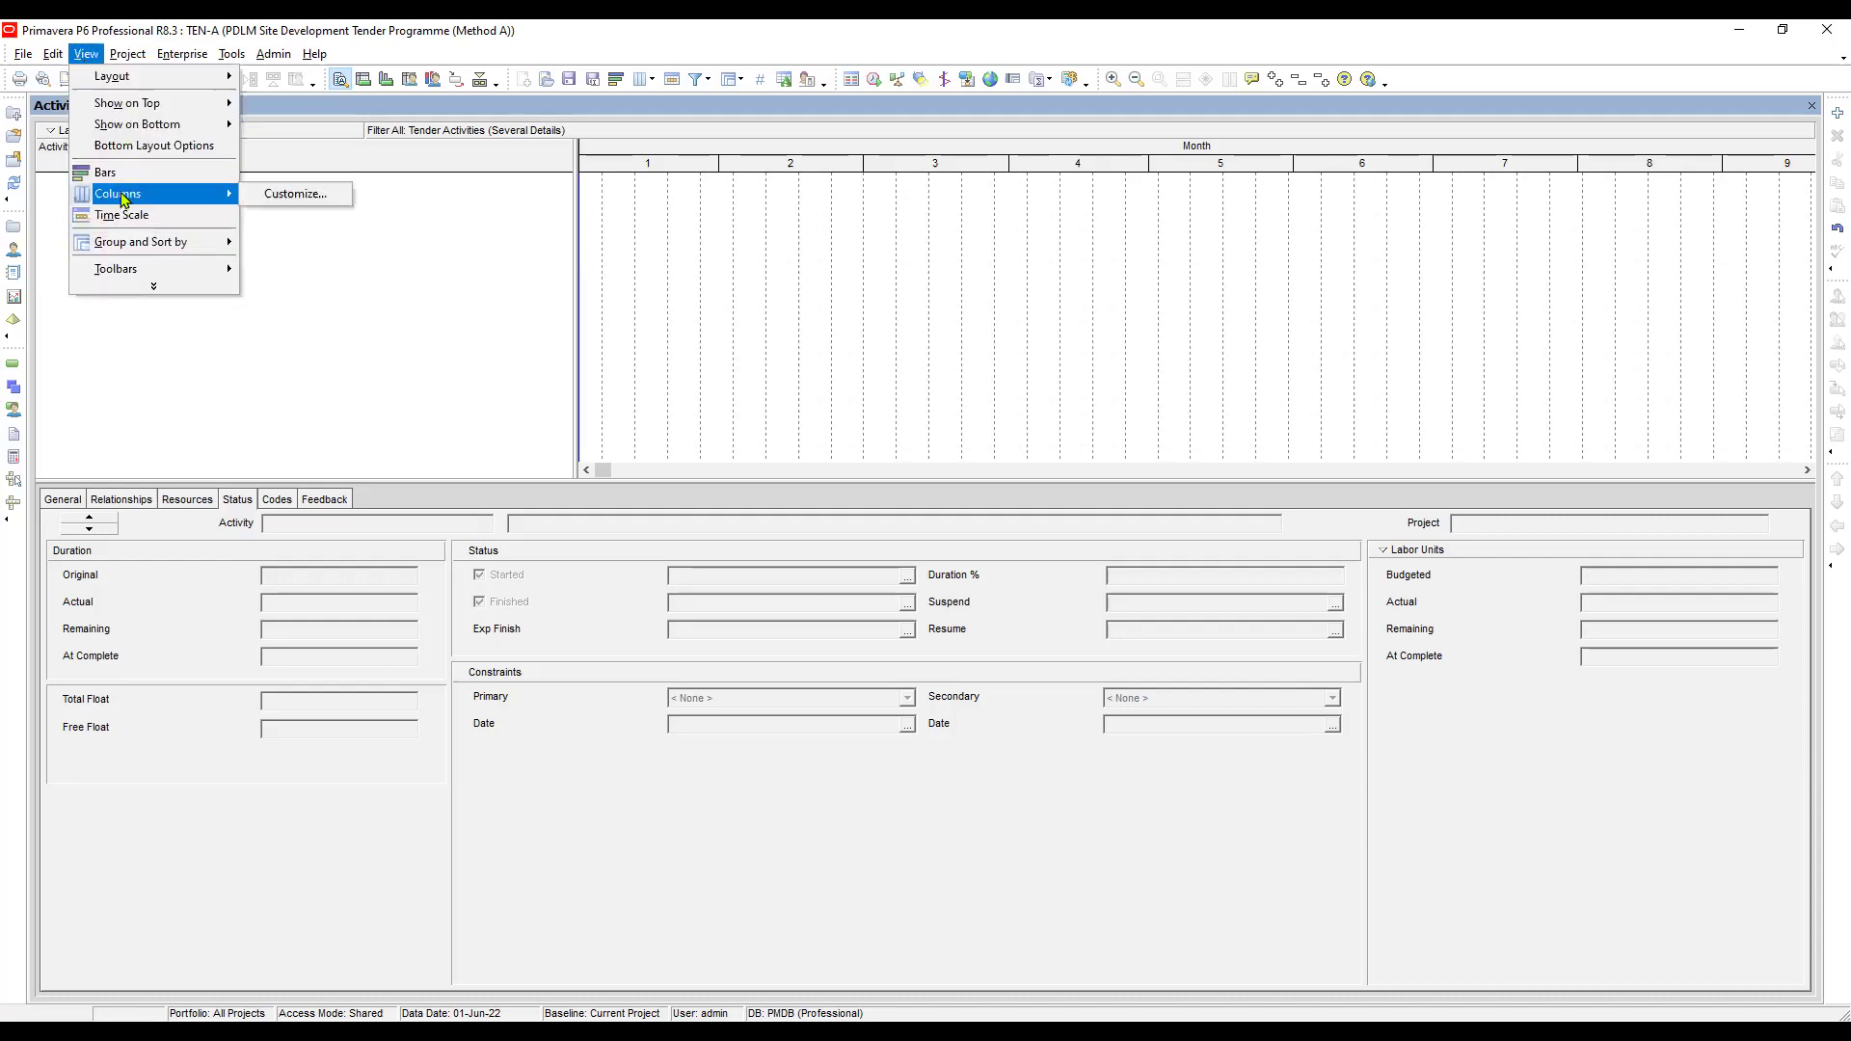
left_click(296, 195)
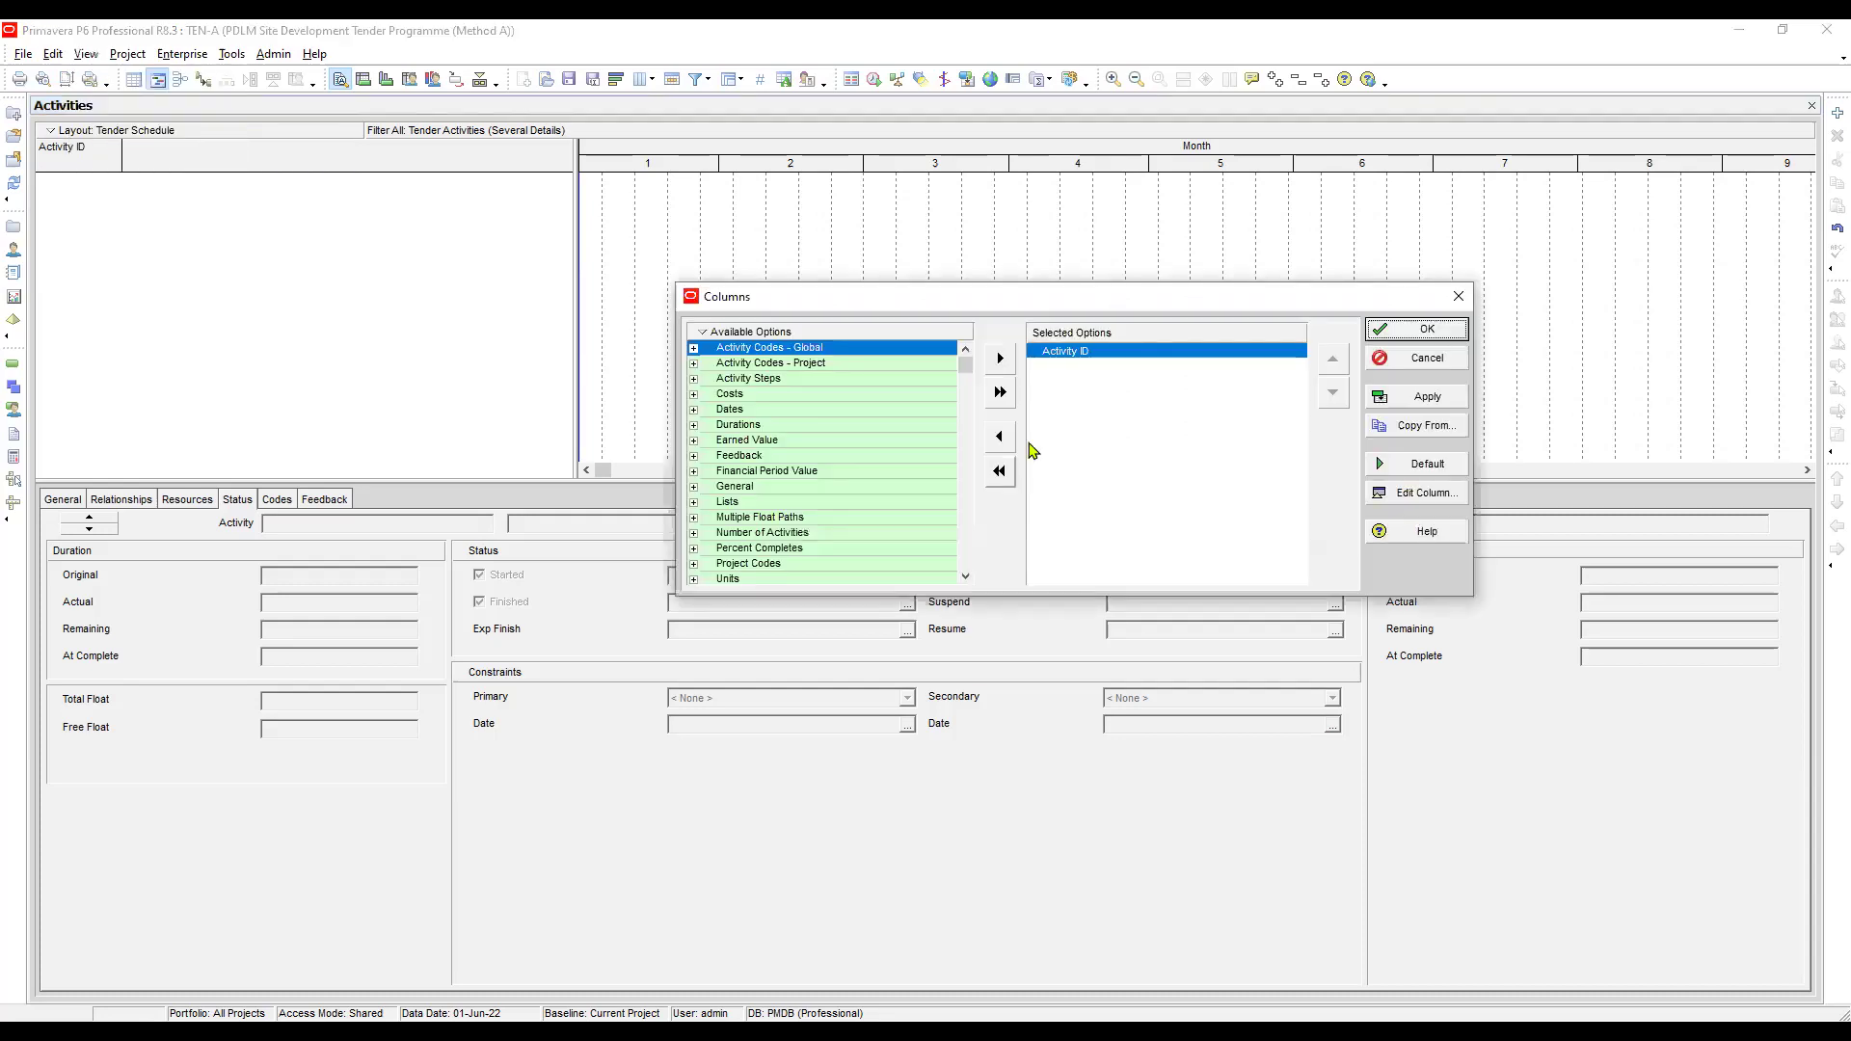
left_click(771, 379)
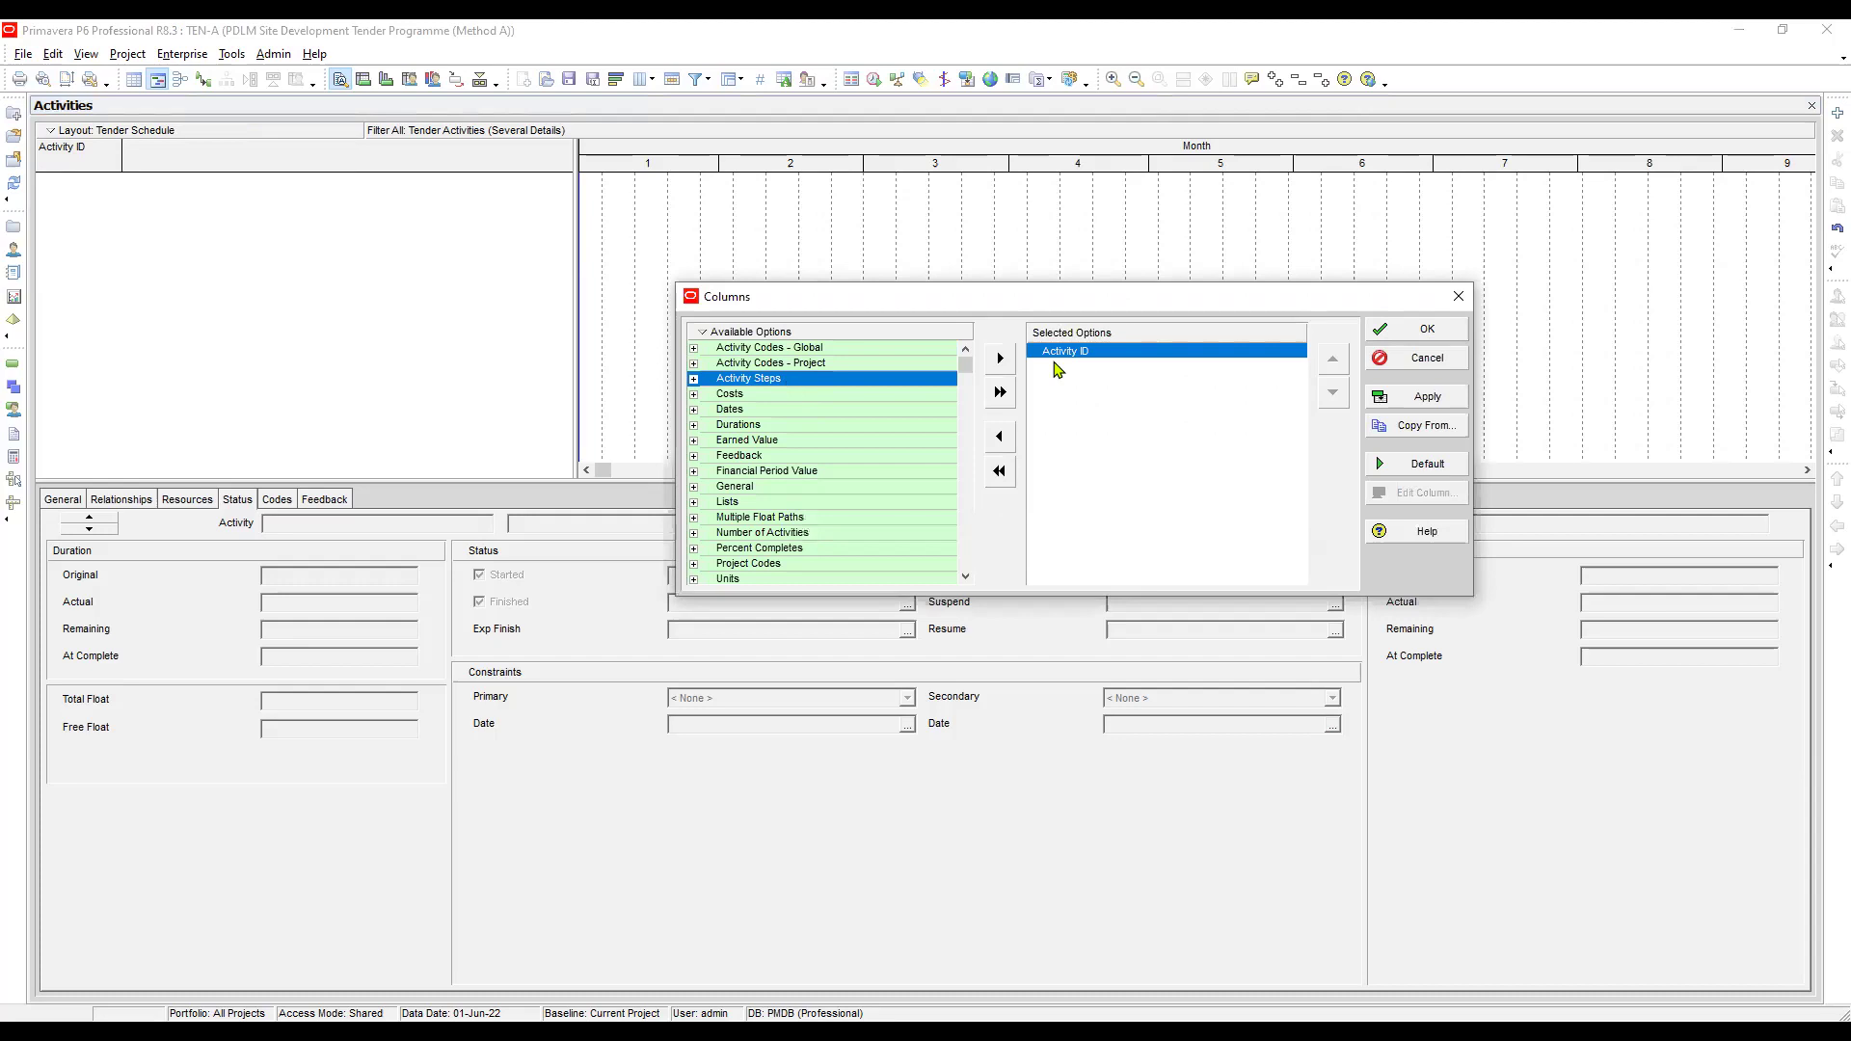
key("ctrl+f")
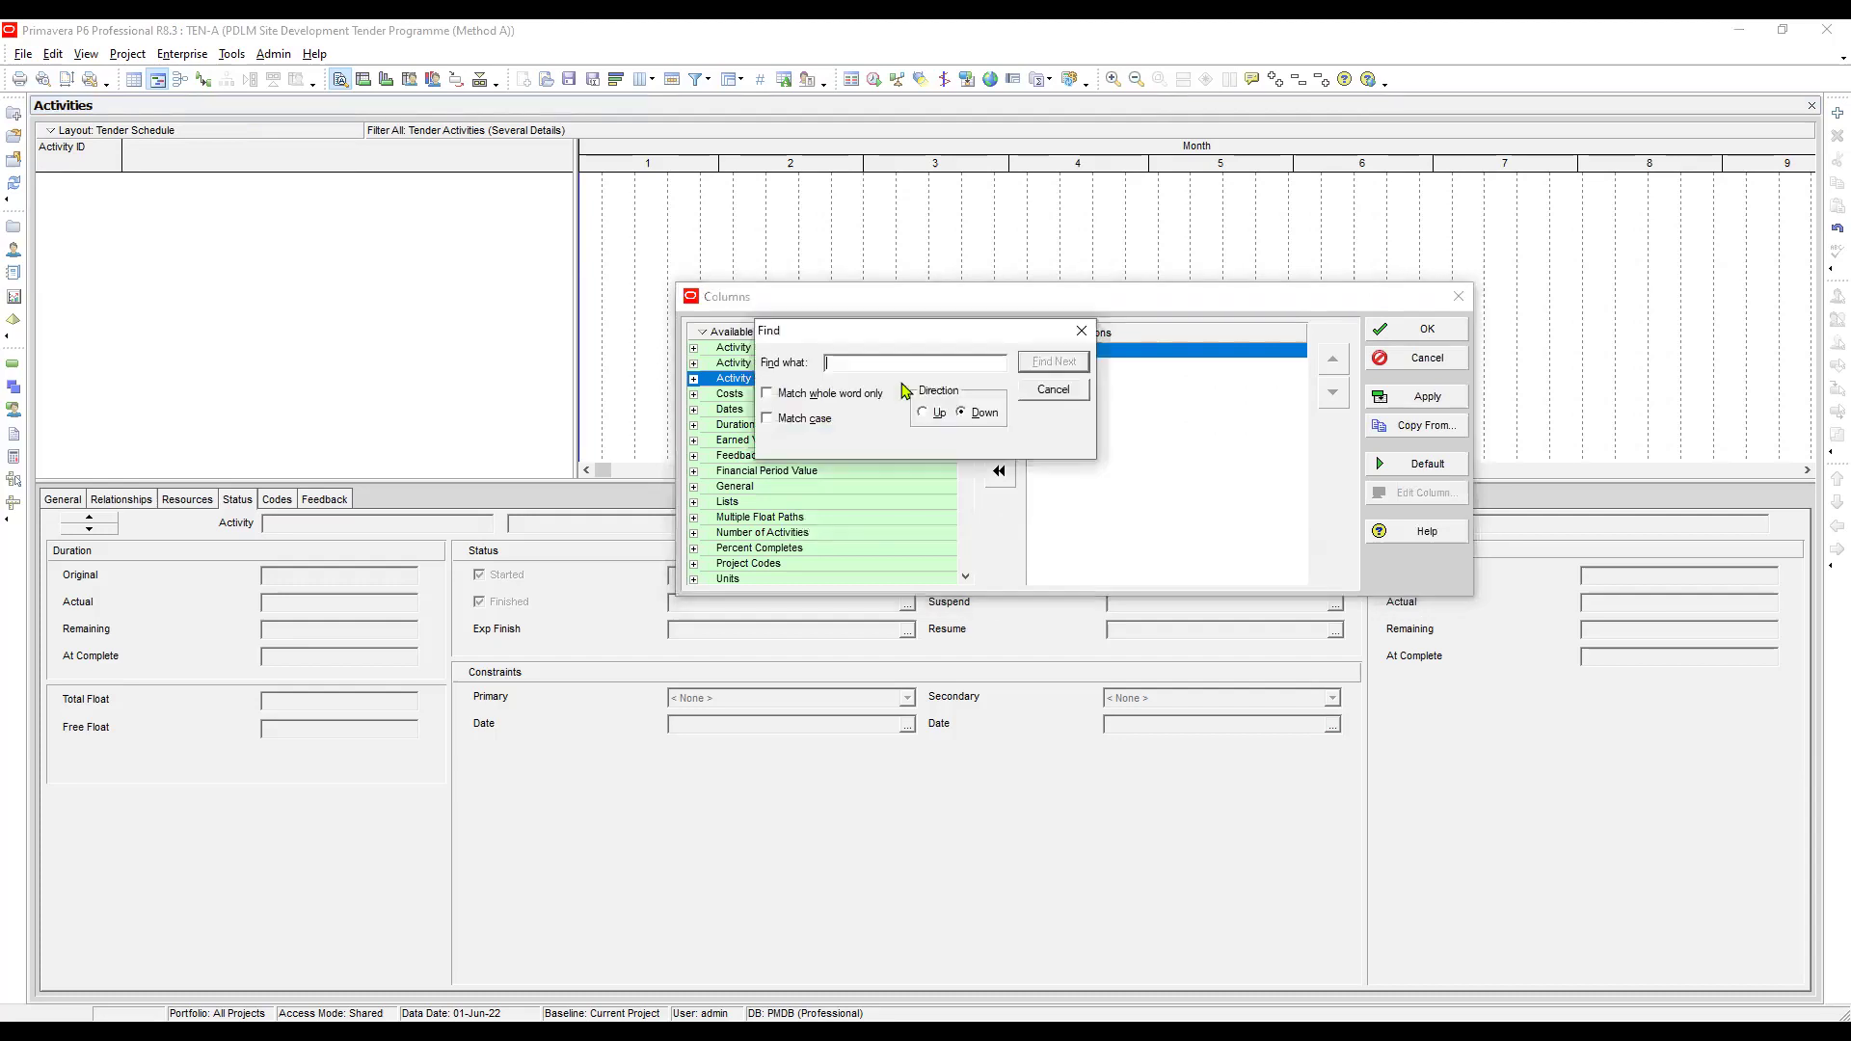
type("Activity Name")
key("Return")
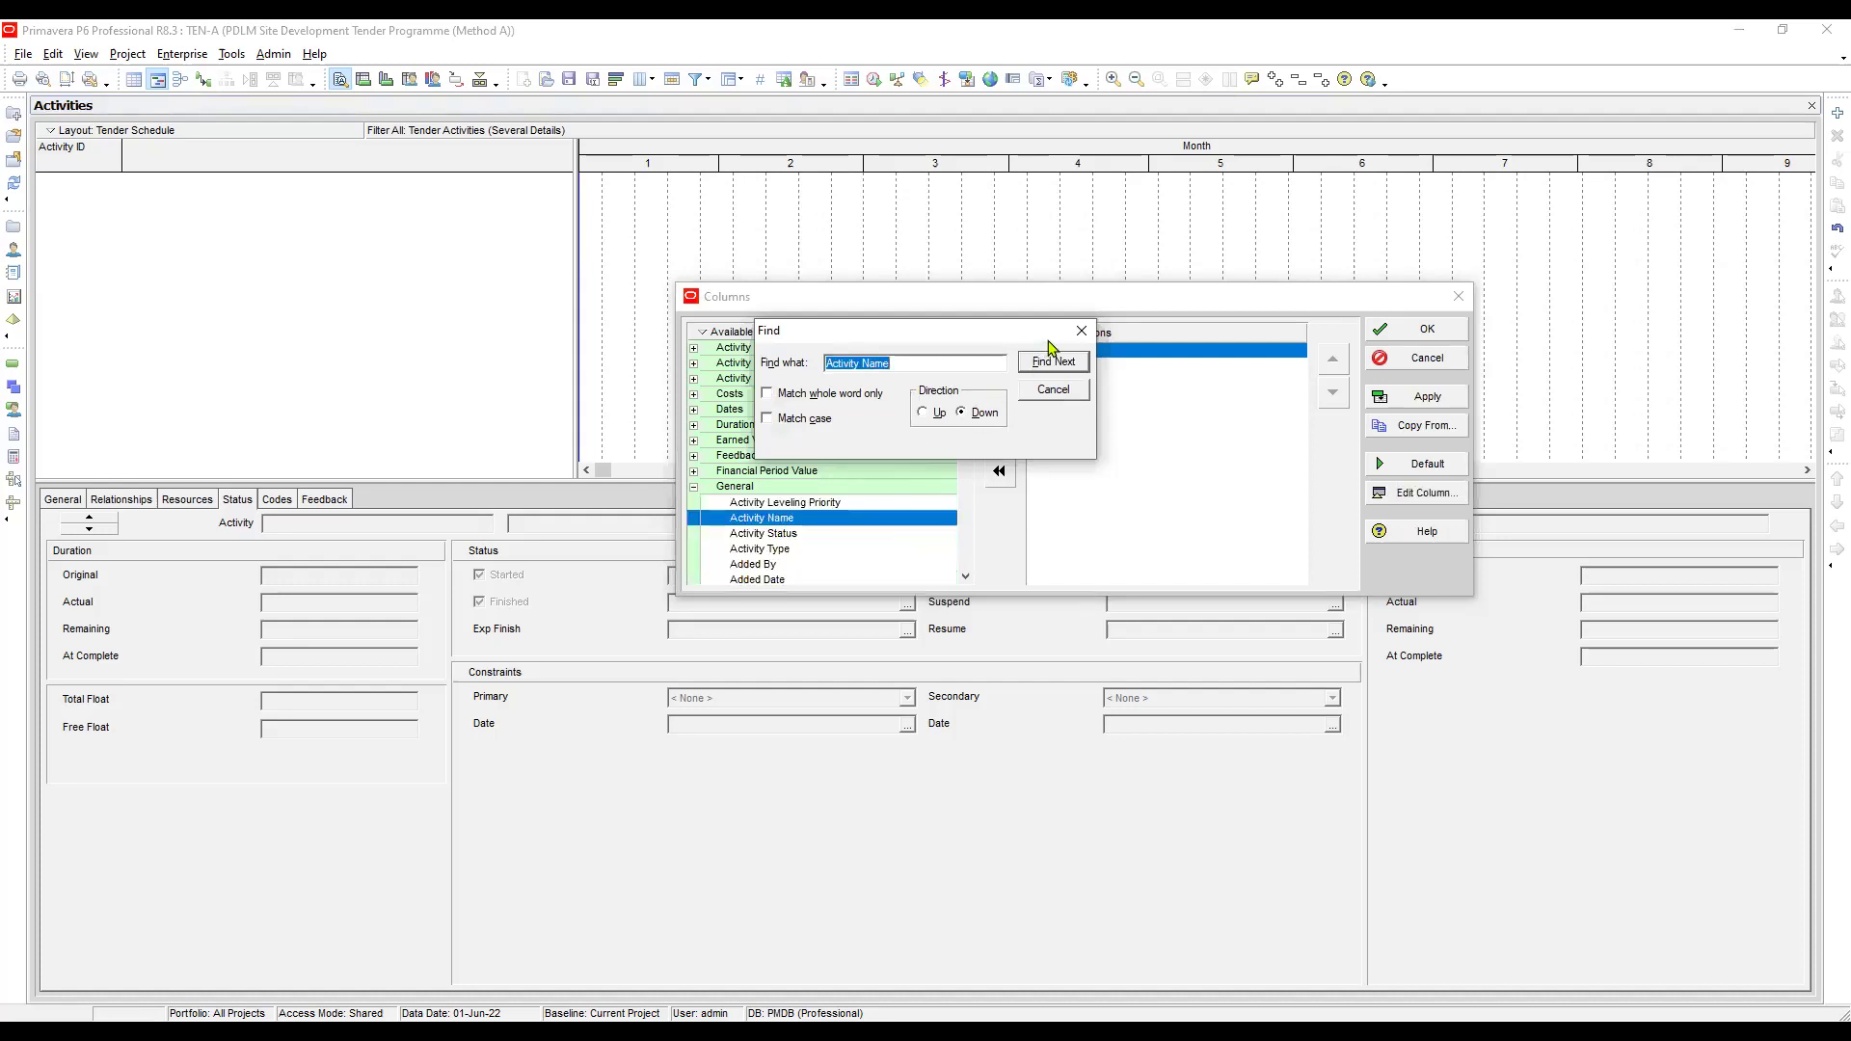
left_click(1082, 333)
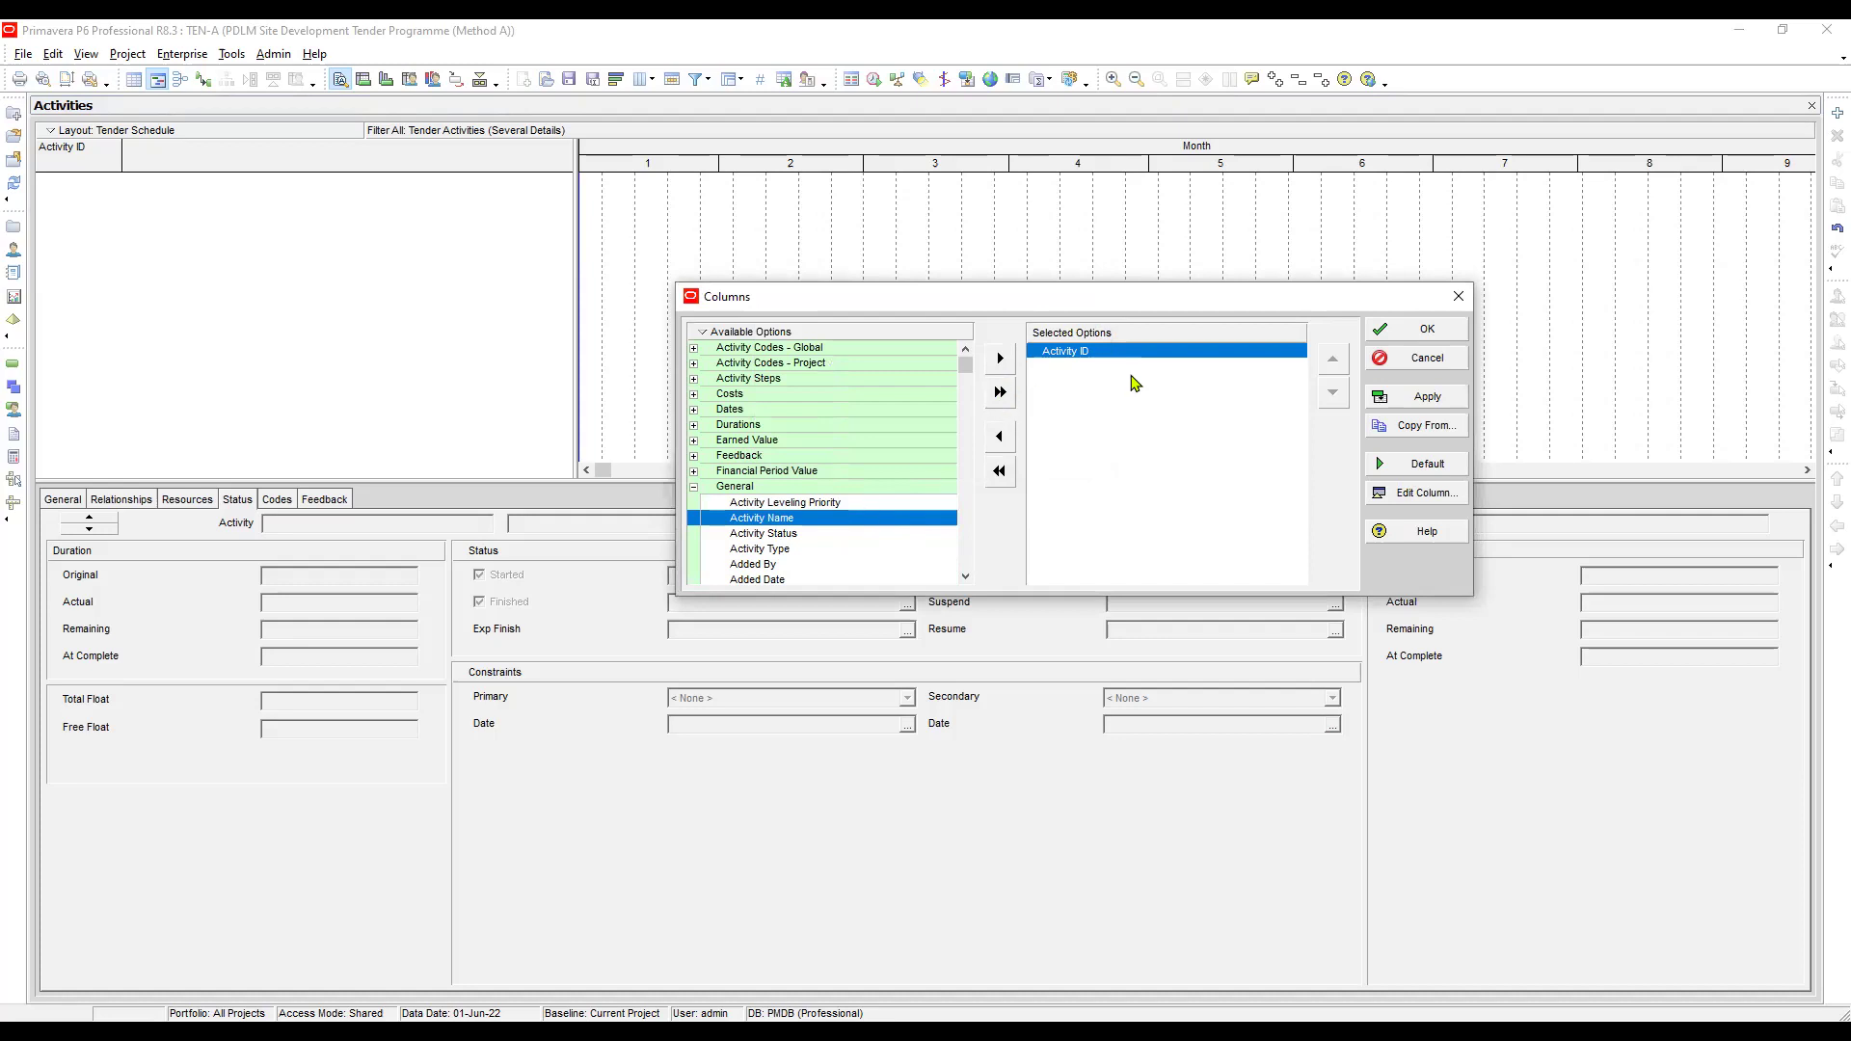
left_click(1001, 361)
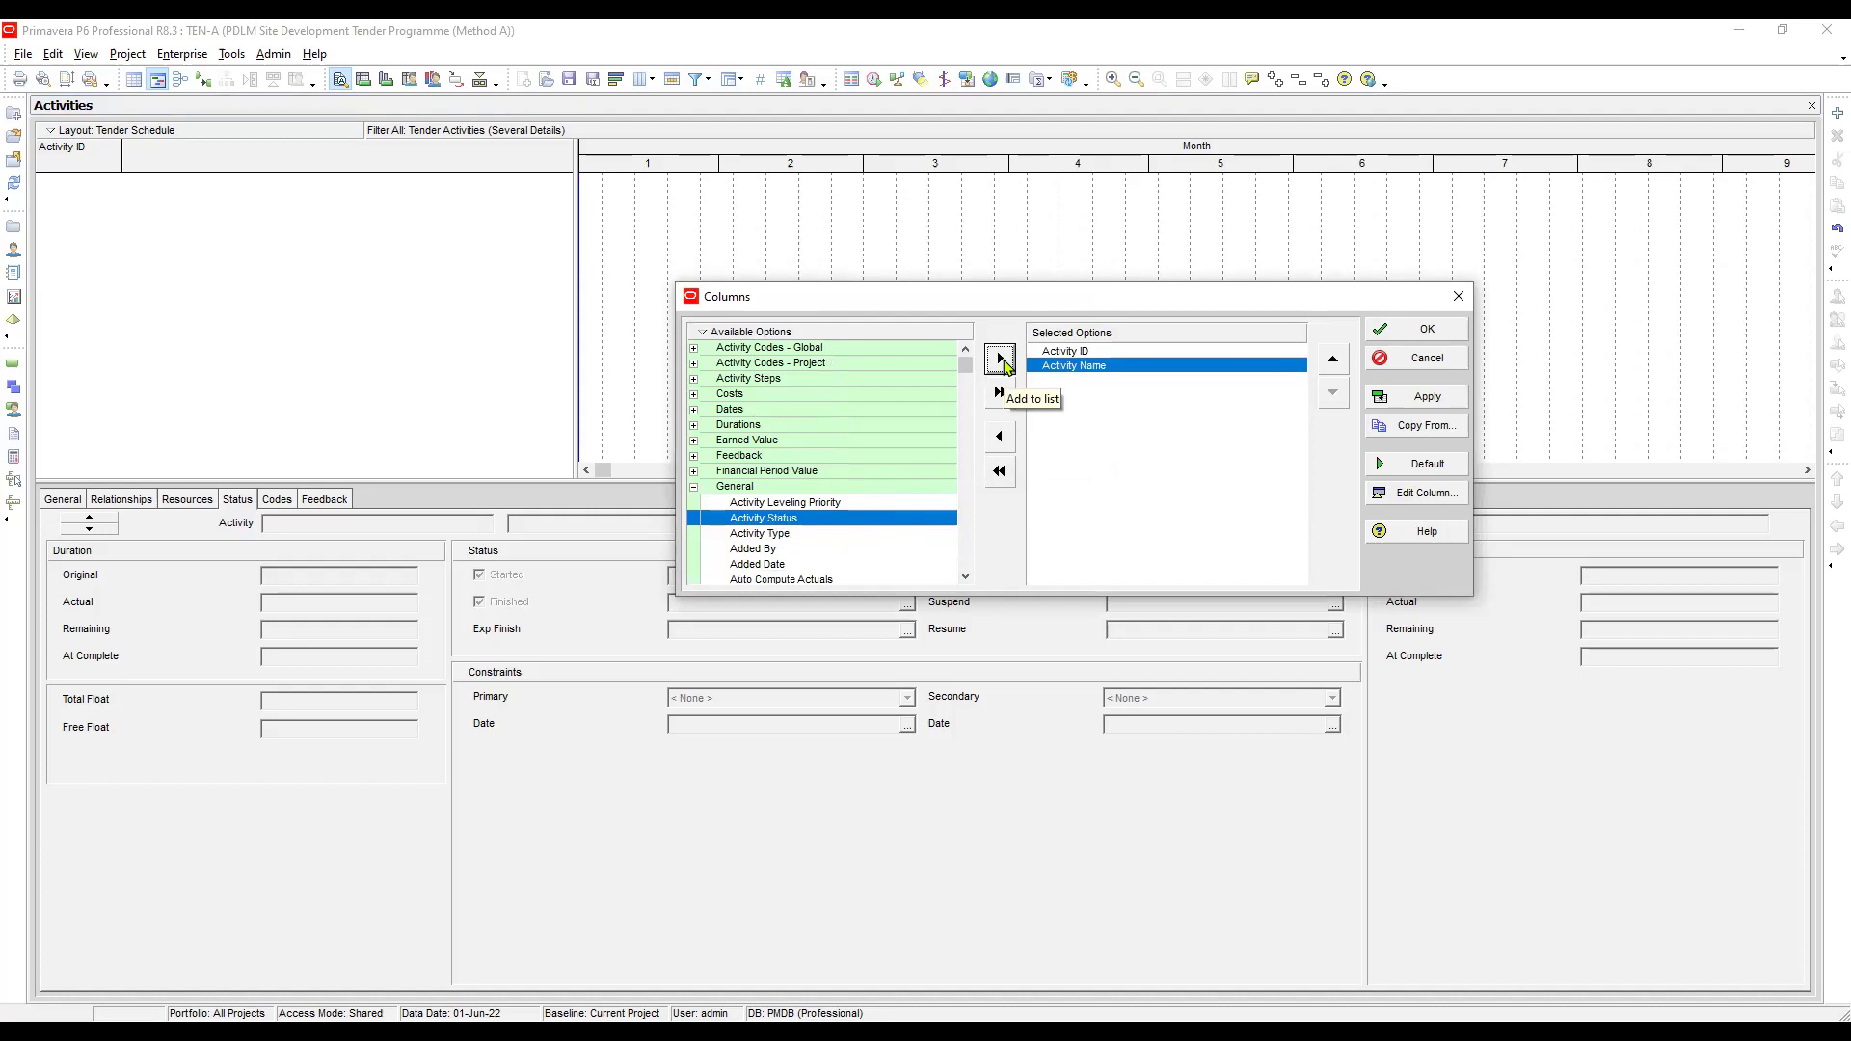
Add Original Duration from the Durations group to the selected columns
left_click(793, 427)
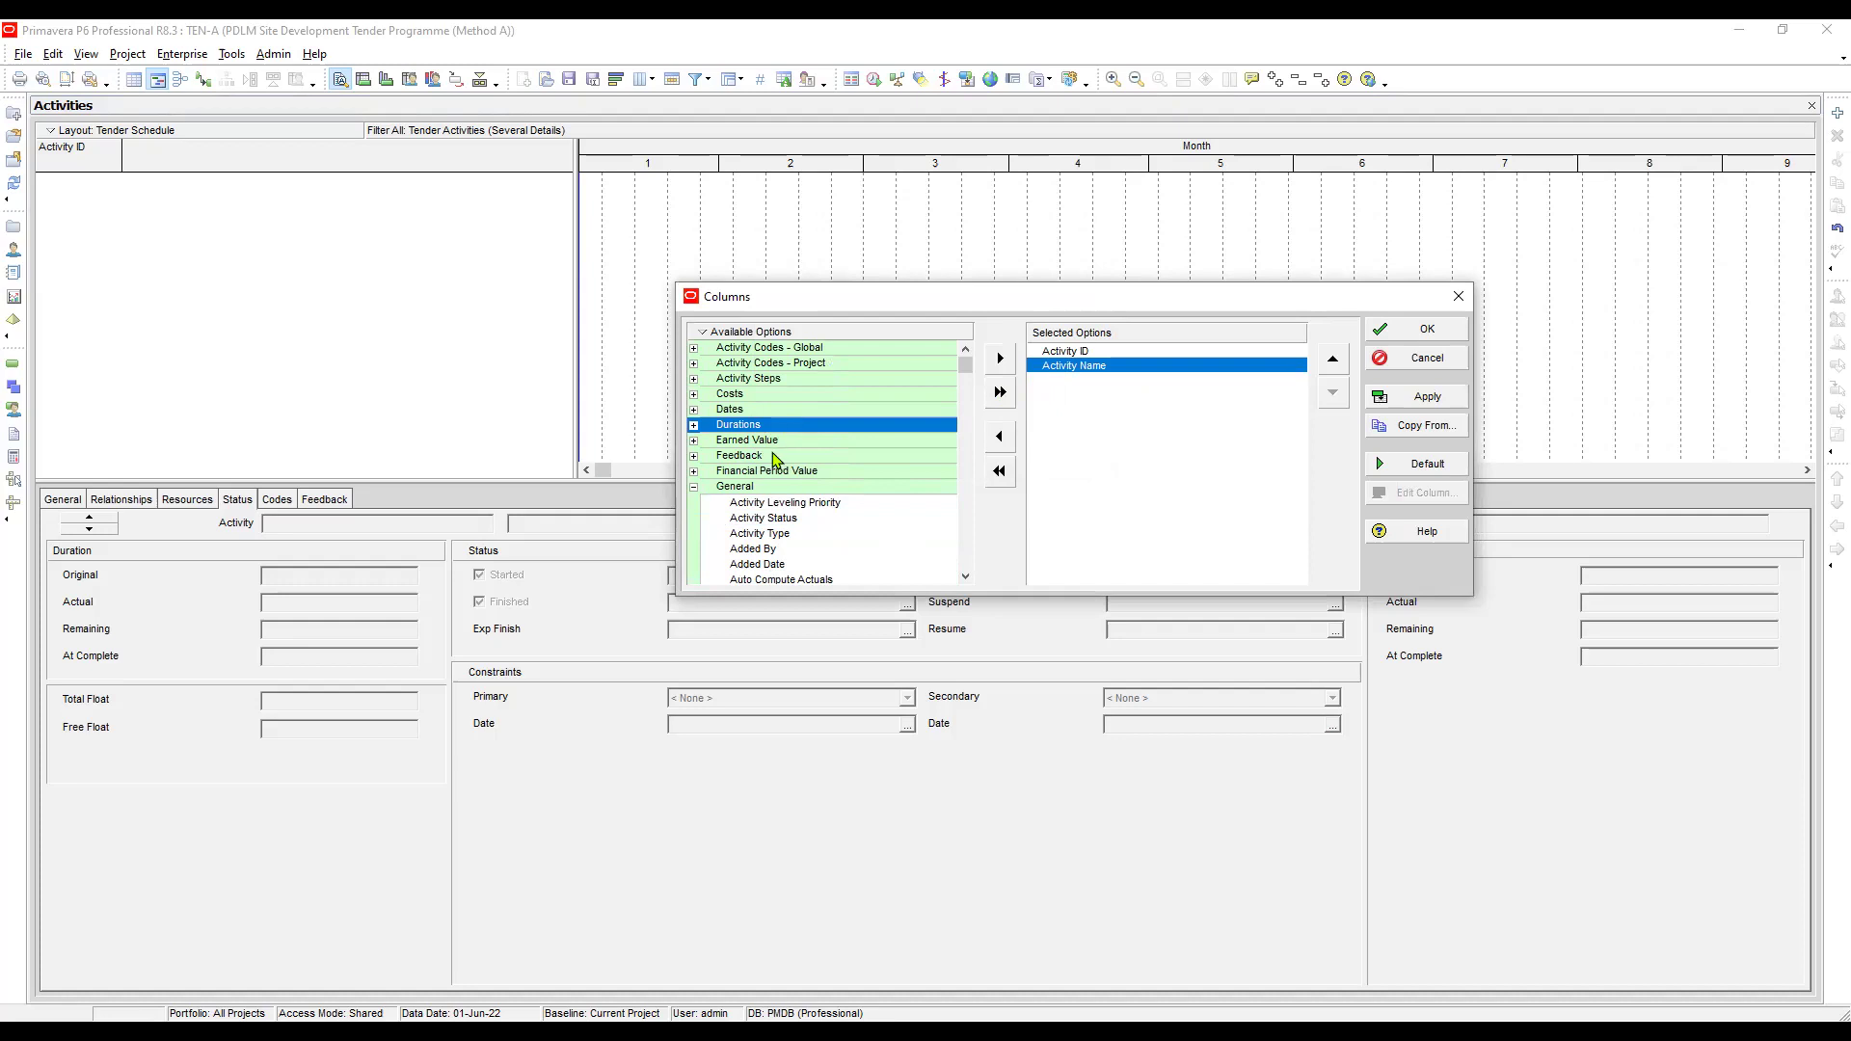
left_click(694, 428)
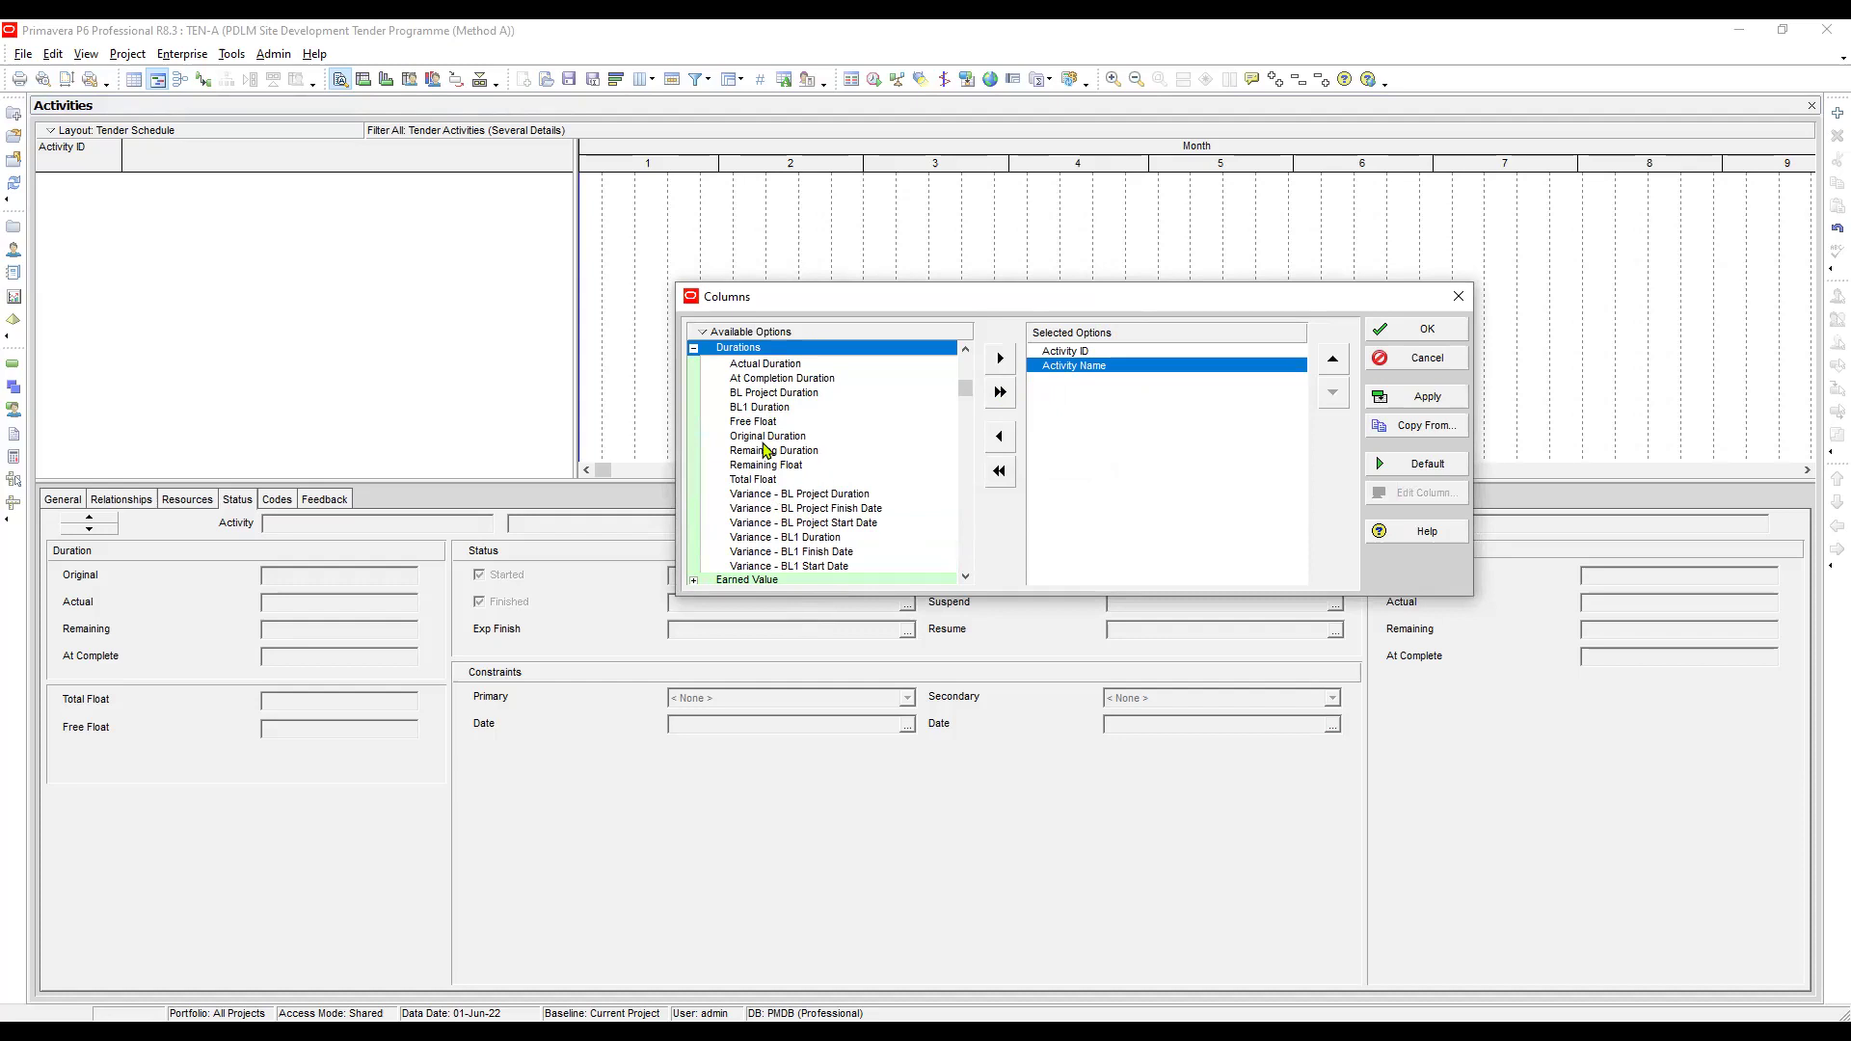
left_click(811, 432)
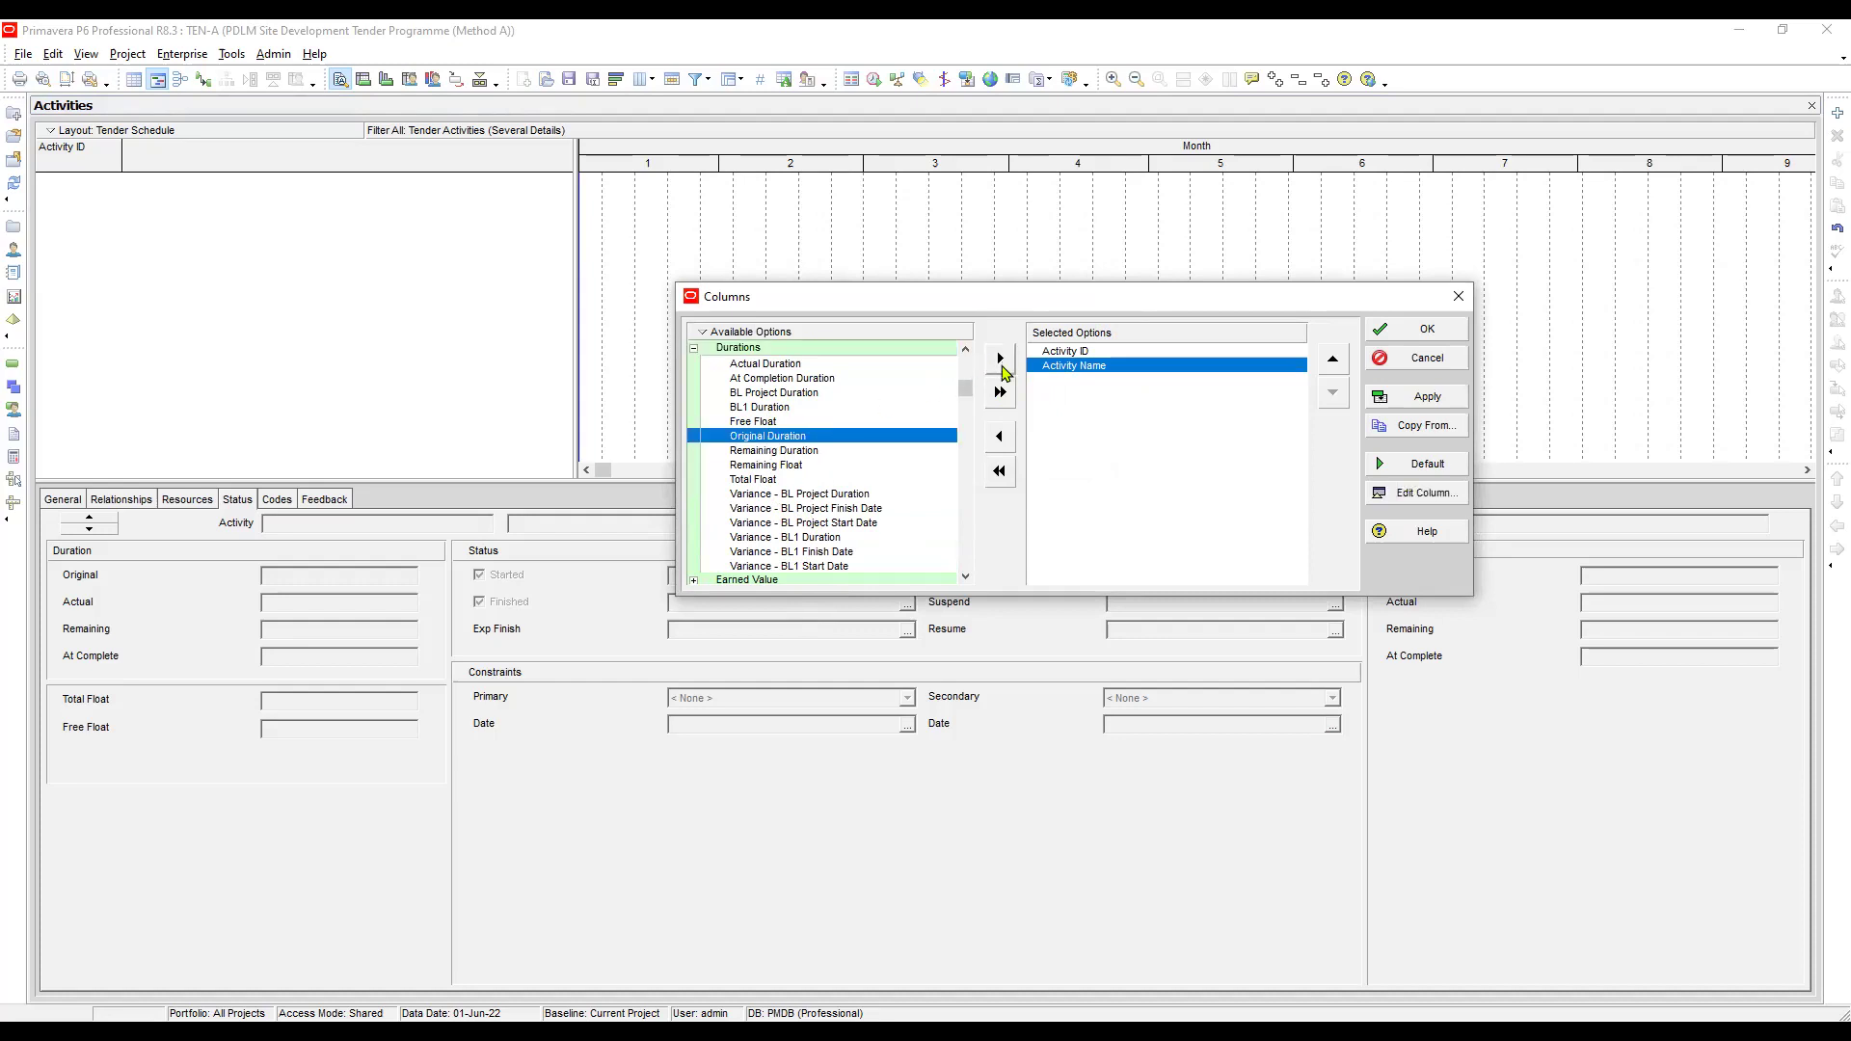
left_click(1002, 371)
left_click(1107, 371)
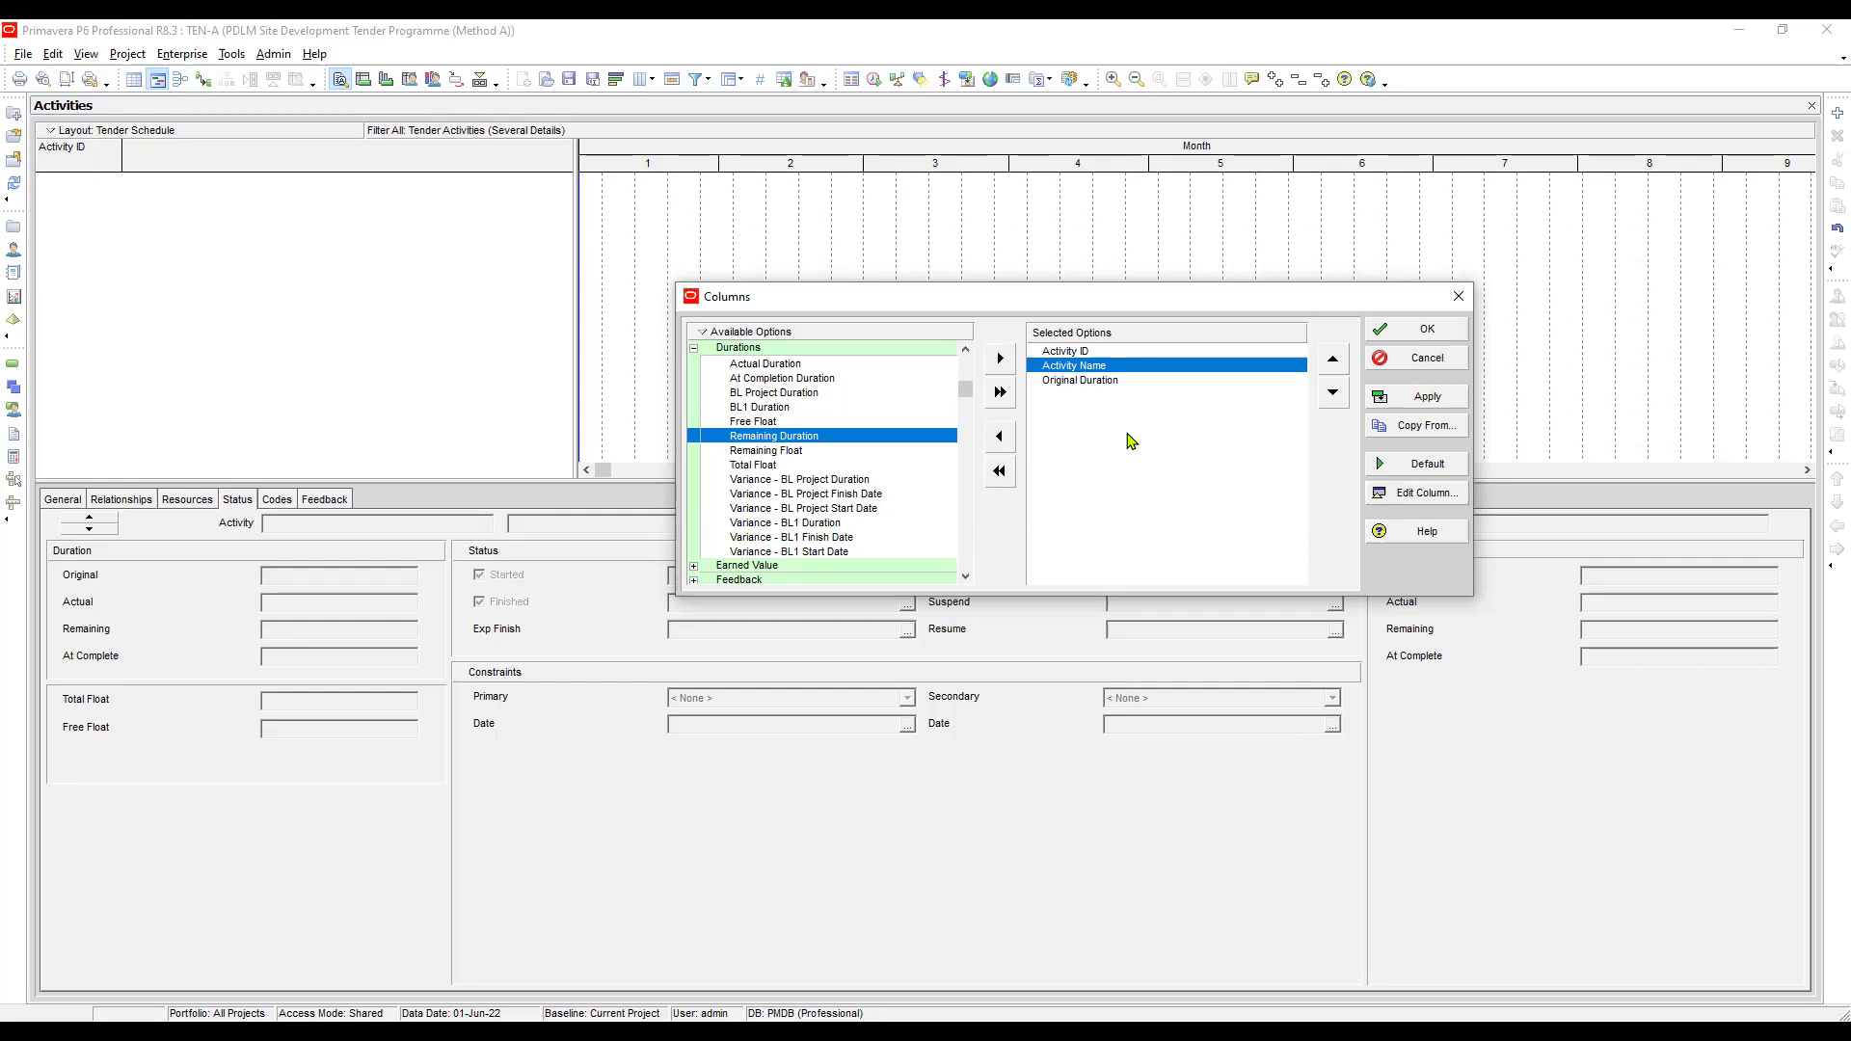
Retitle the Original Duration column as Duration with centre alignment, and apply the column set to the activity table
left_click(1087, 377)
left_click(1096, 367)
left_click(1098, 384)
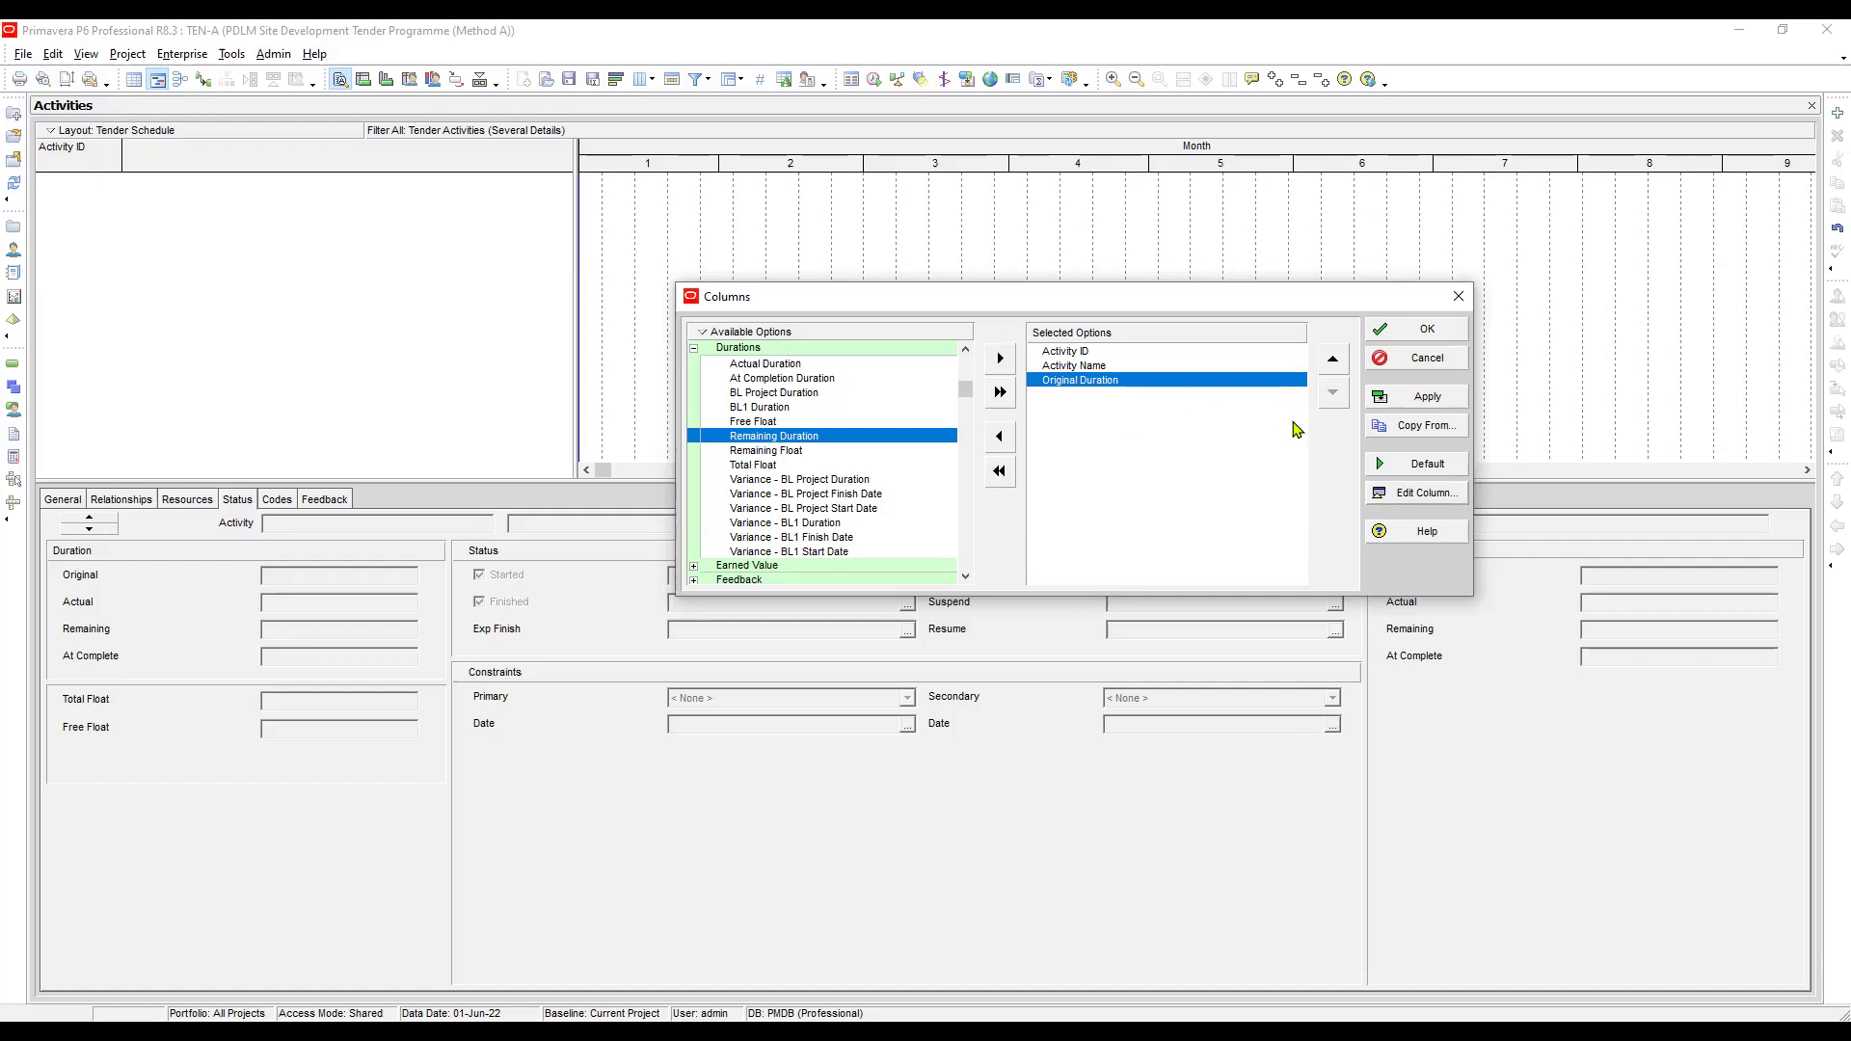
left_click(1408, 494)
double_click(858, 514)
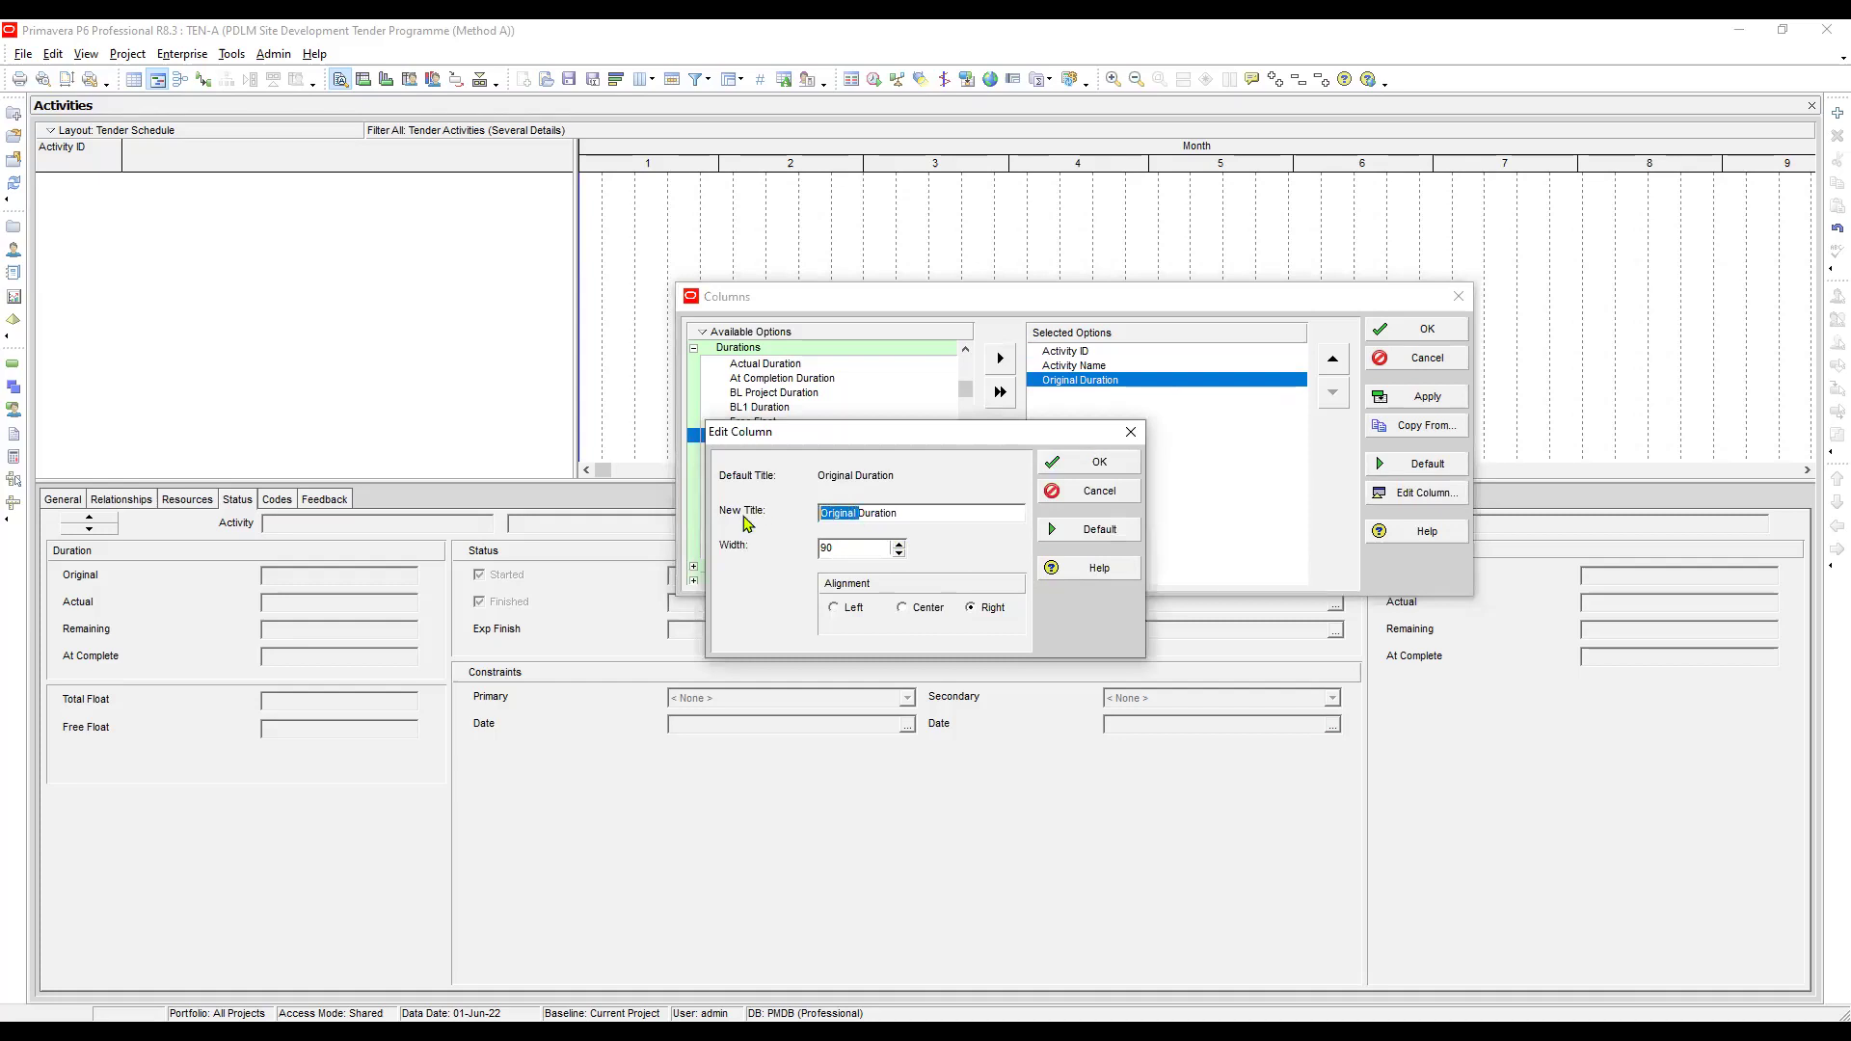
key("Delete")
left_click(906, 616)
left_click(1102, 465)
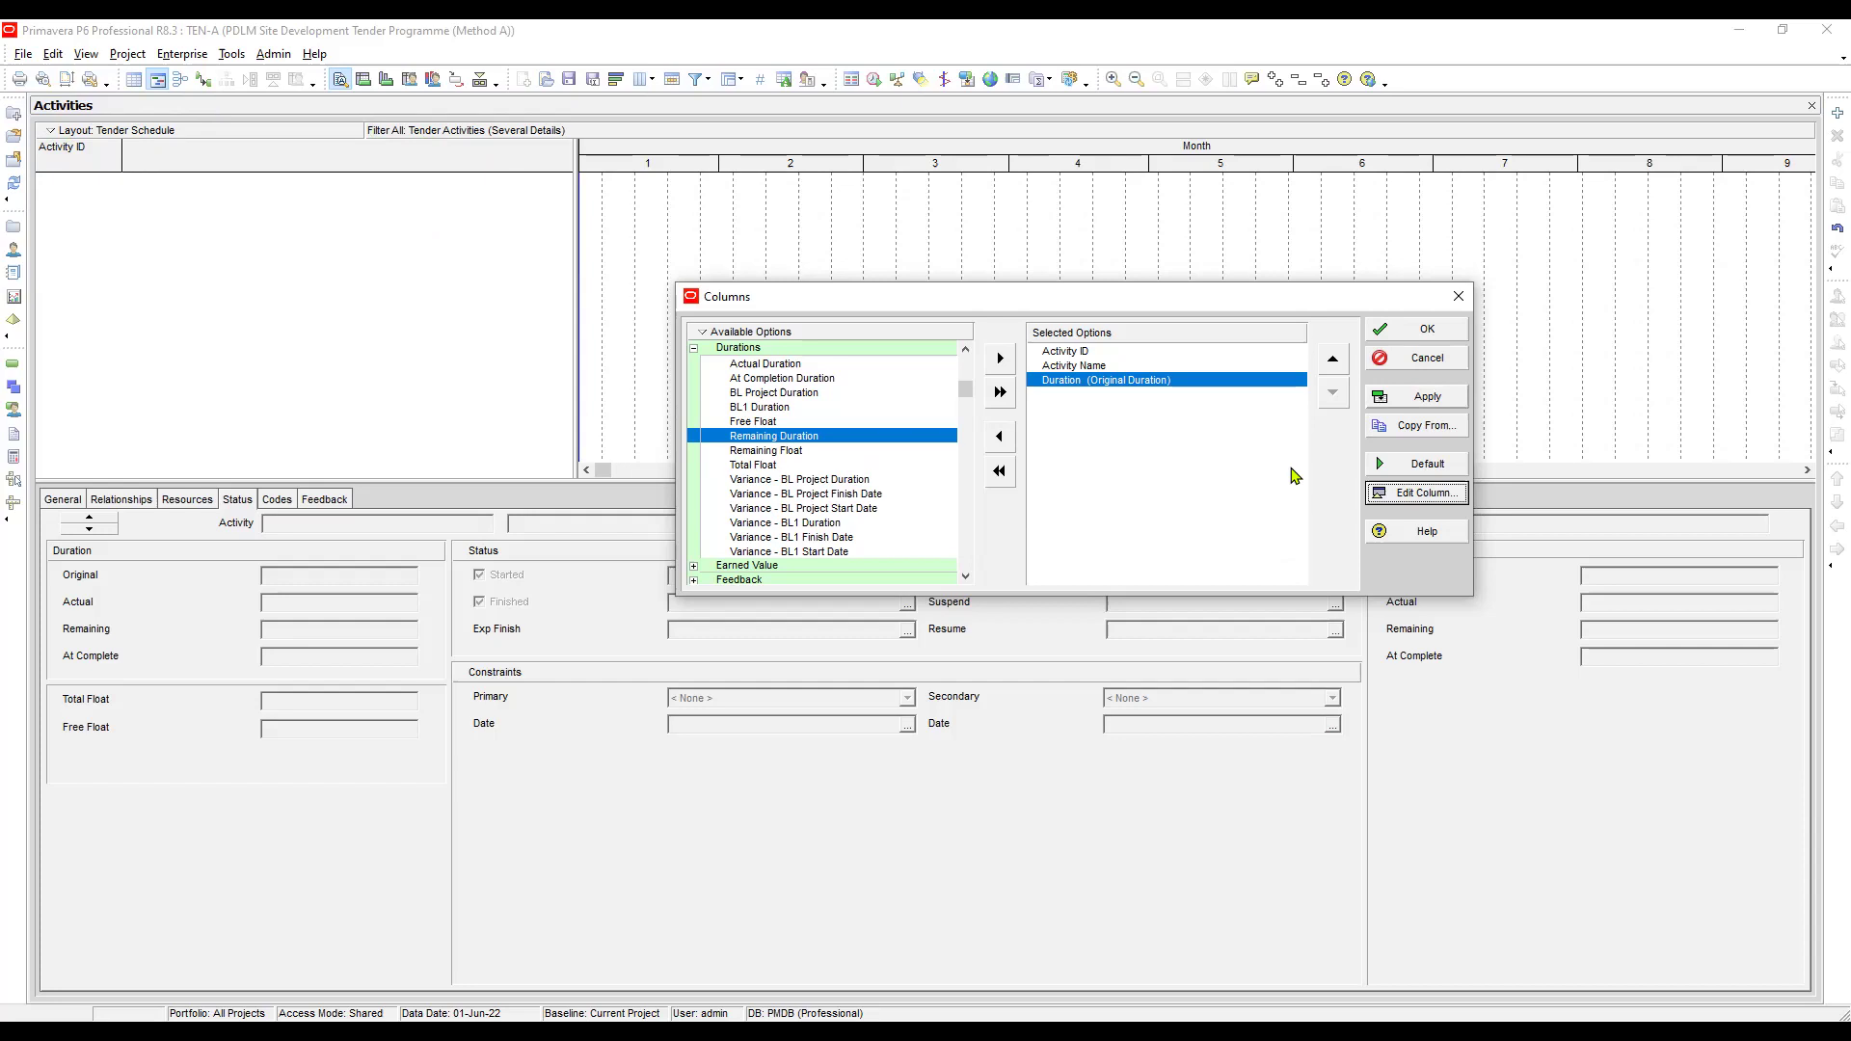
left_click(1418, 397)
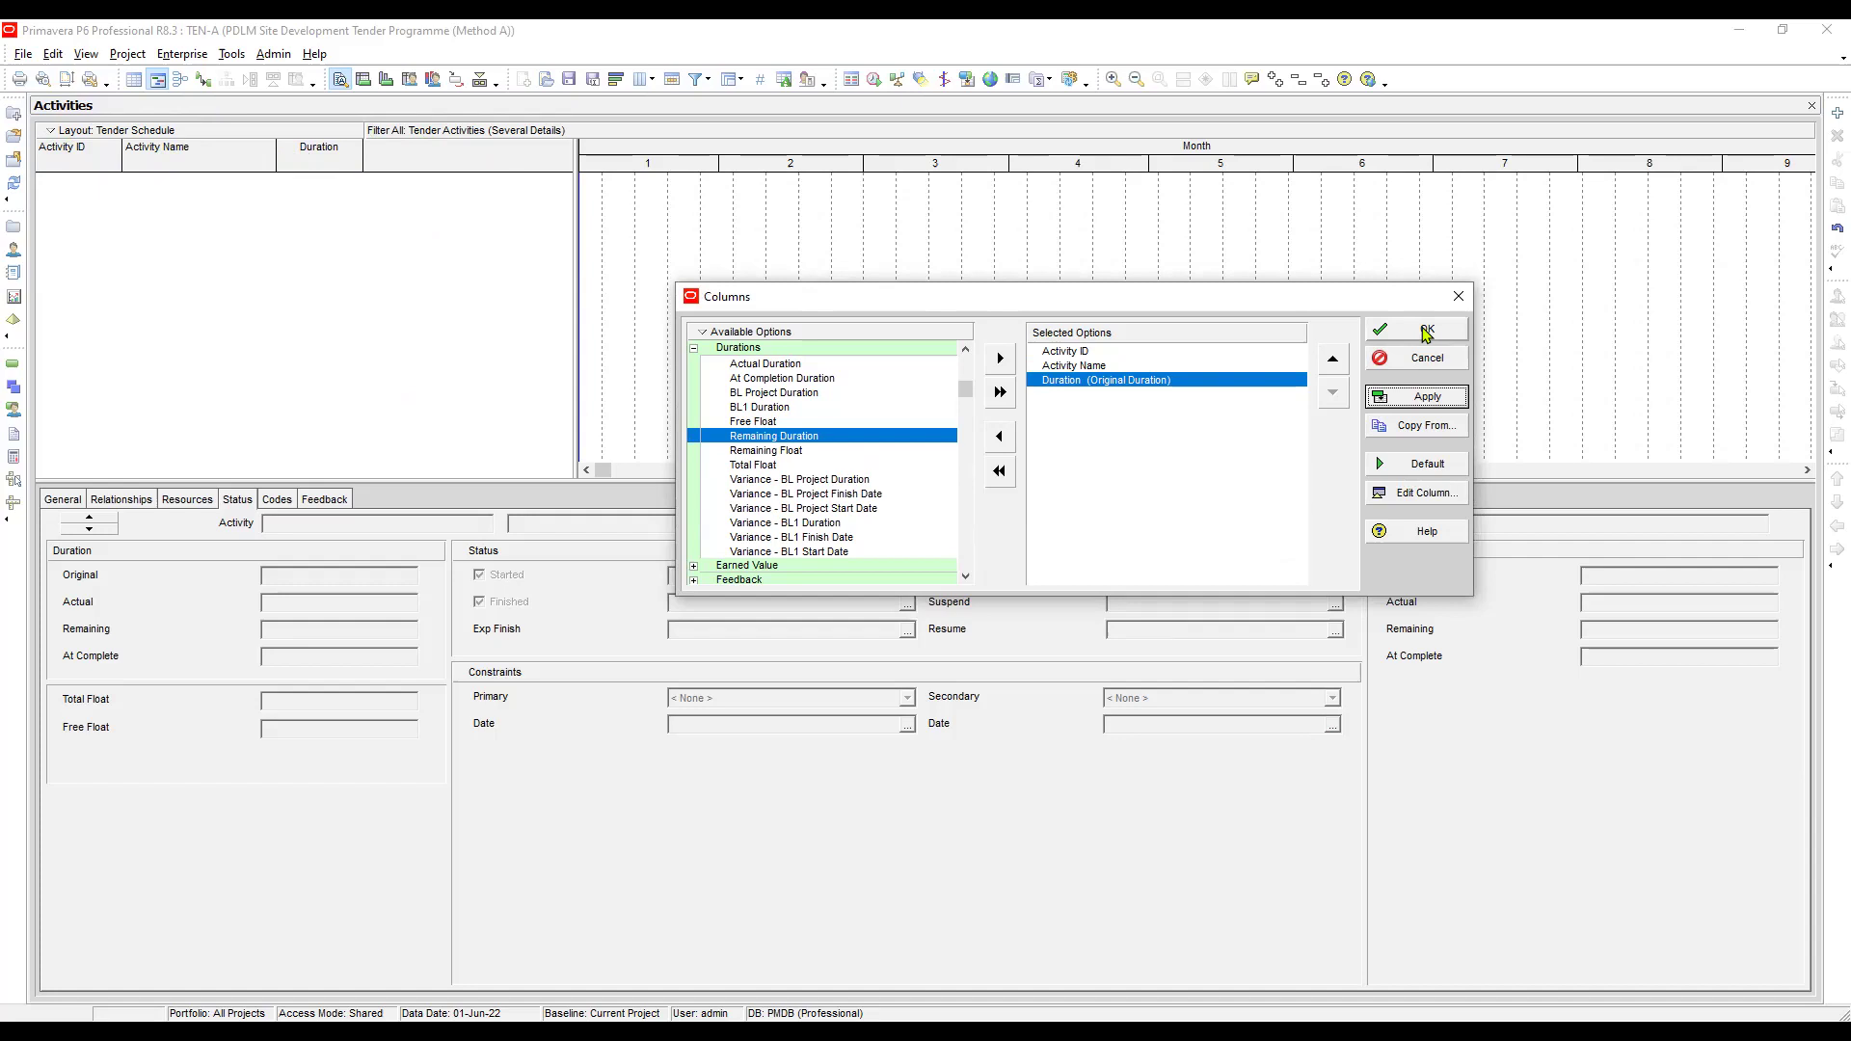
key("Escape")
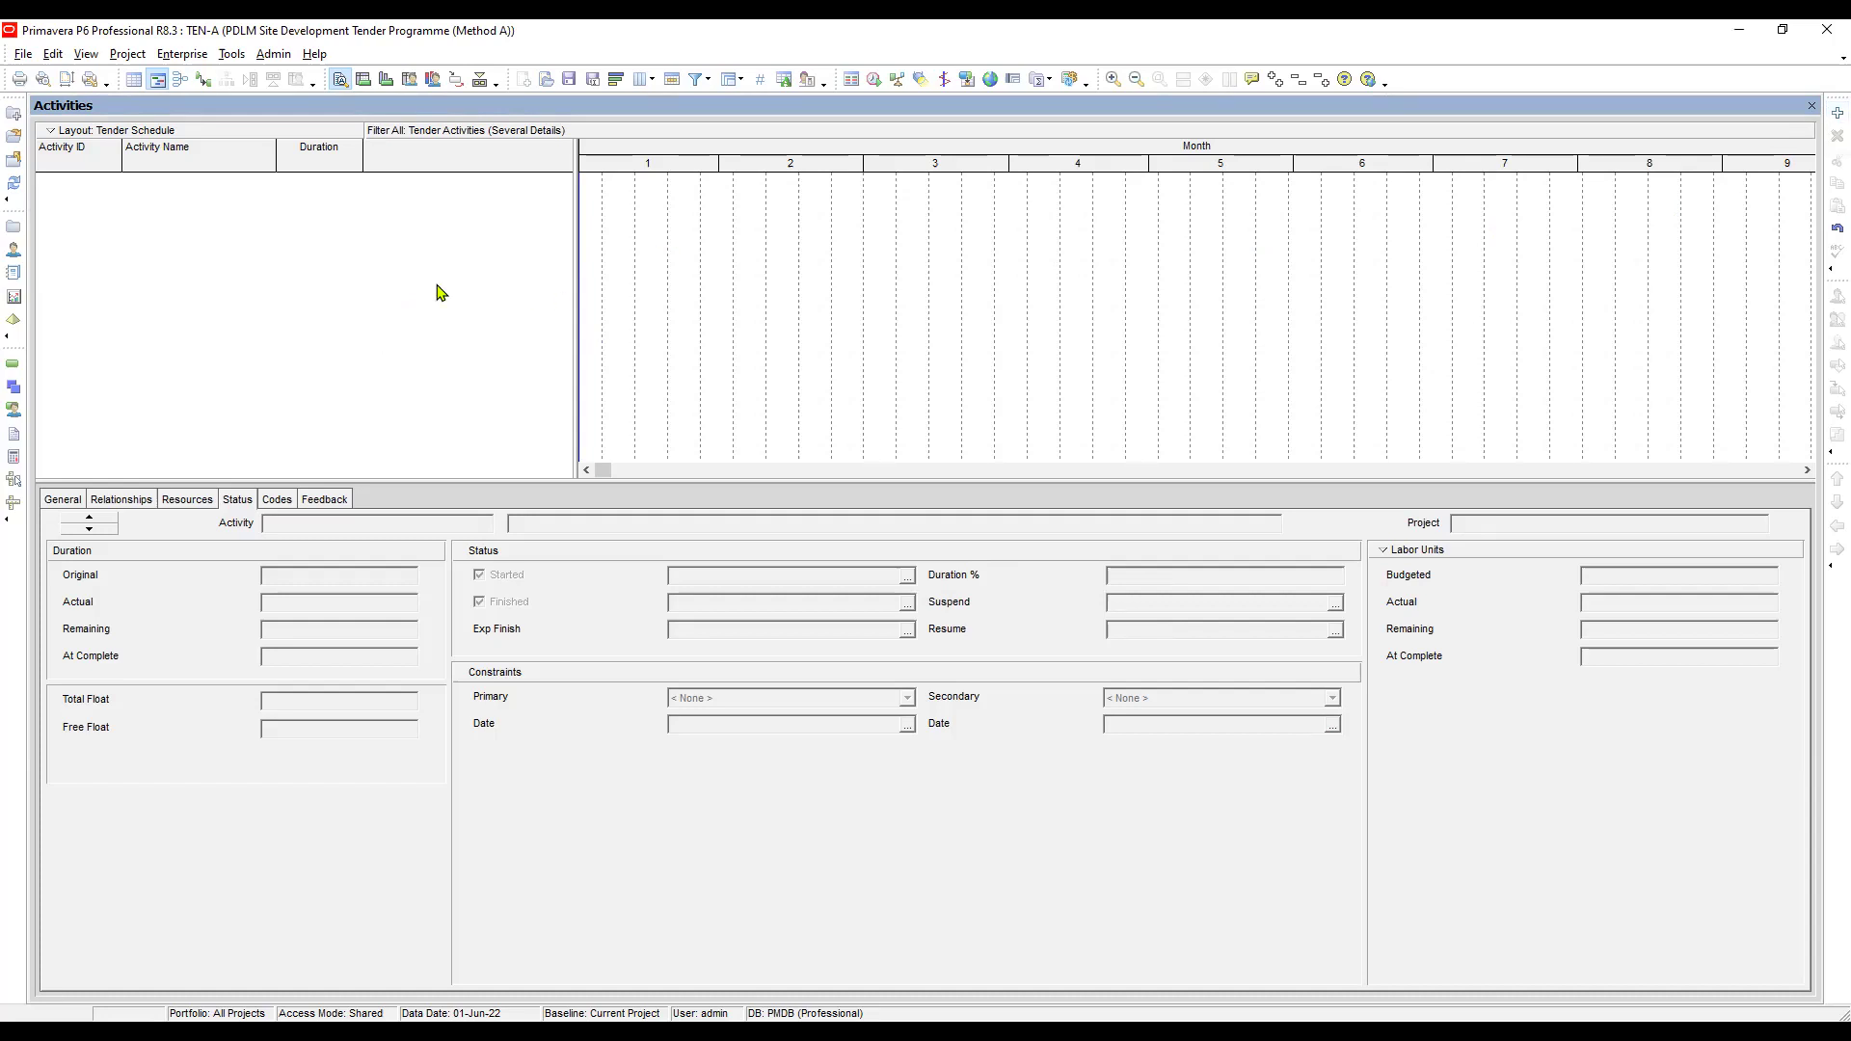
Add the first activity to the empty activity table and set its ID to A1000-M
right_click(294, 206)
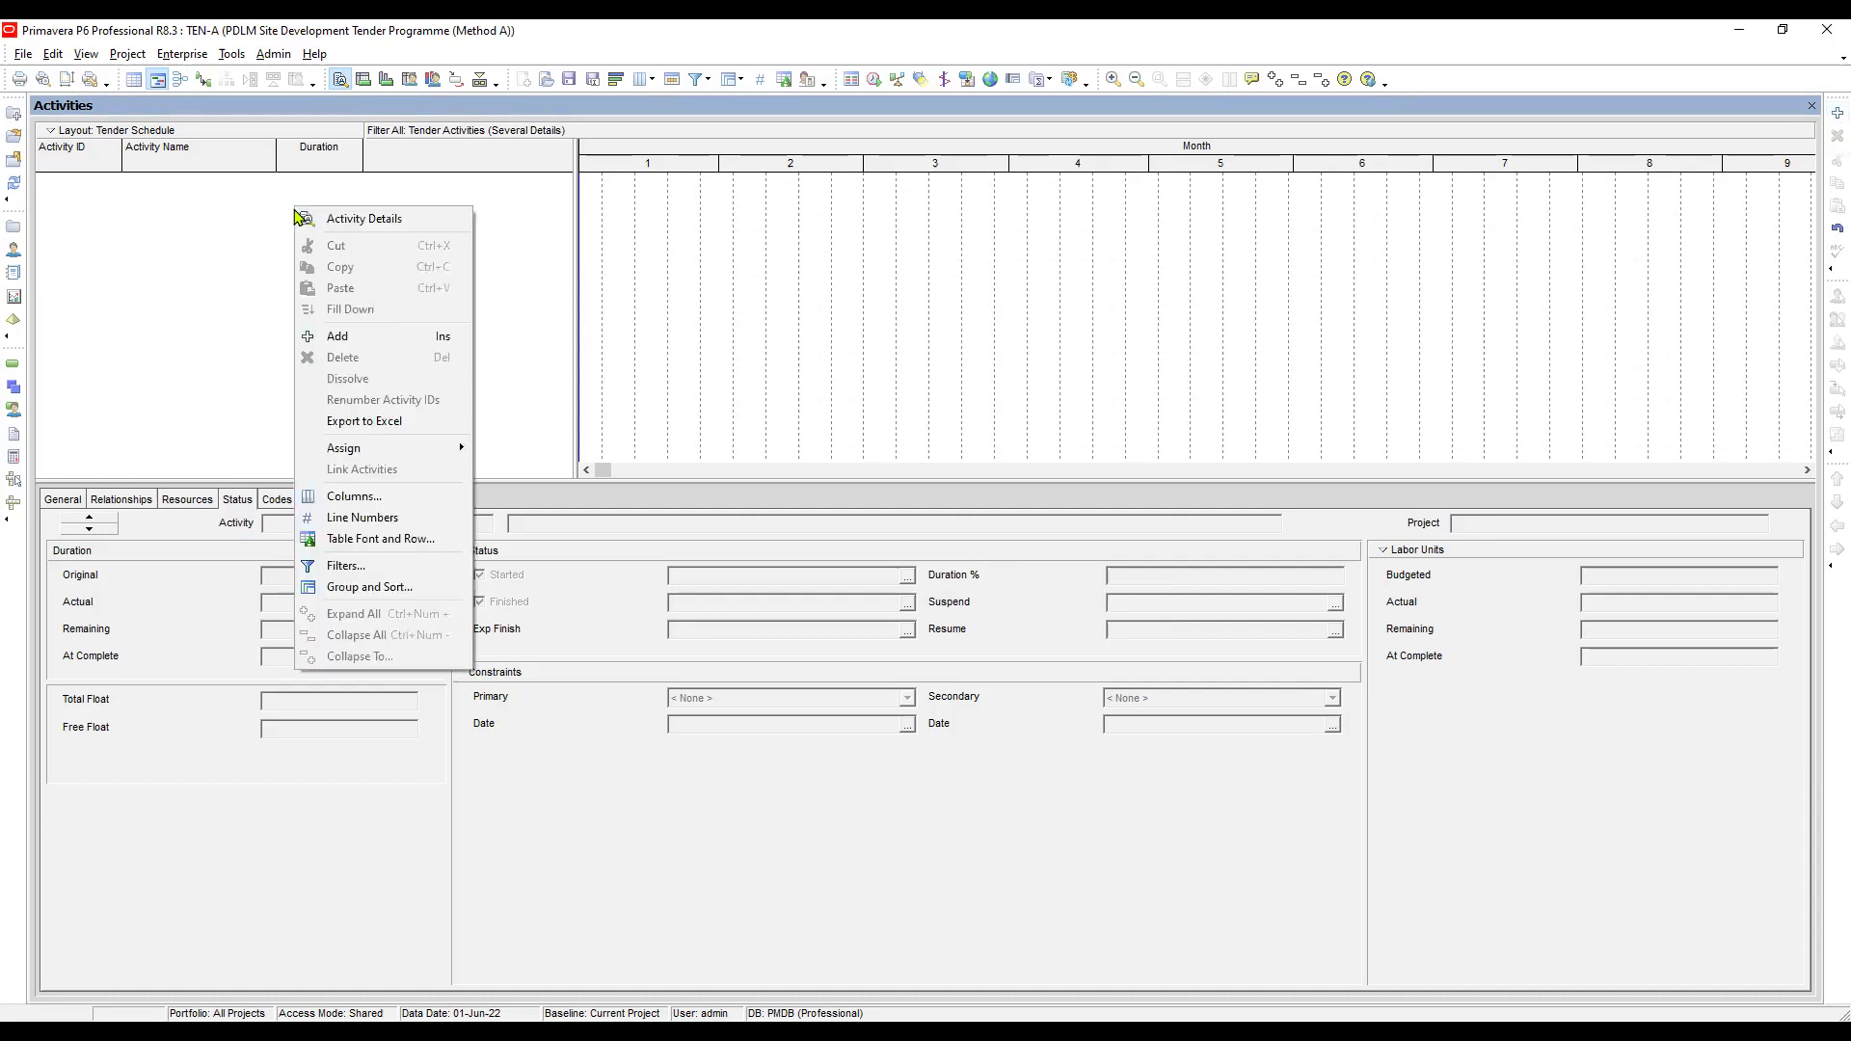
left_click(338, 336)
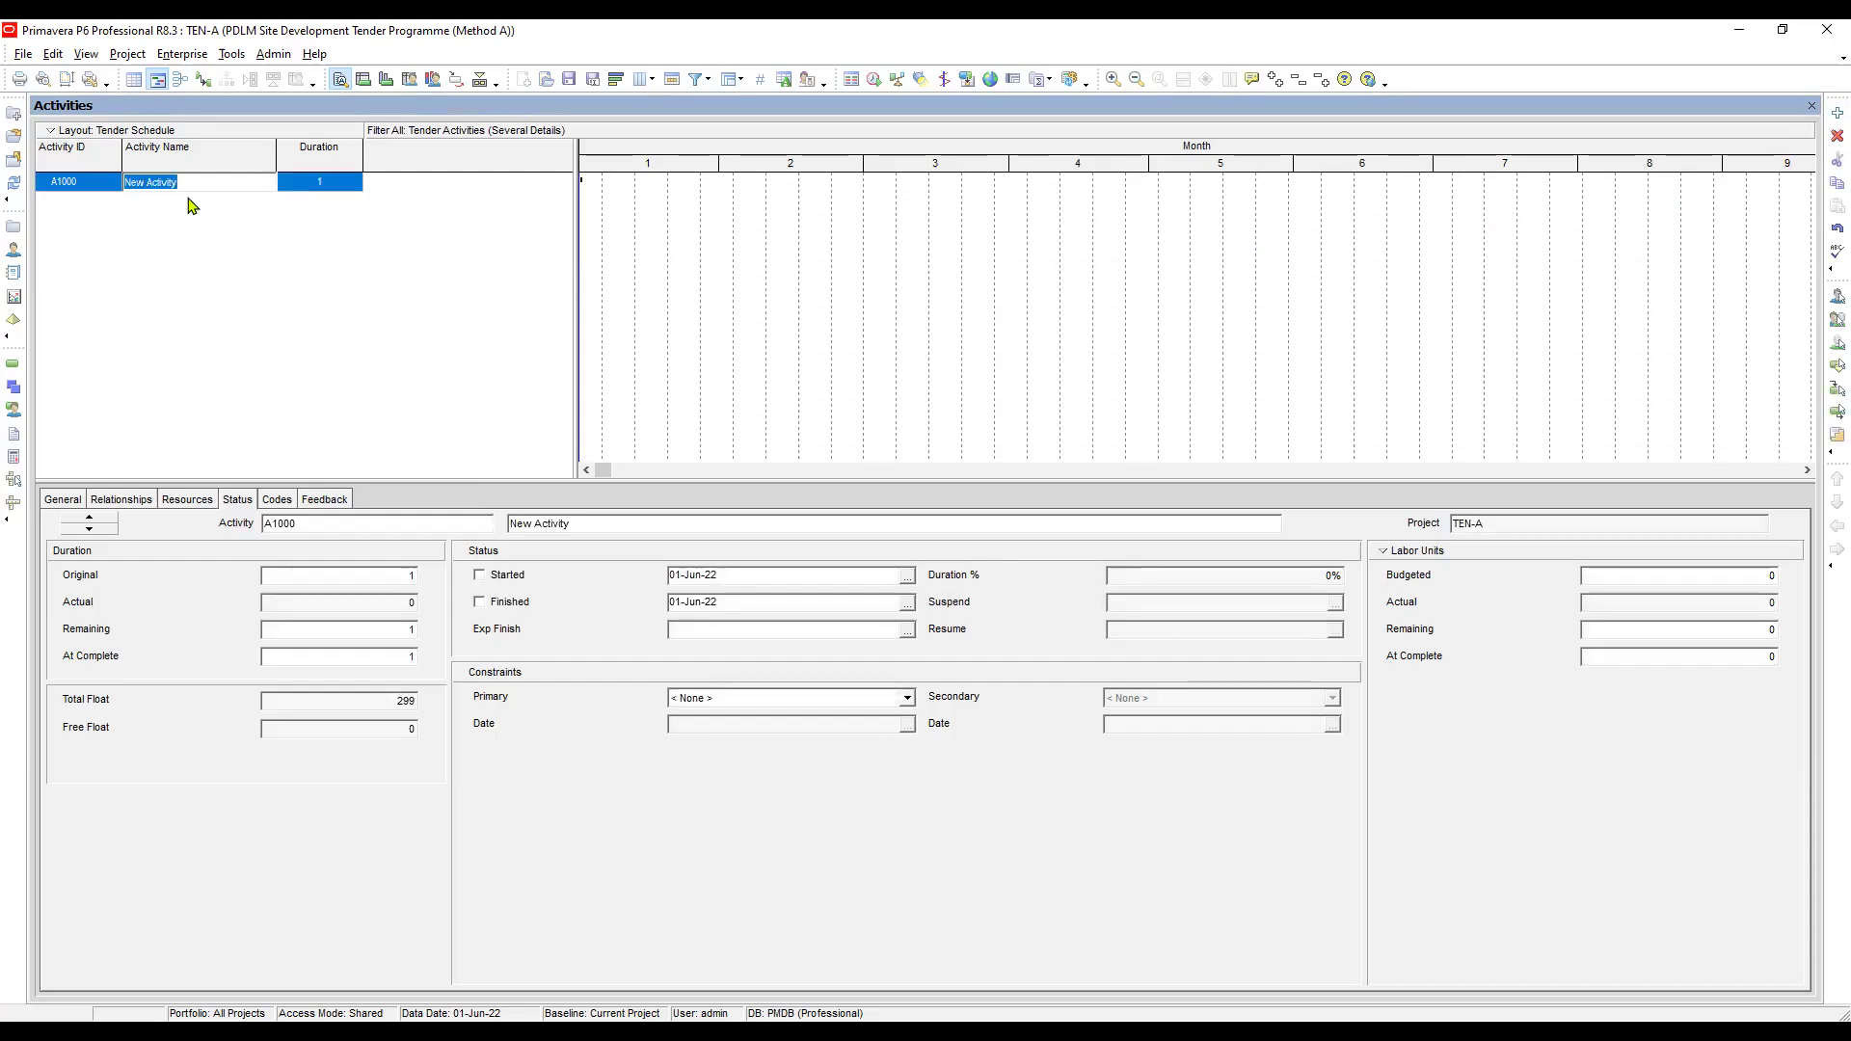
left_click(87, 185)
left_click(87, 183)
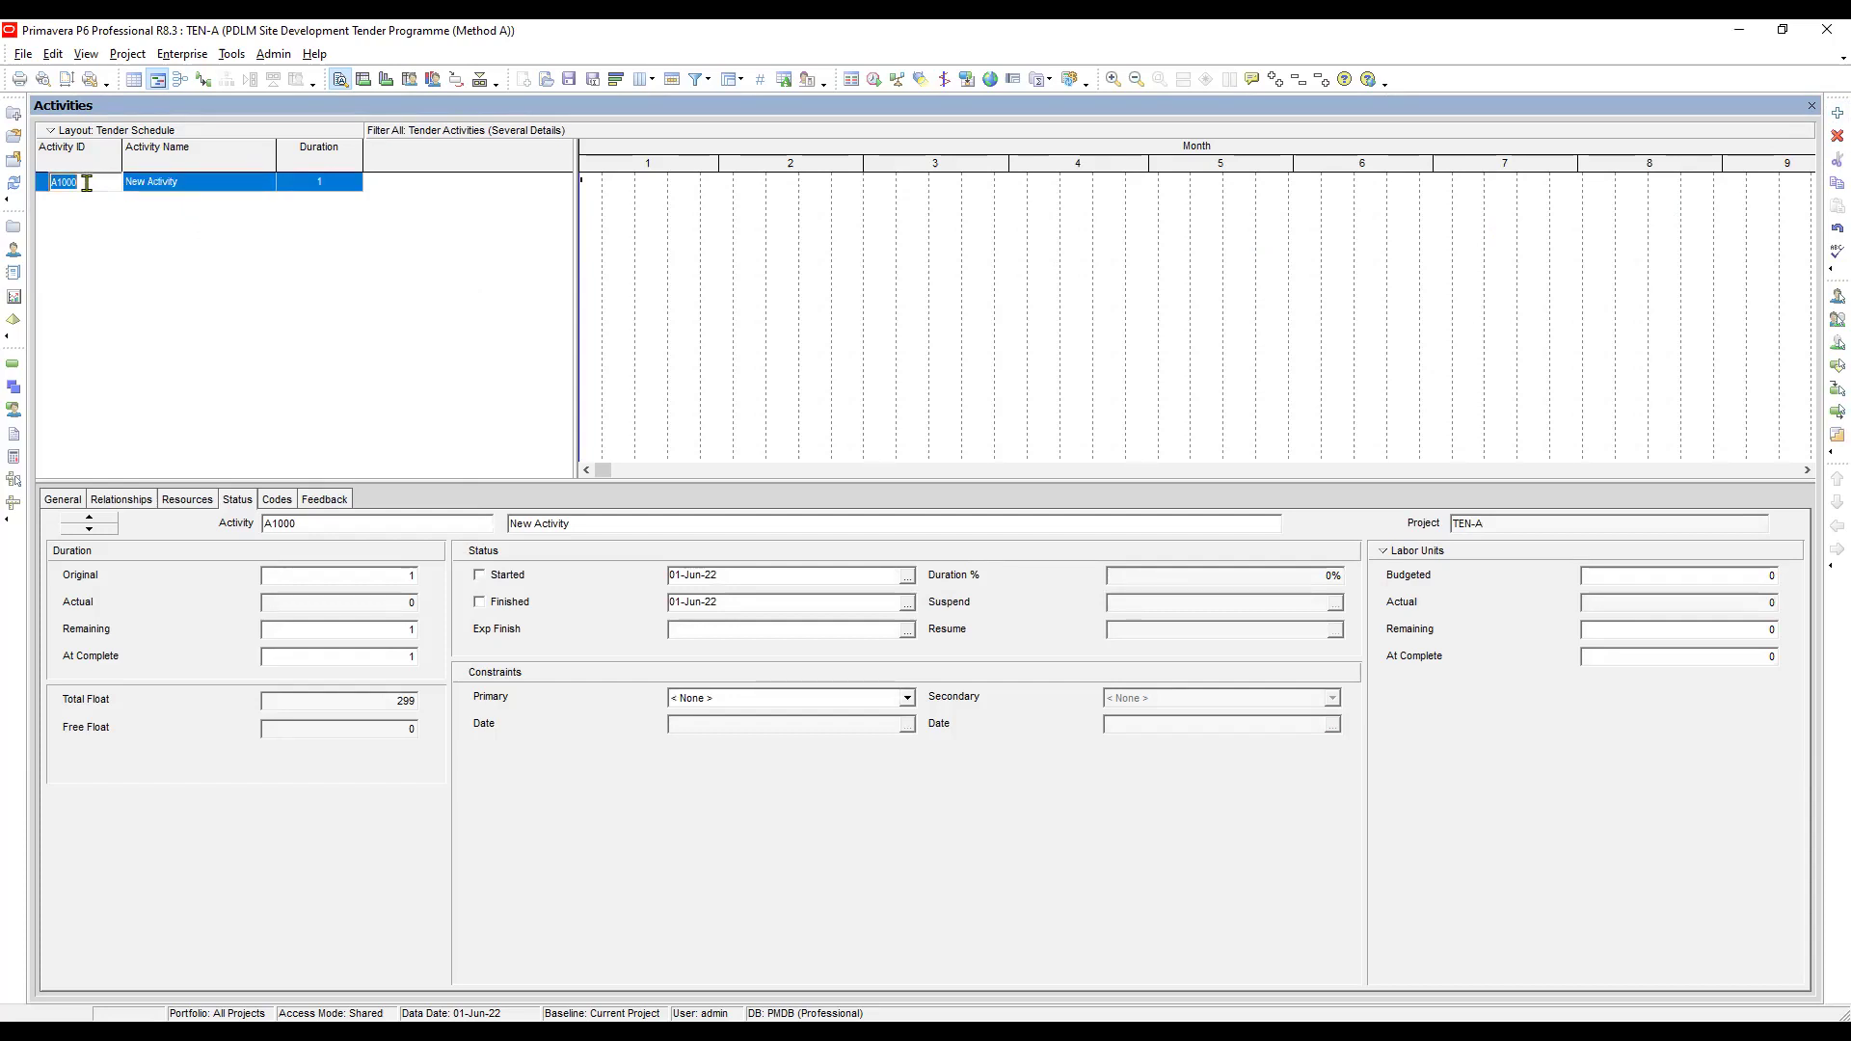
type("A1000-M")
Name activity A1000-M Mobilization and set its duration to 45
left_click(197, 184)
type("Mobiliza")
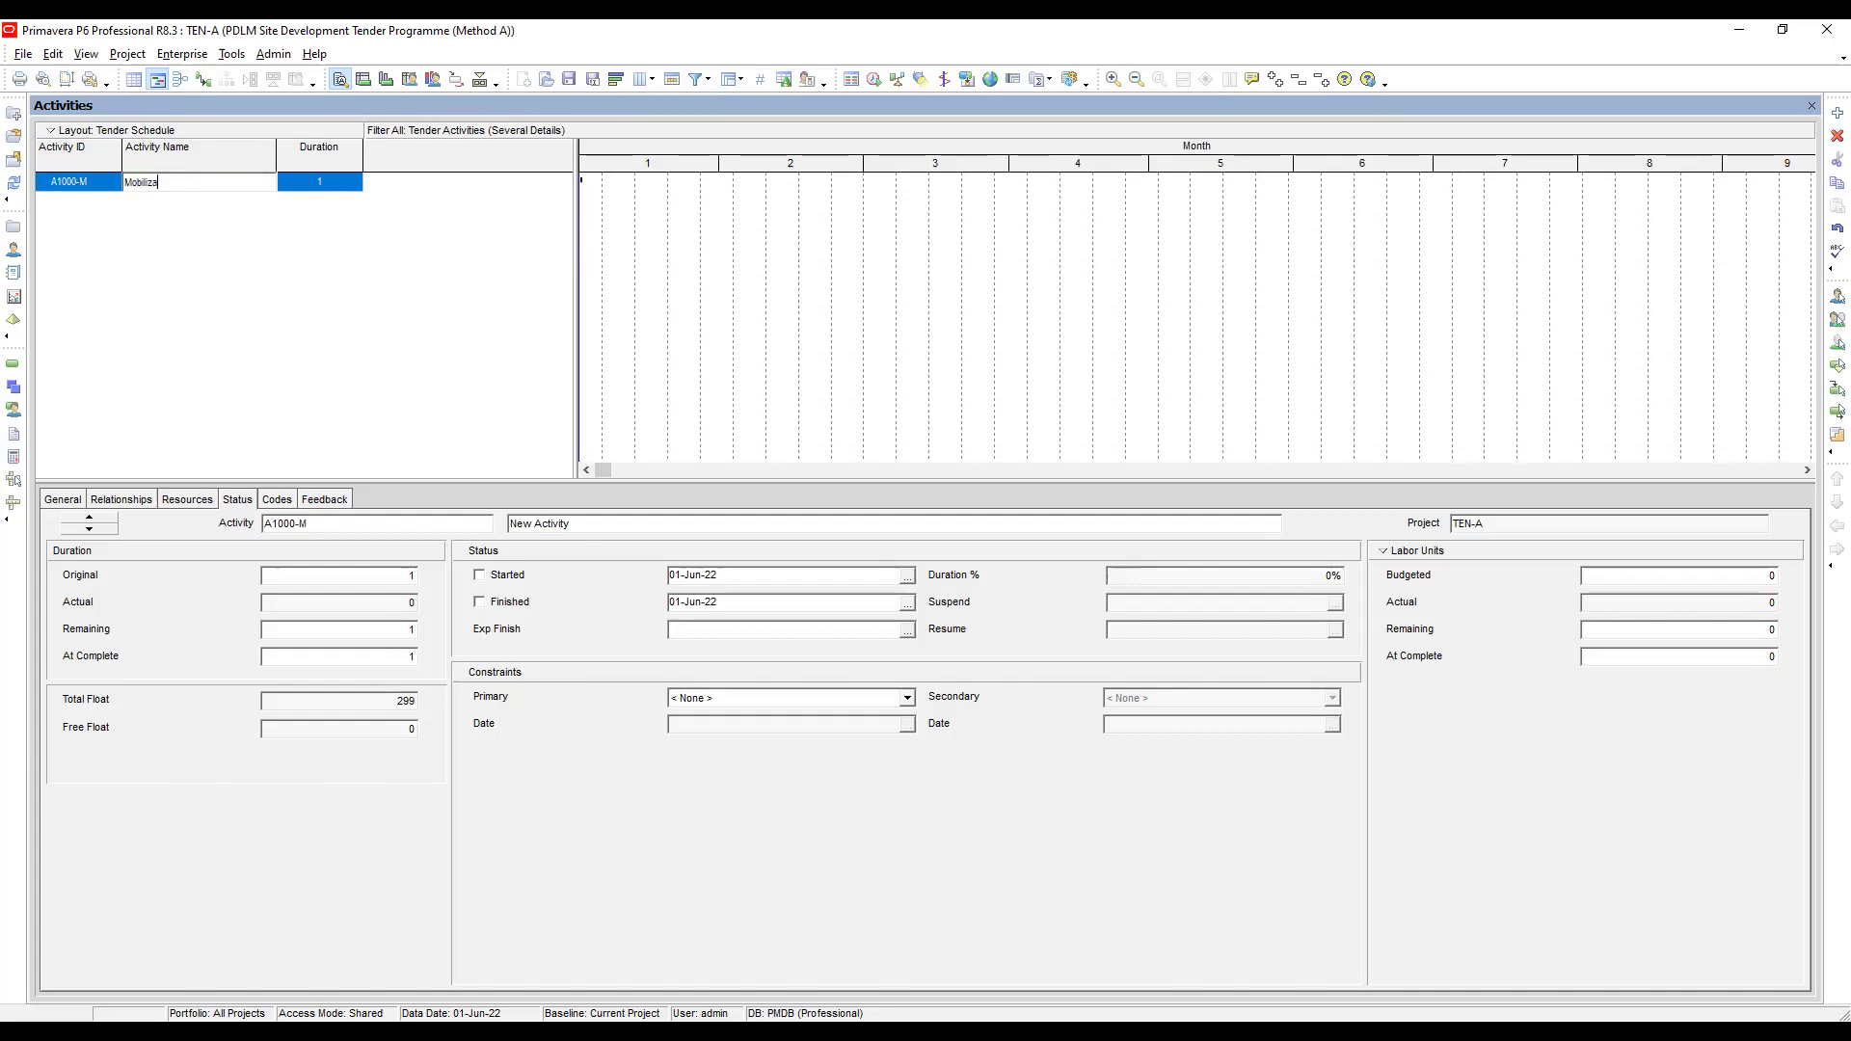
type("tion")
left_click(335, 185)
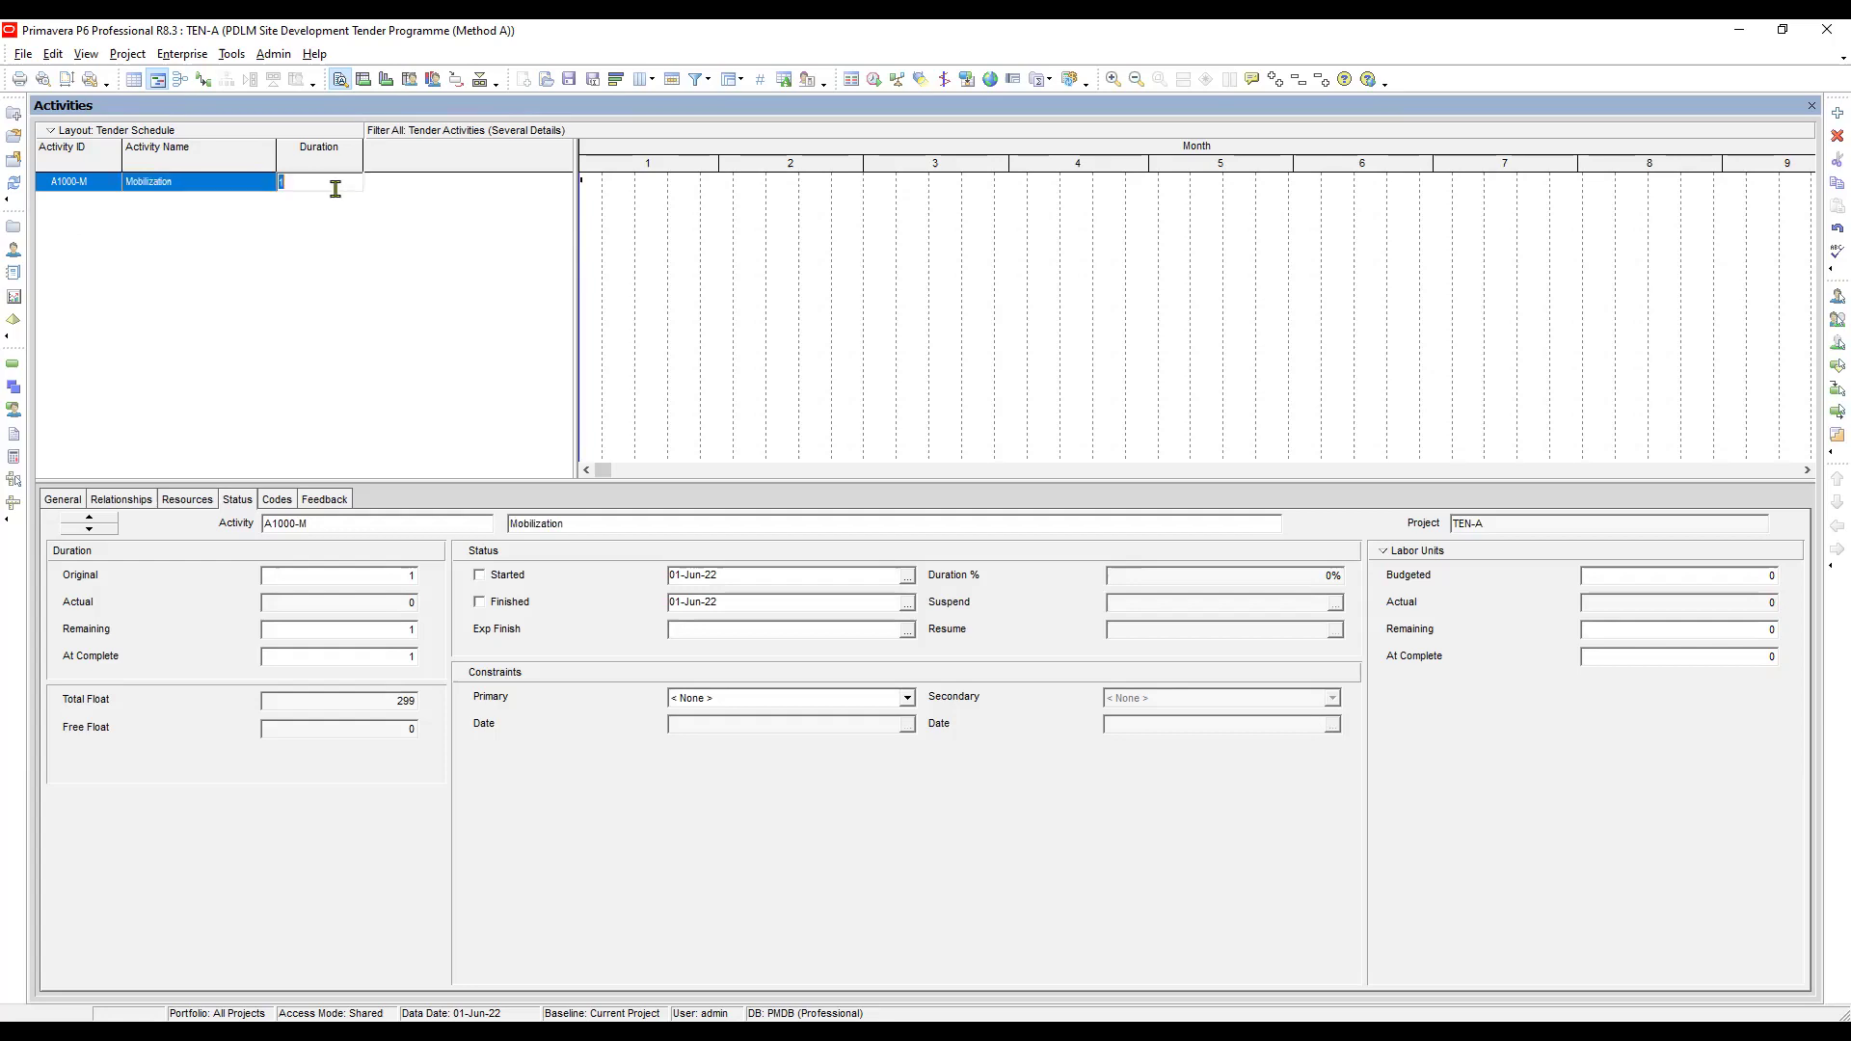
type("45")
key("Return")
Add a second activity below Mobilization and set its ID to B1010
right_click(302, 211)
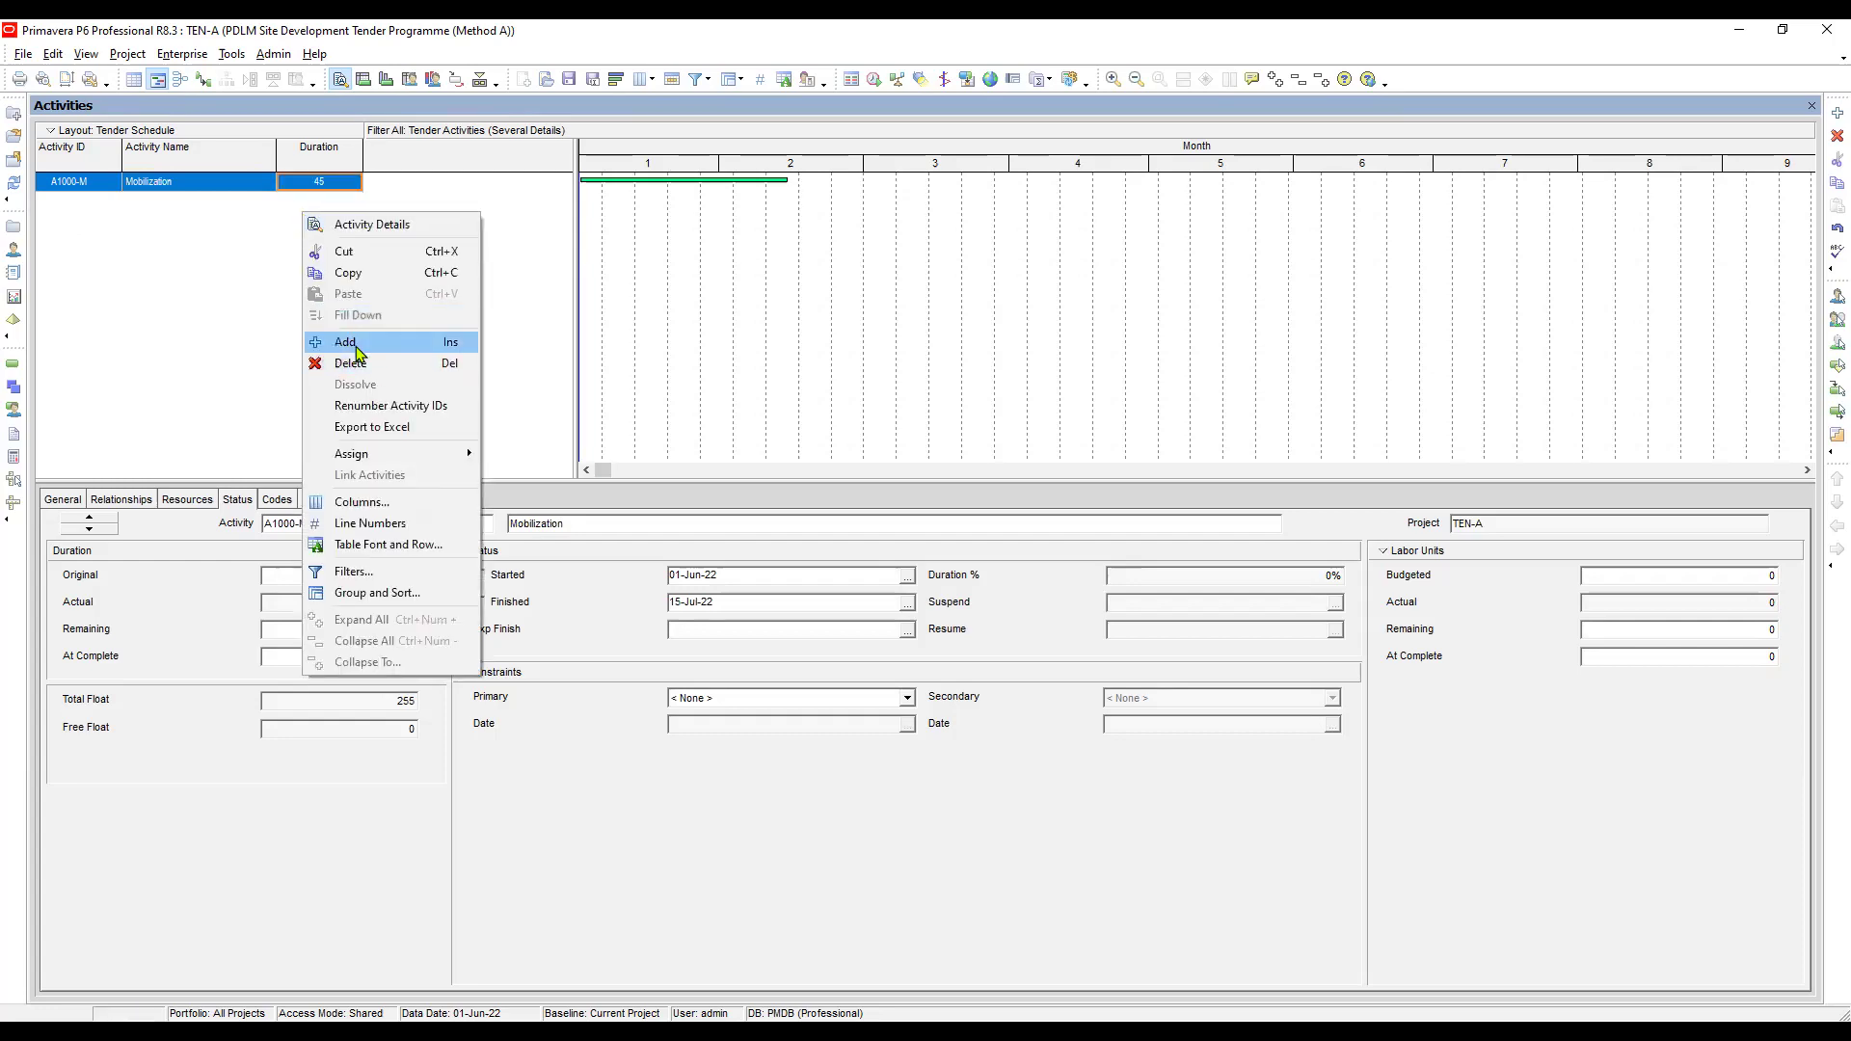
left_click(356, 346)
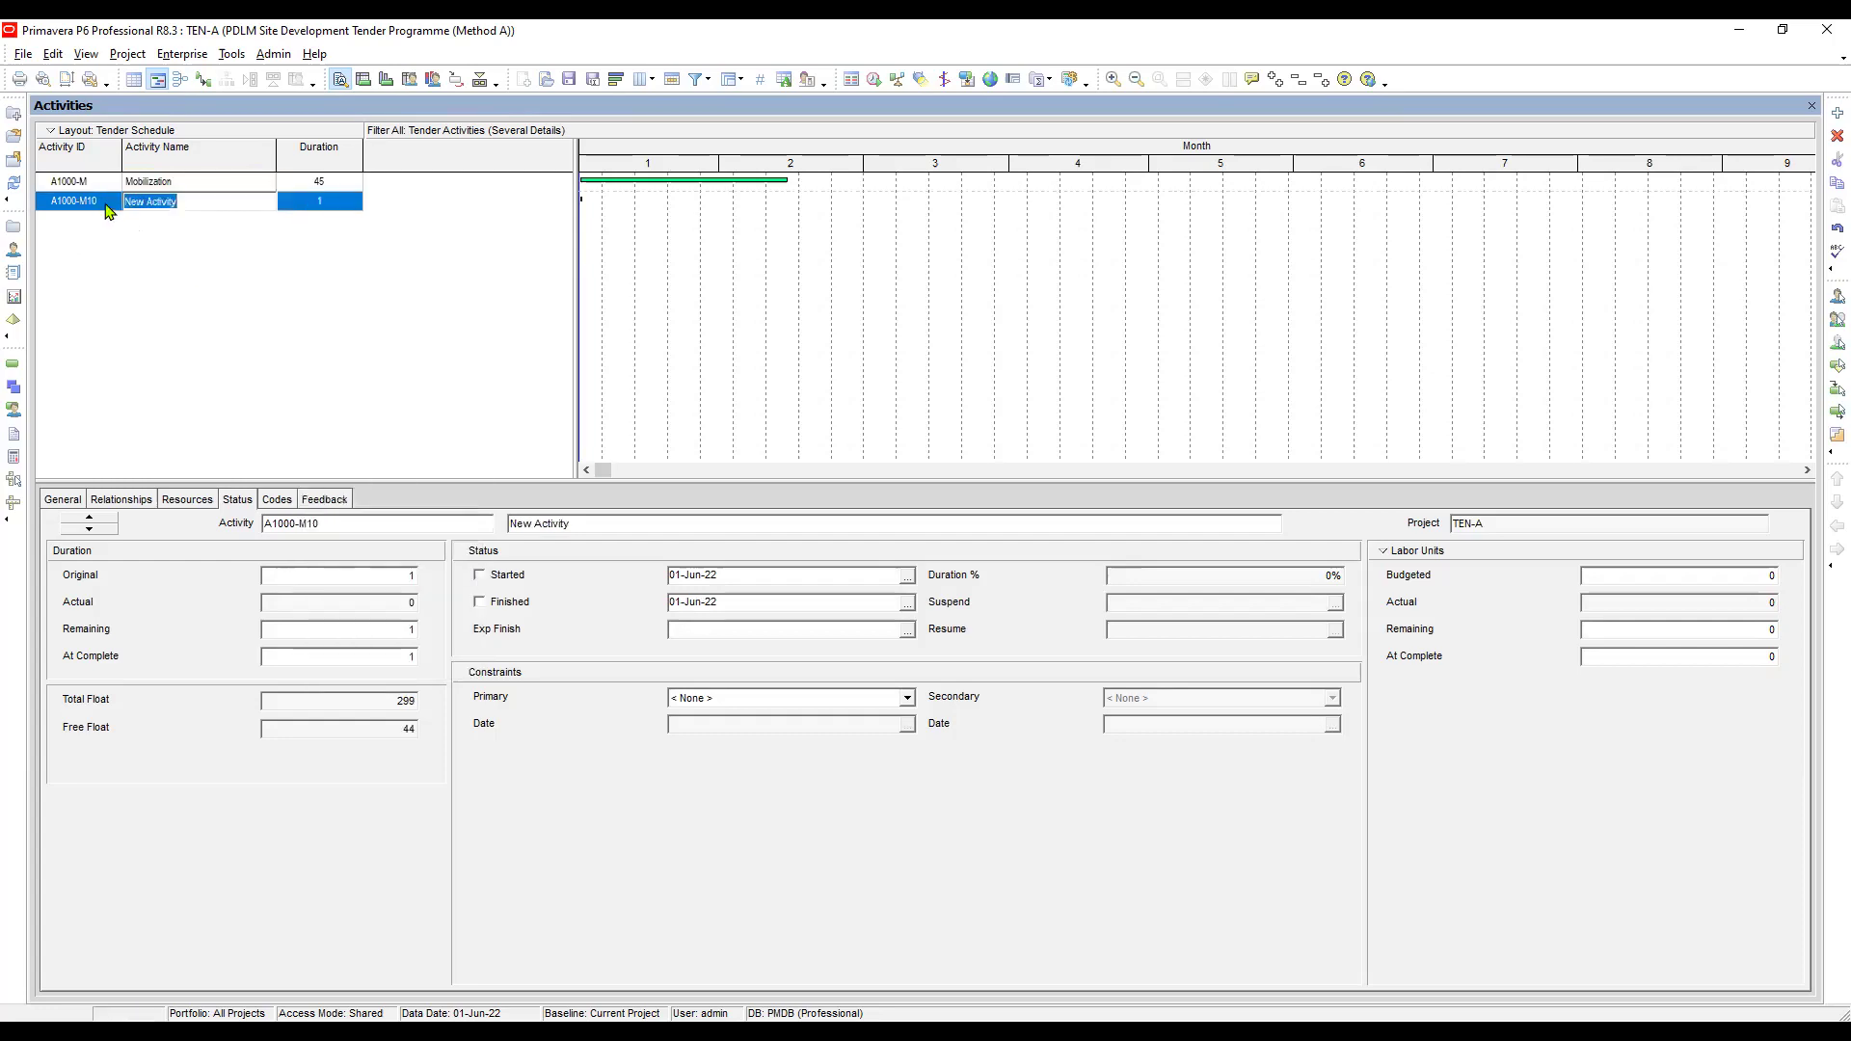
left_click(100, 204)
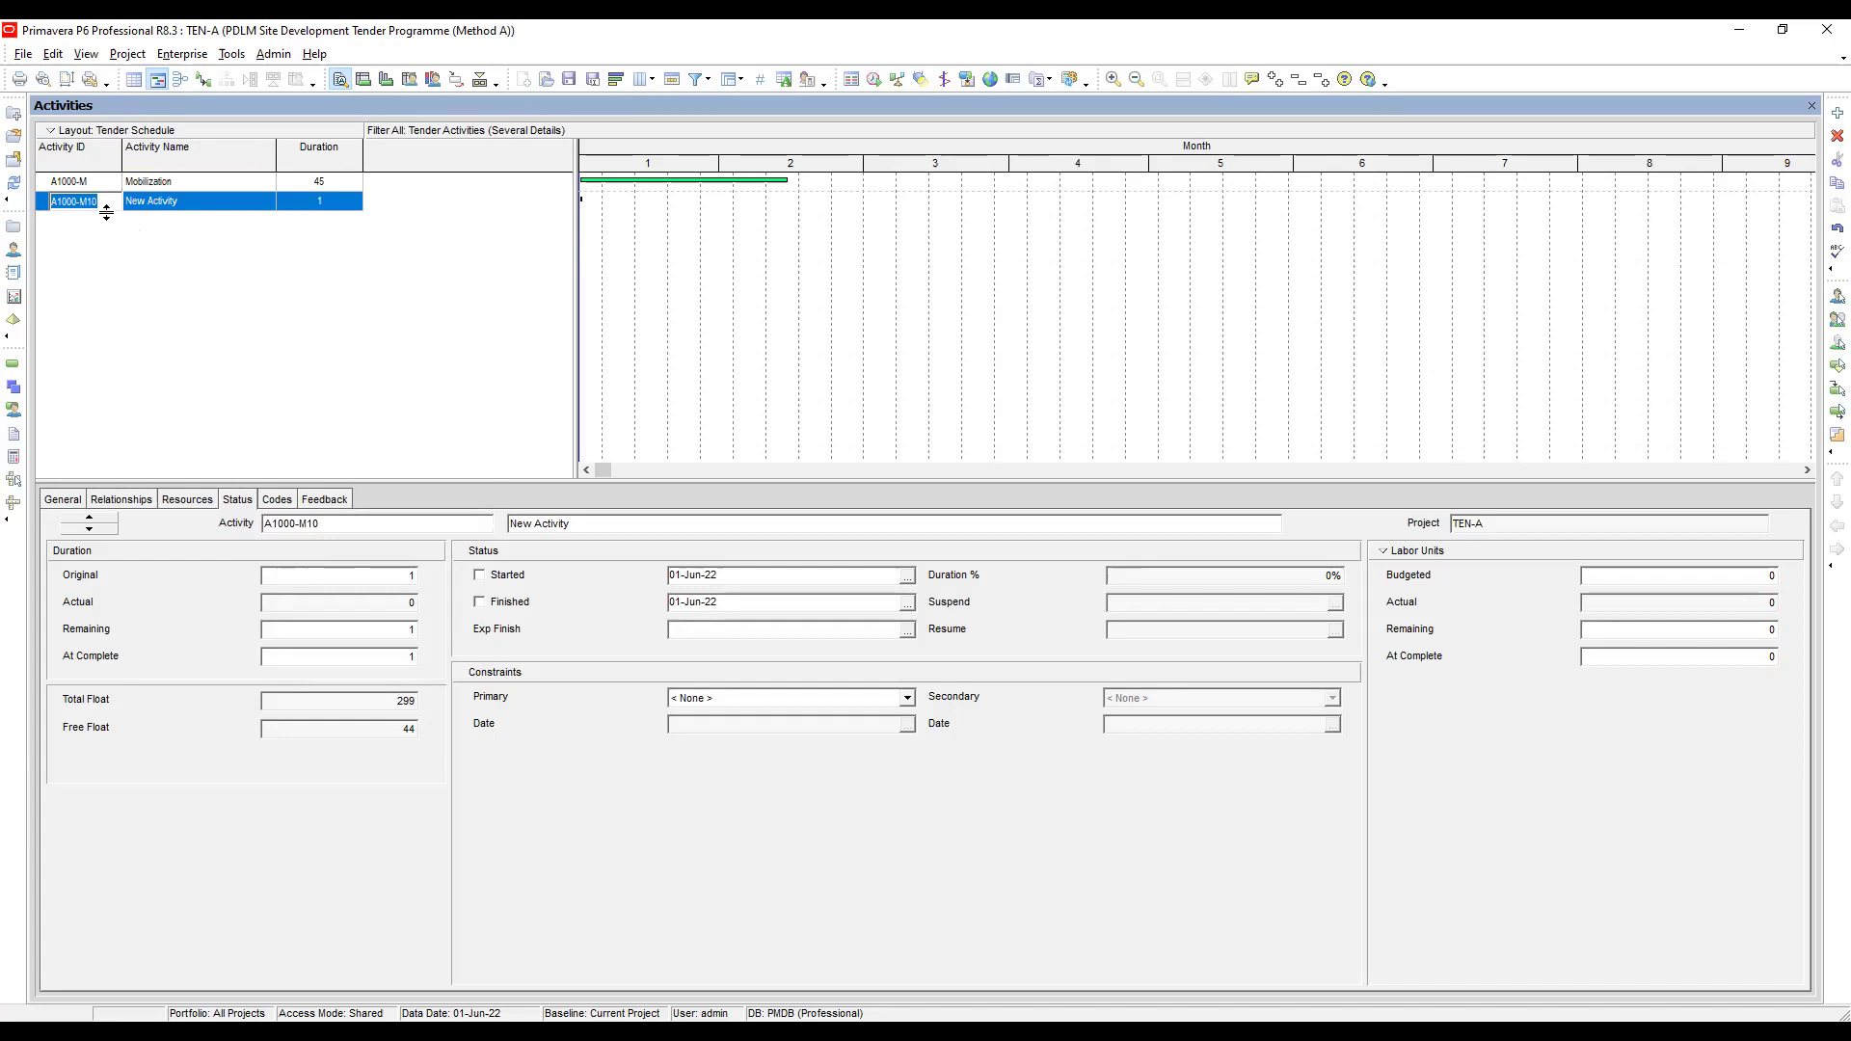
type("B1010")
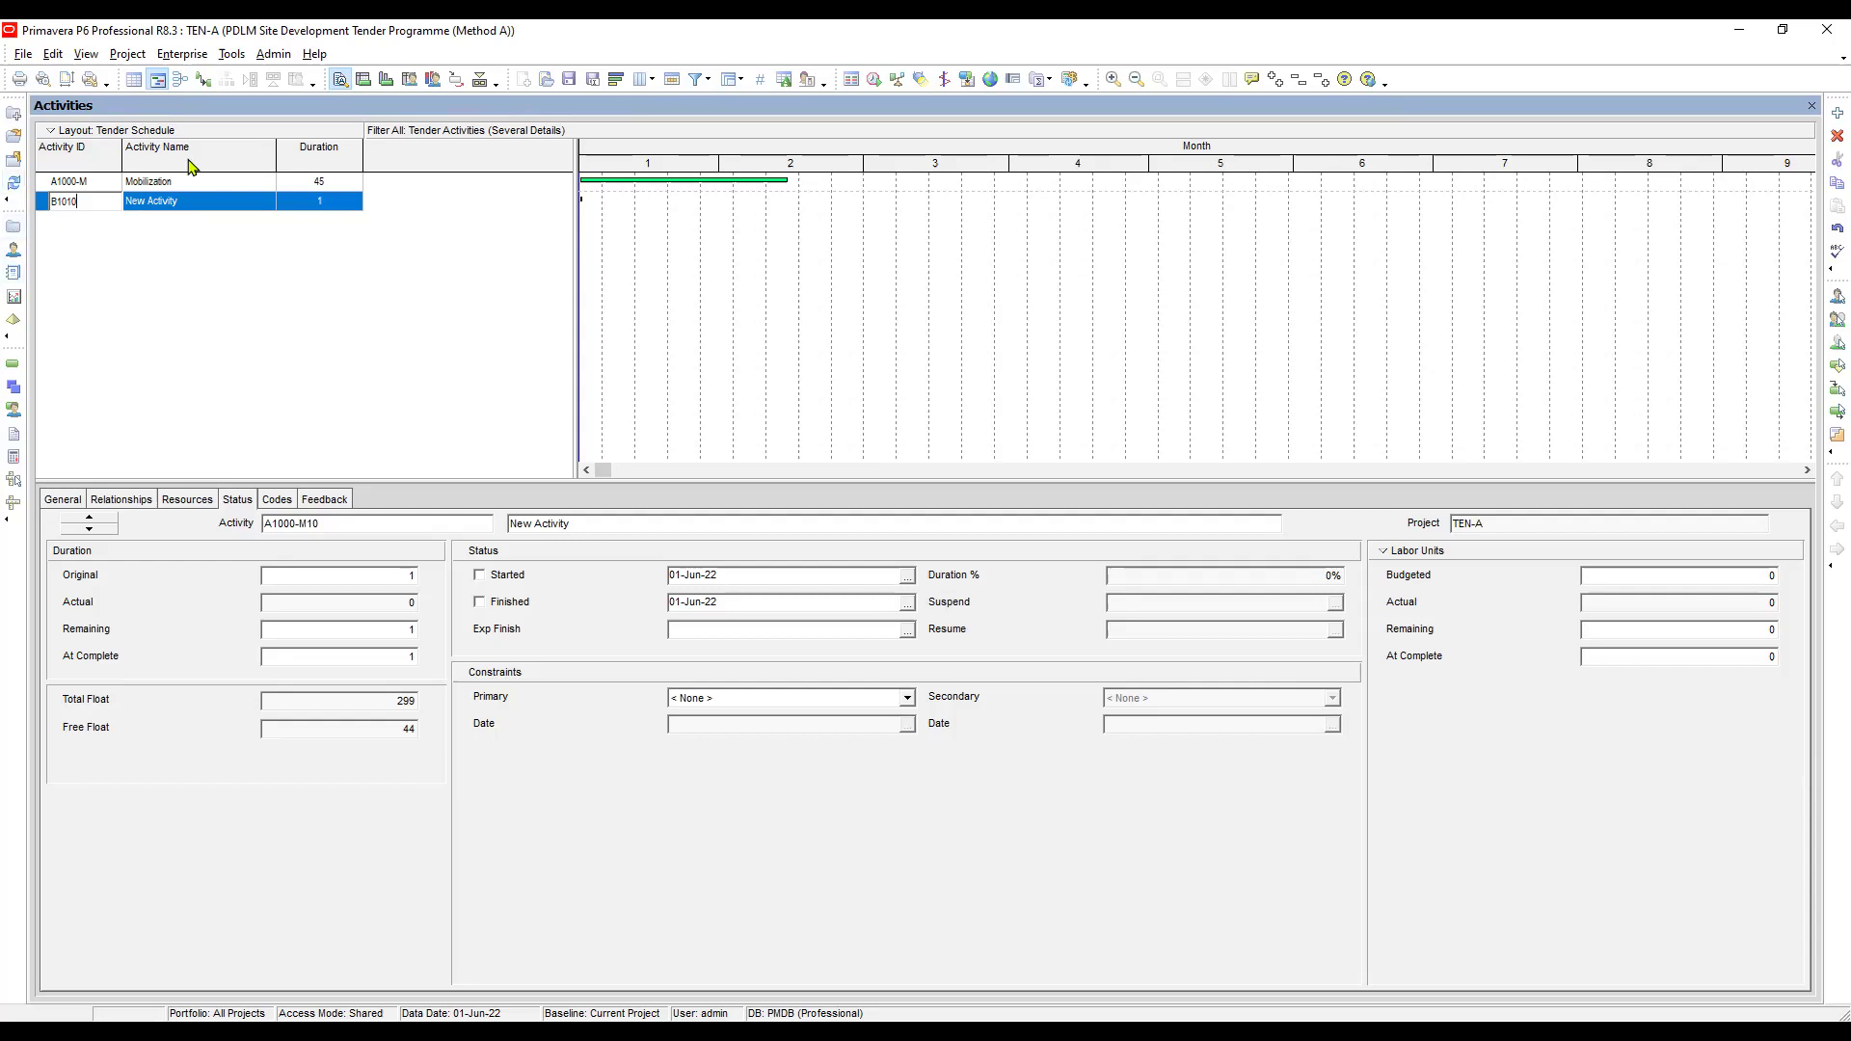
Name activity B1010 Establish Temporary Facilities and set its duration to 30
left_click(207, 202)
left_click(216, 199)
type("E")
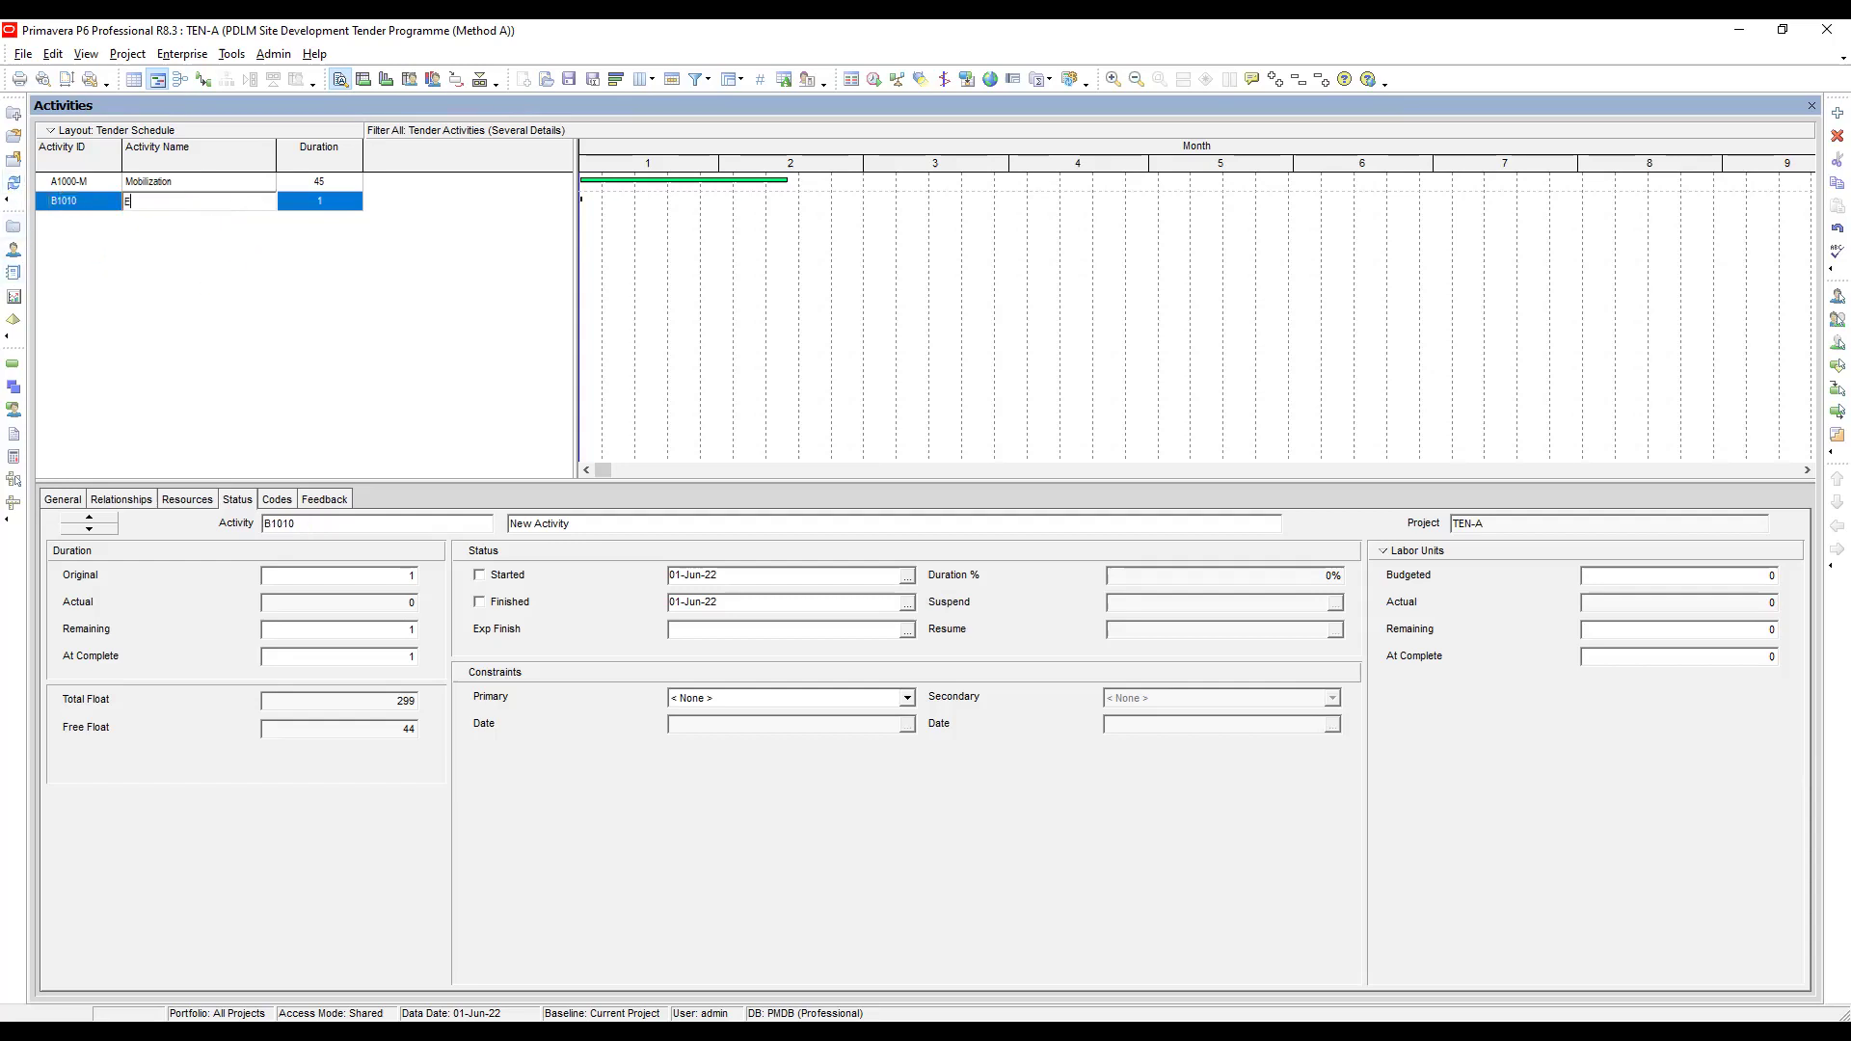
type("stablish Temporary Facilities")
key("Return")
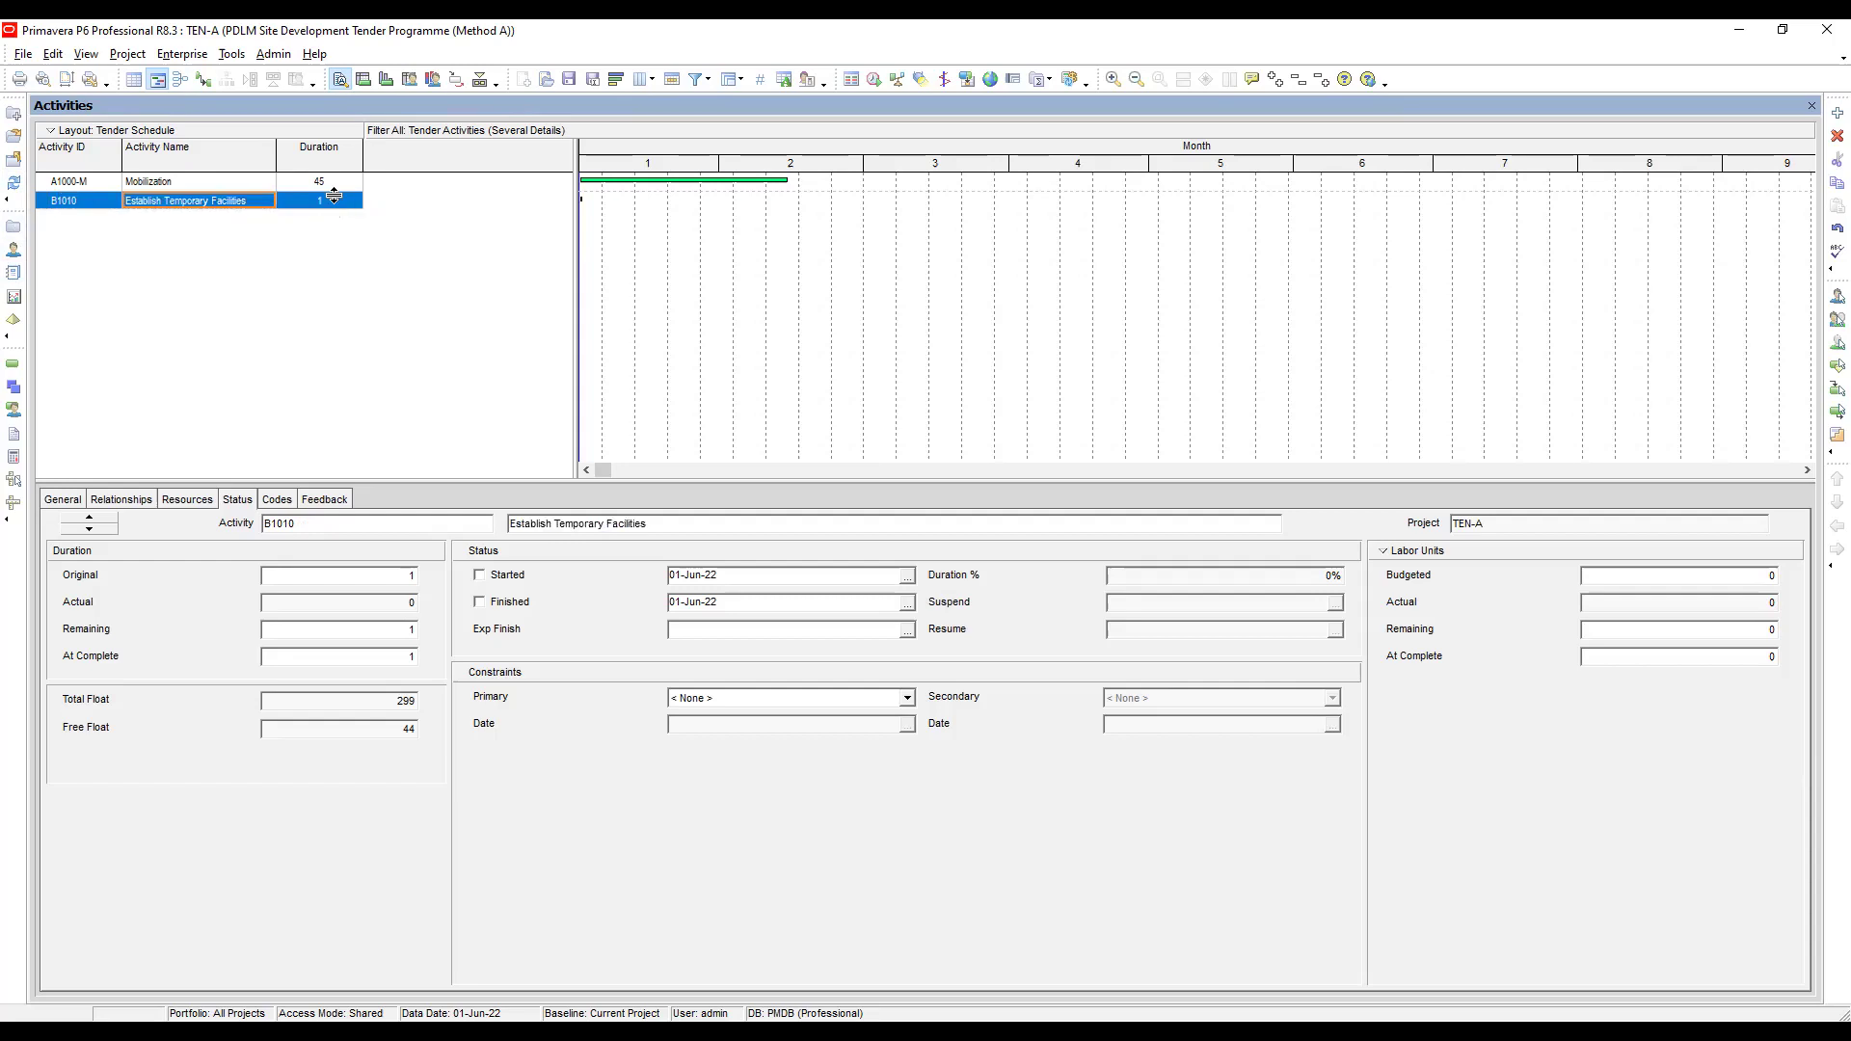
left_click(350, 205)
type("30")
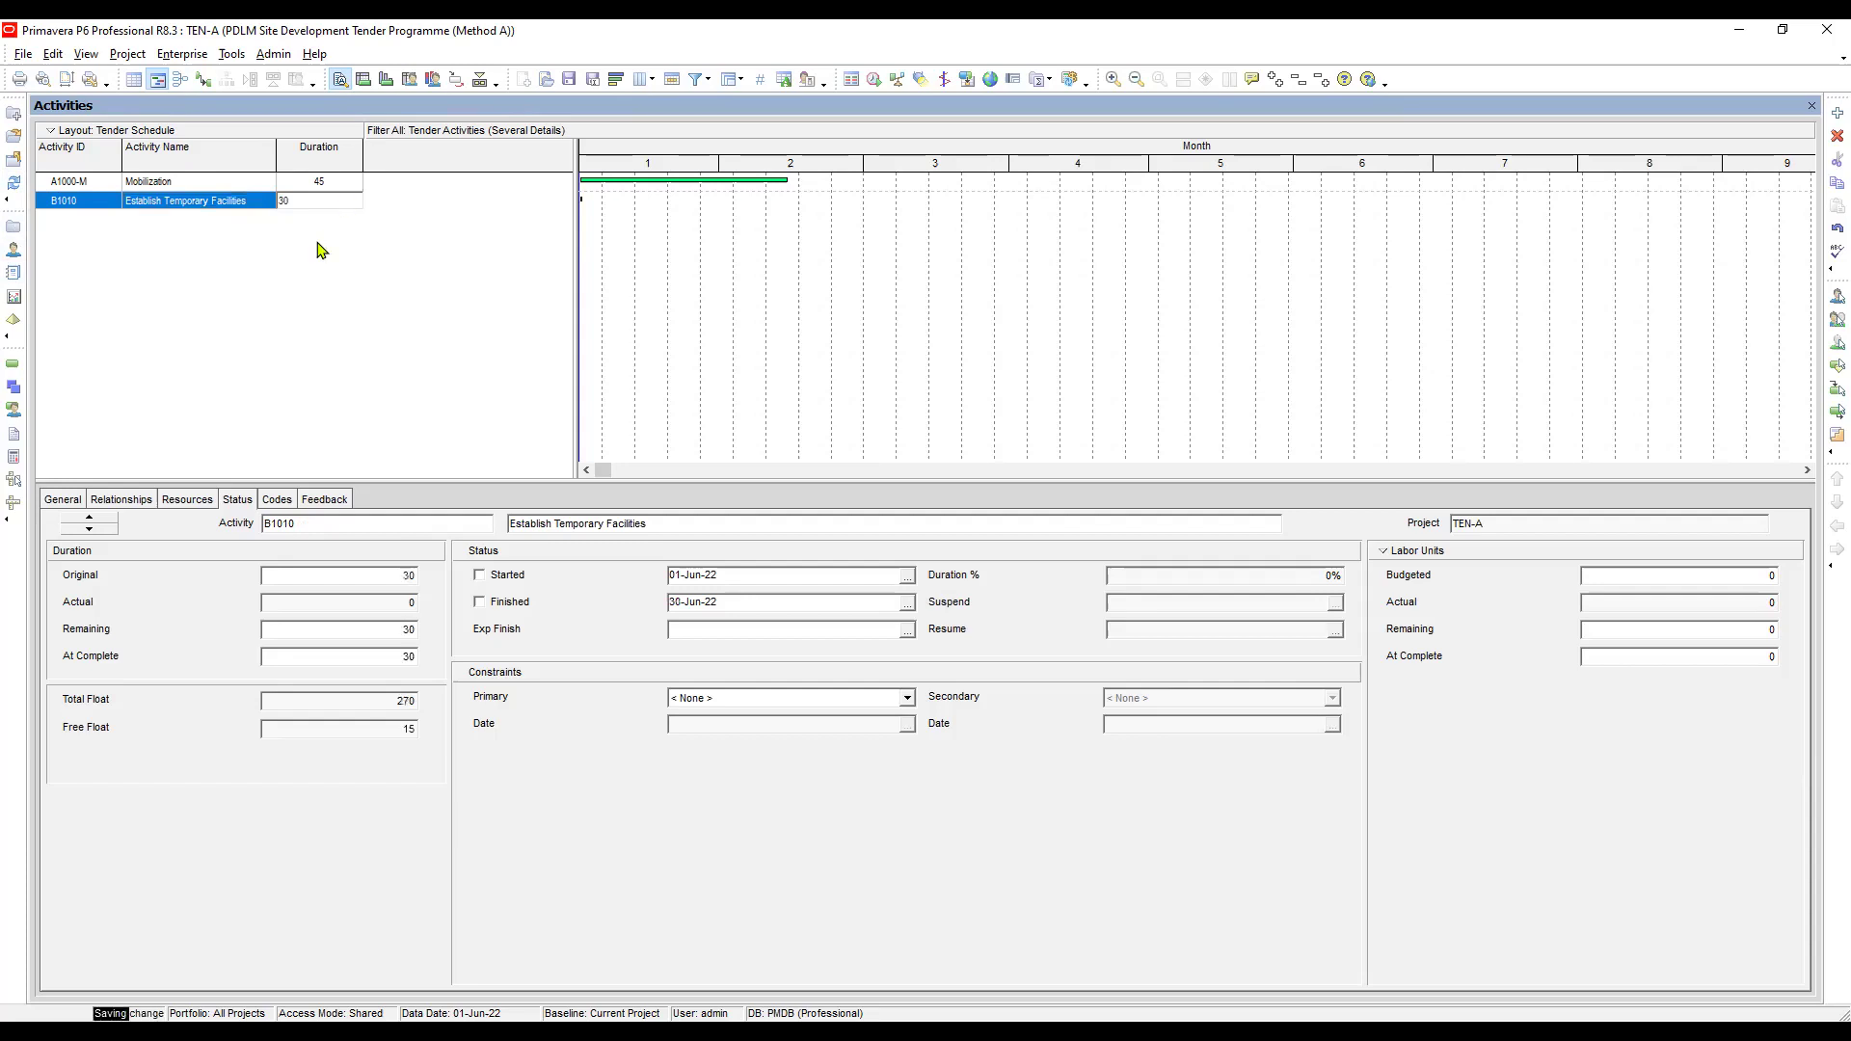
Add a third activity below Establish Temporary Facilities and set its ID to C1020
right_click(318, 244)
left_click(372, 381)
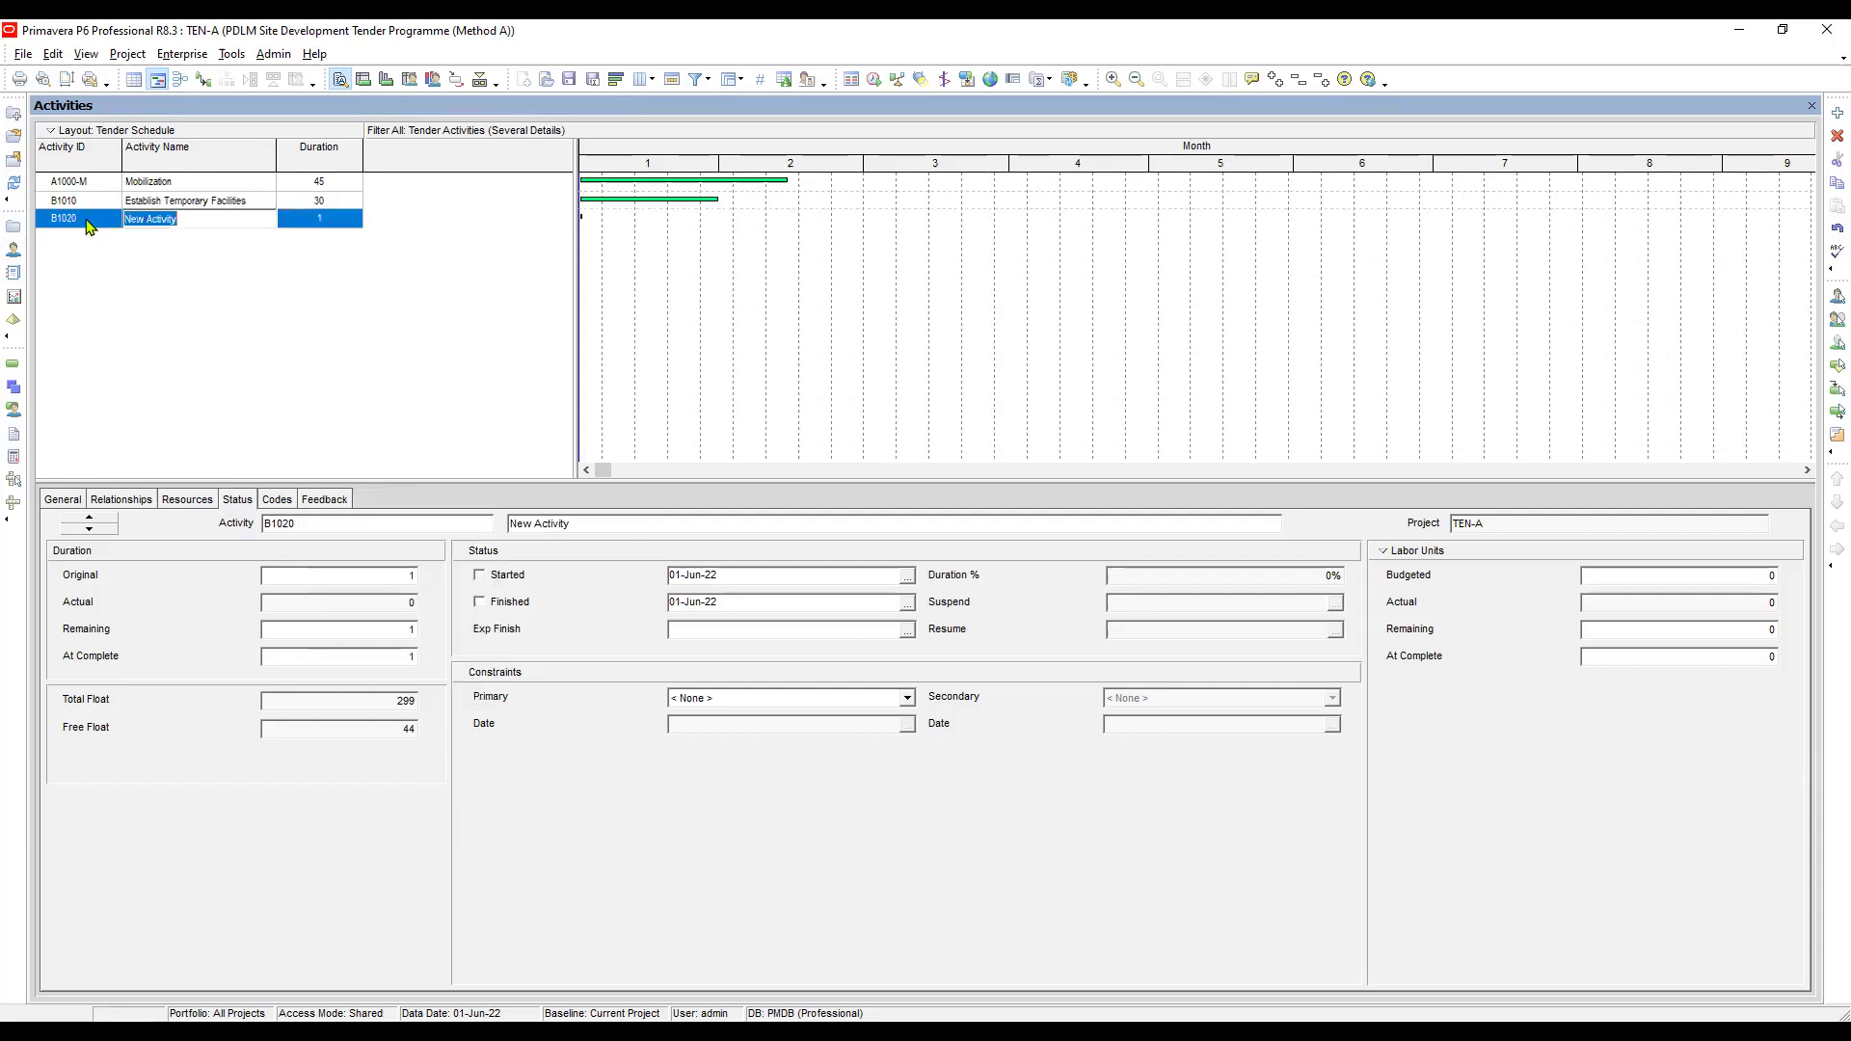
left_click(88, 220)
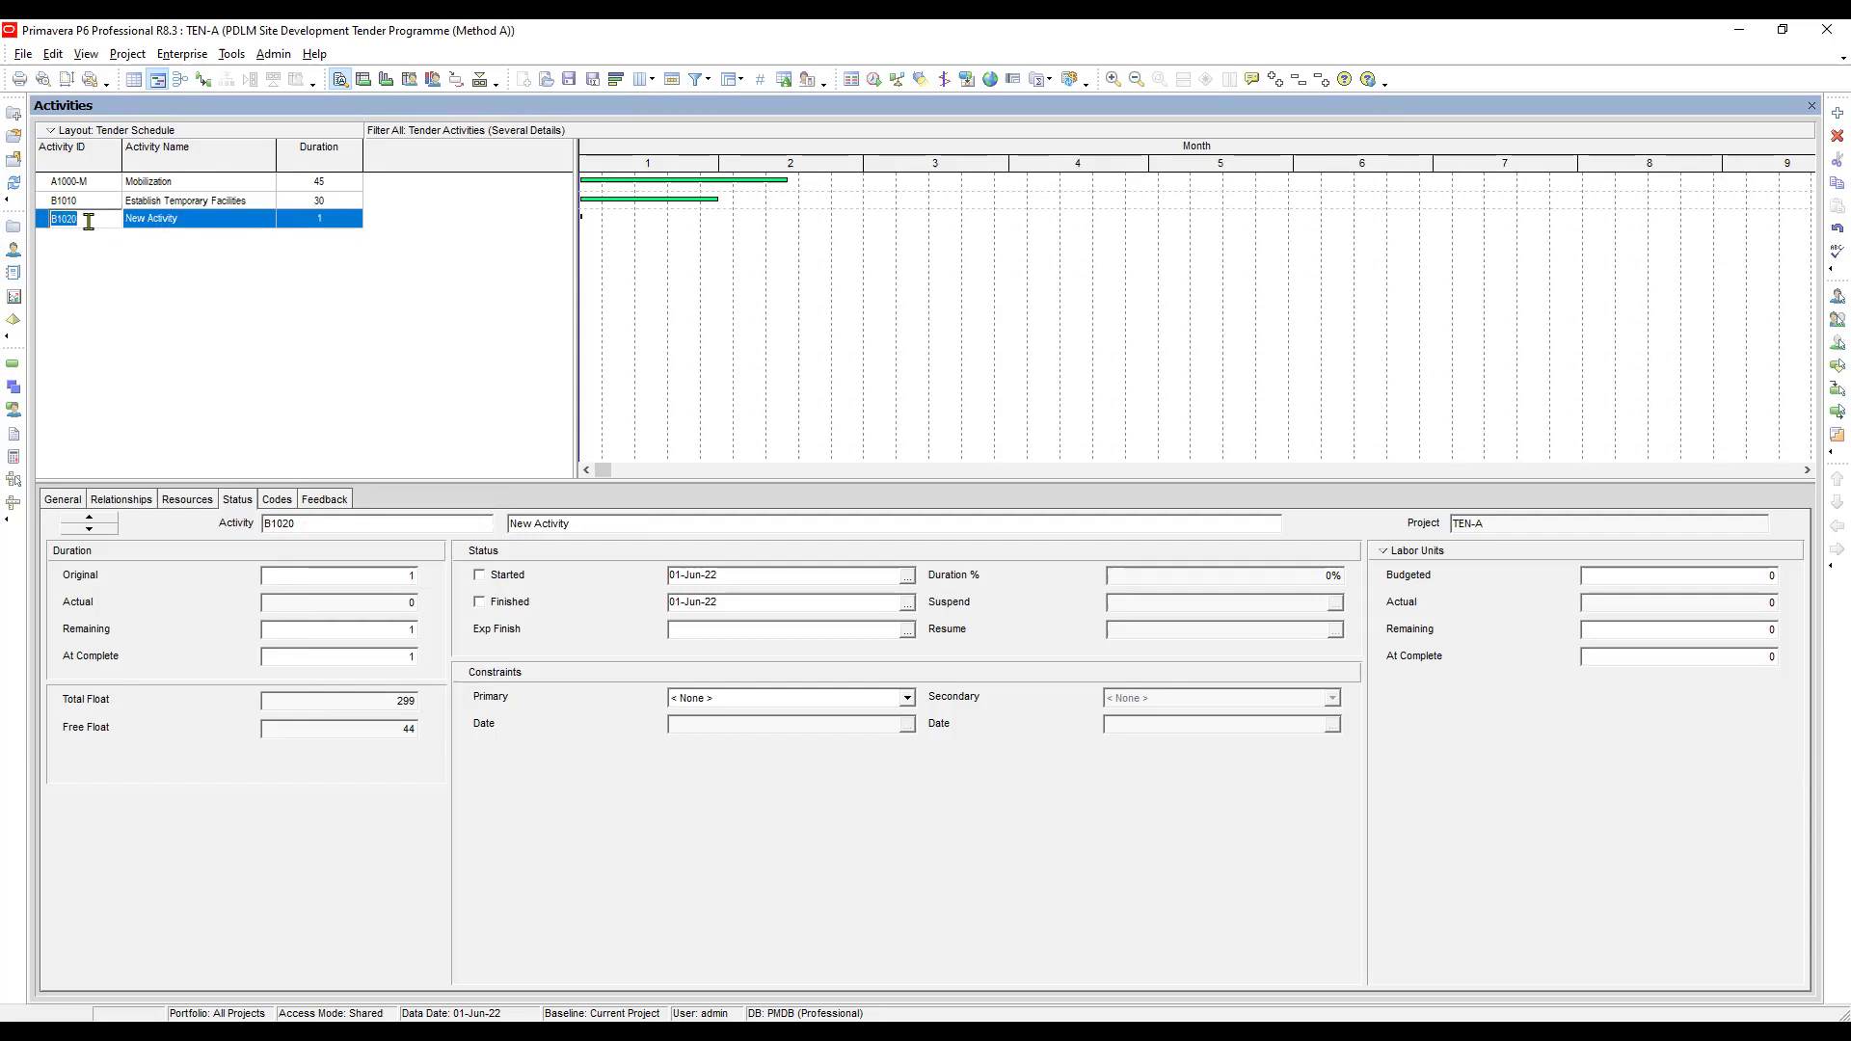
type("C1020")
Name activity C1020 Site Clearing and Earthworks and set its duration to 130
left_click(203, 220)
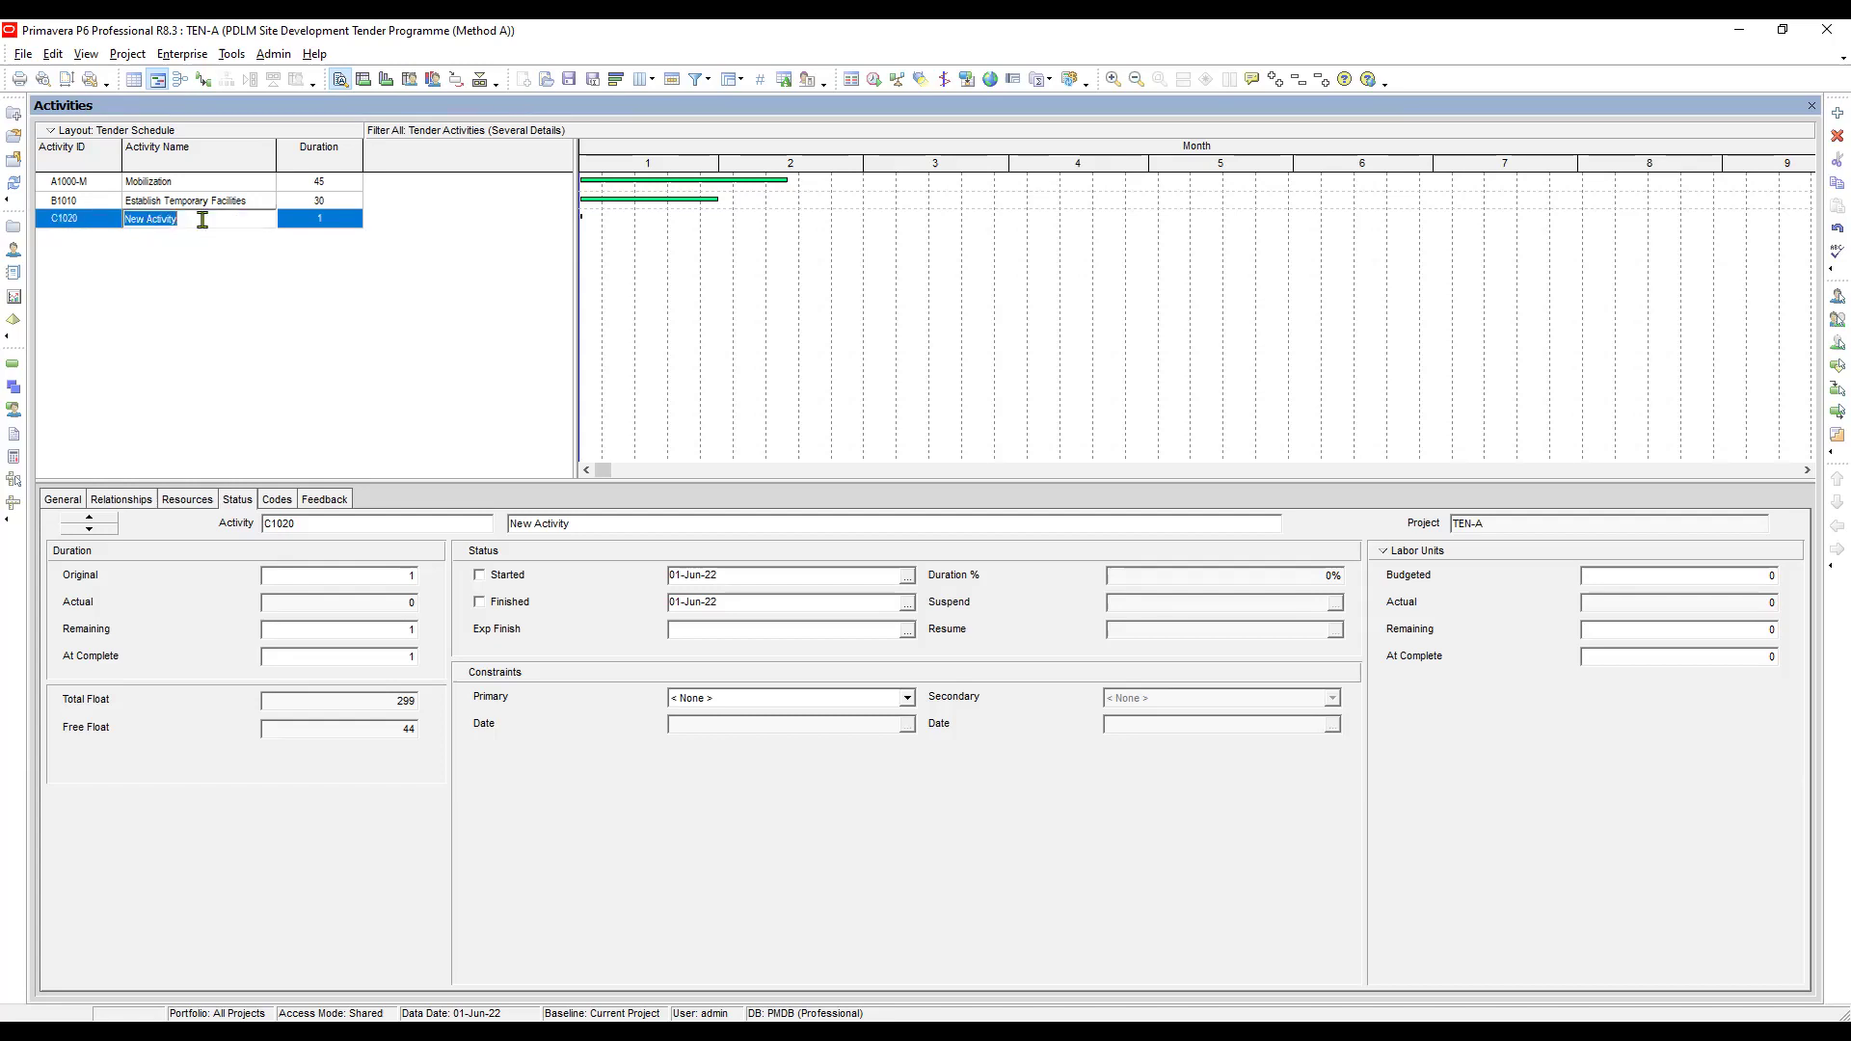
type("Site Clearing and Earthworks")
left_click(340, 224)
left_click(339, 223)
type("130")
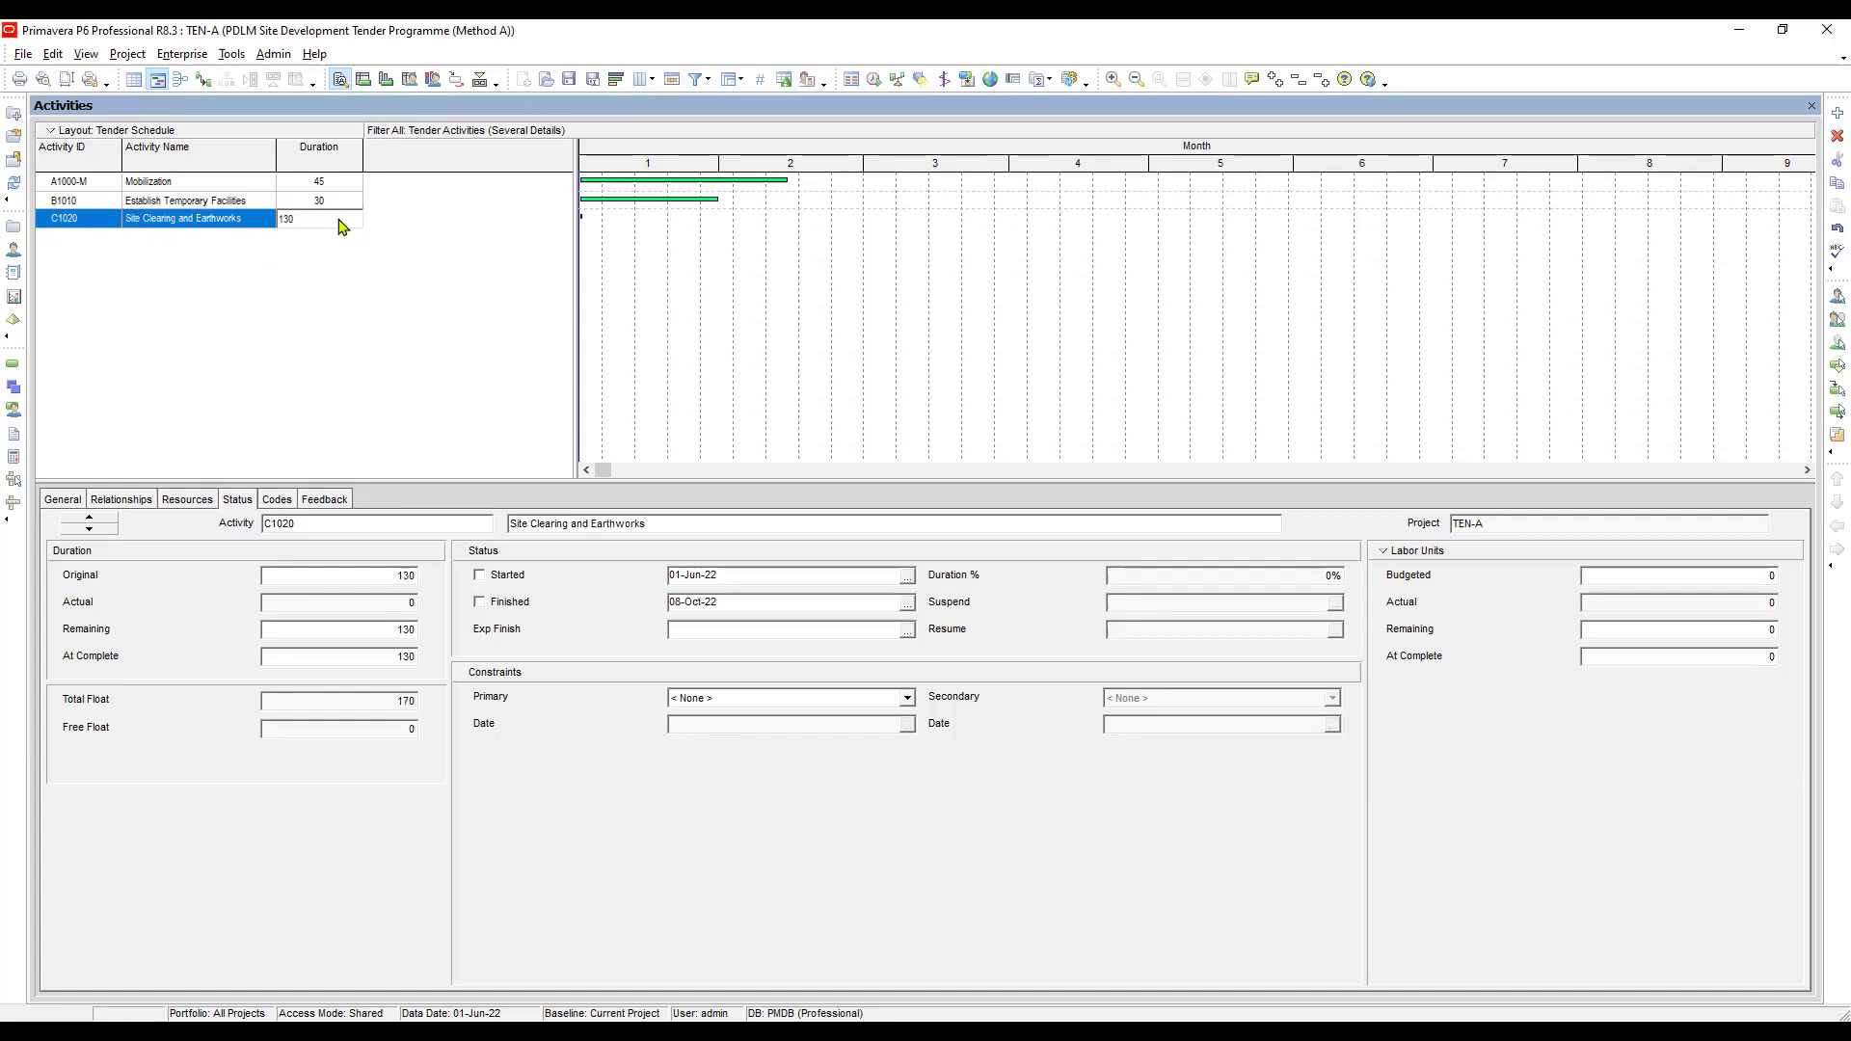
key("Return")
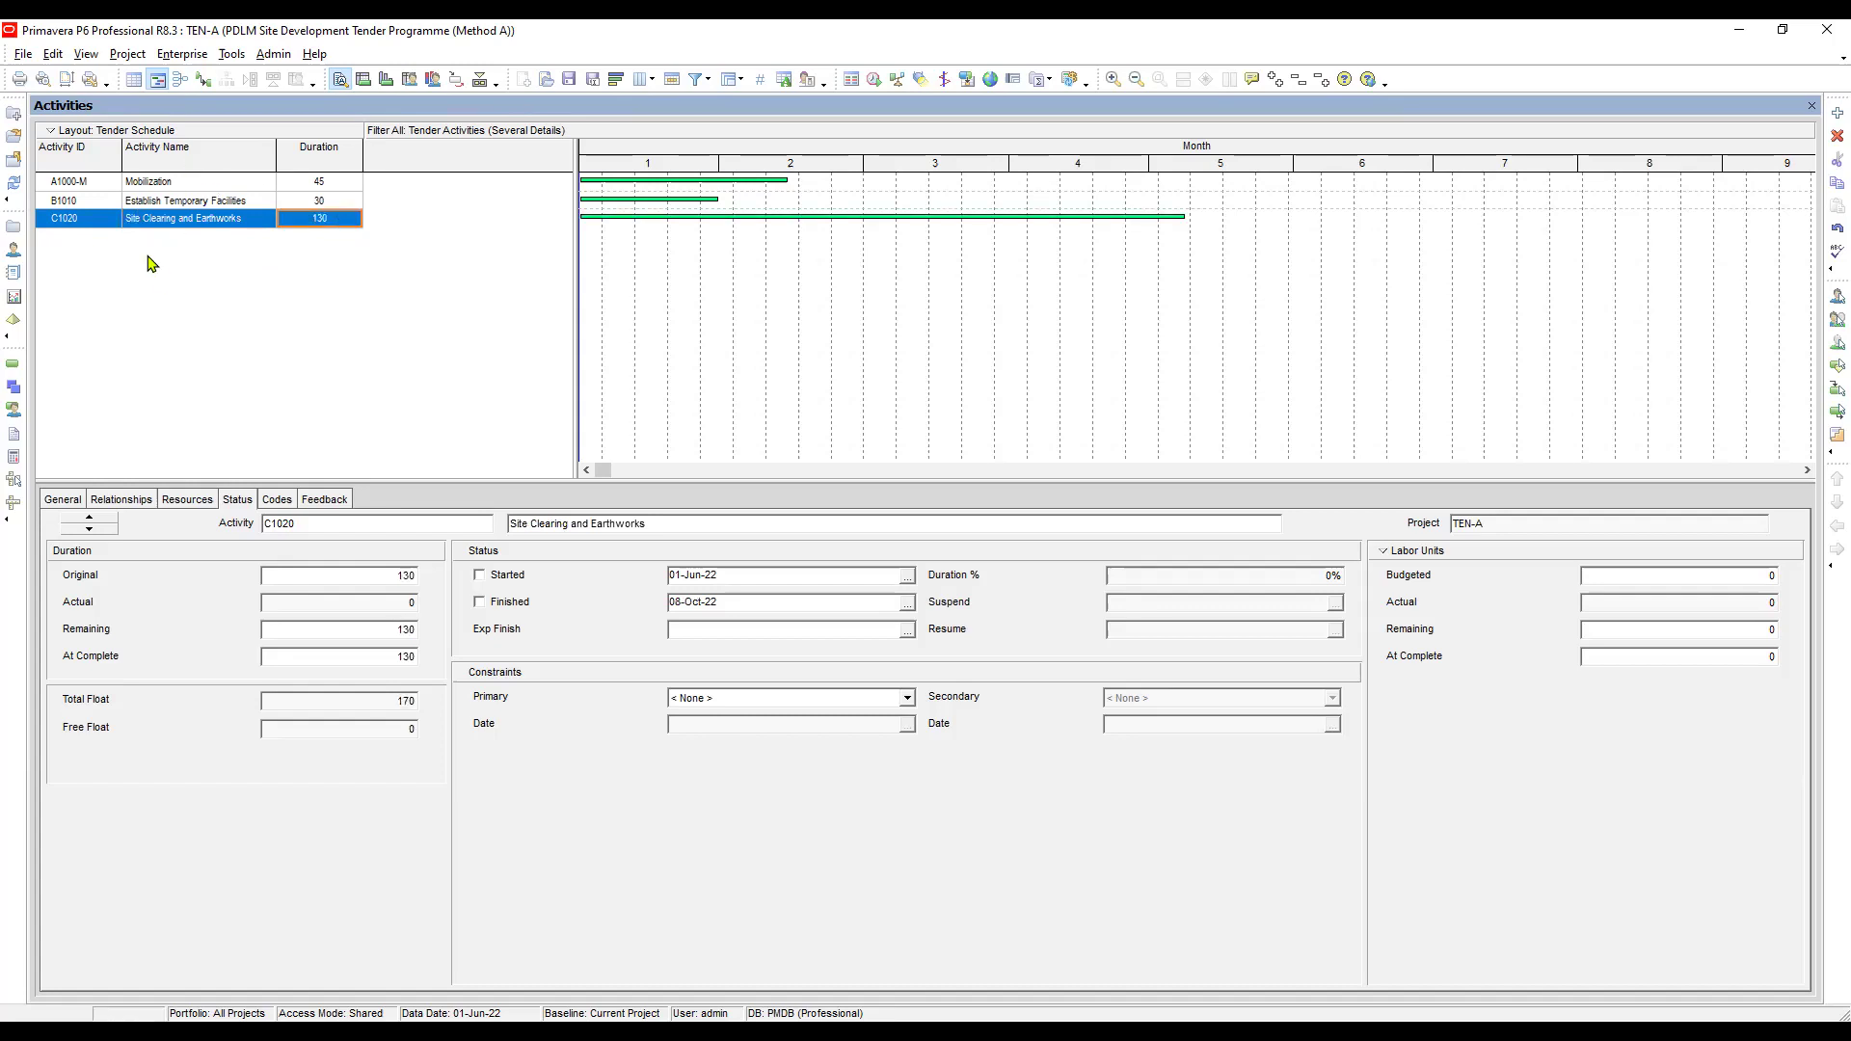
Add a fourth activity below Site Clearing and Earthworks and set its ID to D1030
right_click(268, 249)
left_click(310, 380)
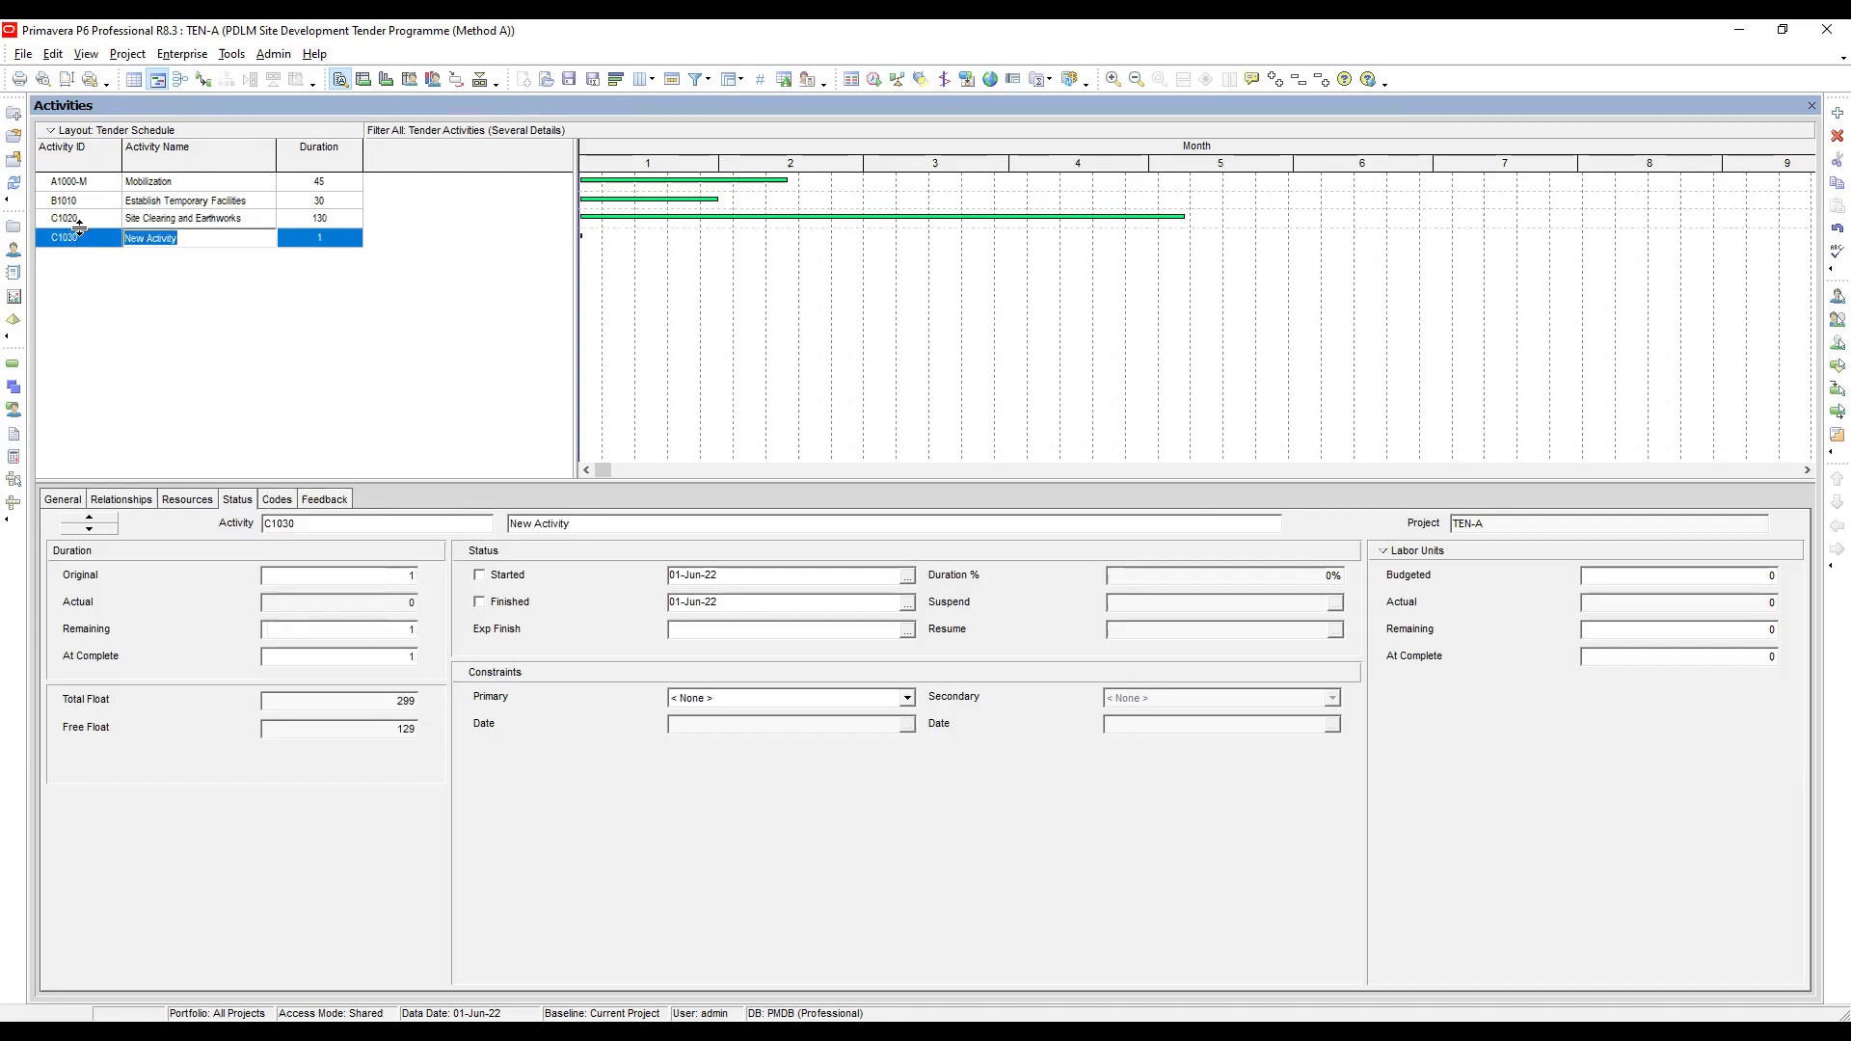
left_click(87, 244)
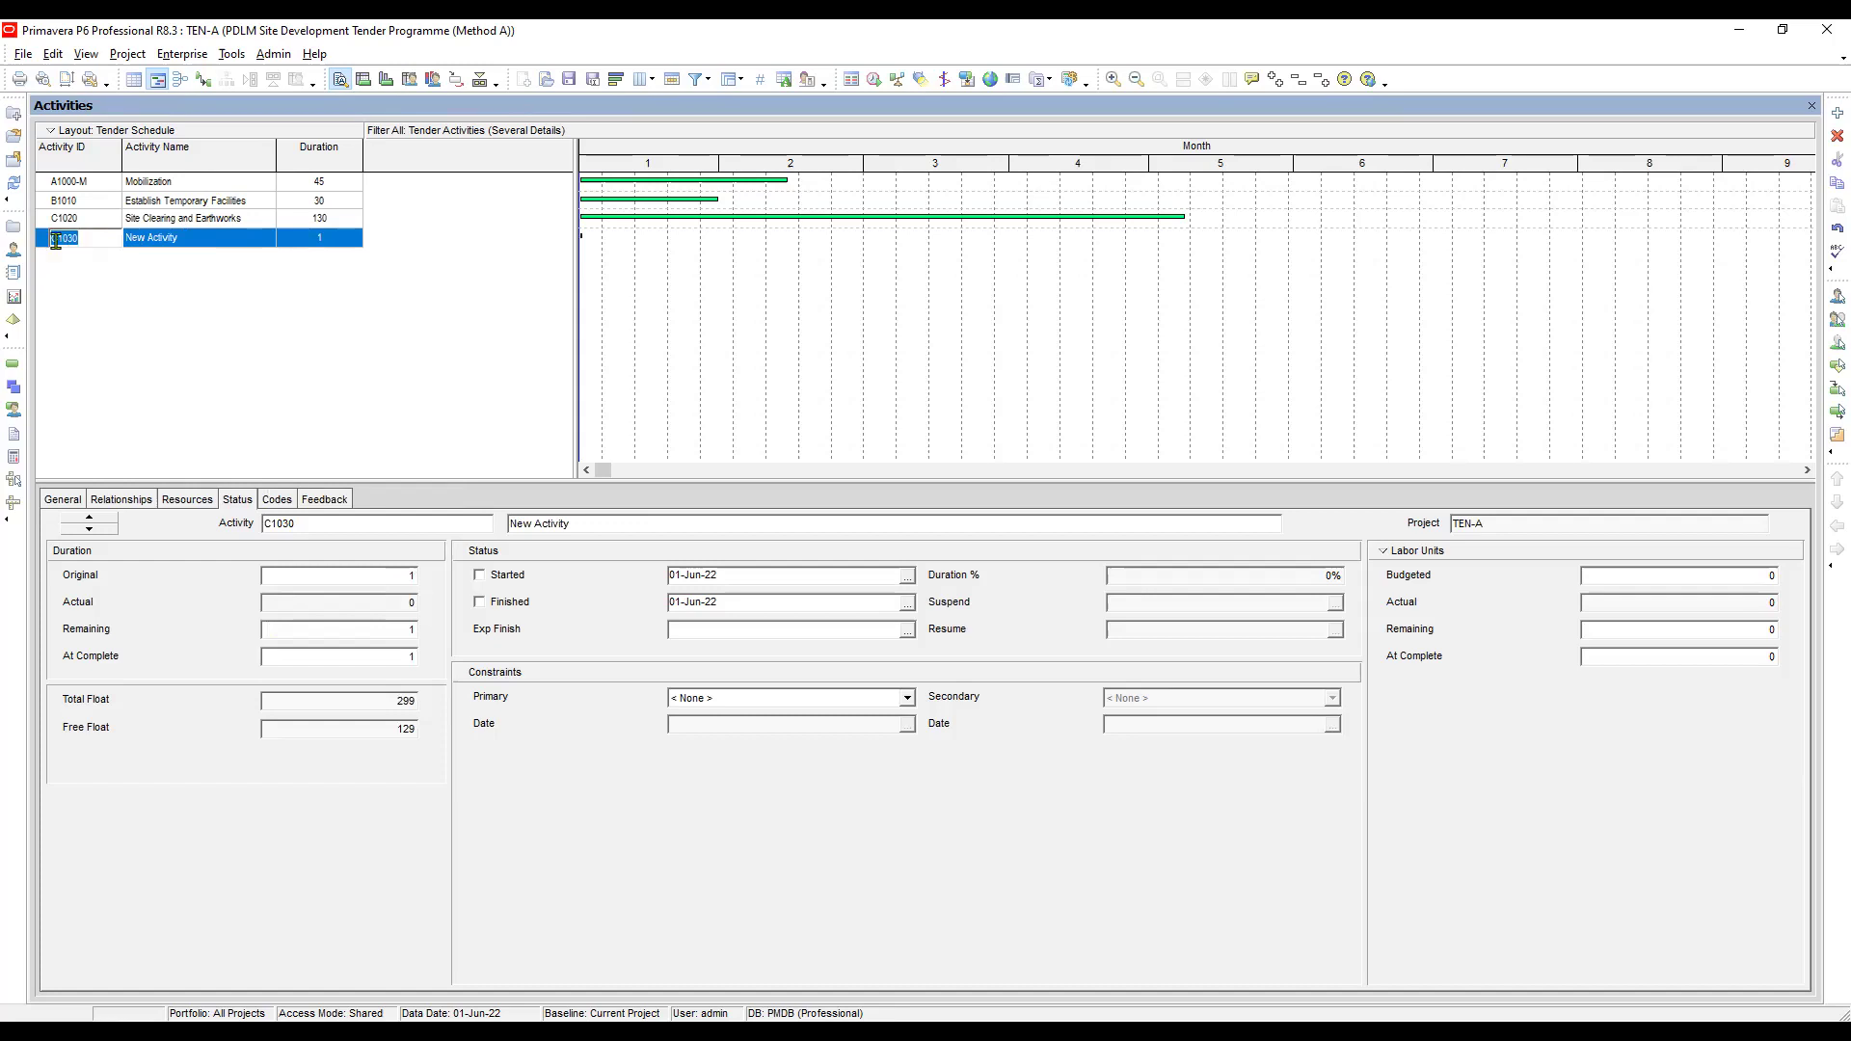
left_click_drag(57, 236, 21, 237)
type("D")
Name activity D1030 Site Drainage Network and set its duration to 45
left_click(200, 238)
left_click(202, 241)
type("S")
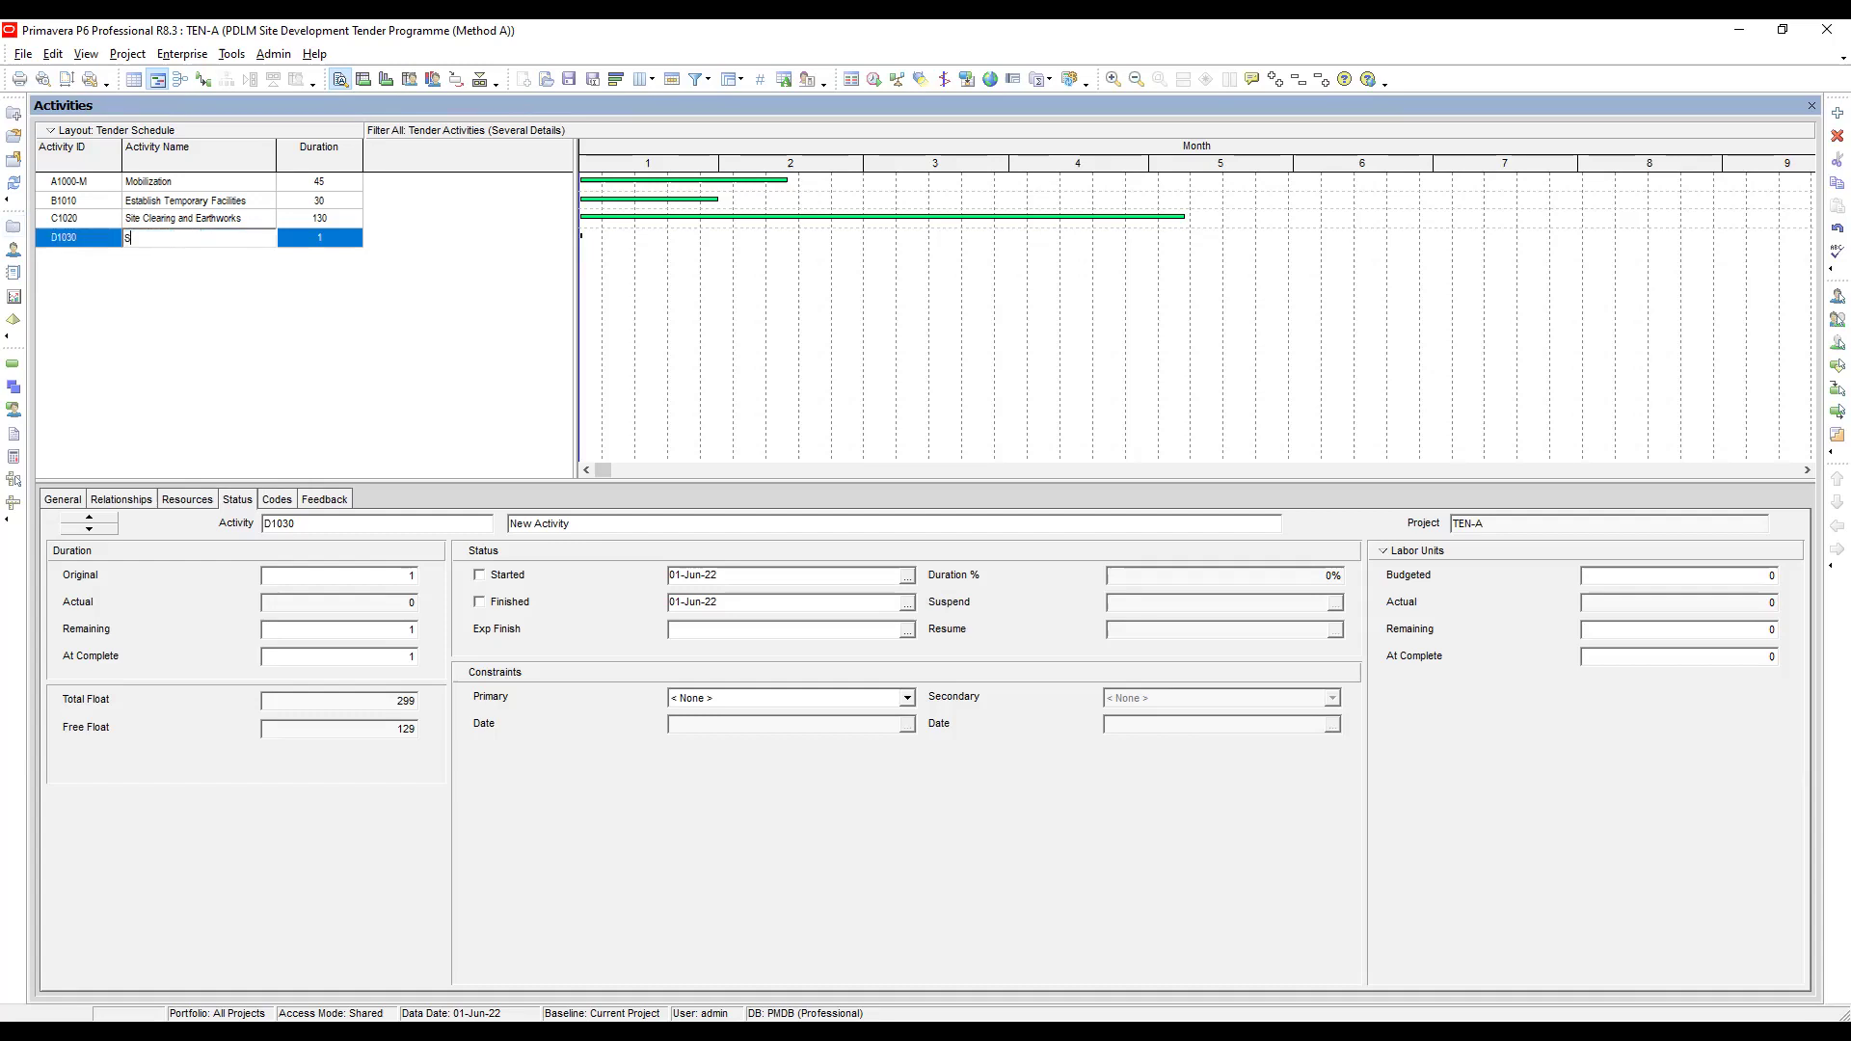
type("ite Drainage Network")
left_click(325, 231)
left_click(328, 236)
type("45")
key("Return")
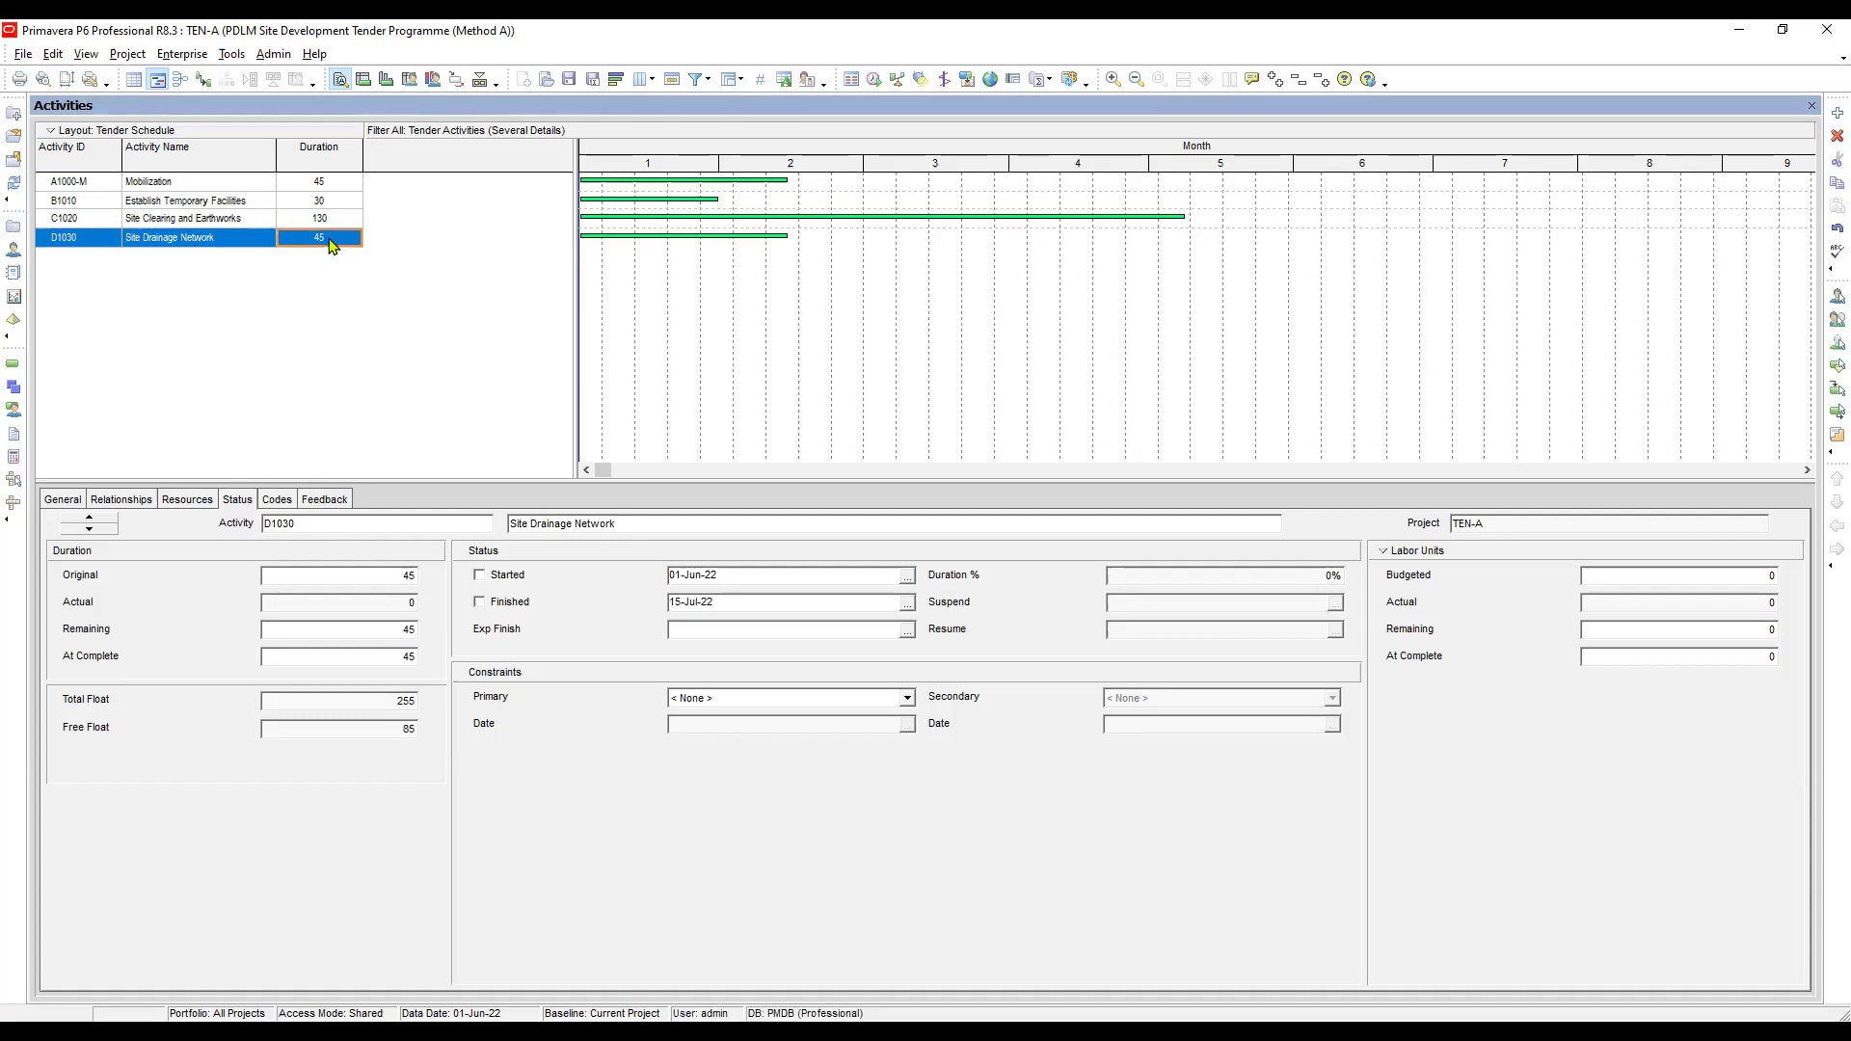
Add a fifth activity below Site Drainage Network and set its ID to E1040
right_click(328, 262)
left_click(376, 382)
left_click(95, 262)
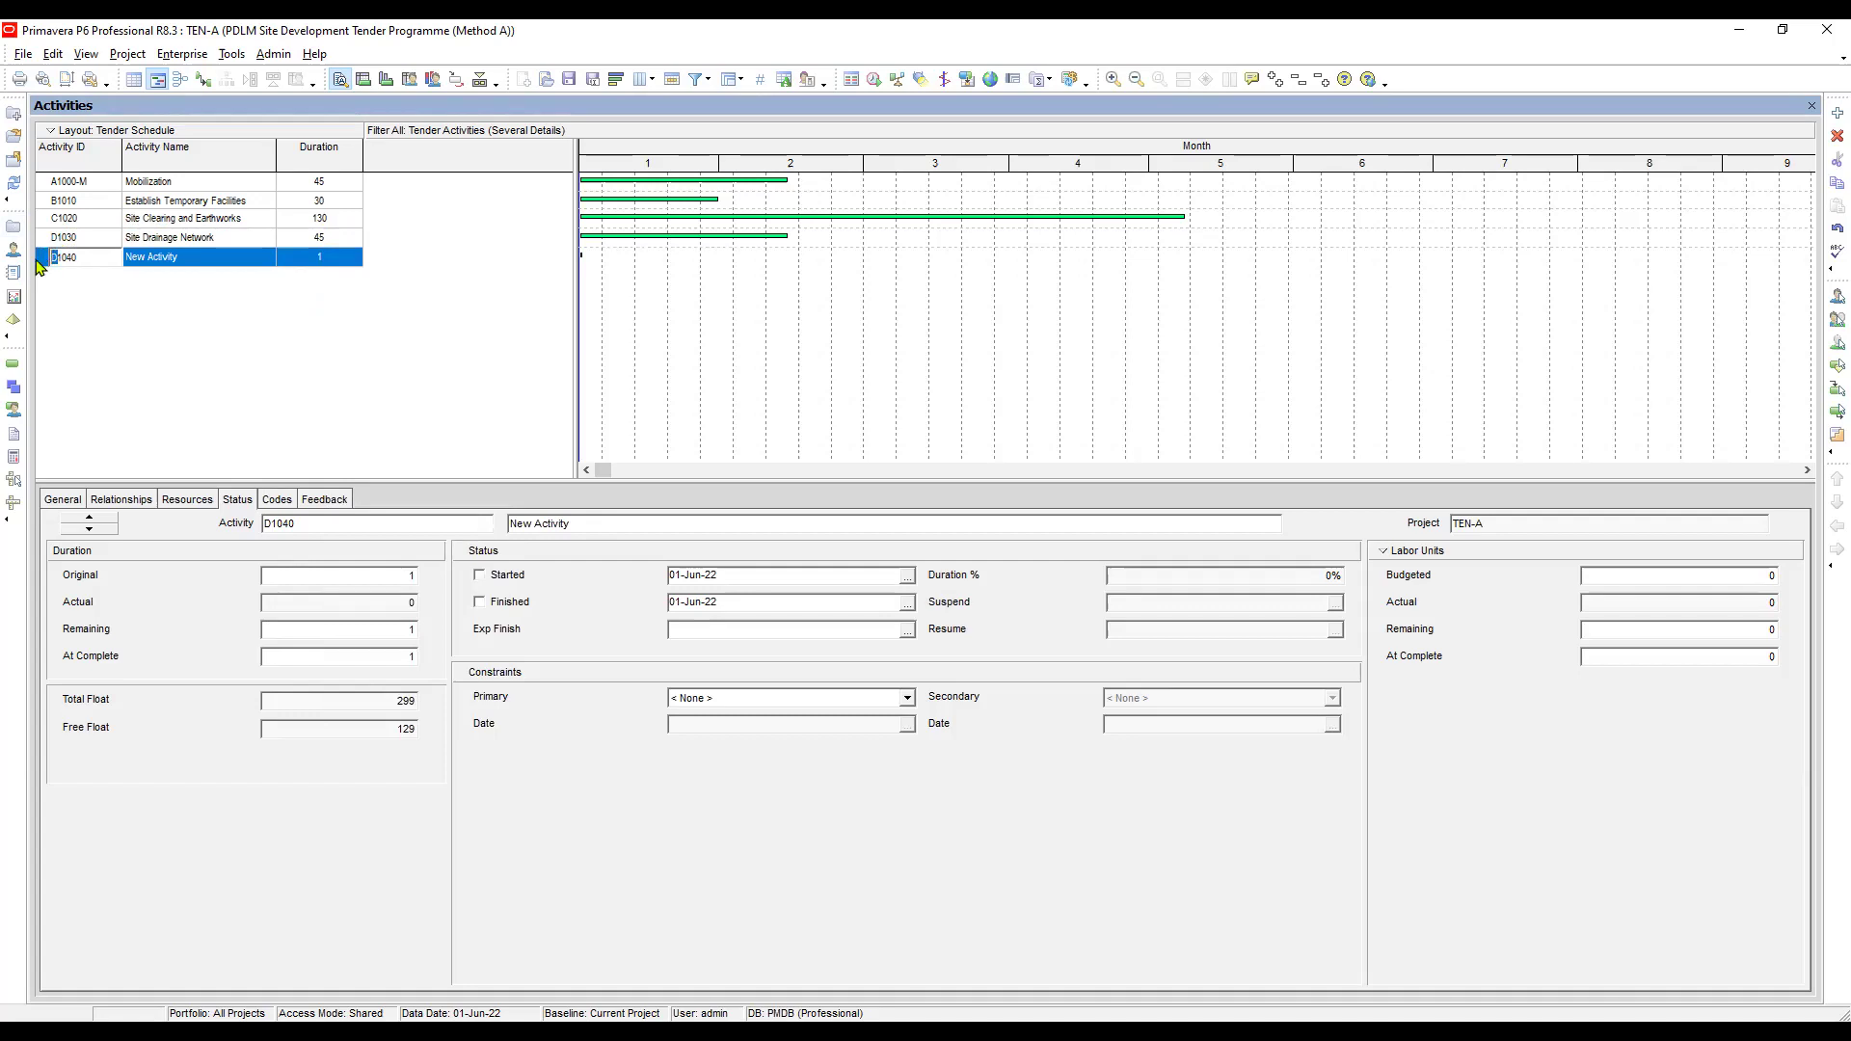
type("E")
Name activity E1040 Site Concrete Road Network and set its duration to 30
left_click(184, 262)
left_click_drag(187, 247, 187, 248)
type("Site Concrete Road Network")
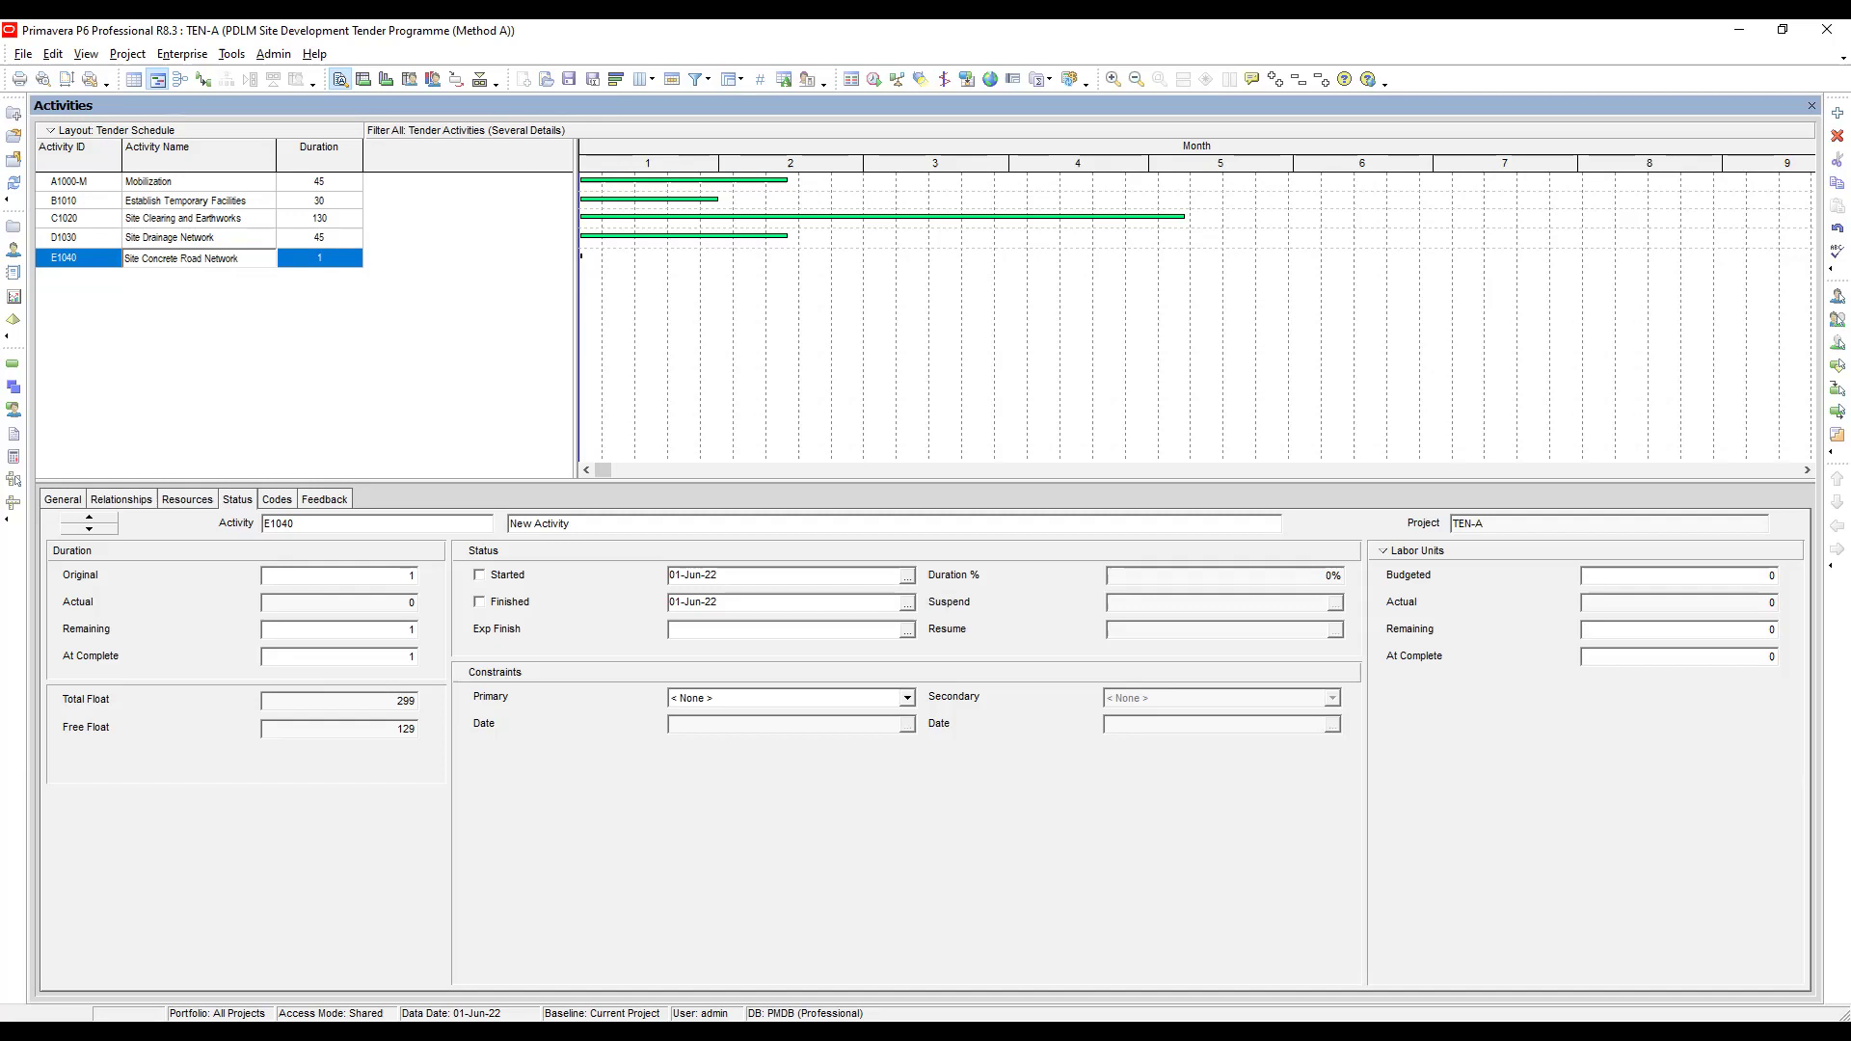
left_click(342, 266)
type("30")
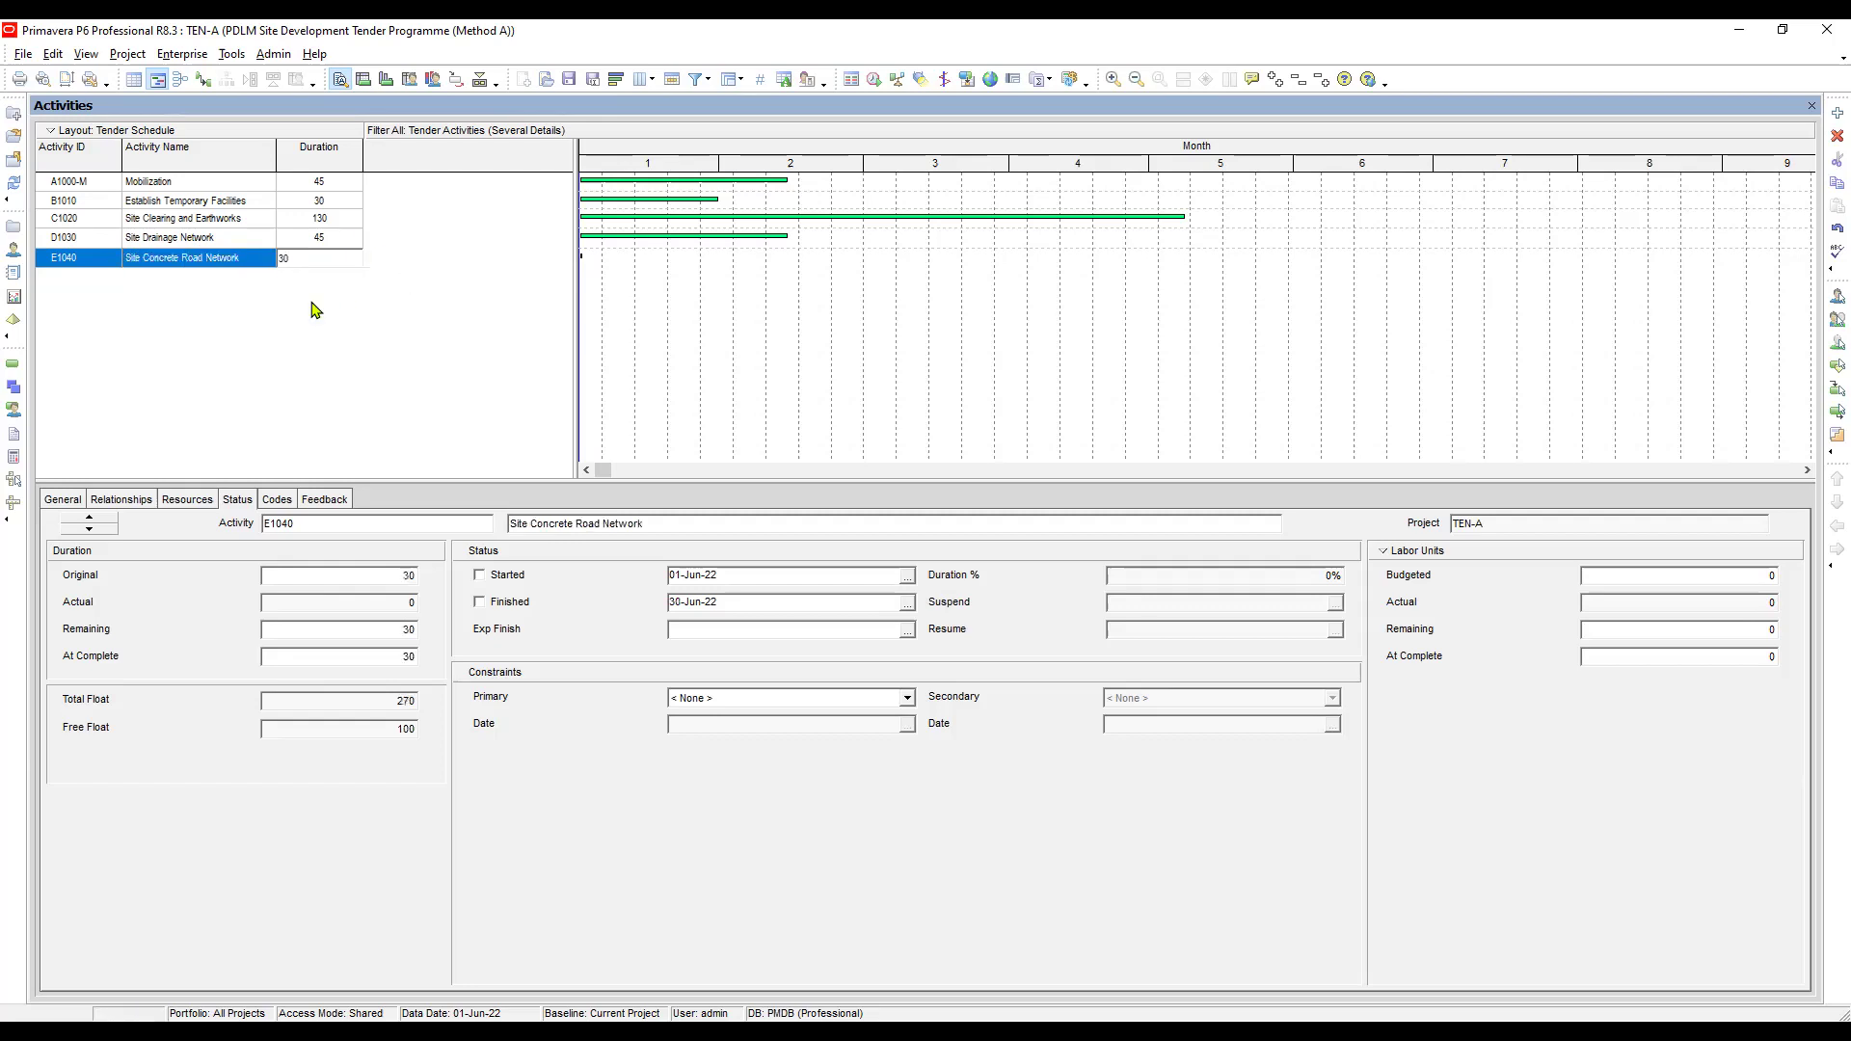
Add a sixth activity below Site Concrete Road Network and set its ID to F1050
right_click(312, 309)
left_click(377, 440)
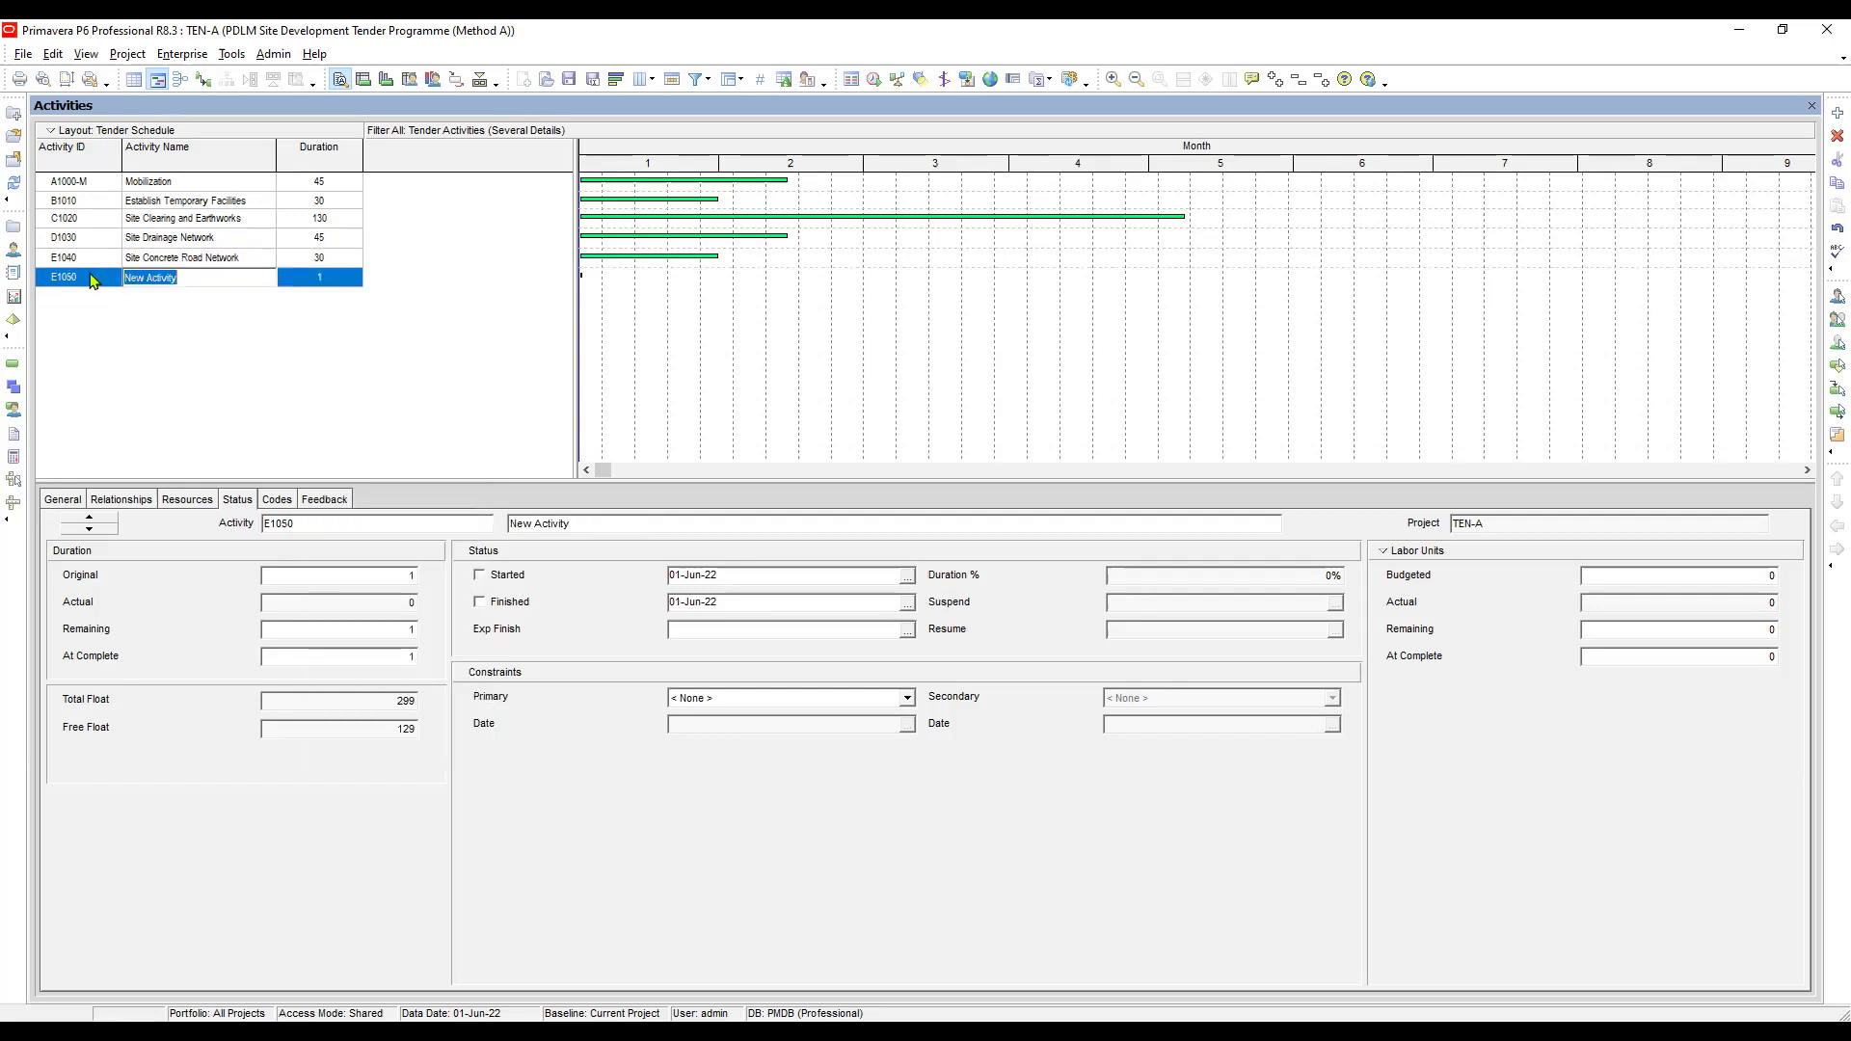
left_click(87, 279)
left_click(68, 278)
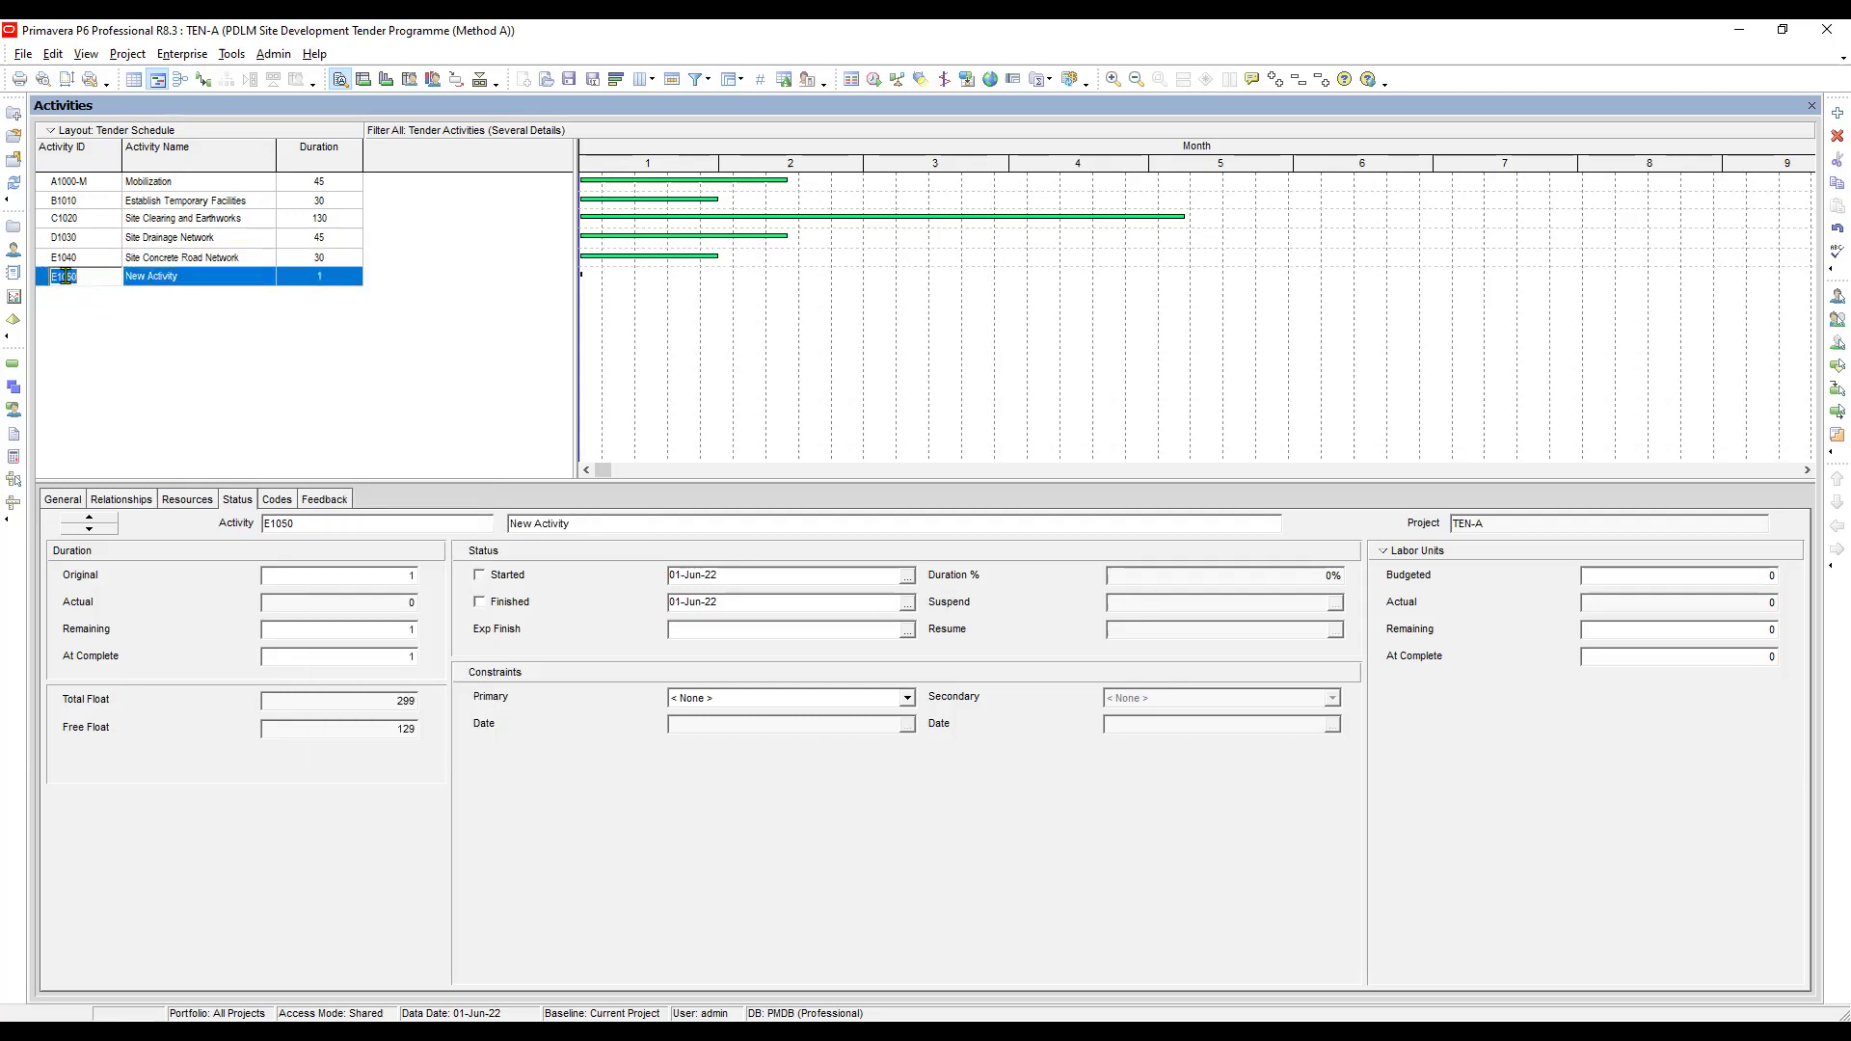
left_click(55, 277)
type("F")
Name activity F1050 Site Perimeter Wall and set its duration to 232
left_click(202, 283)
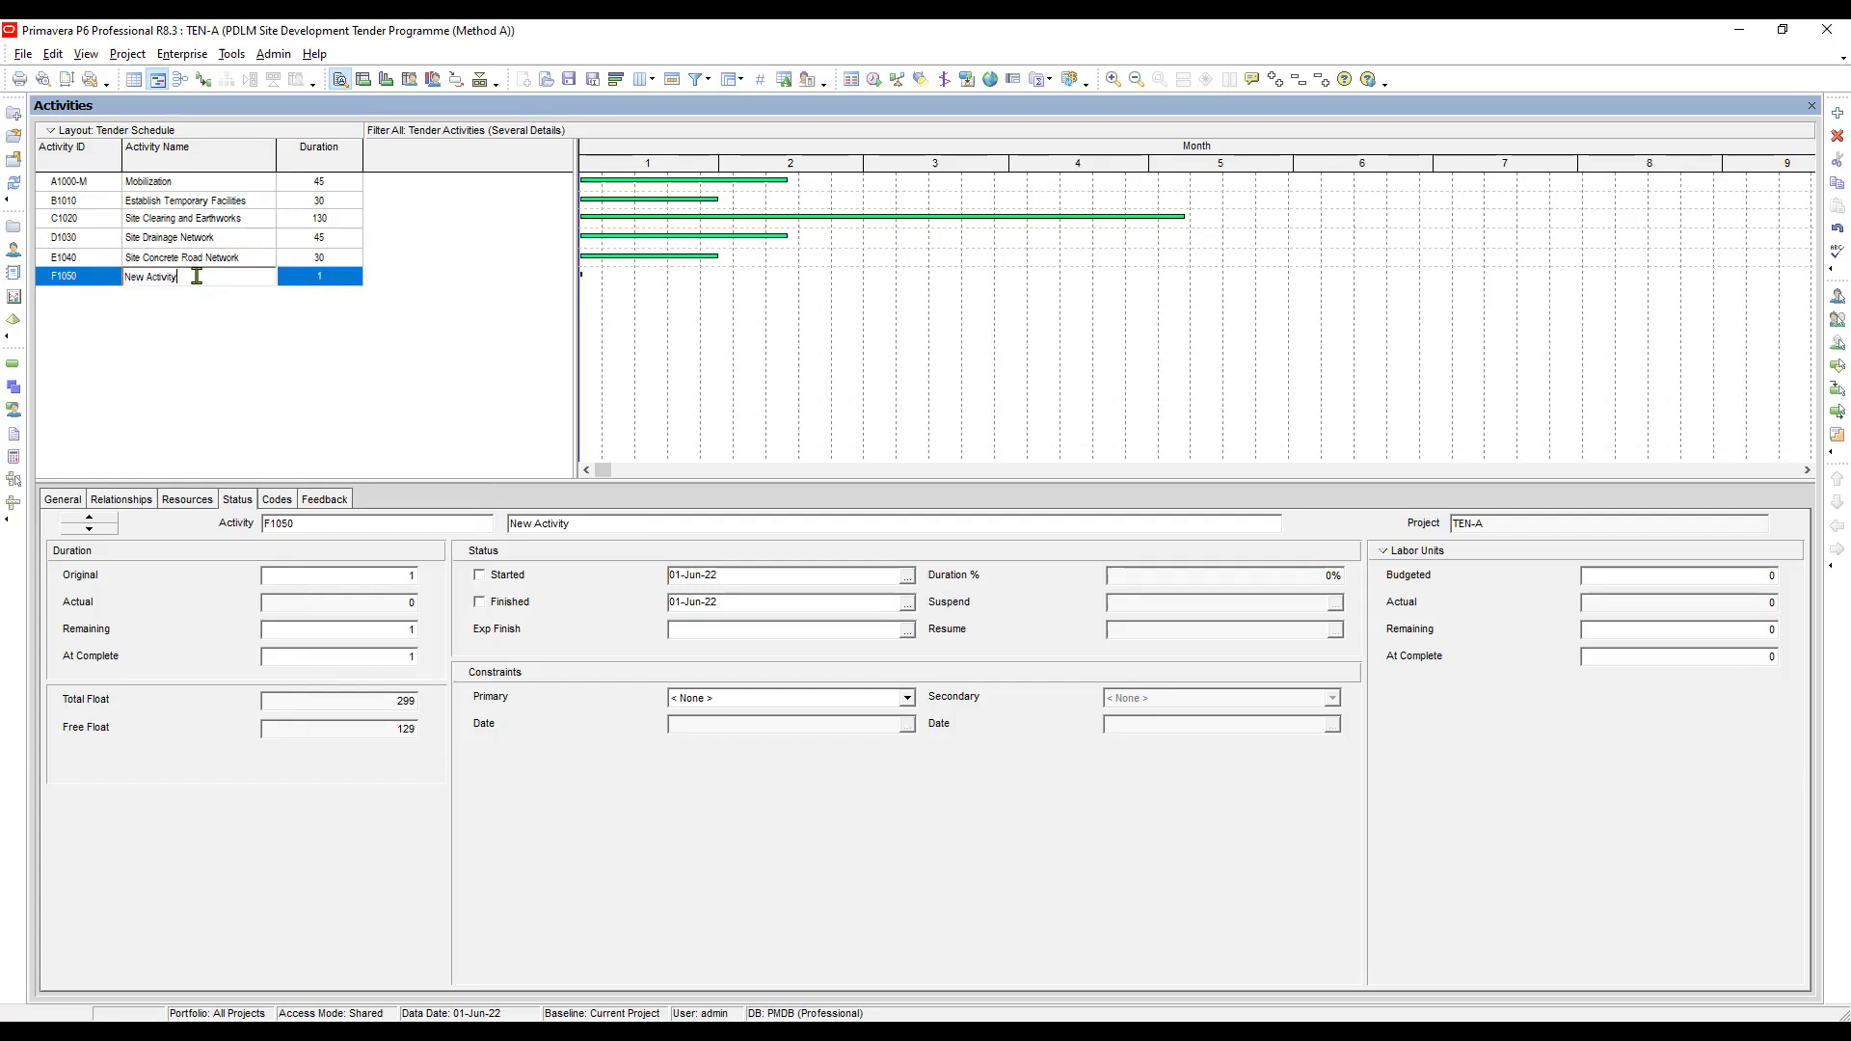
type("Site Perimeter Wall")
left_click(337, 279)
type("2")
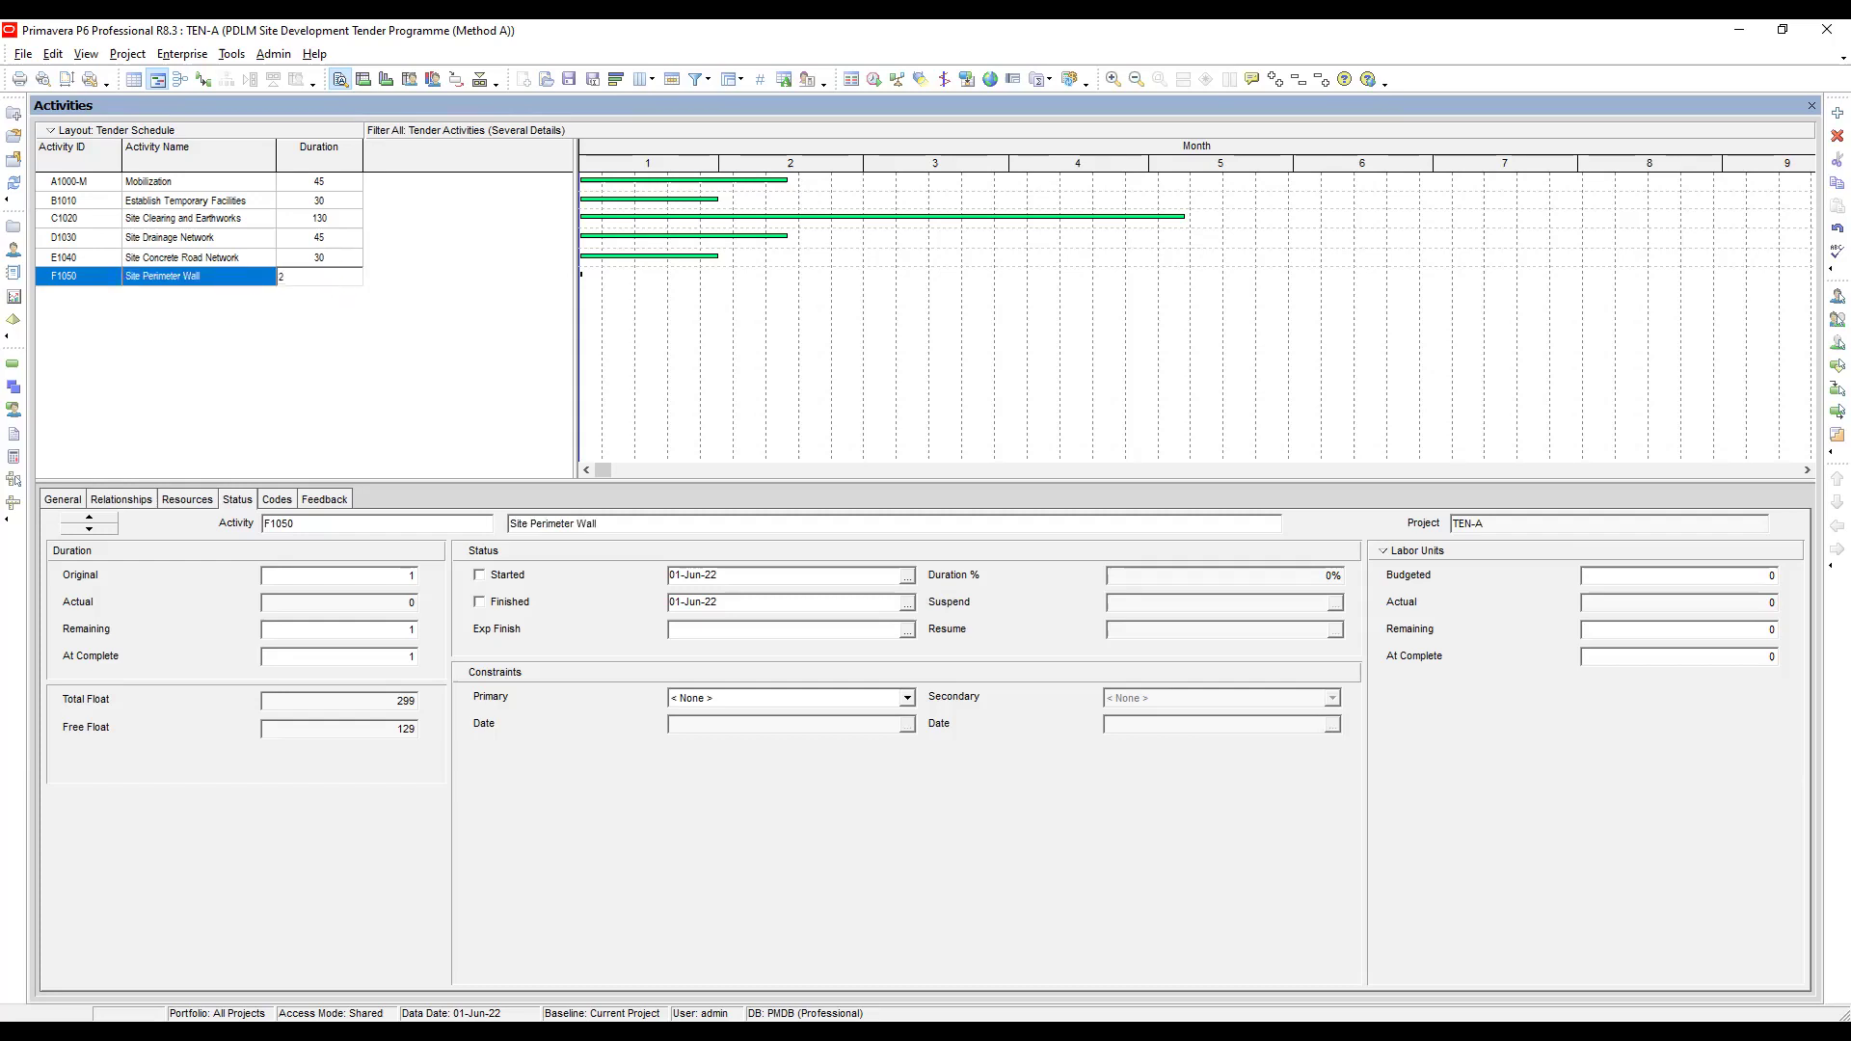
type("32")
key("Return")
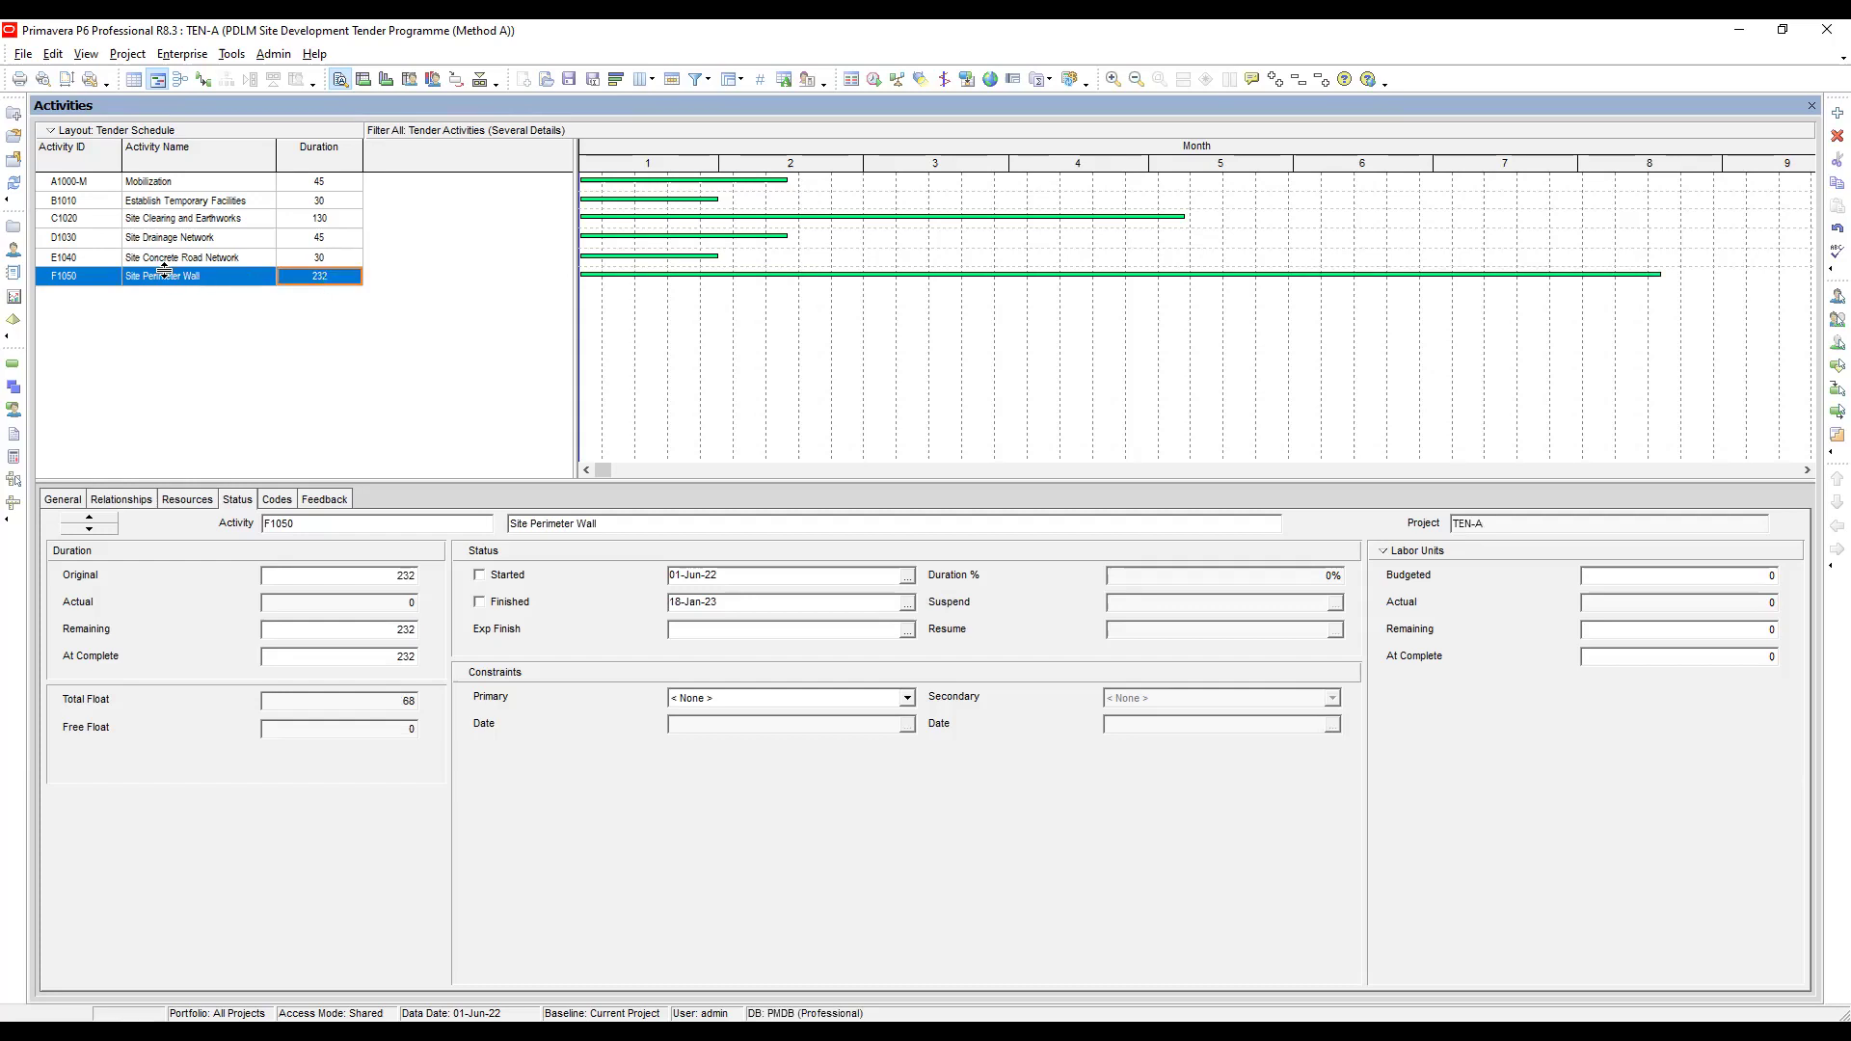
Add a seventh activity below Site Perimeter Wall and set its ID to G1060
right_click(193, 307)
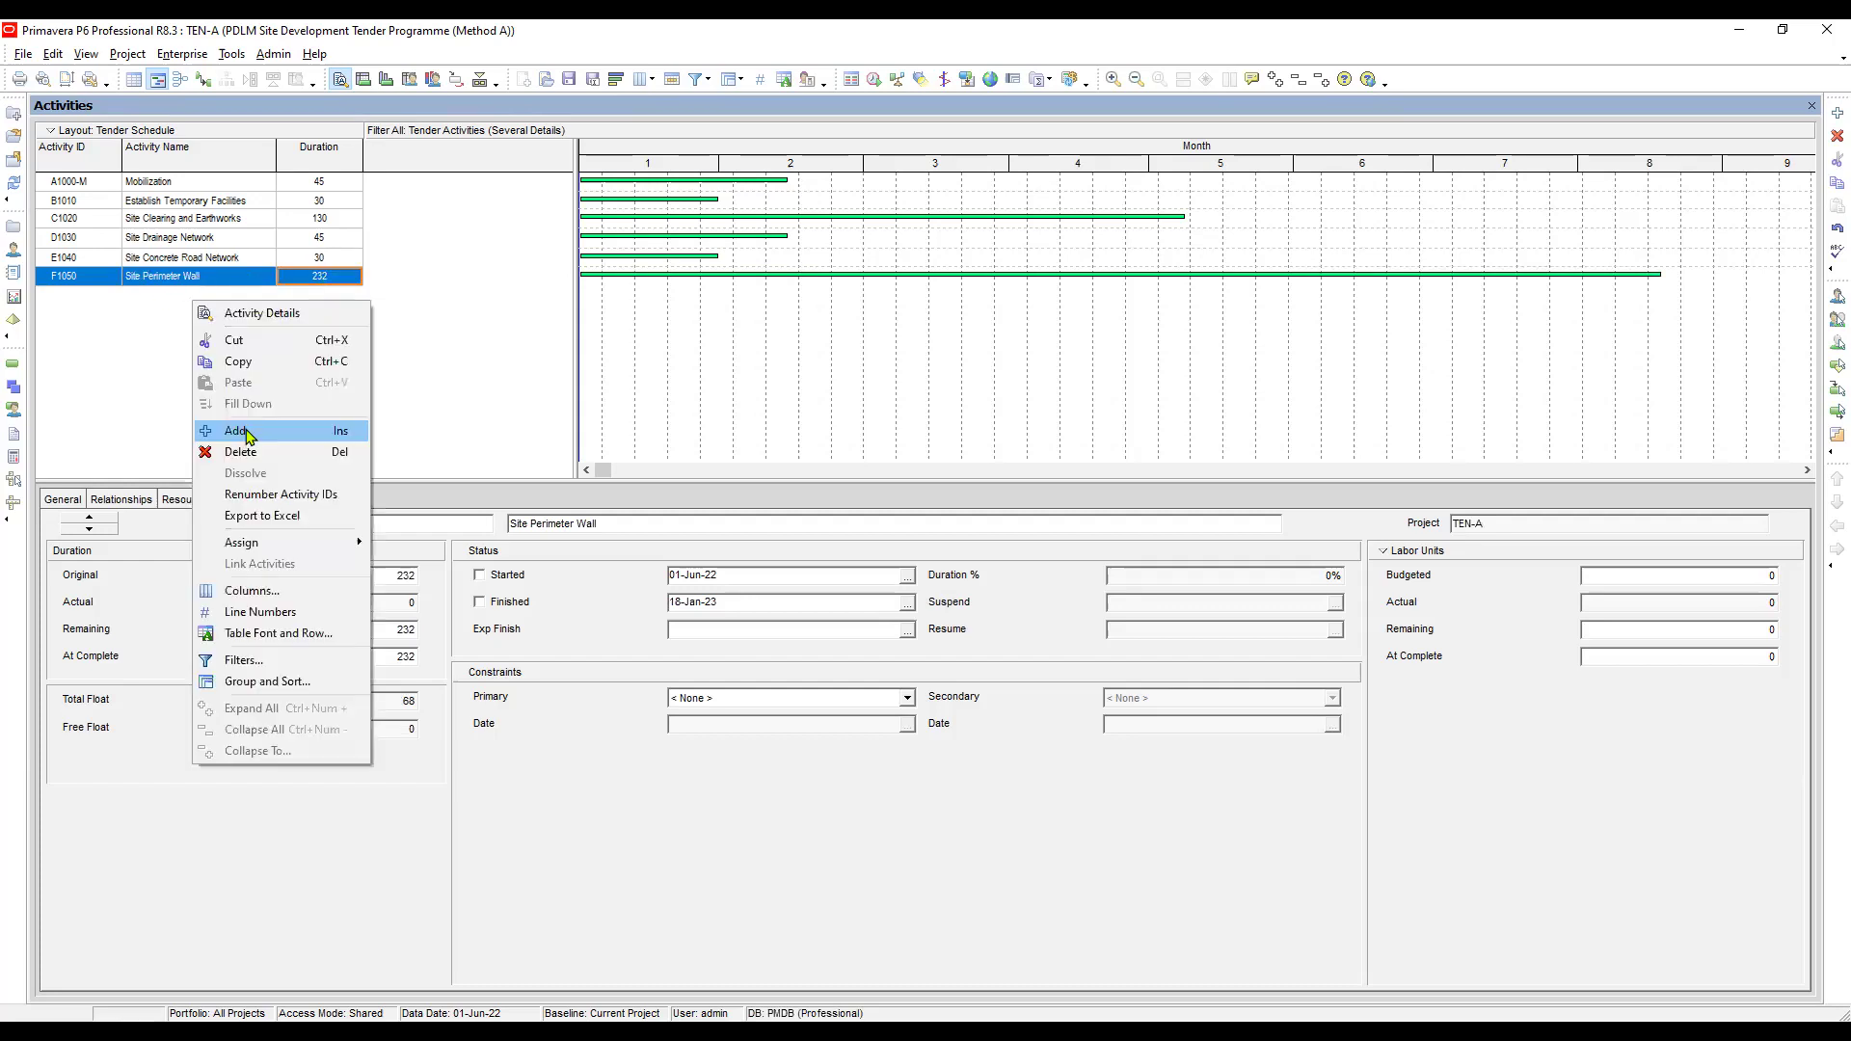
left_click(241, 429)
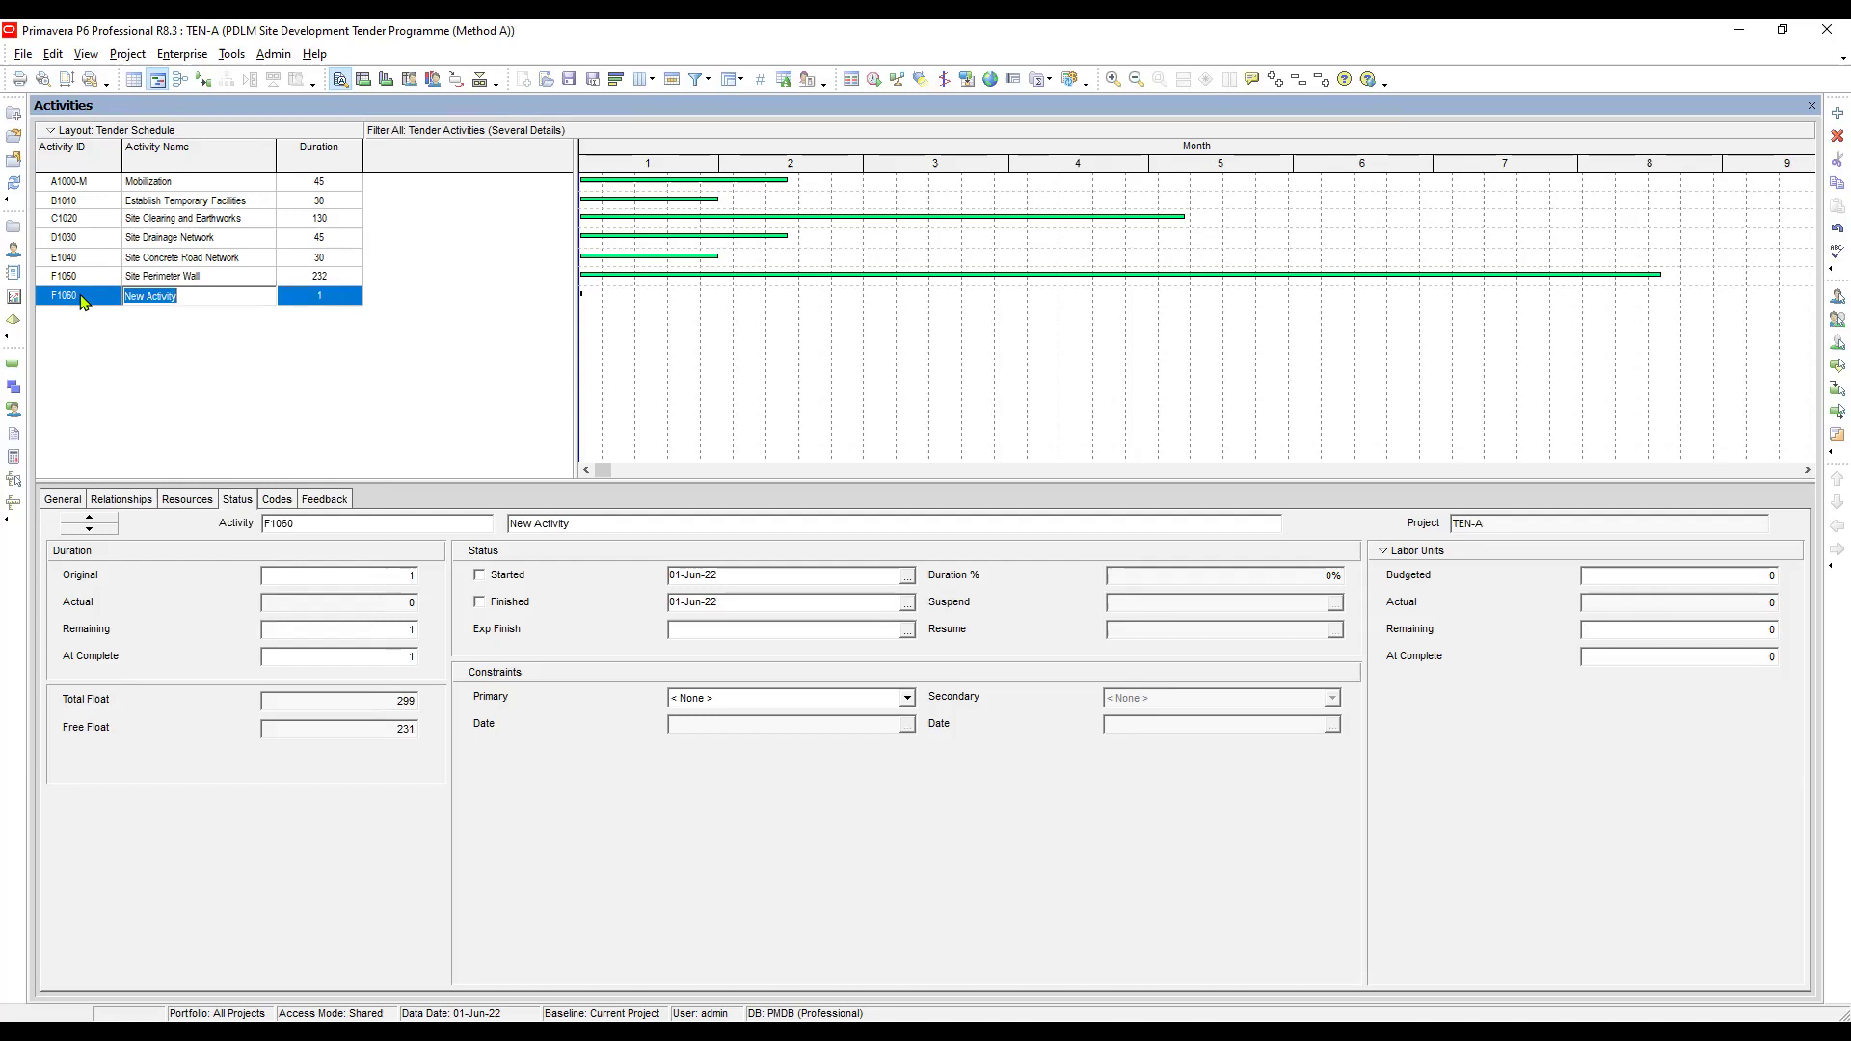
left_click(70, 296)
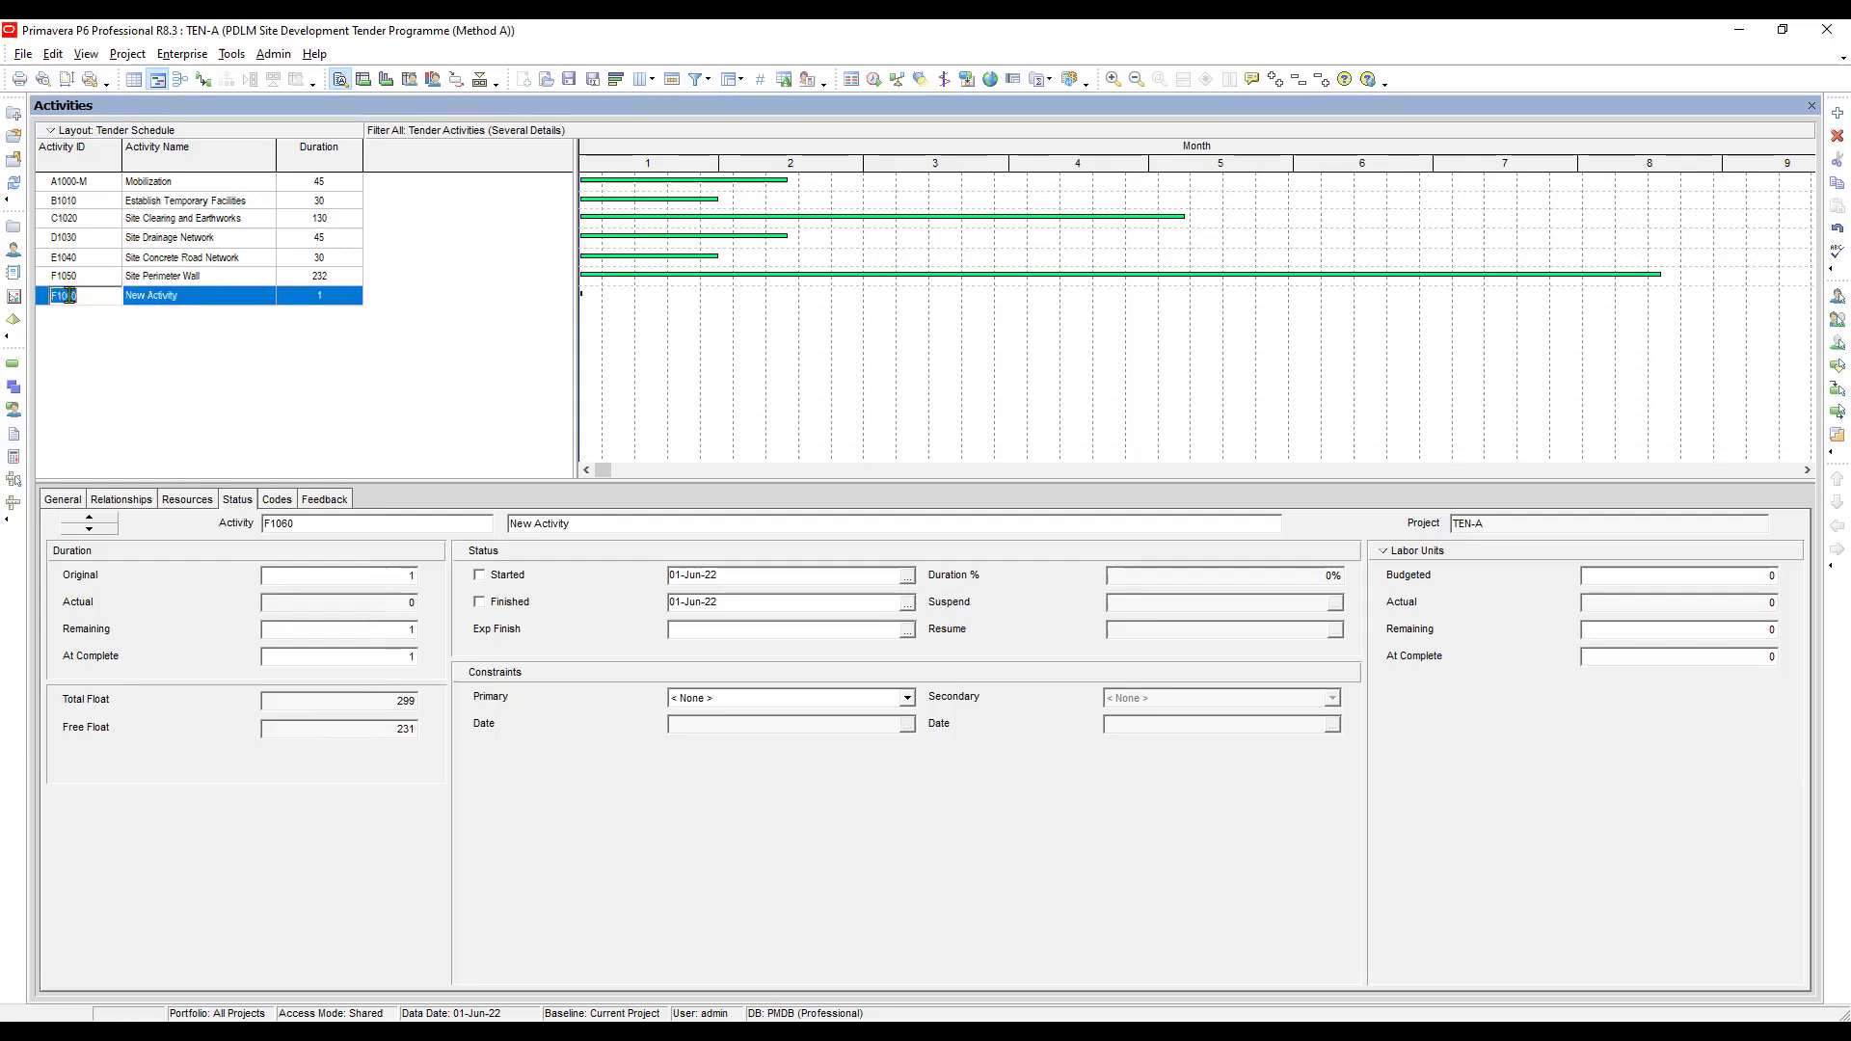
left_click_drag(59, 296, 15, 292)
type("G")
Name activity G1060 GUardhouse and Gates and set its duration to 102
left_click(198, 299)
left_click(197, 293)
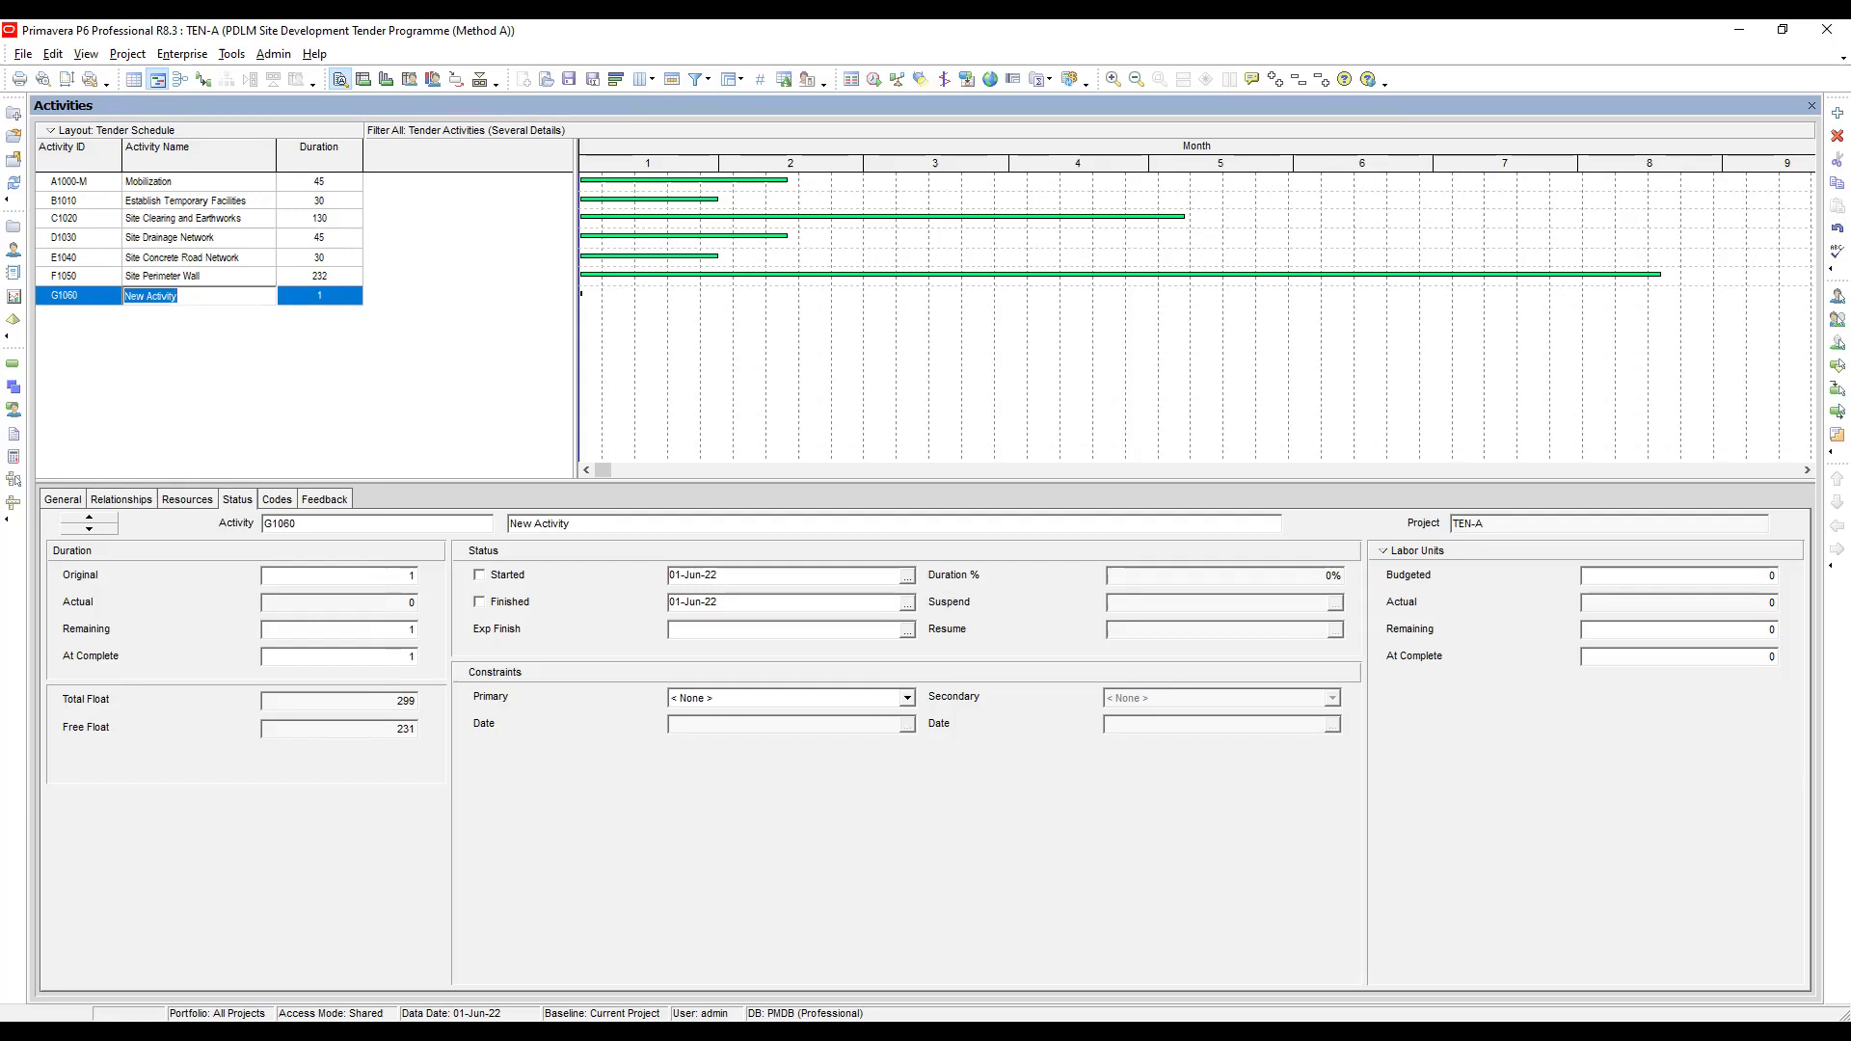
type("GUardhouse and Gates")
left_click(348, 299)
left_click(348, 300)
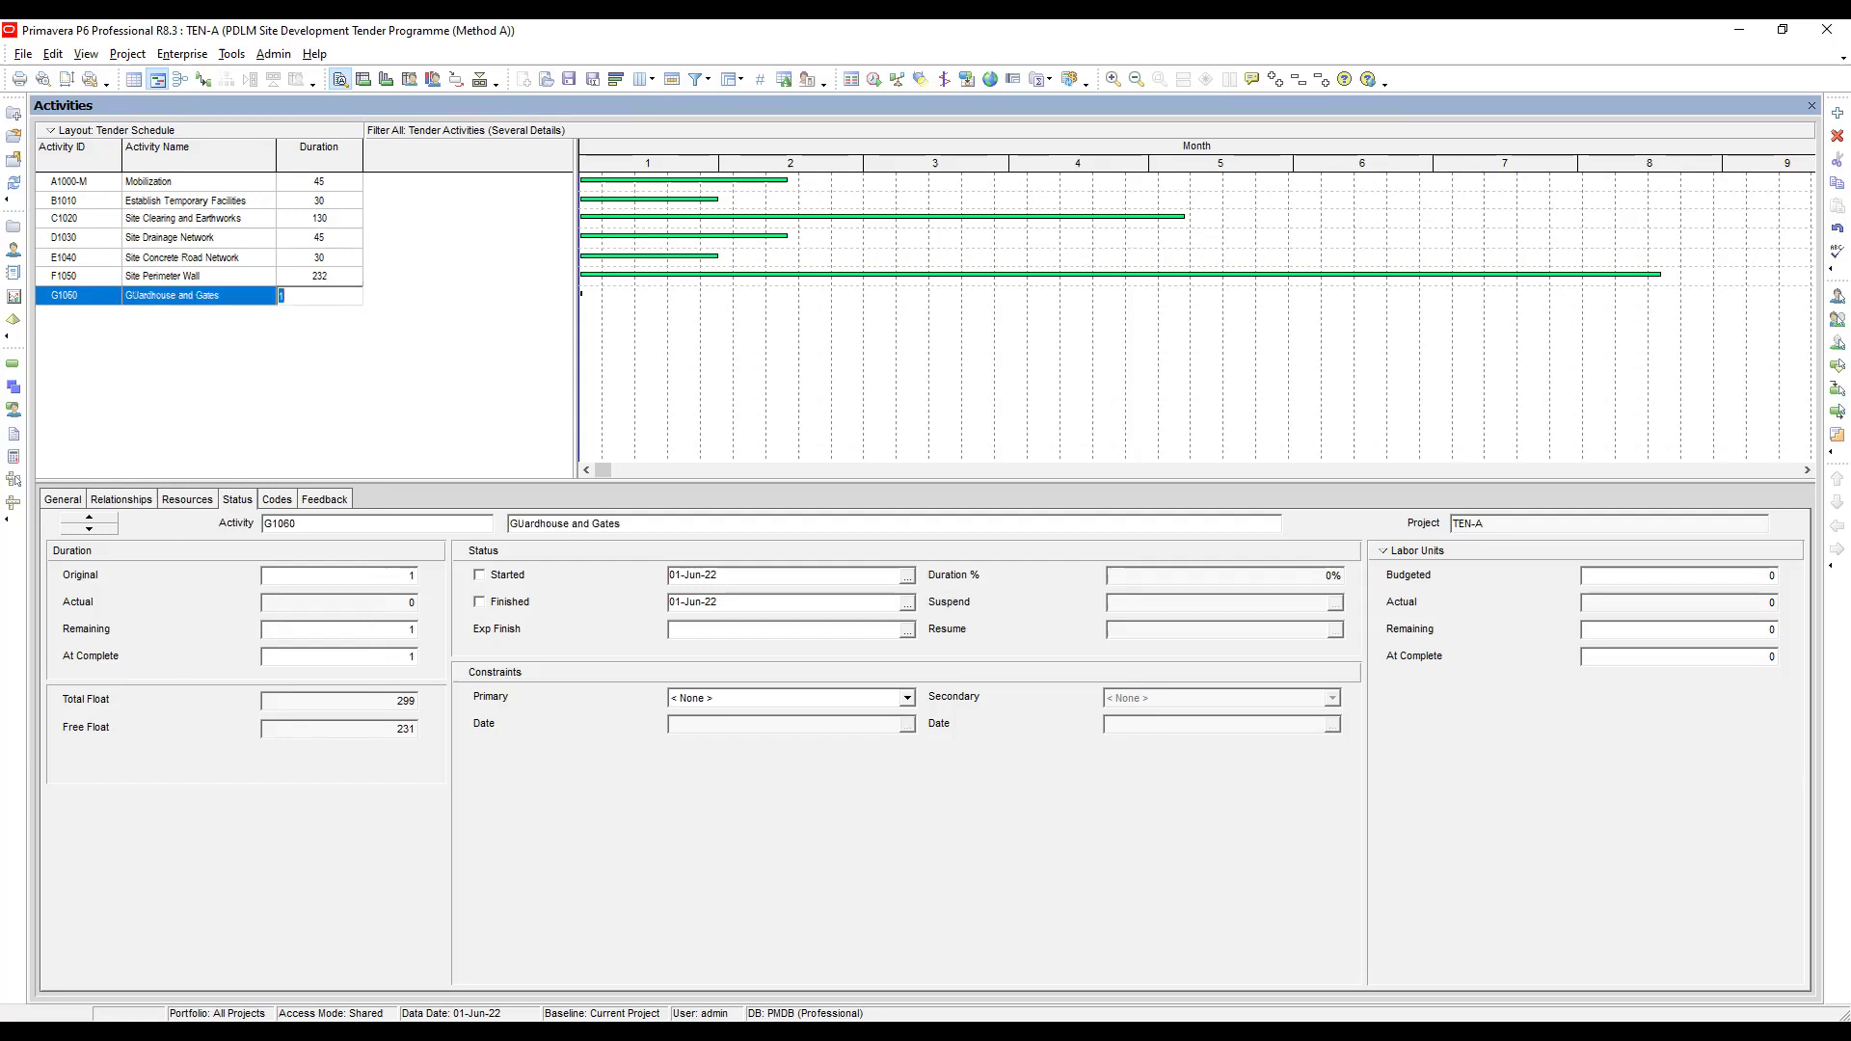
type("102")
key("Return")
Add an eighth activity below GUardhouse and Gates and set its ID to H1070
right_click(302, 343)
left_click(349, 468)
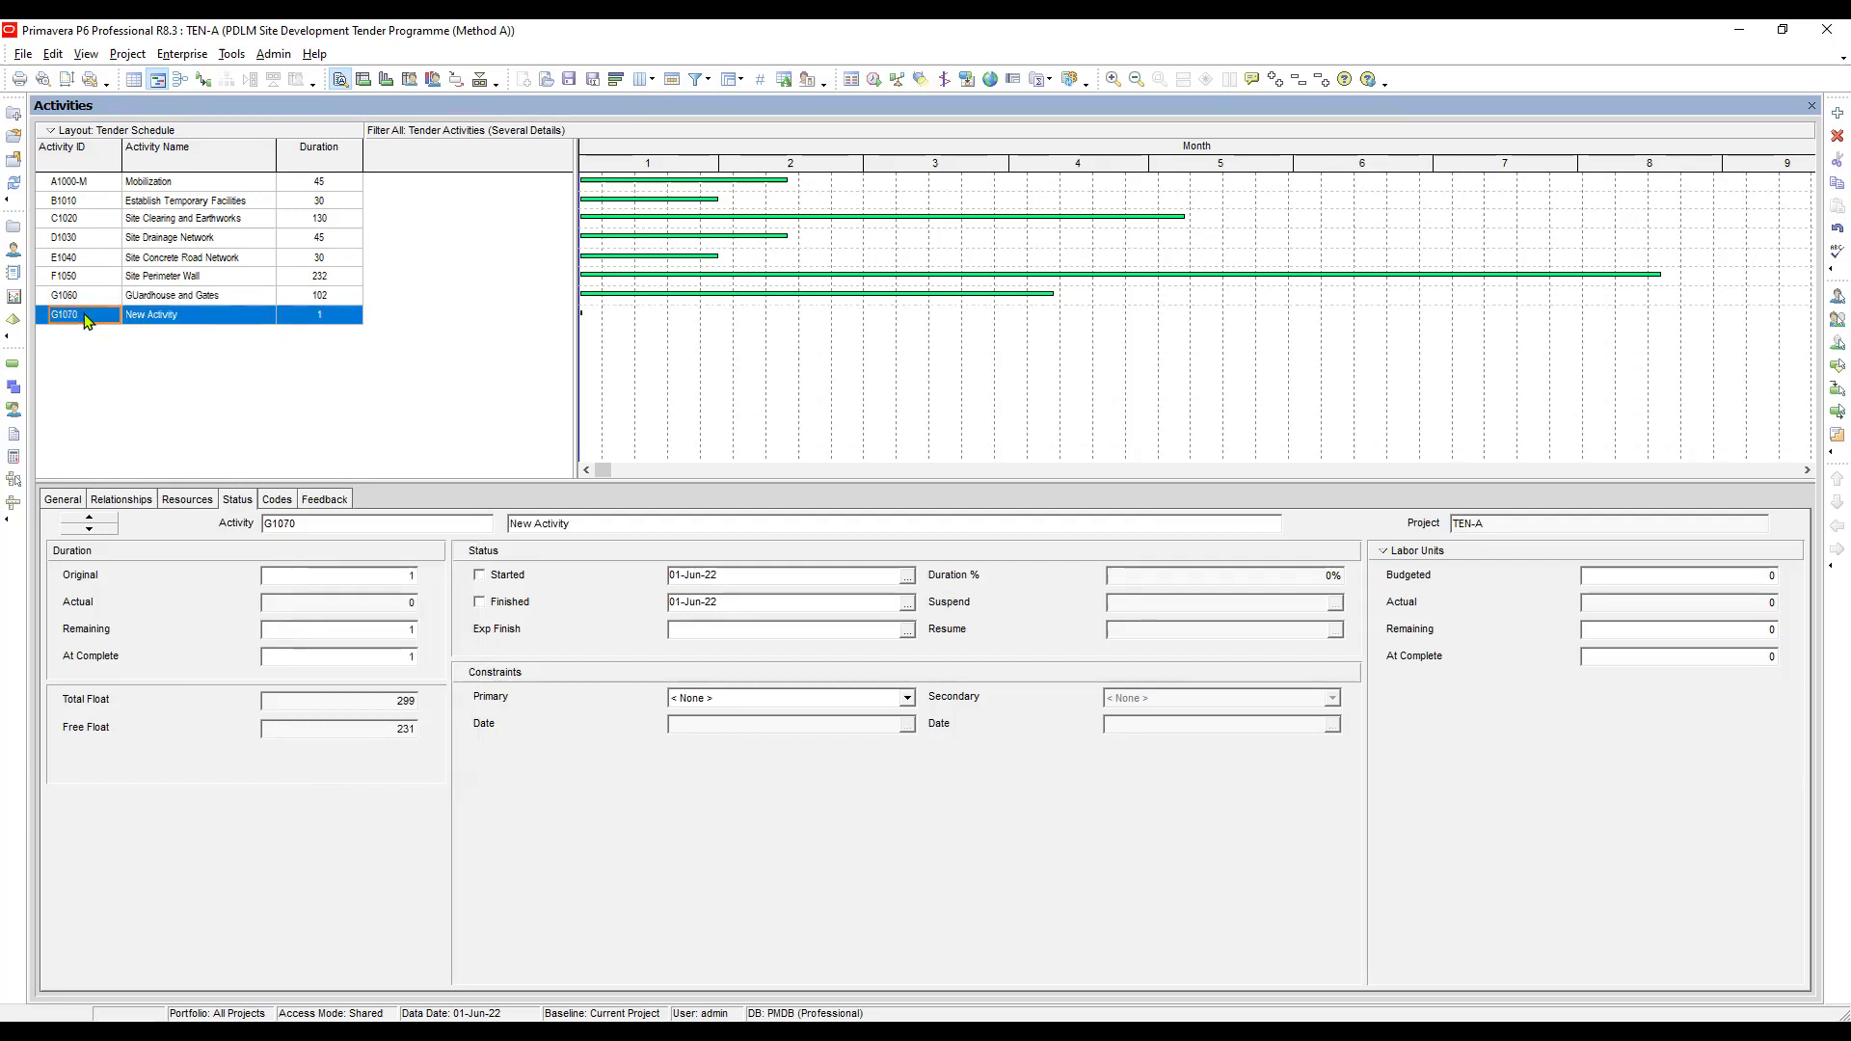
left_click(81, 315)
left_click_drag(63, 315, 28, 304)
type("H1")
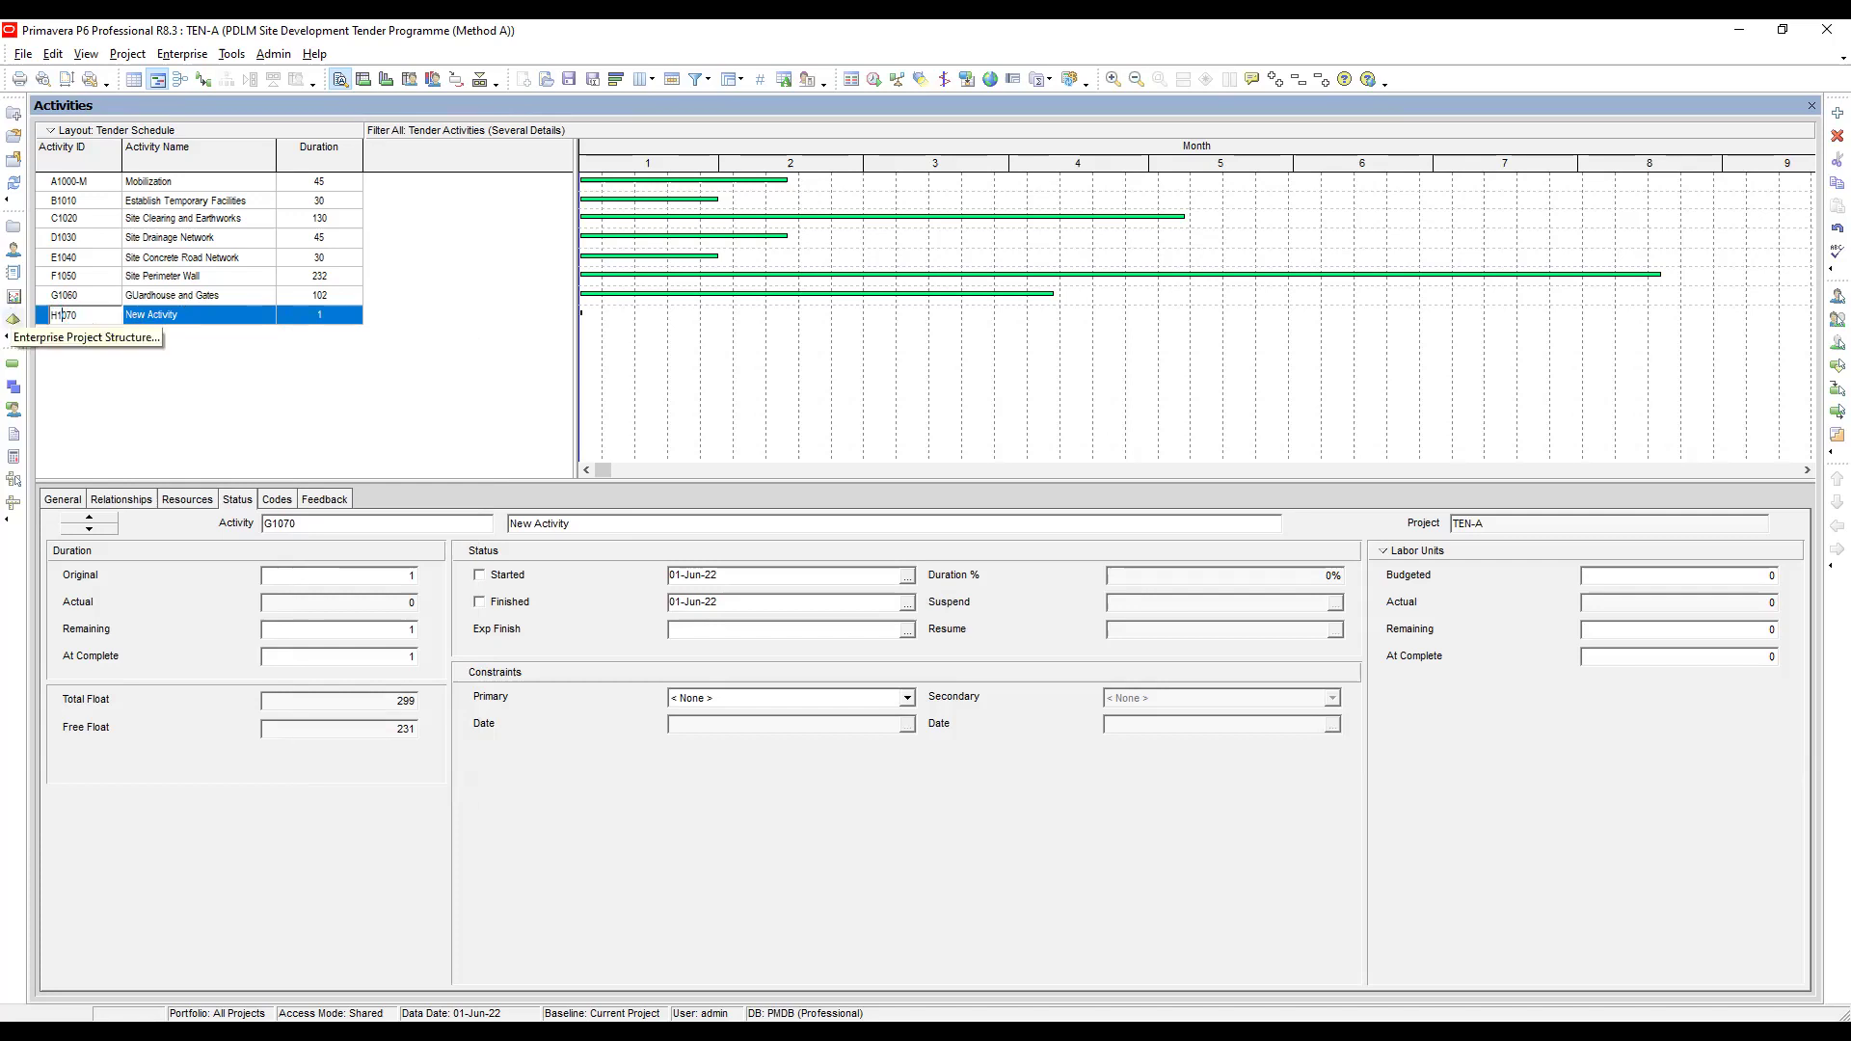
key("Return")
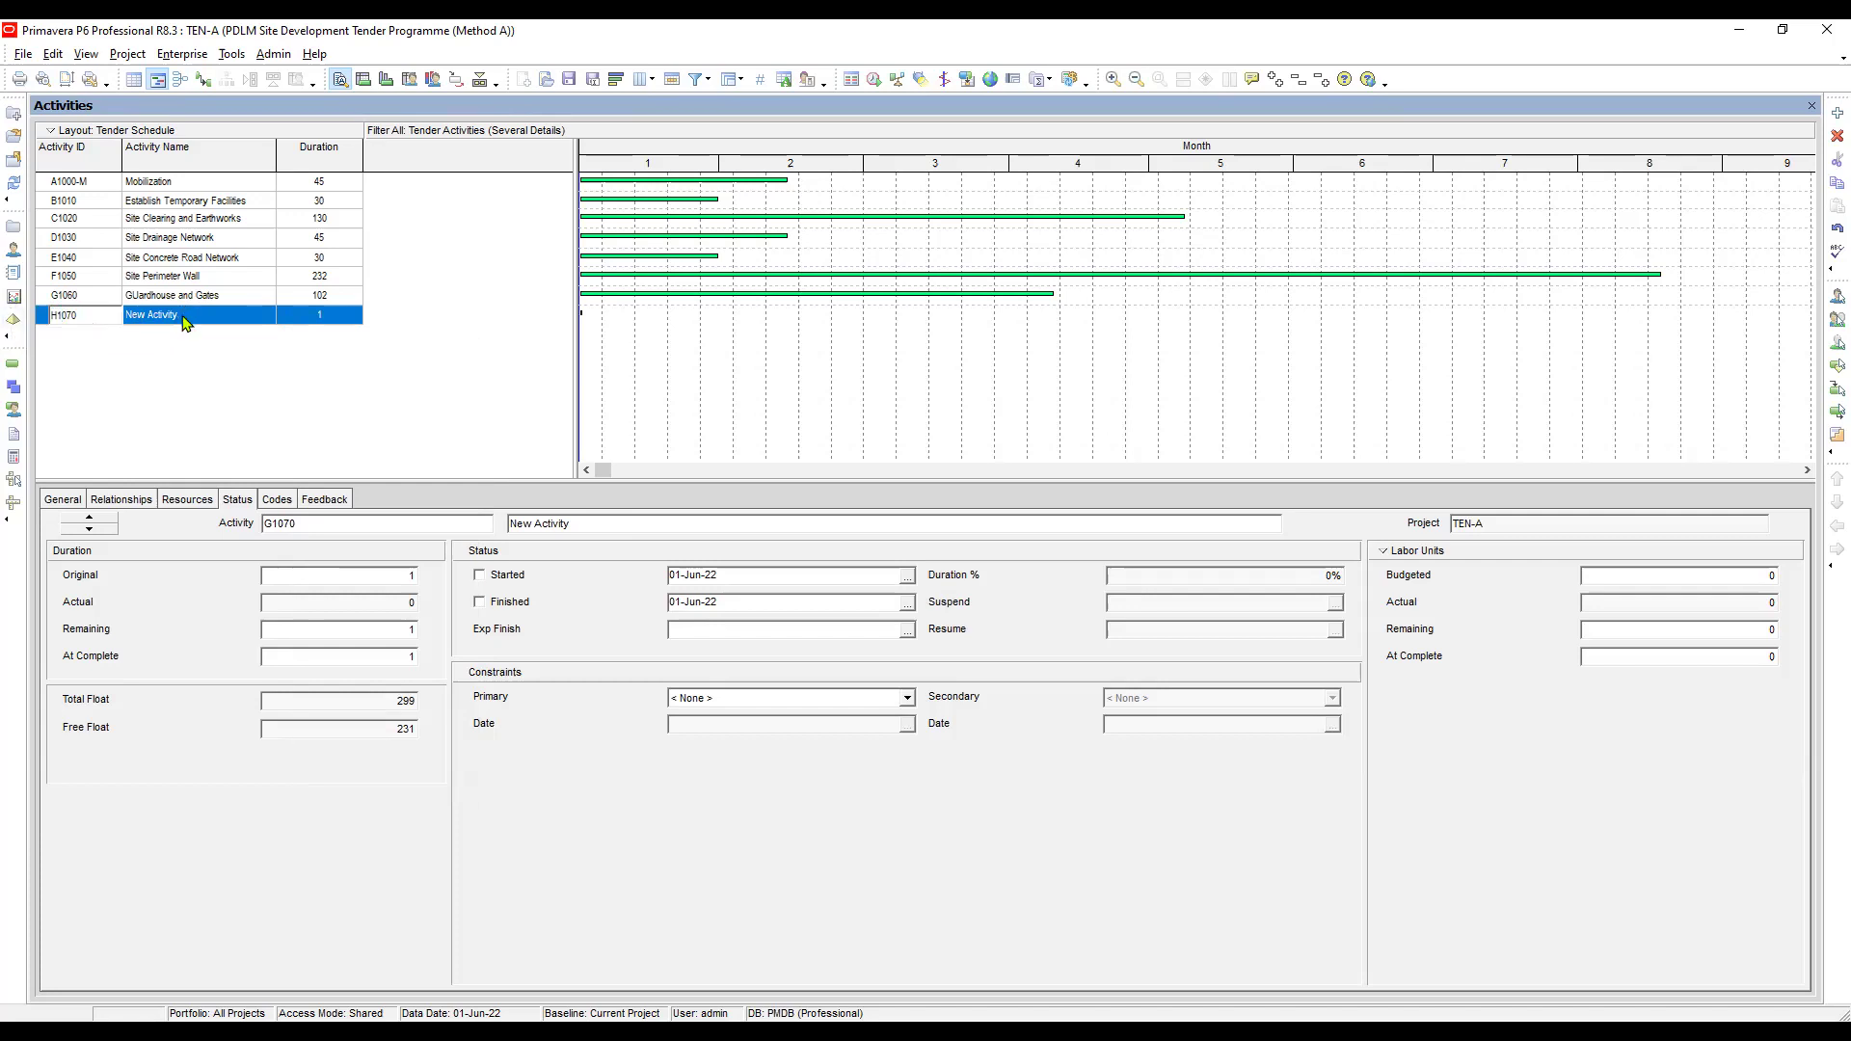
Name activity H1070 Site Clearing and set its duration to 15
left_click(191, 317)
left_click(192, 316)
type("Site Clearing")
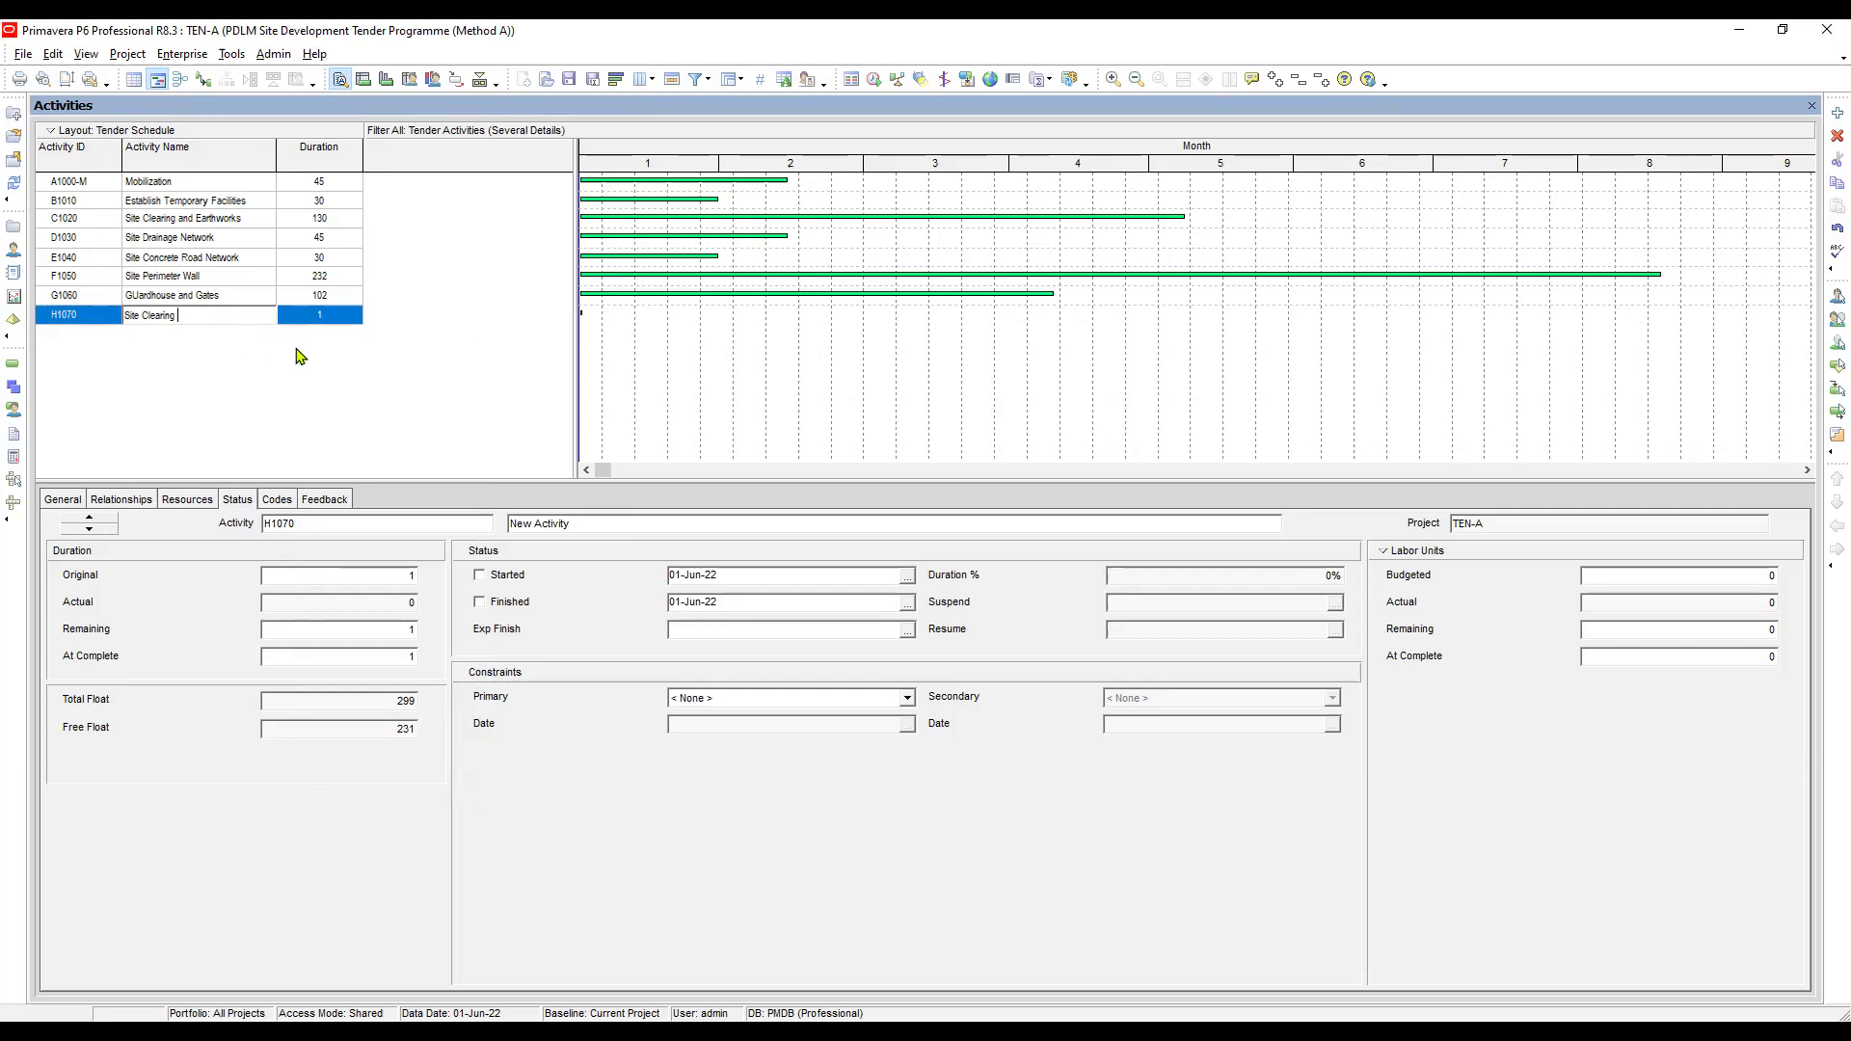
left_click(330, 318)
left_click(324, 315)
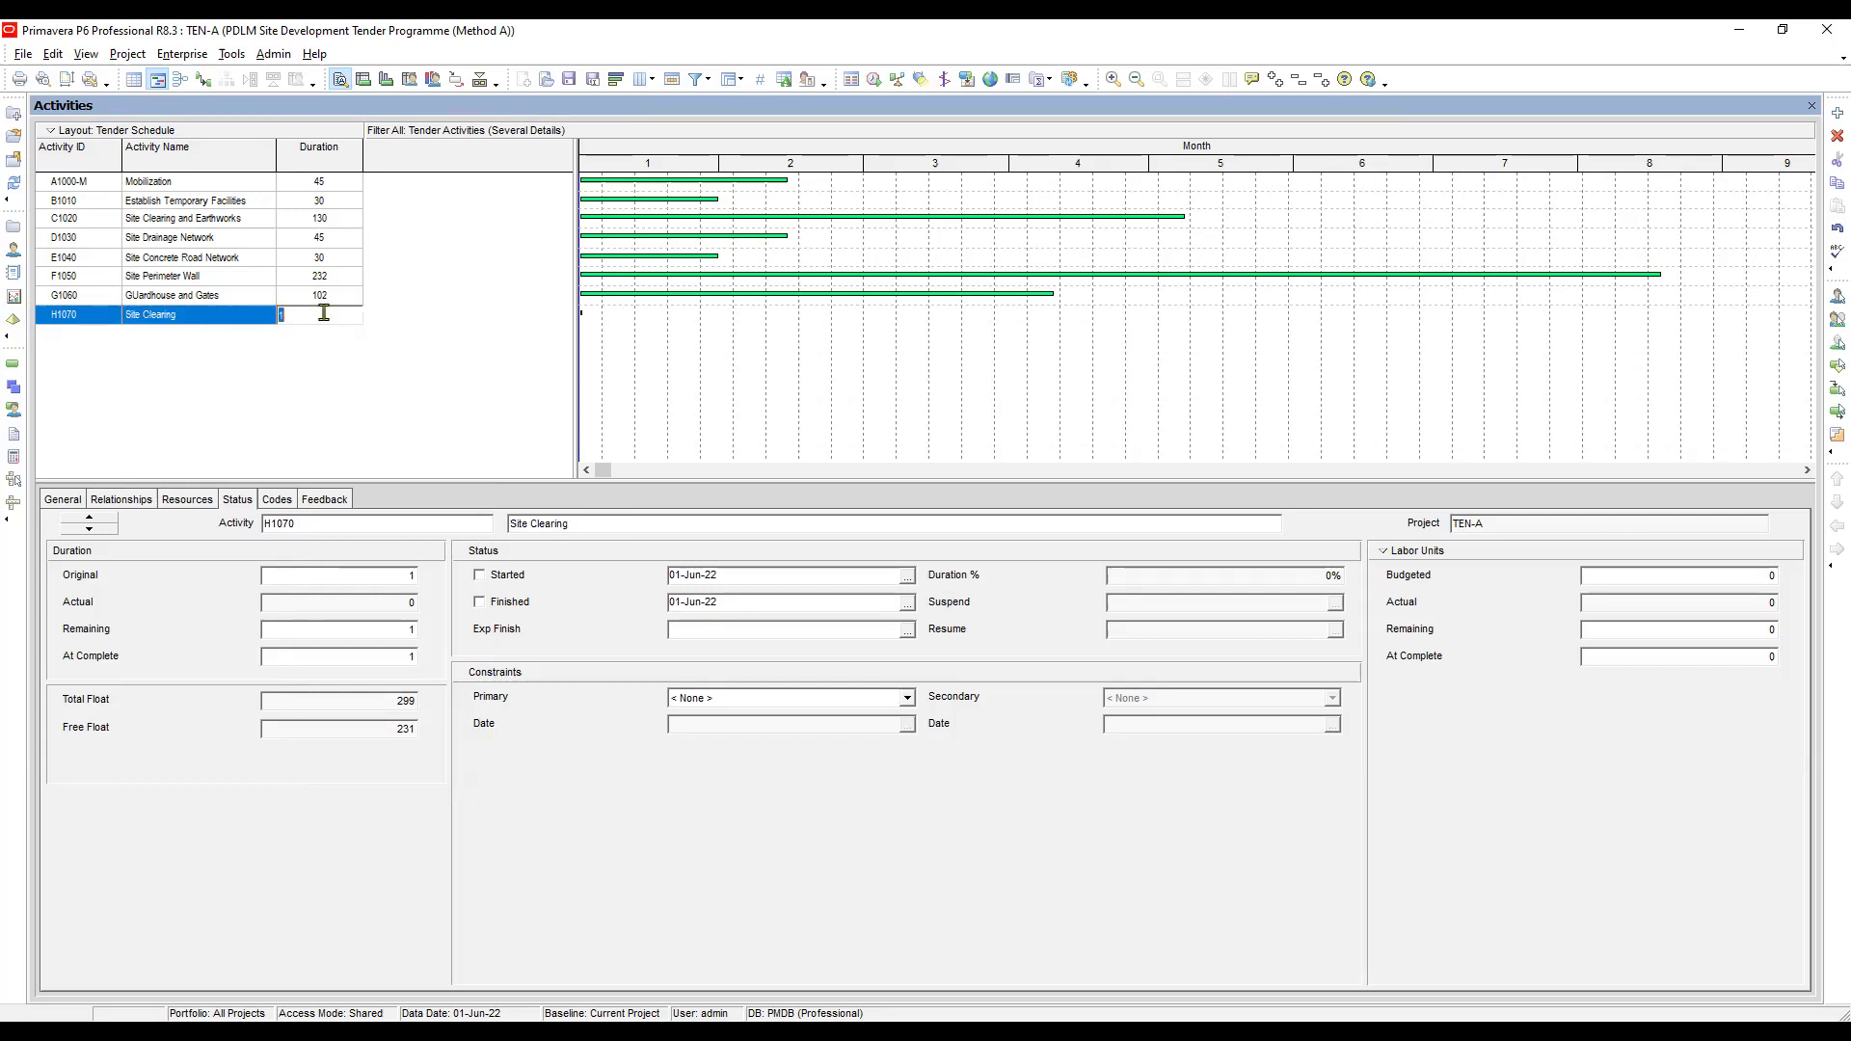
type("15")
left_click(308, 350)
Add a ninth activity below Site Clearing and set its ID to A1000-D
right_click(304, 342)
left_click(347, 482)
left_click(77, 335)
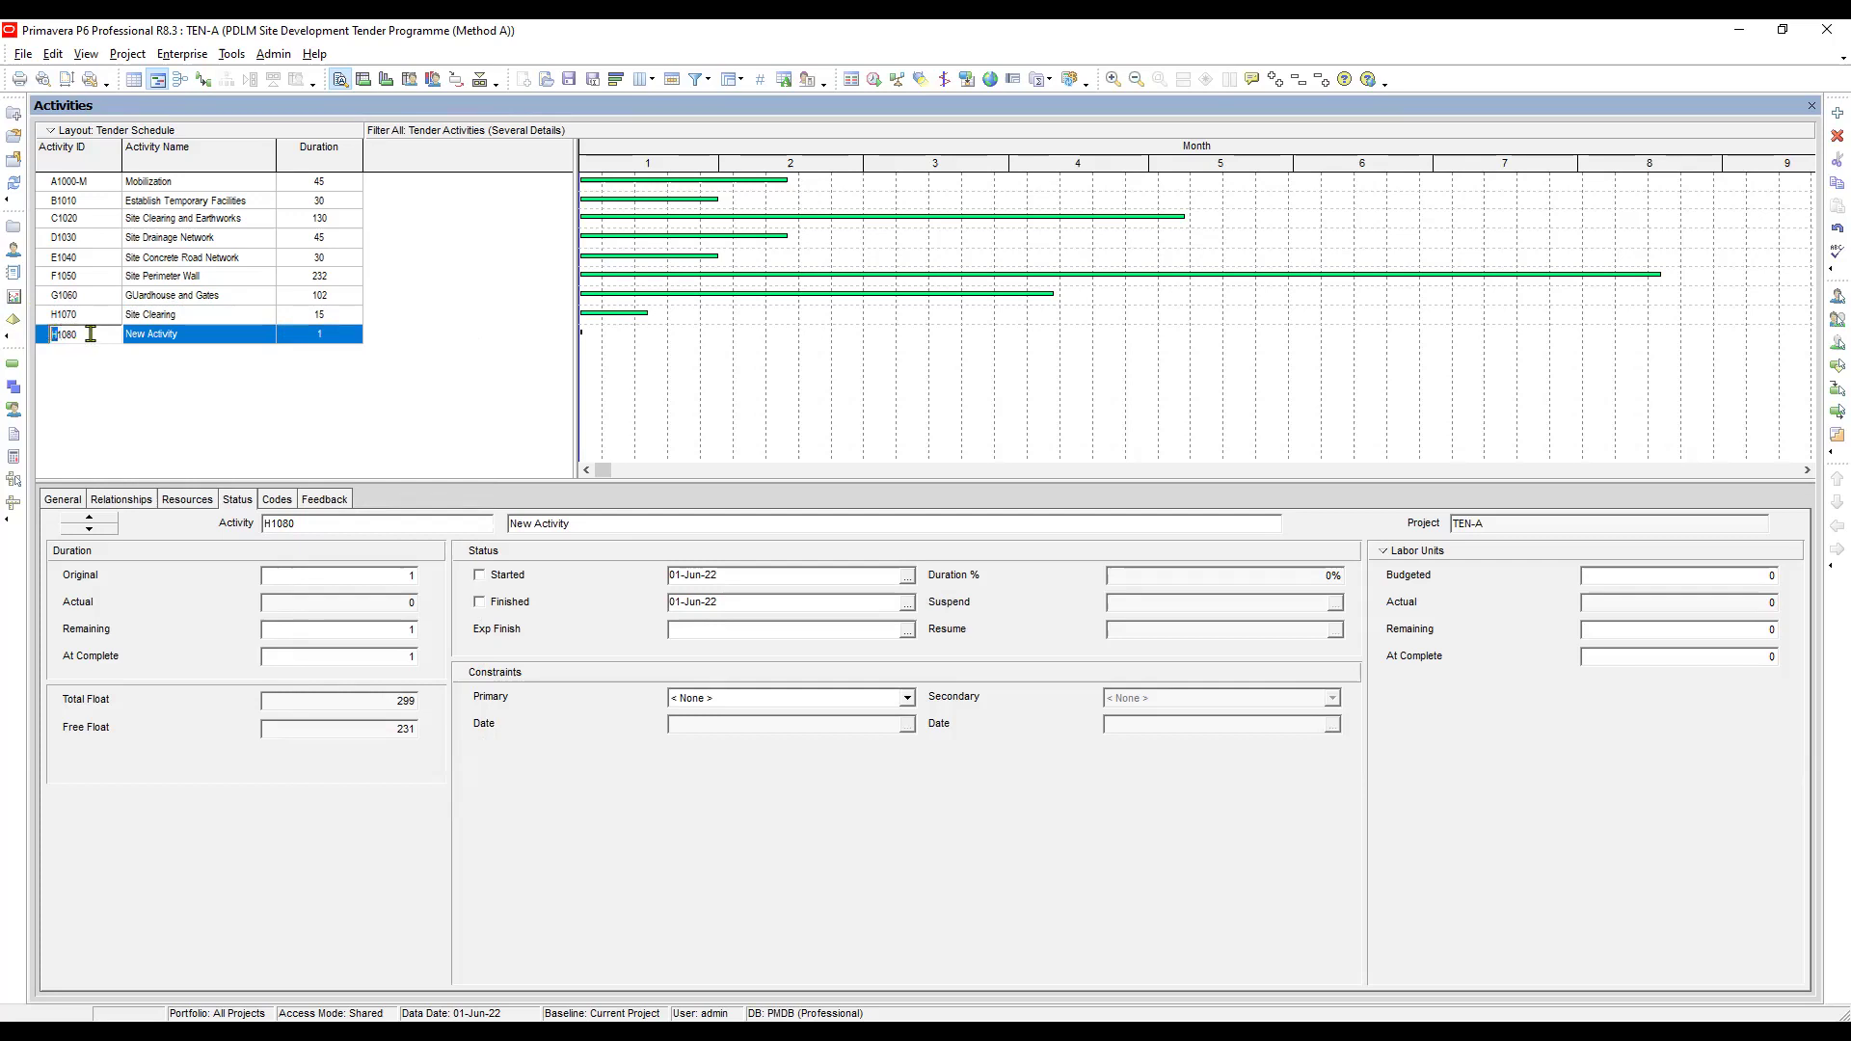
type("A1000-D")
left_click(193, 334)
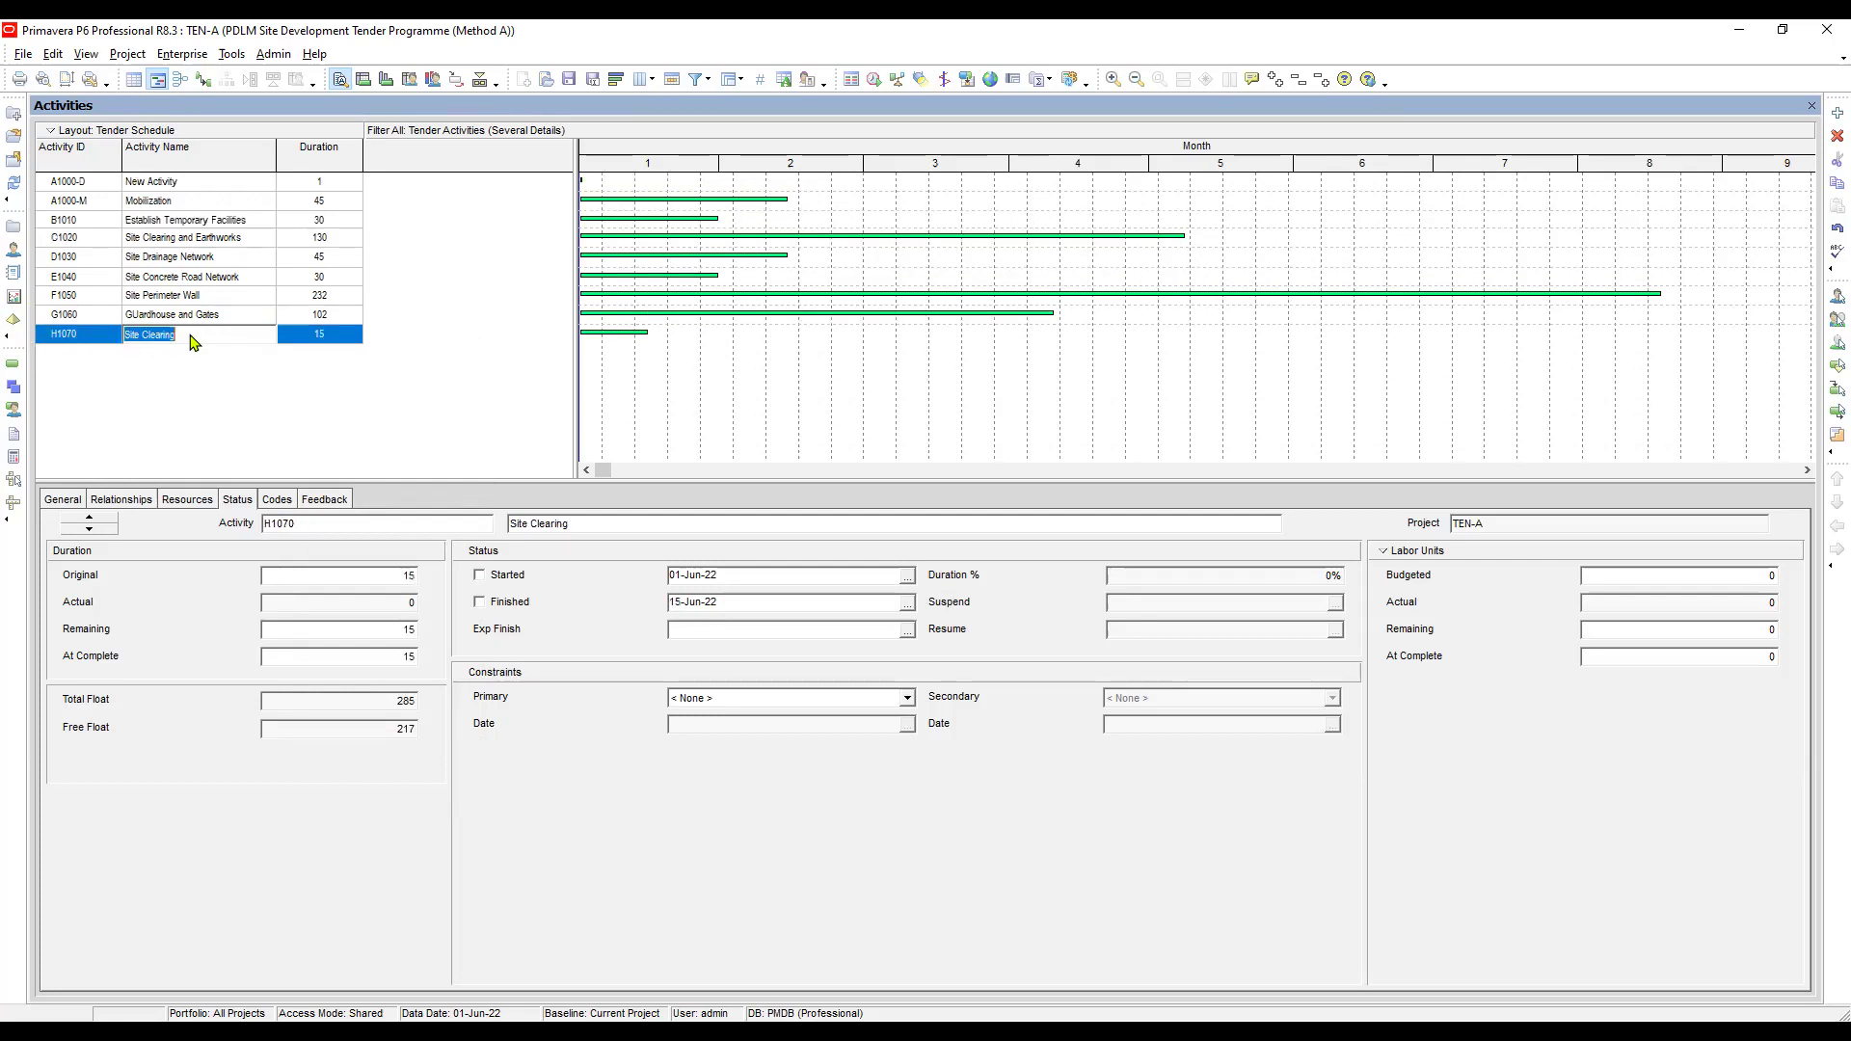
Rename activity A1000-M as Demobilization
left_click(176, 206)
left_click(177, 206)
type("Demo")
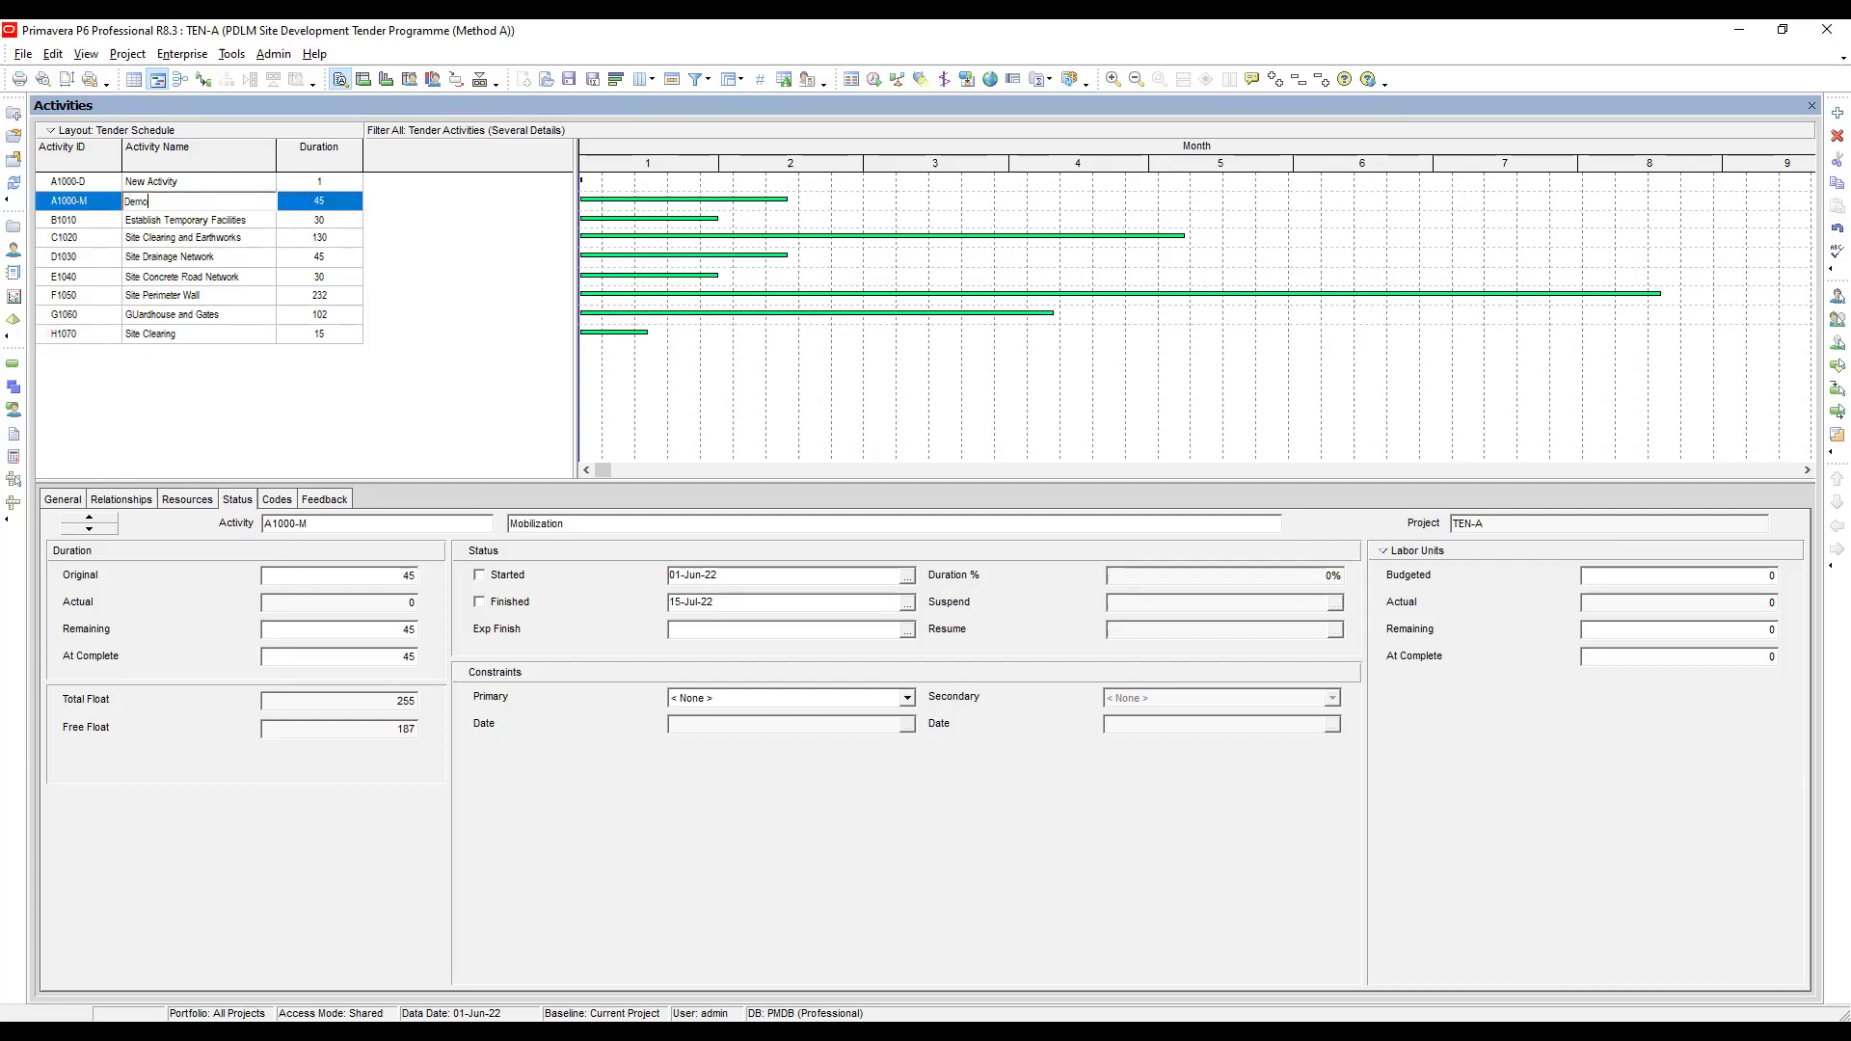
type("bilization")
key("Return")
left_click(187, 267)
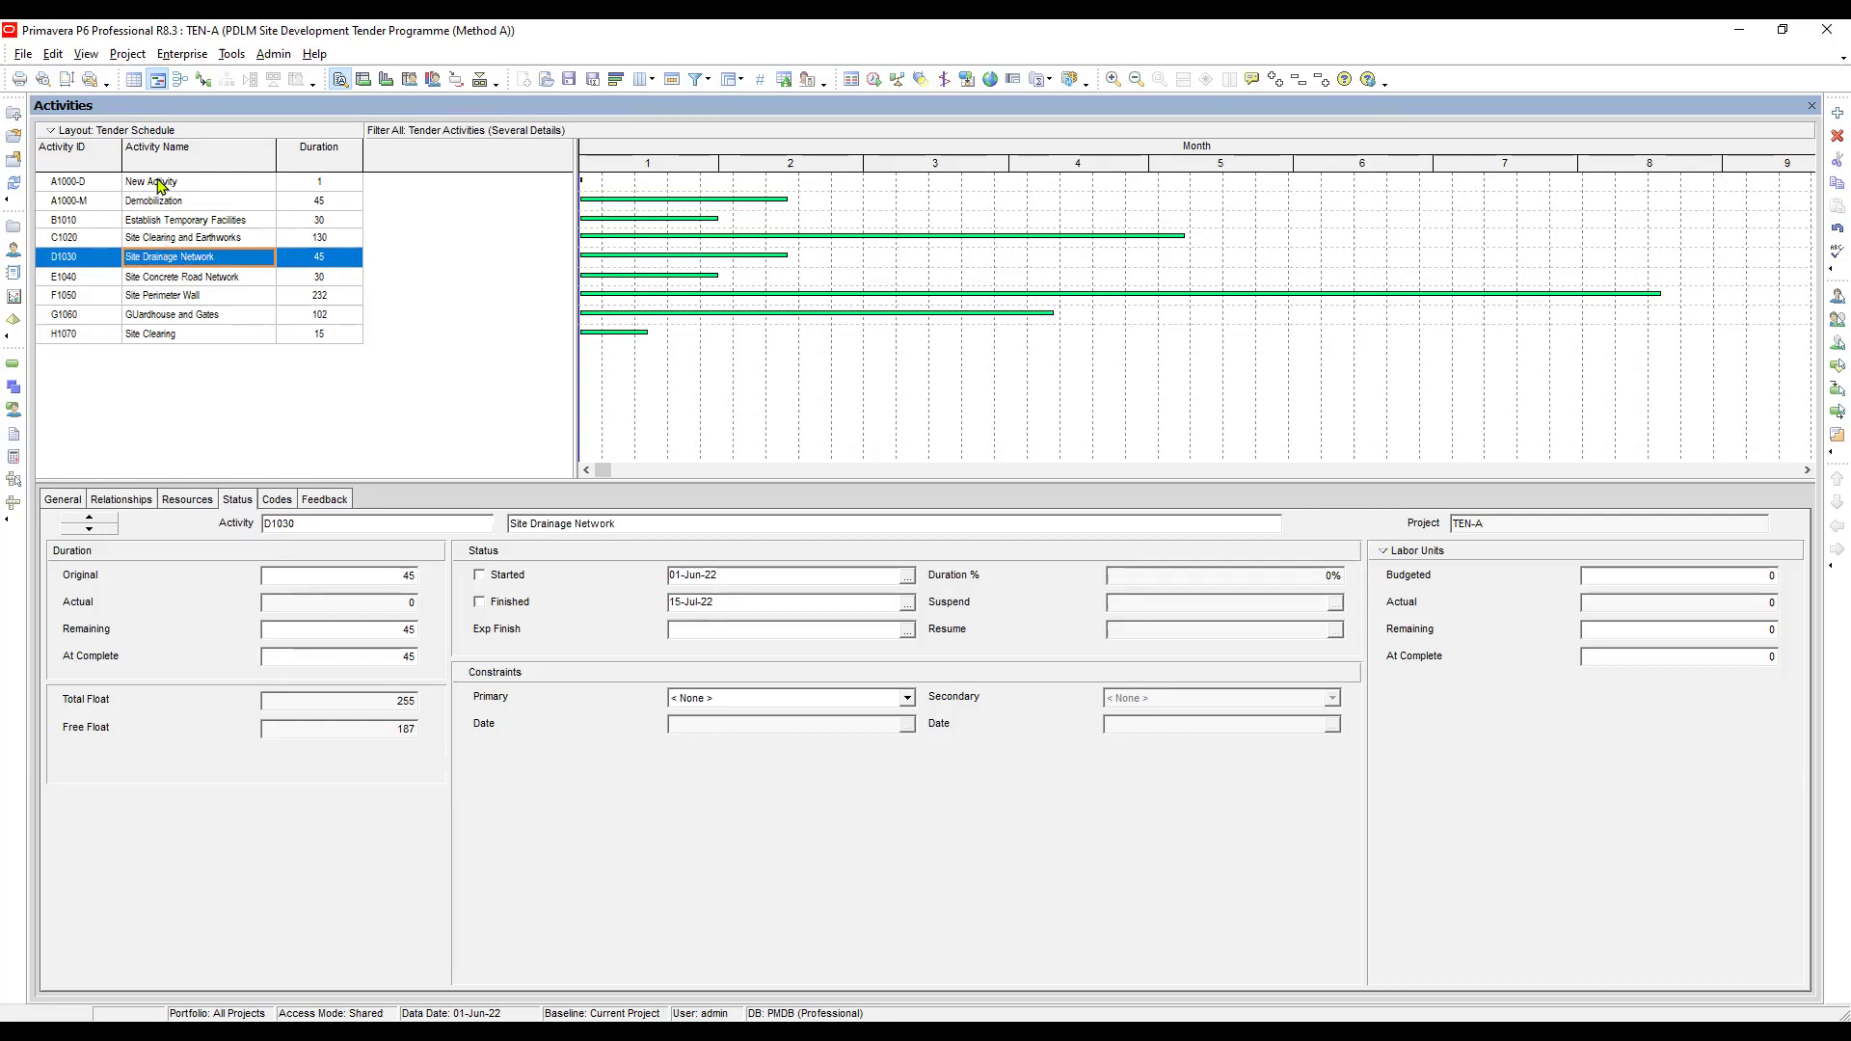
Copy the name Demobilization from activity A1000-M and paste it as the name of activity A1000-D
left_click(89, 183)
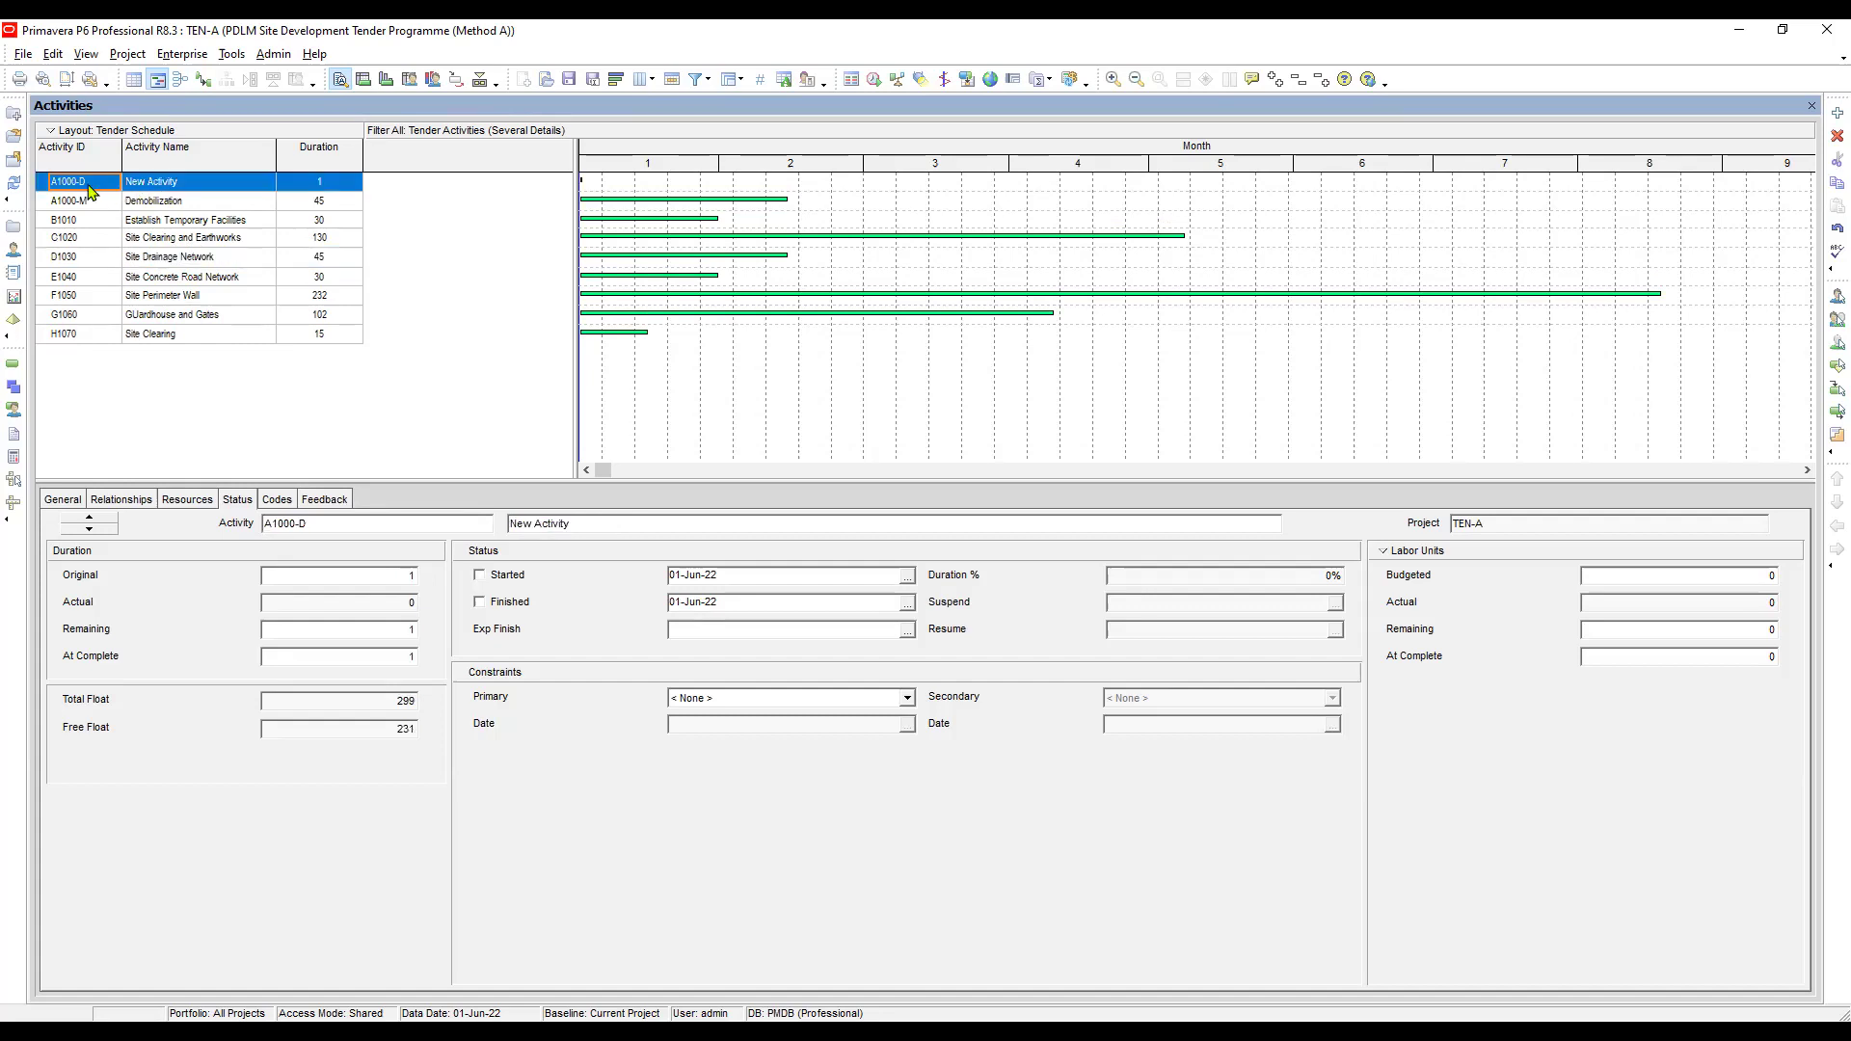
left_click(196, 186)
left_click(190, 204)
left_click(188, 203)
key("ctrl+c")
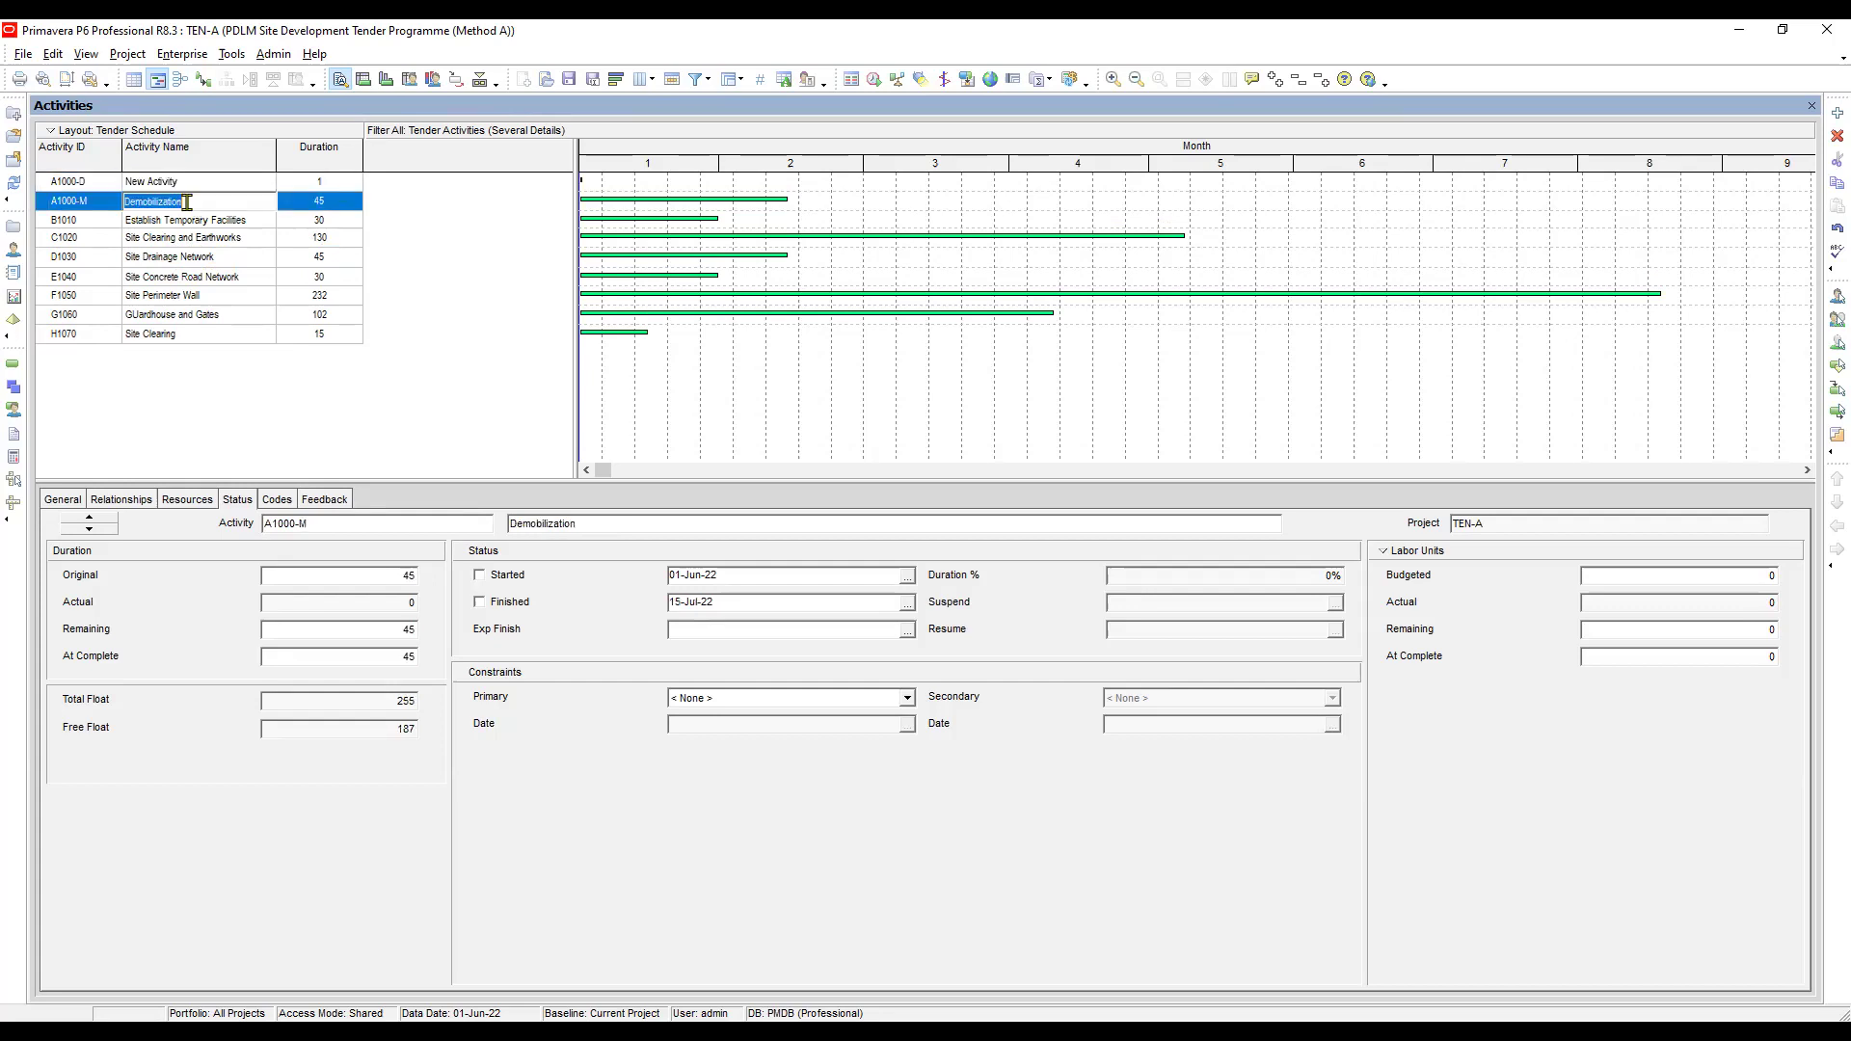
left_click(205, 183)
left_click(206, 183)
key("ctrl+v")
Correct the name of activity A1000-M to Mobilization
left_click(199, 201)
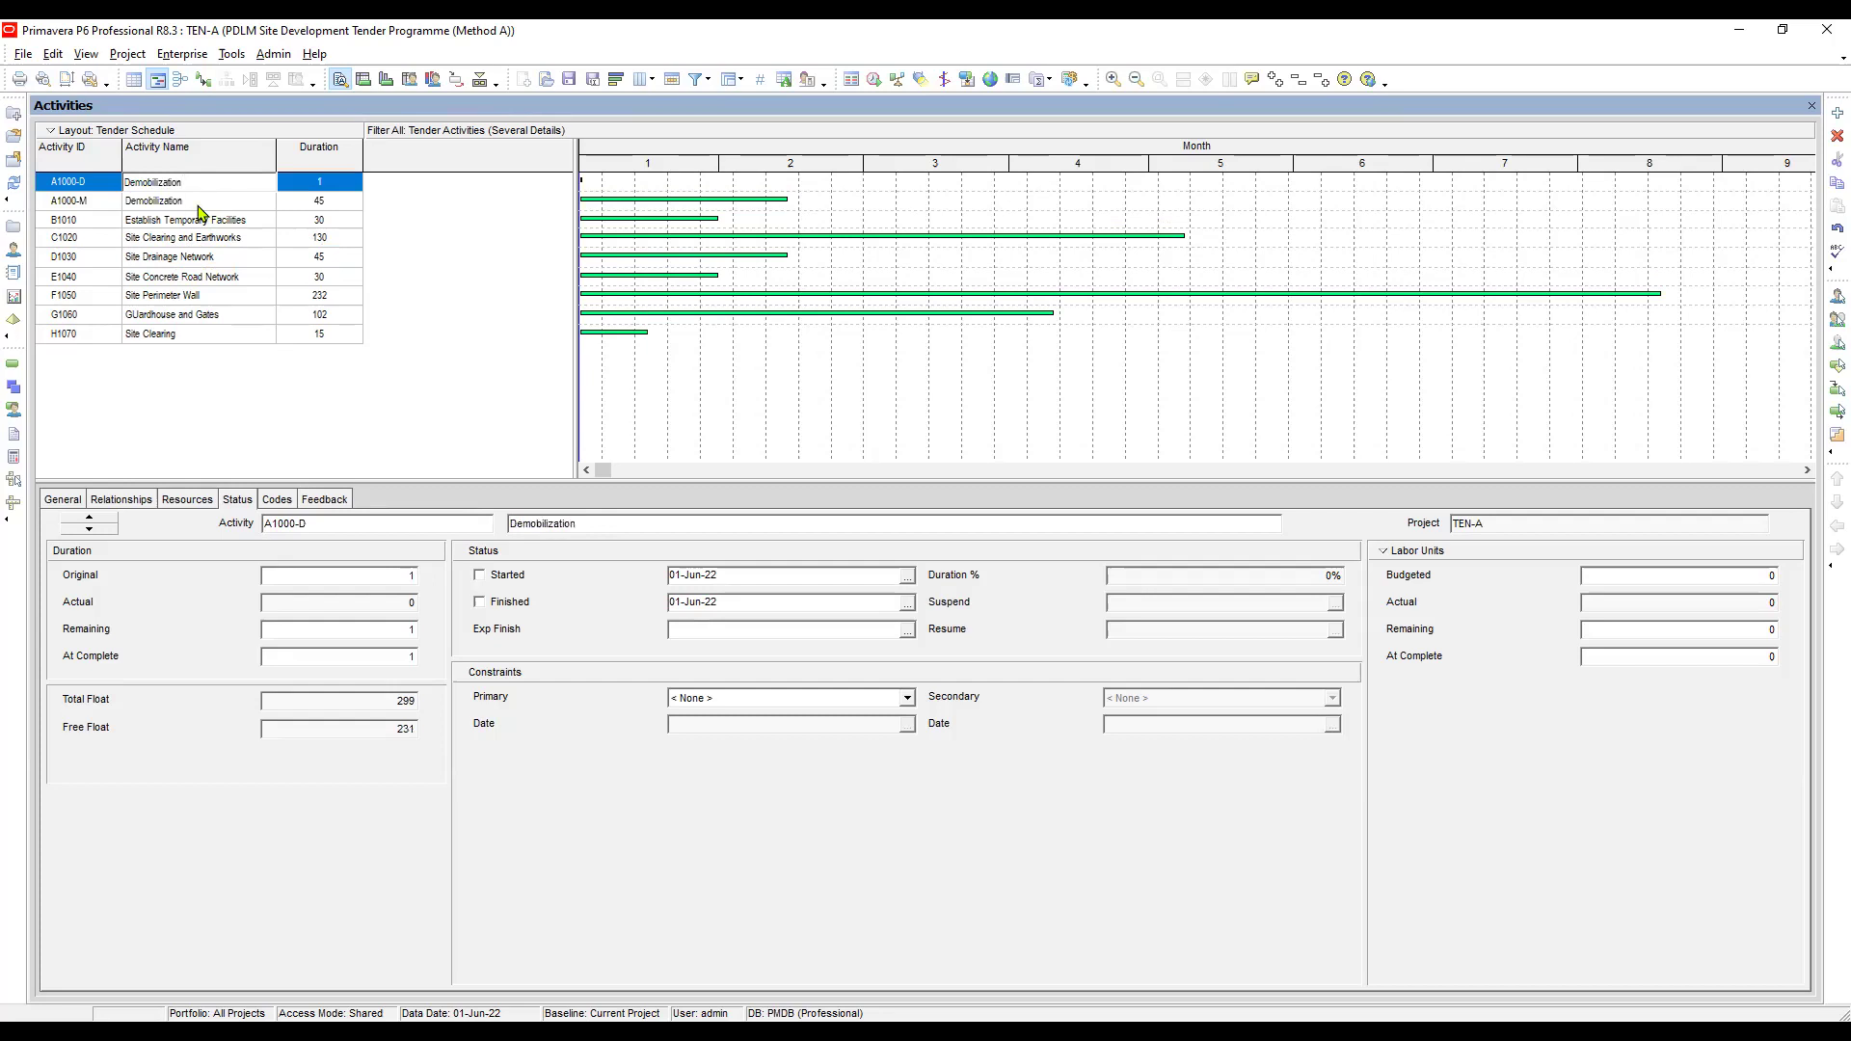
left_click(200, 200)
left_click_drag(142, 202, 74, 205)
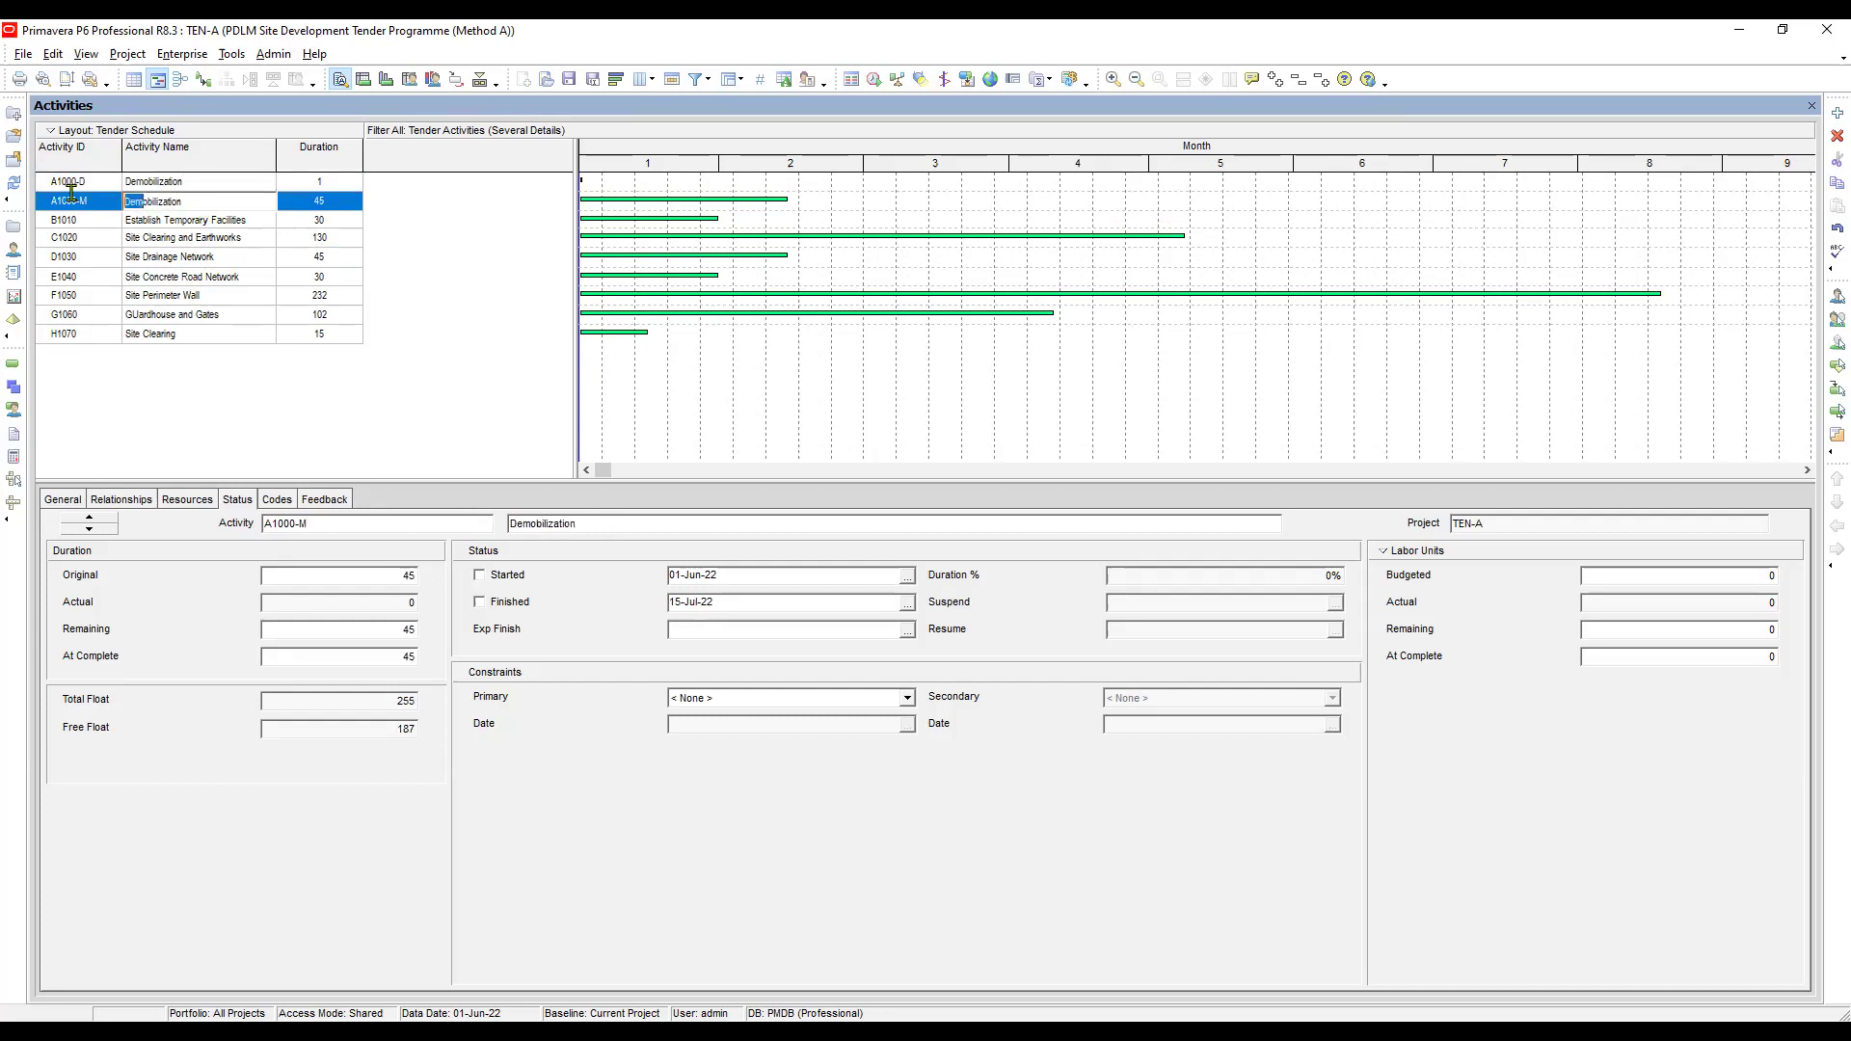
type("M")
key("Return")
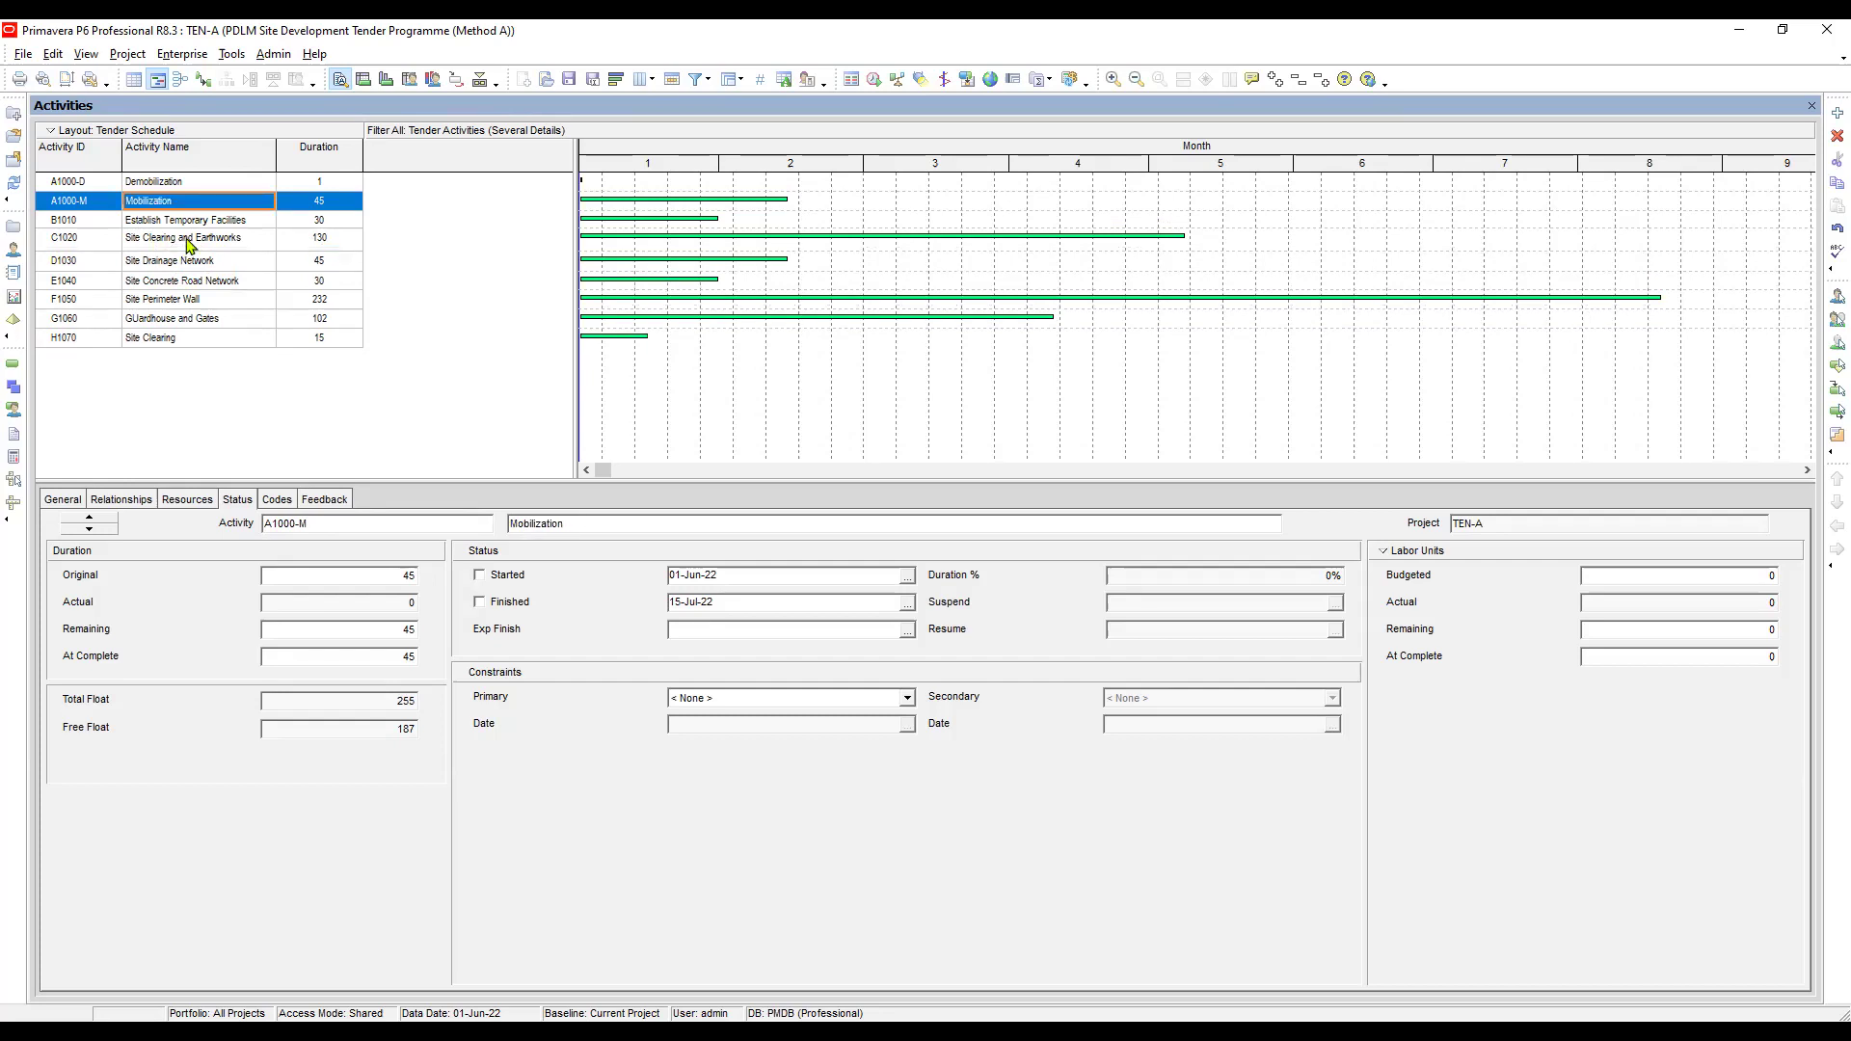
Set the duration of the Demobilization activity A1000-D to 8
left_click(332, 184)
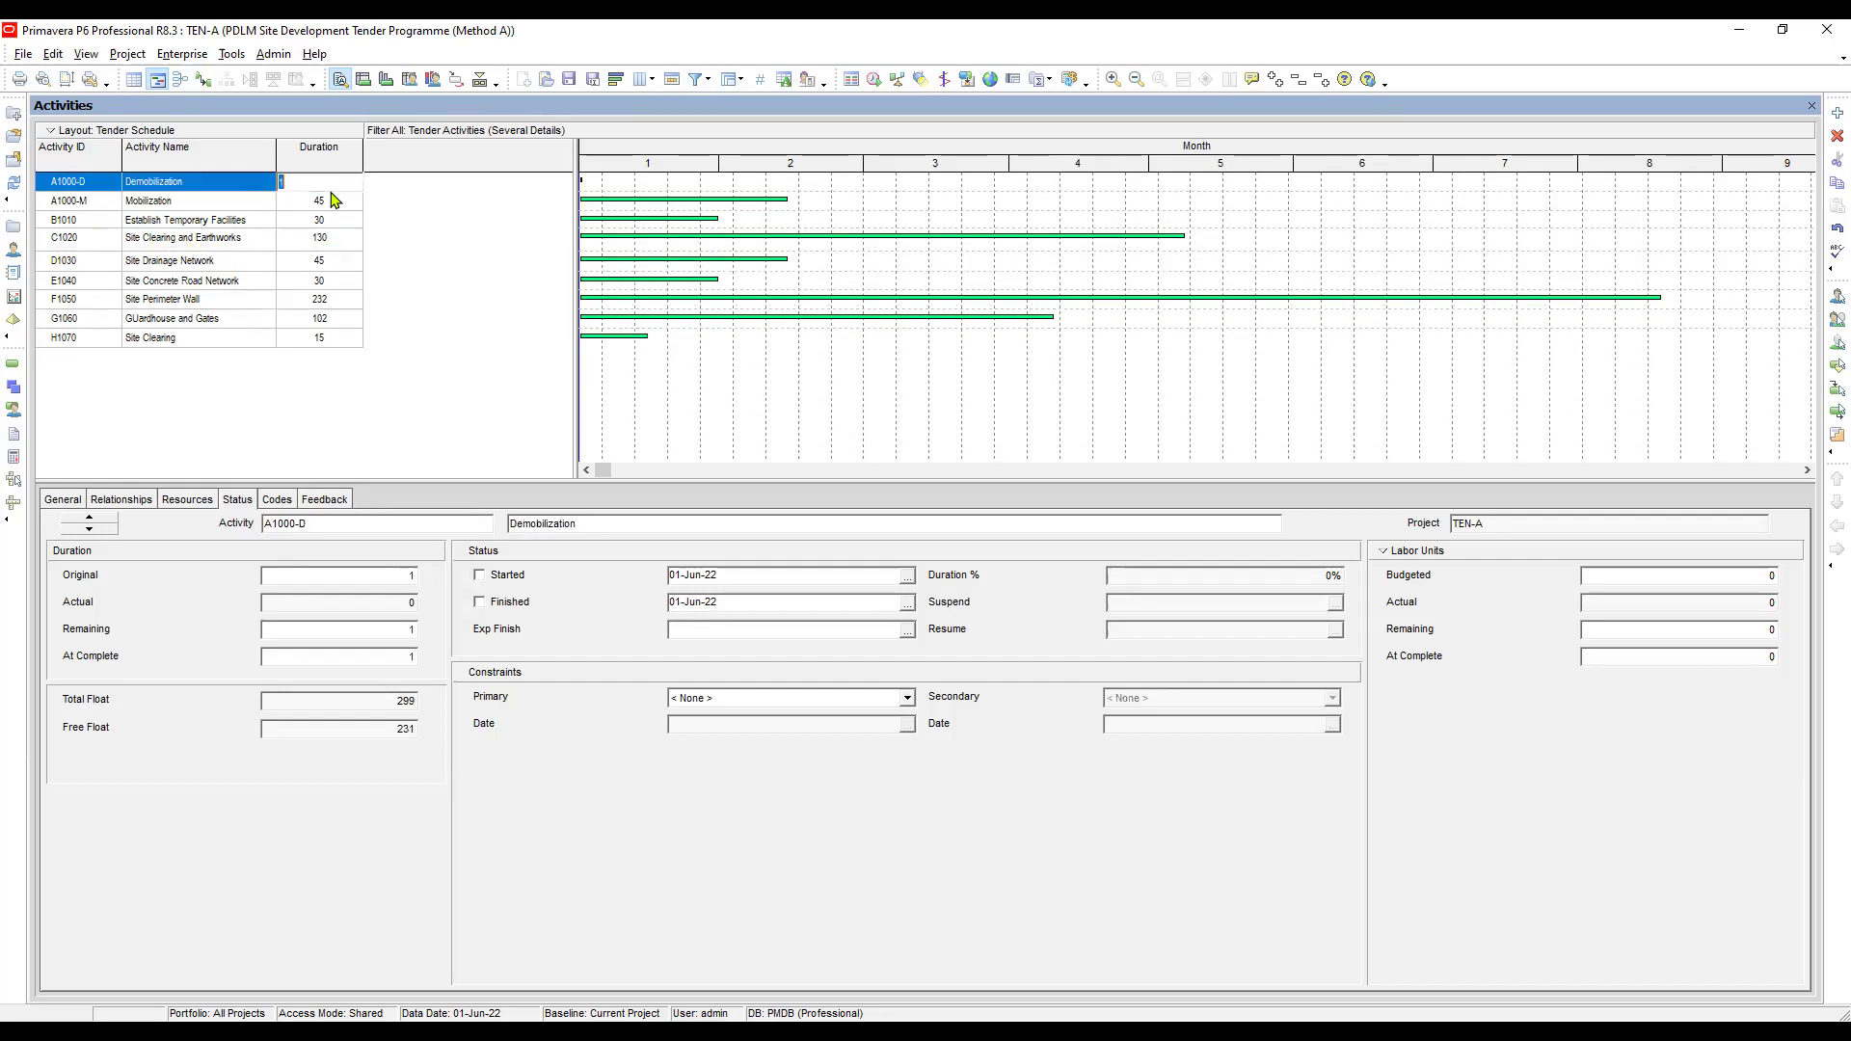
type("8")
key("Return")
Check the entered durations one activity at a time, from Mobilization A1000-M to Guardhouse and Gates G1060
left_click(106, 205)
left_click(324, 206)
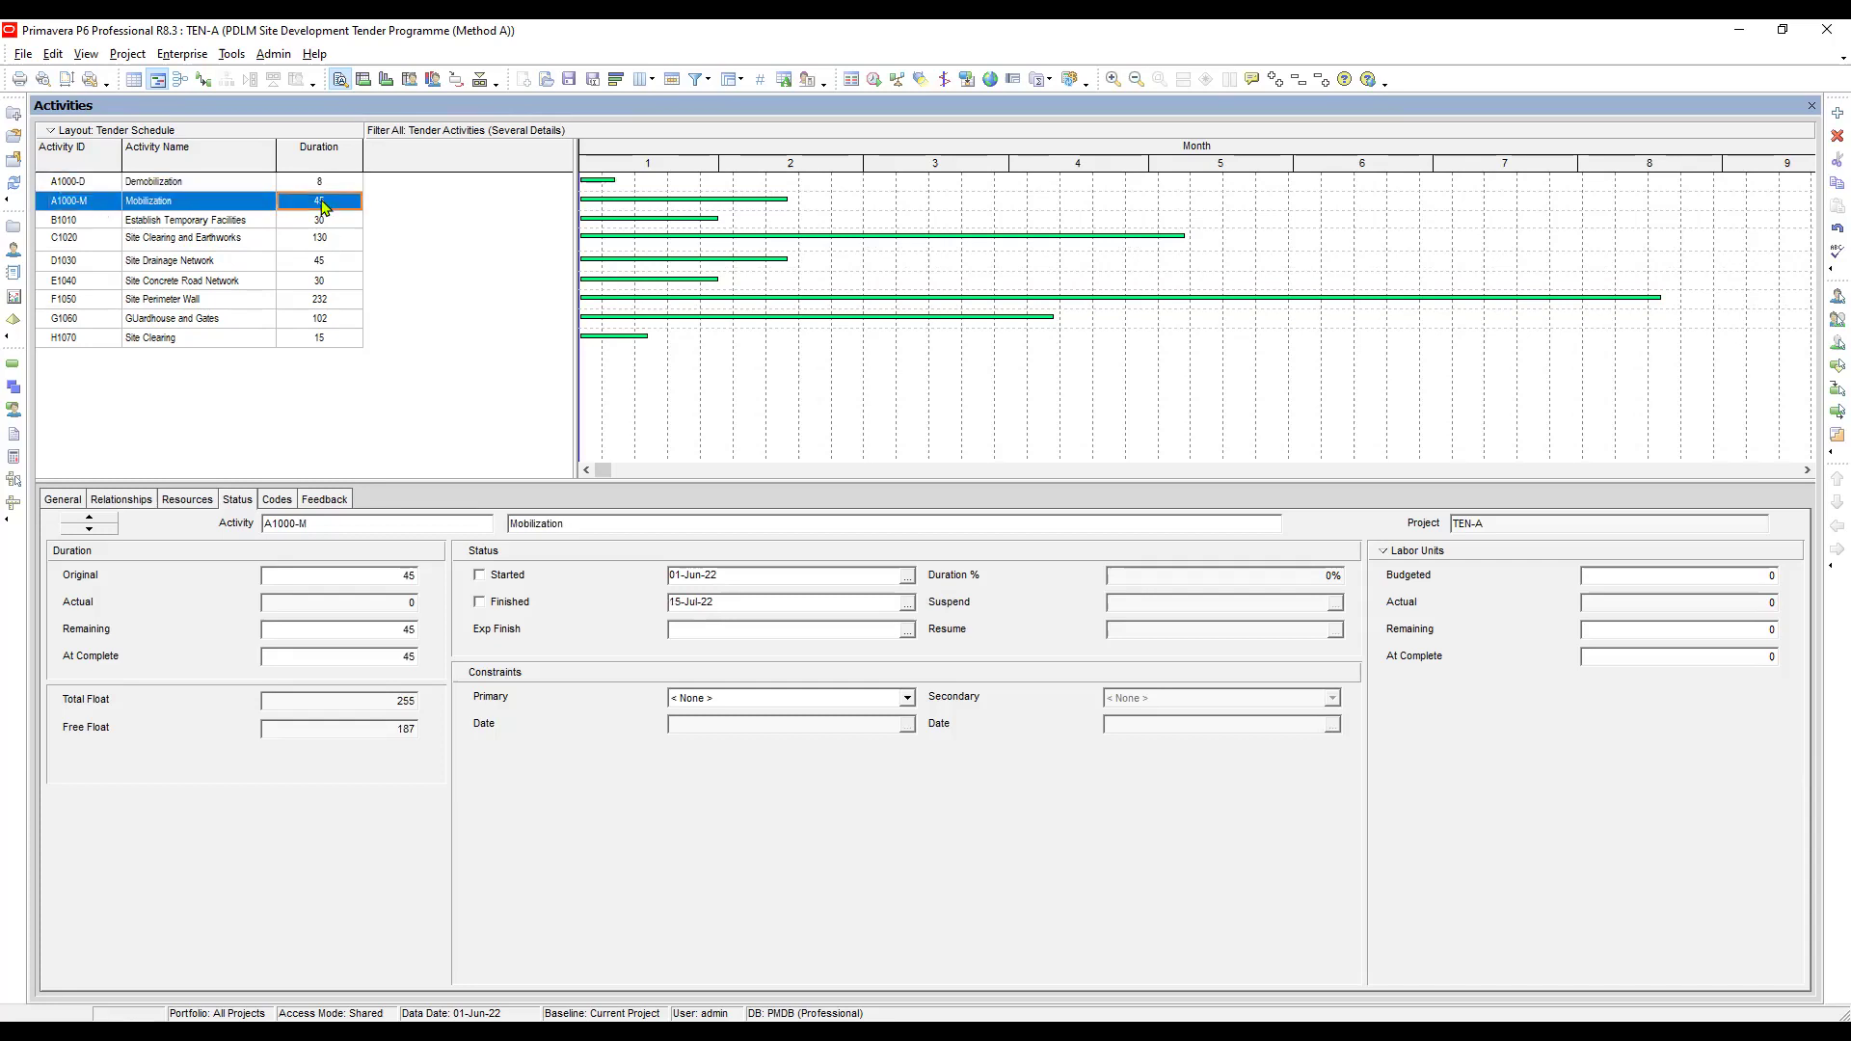
key("Down")
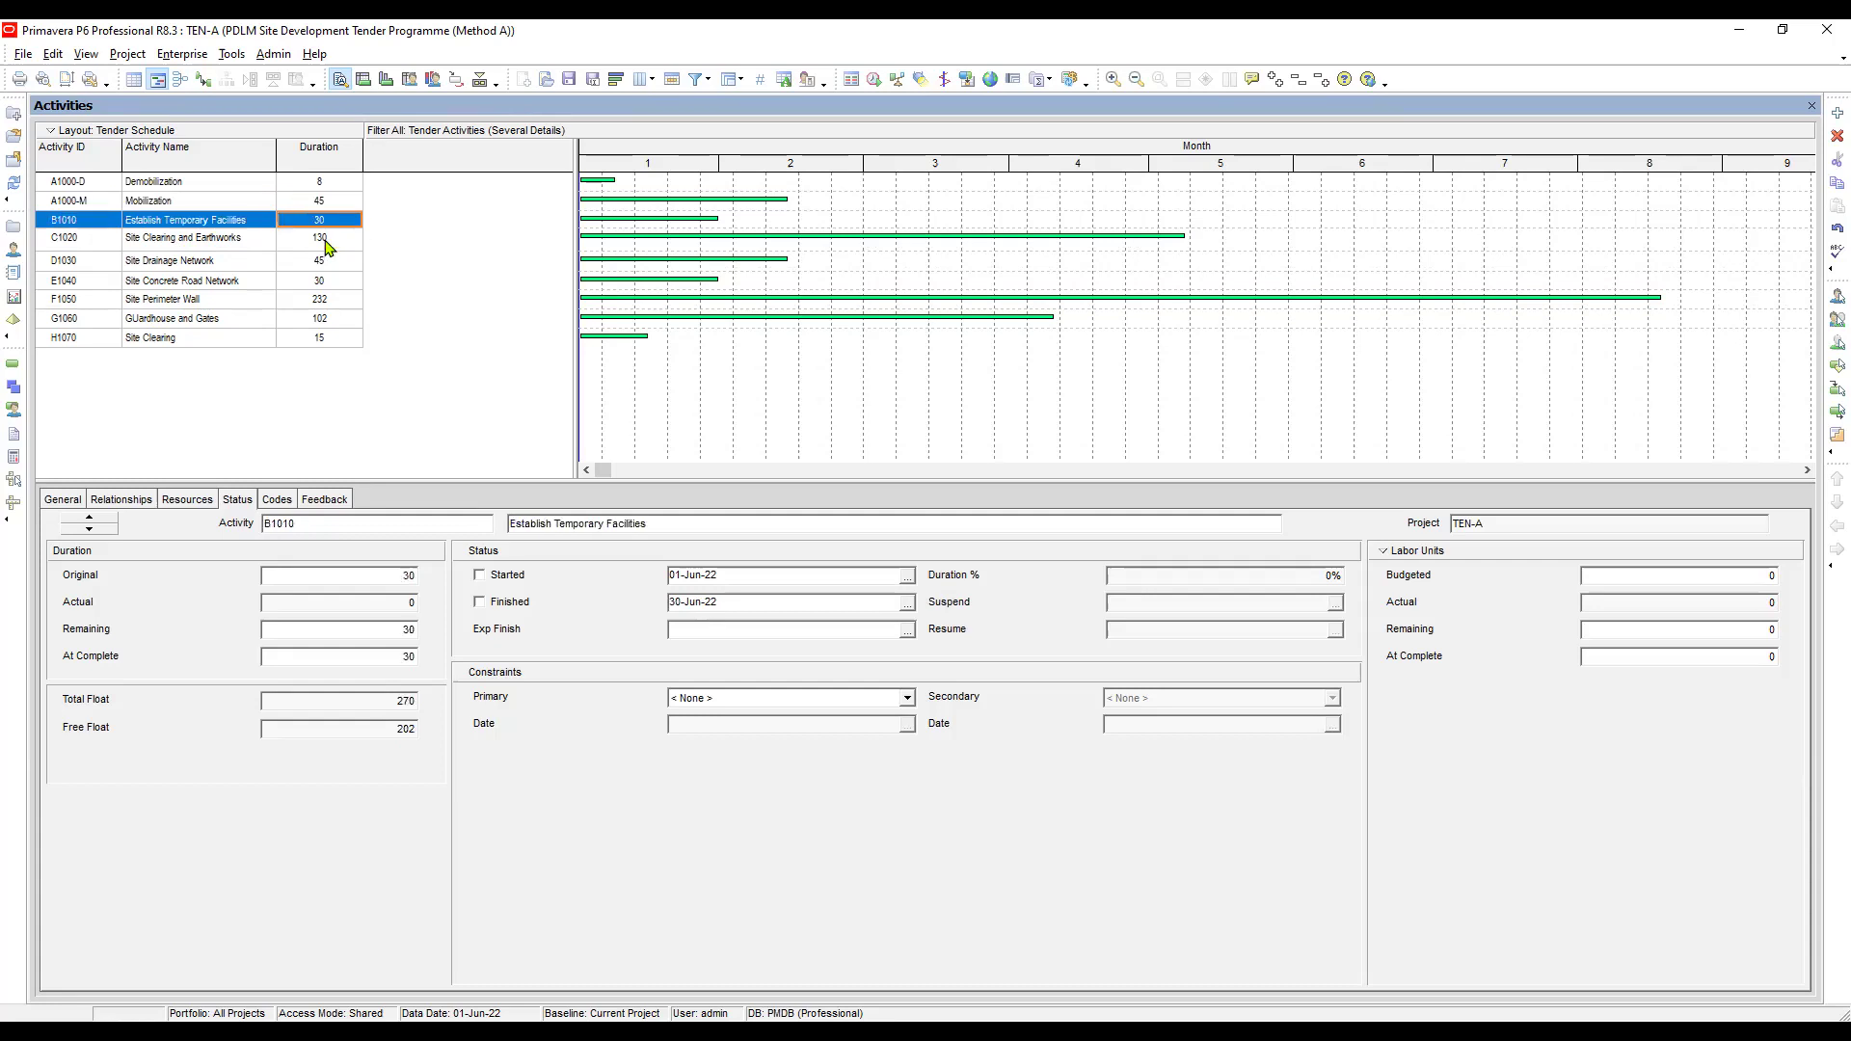
key("Down")
key("Down")
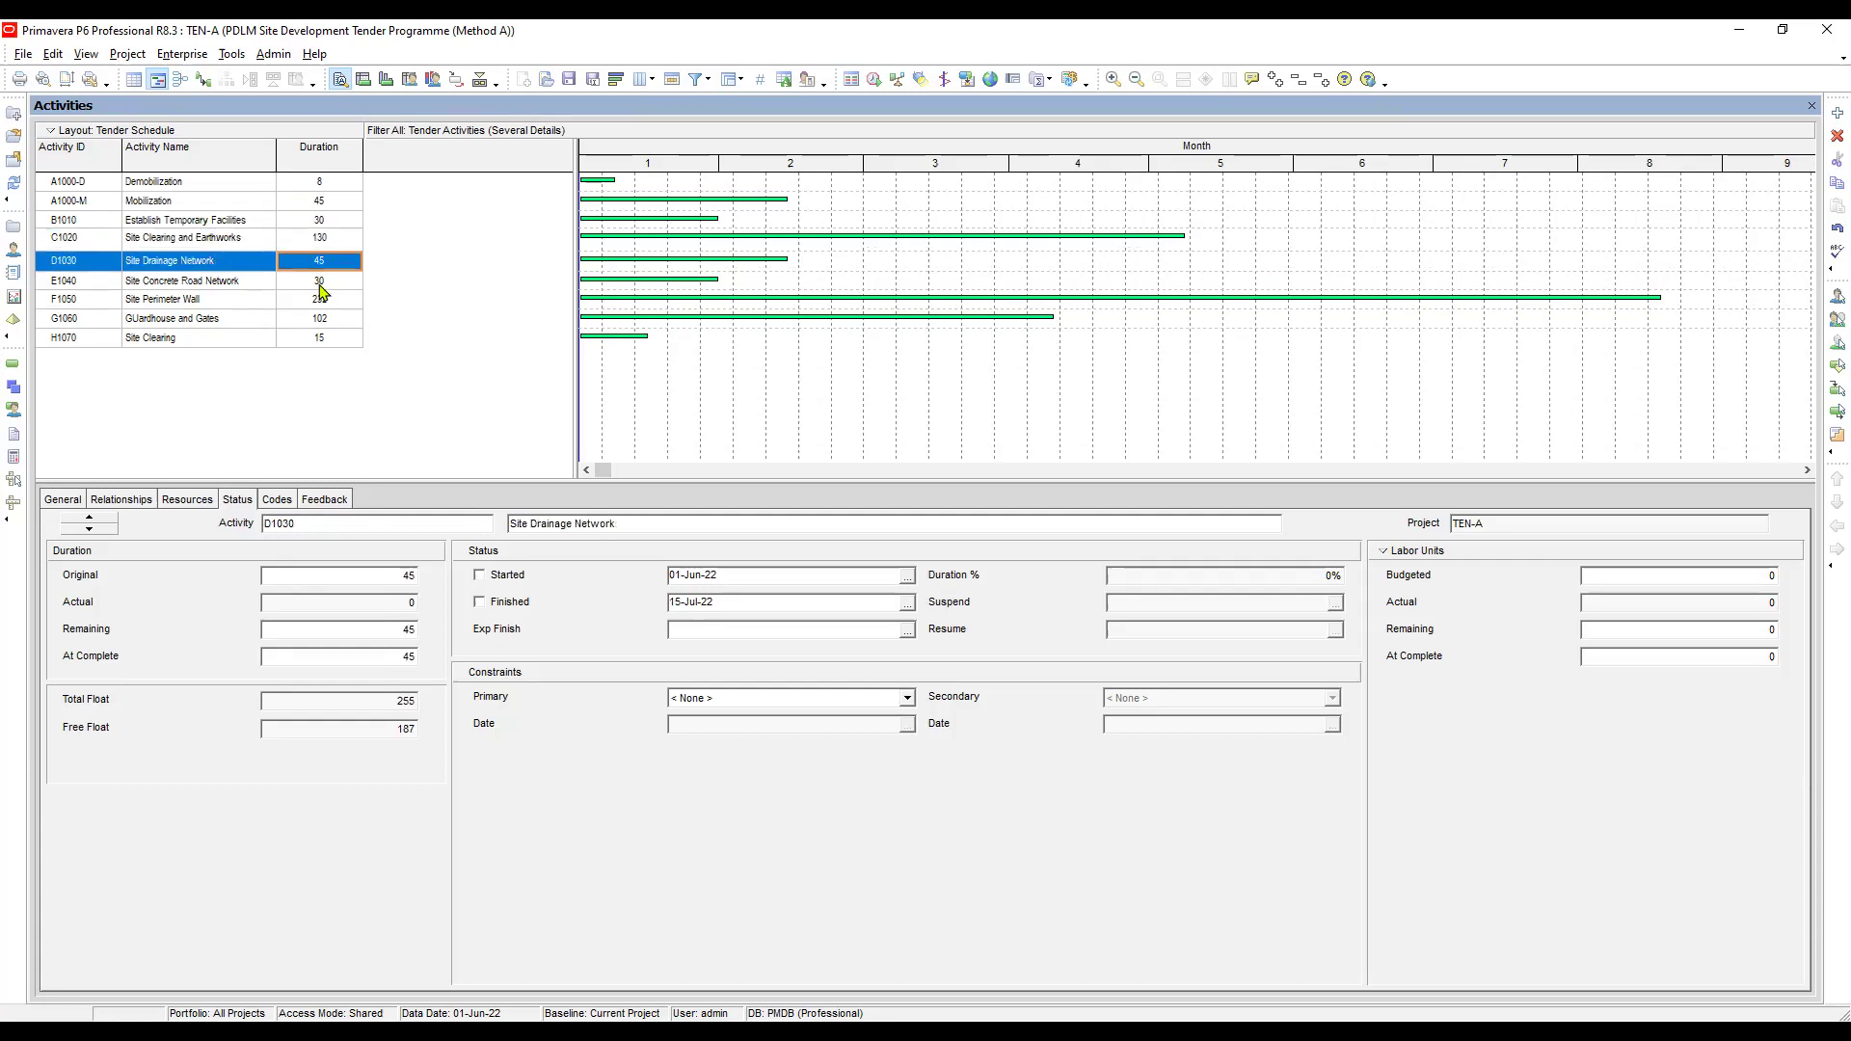
key("Down")
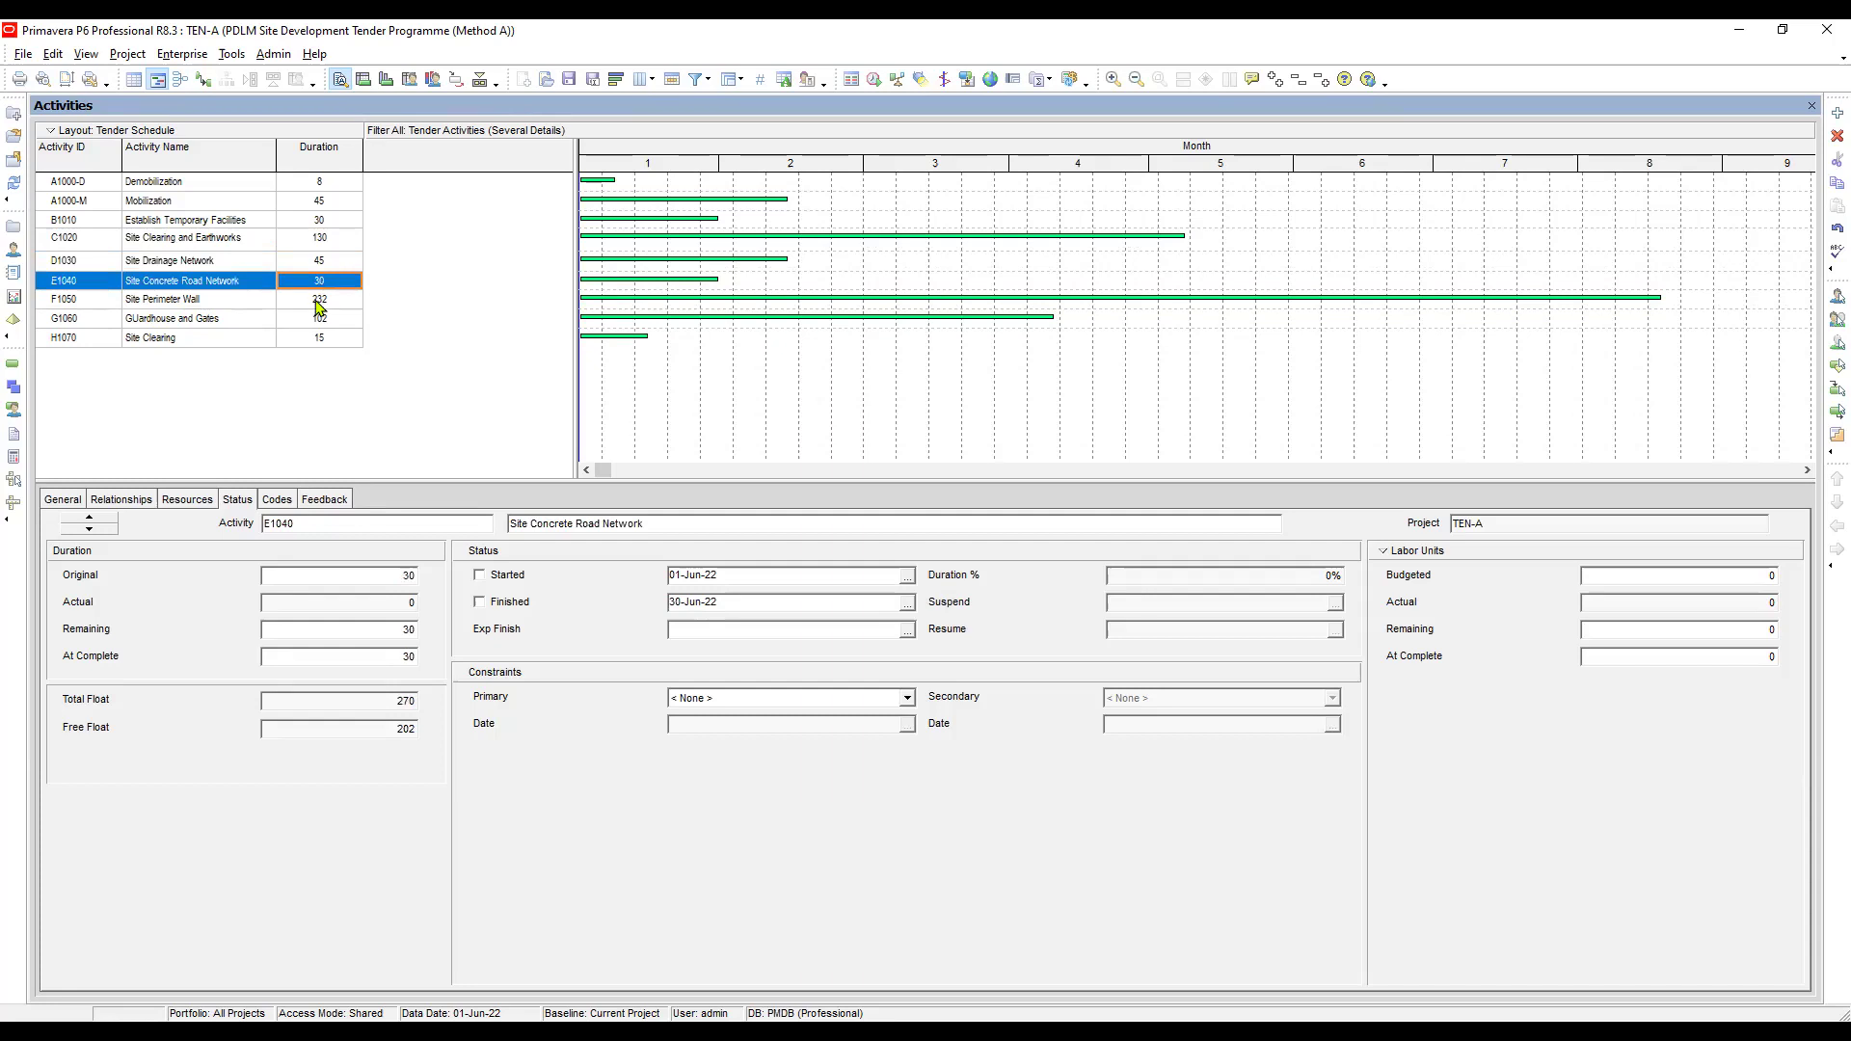
key("Down")
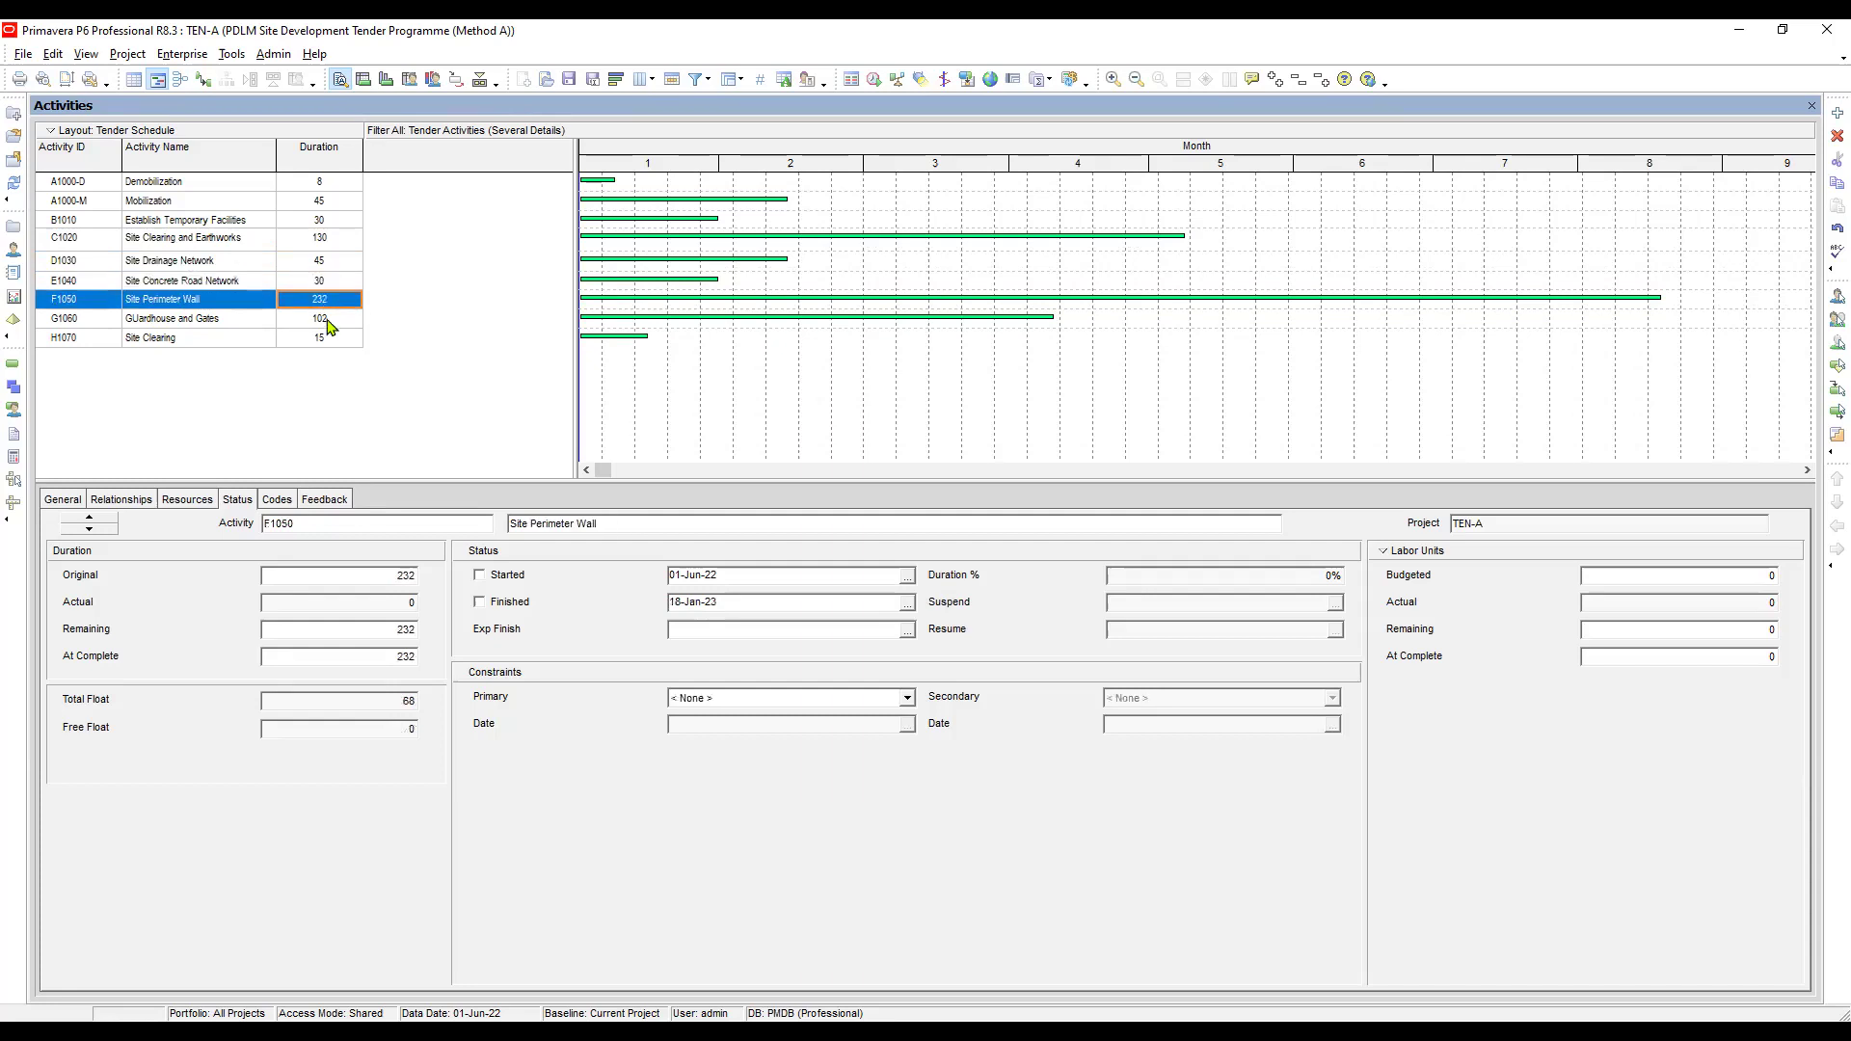
key("Down")
Correct the capitalization in the name of activity G1060 so that it reads Guardhouse and Gates
left_click(138, 321)
key("BackSpace")
type("u")
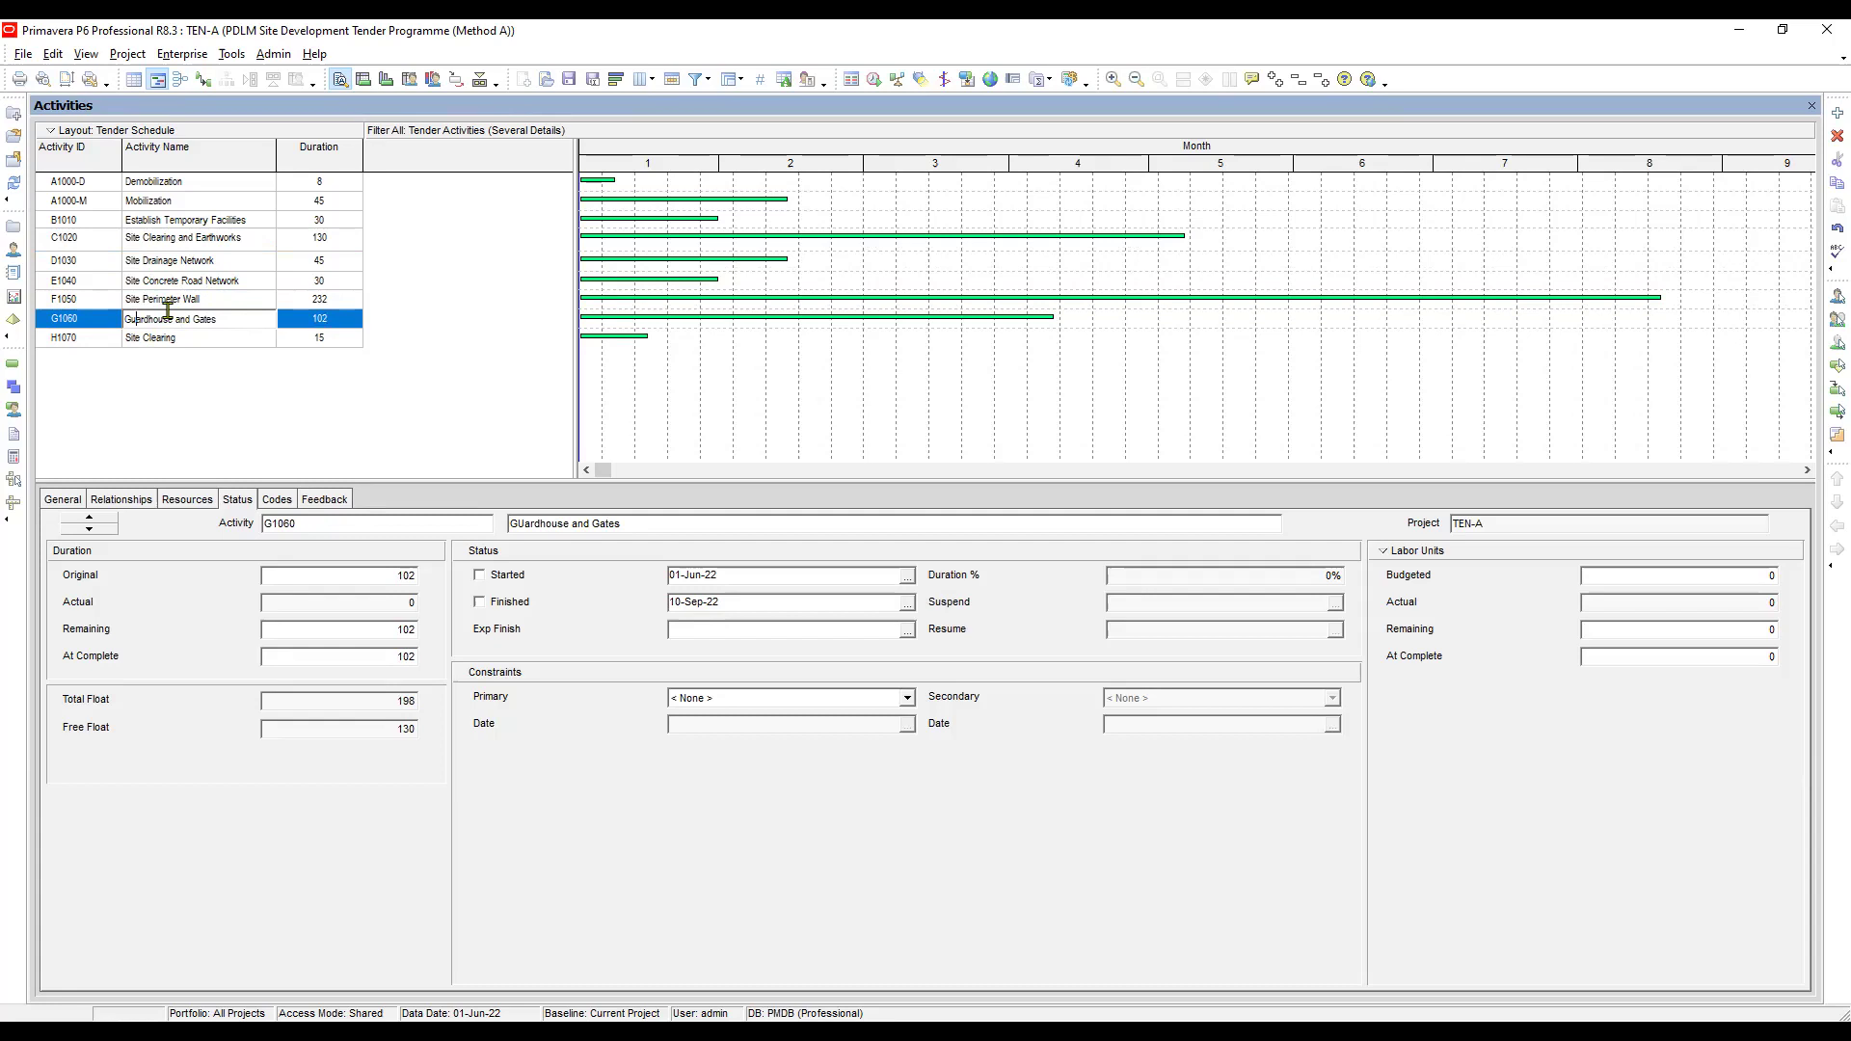
left_click(327, 342)
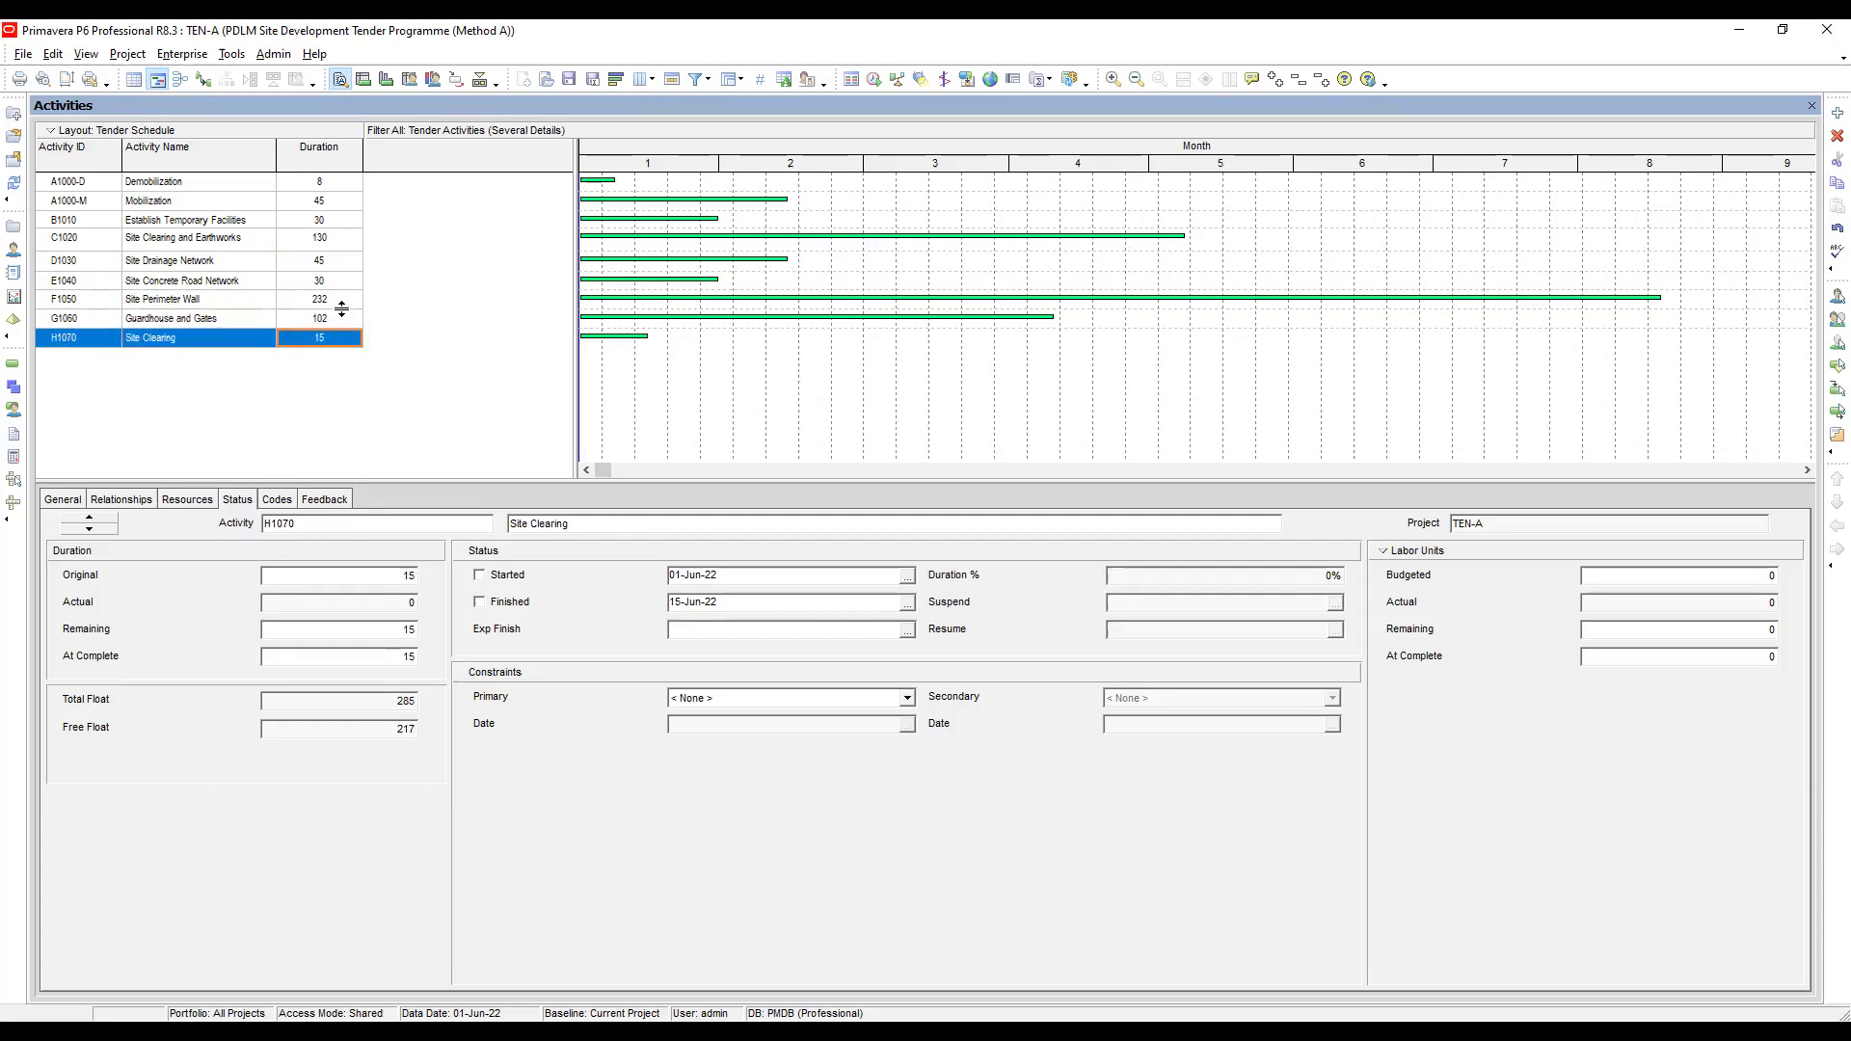
left_click(348, 303)
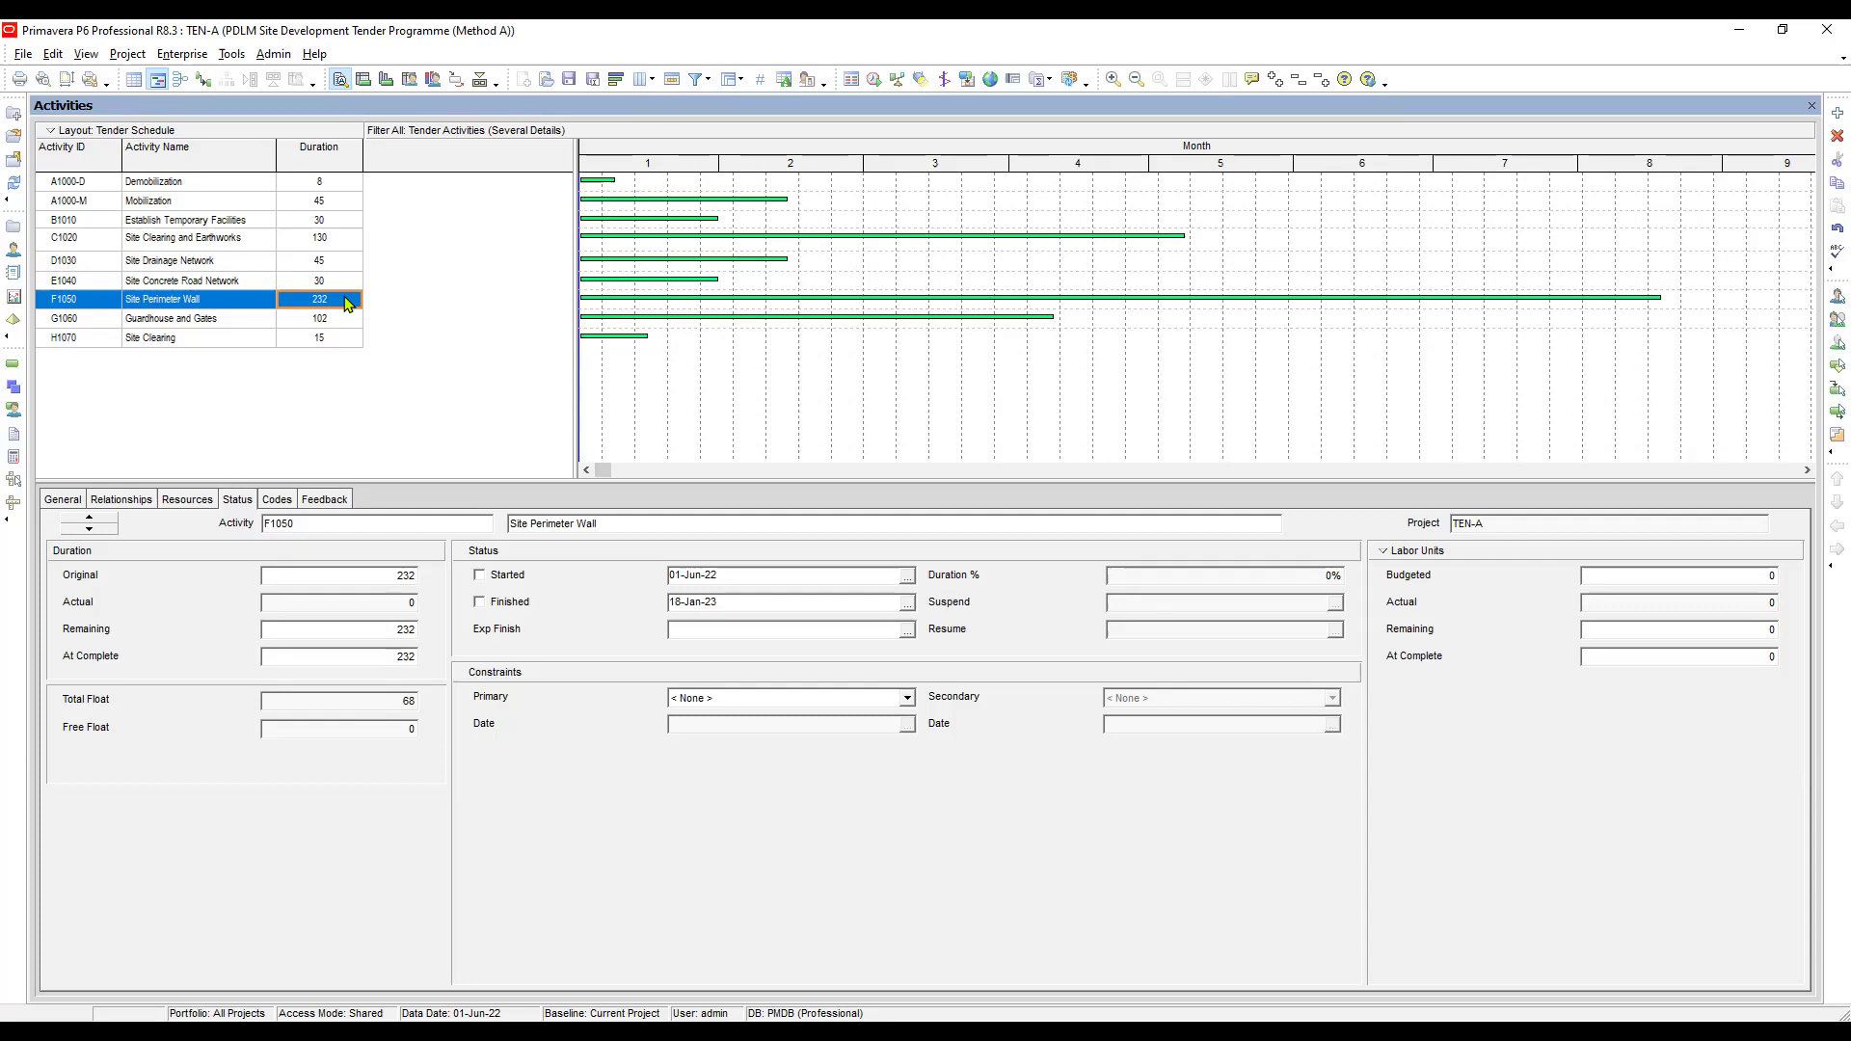
left_click(227, 327)
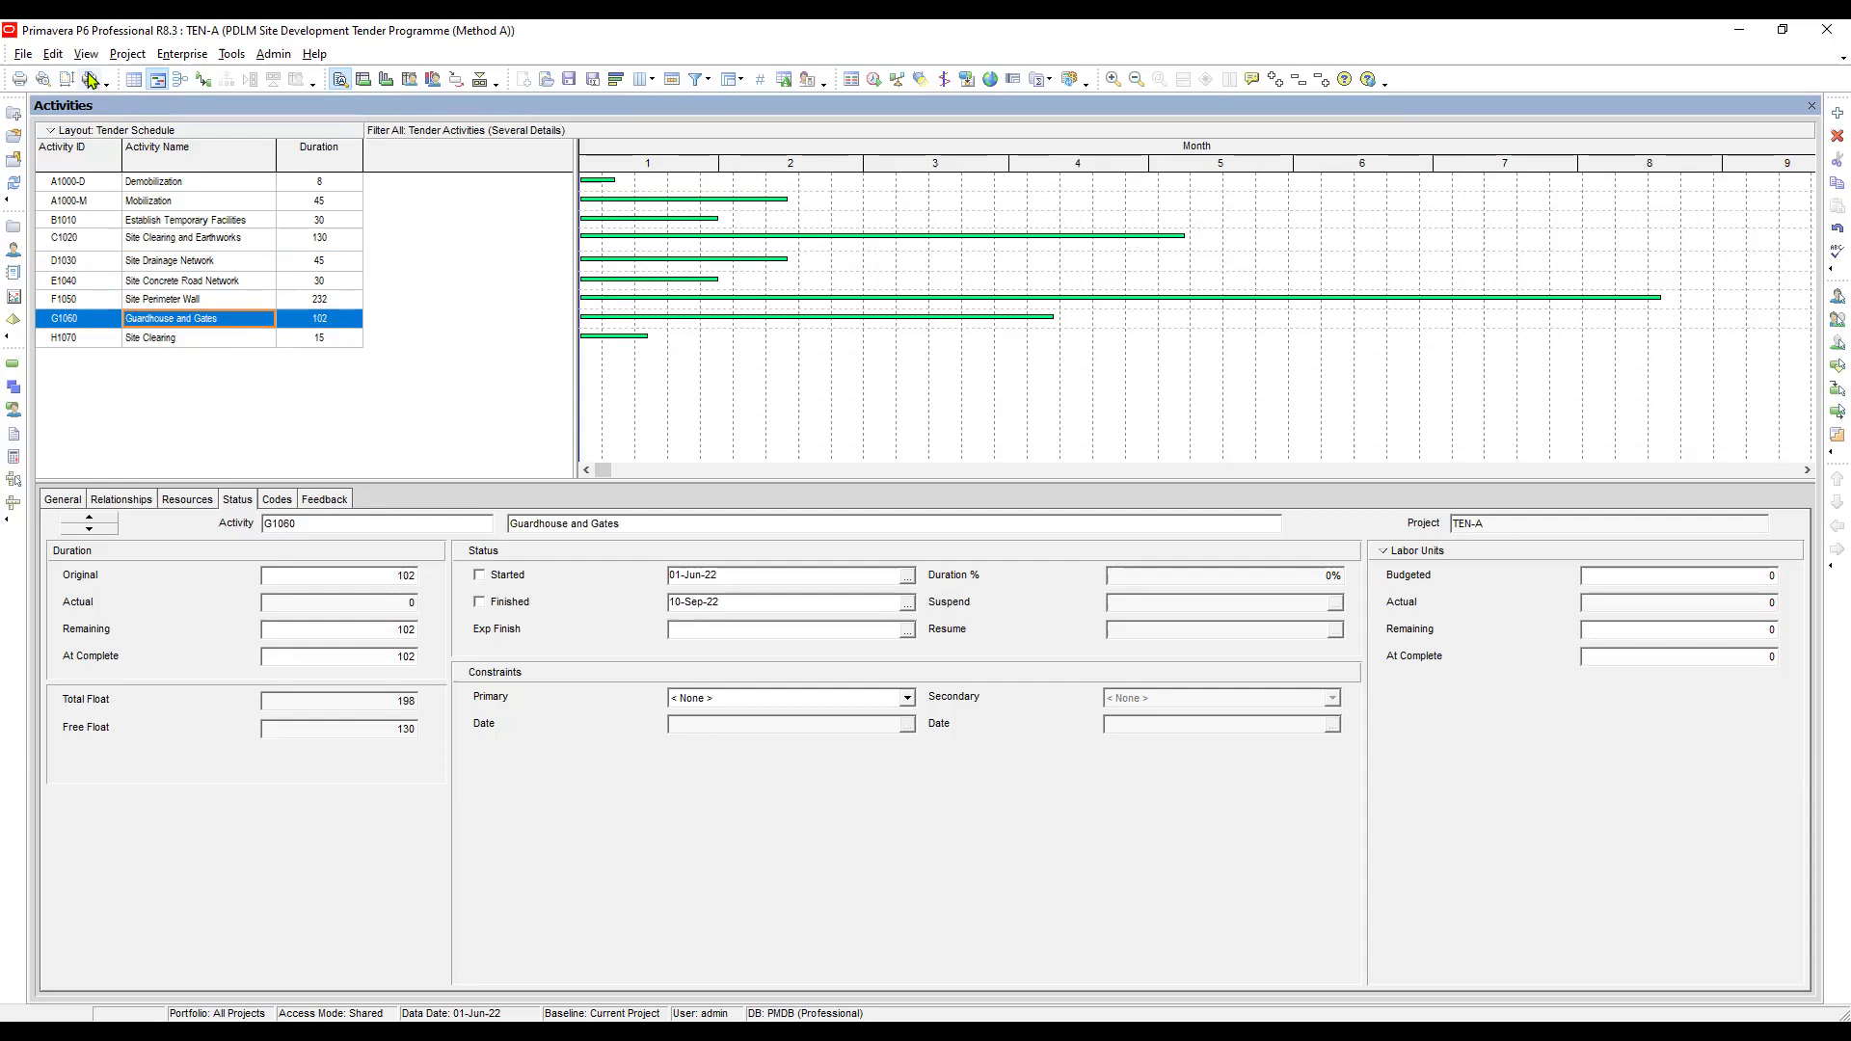
Remove the Finish field from the activity sort settings, keeping only Activity ID in ascending order, and apply the sorting
left_click(86, 56)
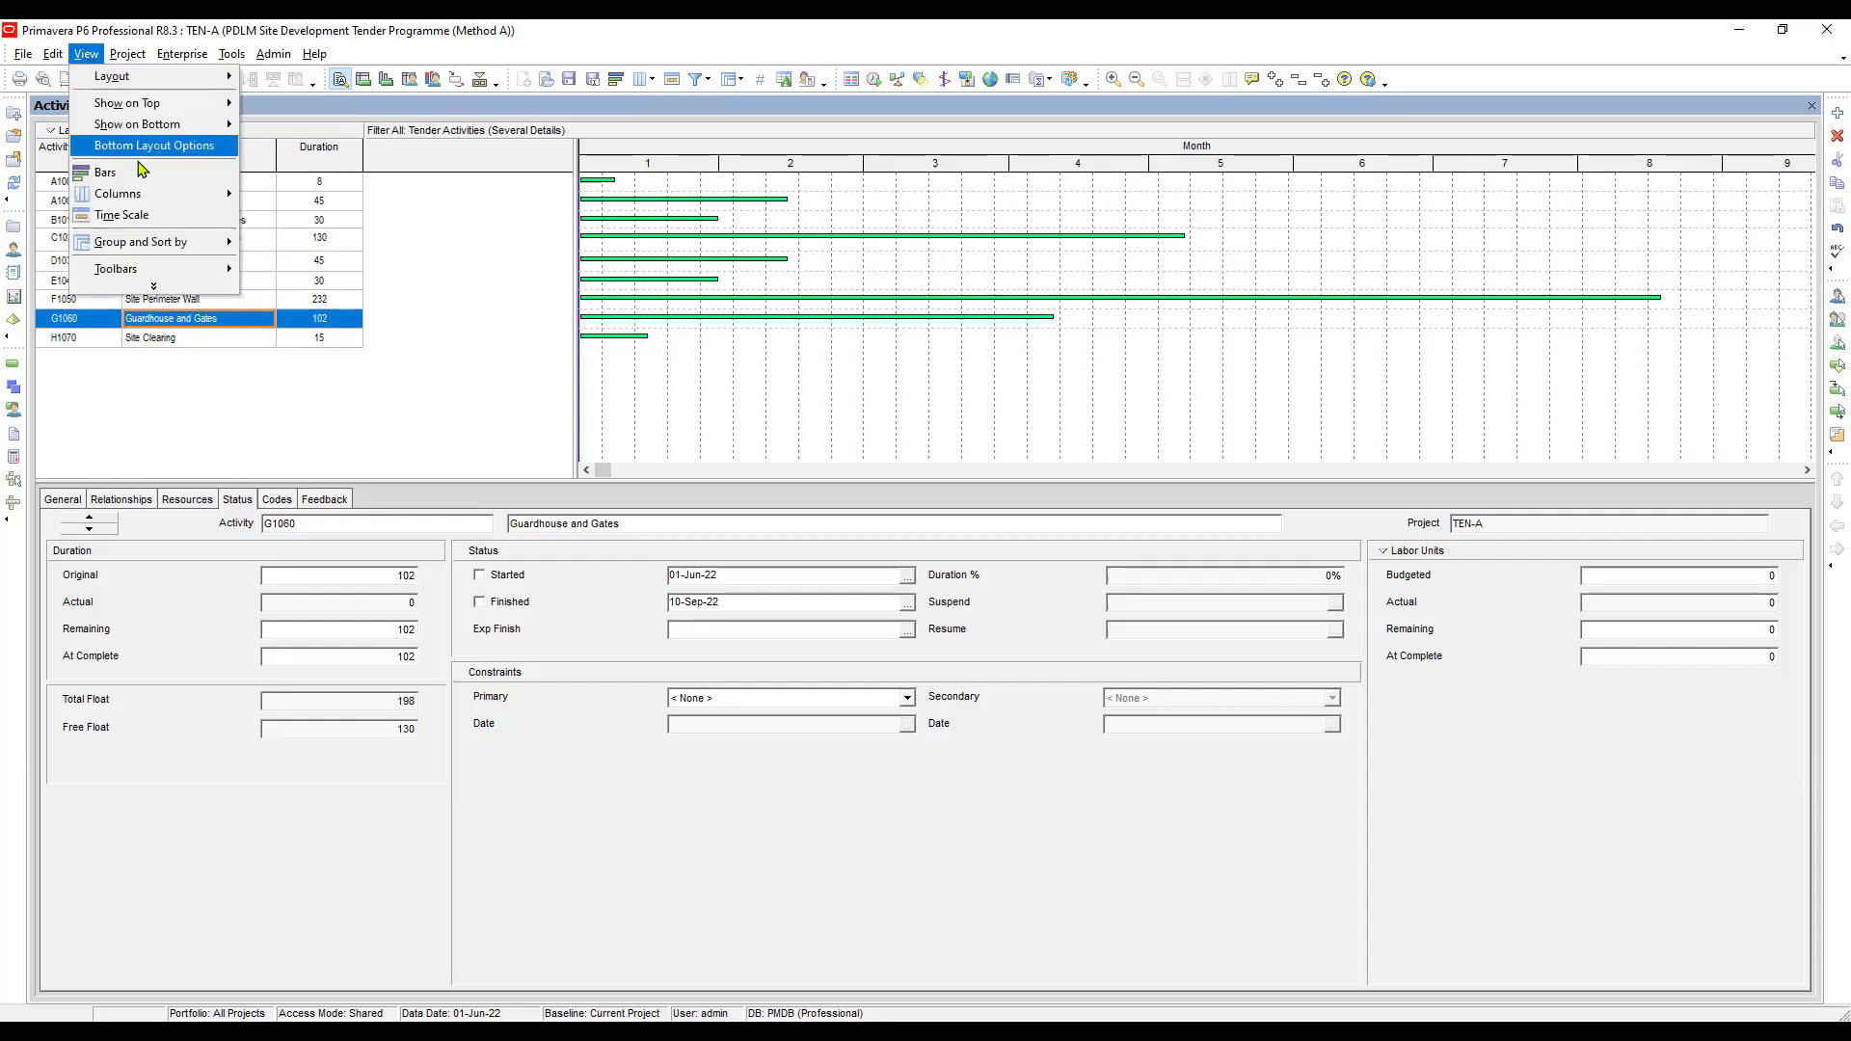
mouse_move(164, 243)
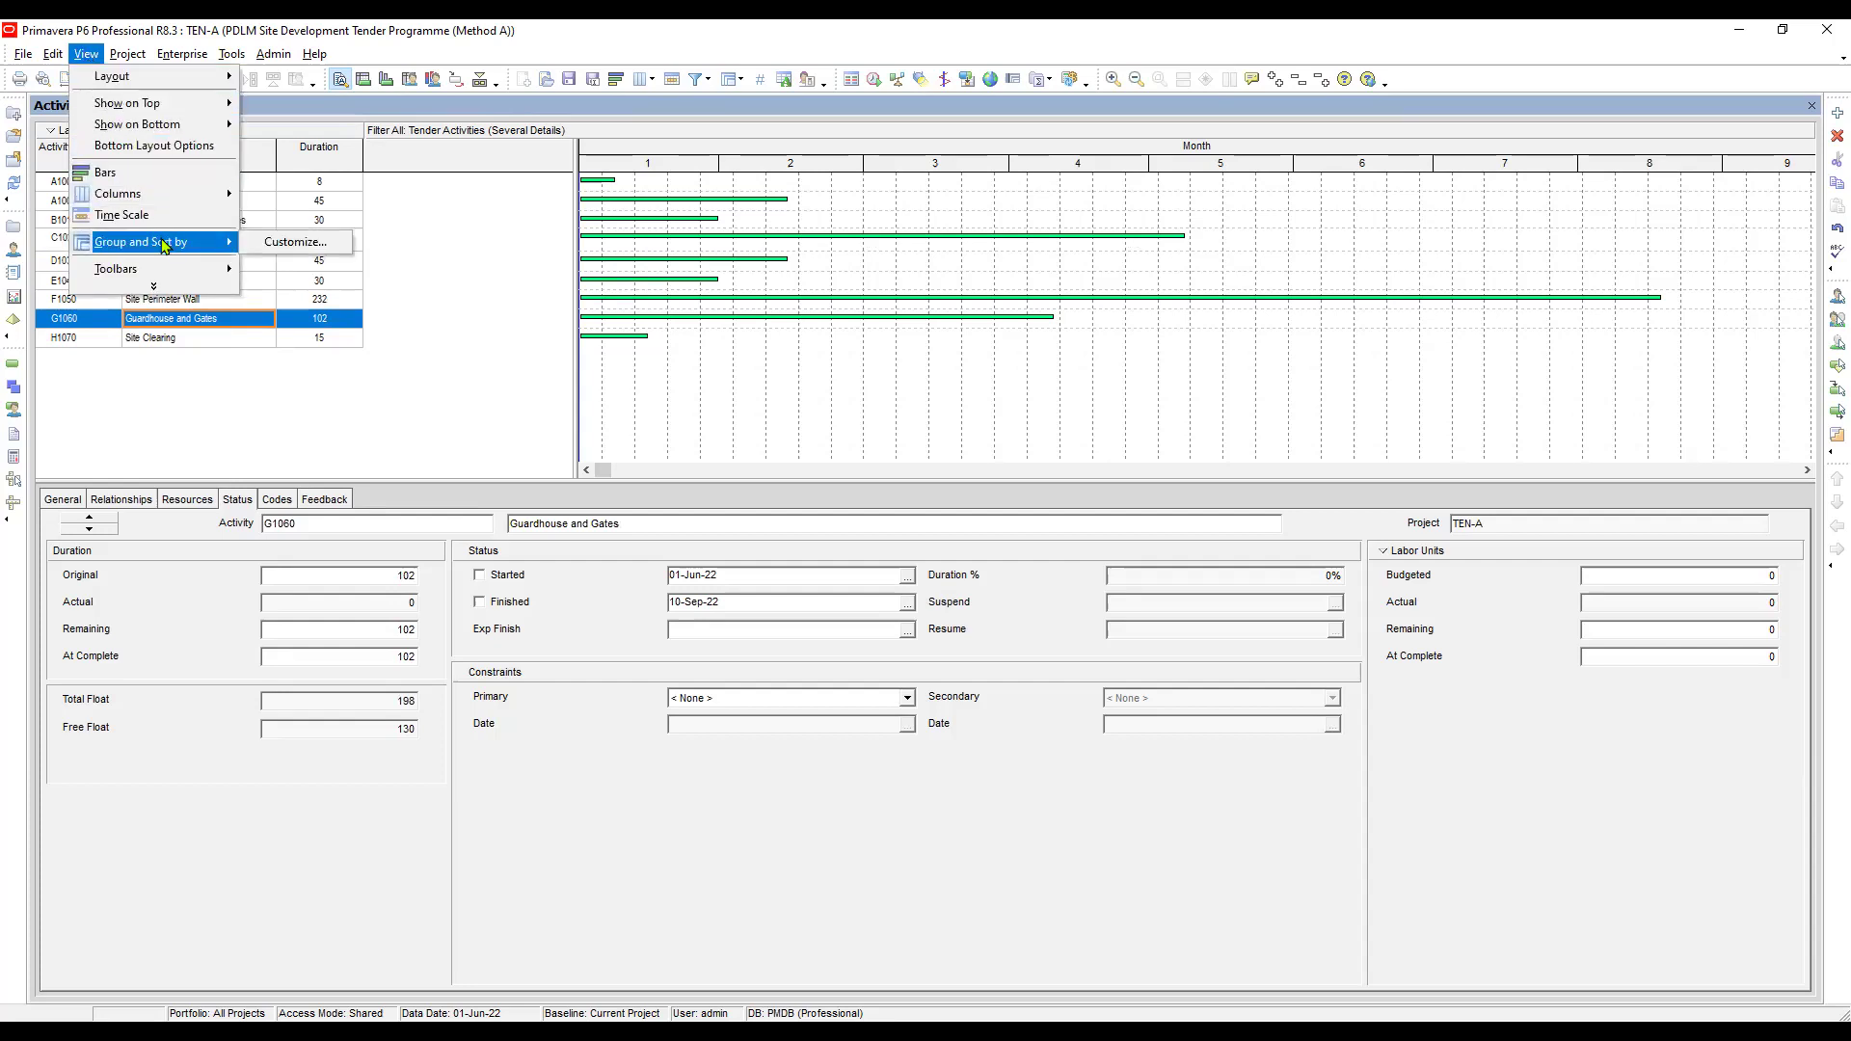
left_click(300, 253)
left_click(1219, 503)
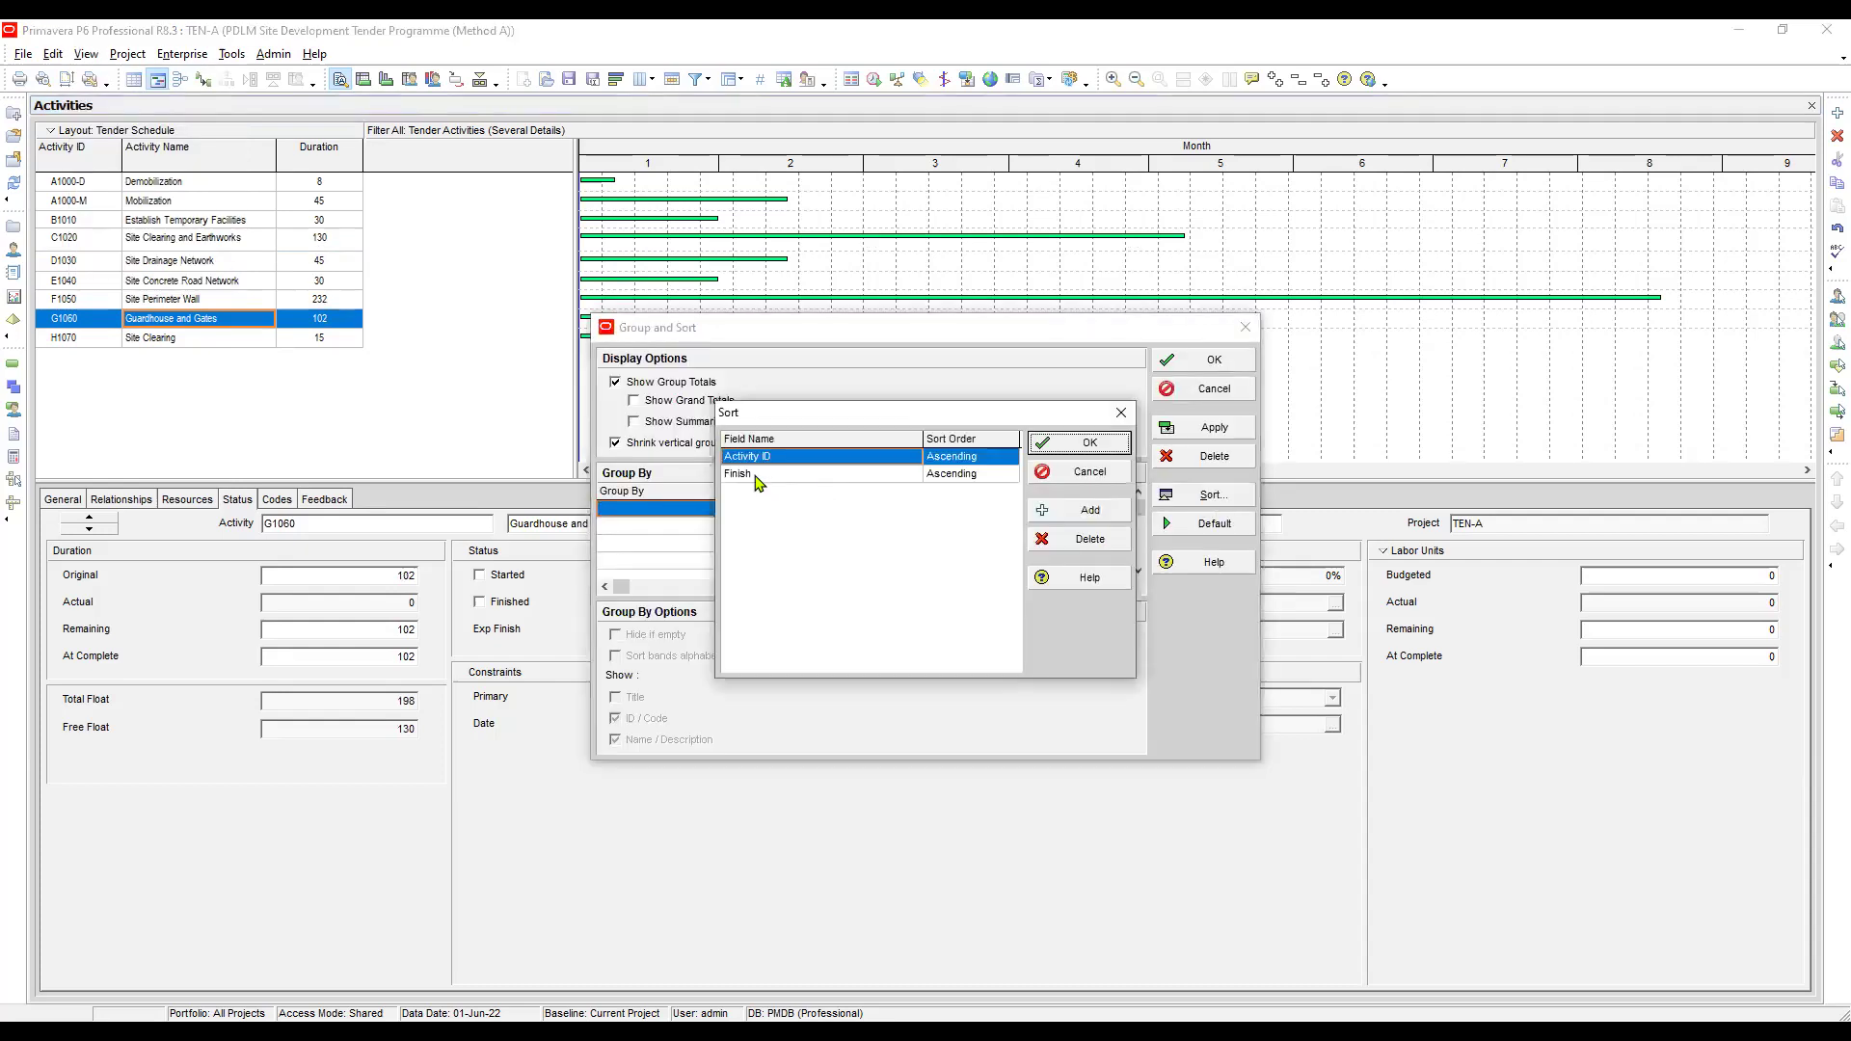
left_click(748, 477)
left_click(756, 459)
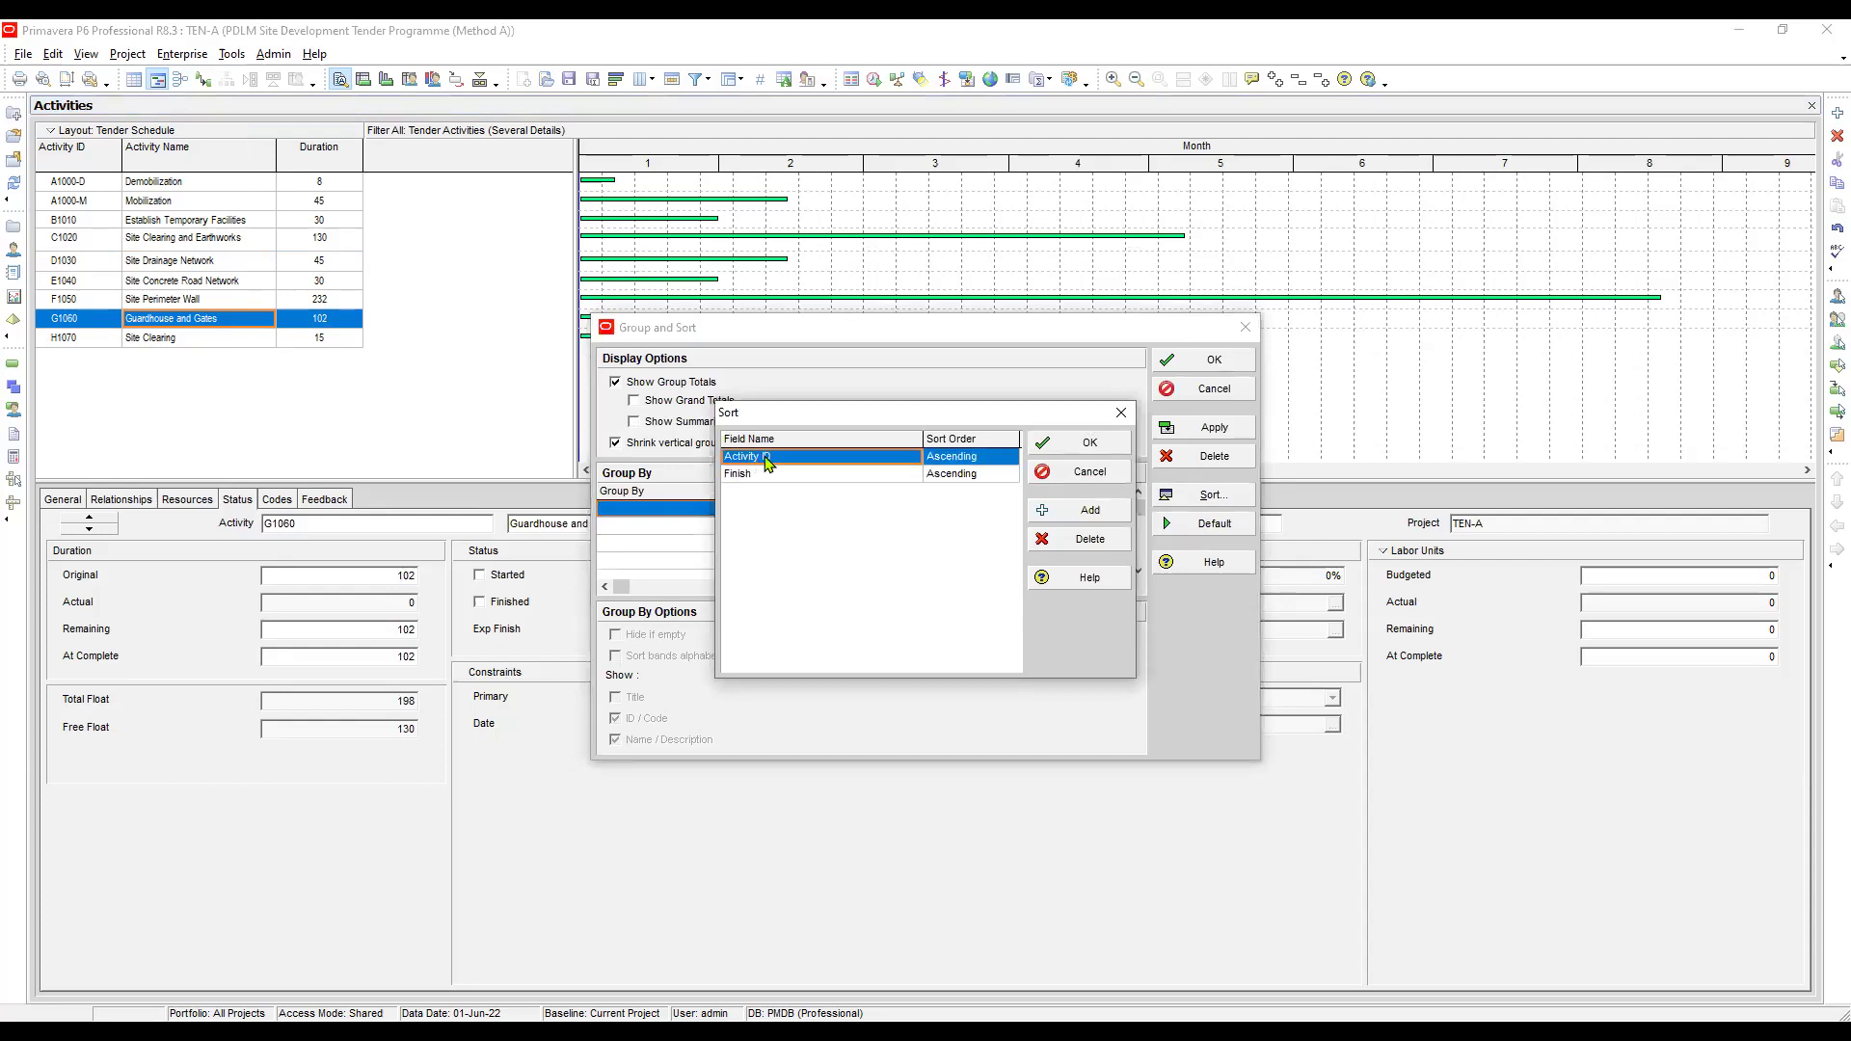
left_click(761, 475)
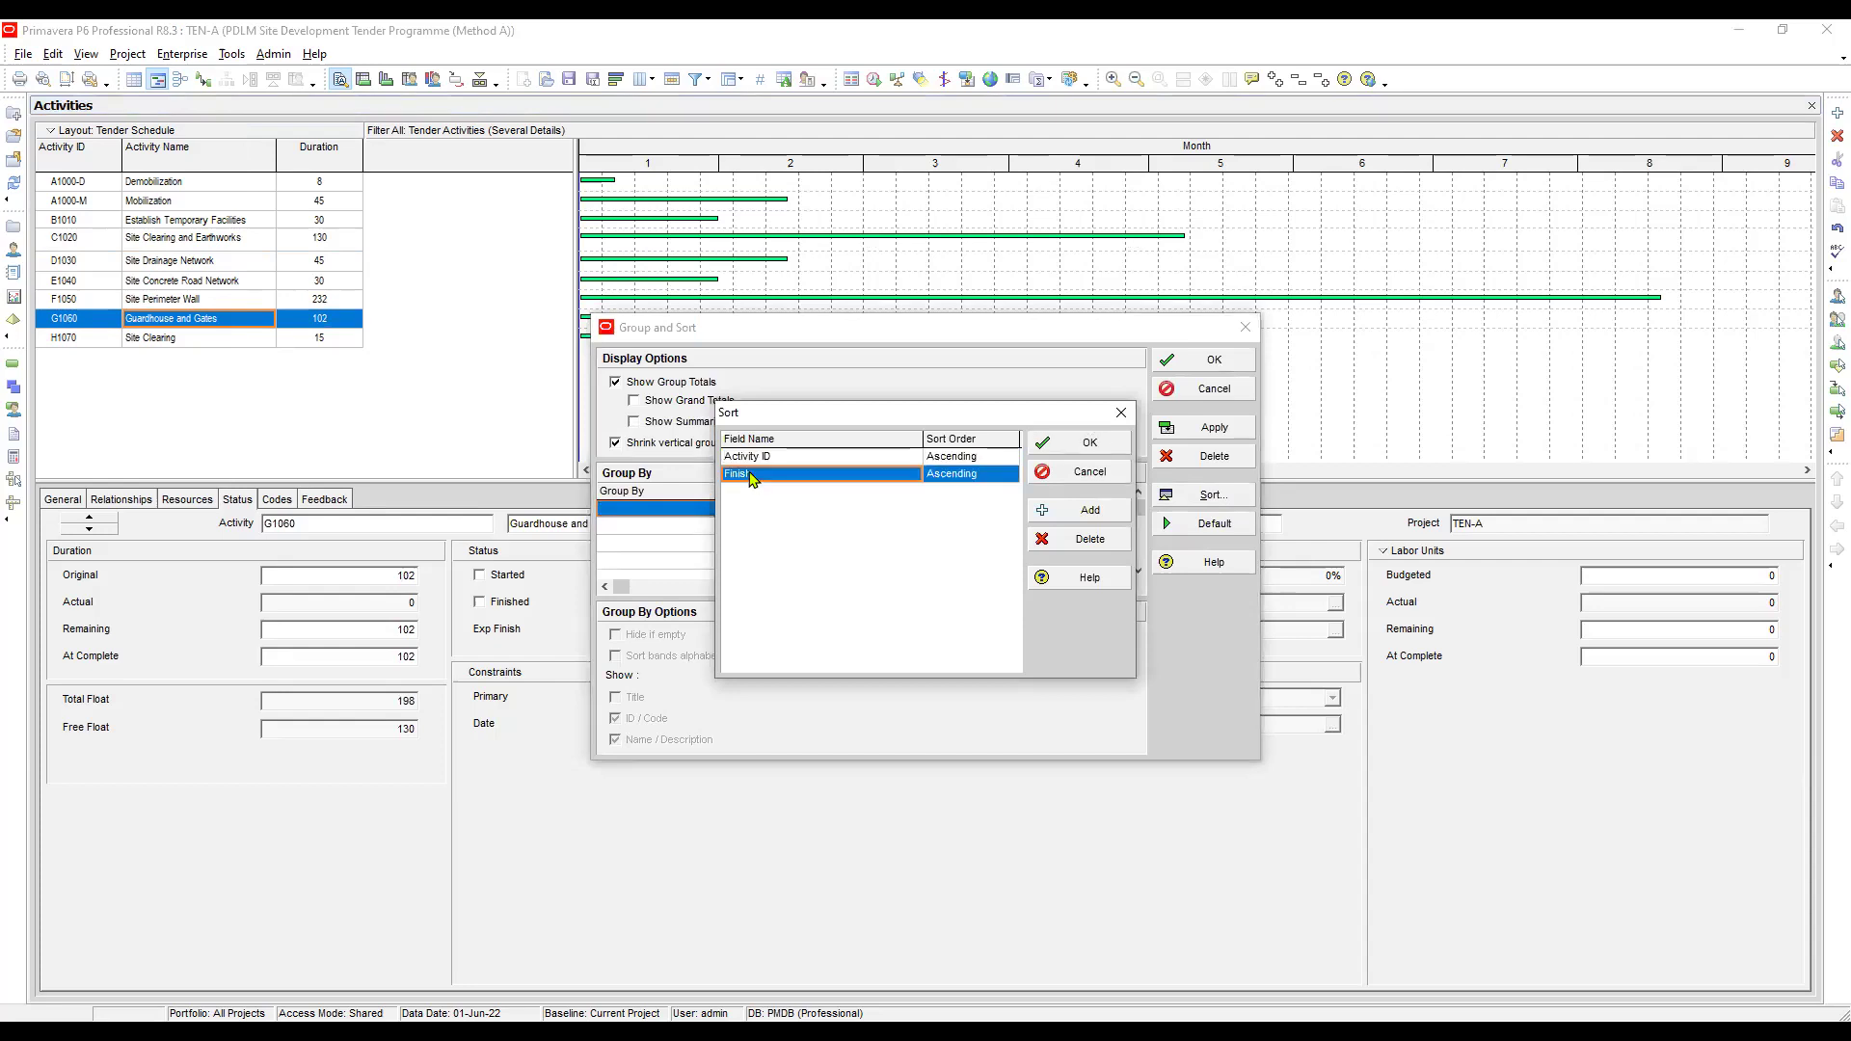
left_click(1093, 540)
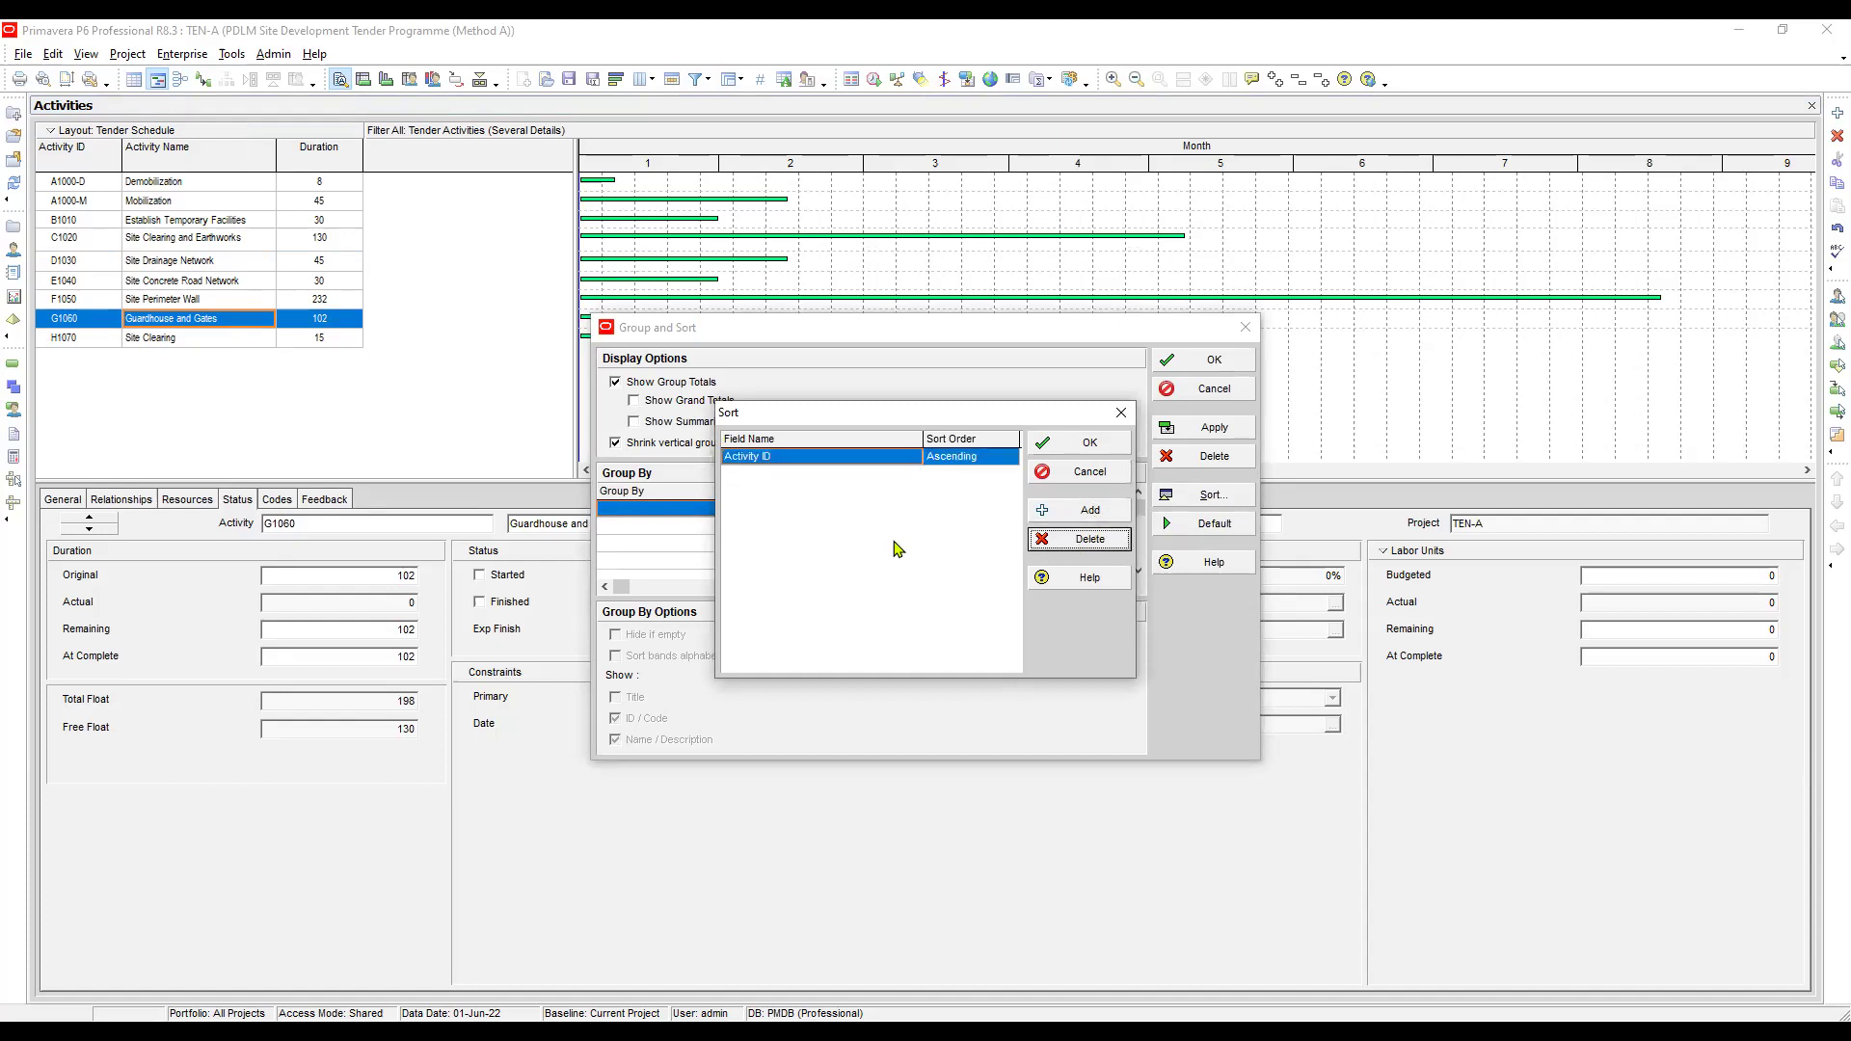
left_click(1082, 449)
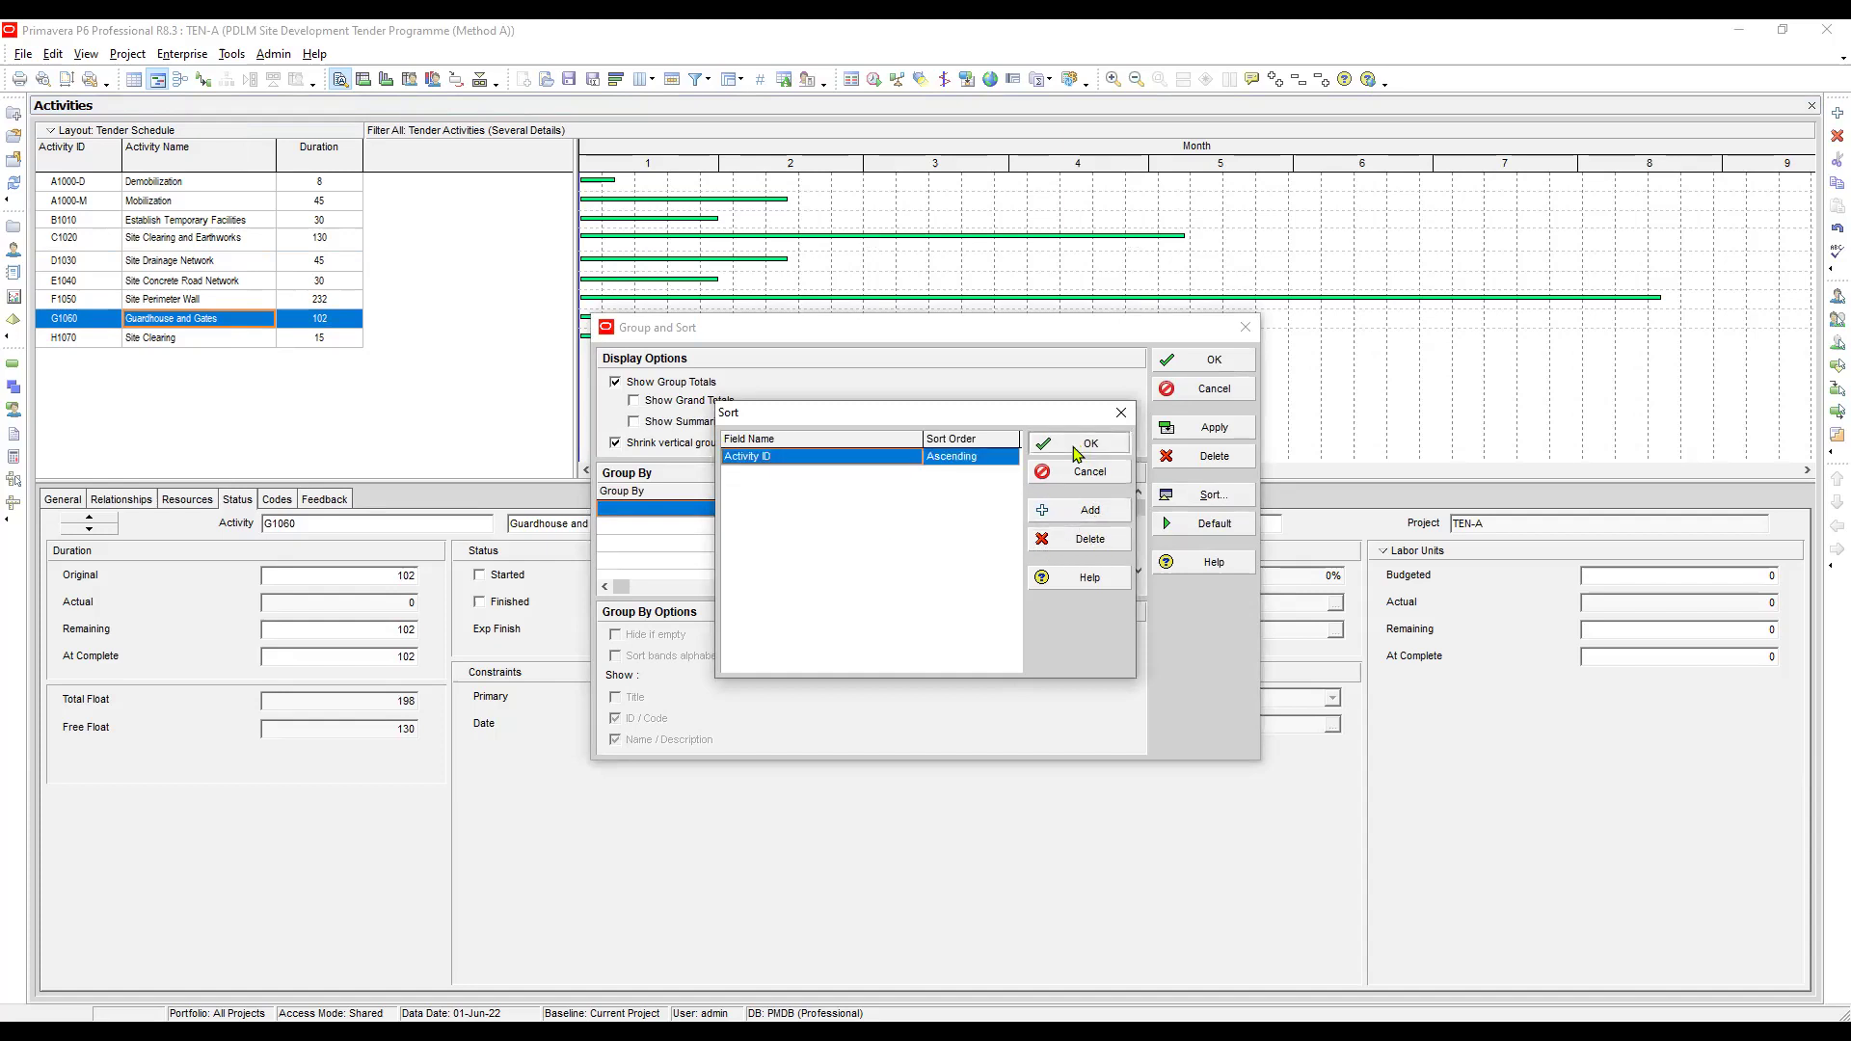
left_click(1219, 433)
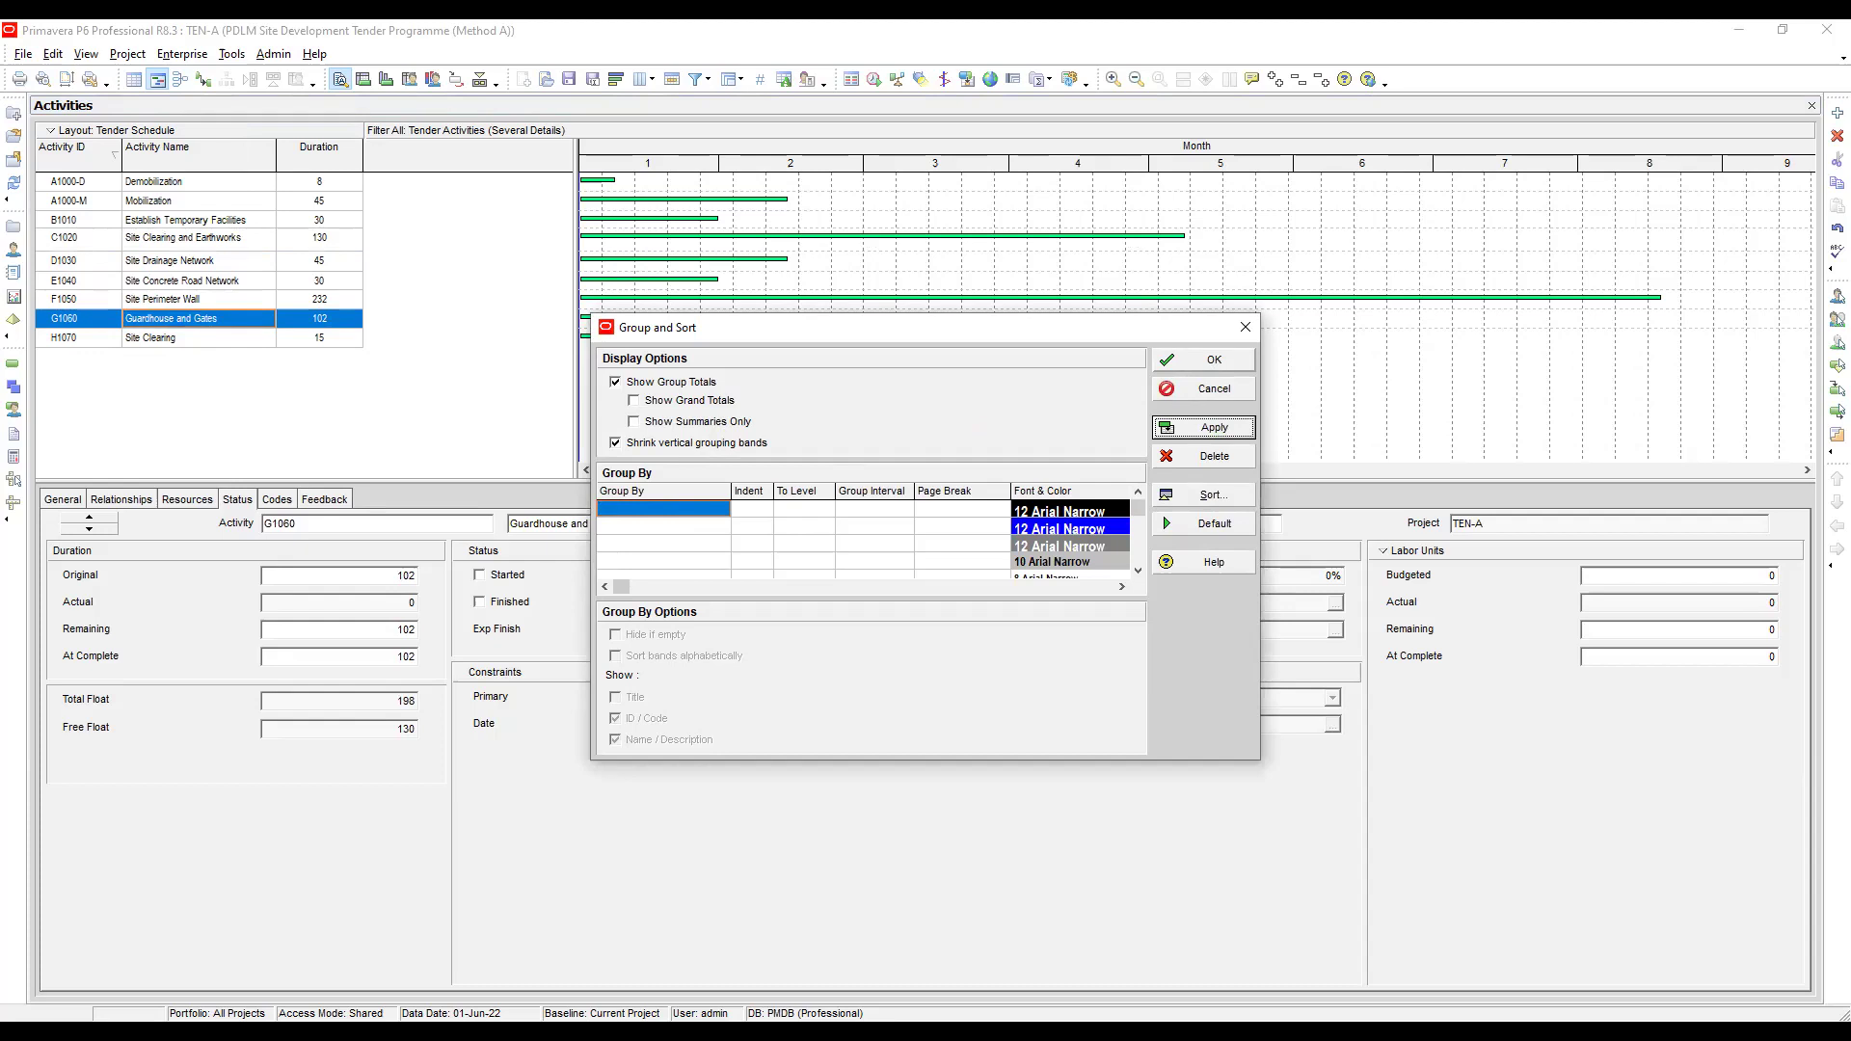
left_click(1205, 360)
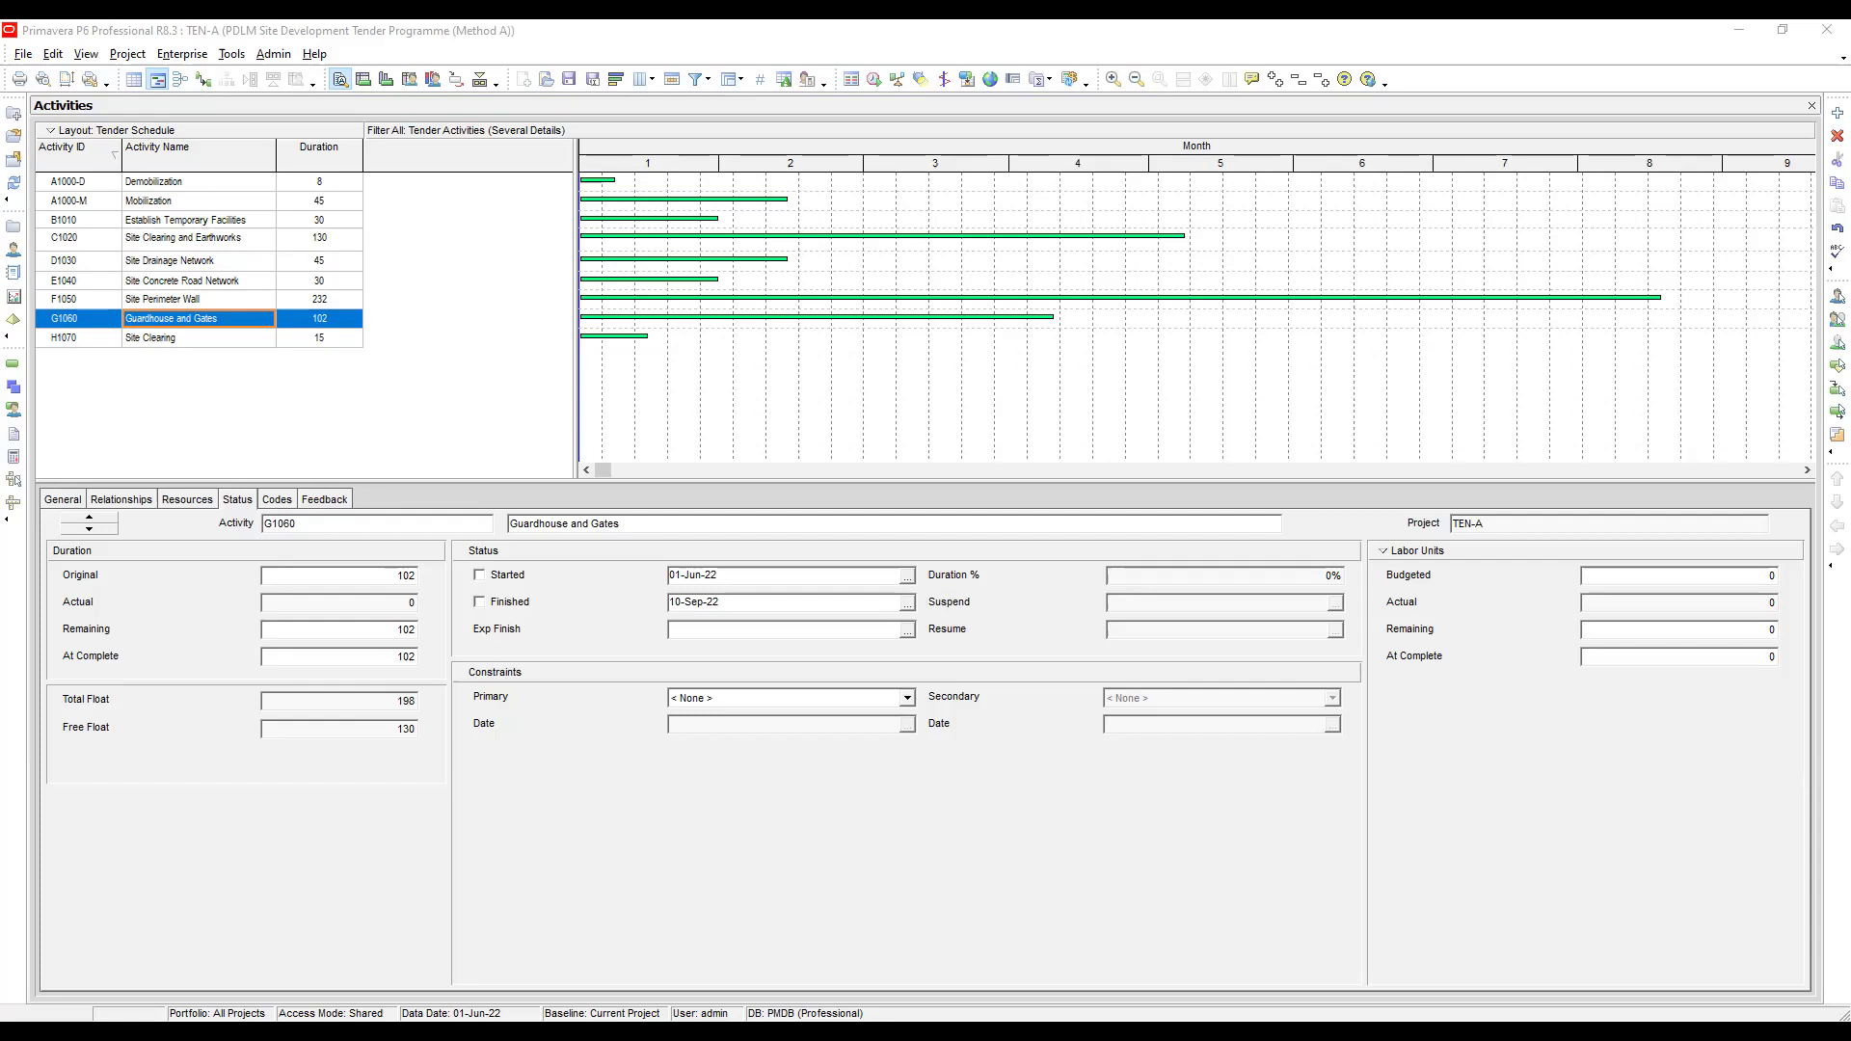
left_click(861, 390)
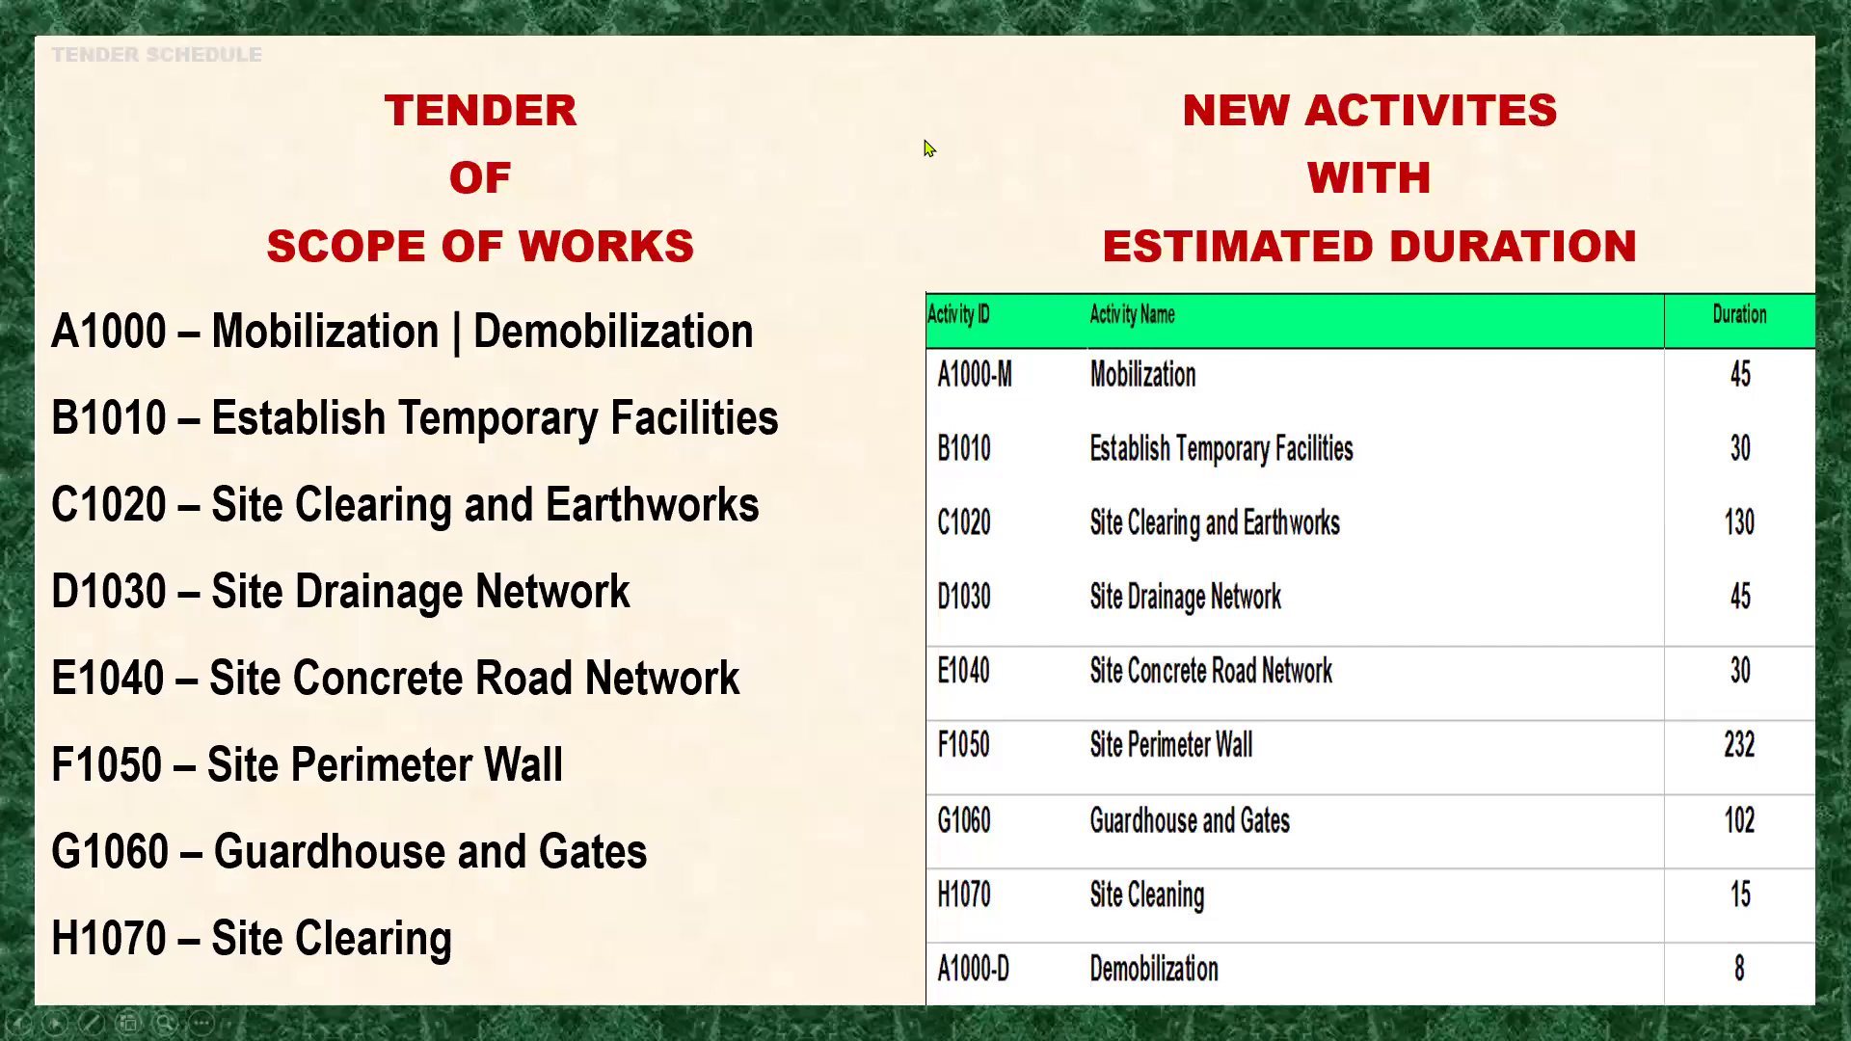
left_click(928, 148)
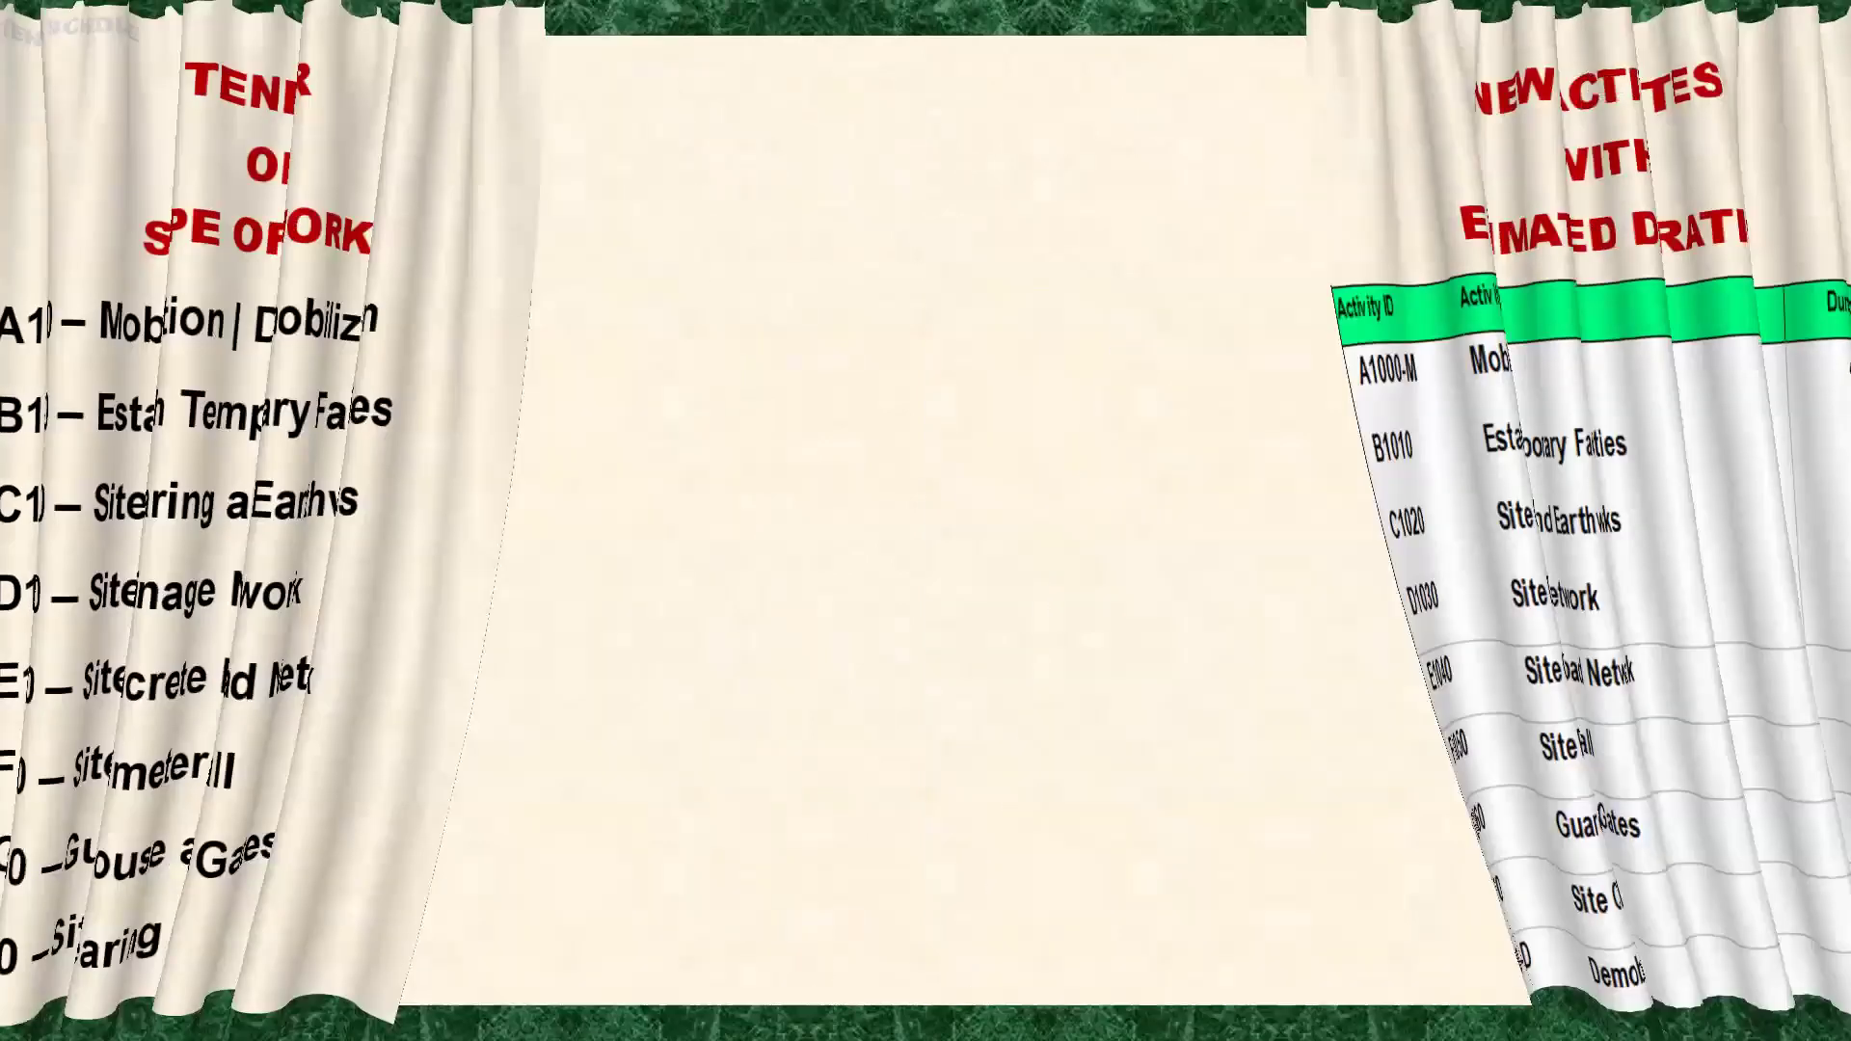
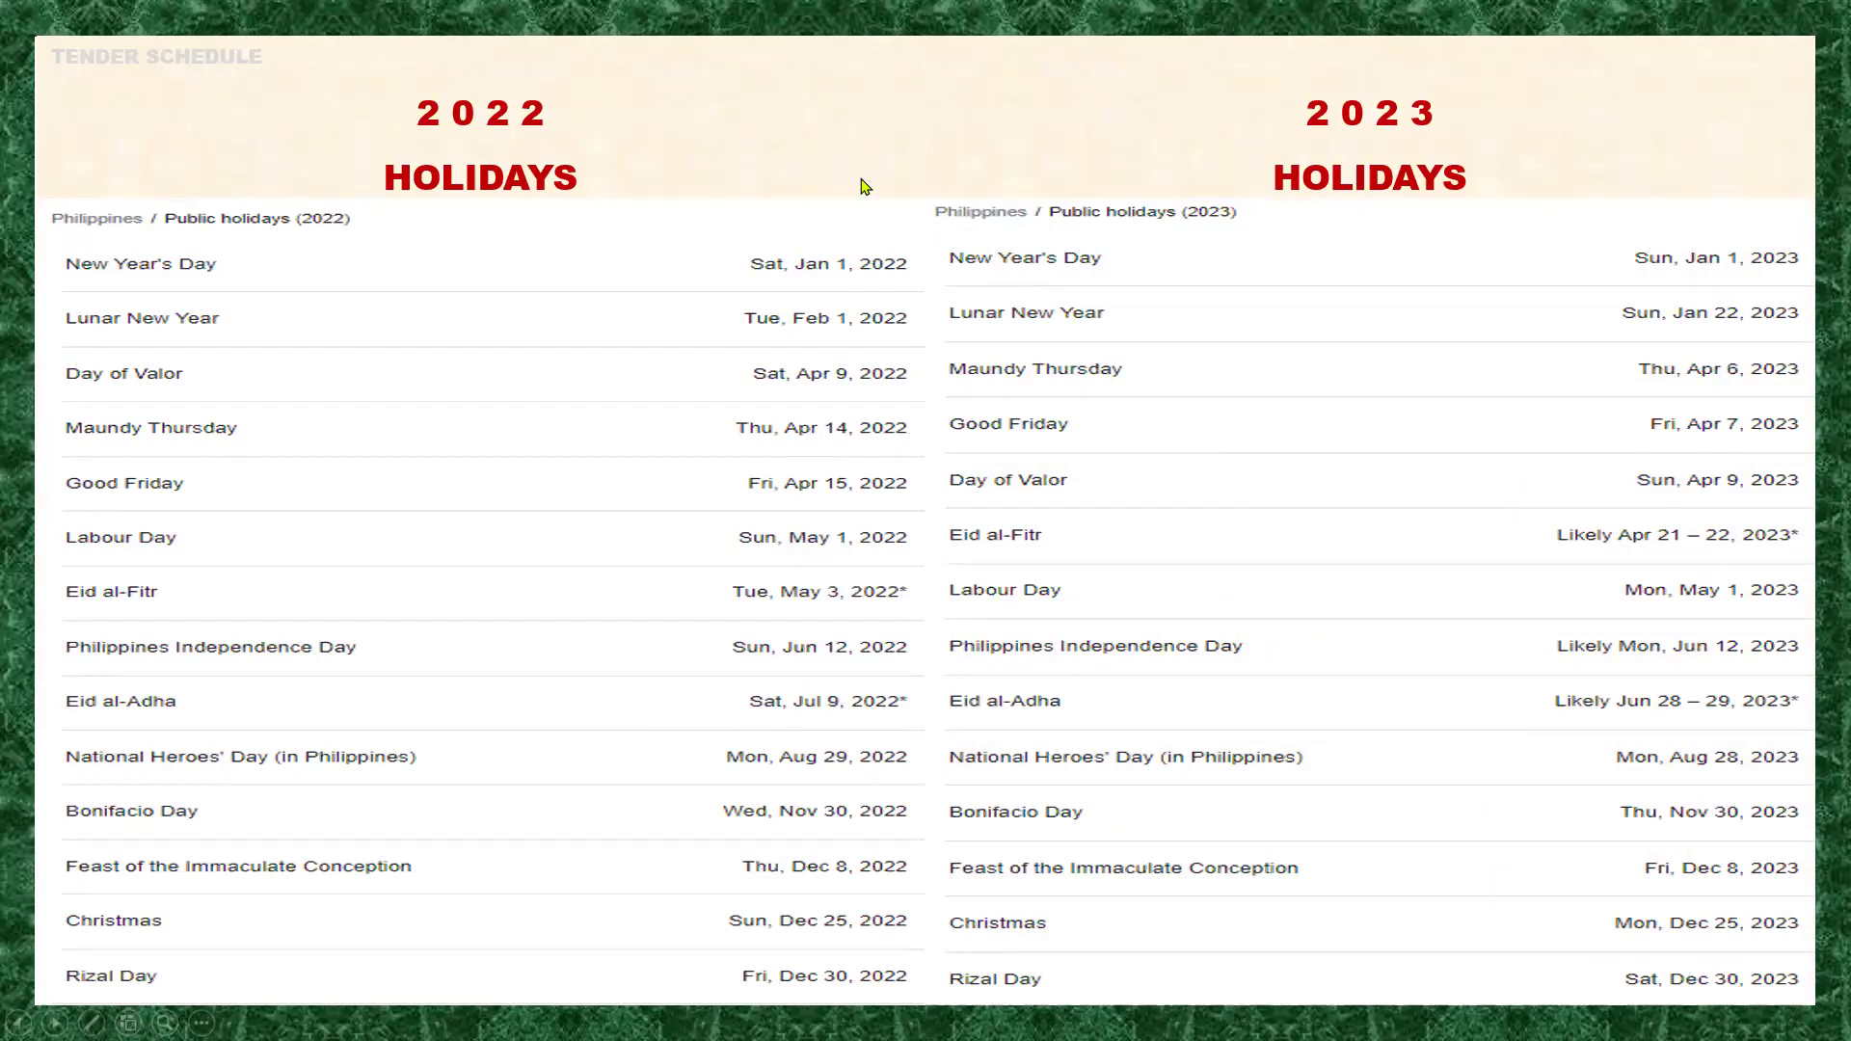
key("alt+Tab")
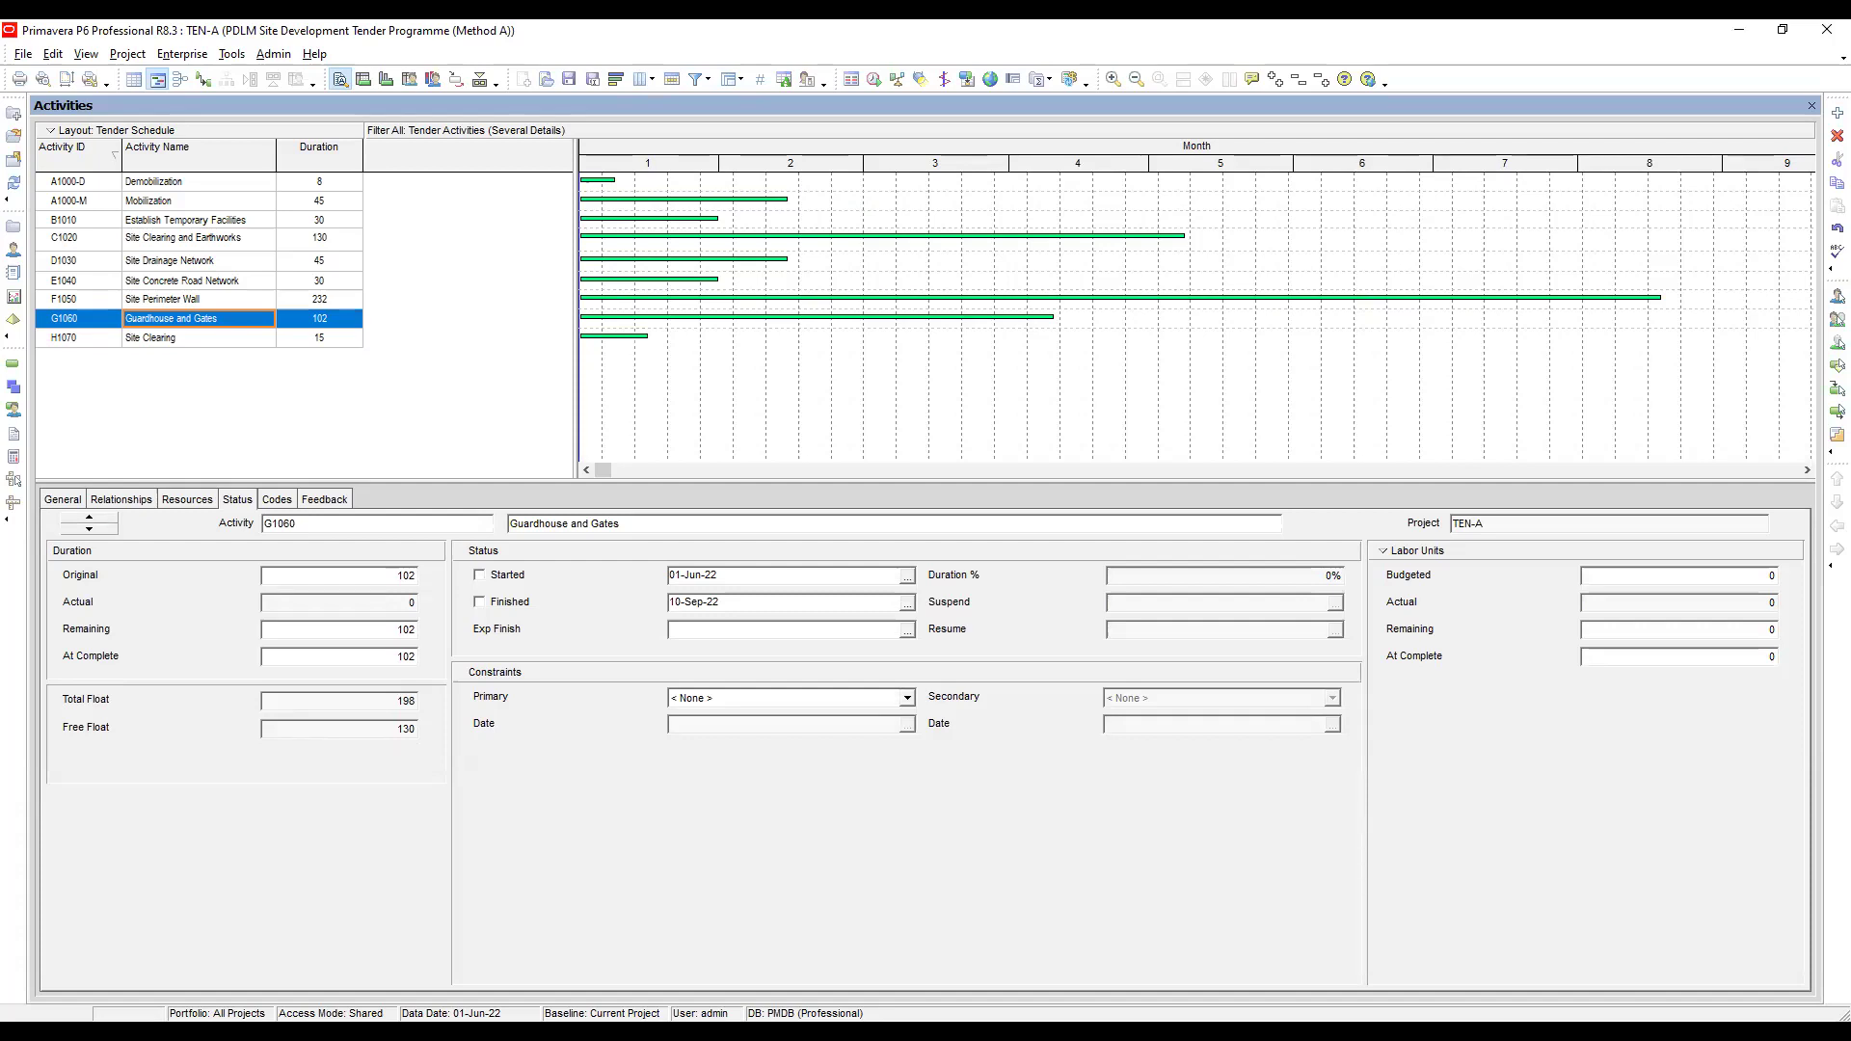
Add a new project calendar copied from the global calendar A) Calendar Days (7-D W-W w/o Hol.)
left_click(182, 56)
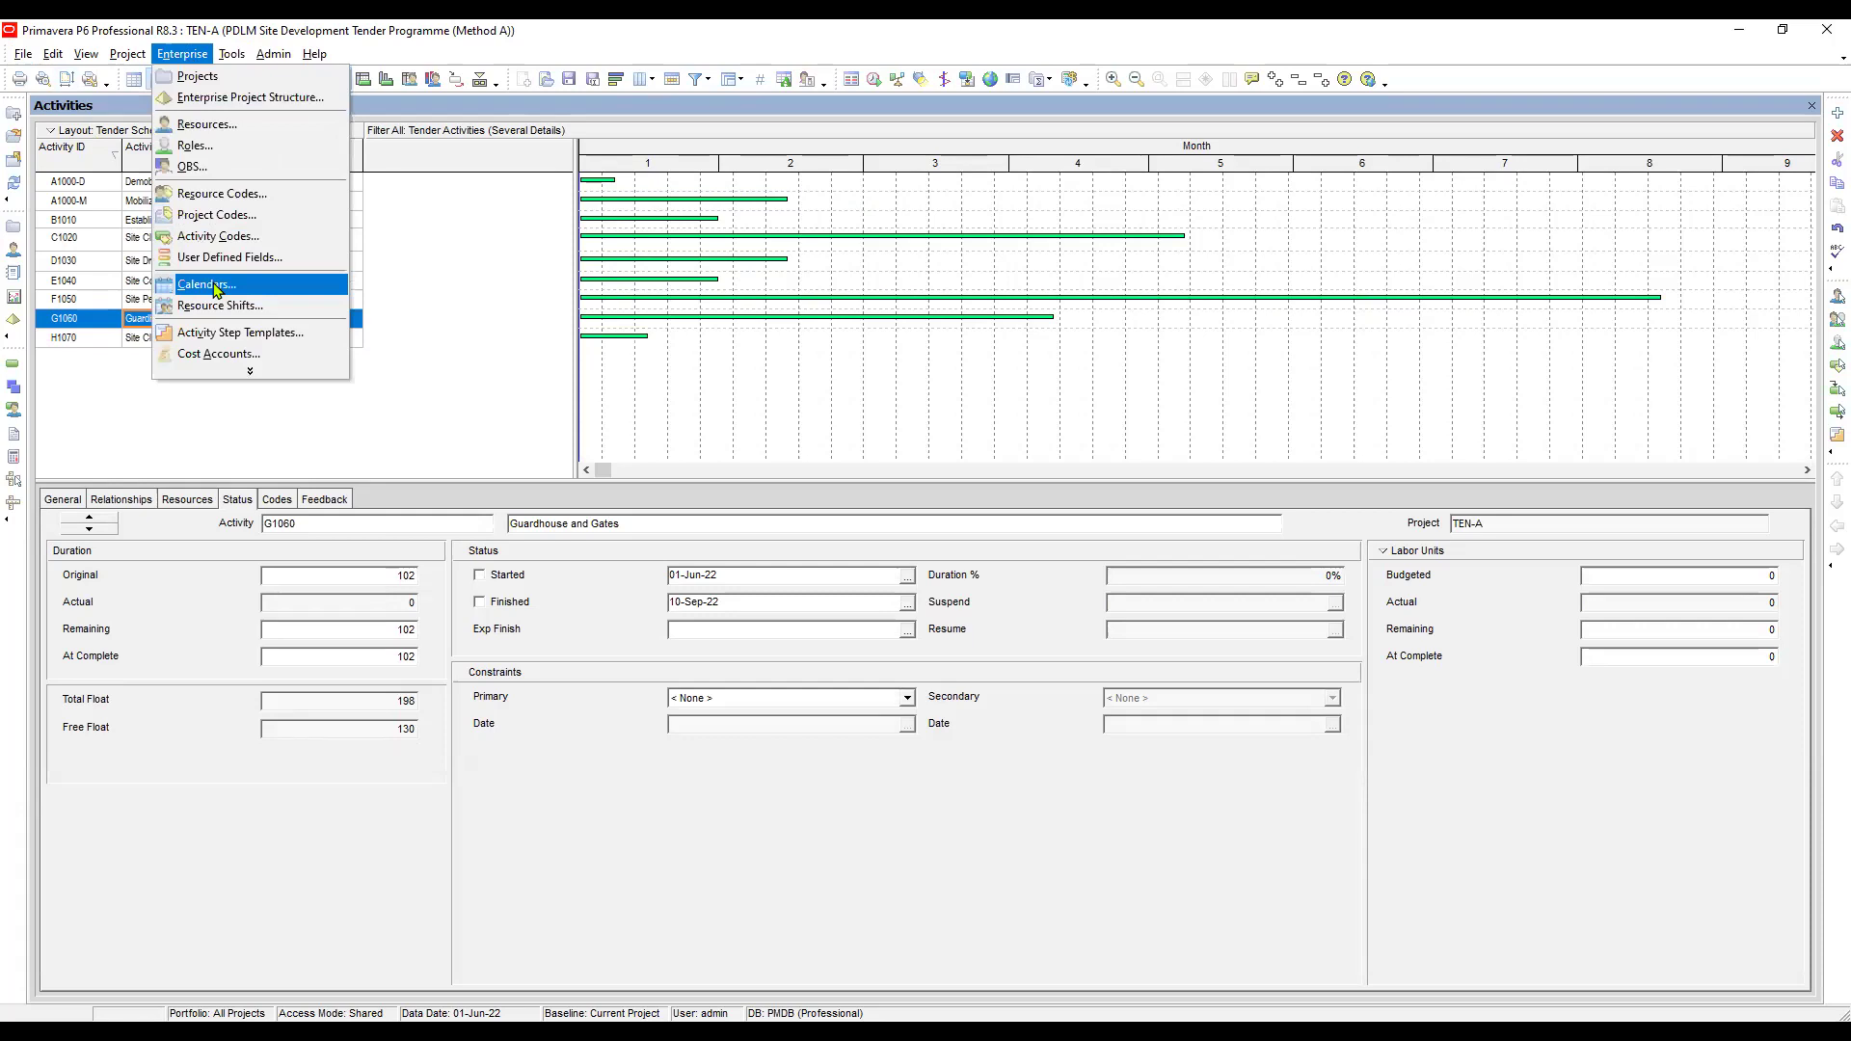
left_click(216, 287)
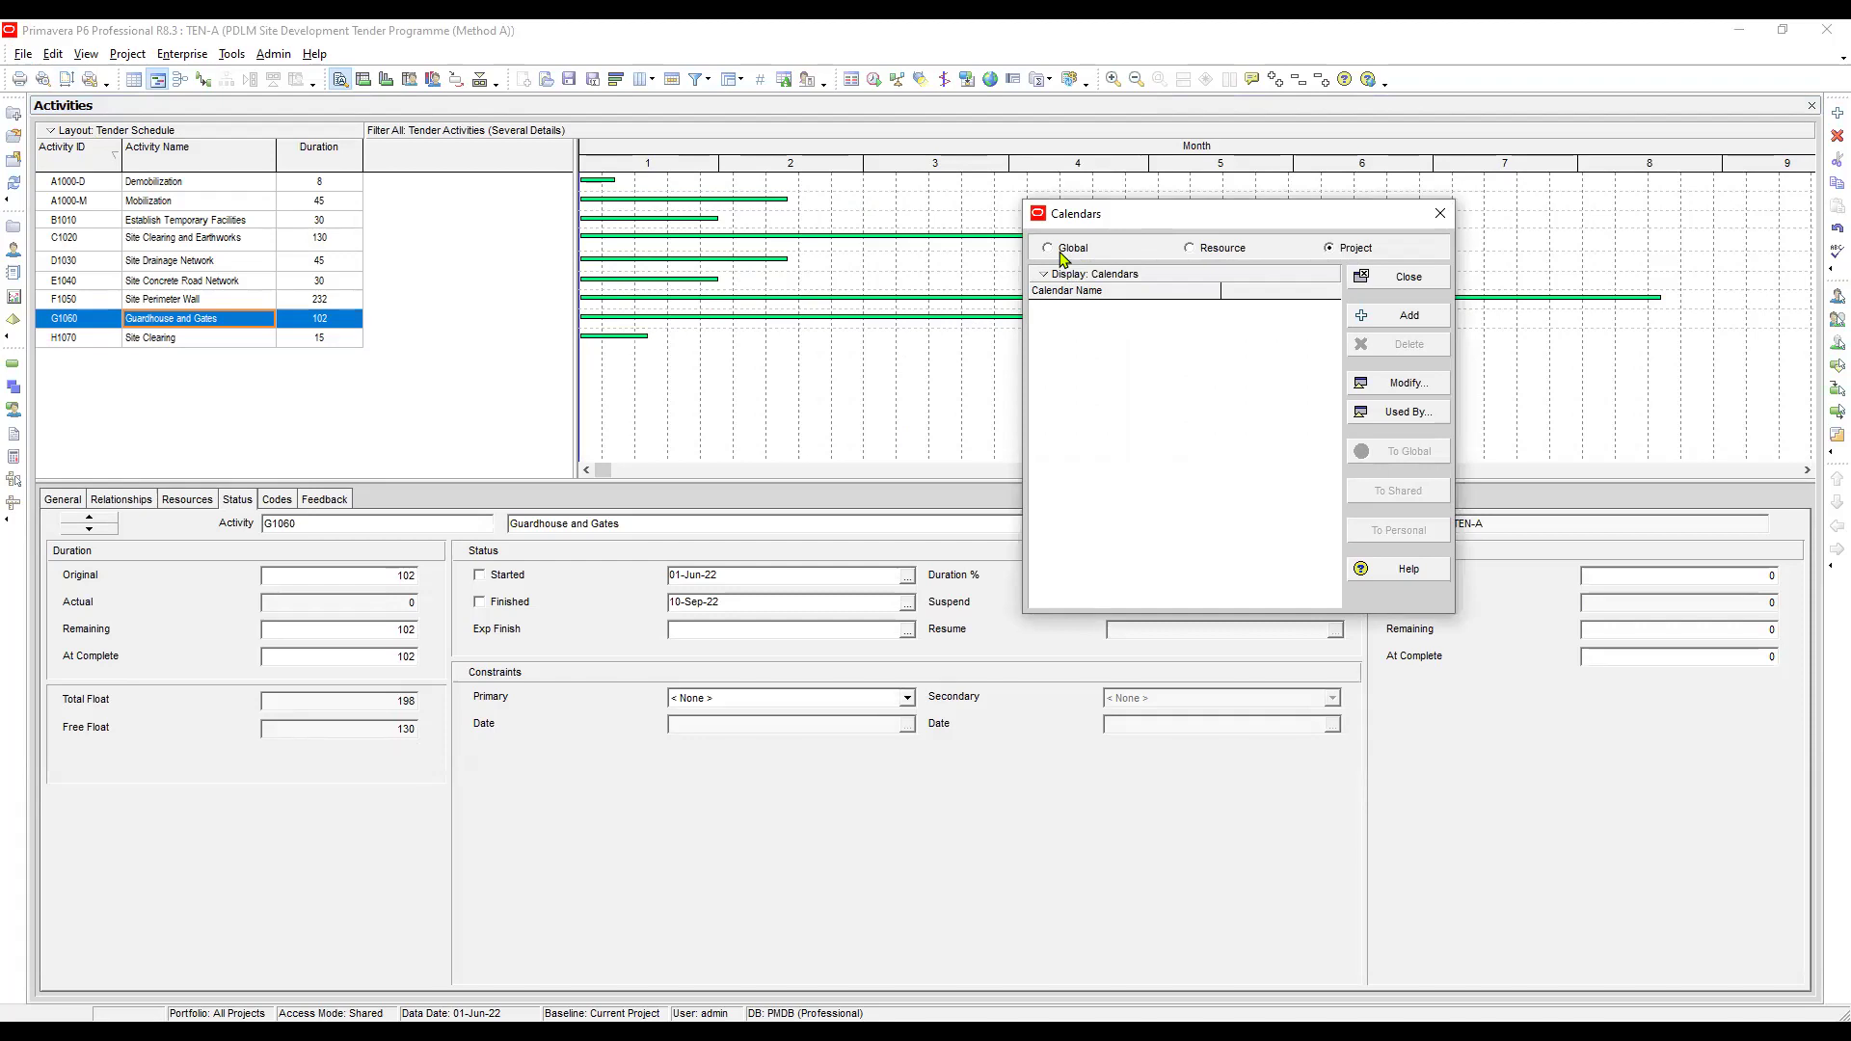
left_click(1331, 249)
left_click(1410, 321)
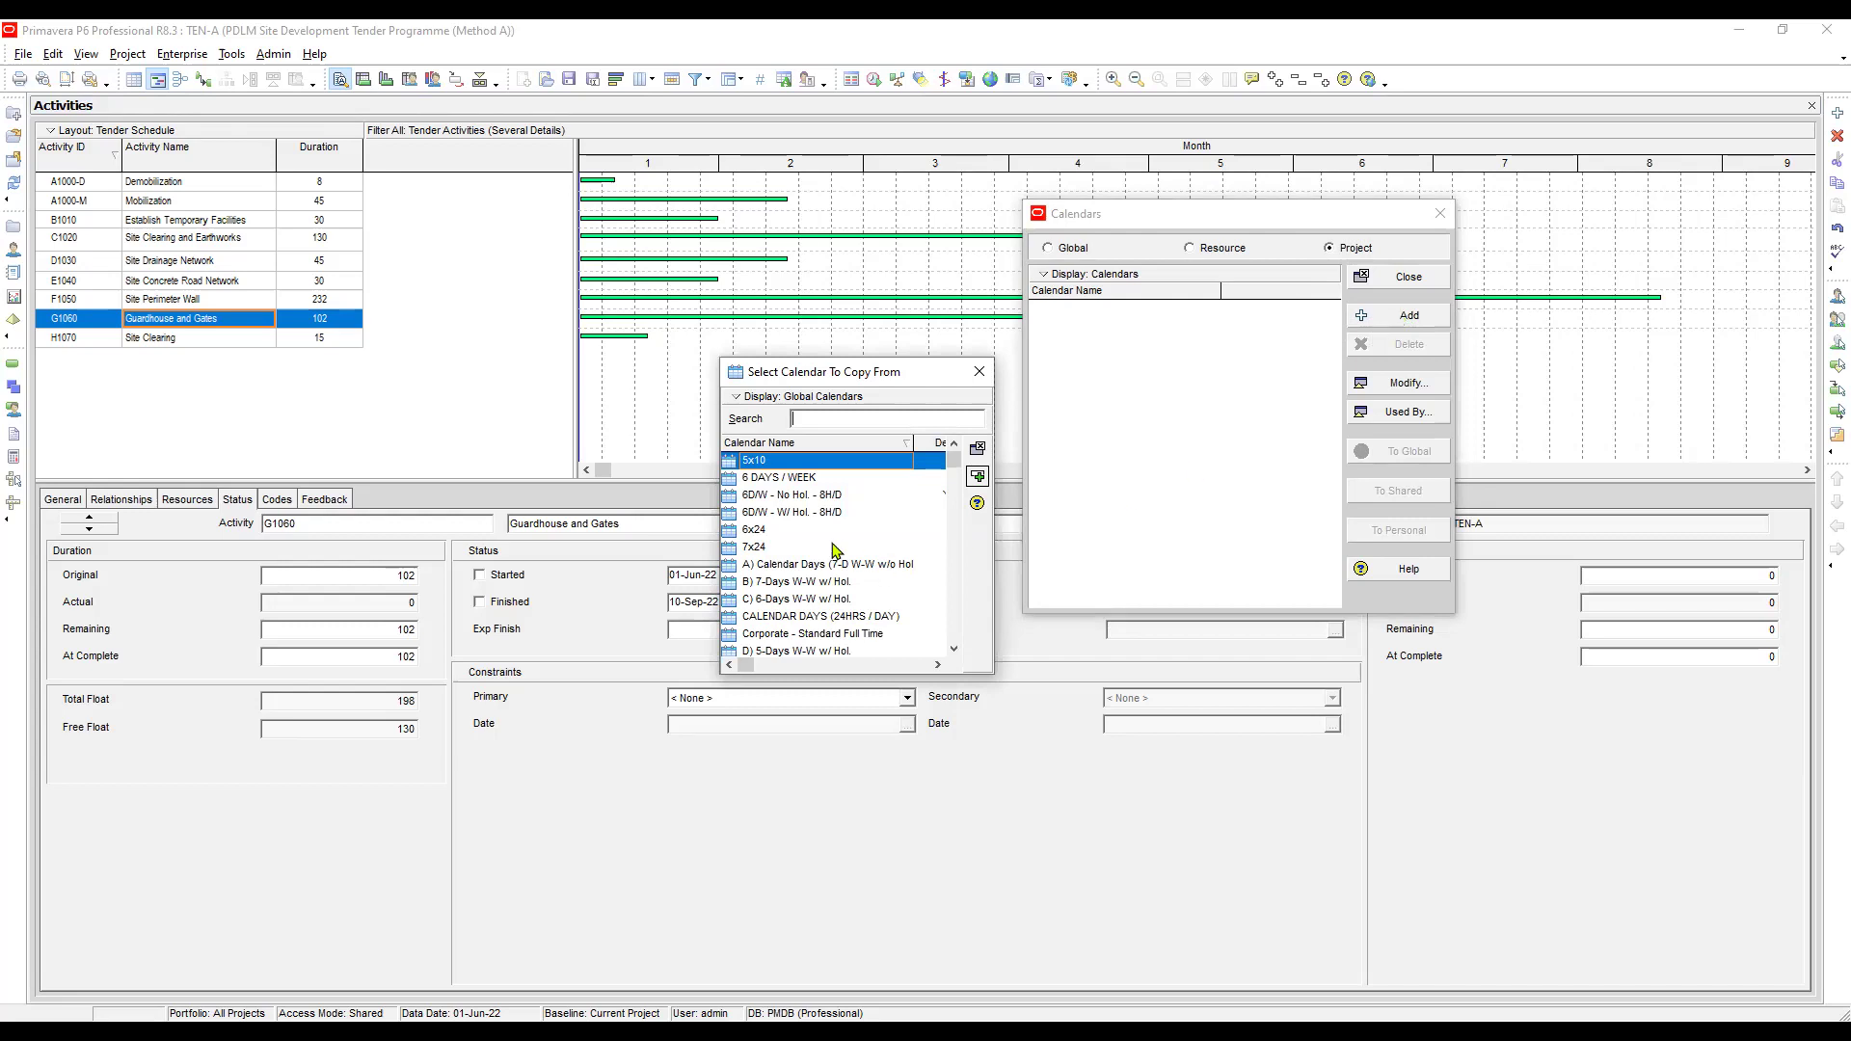
left_click(815, 568)
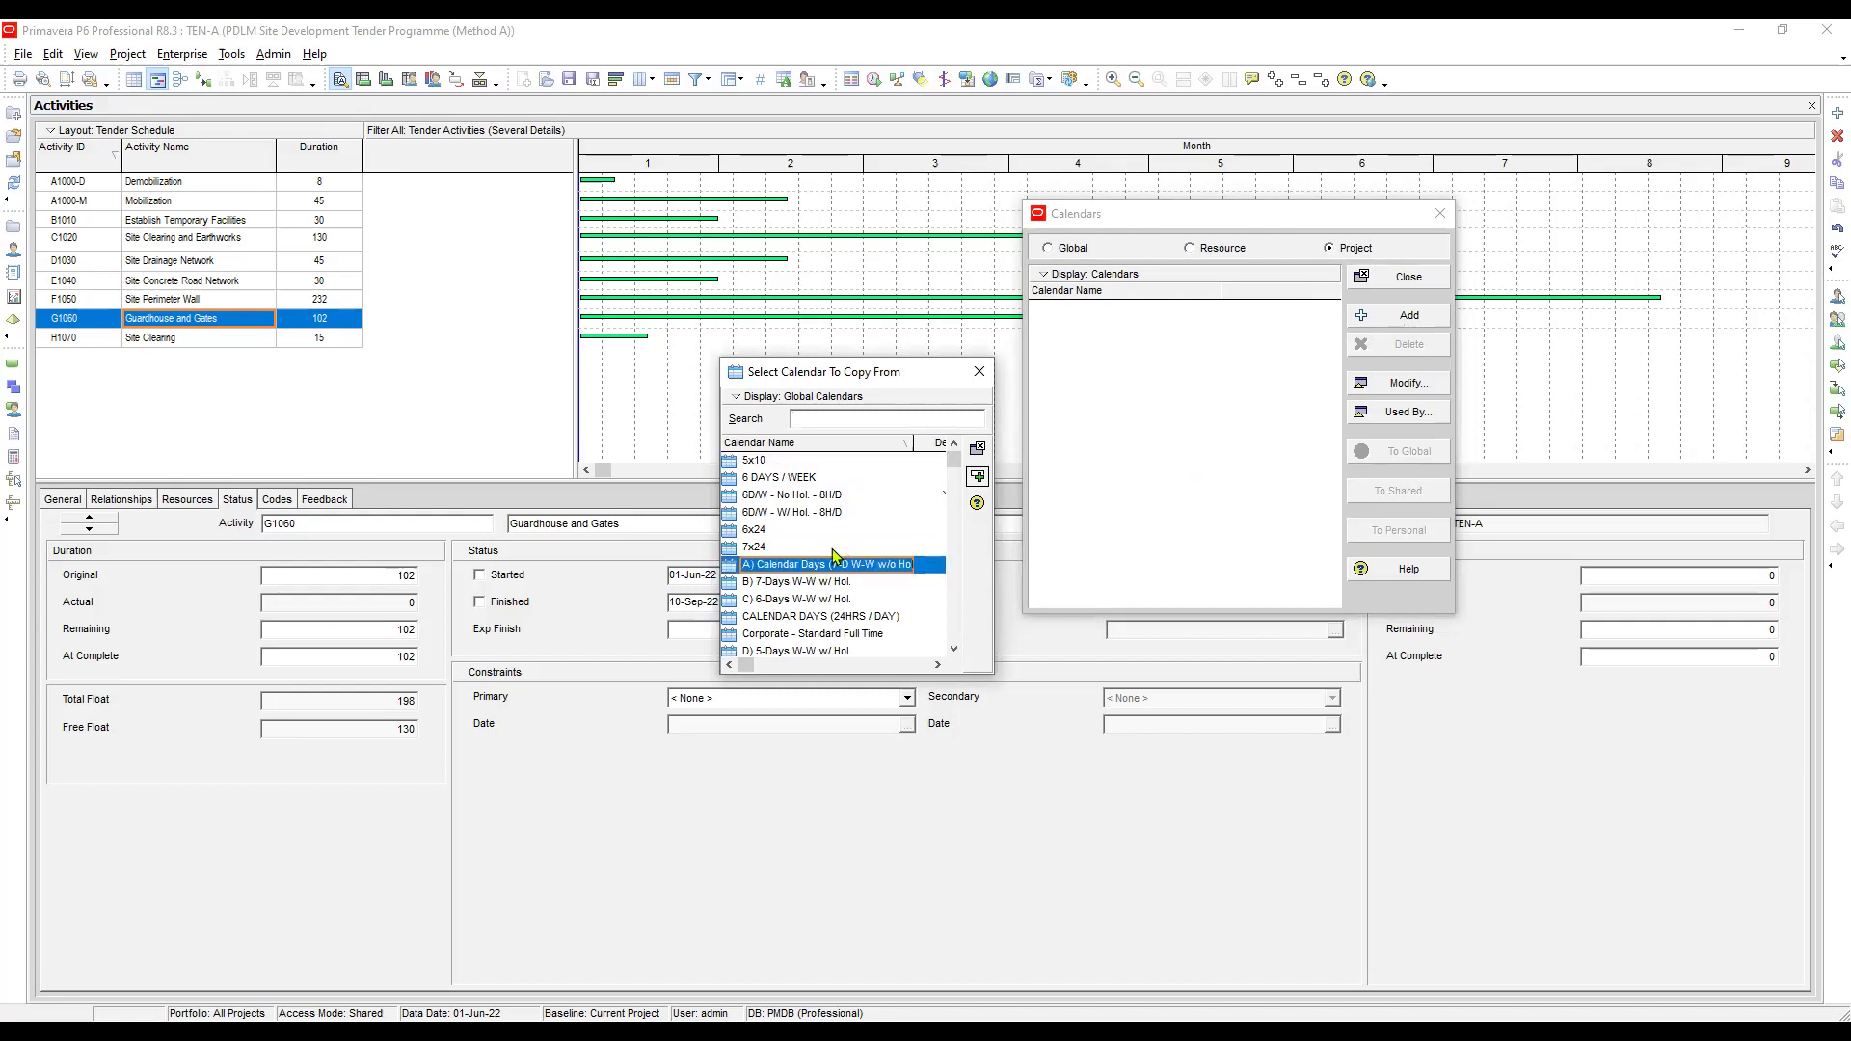
left_click(831, 547)
left_click(821, 566)
left_click_drag(915, 443, 932, 444)
double_click(923, 567)
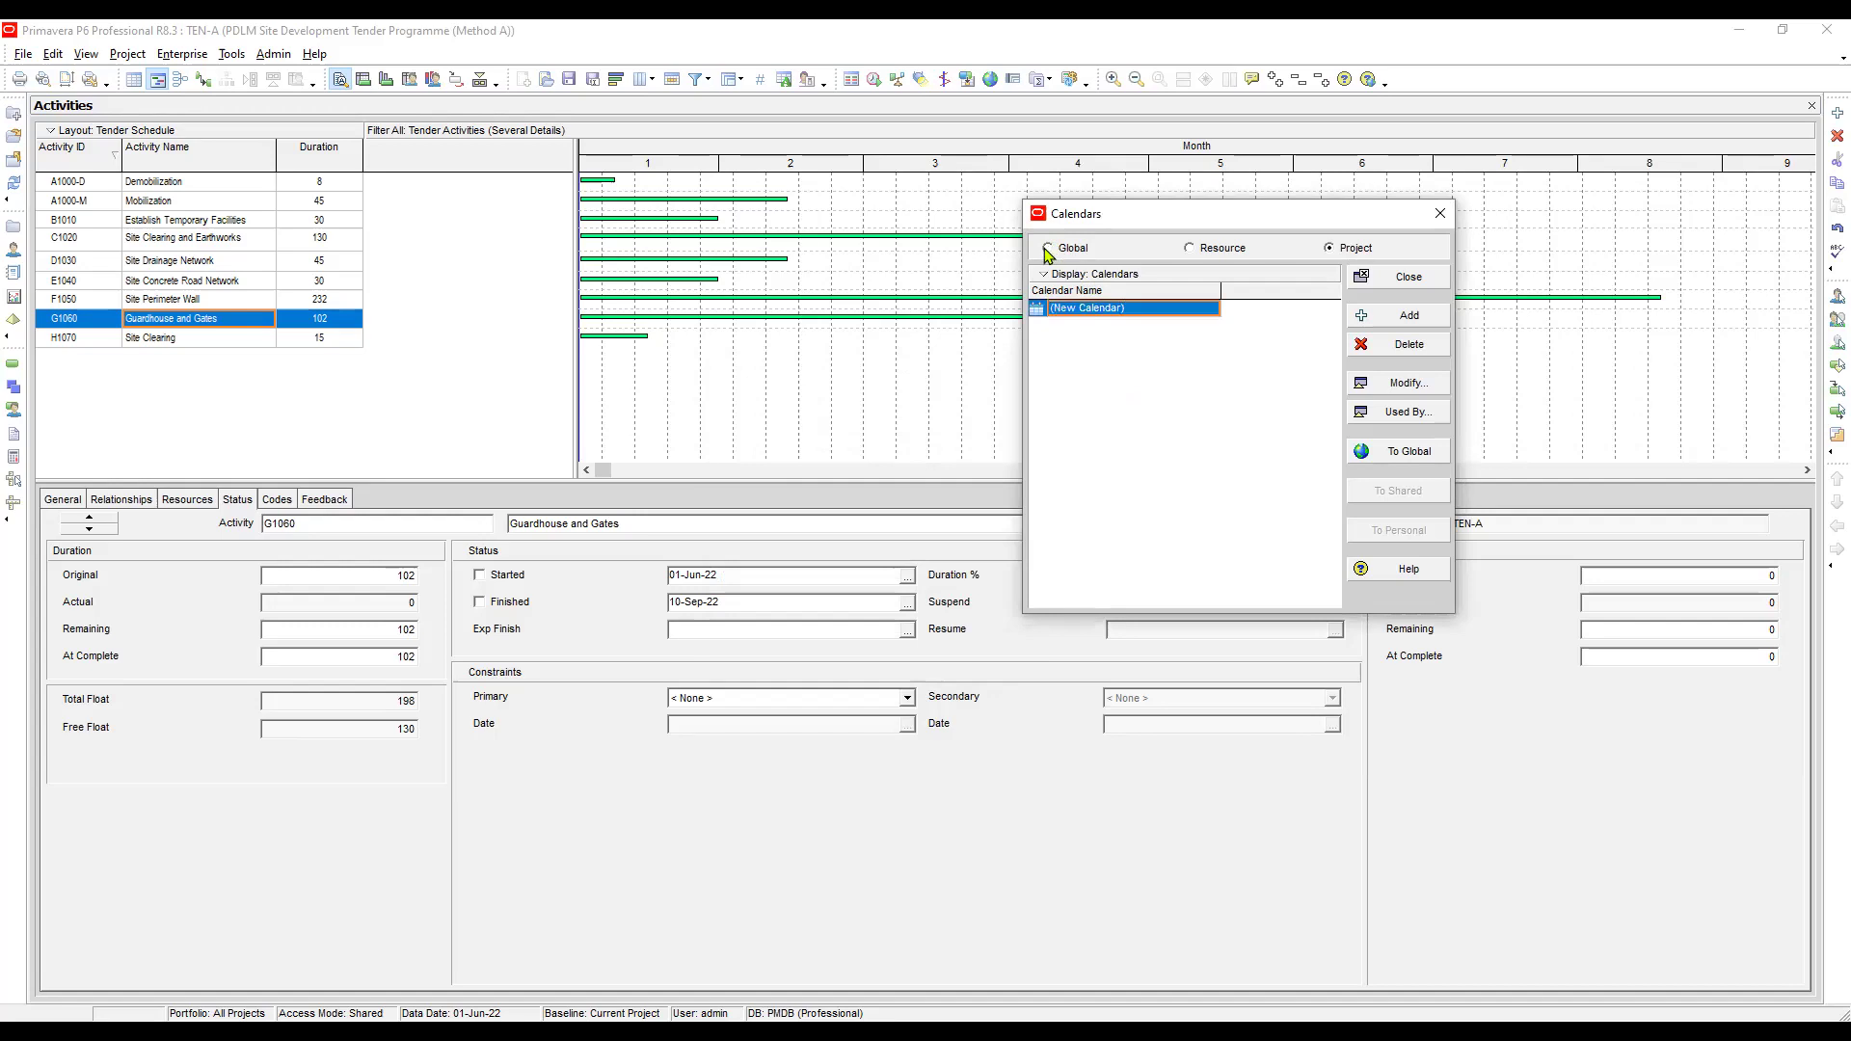
Copy the name of the global calendar A) Calendar Days (7-D W-W w/o Hol.) and paste it as the new project calendar's name
left_click(1051, 249)
left_click(1132, 415)
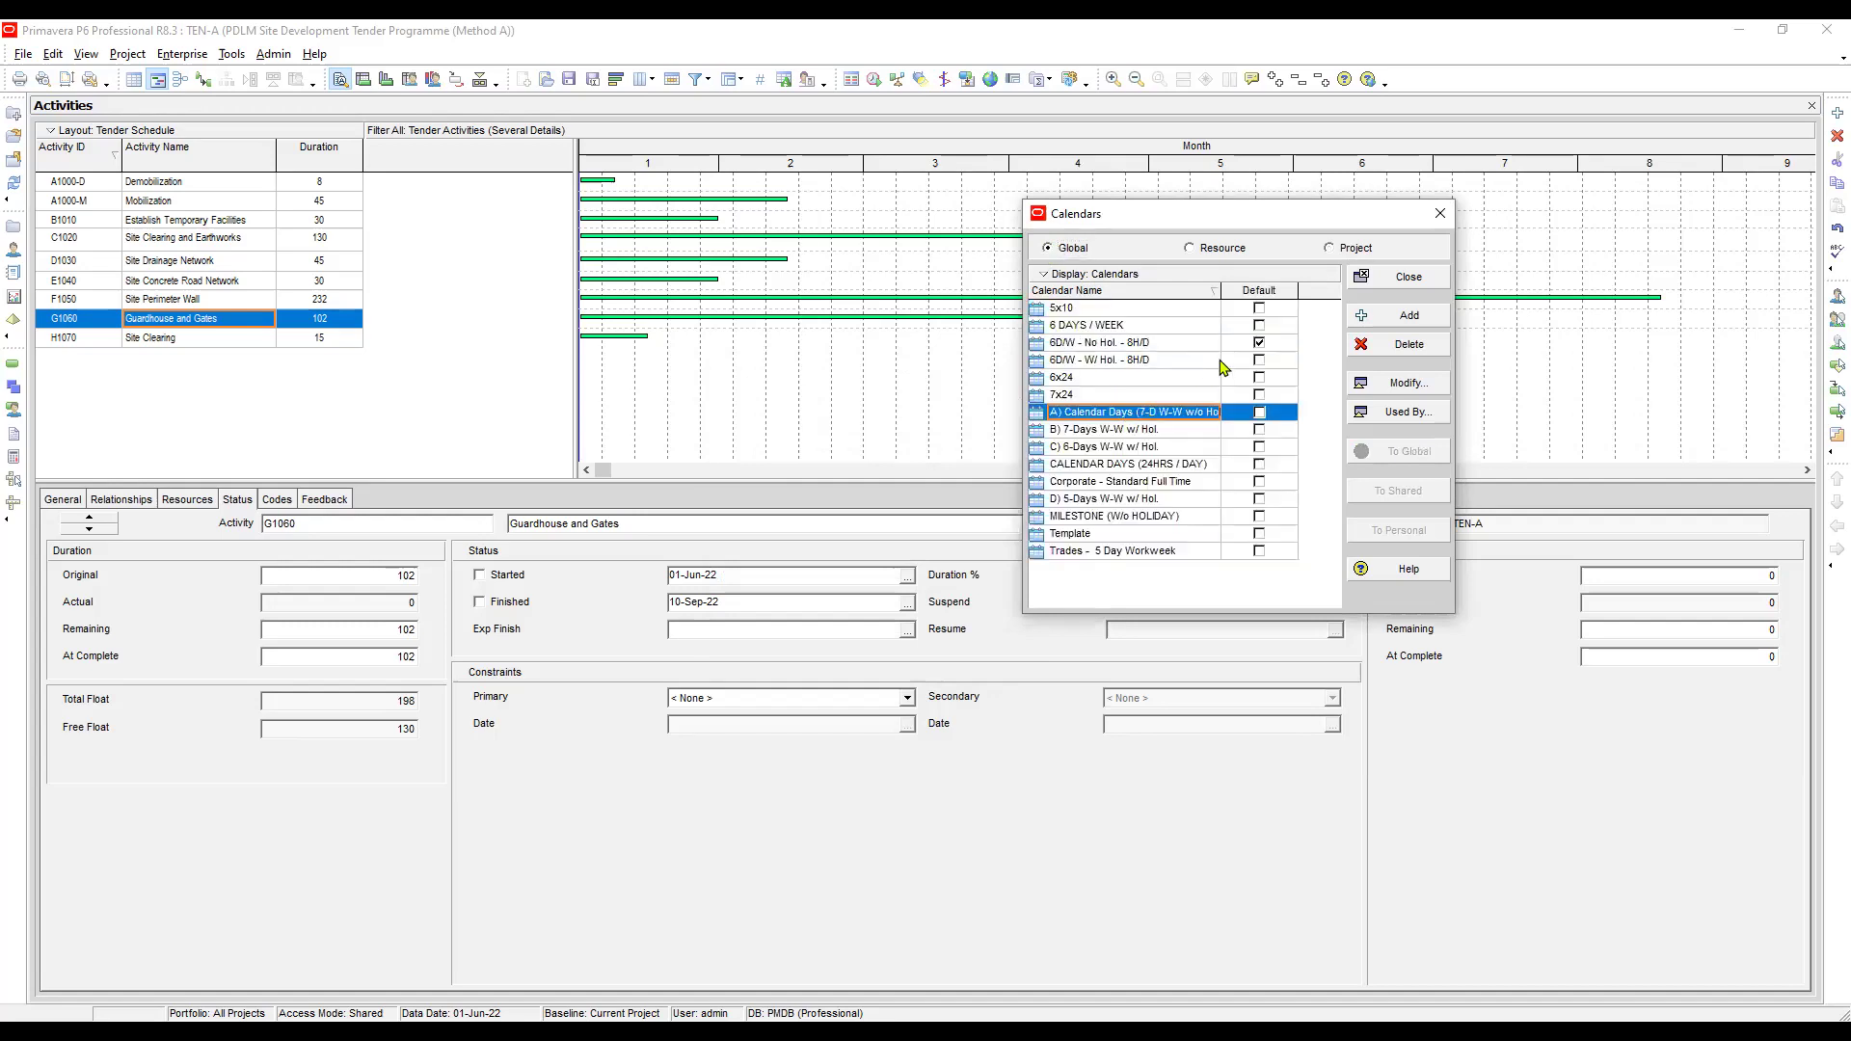
left_click_drag(1223, 290, 1271, 290)
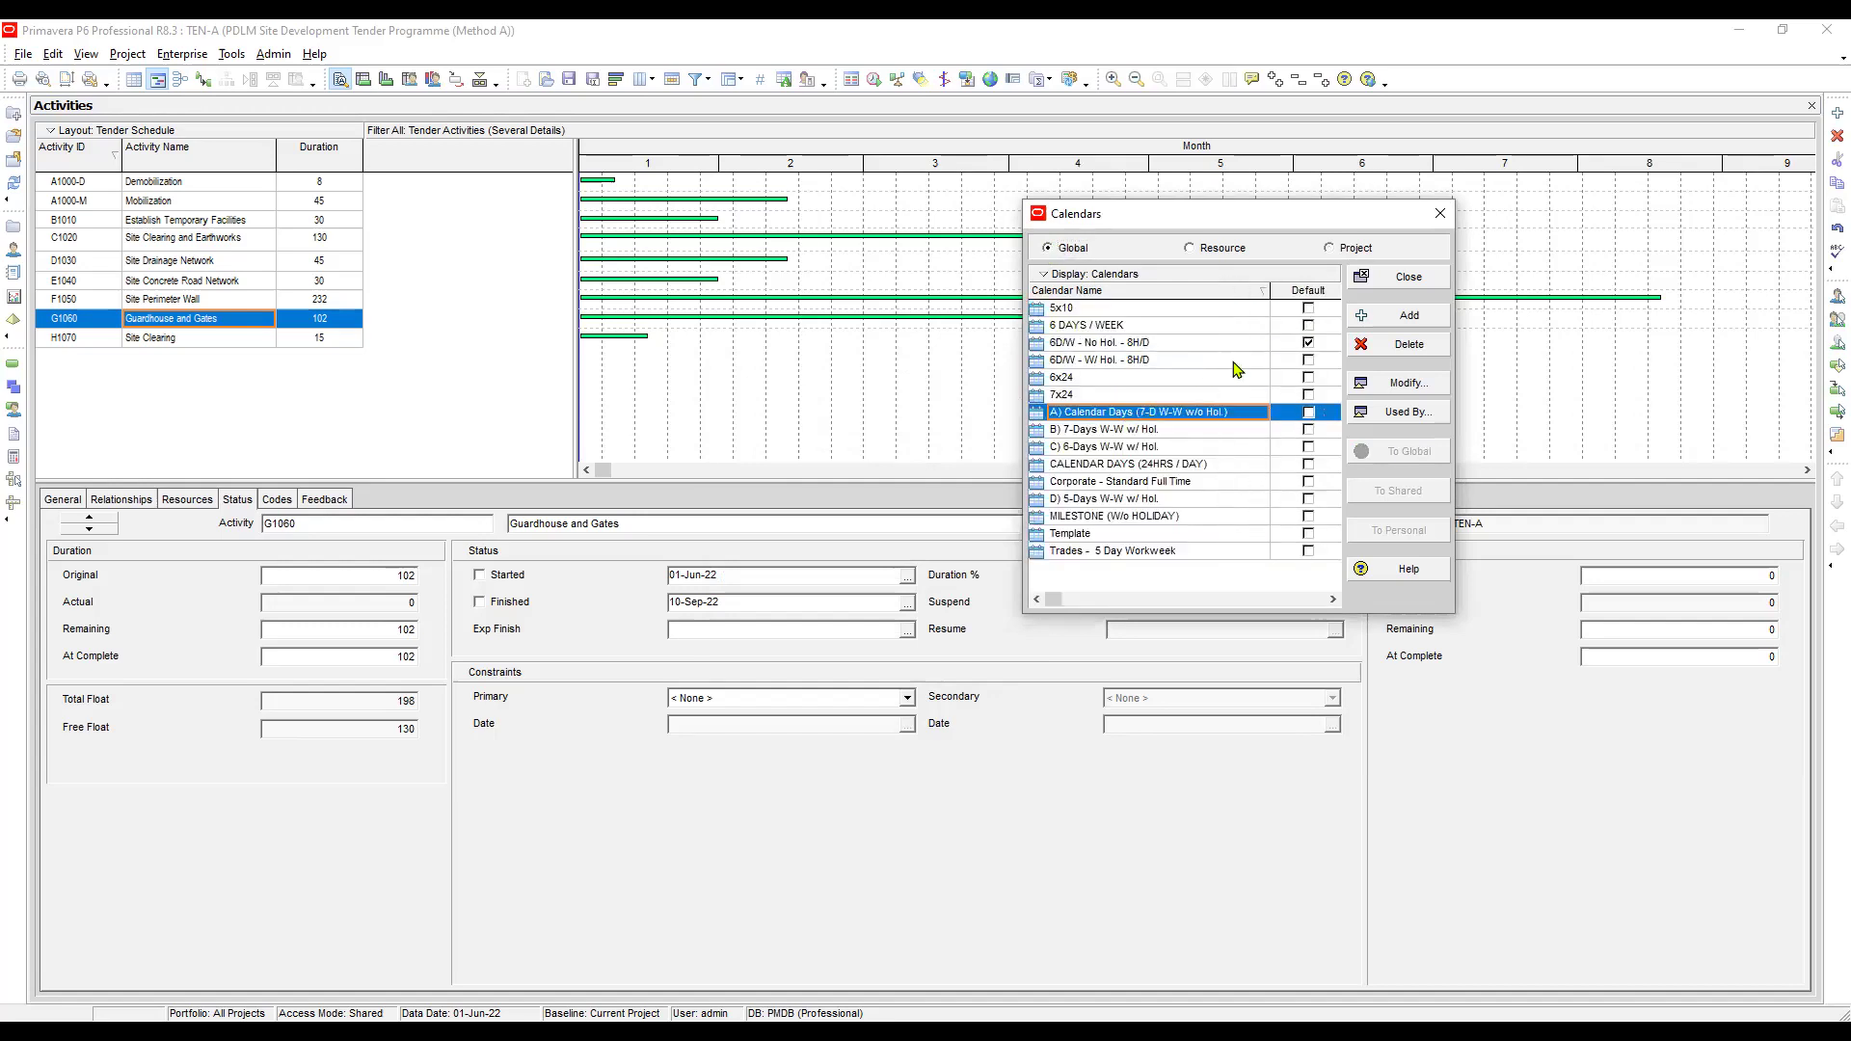
left_click(1231, 413)
key("ctrl+c")
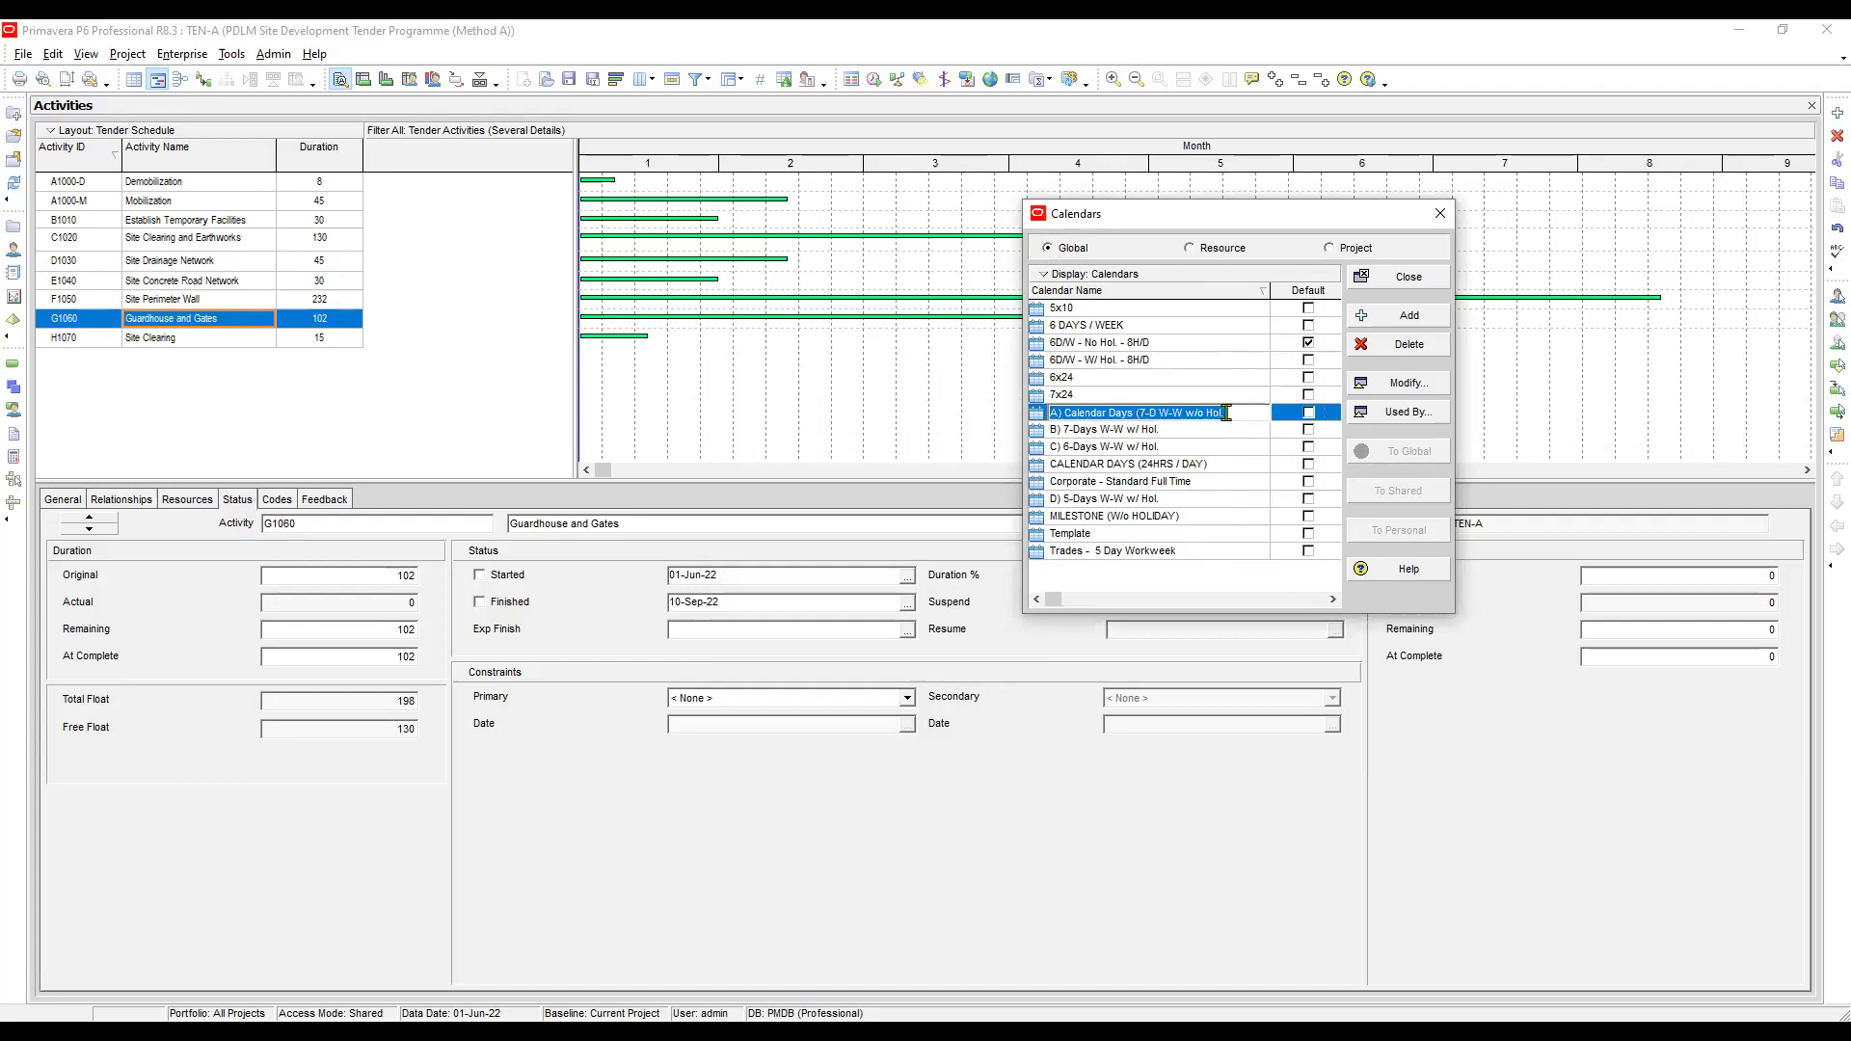
left_click(1333, 248)
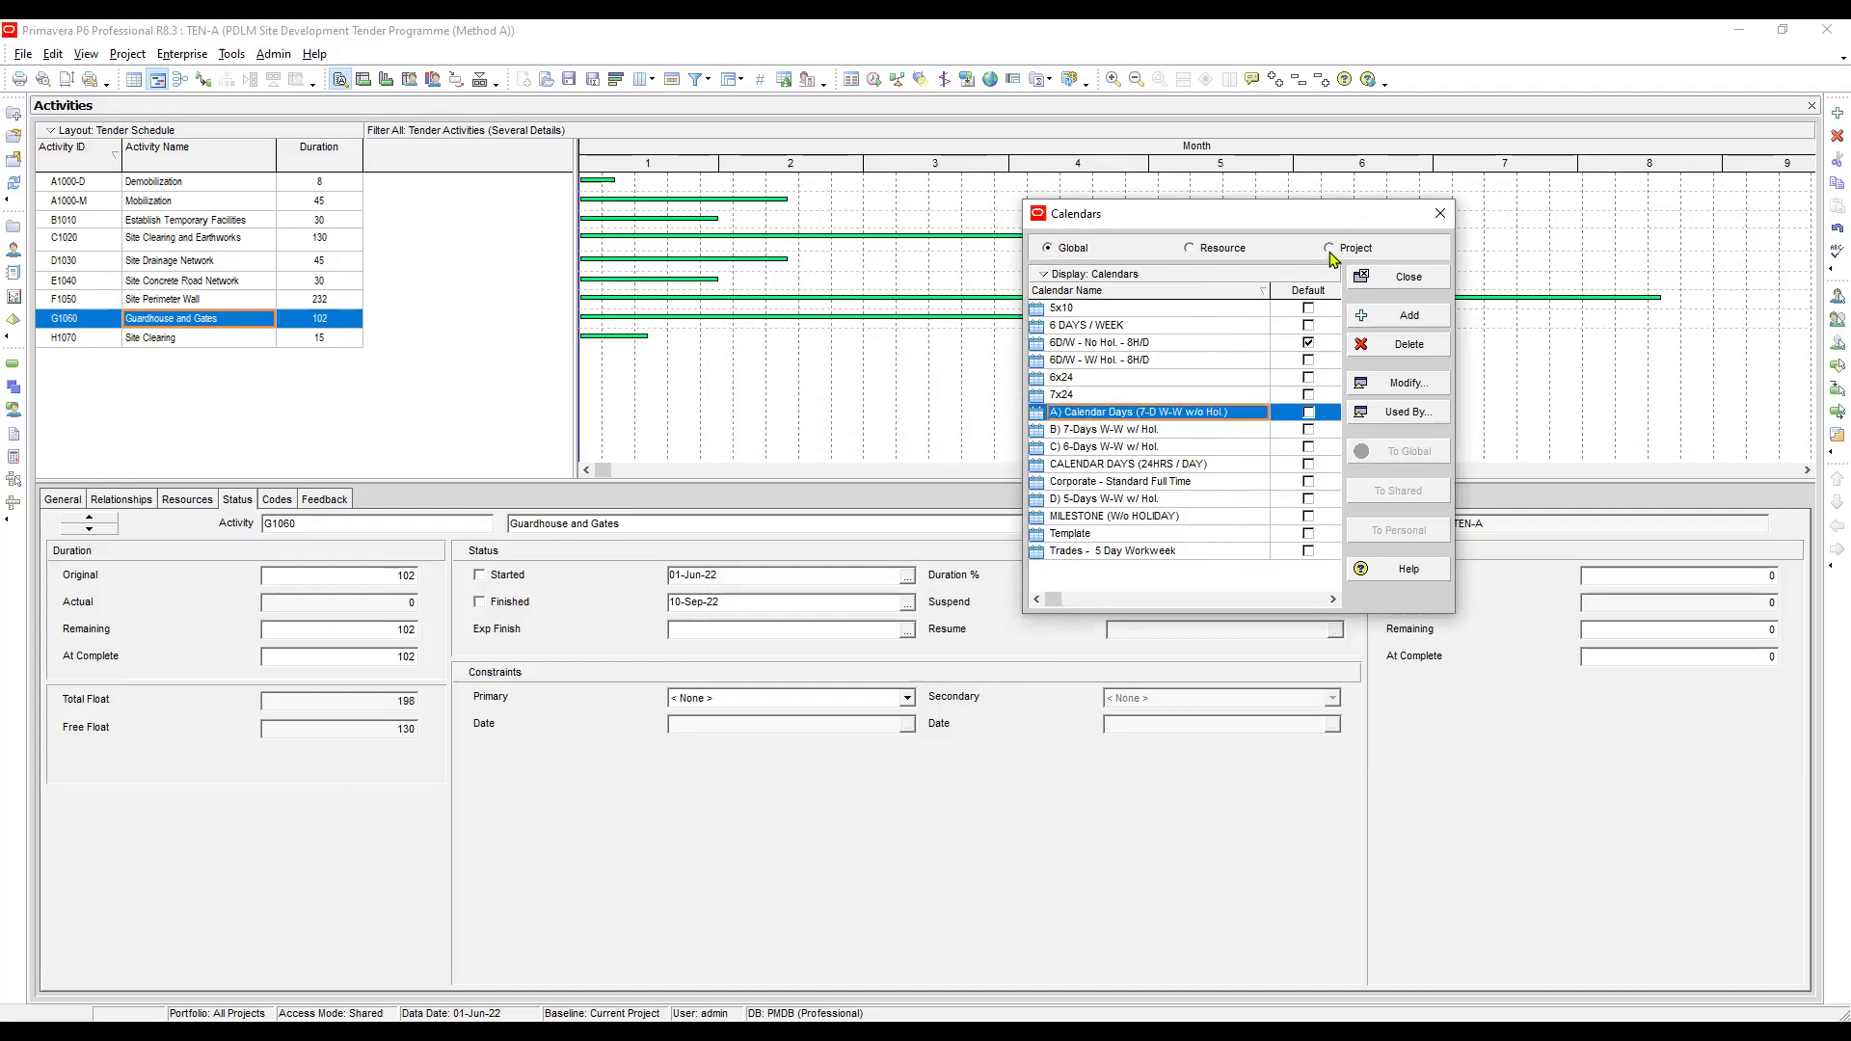
left_click(1332, 248)
left_click(1149, 310)
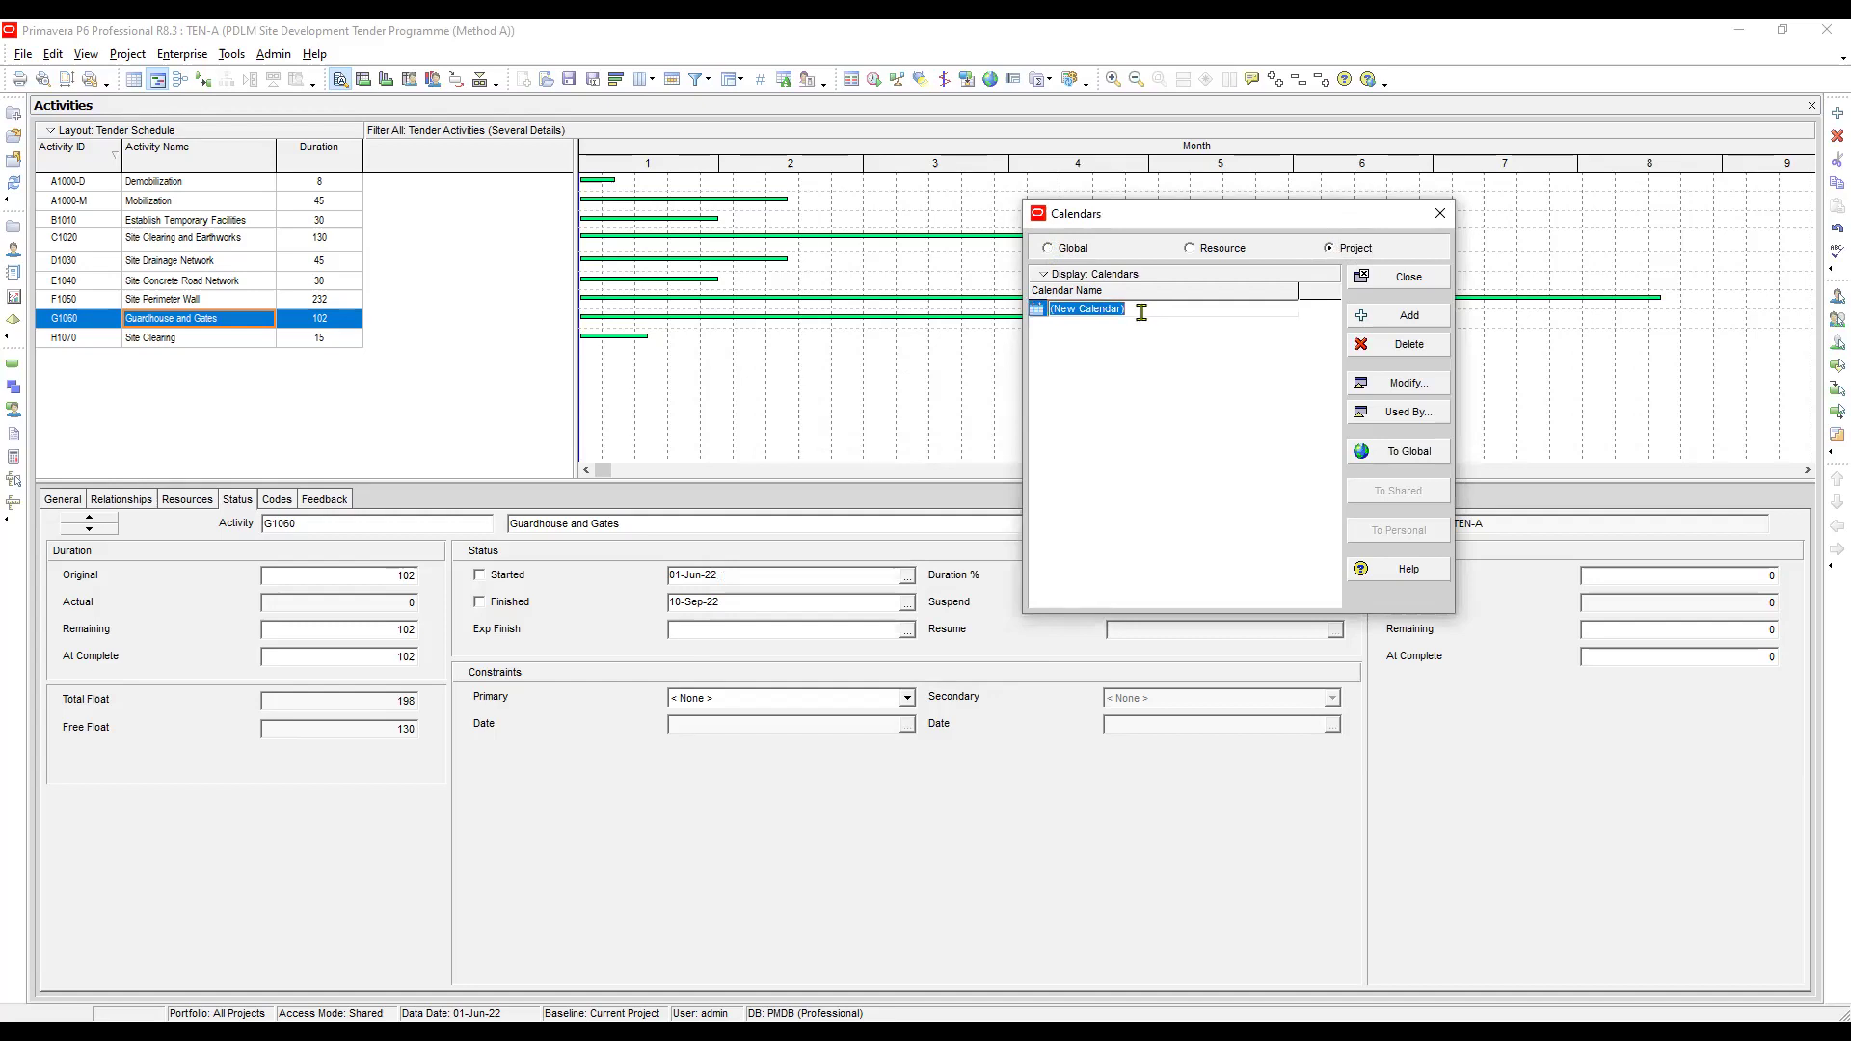
key("ctrl+v")
left_click(1159, 341)
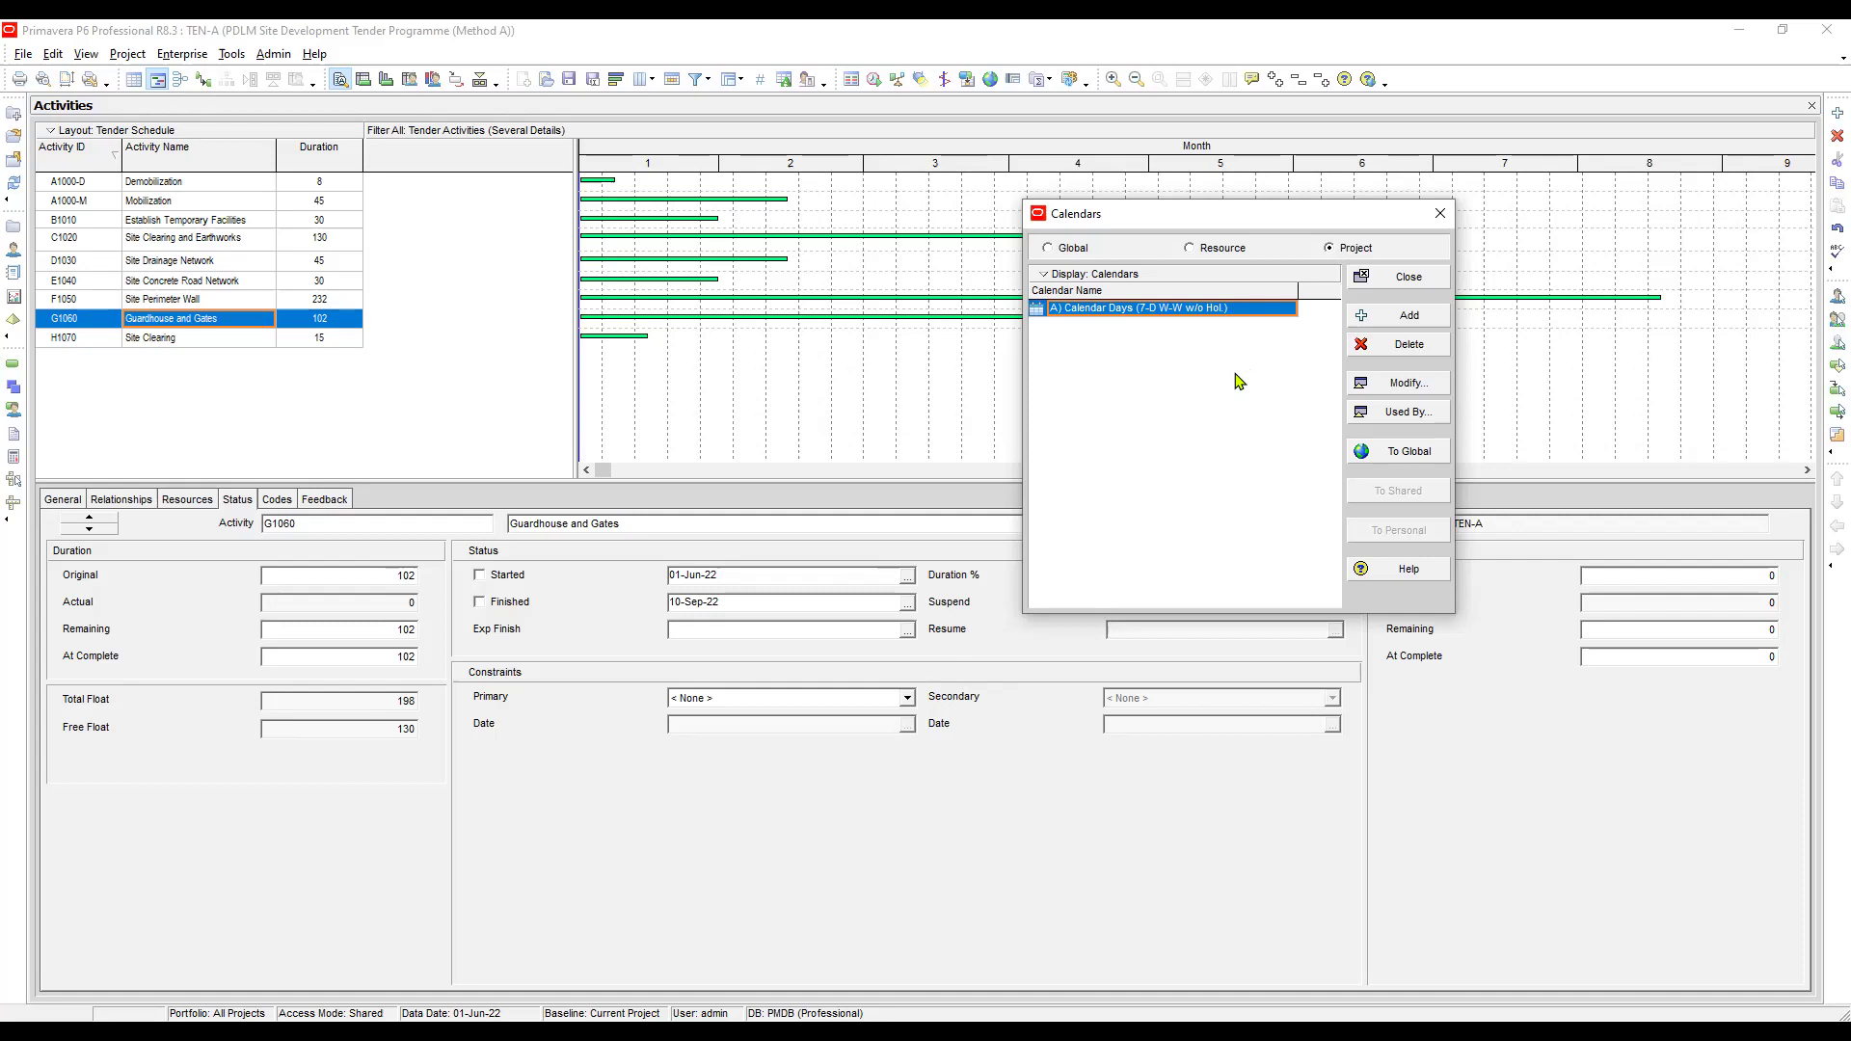
Open the project calendar A) Calendar Days (7-D W-W w/o Hol.) for modification and check its work hours per time period
left_click(1398, 384)
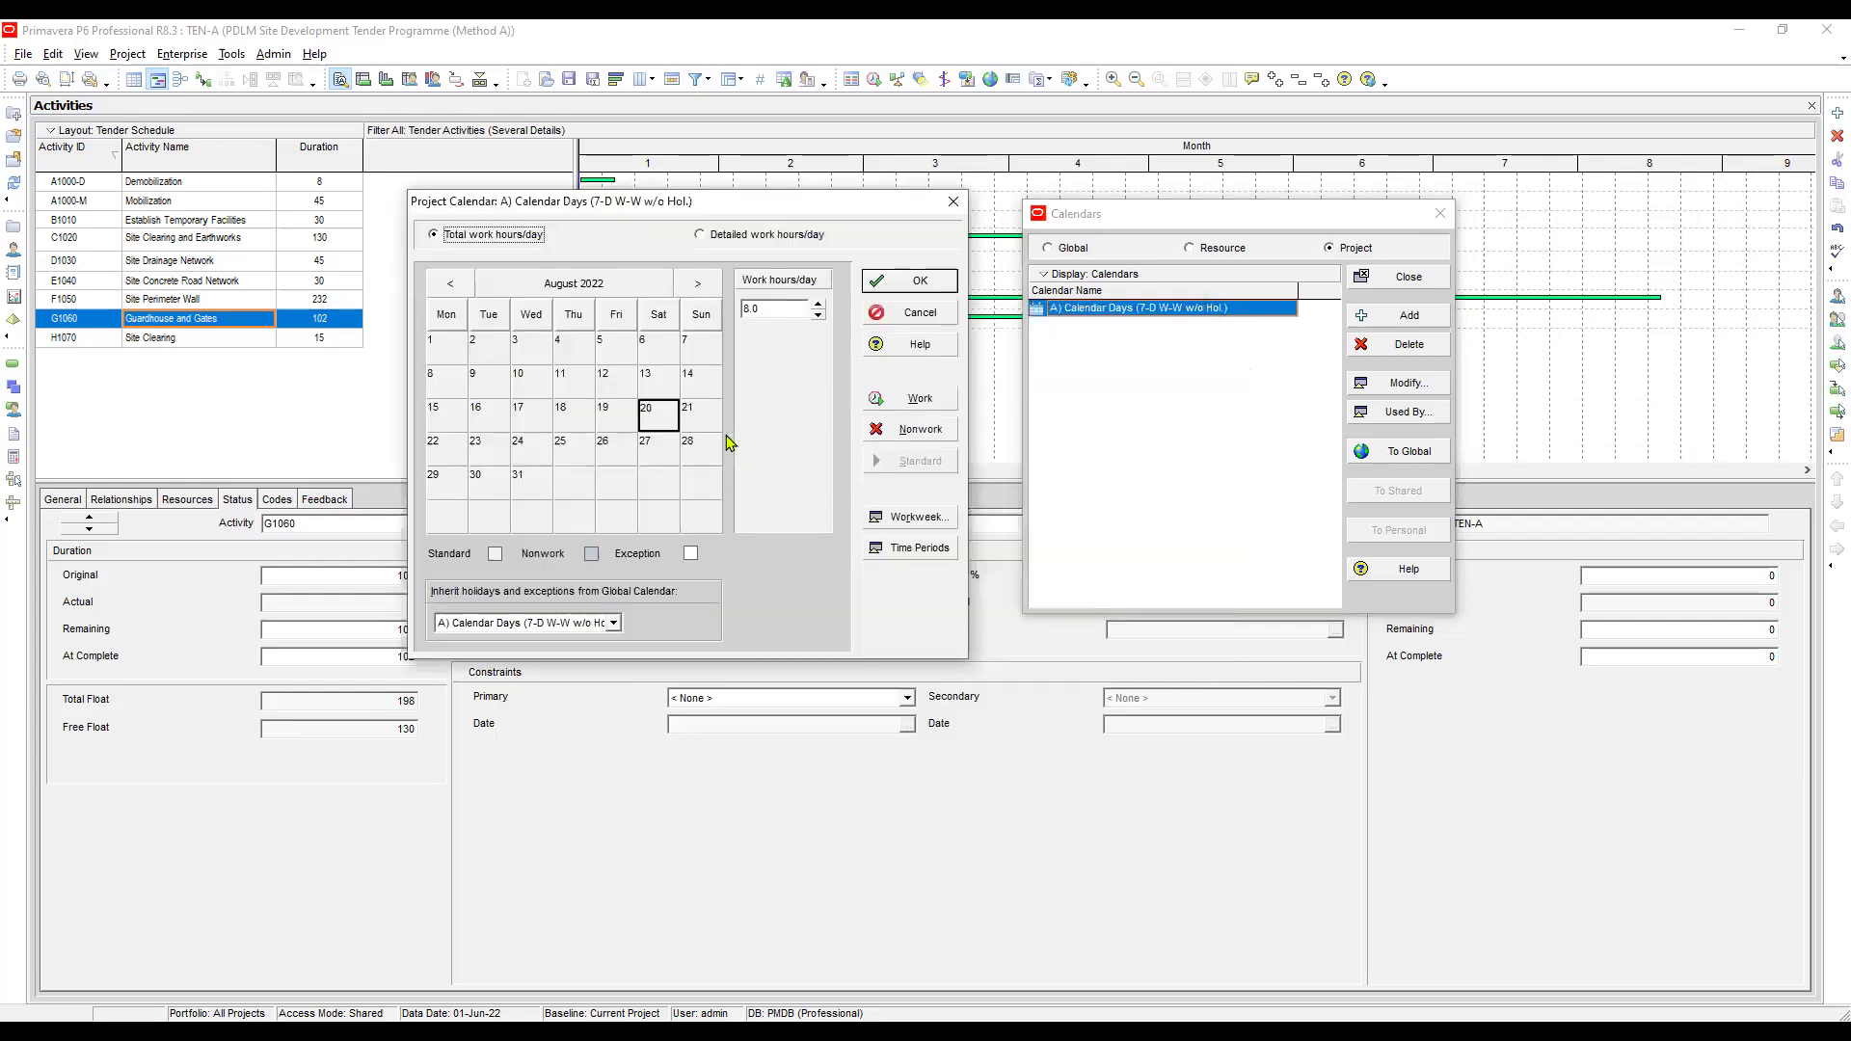
left_click(931, 552)
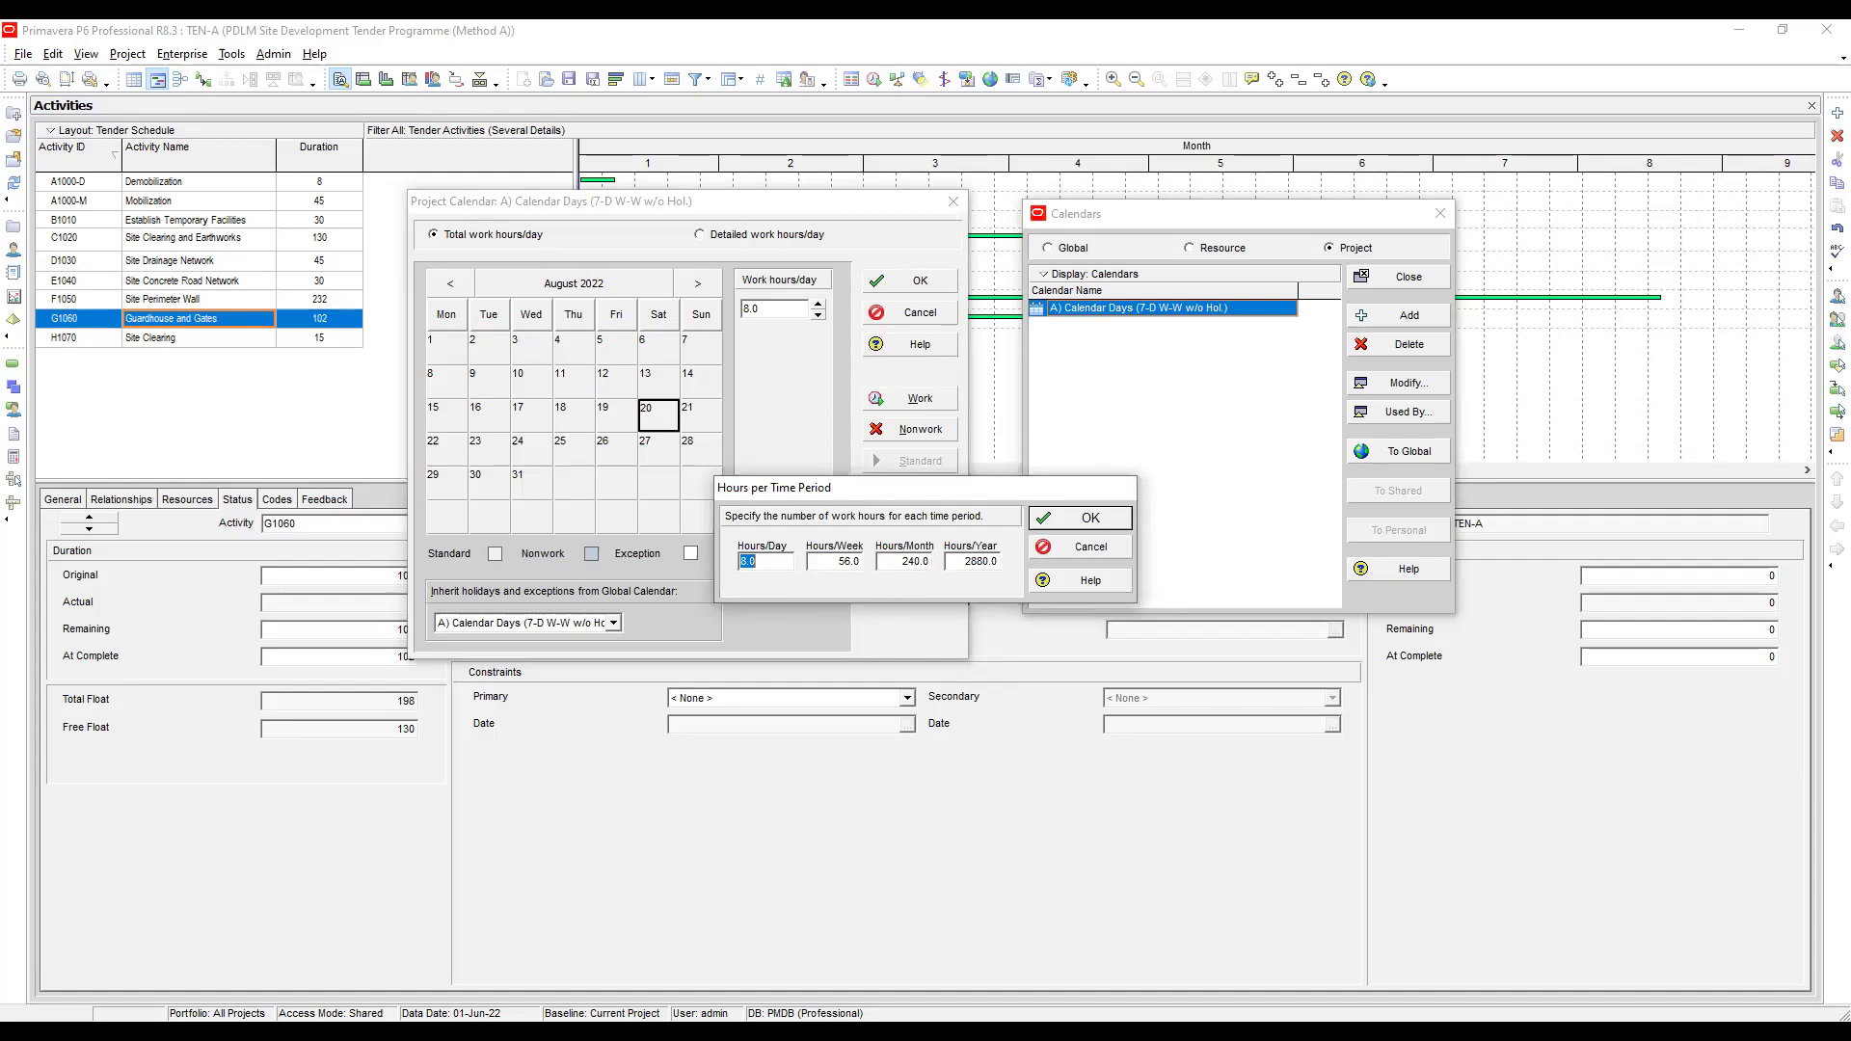
left_click(921, 560)
left_click(971, 563)
left_click(1099, 521)
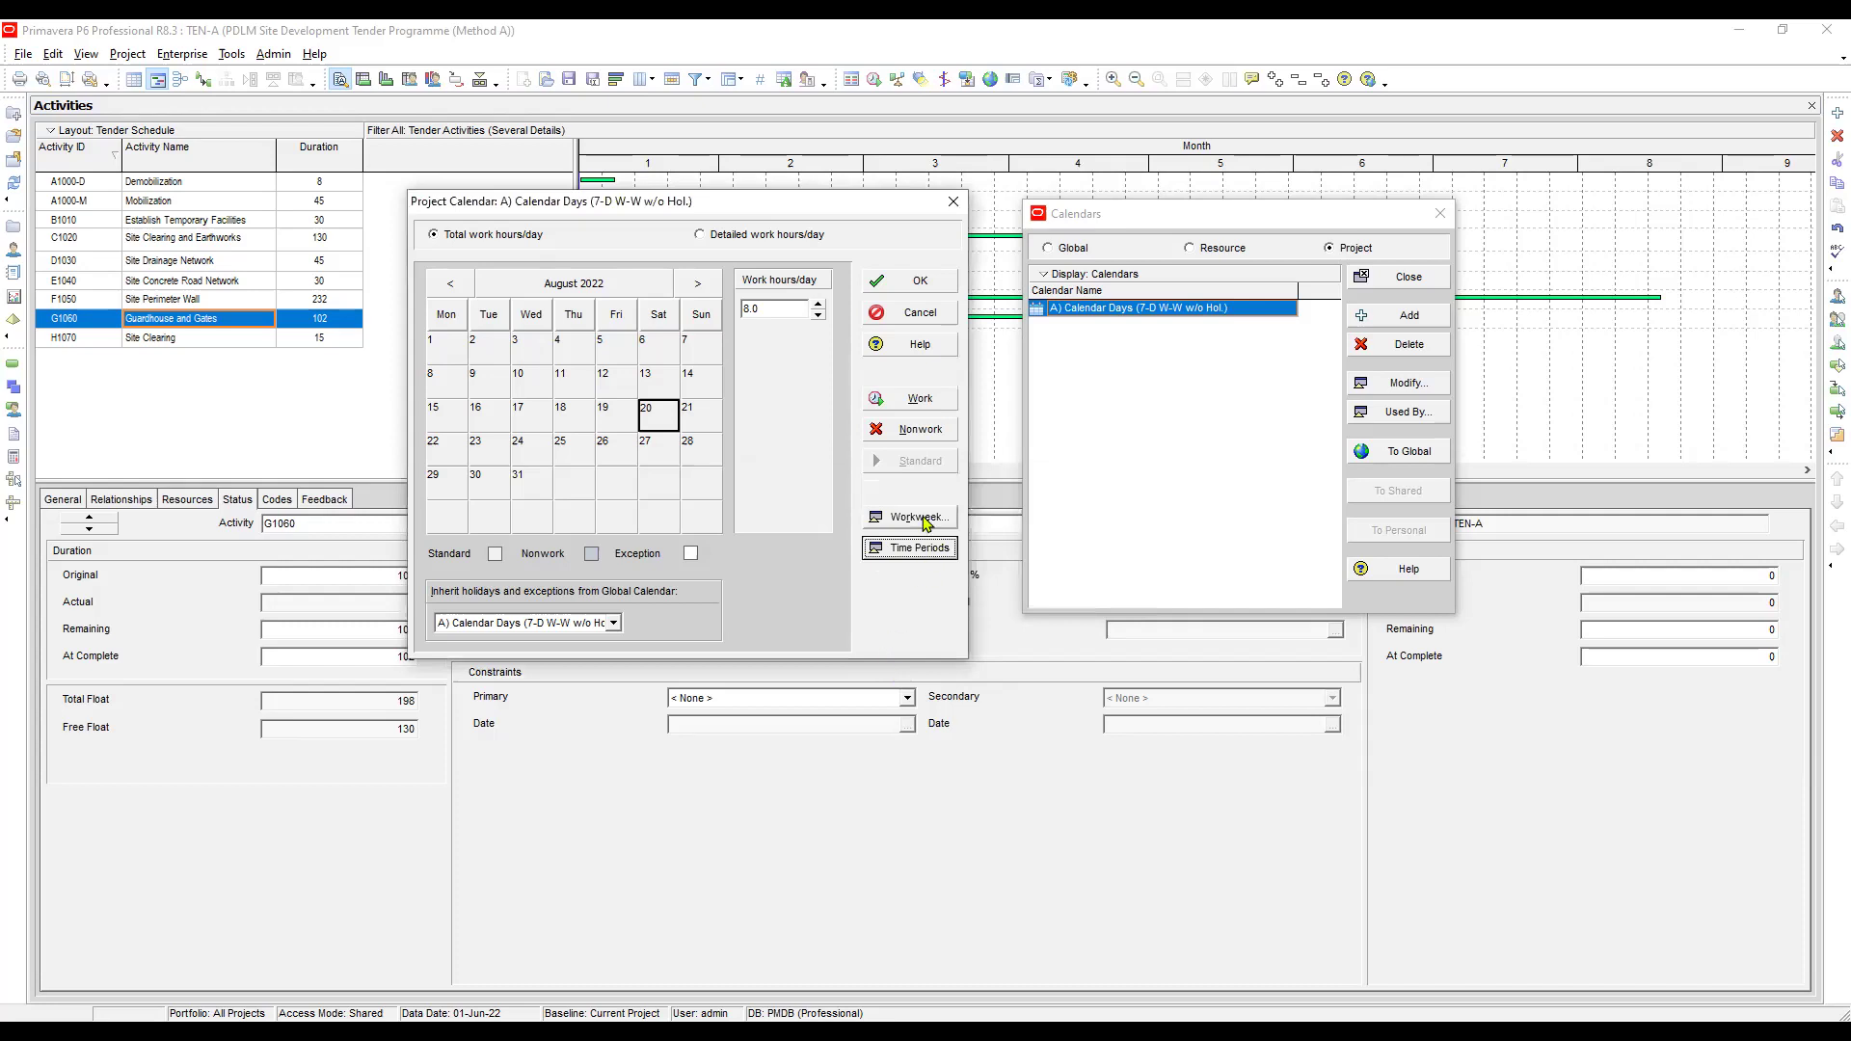
Check the project calendar's standard work hours for each weekday, then accept and close the calendar
left_click(924, 521)
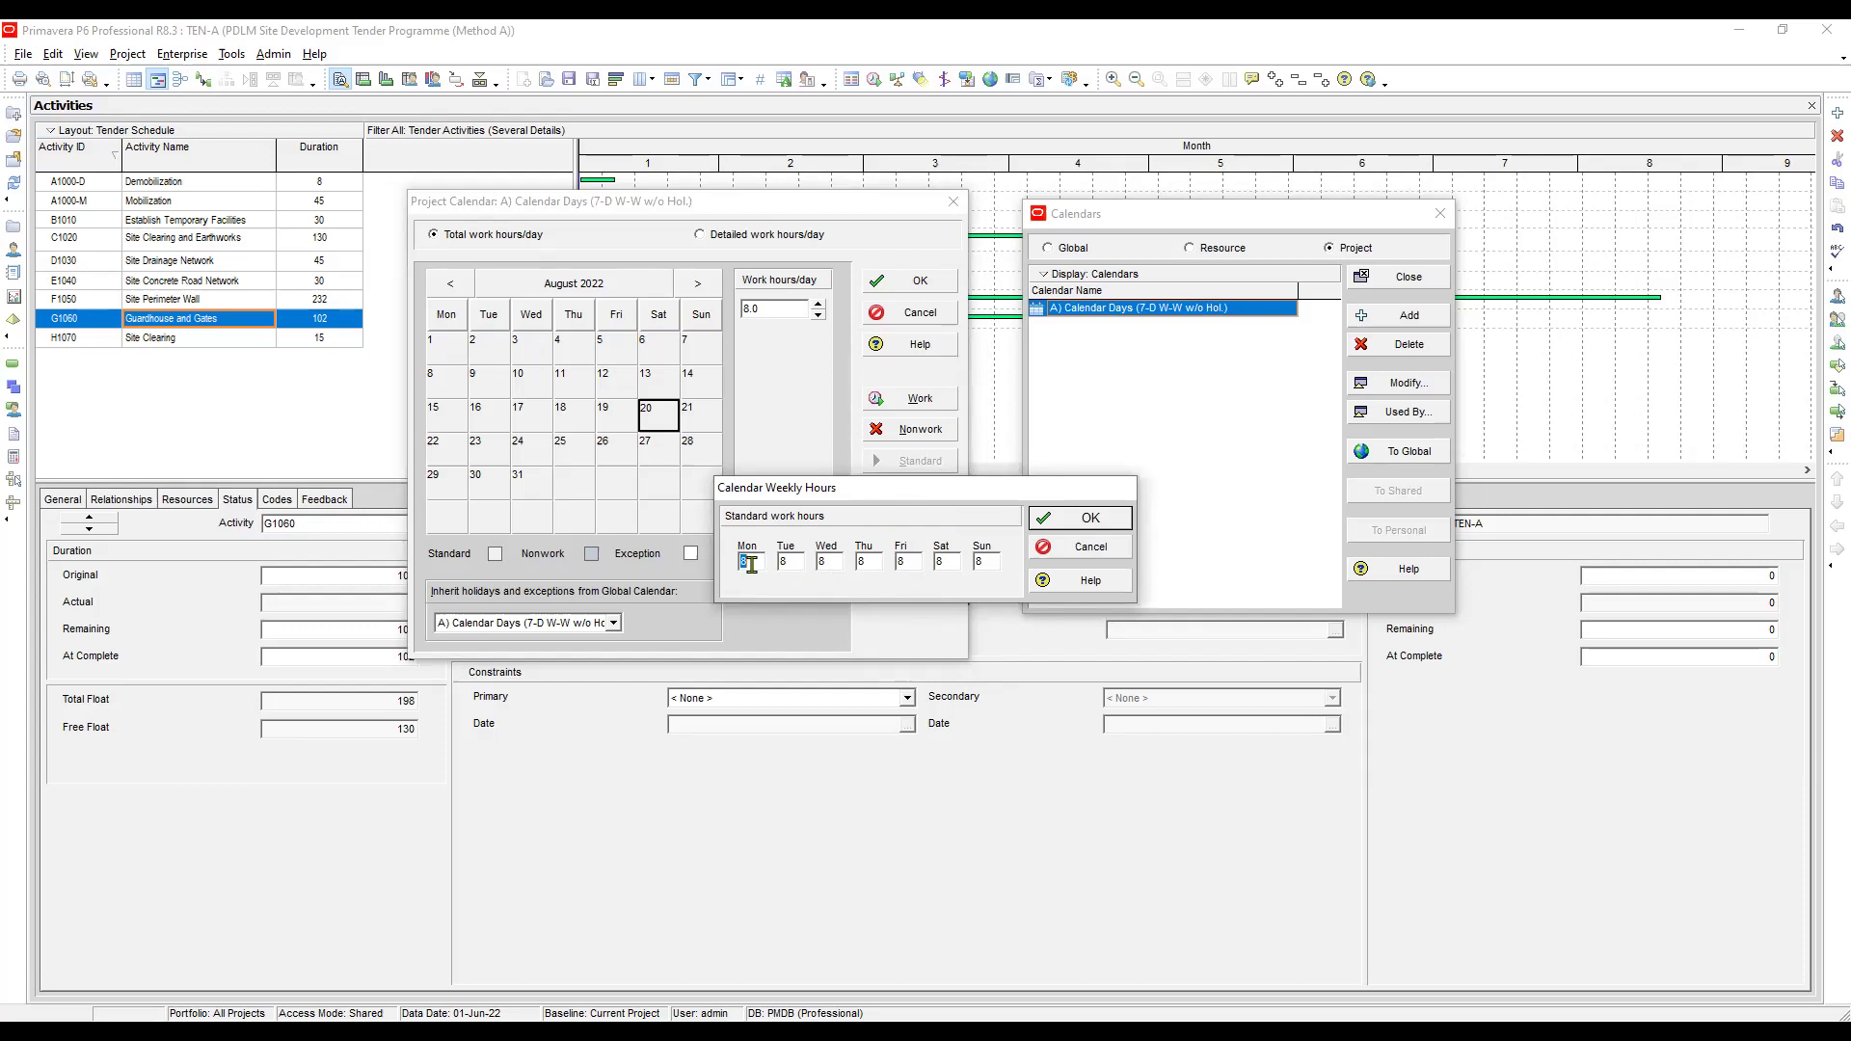
left_click(991, 561)
left_click(1084, 520)
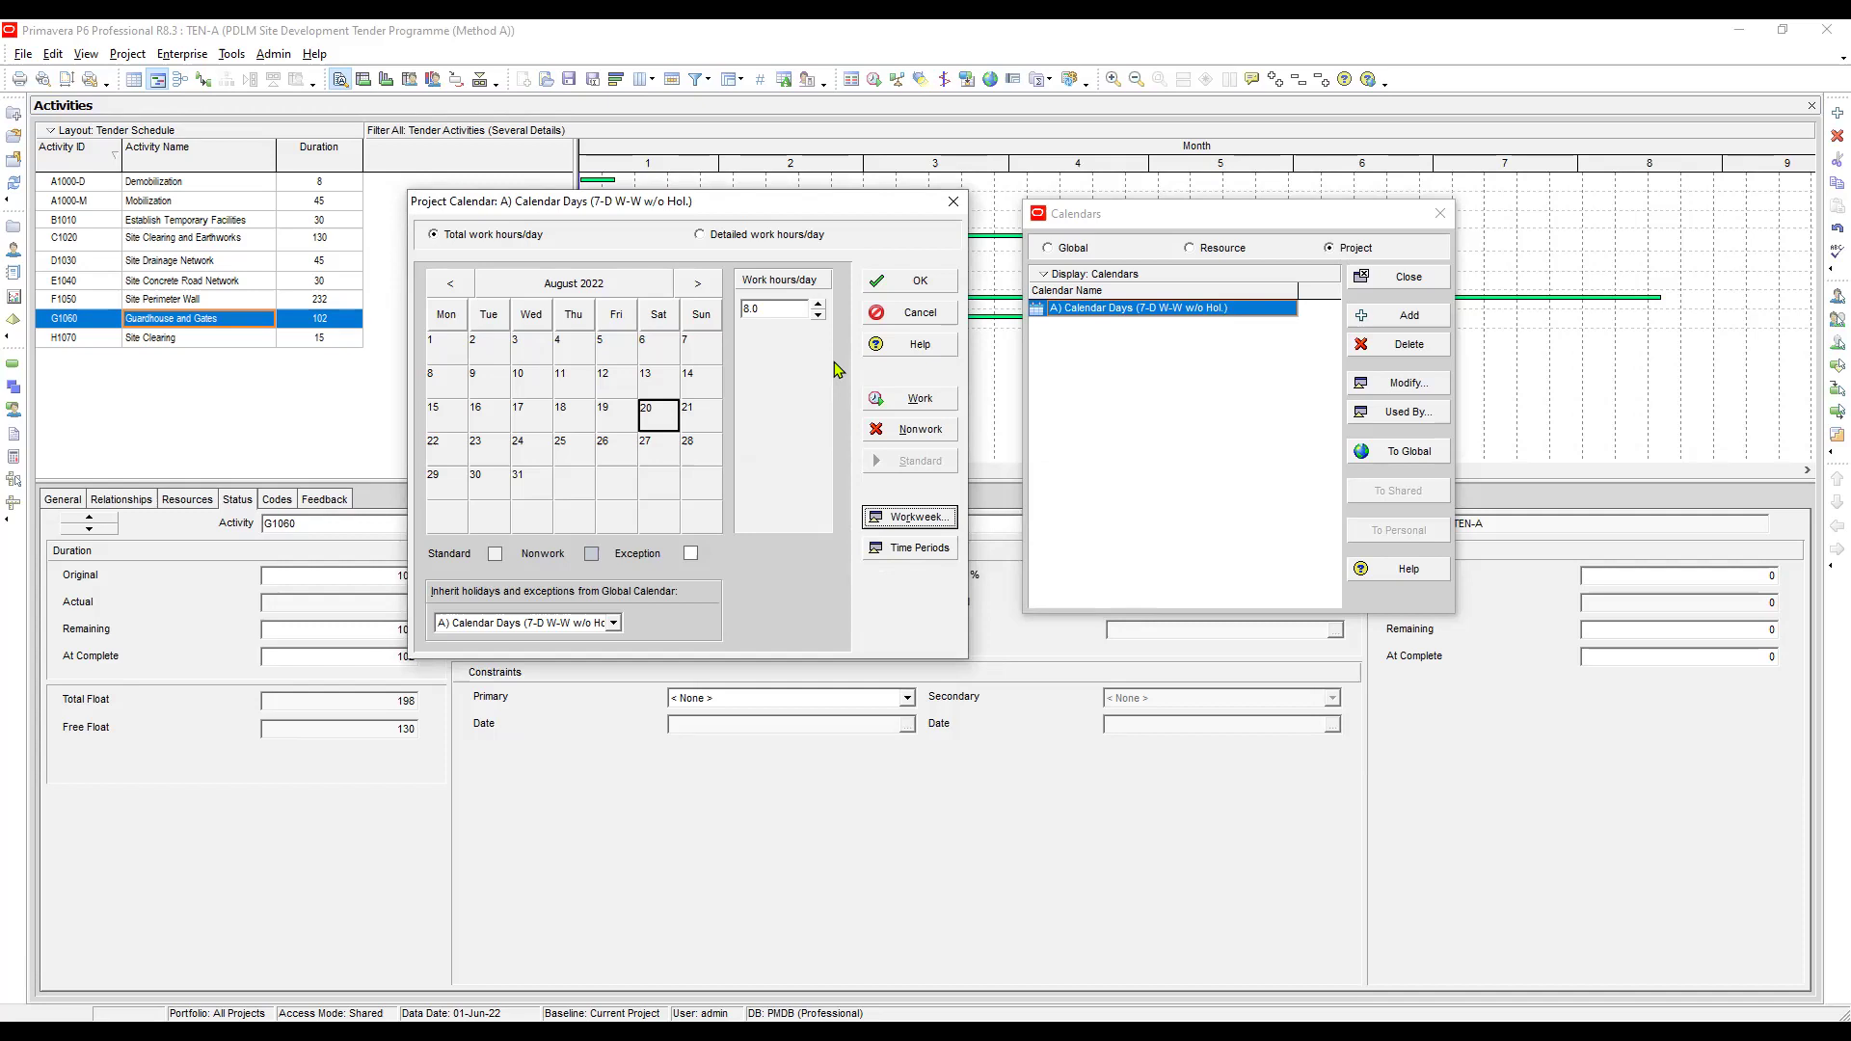
left_click(921, 285)
left_click(921, 282)
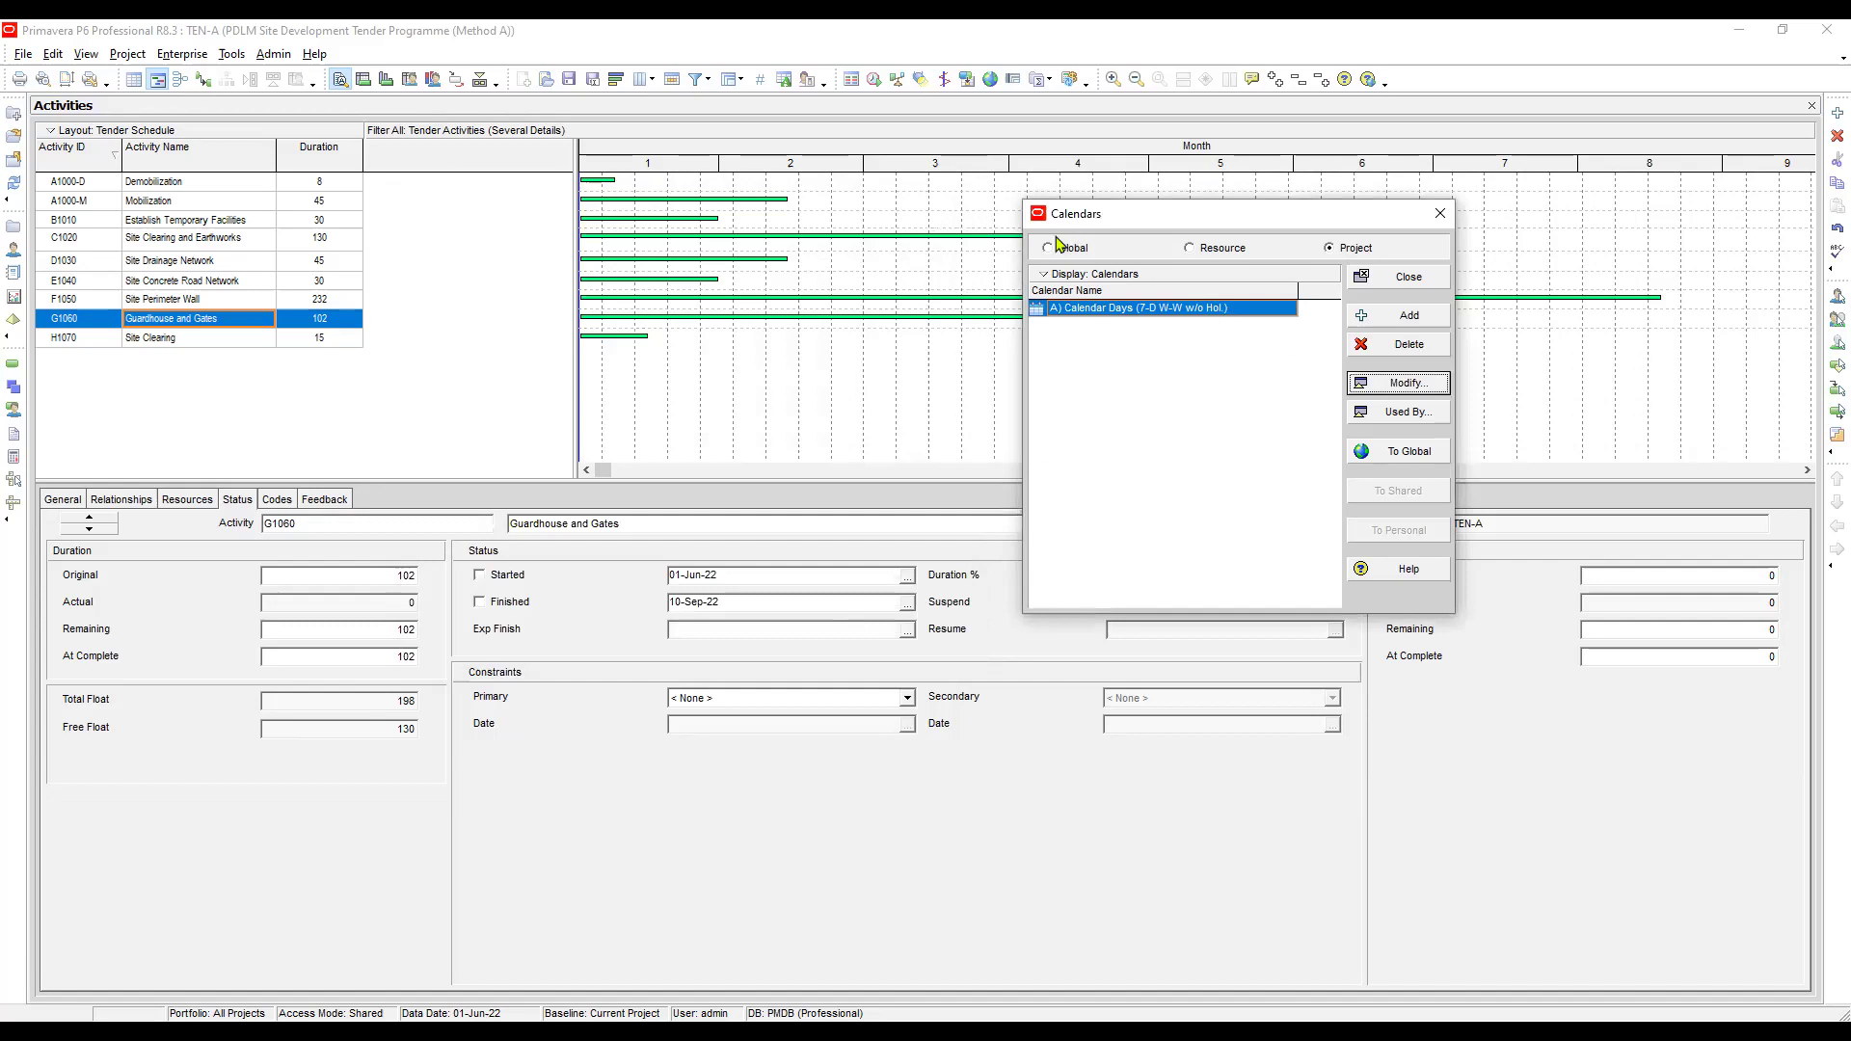
Try adding a global calendar copied from A) Calendar Days (7-D W-W w/o Hol.)
left_click(1398, 318)
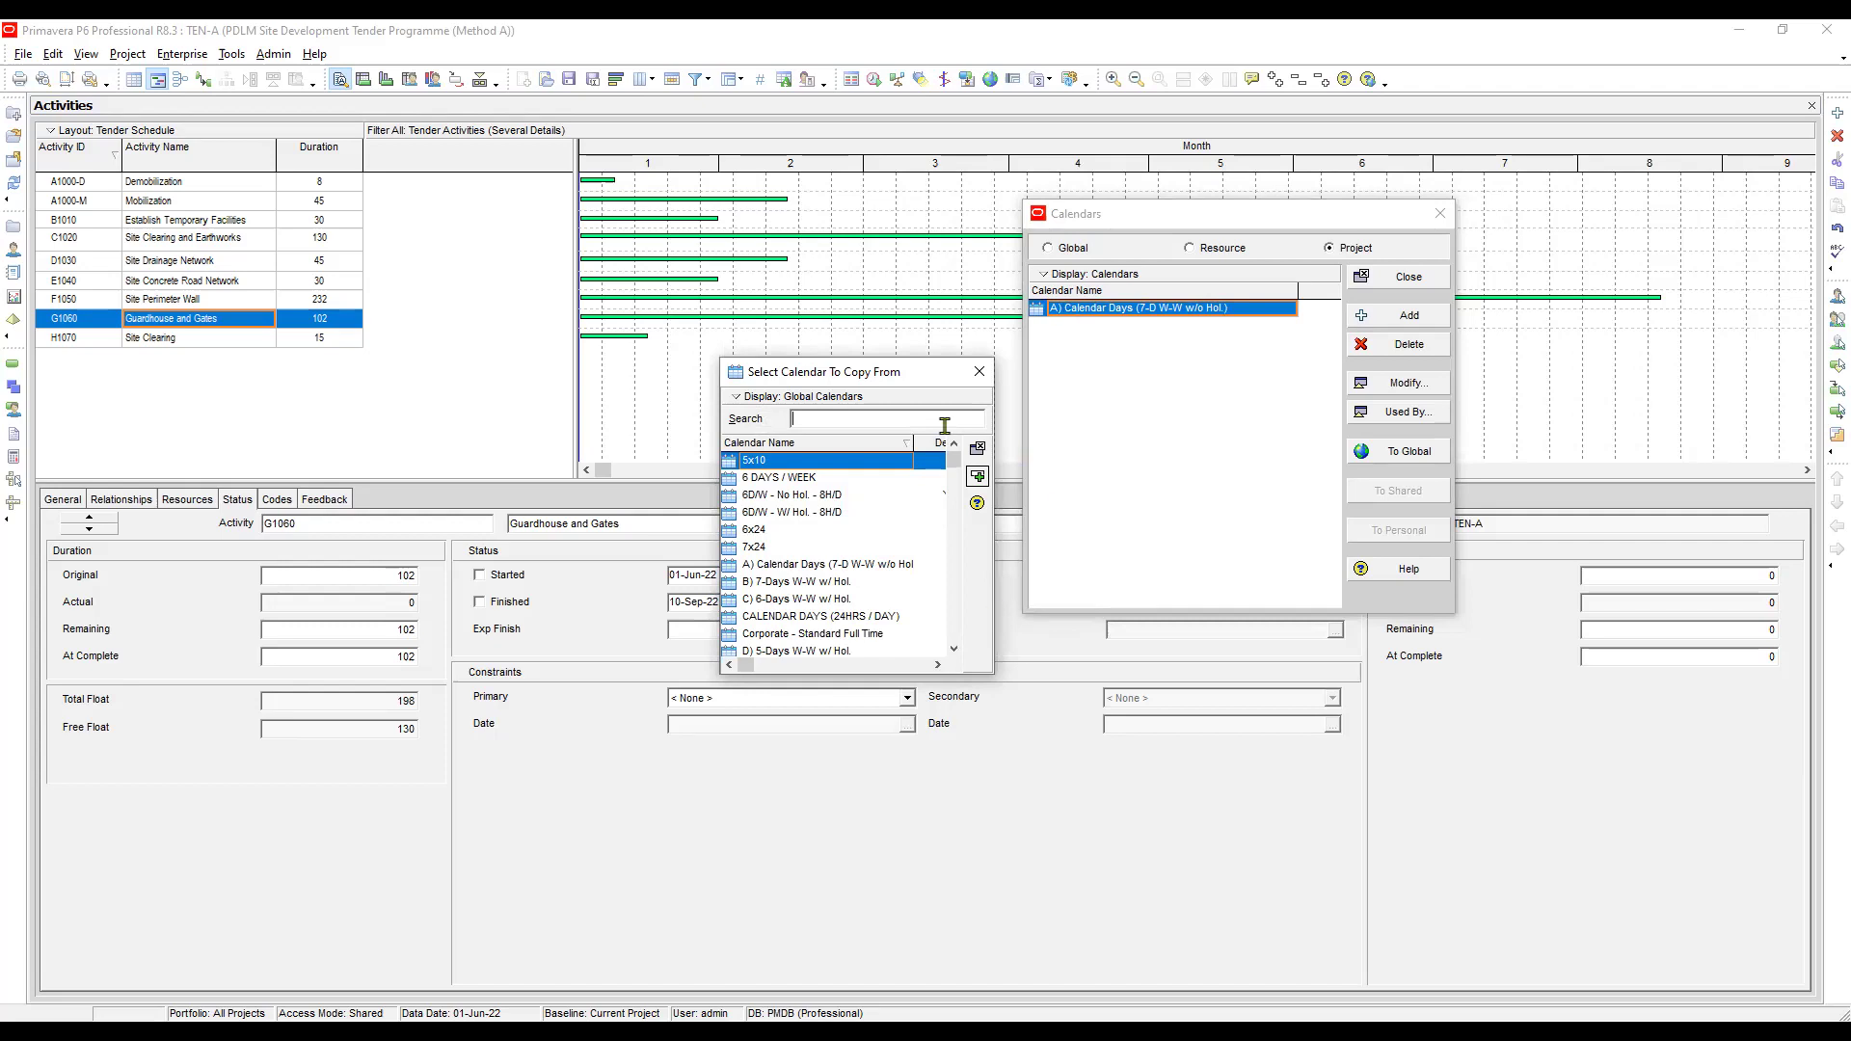
left_click(979, 377)
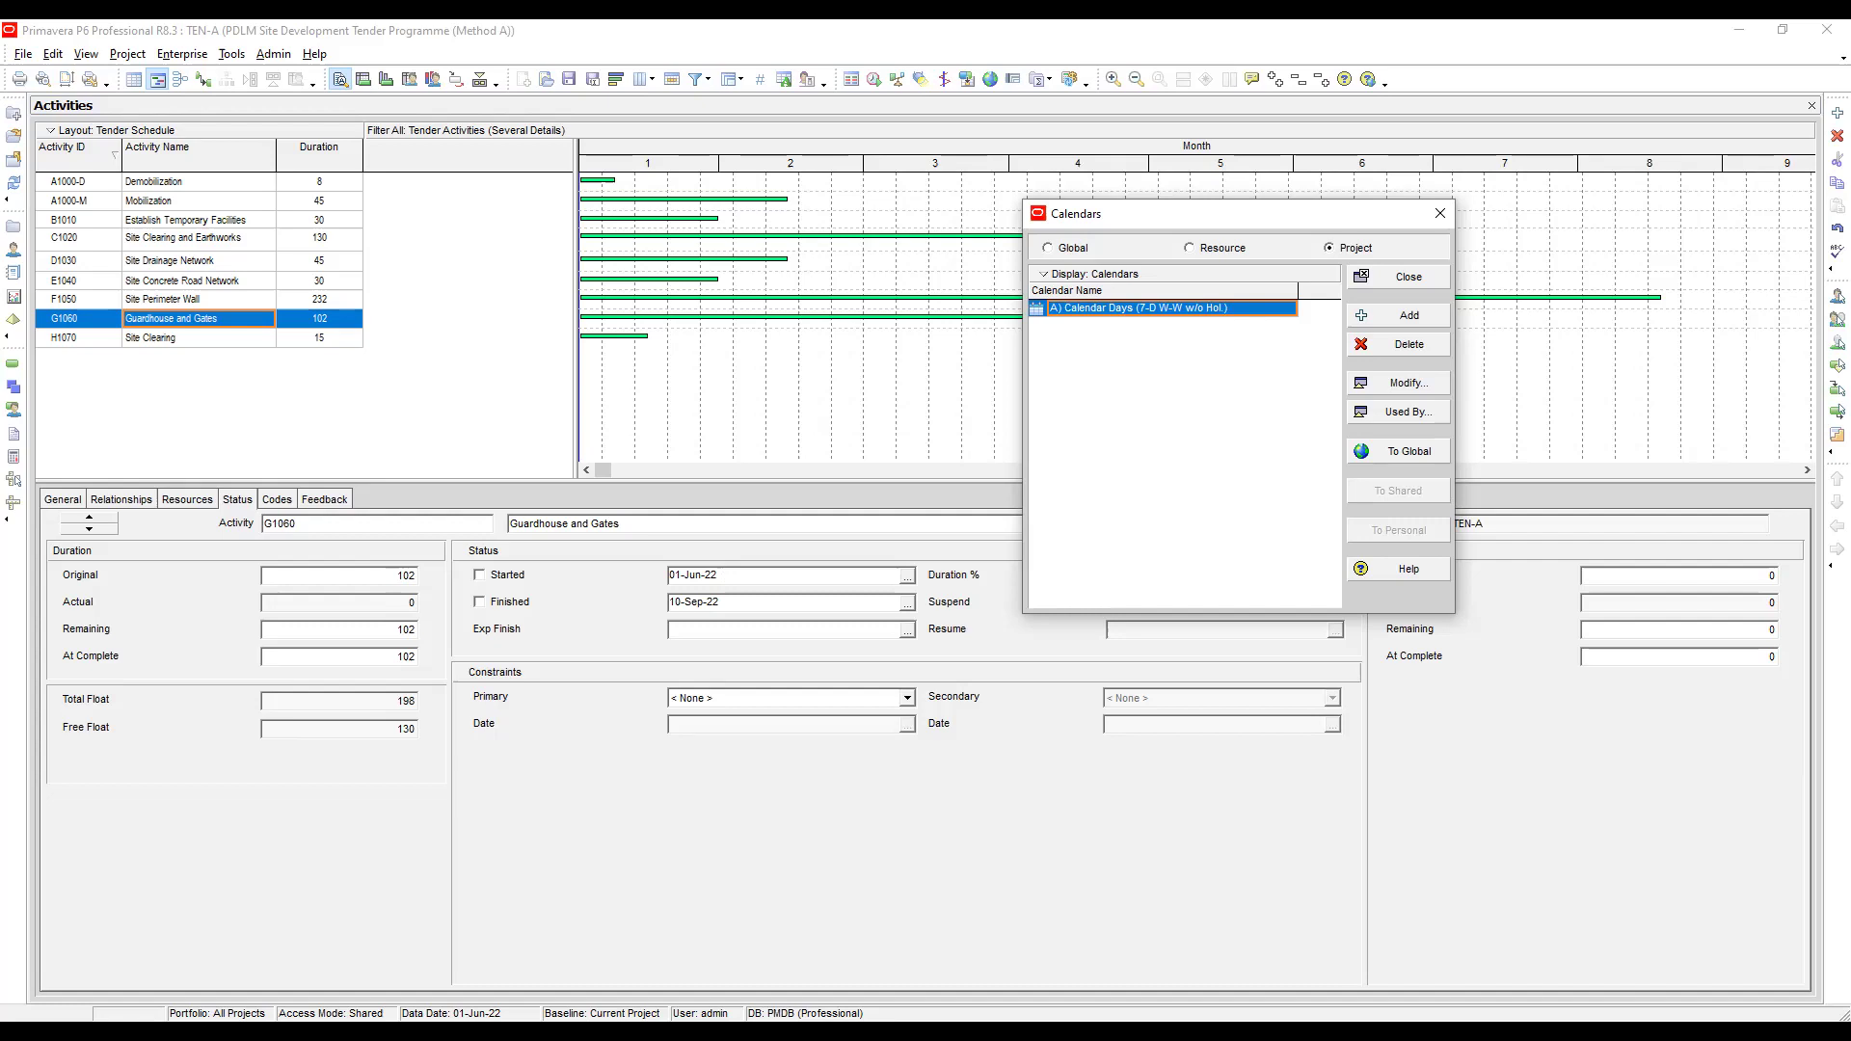
left_click(1049, 249)
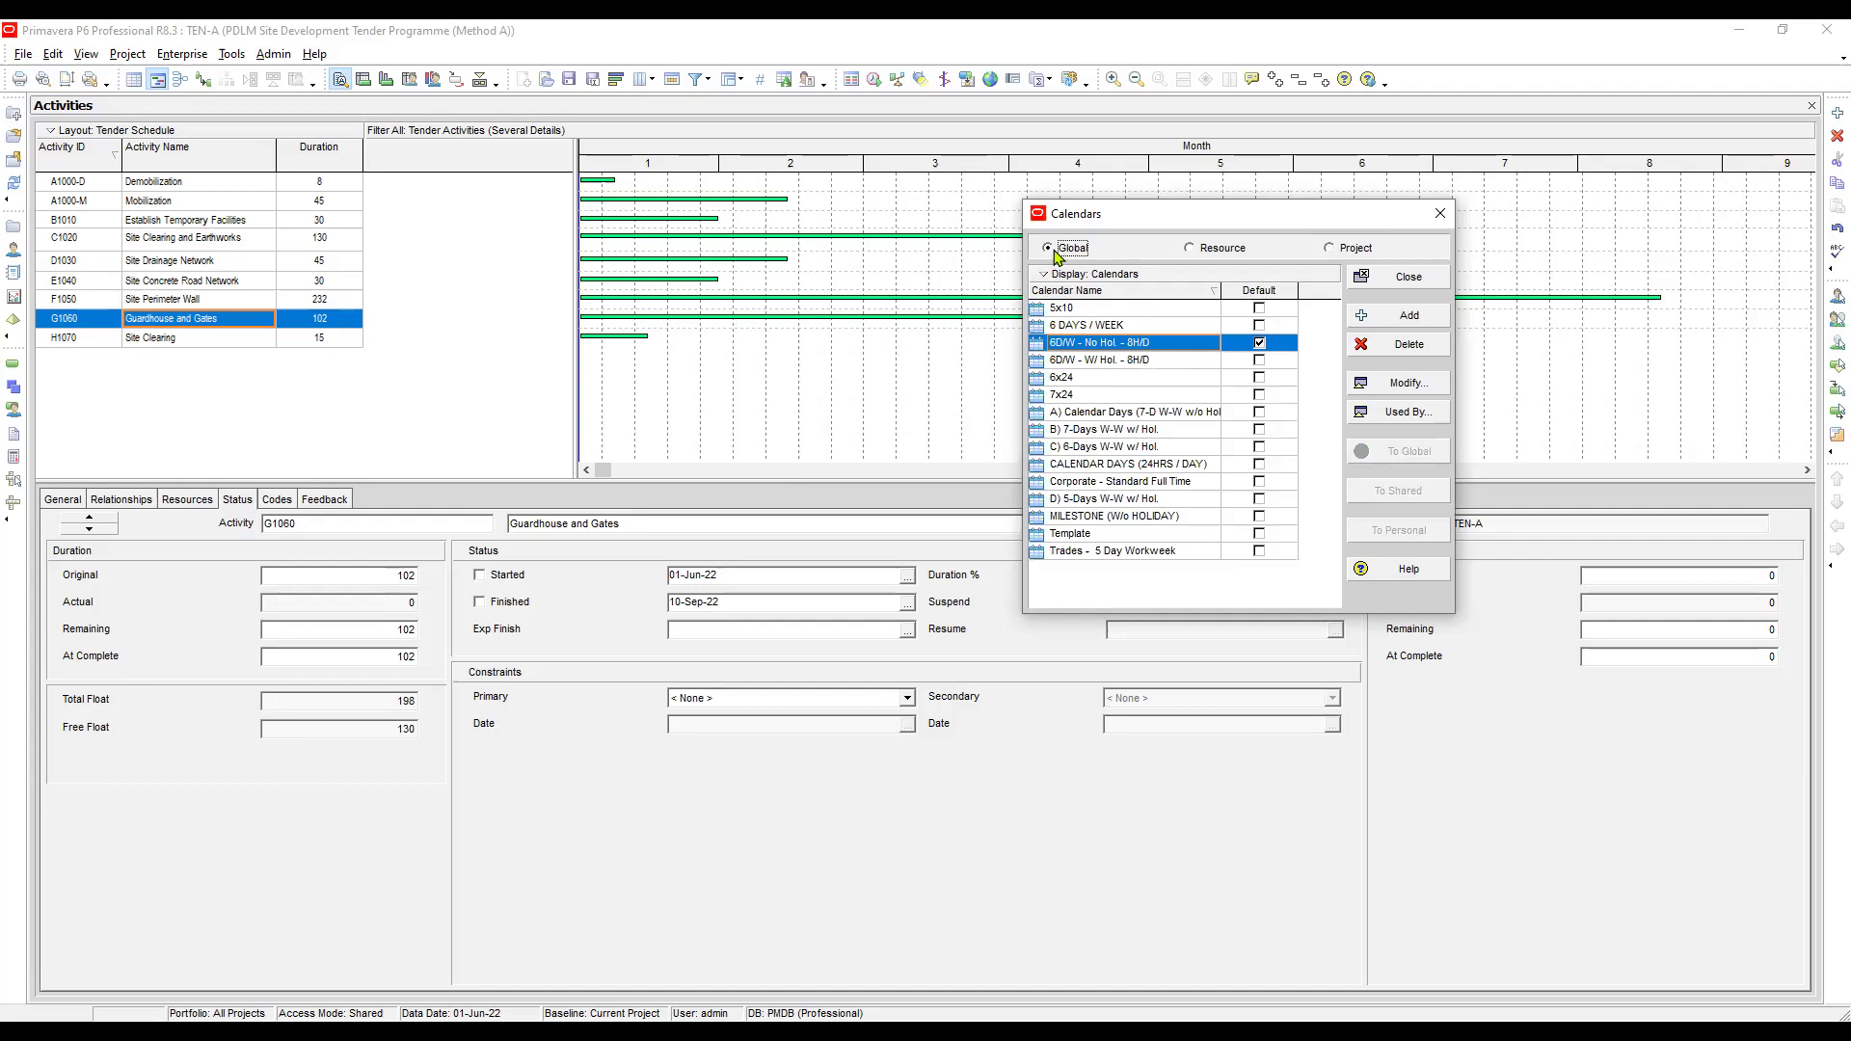
left_click(1137, 414)
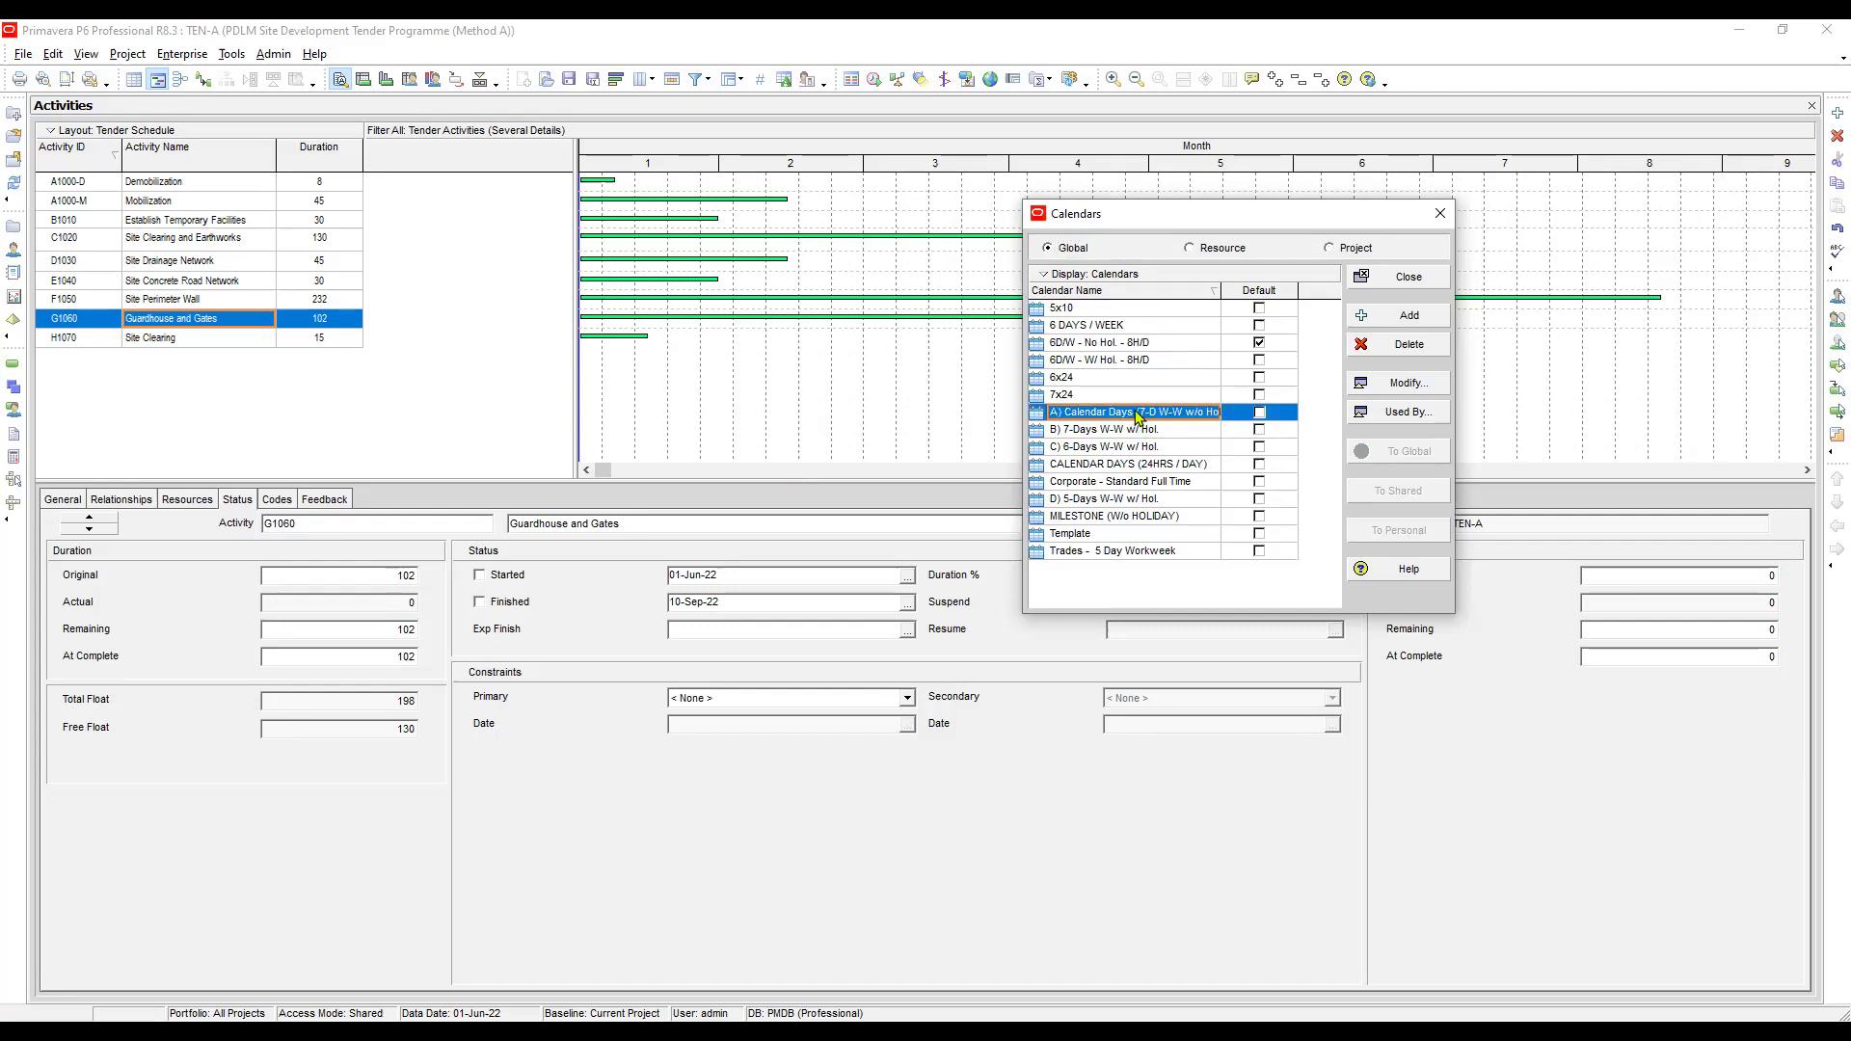
left_click(1410, 318)
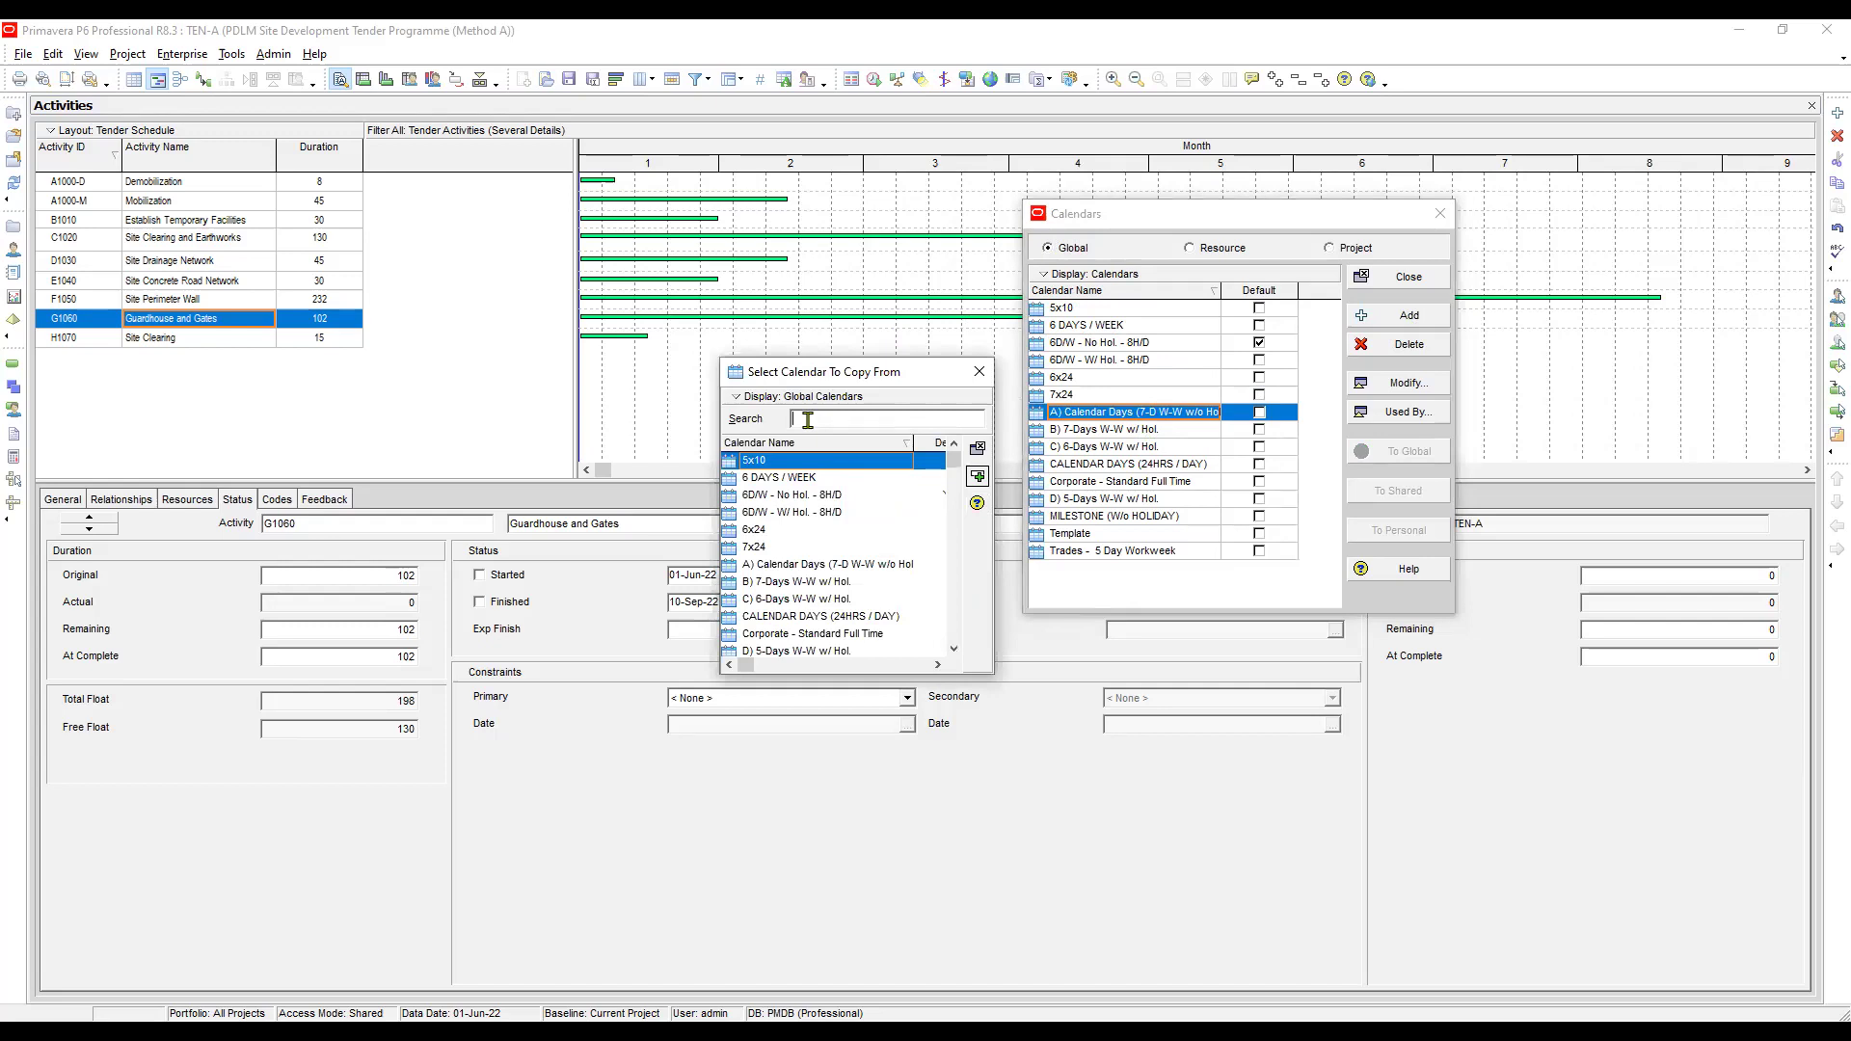
left_click(810, 568)
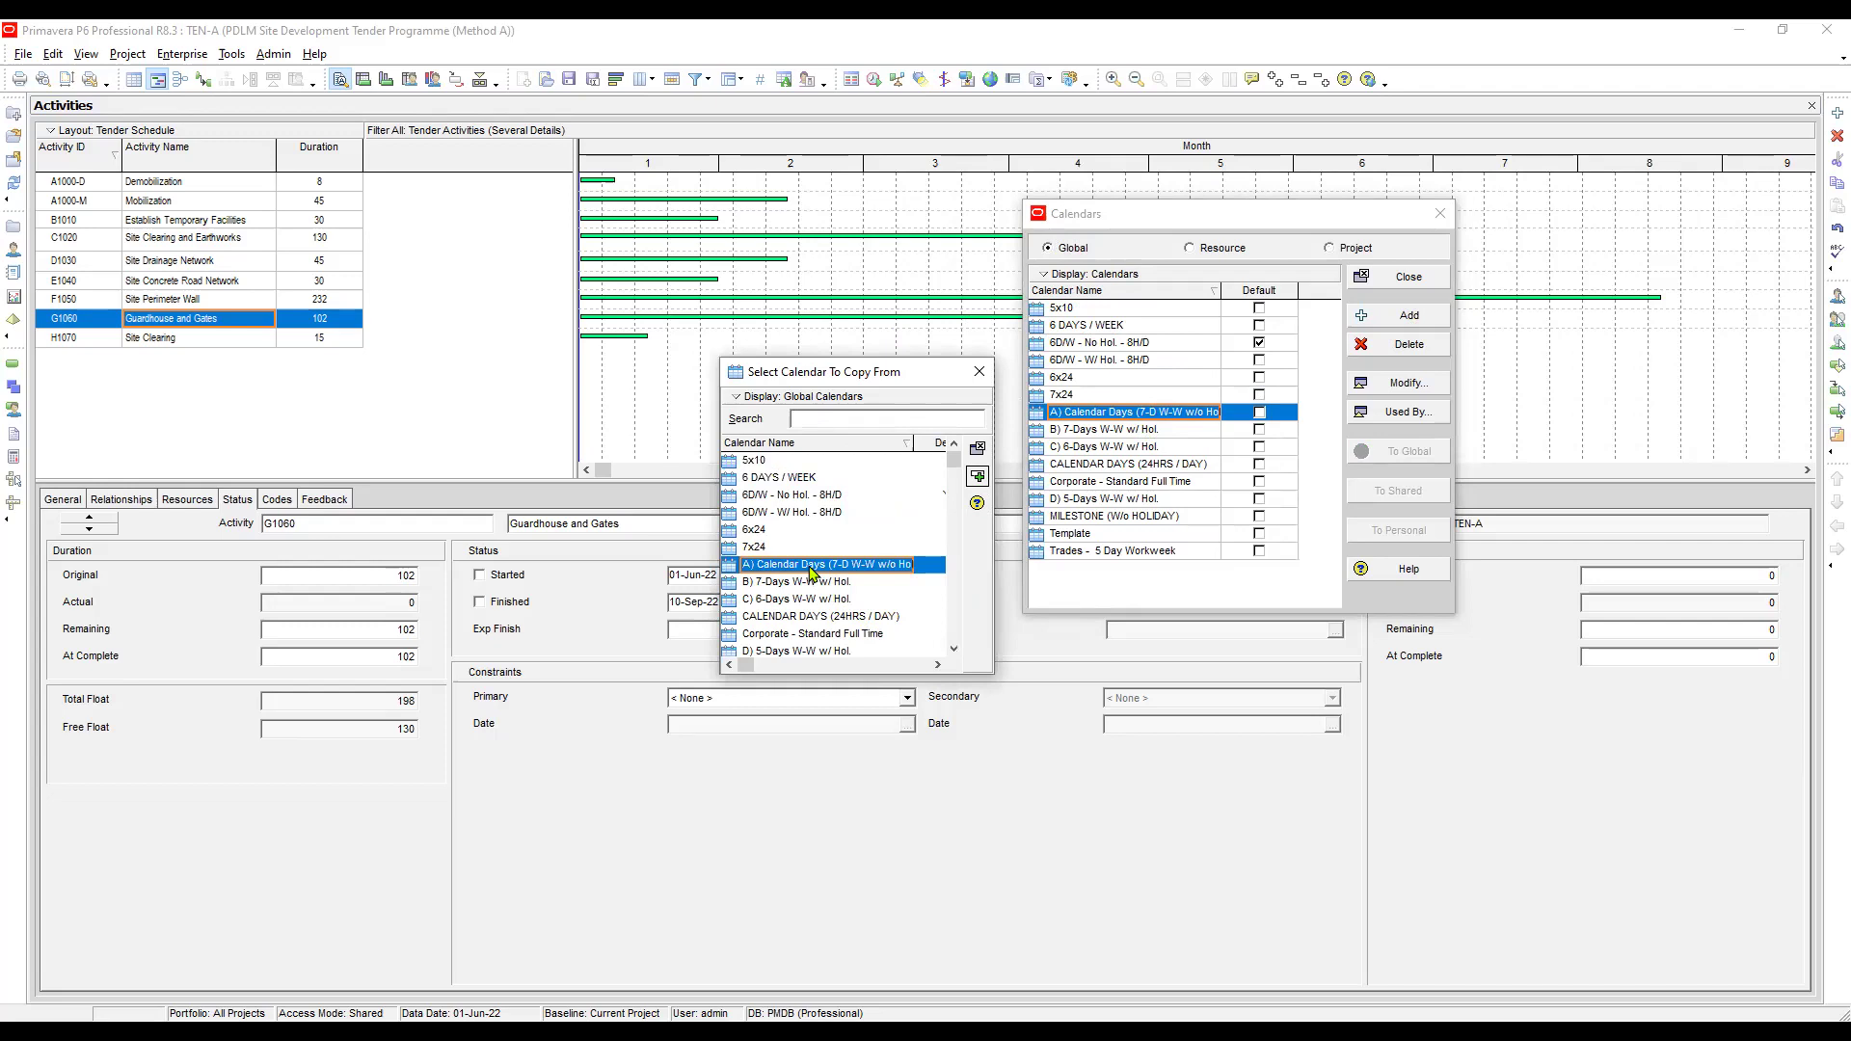
double_click(811, 573)
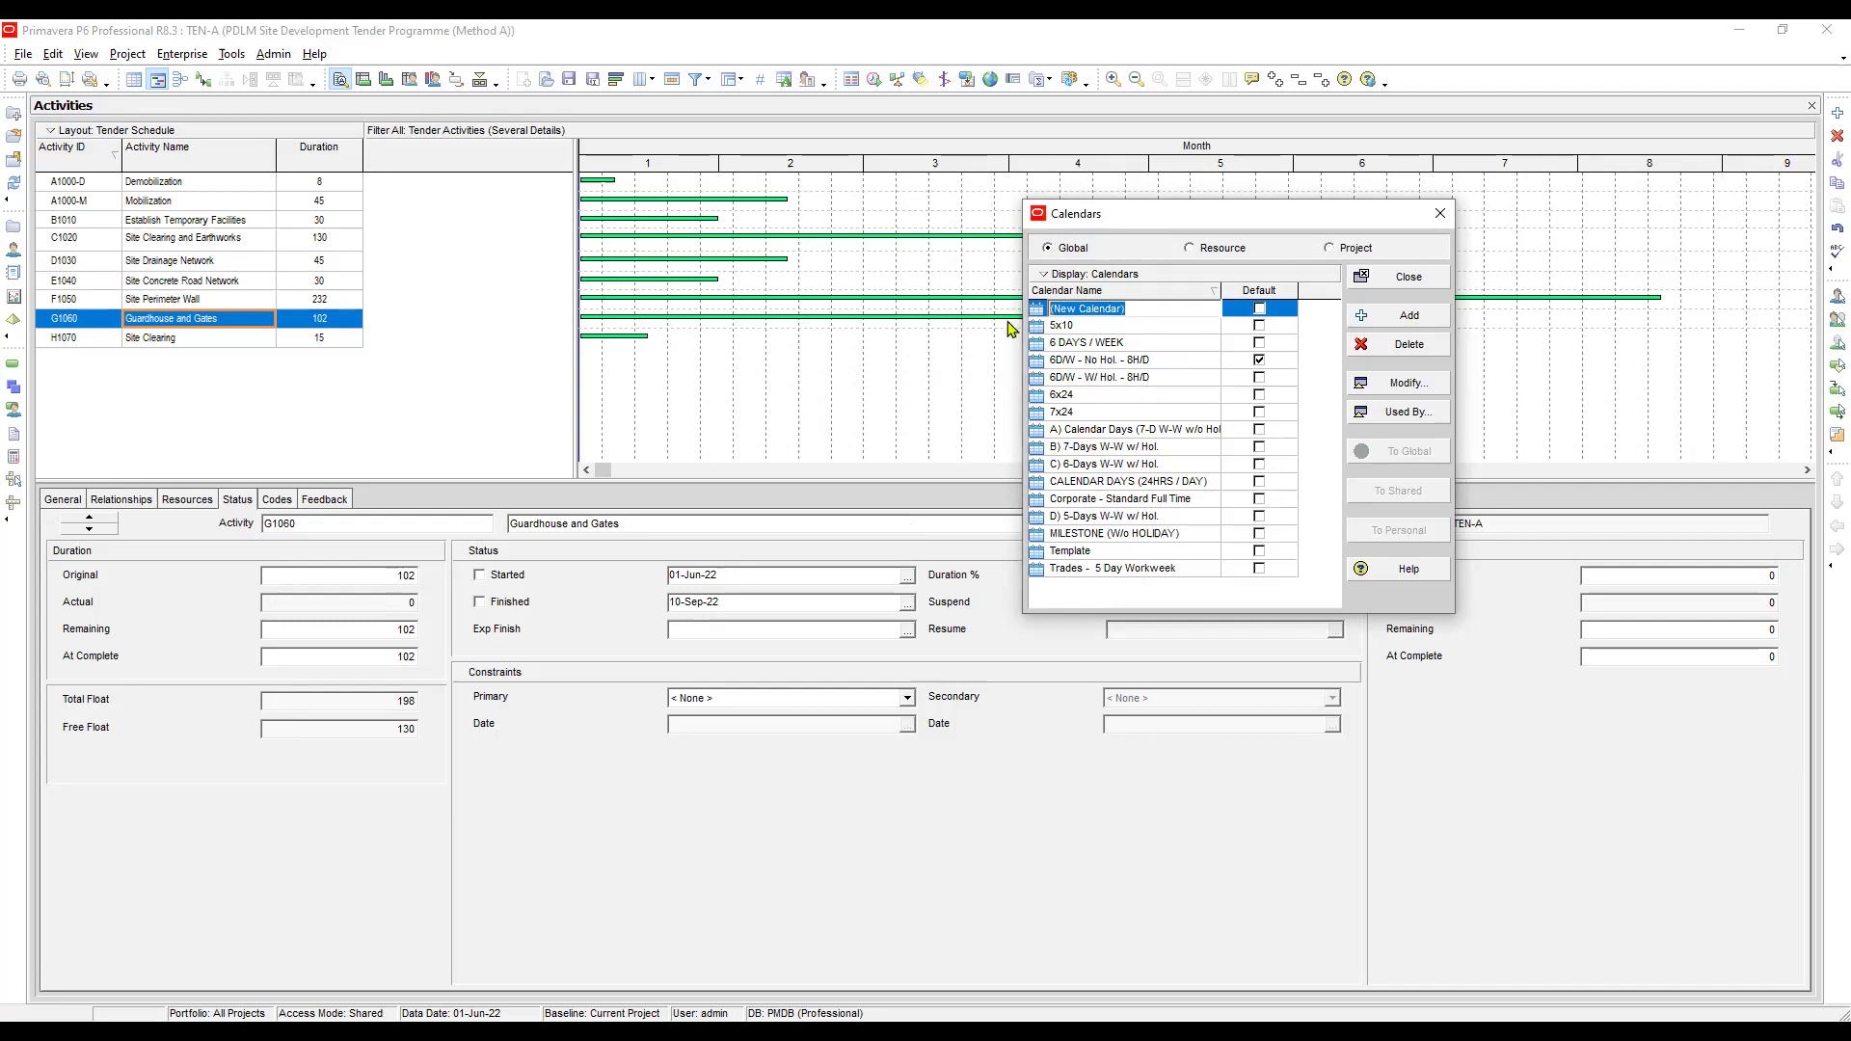
Enter Template as the new global calendar's name, then delete that new copy from the global calendars
type("Template")
left_click(1136, 340)
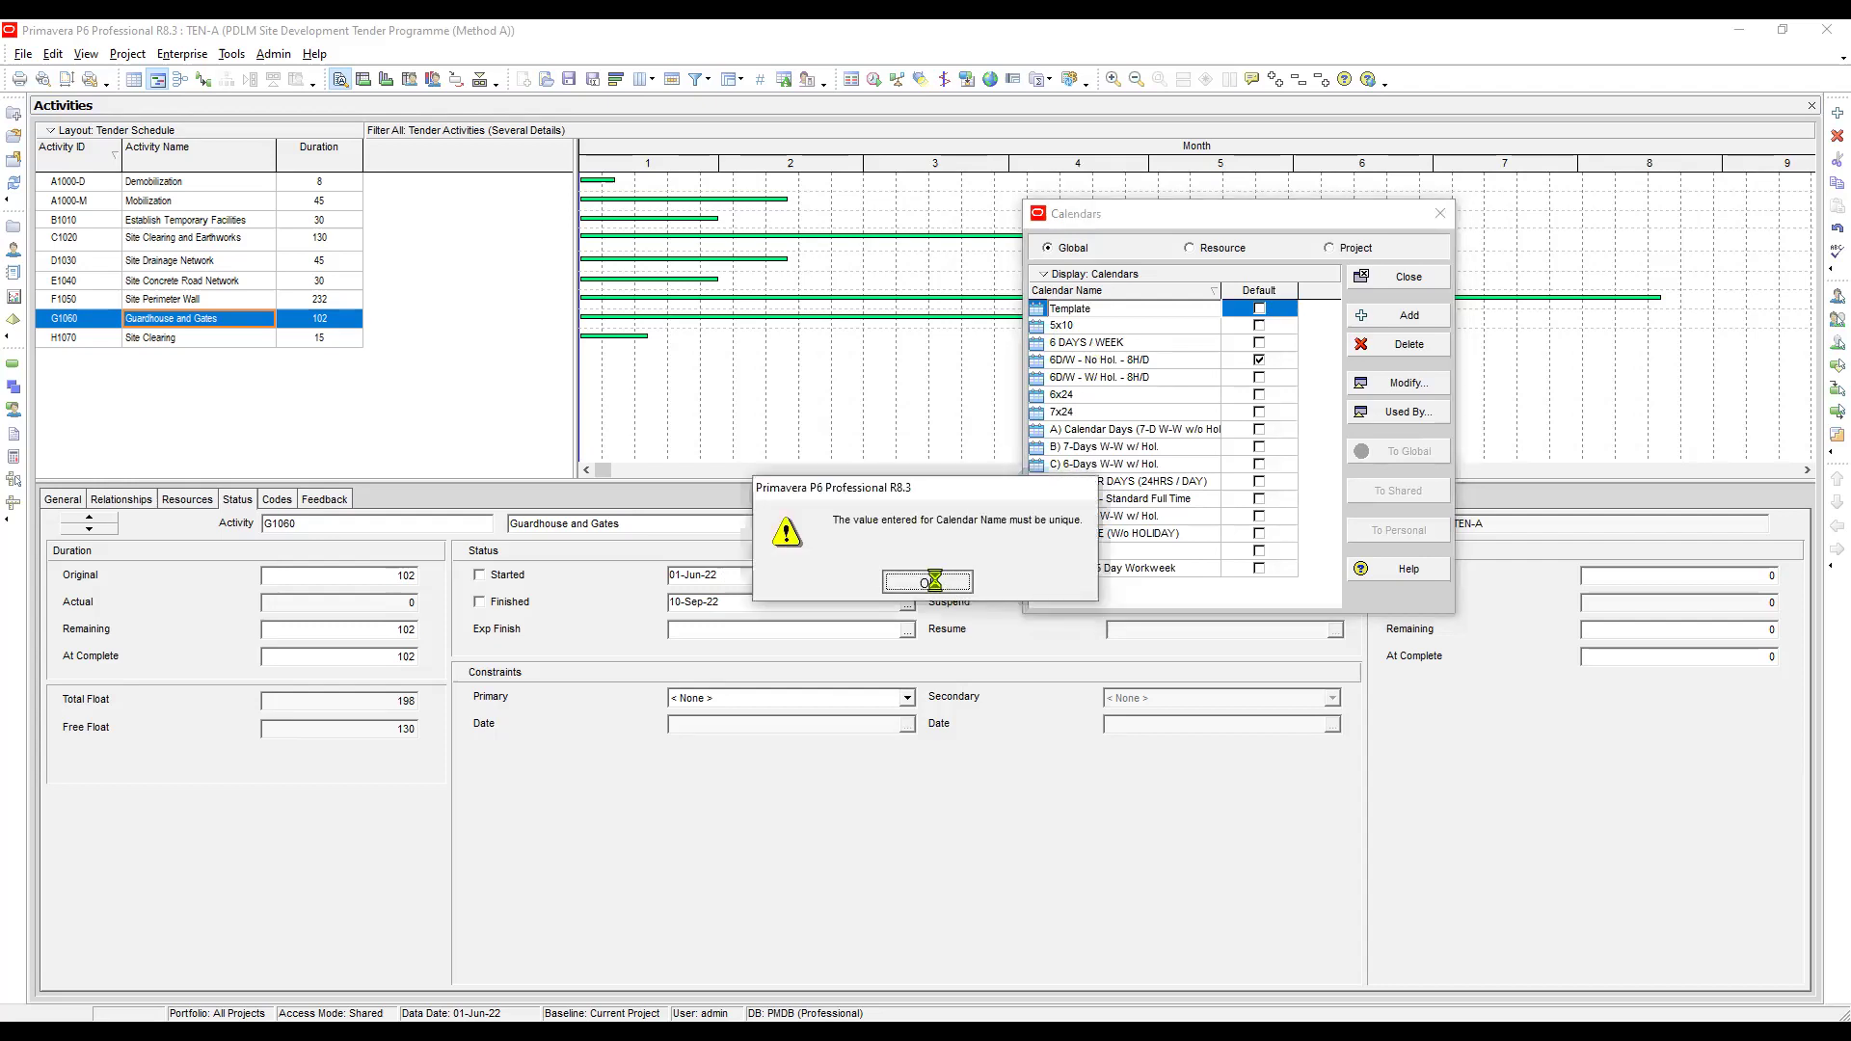
left_click(950, 583)
left_click(1094, 551)
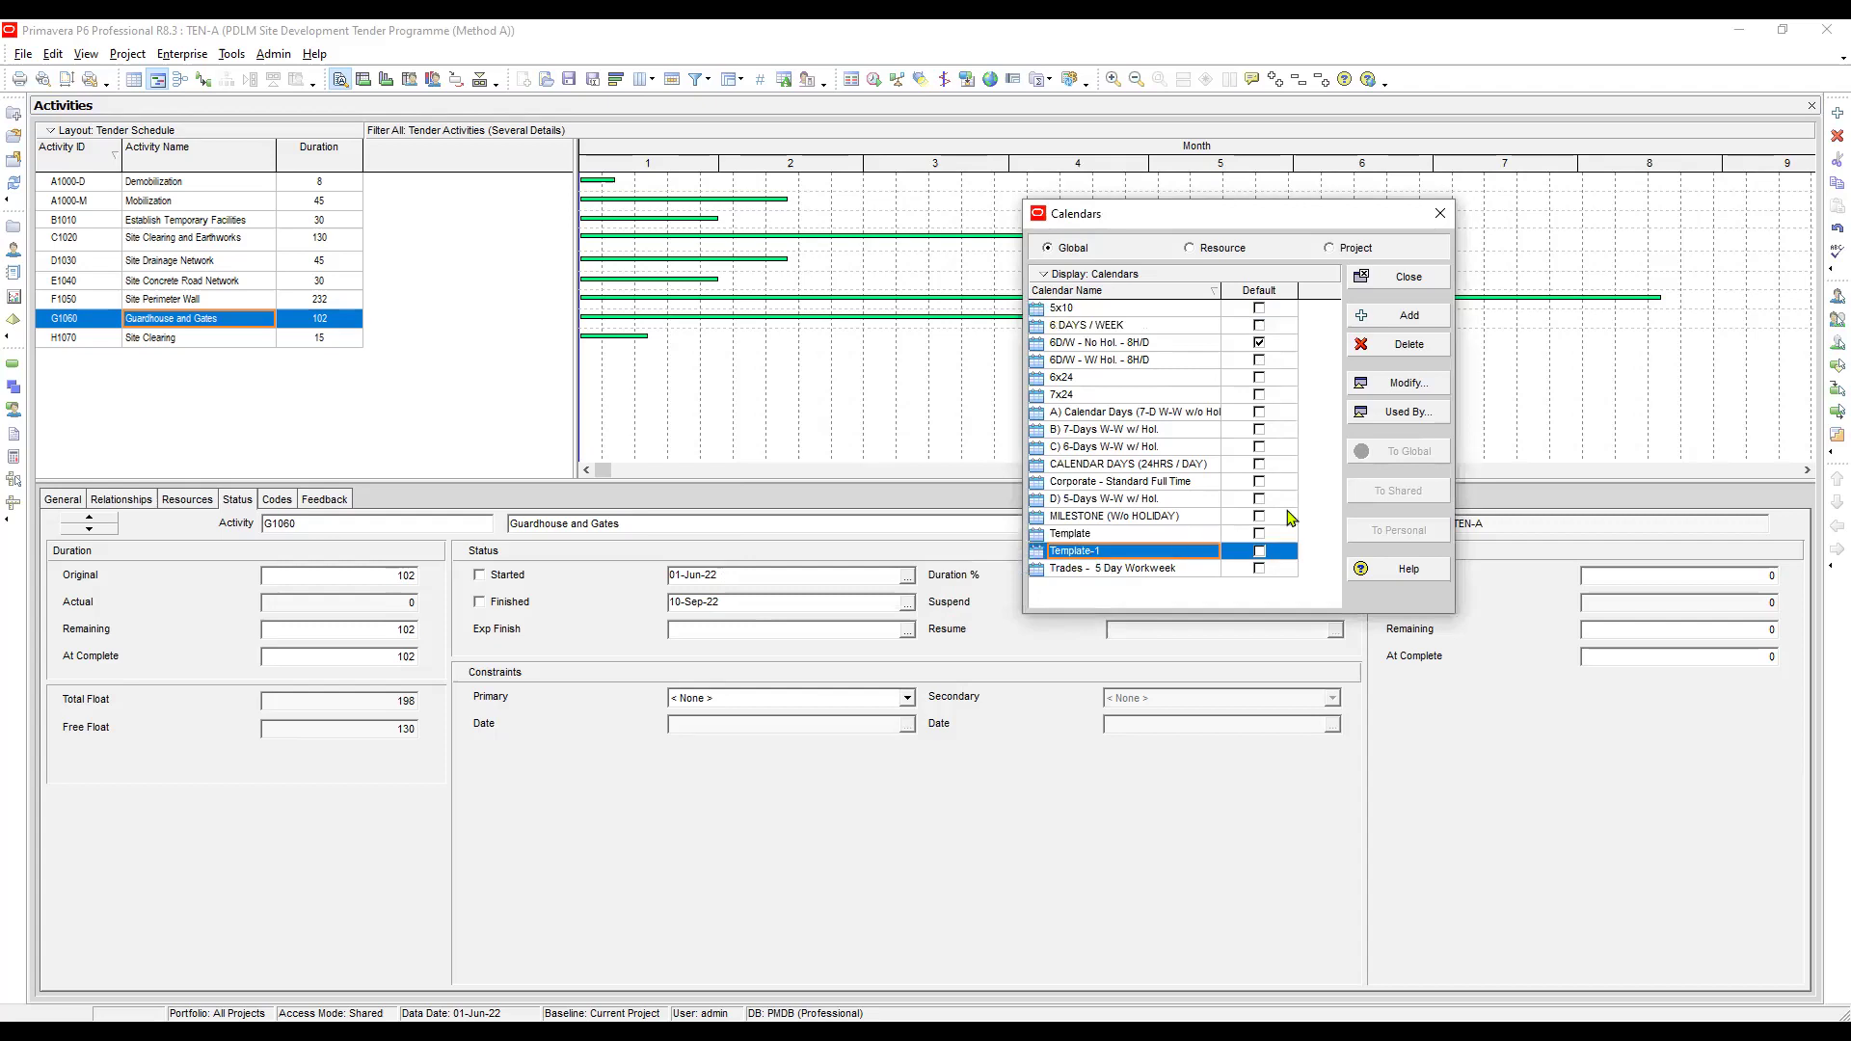
key("Delete")
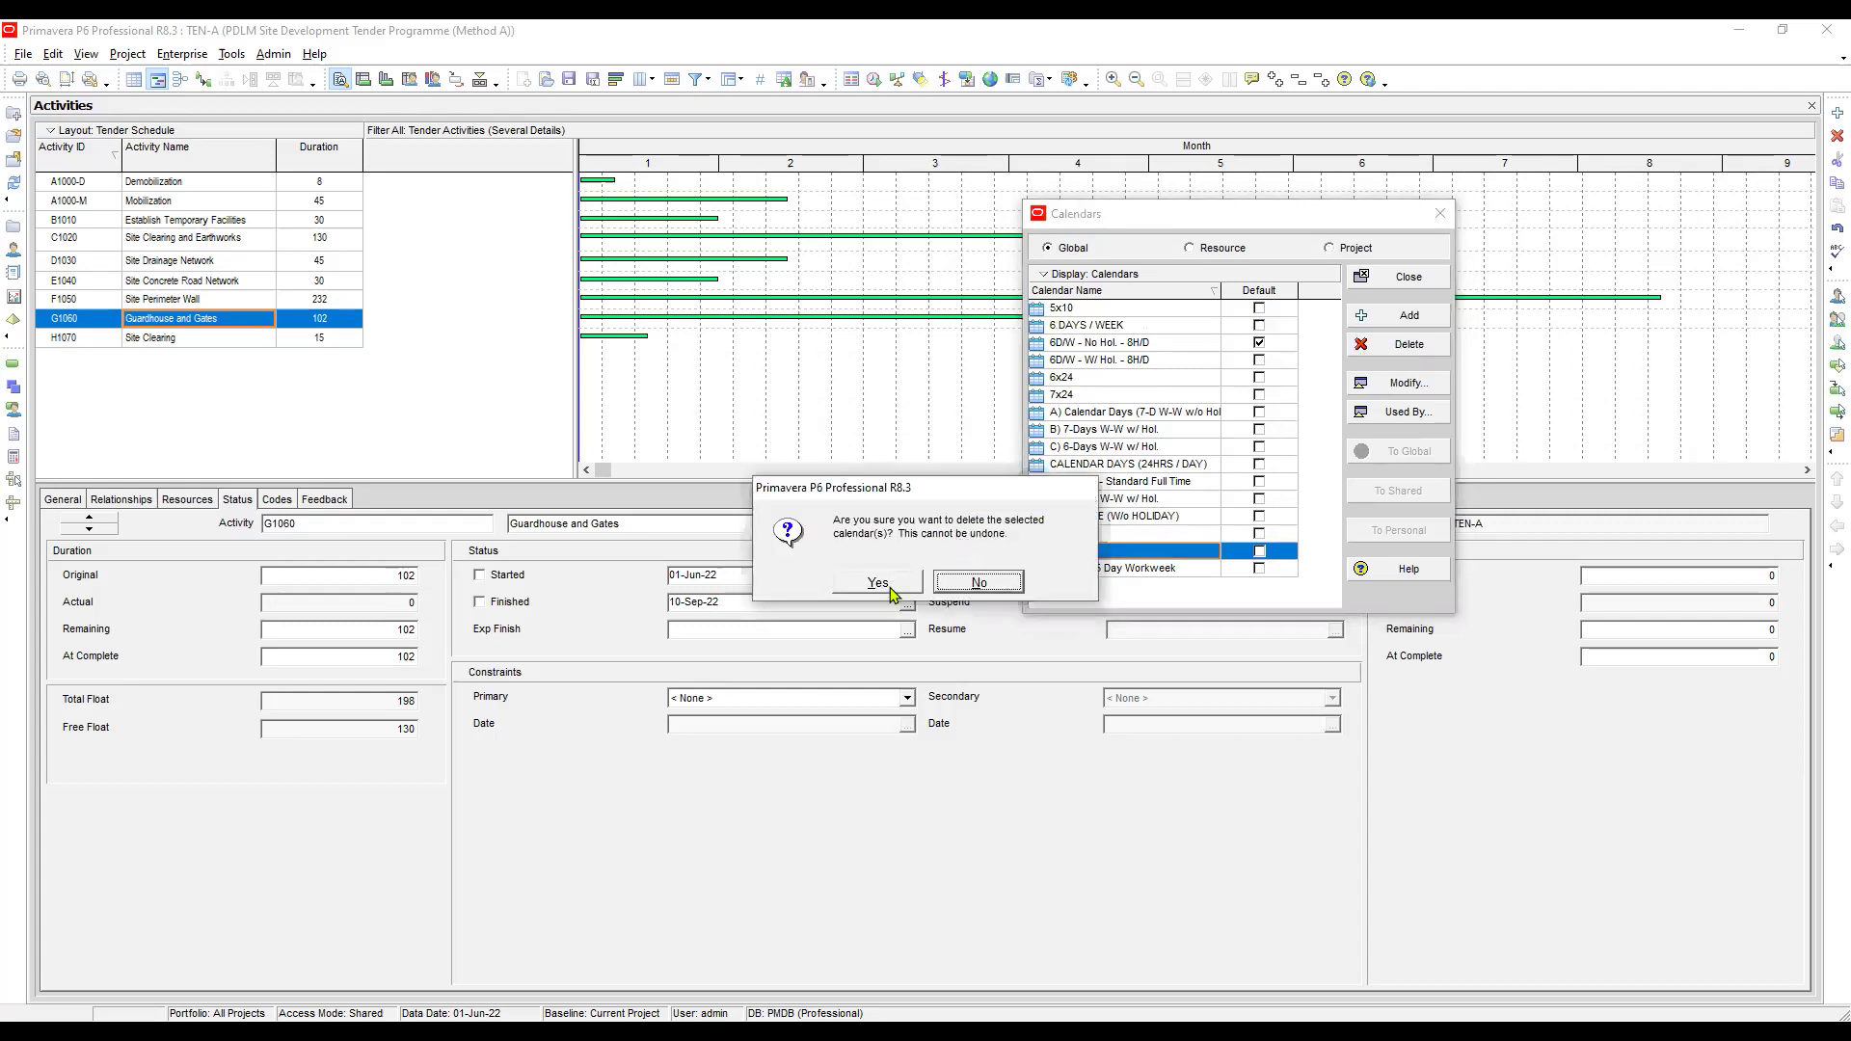
left_click(882, 589)
left_click(1087, 536)
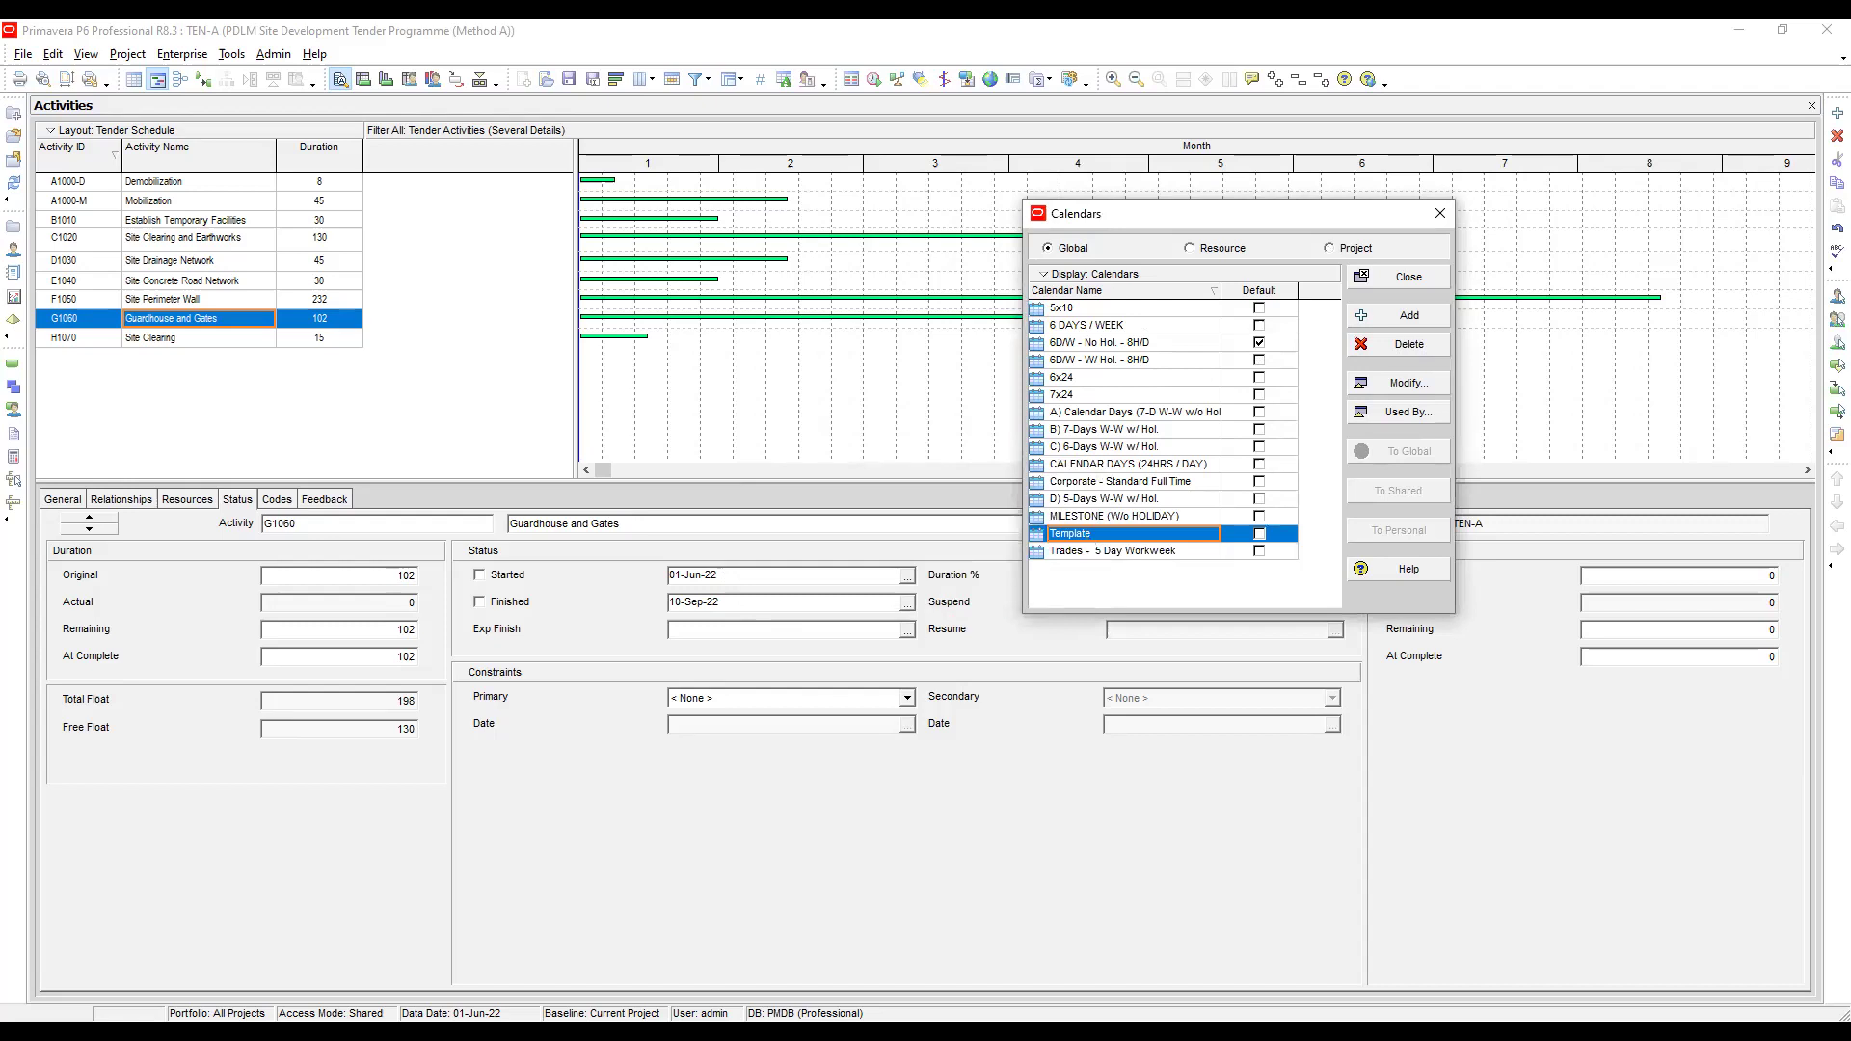
left_click(1121, 516)
left_click(1096, 554)
left_click(1105, 536)
left_click(1095, 555)
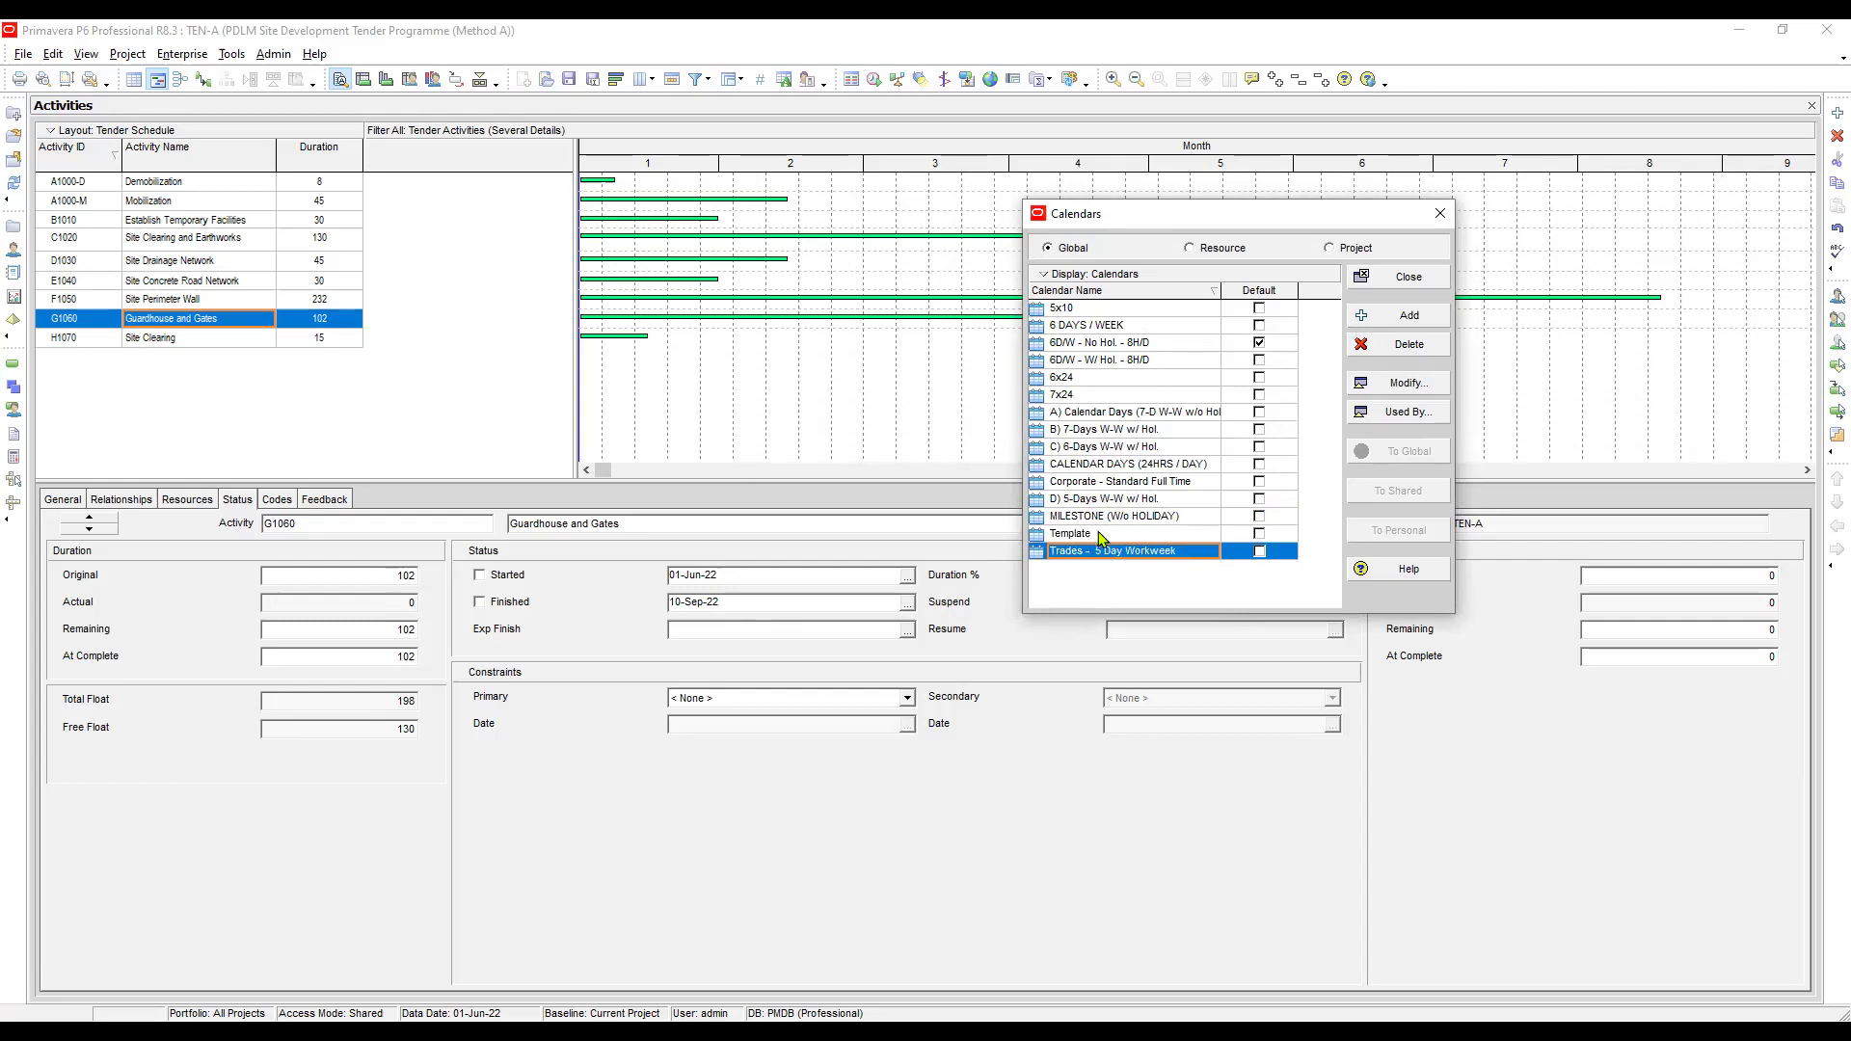
left_click(1102, 536)
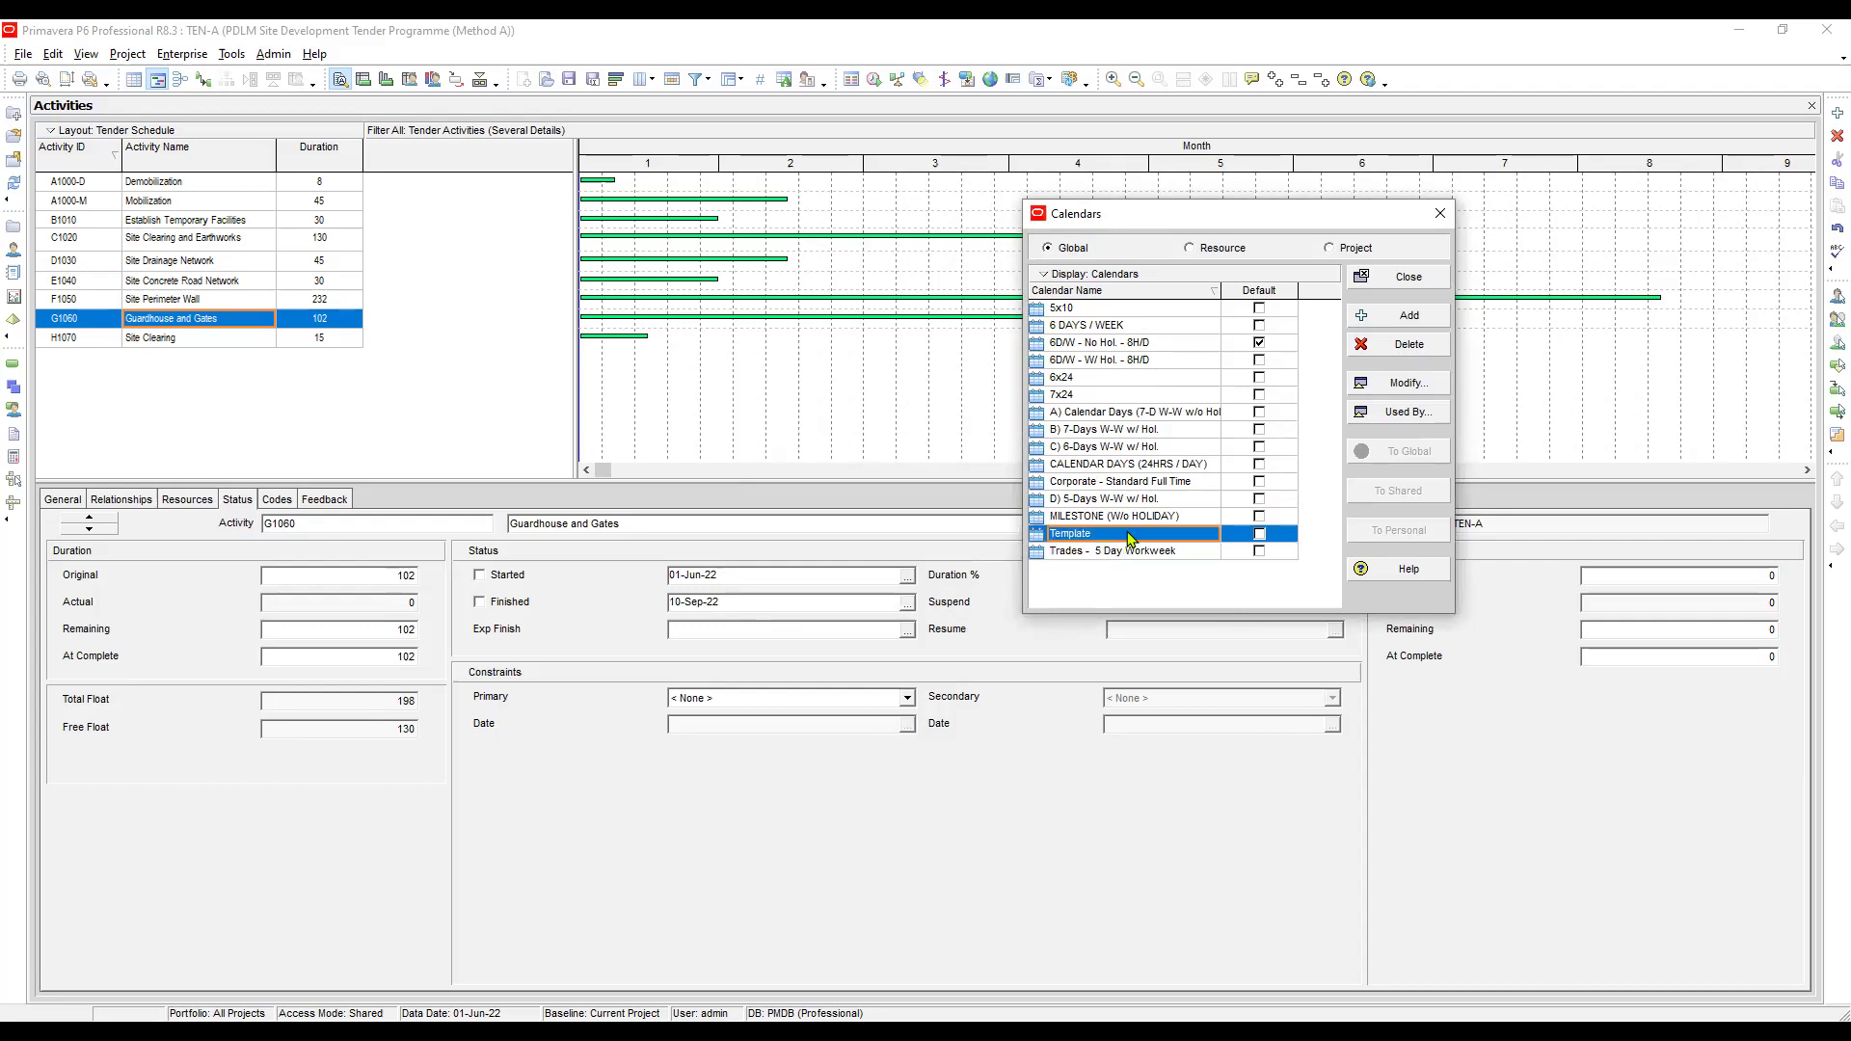
left_click(1126, 518)
left_click(1104, 540)
left_click(1108, 552)
left_click(1116, 535)
left_click(1115, 518)
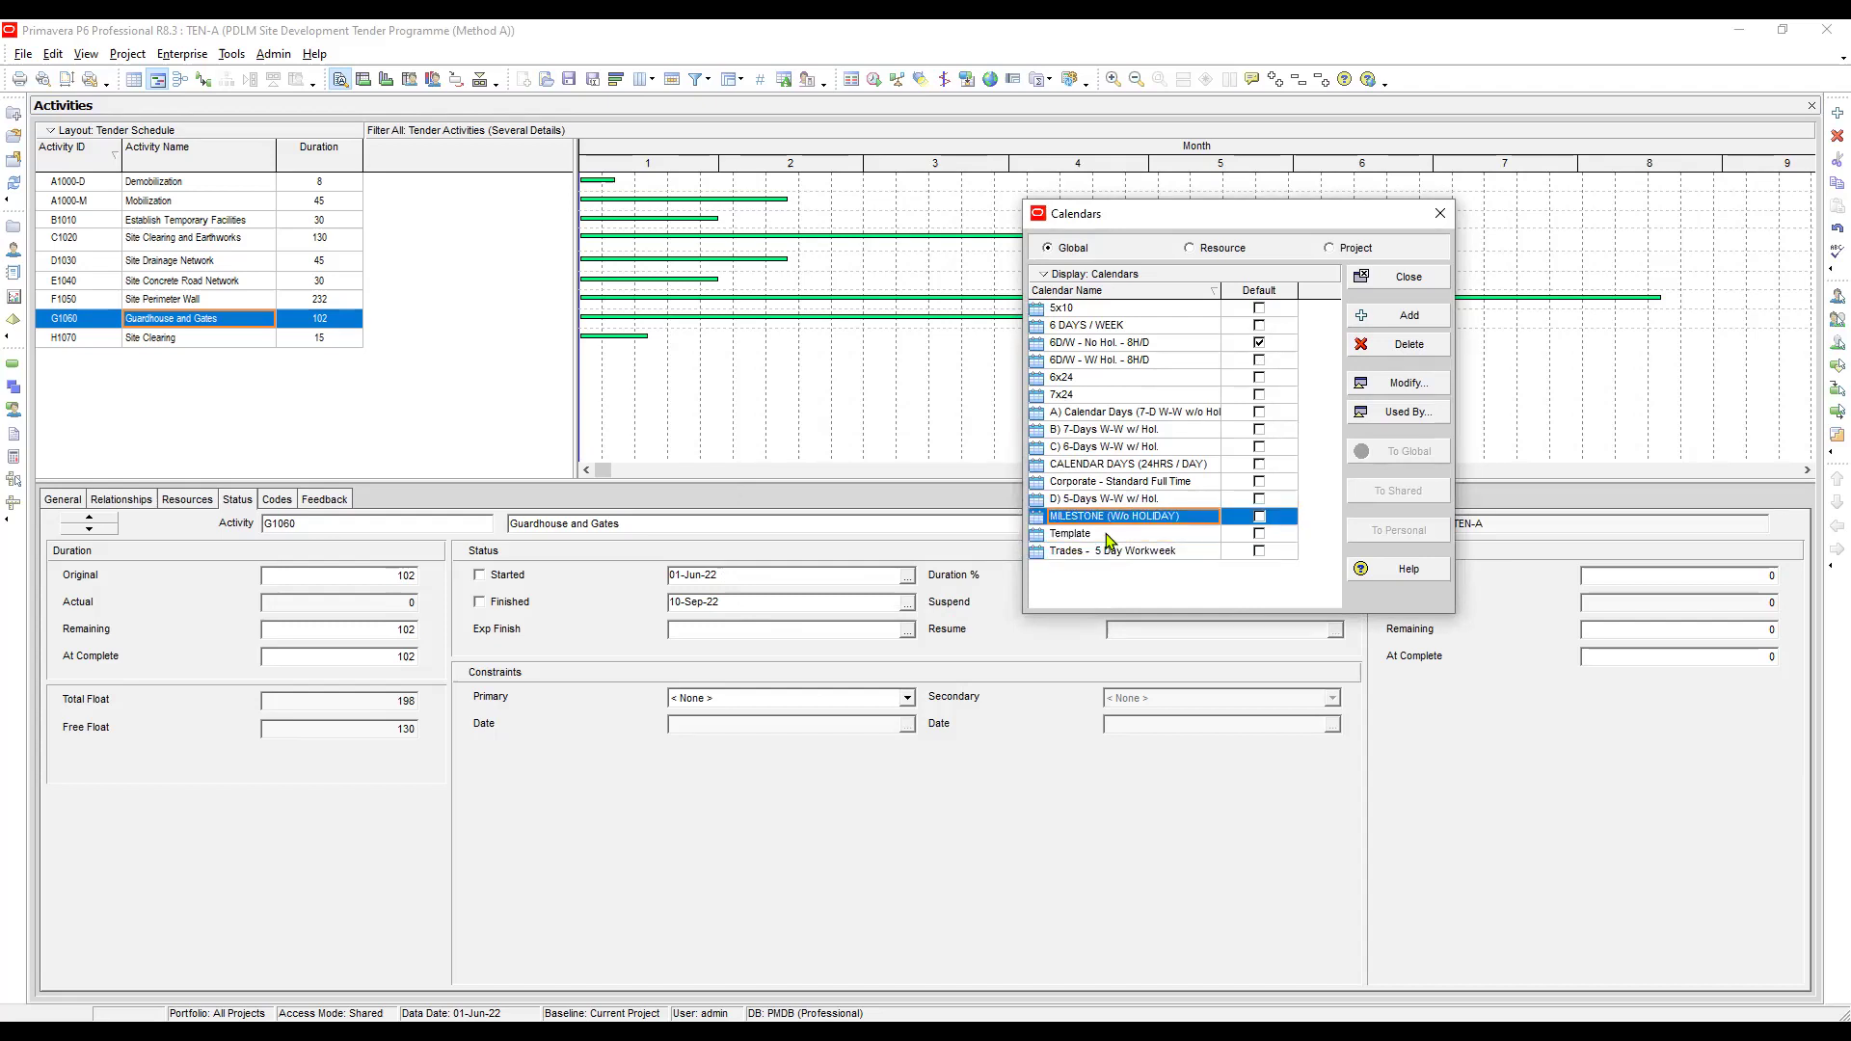
left_click(1110, 536)
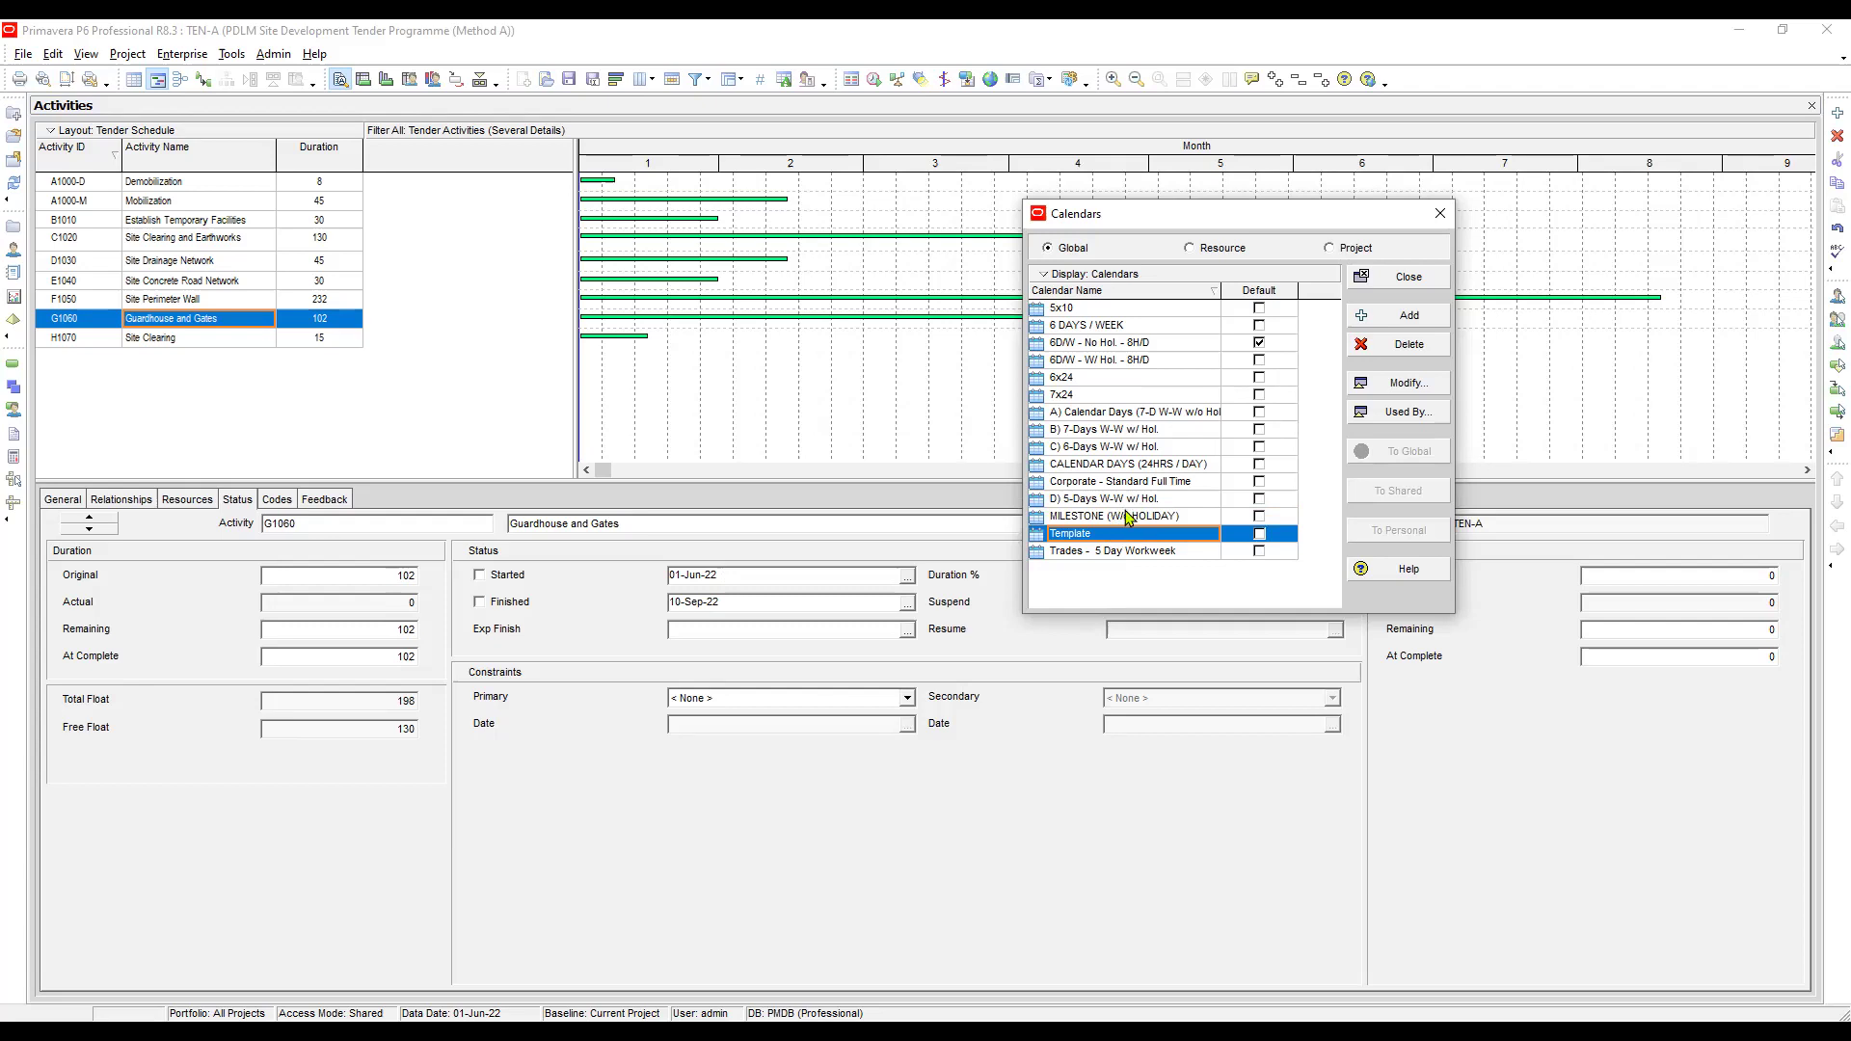
left_click(1110, 520)
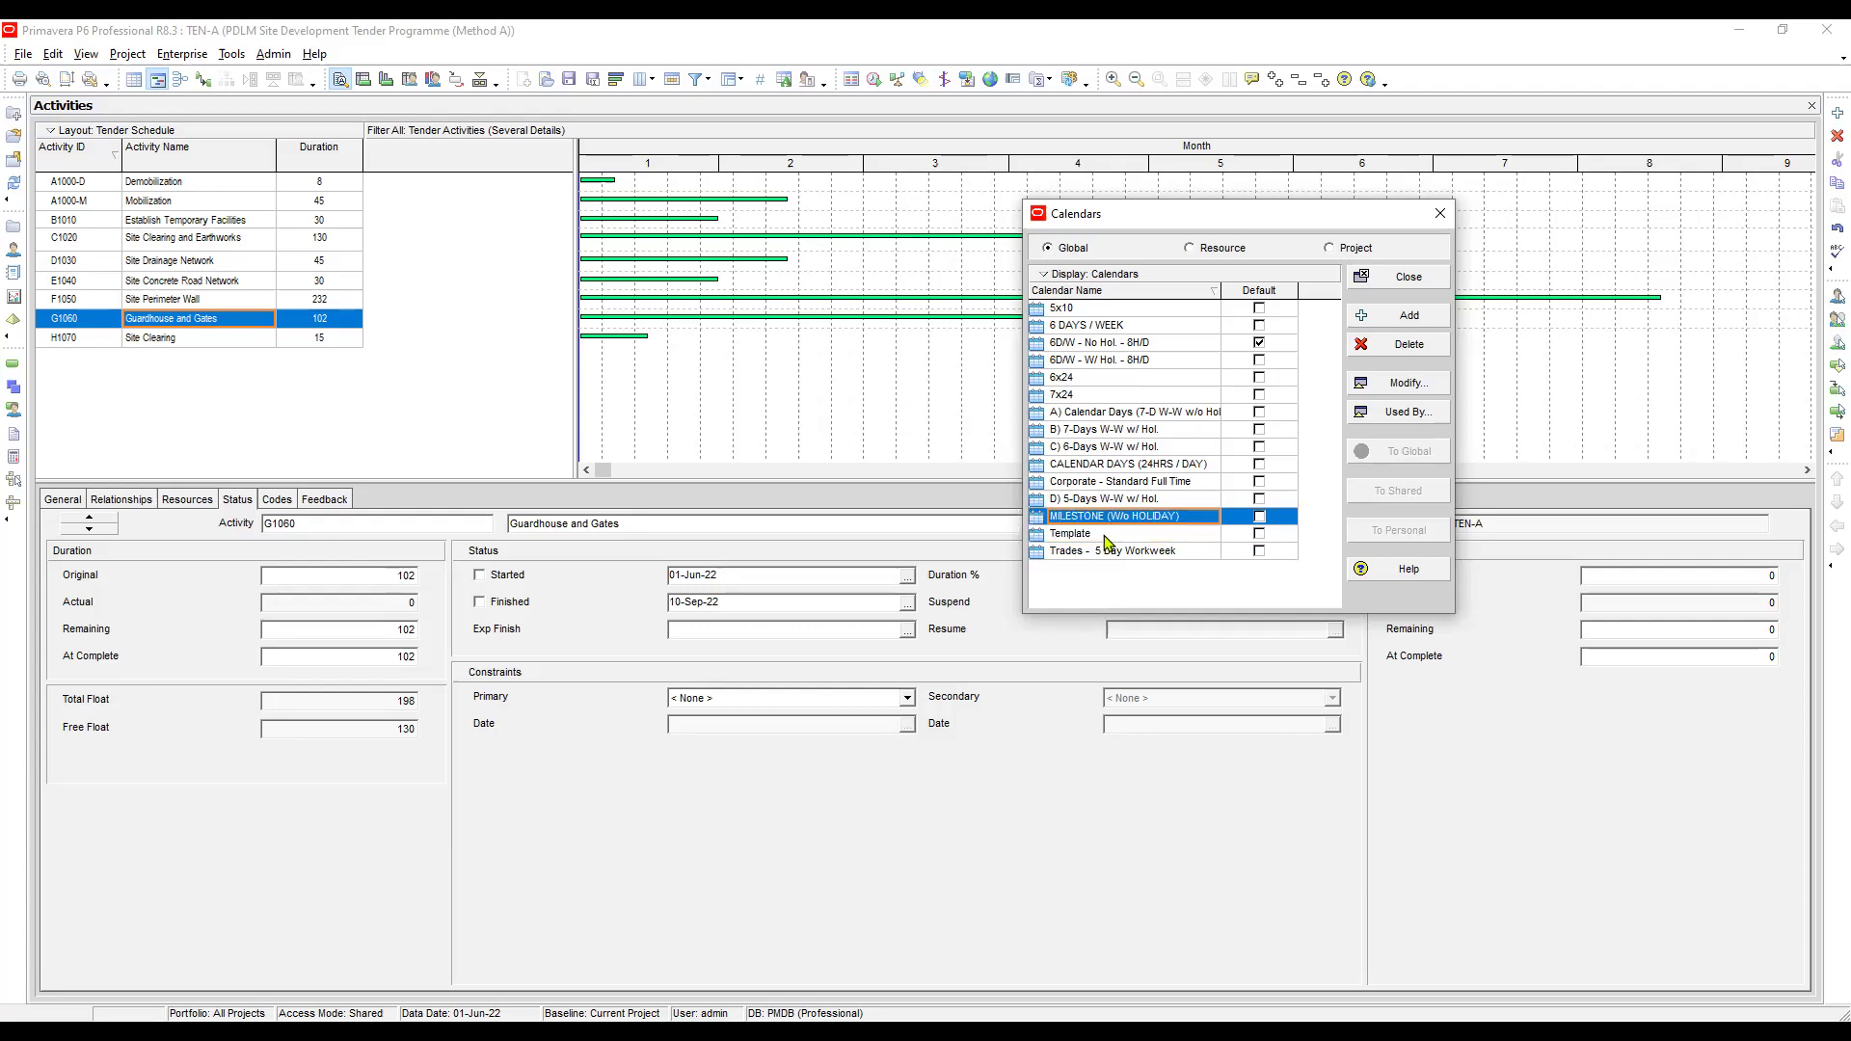
Open the global calendar Template for modification and go back to January 2022
left_click(1108, 536)
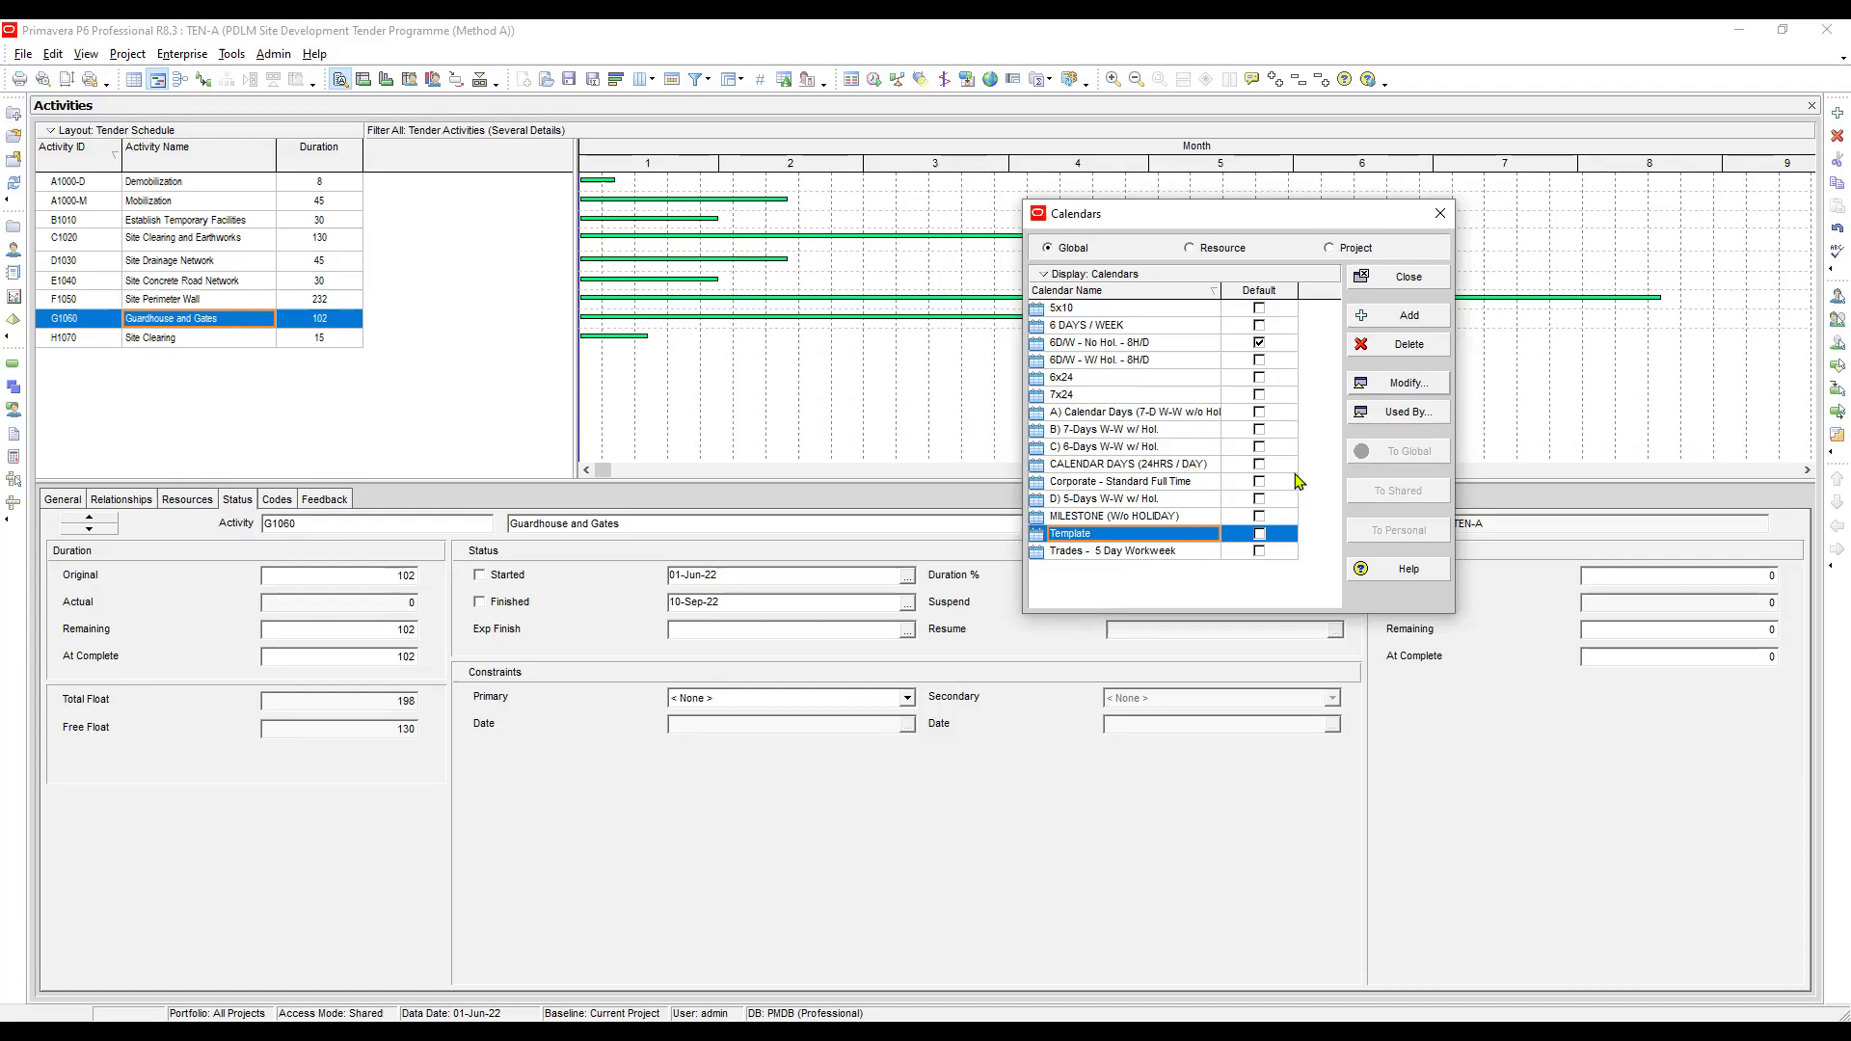
left_click(1389, 384)
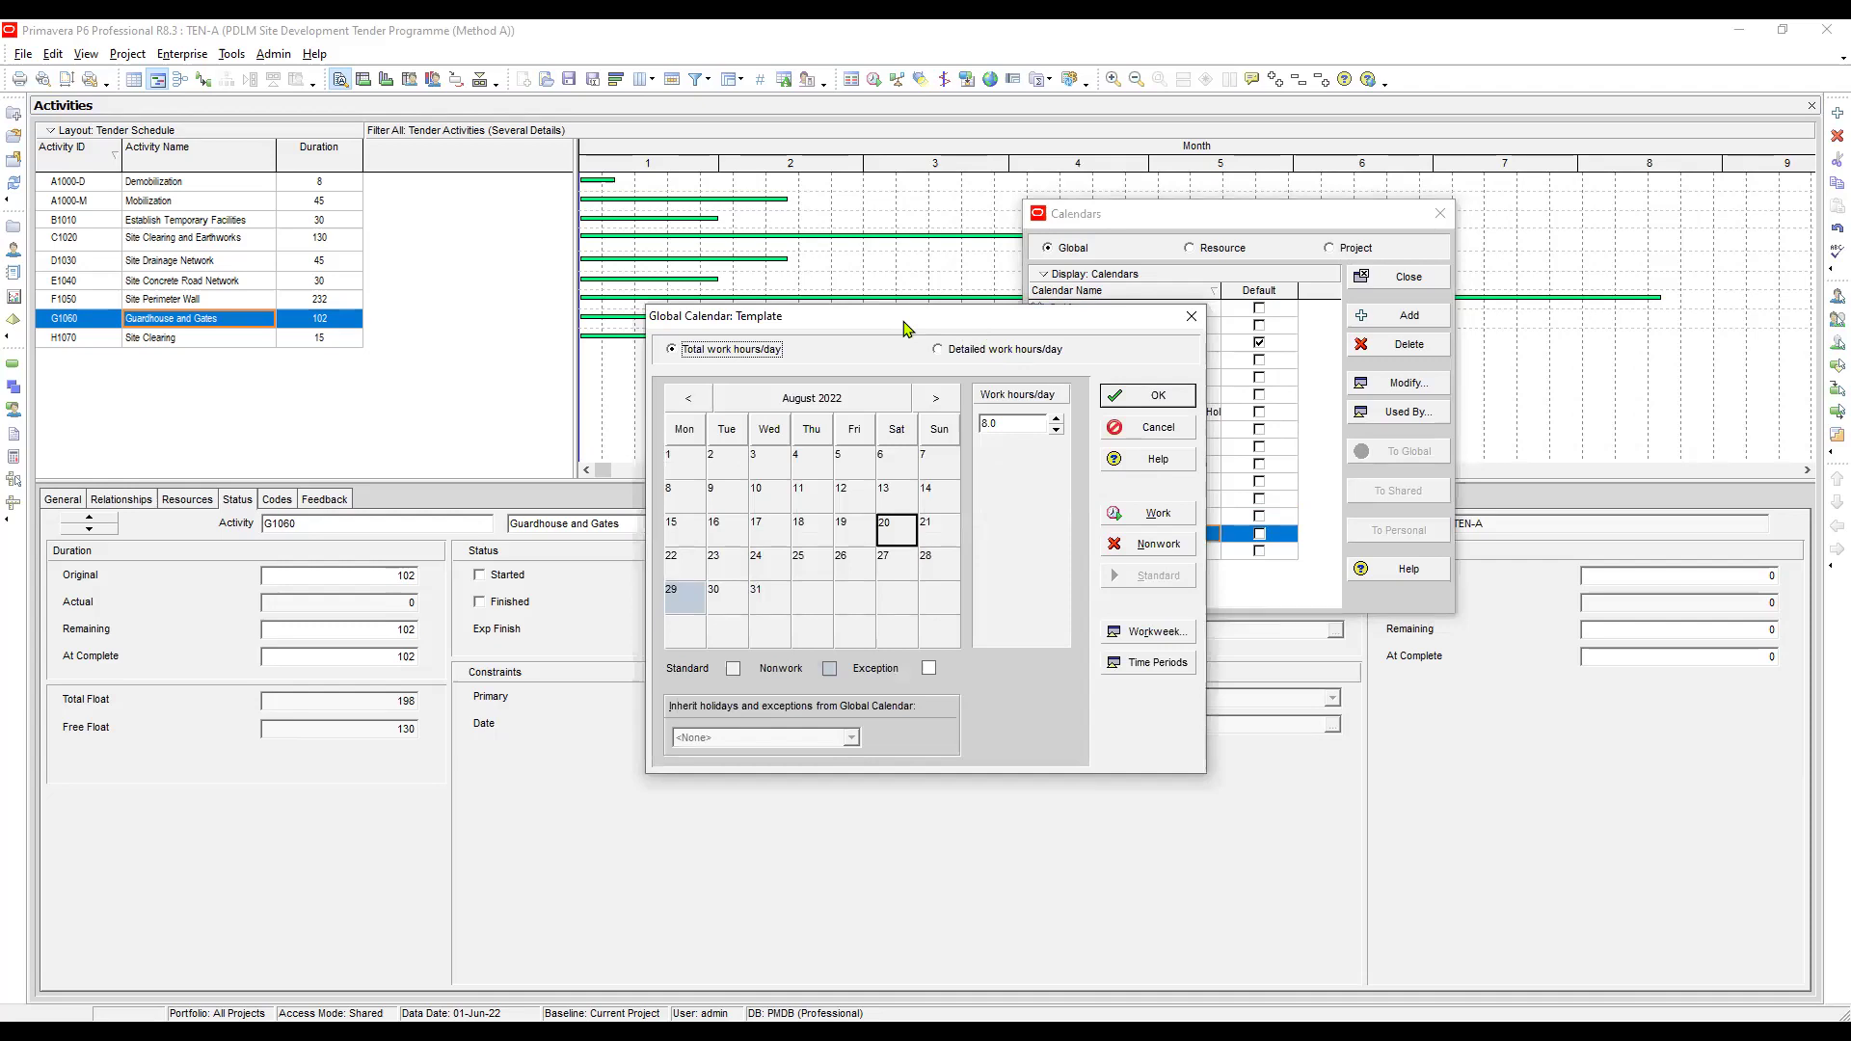
left_click_drag(732, 316, 496, 160)
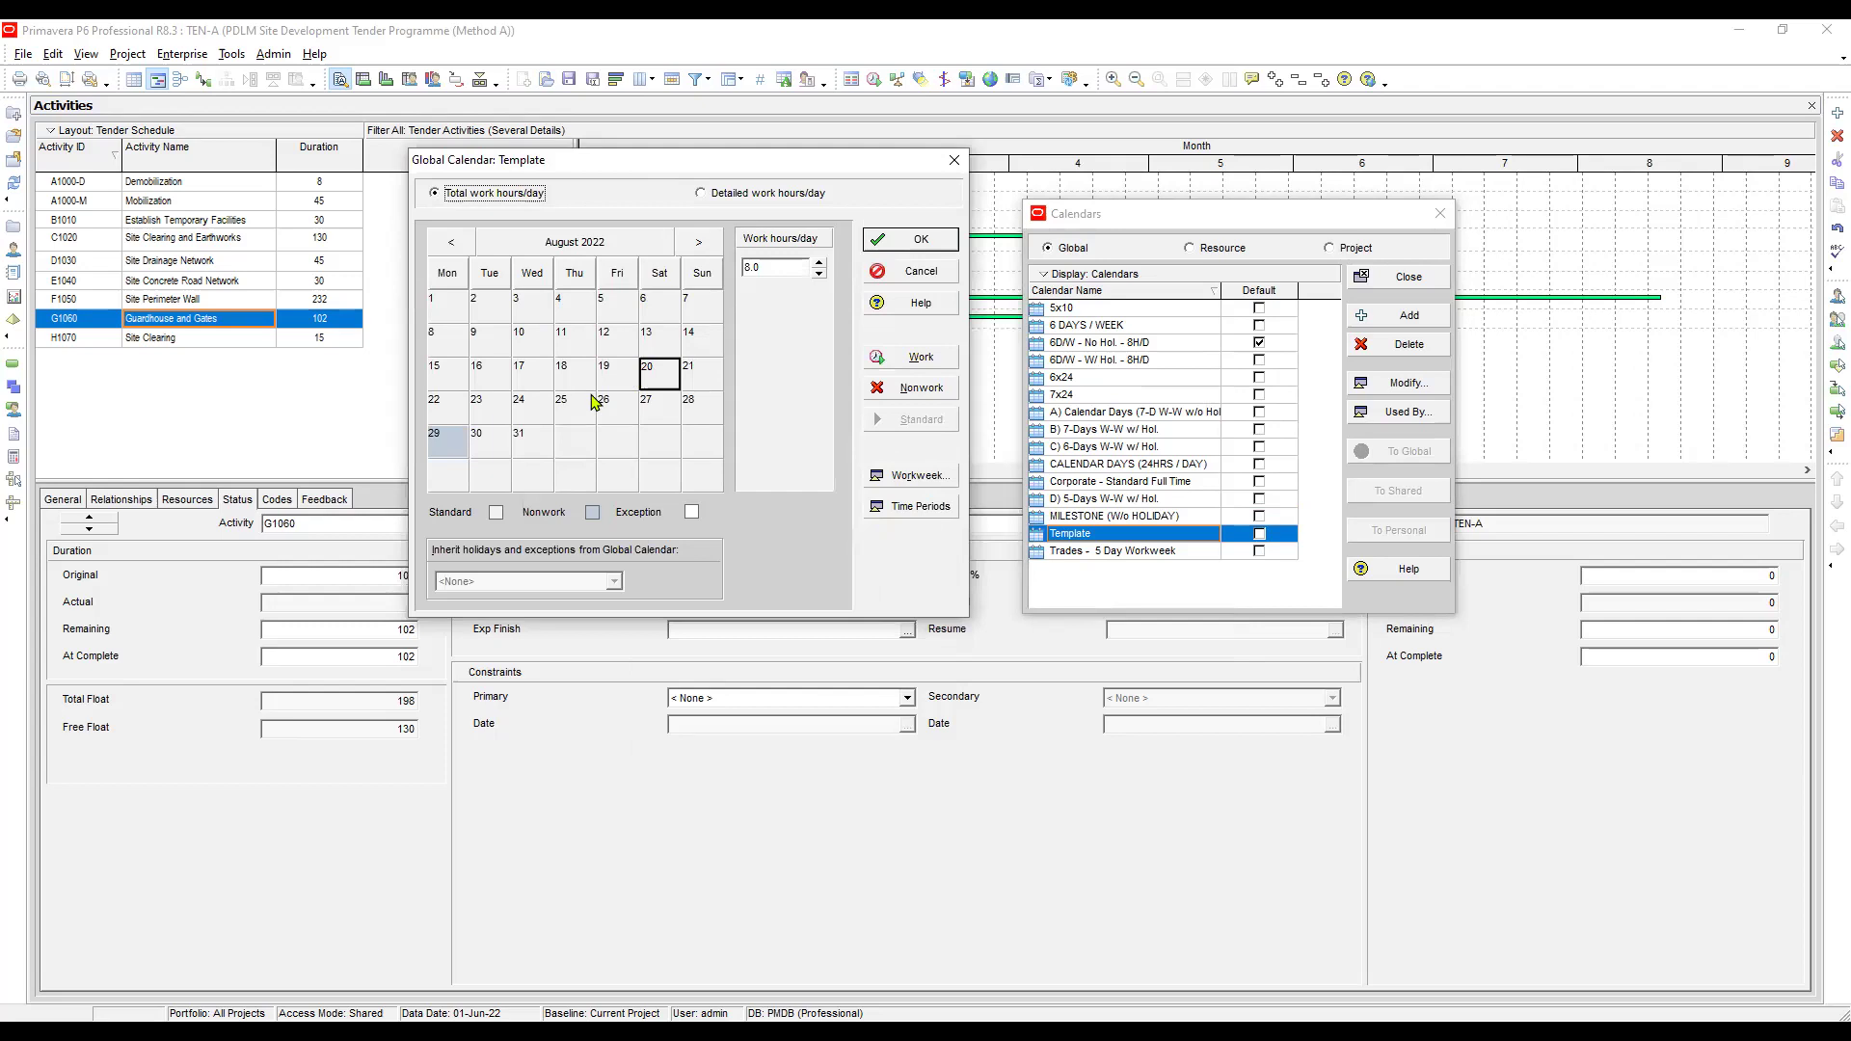
left_click(450, 245)
left_click(450, 245)
left_click(450, 245)
left_click(450, 245)
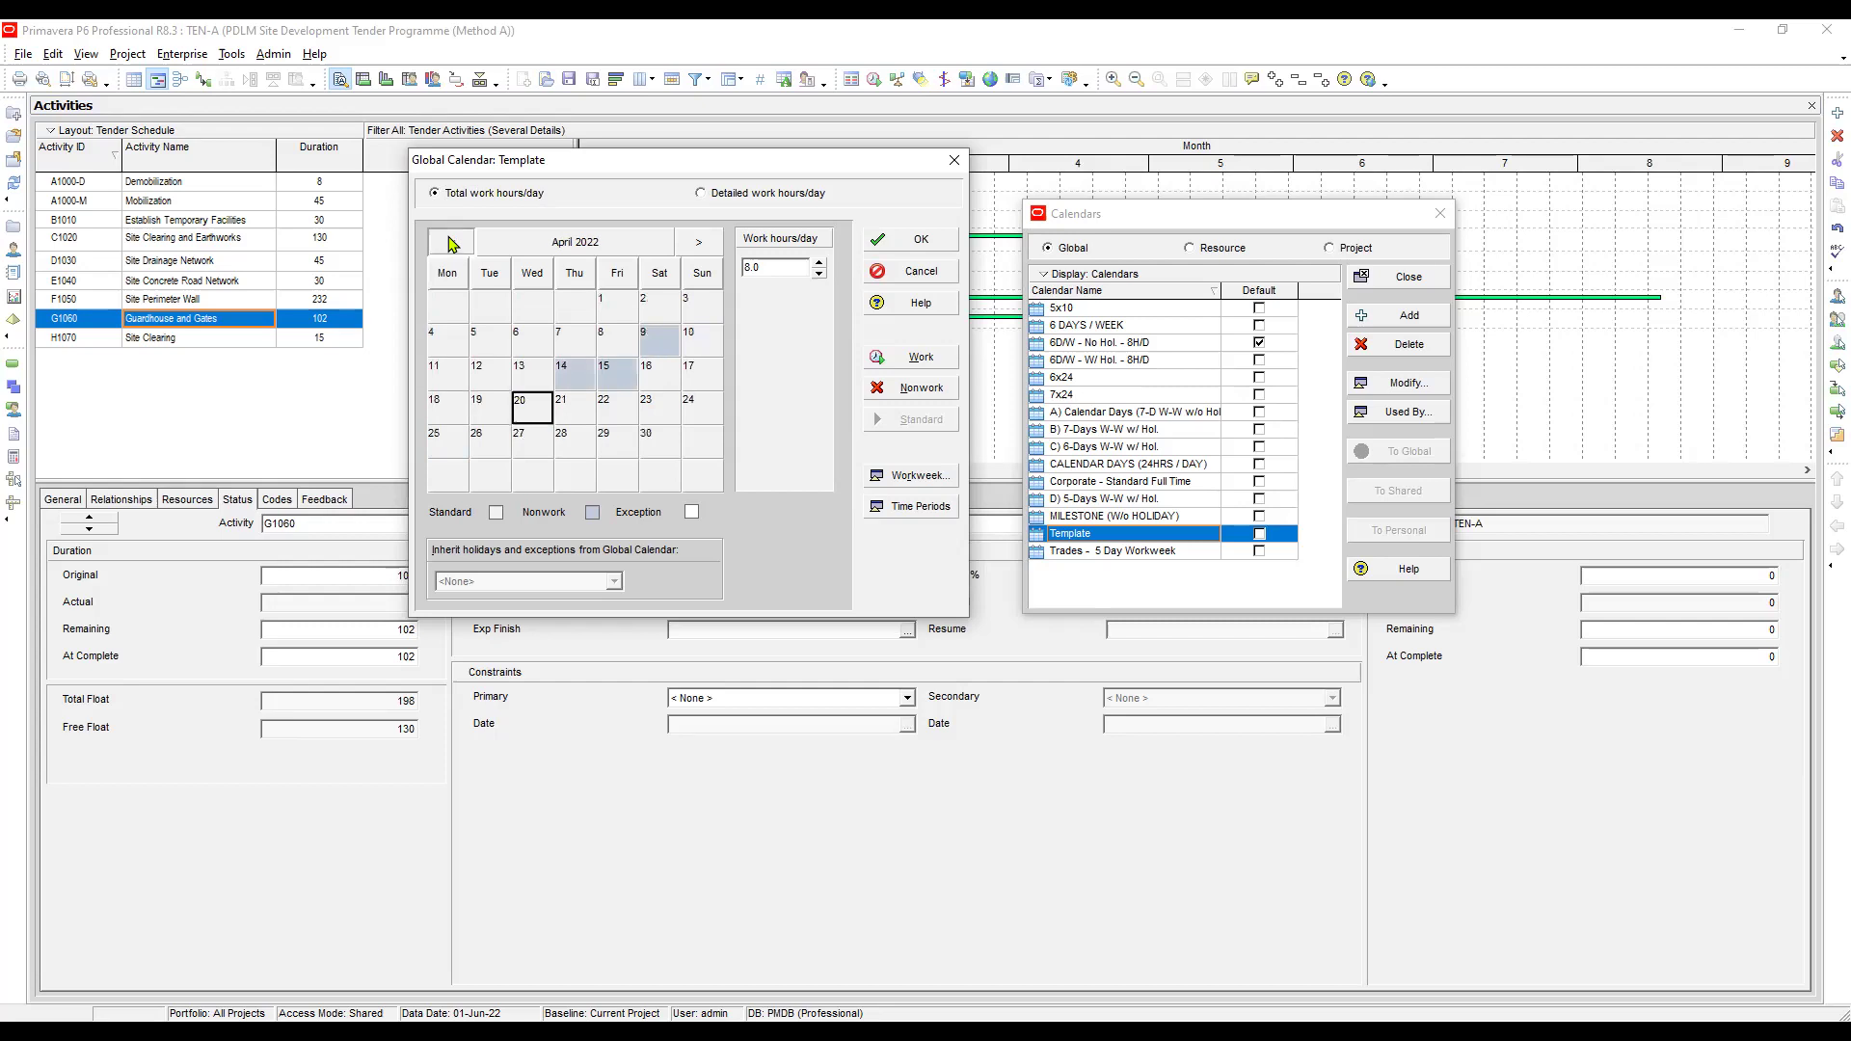
left_click(452, 244)
left_click(452, 245)
left_click(453, 245)
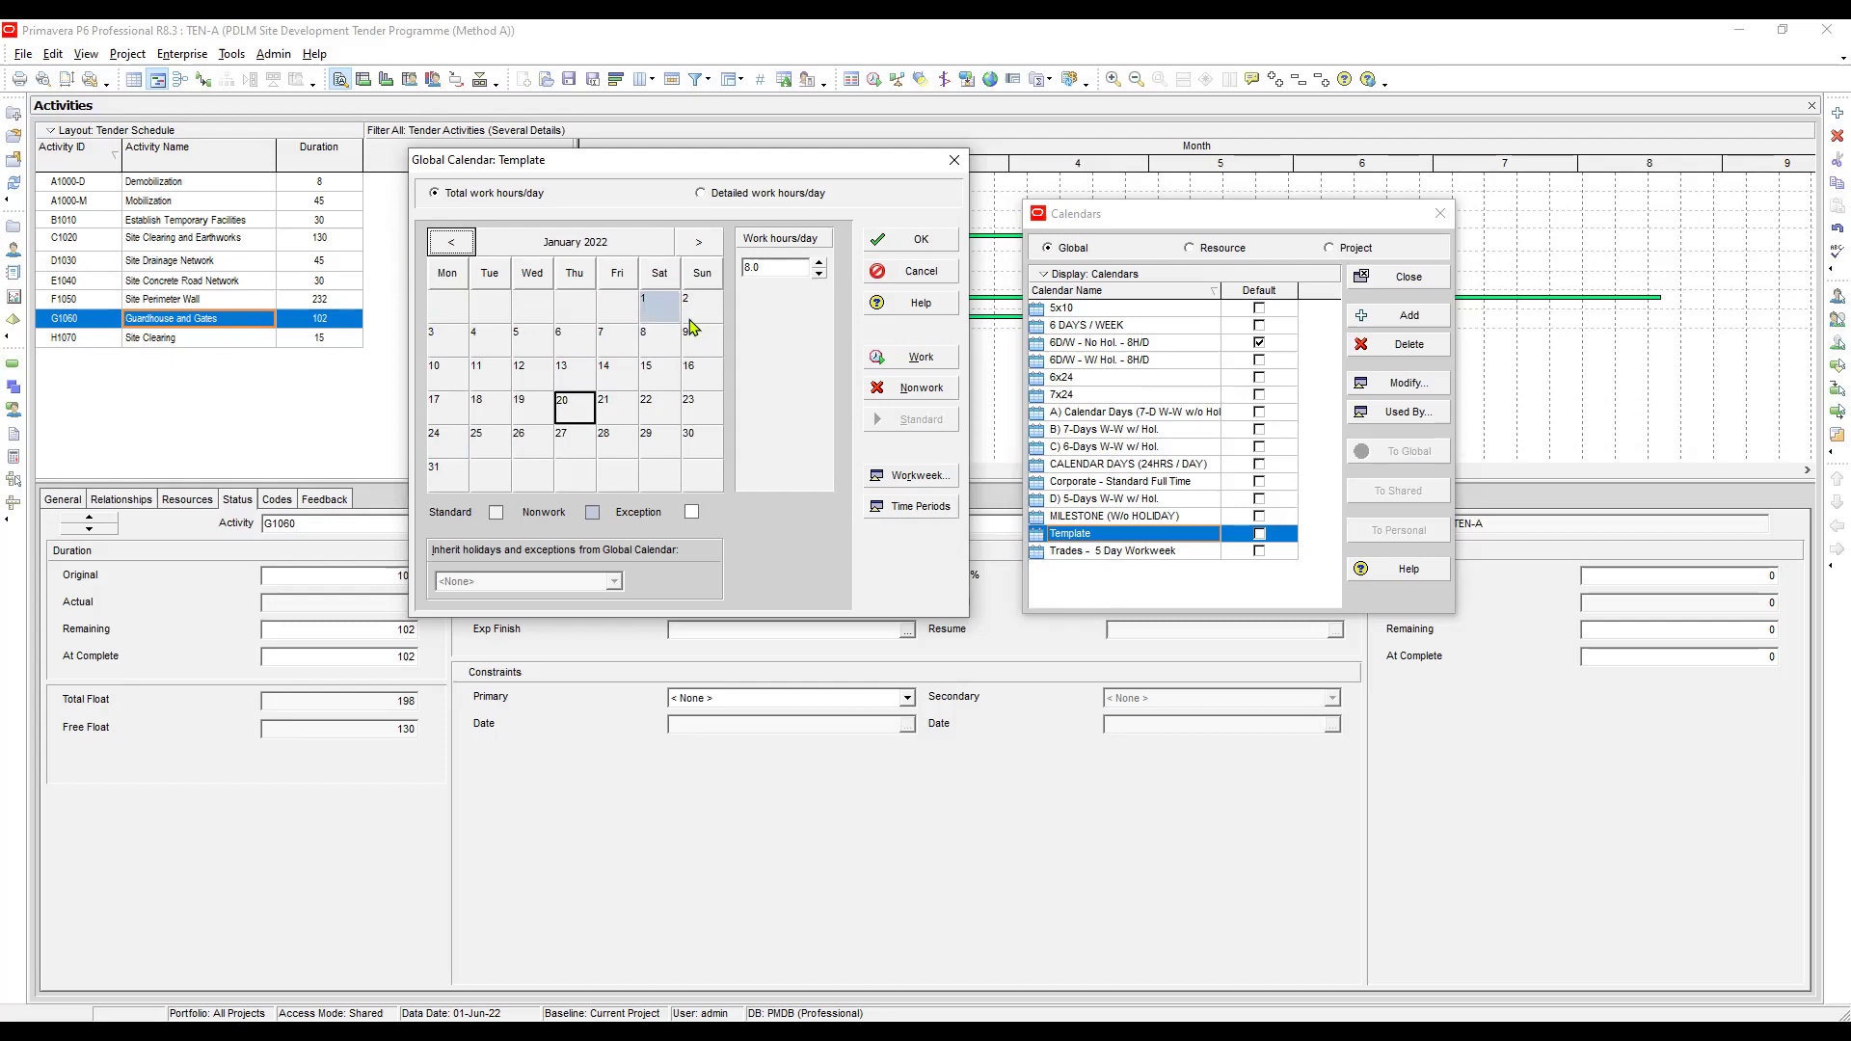
Mark 1 January 2022 and 1 February 2022 as nonwork days in the Template calendar
left_click(661, 313)
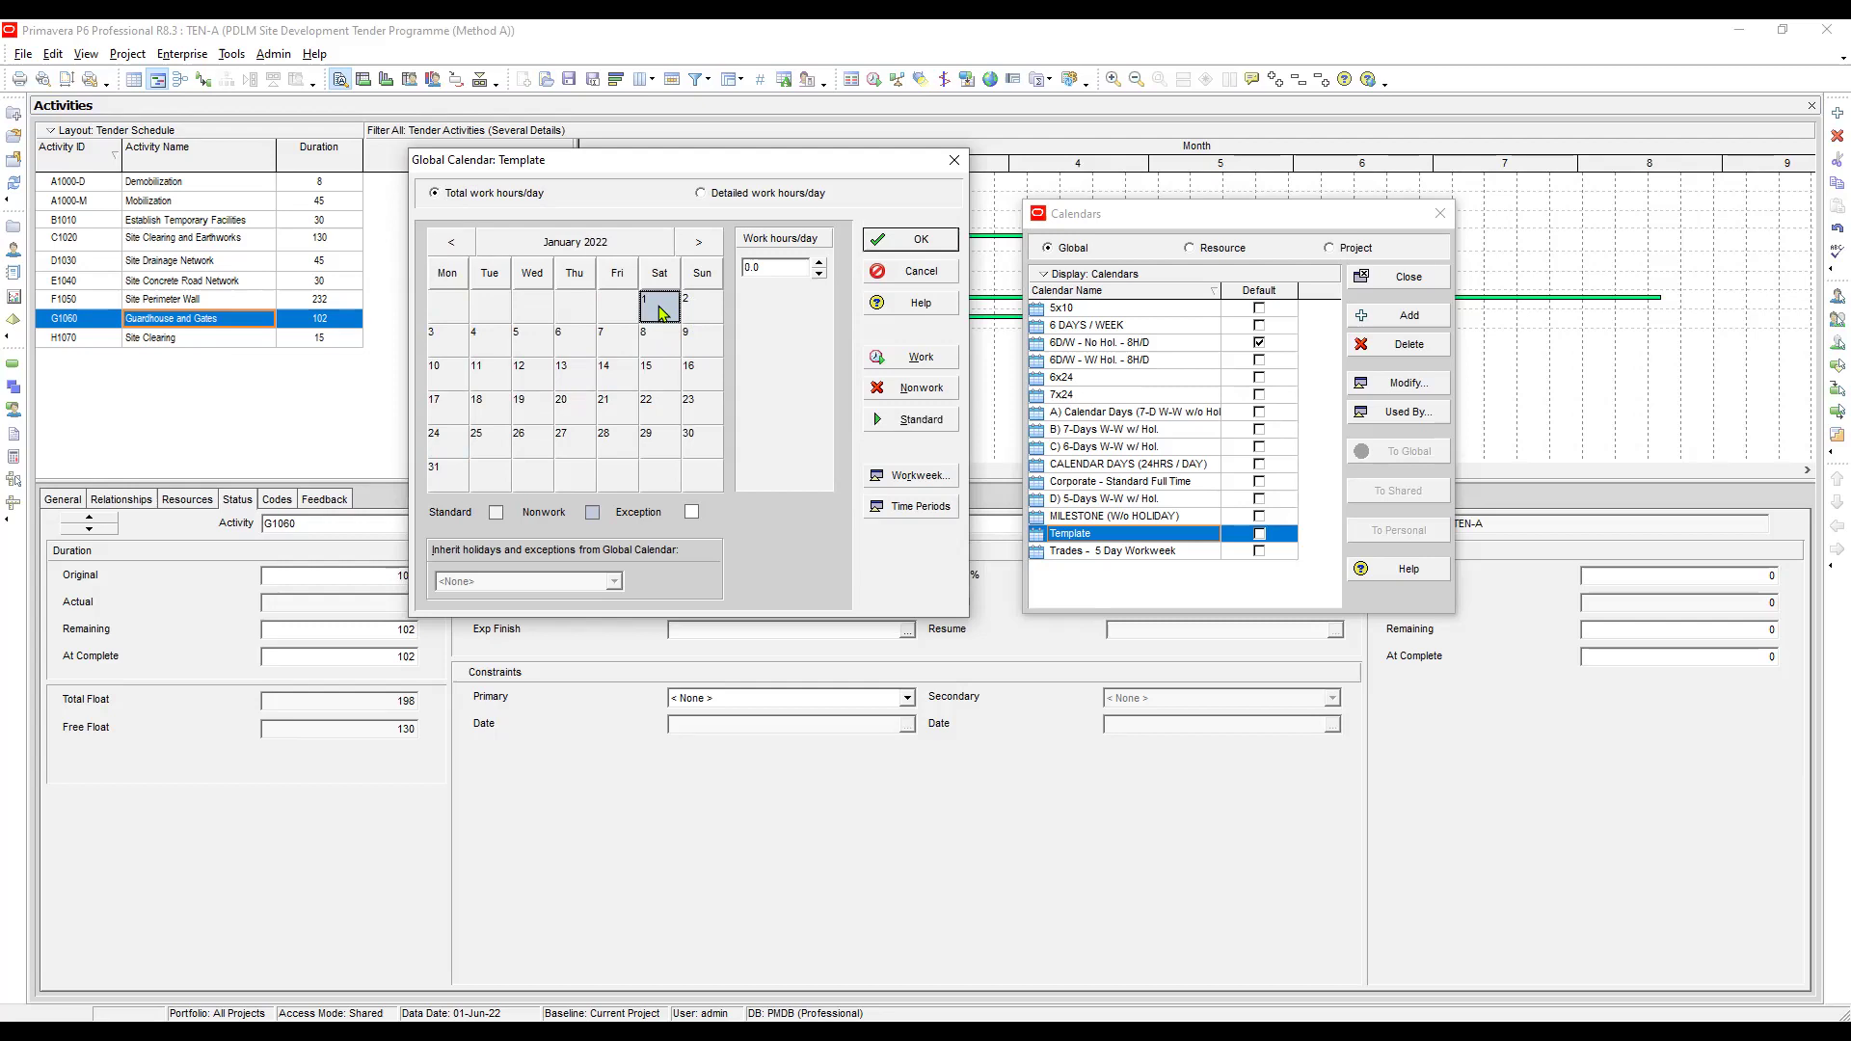
left_click(924, 391)
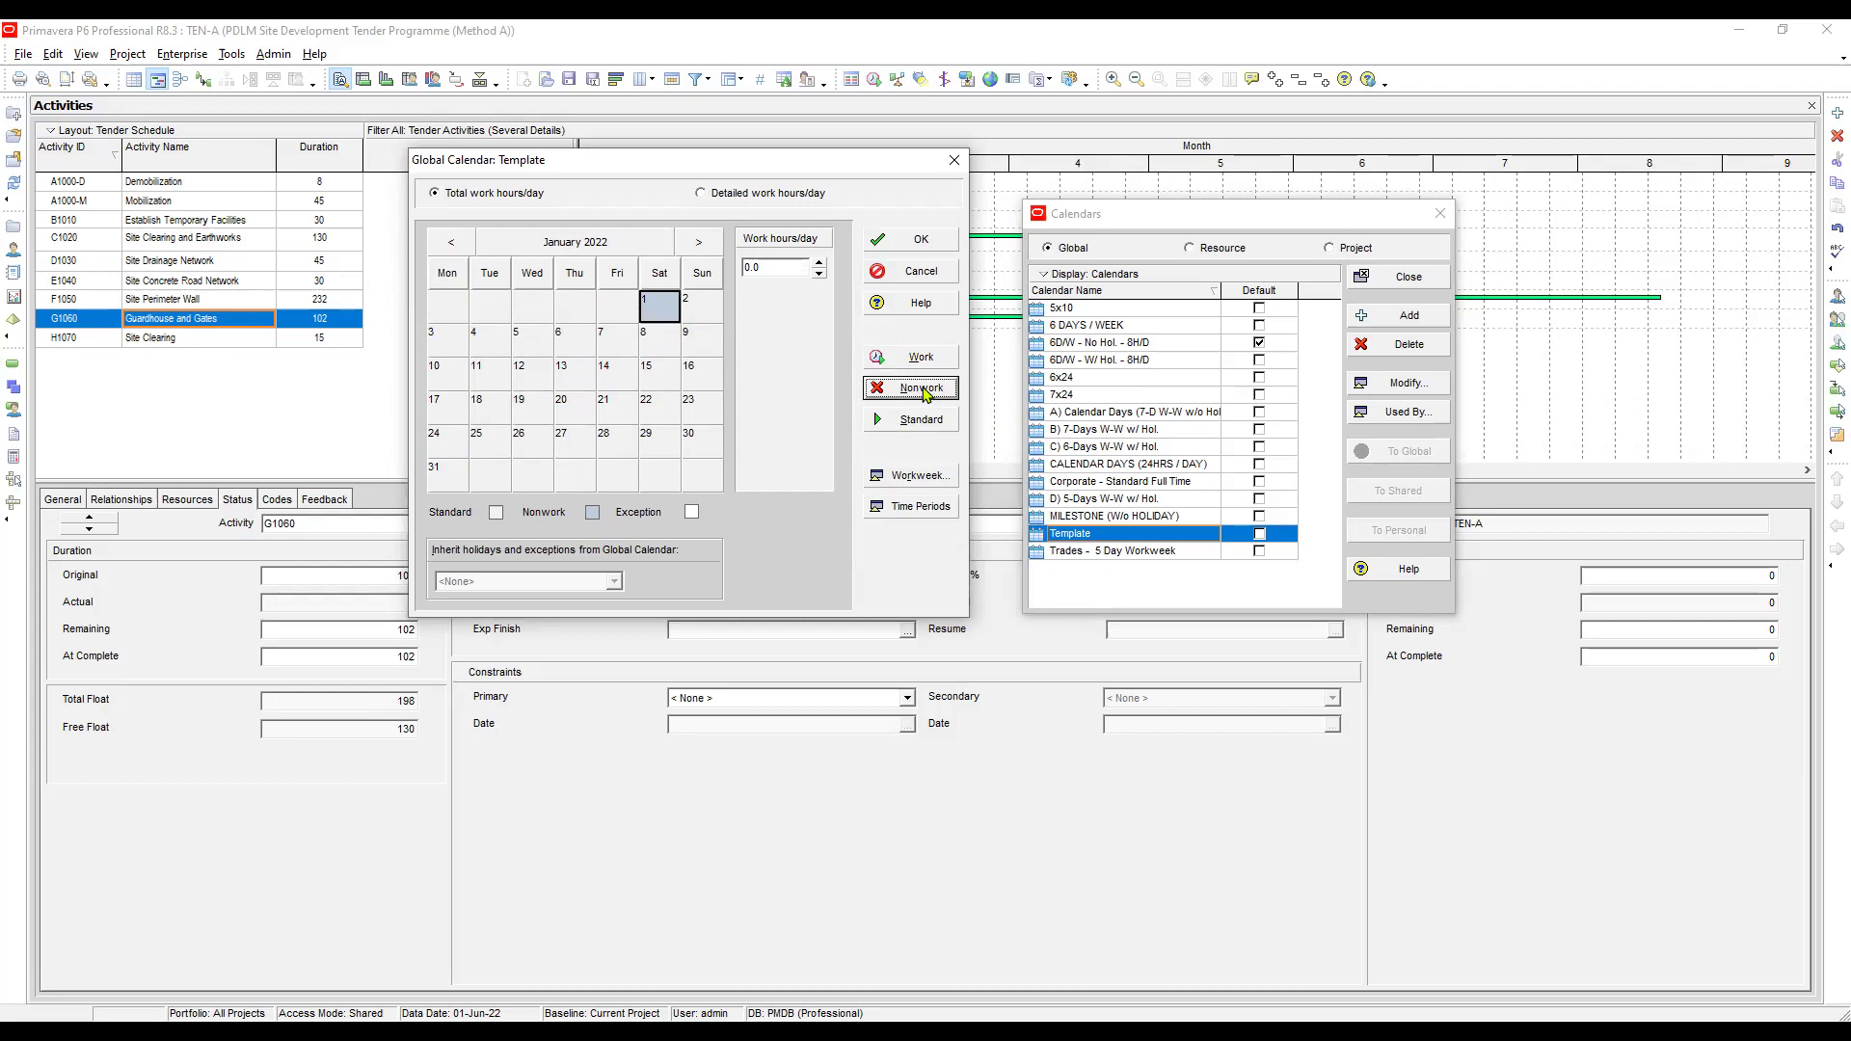
left_click(701, 245)
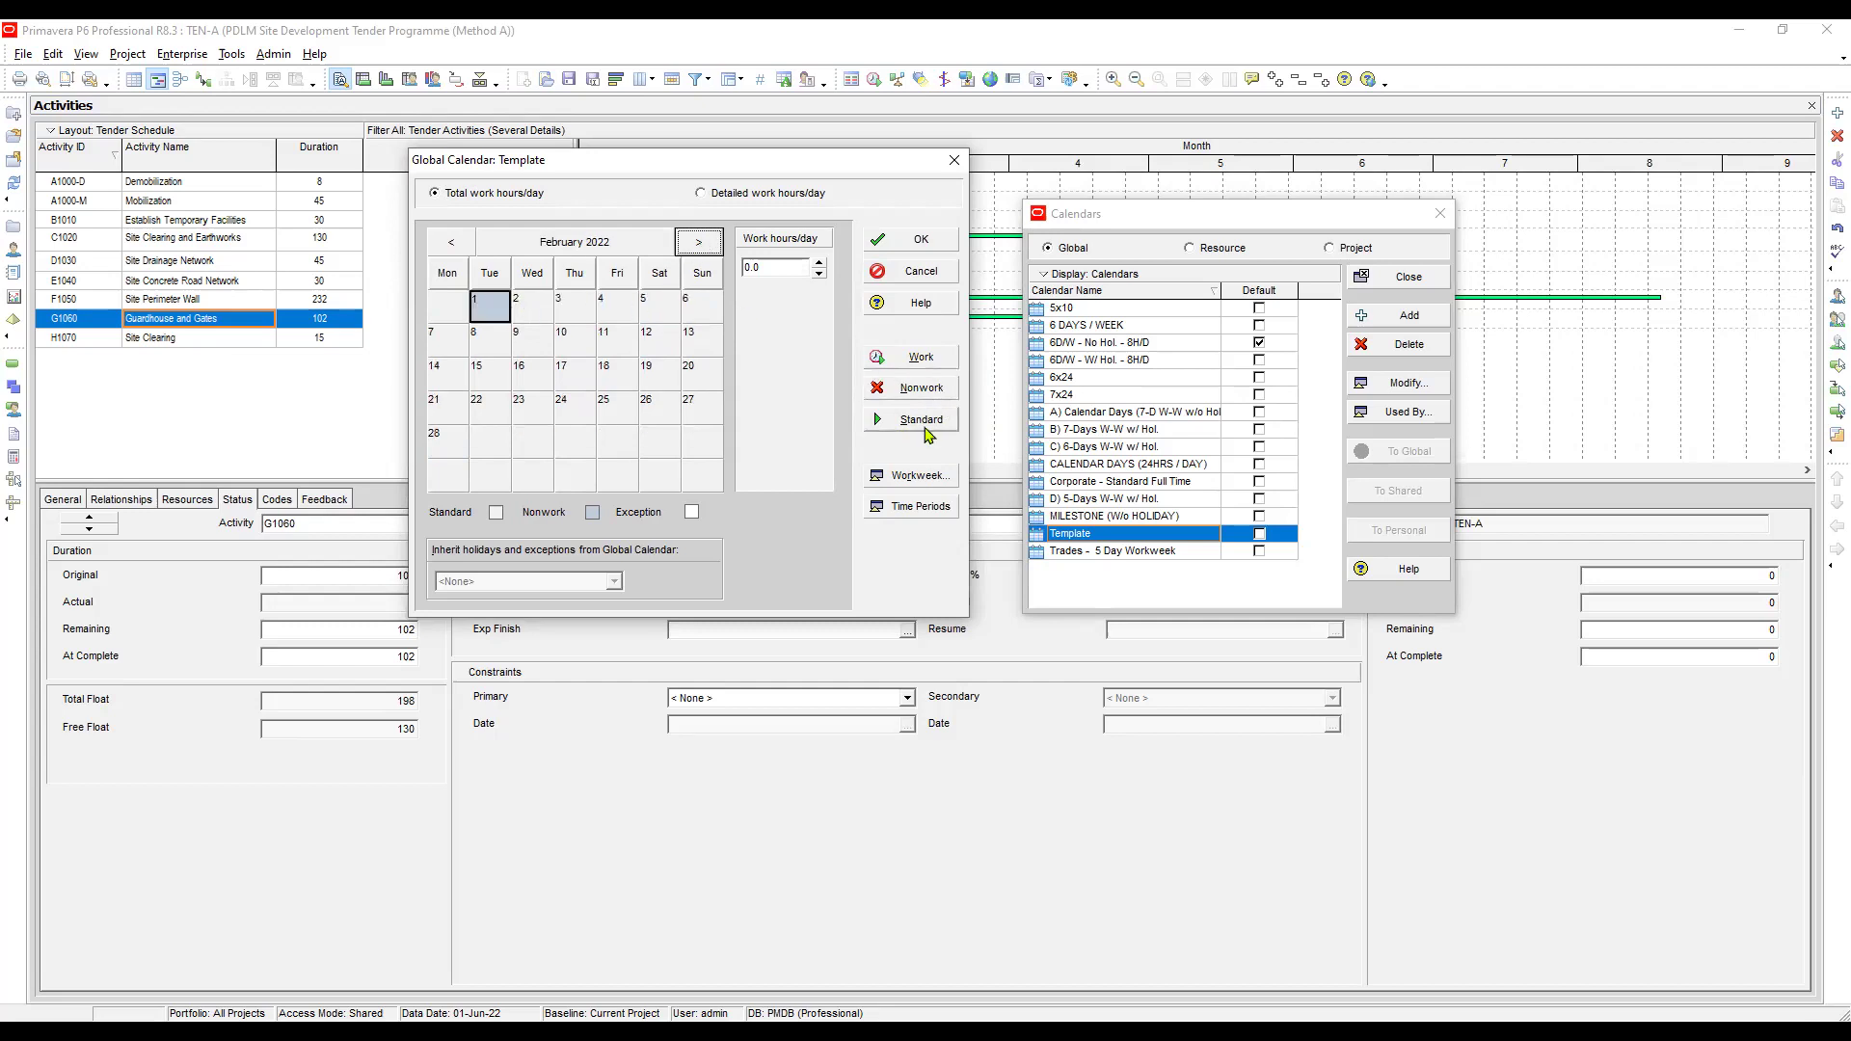
left_click(922, 391)
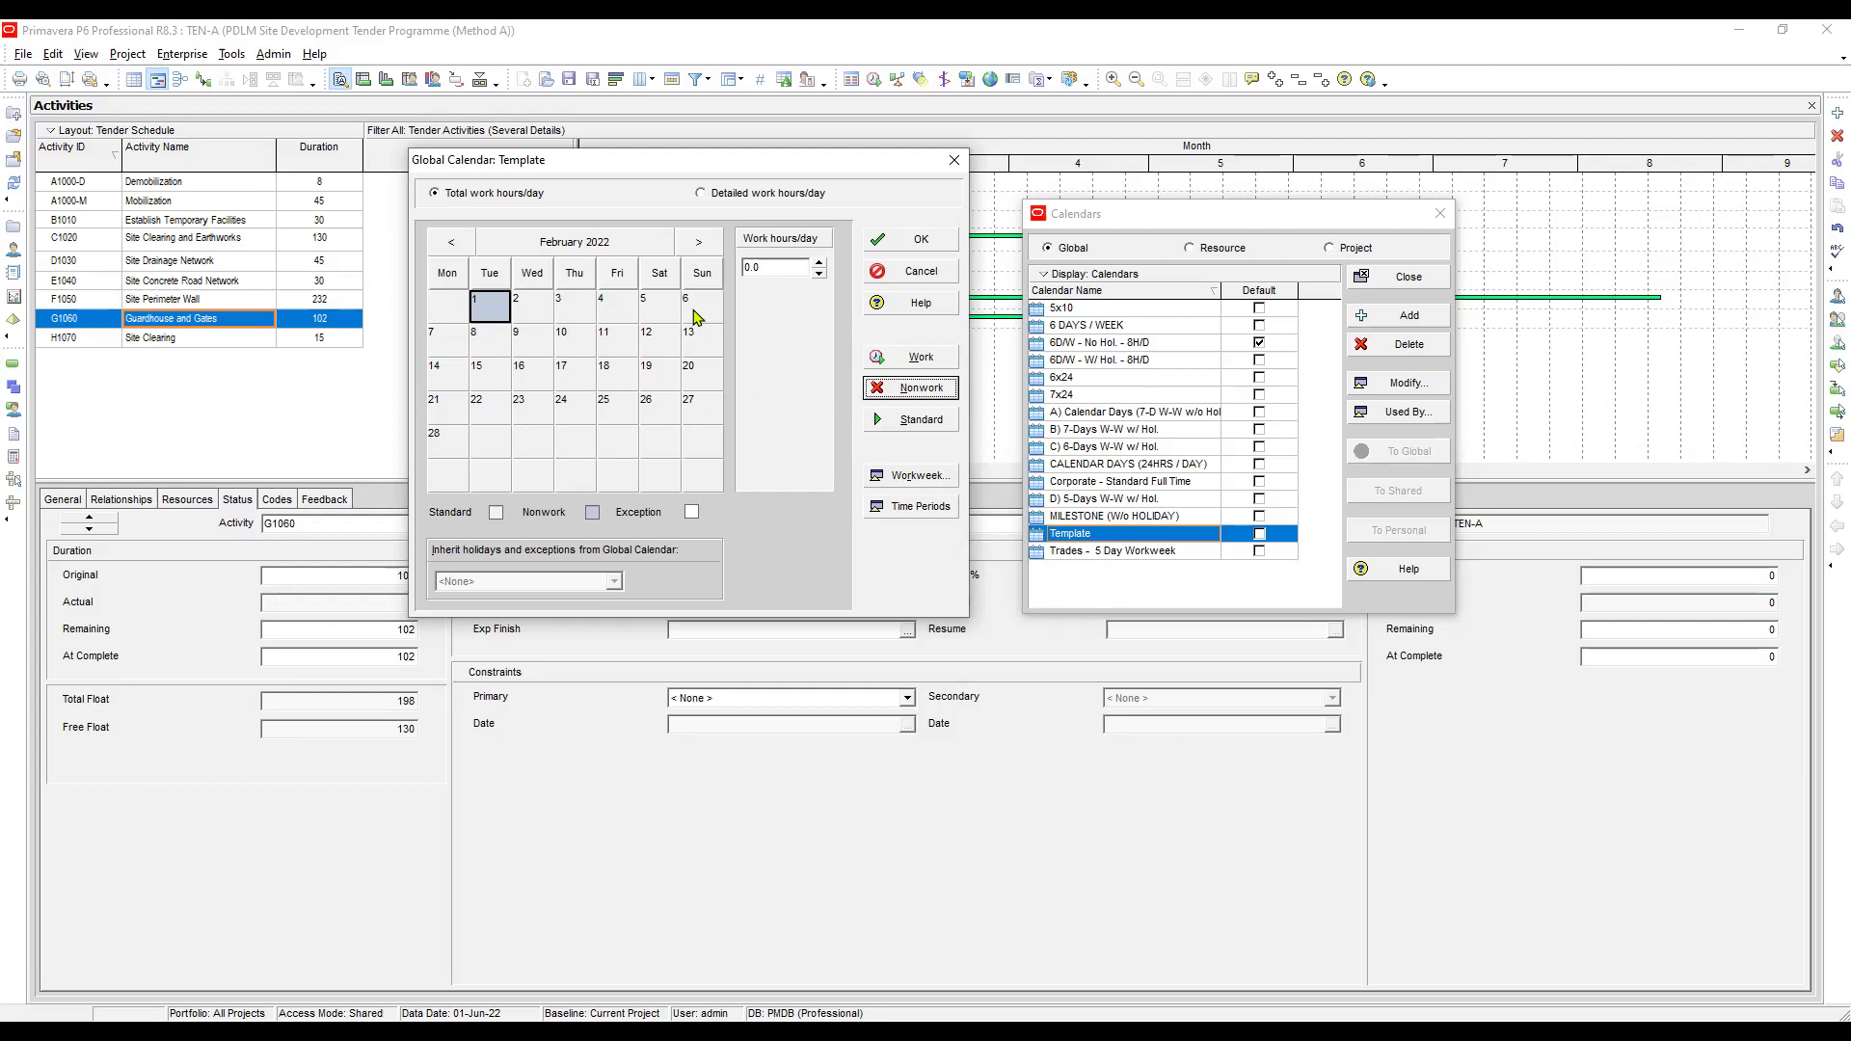
Check the 9, 14 and 15 April 2022 holidays in the Template calendar
left_click(700, 242)
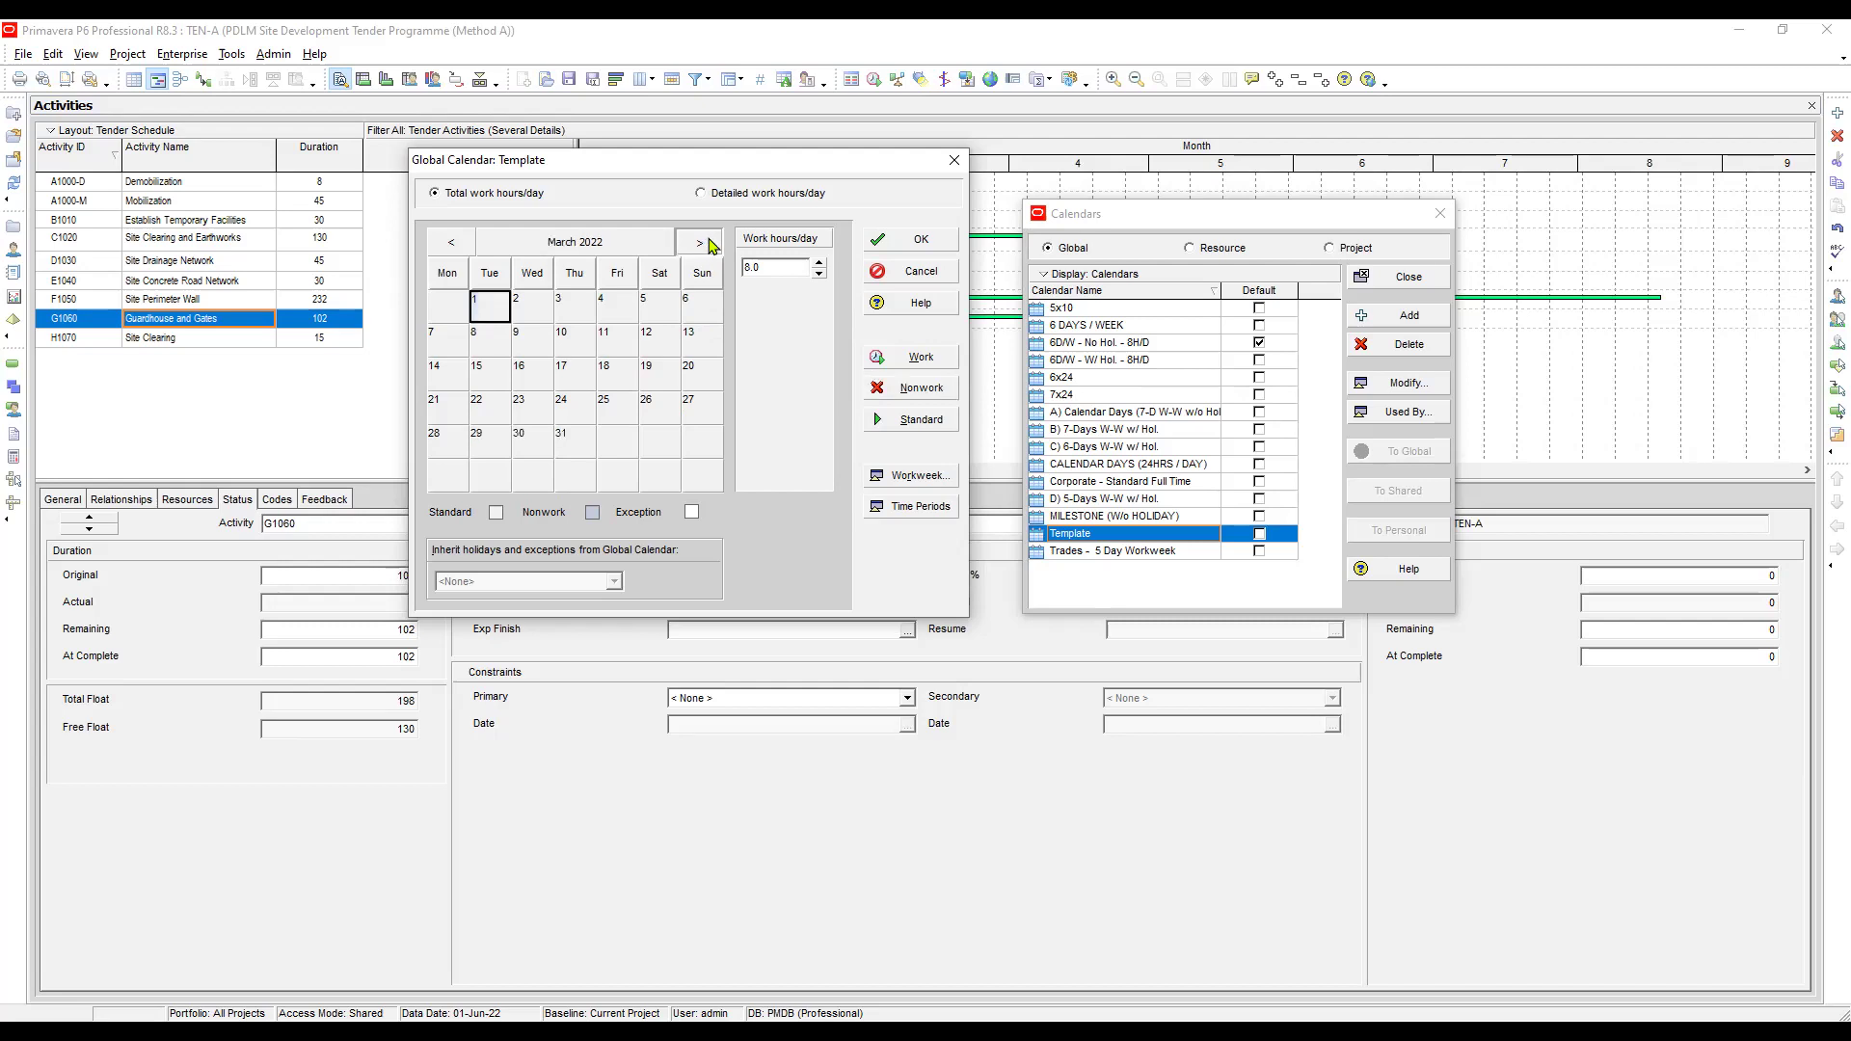
left_click(700, 242)
left_click(660, 343)
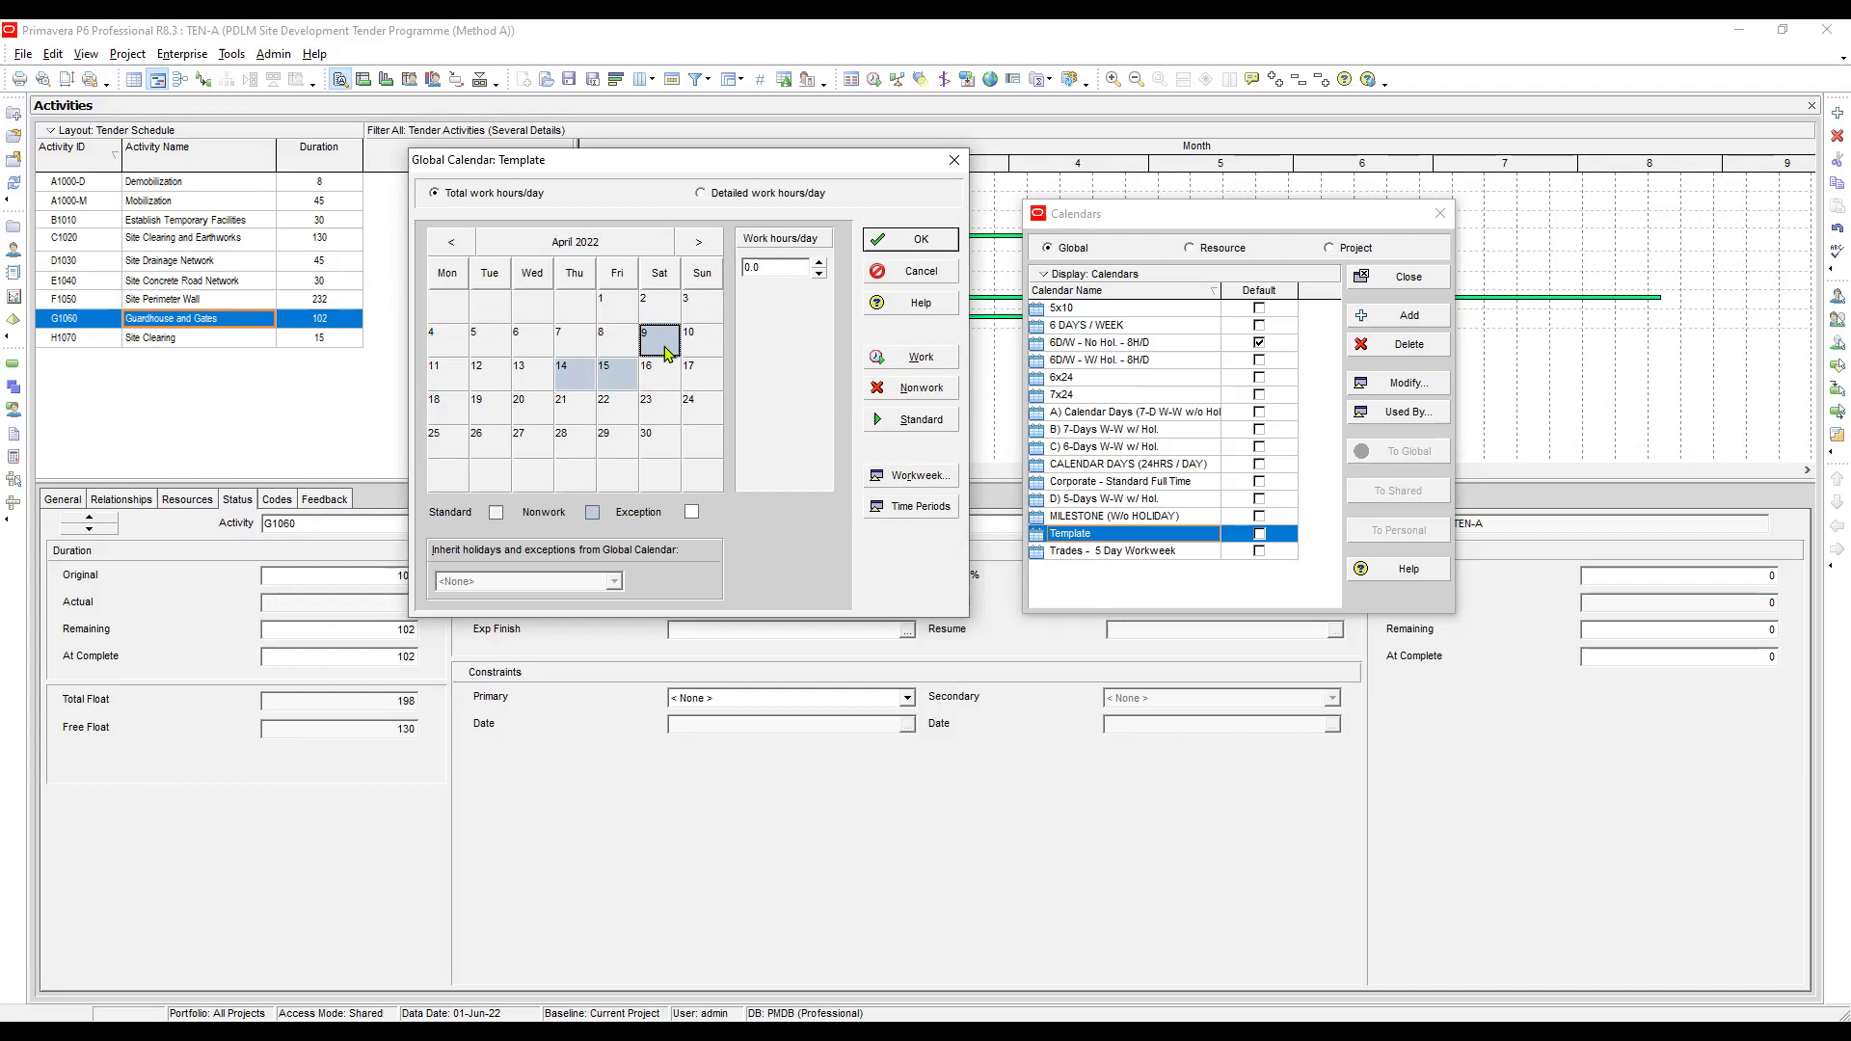
left_click(575, 376)
left_click(613, 379)
Mark 1 May and 3 May 2022 as nonwork days in the Template calendar
left_click(700, 248)
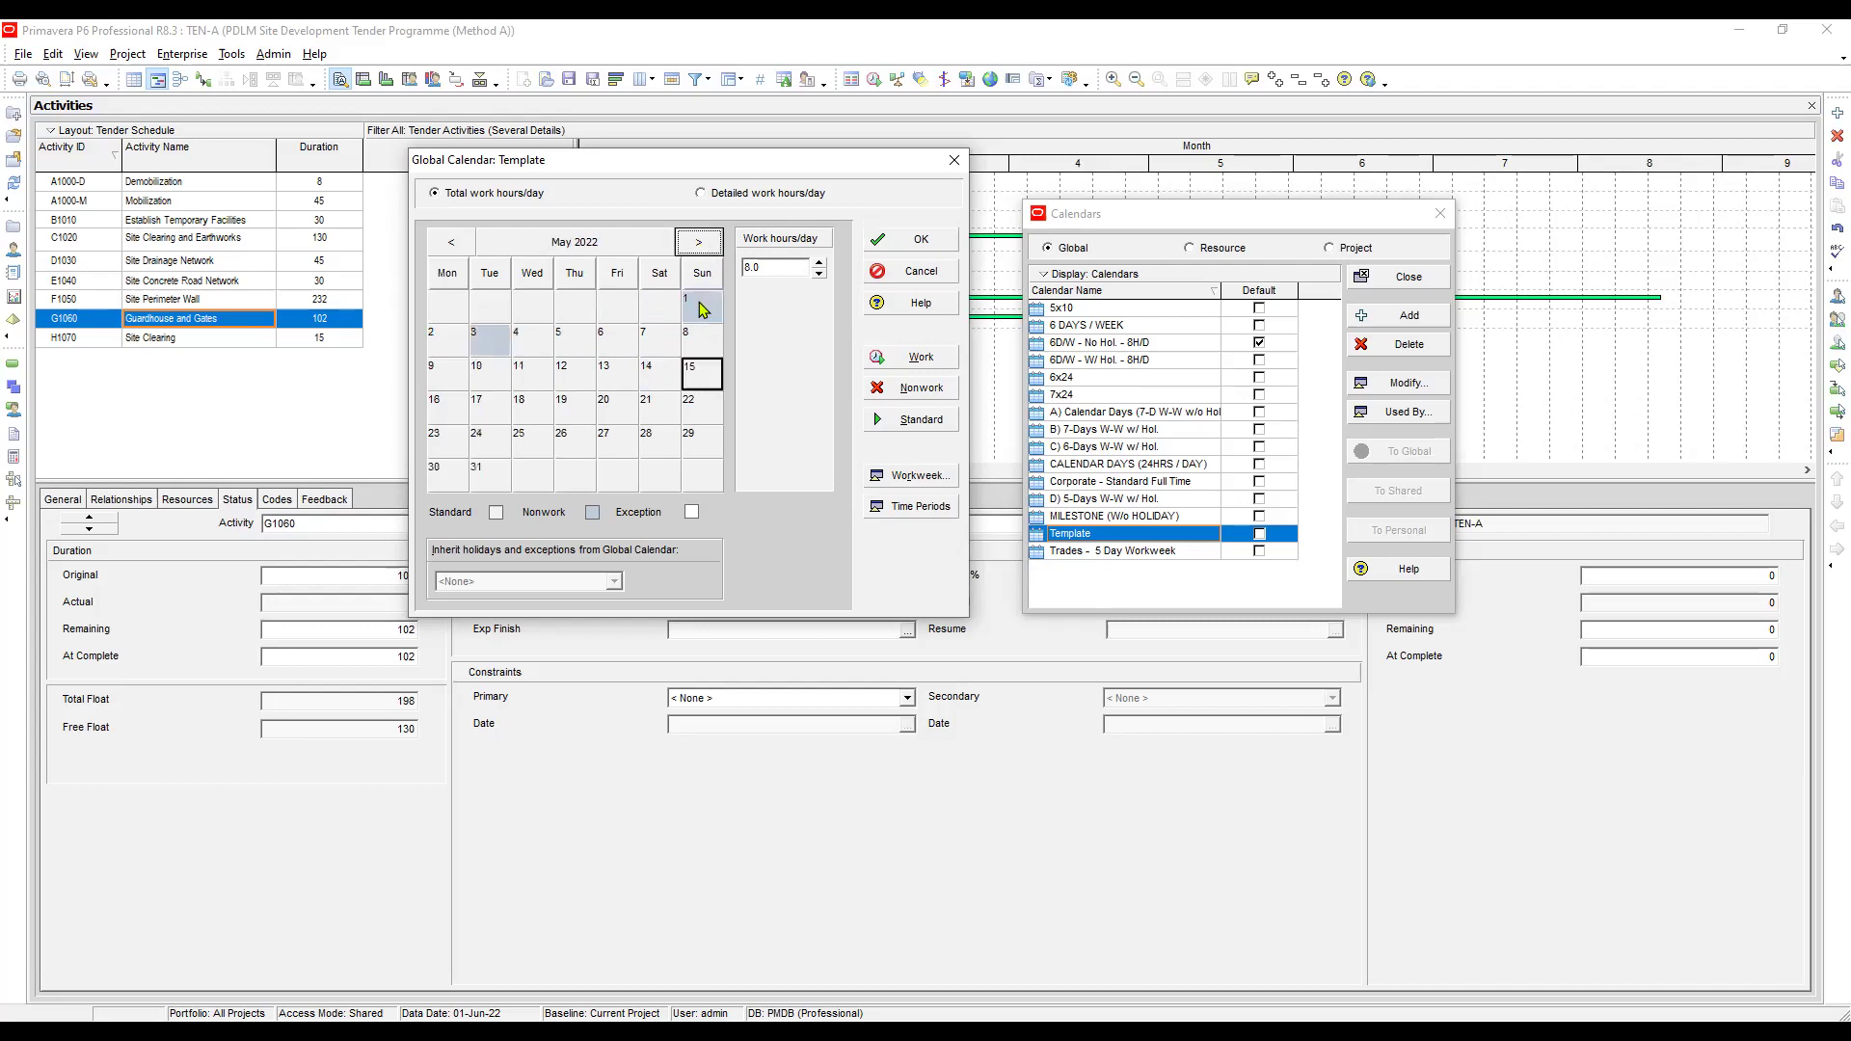
left_click(703, 306)
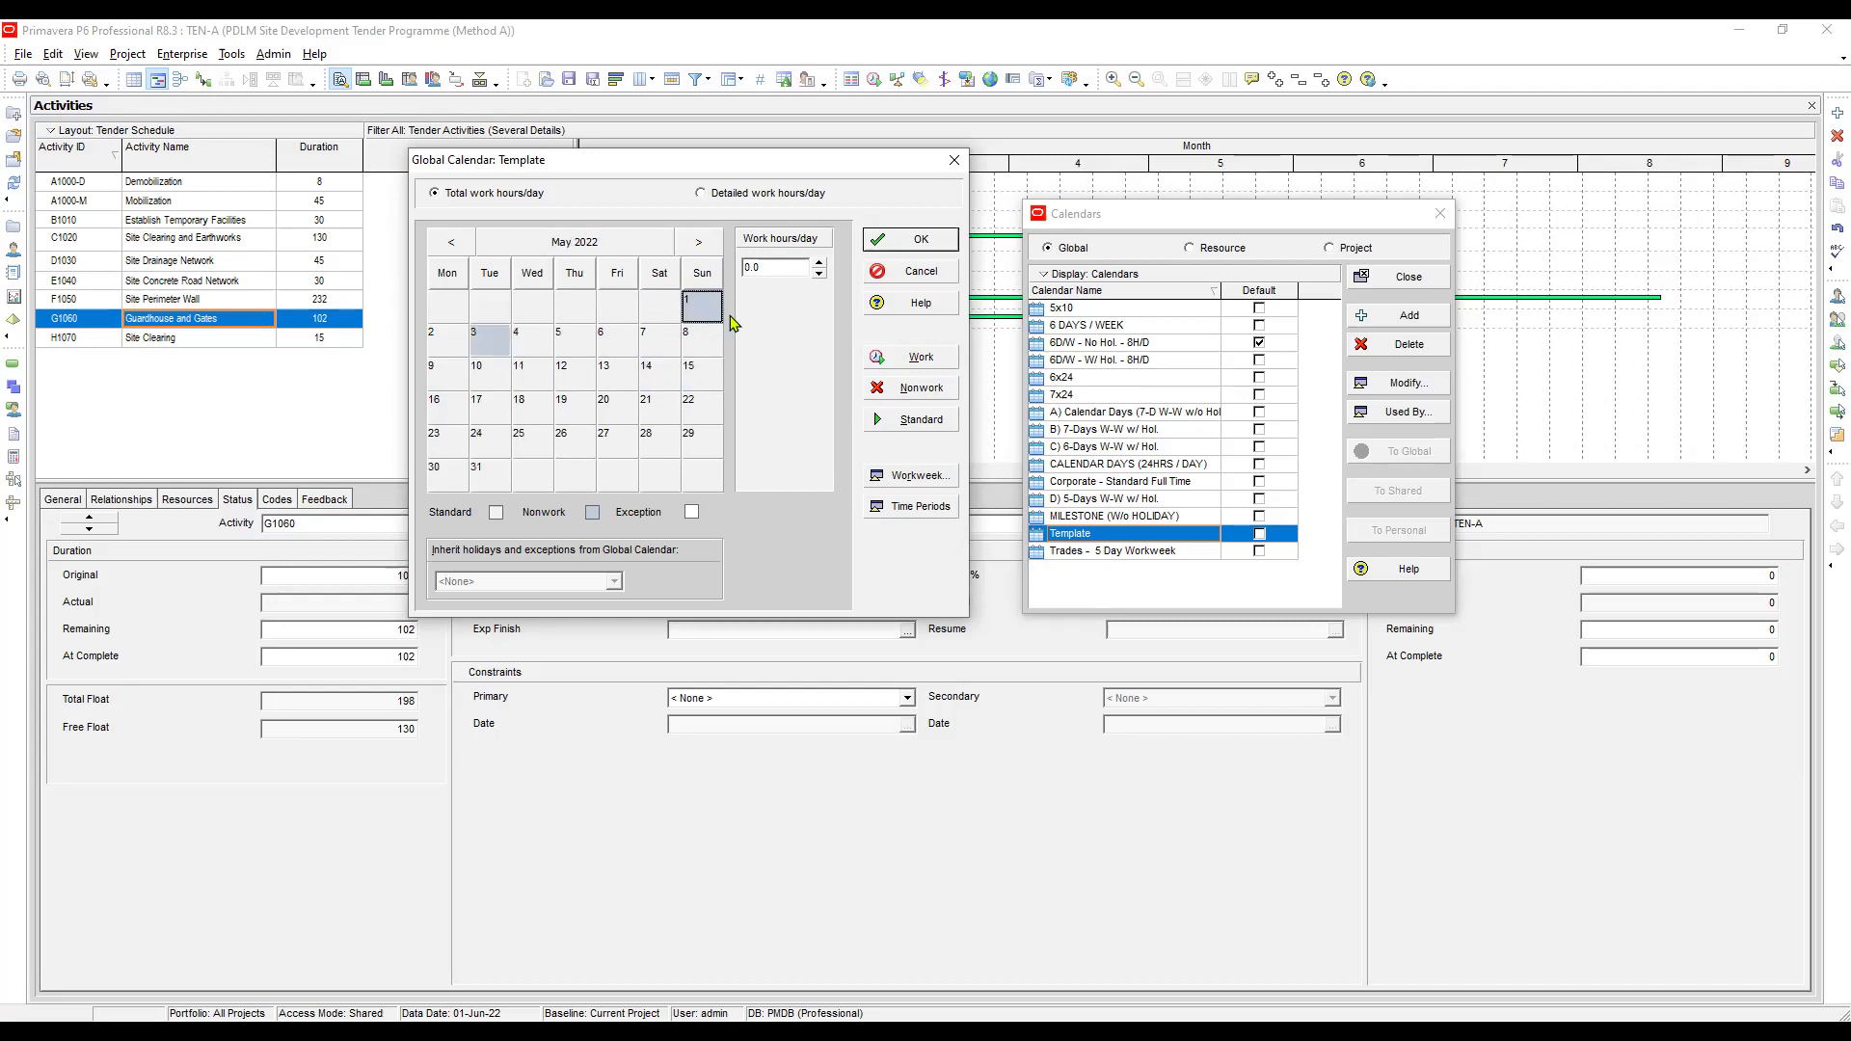
left_click(923, 392)
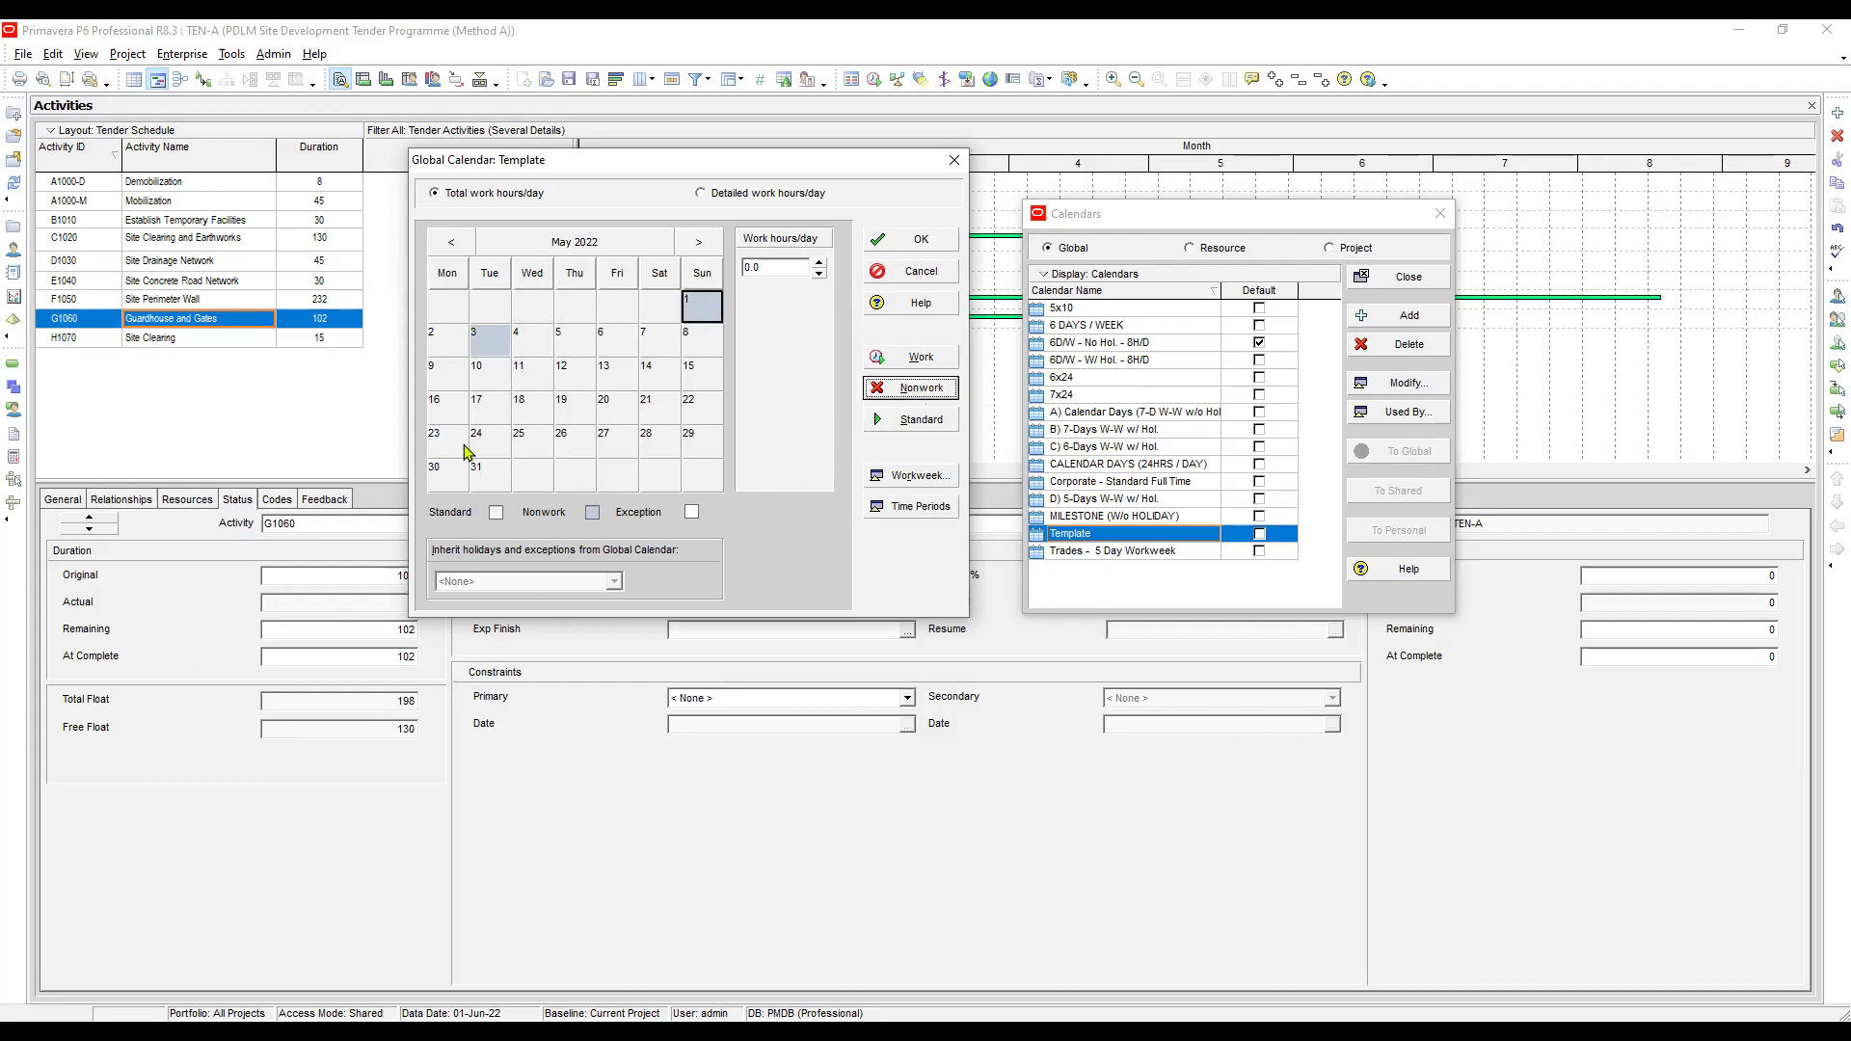
left_click(921, 363)
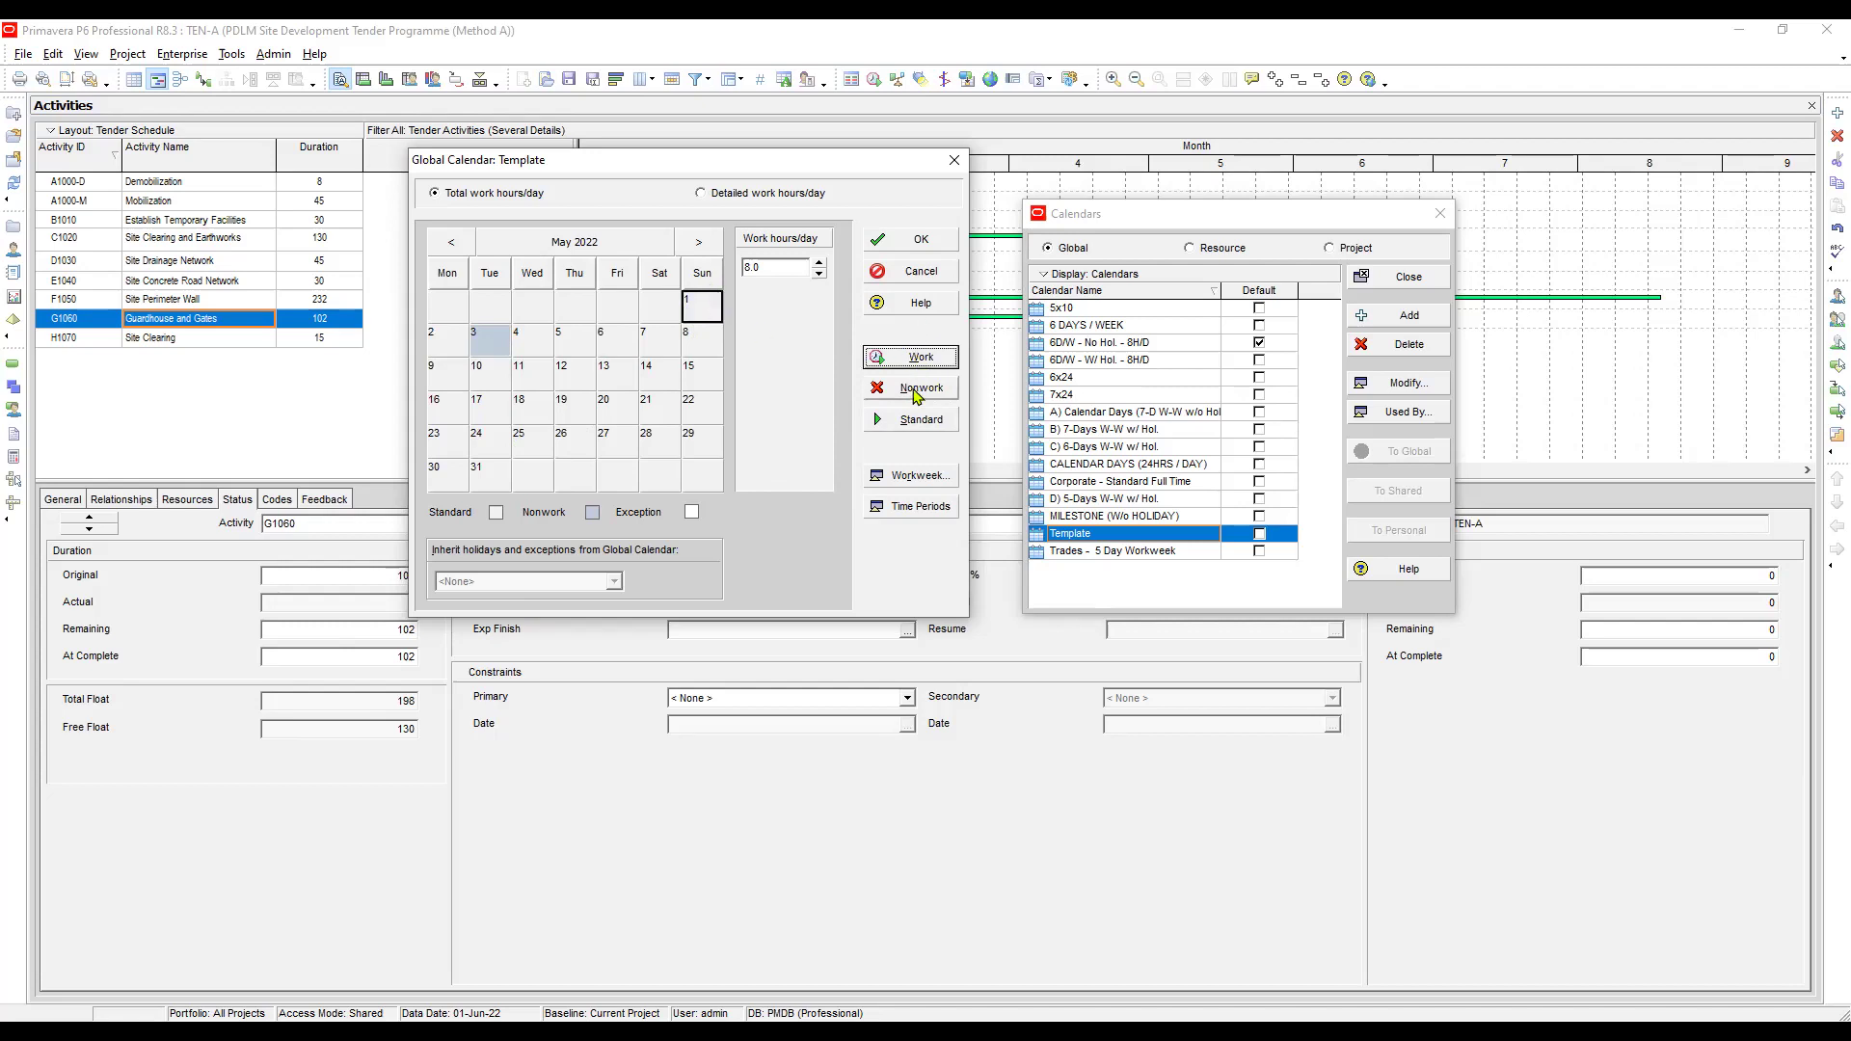
left_click(916, 390)
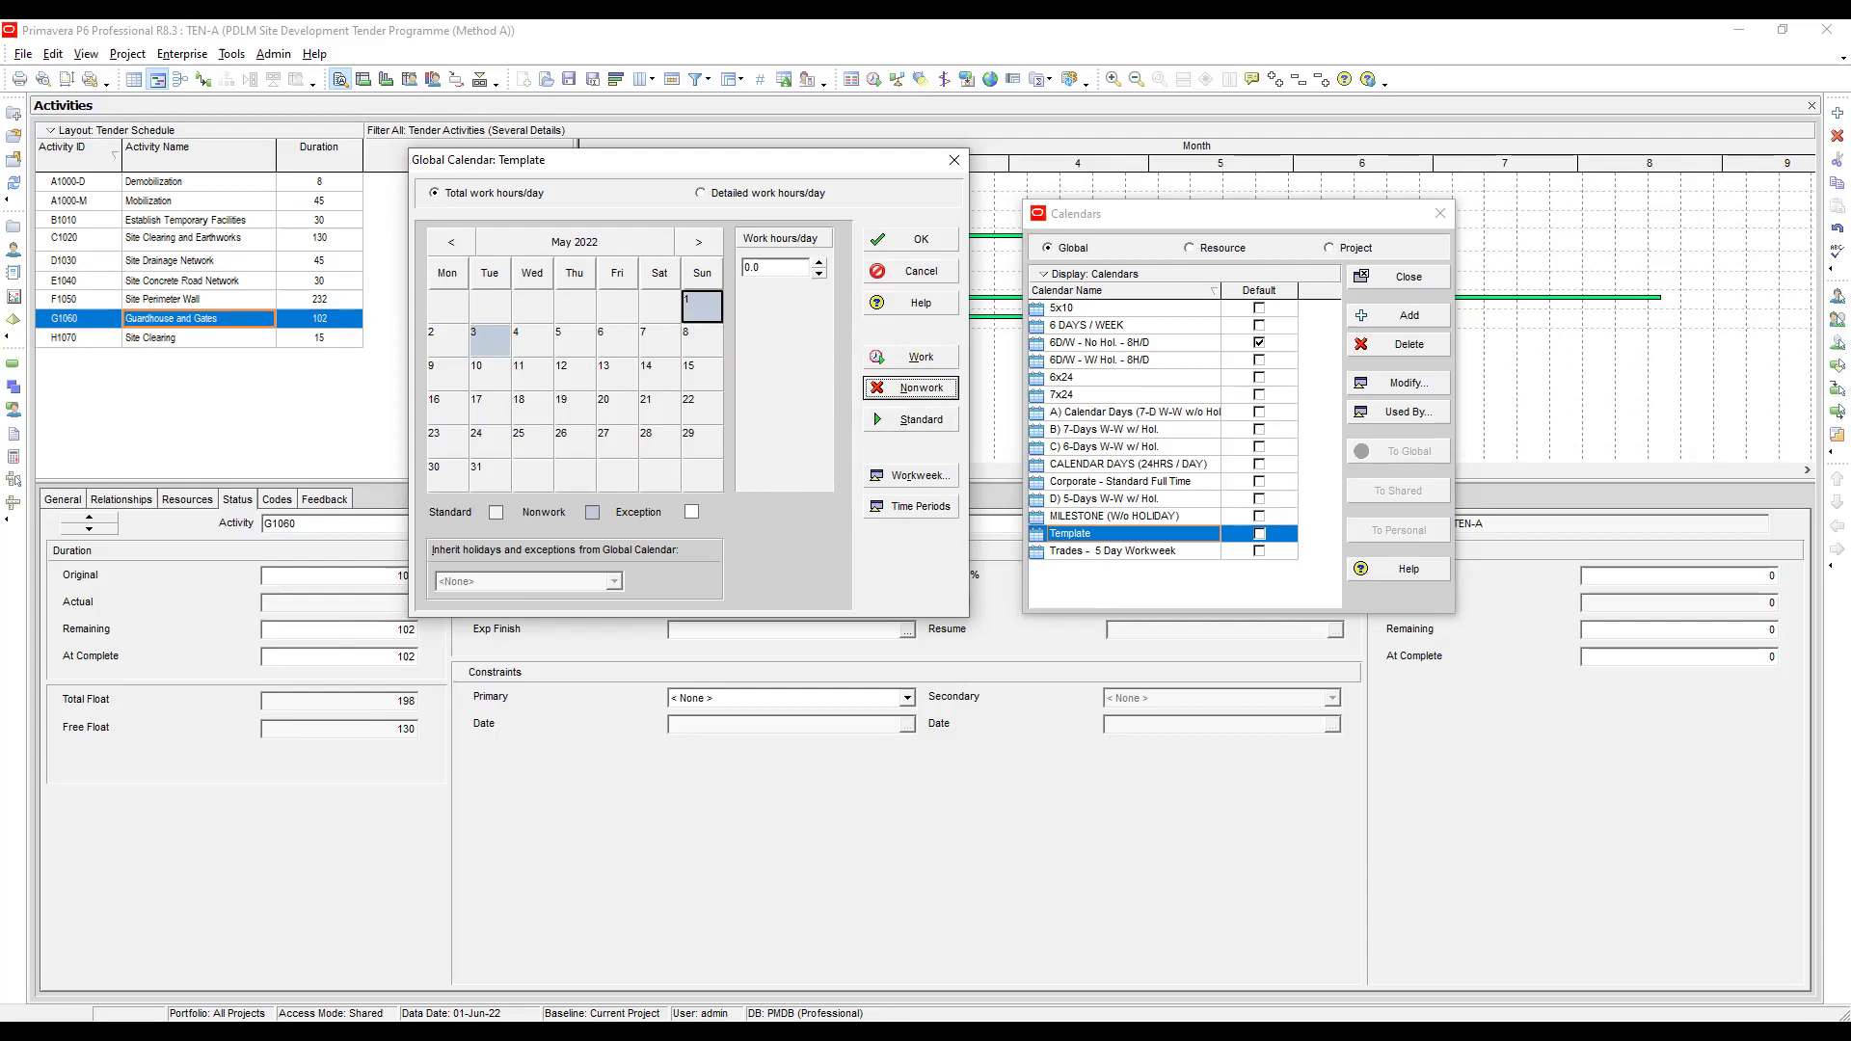
left_click(505, 340)
left_click(912, 390)
Mark 12 June and 9 July 2022 as nonwork days in the Template calendar
key("alt+Tab")
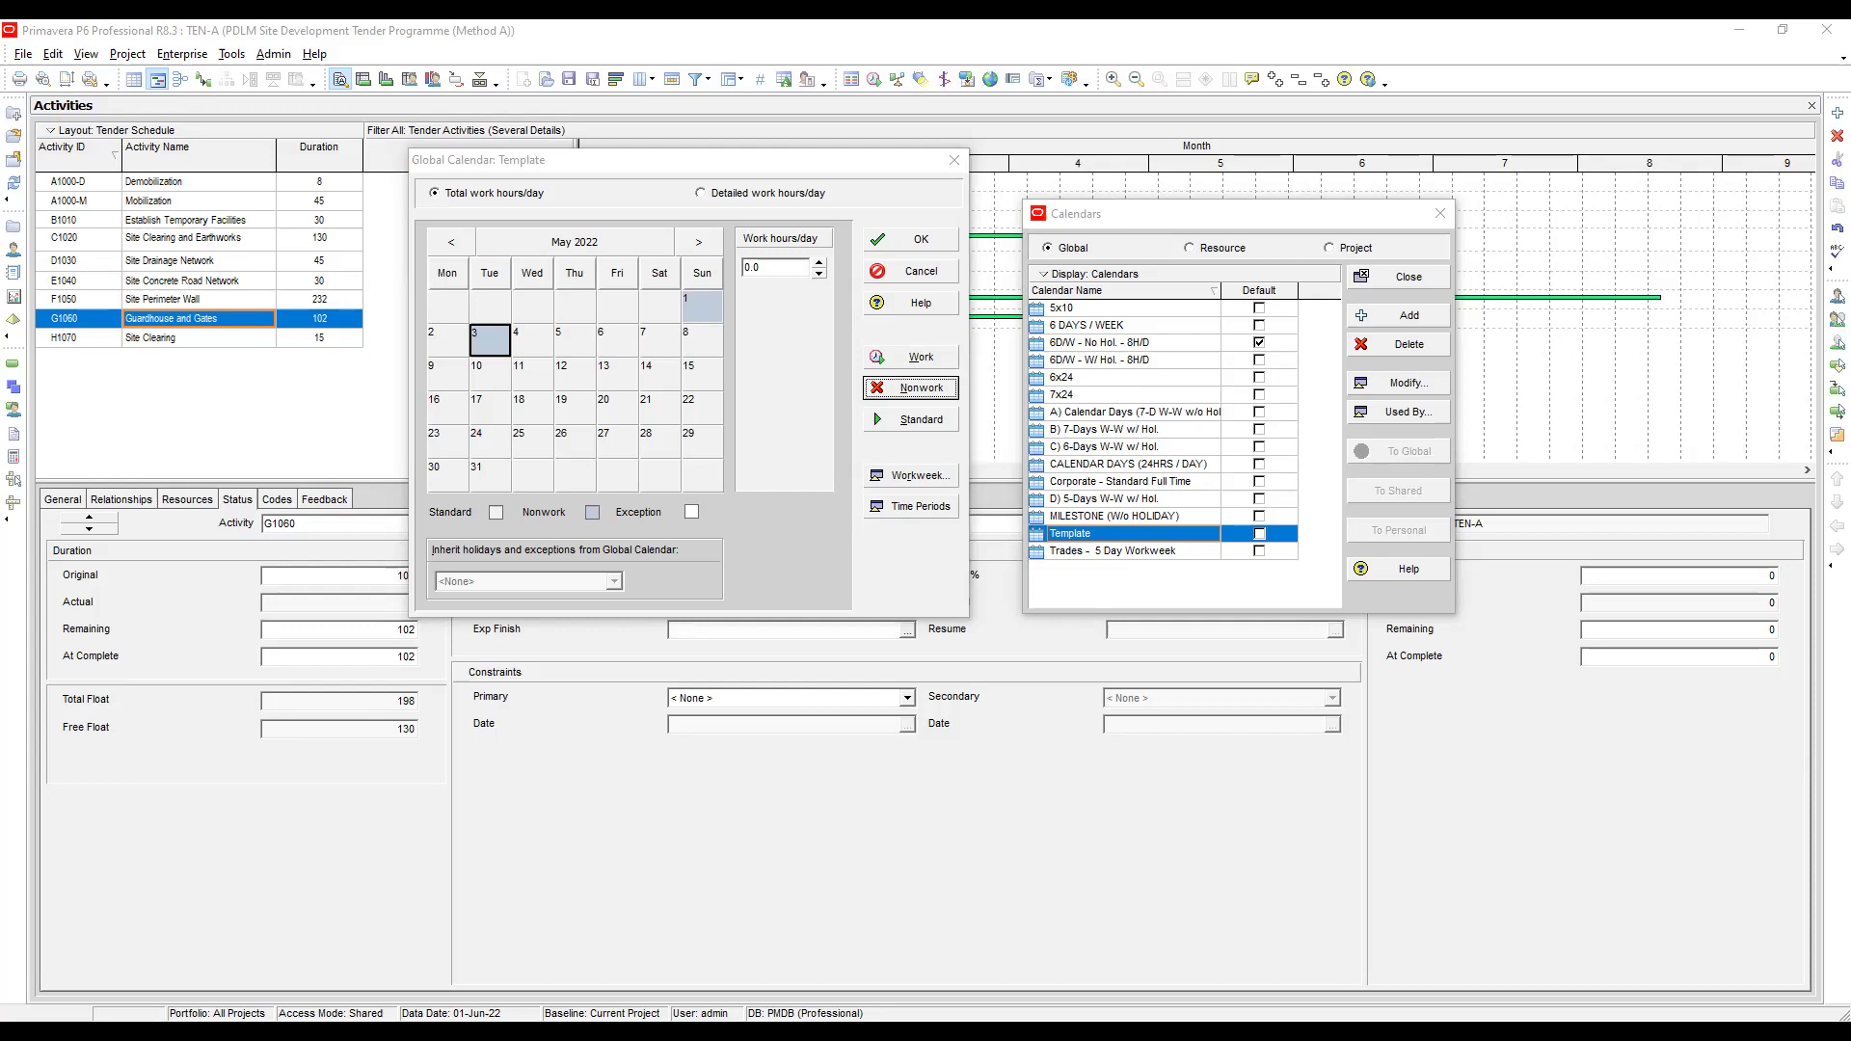
left_click(534, 494)
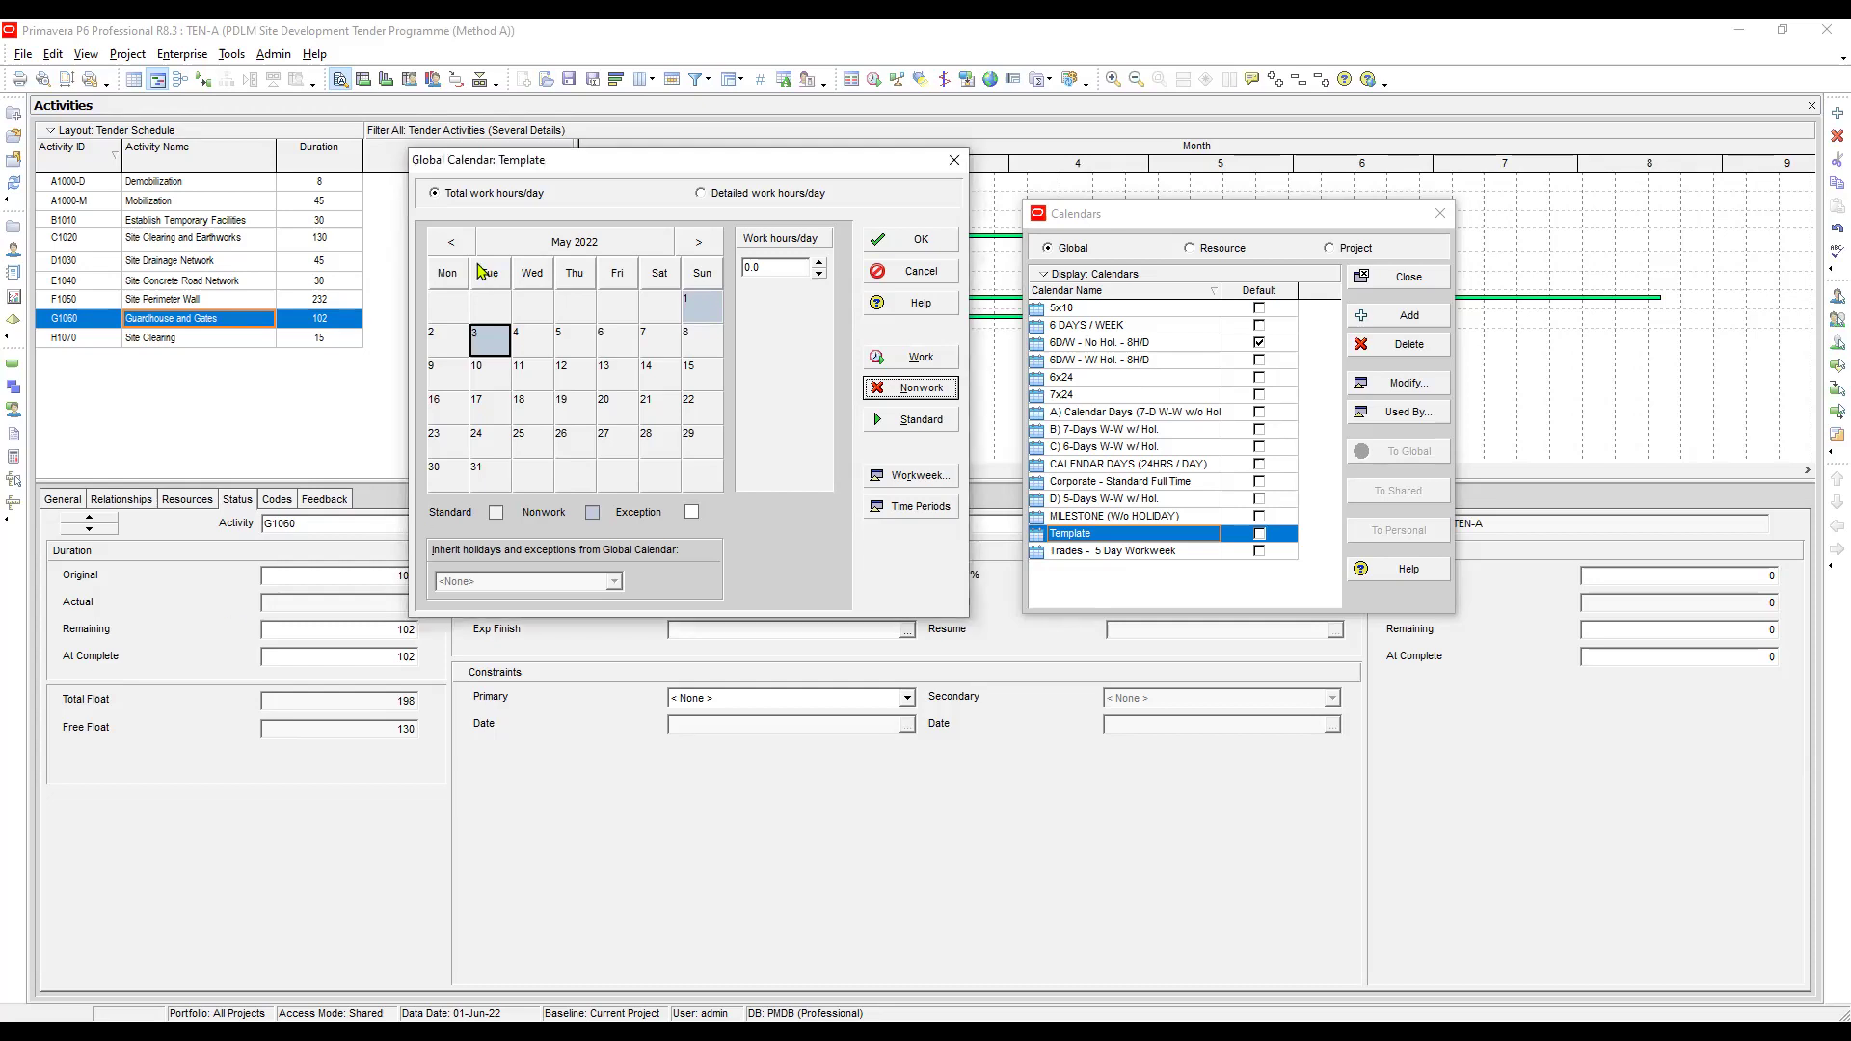
left_click(700, 245)
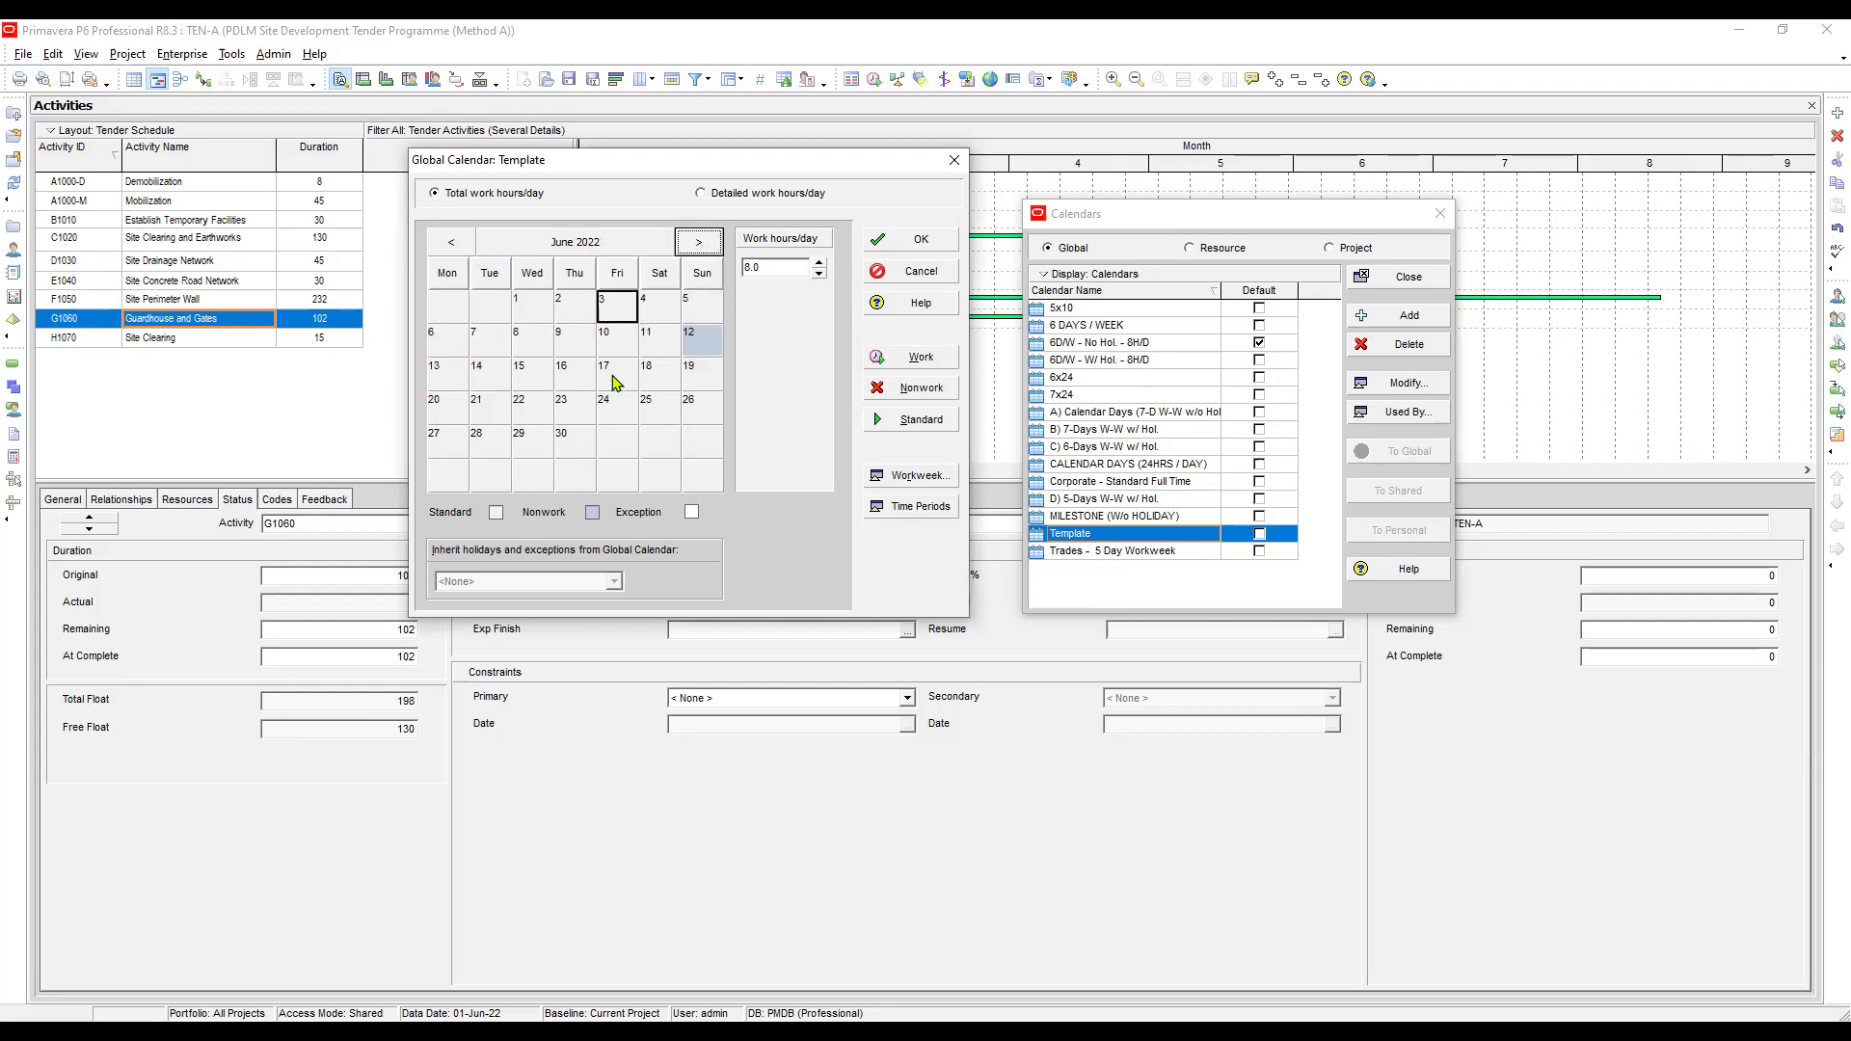
left_click(697, 332)
left_click(914, 389)
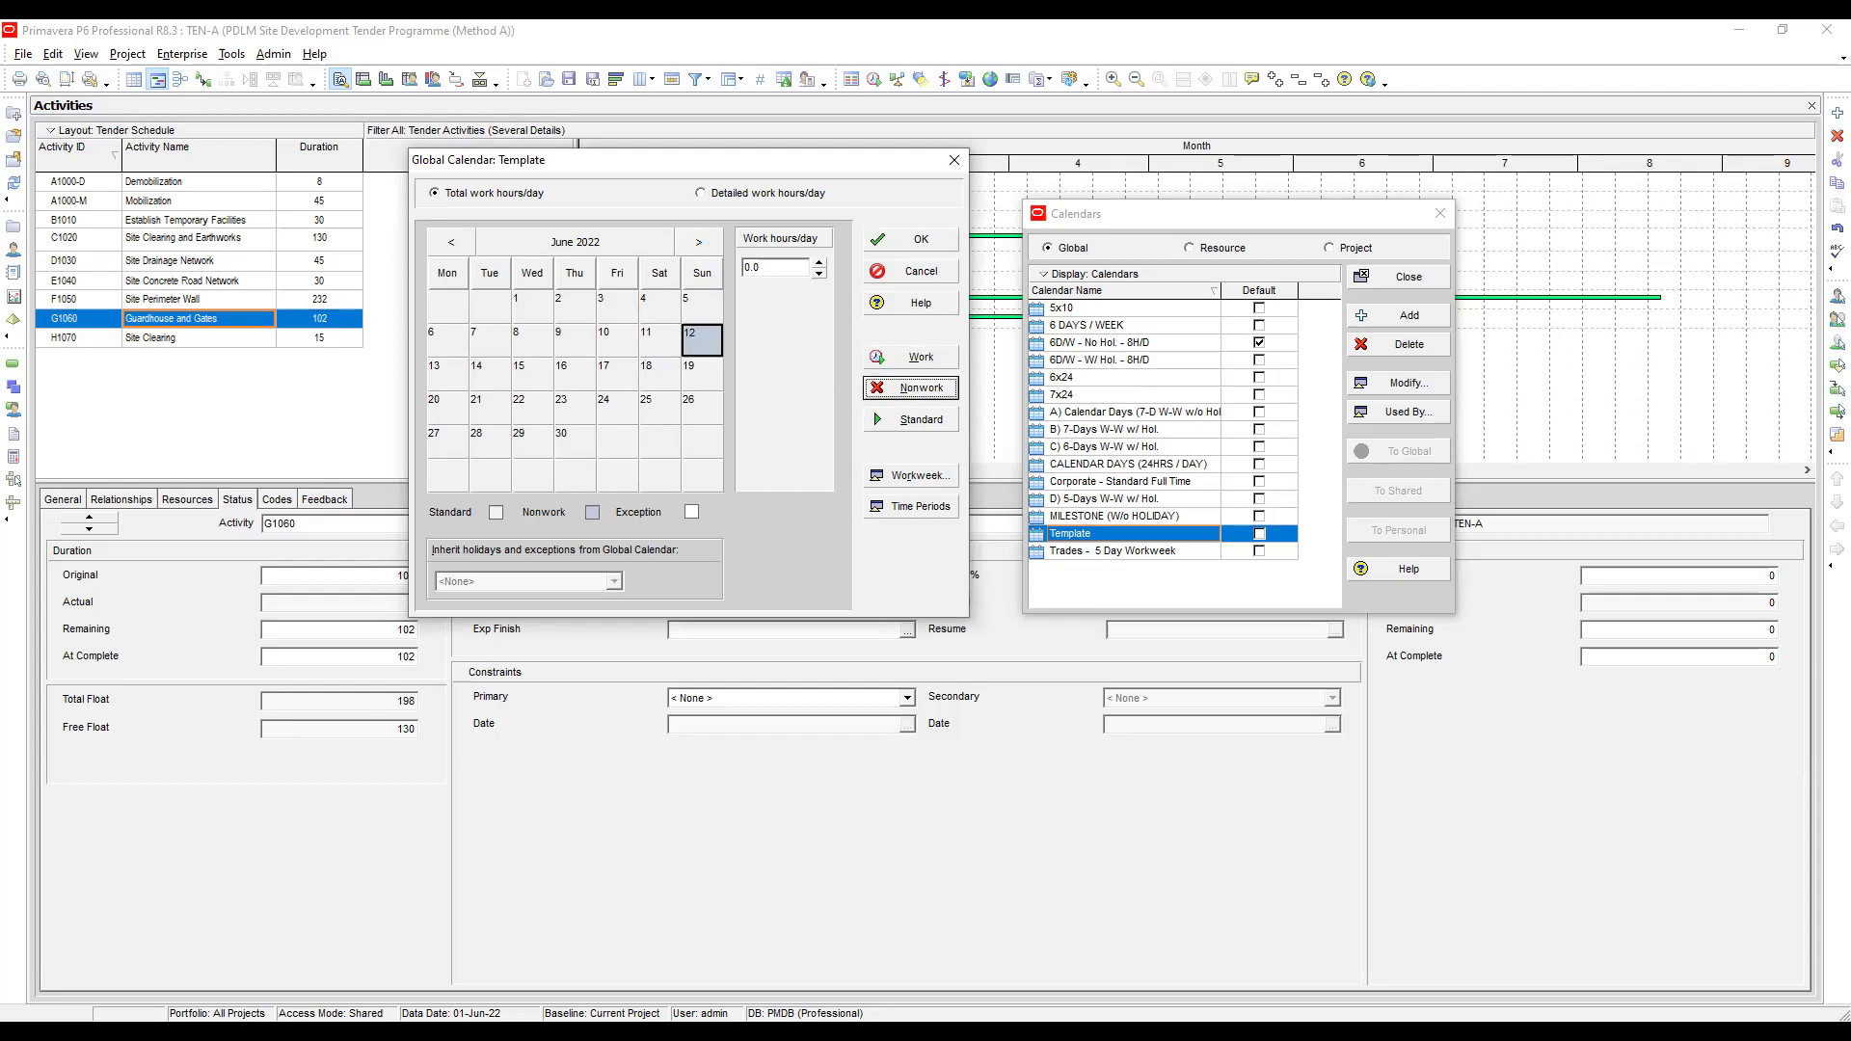
left_click(702, 243)
left_click(650, 345)
left_click(921, 388)
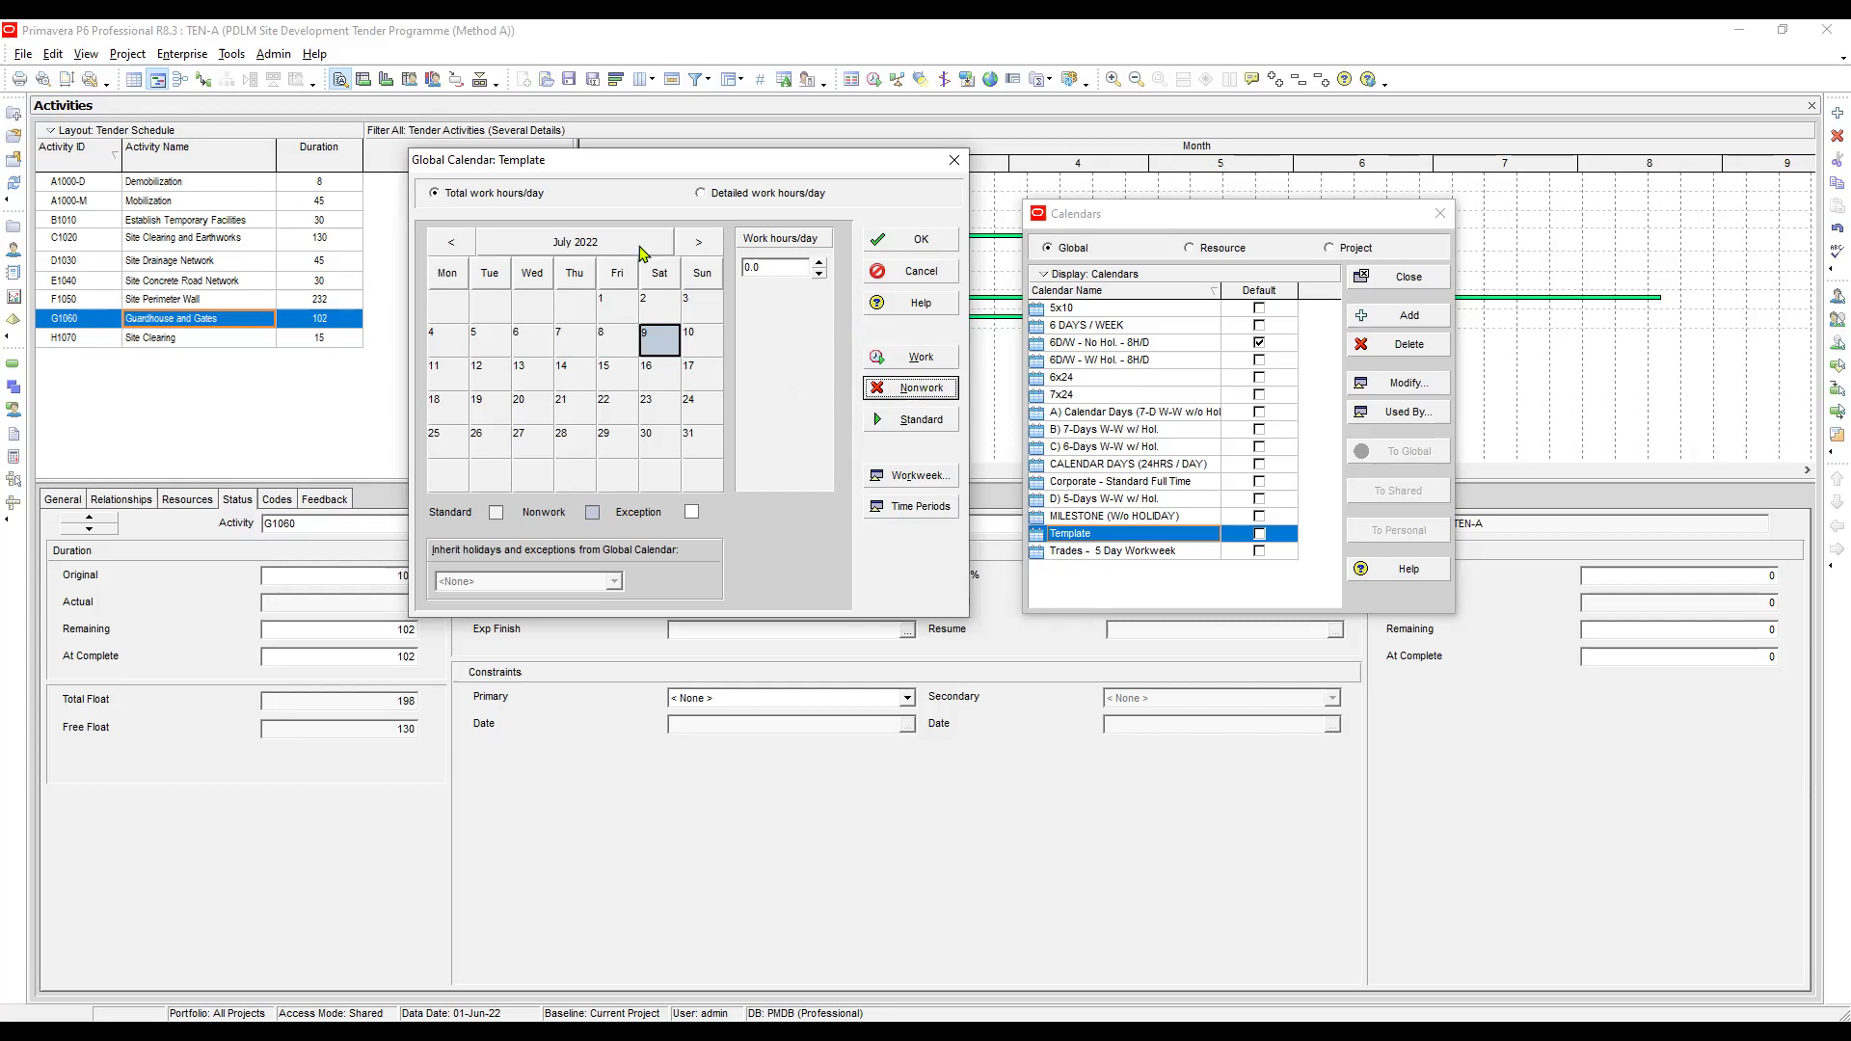
Mark 29 August and 30 November 2022 as nonwork days in the Template calendar
left_click(699, 242)
left_click(436, 445)
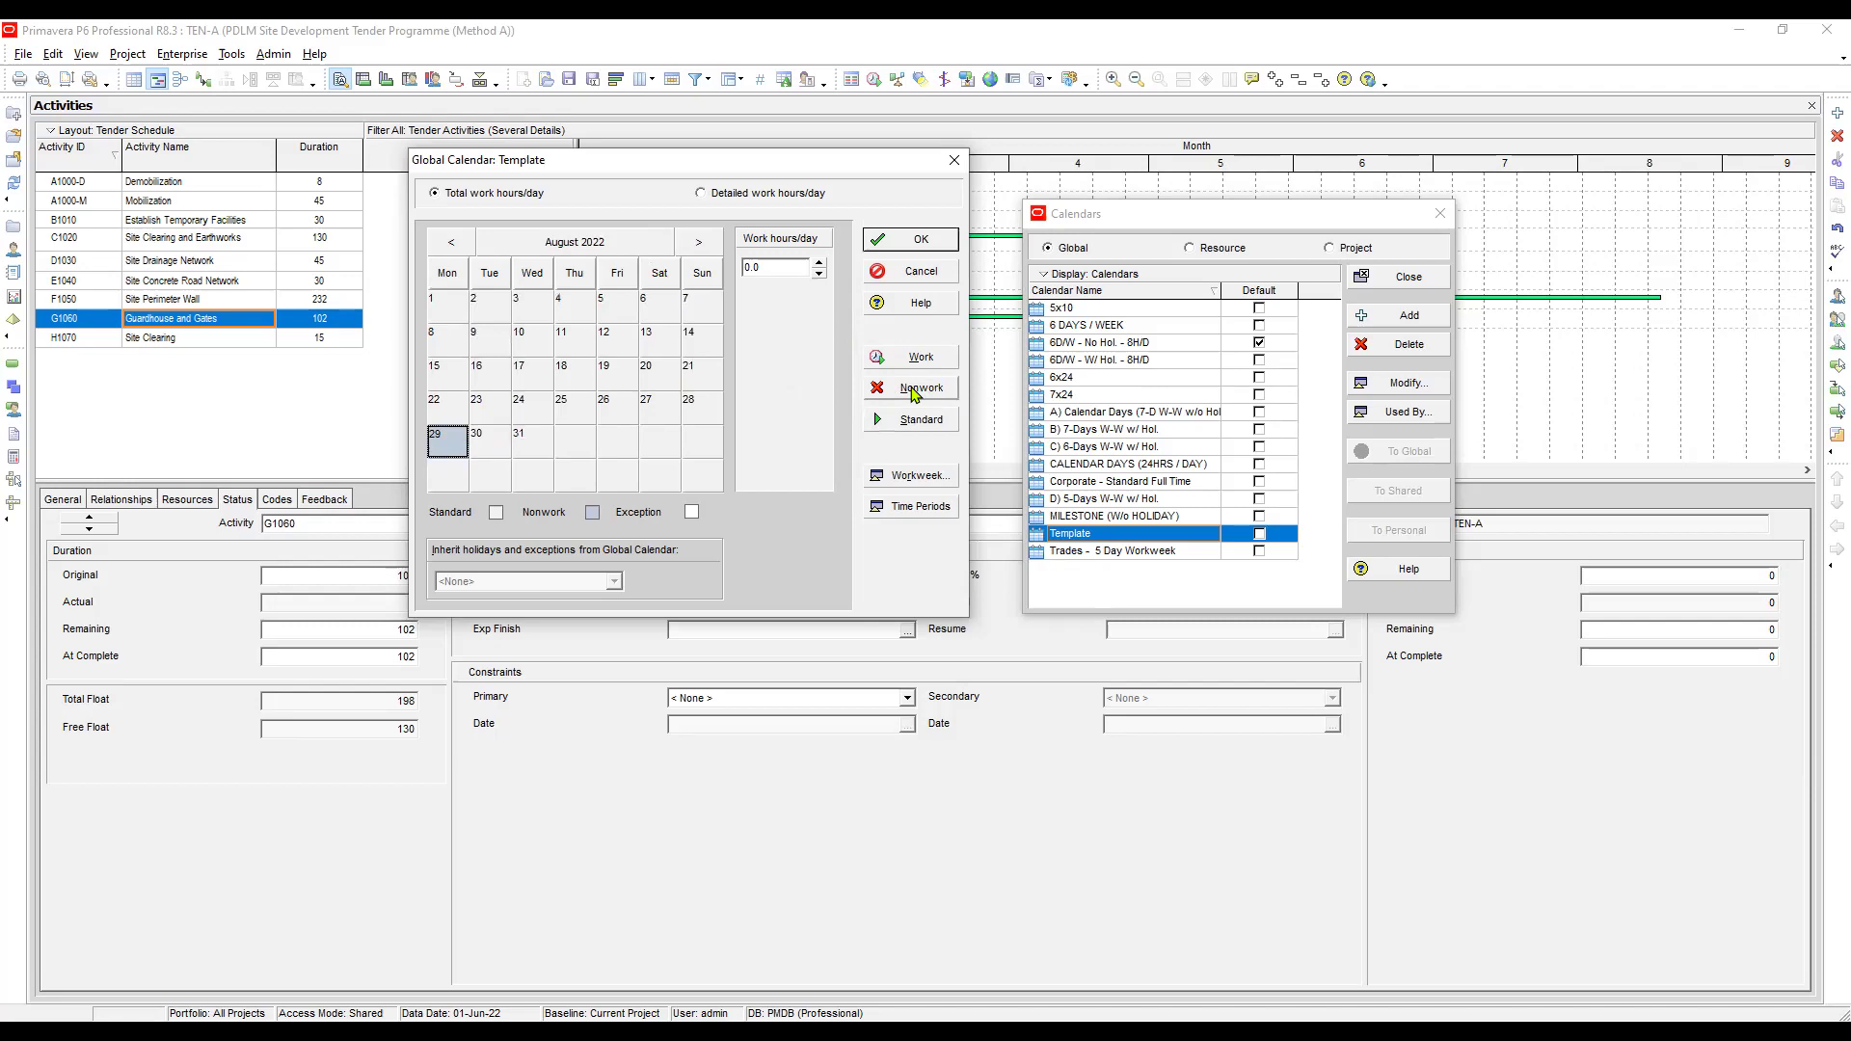
left_click(914, 390)
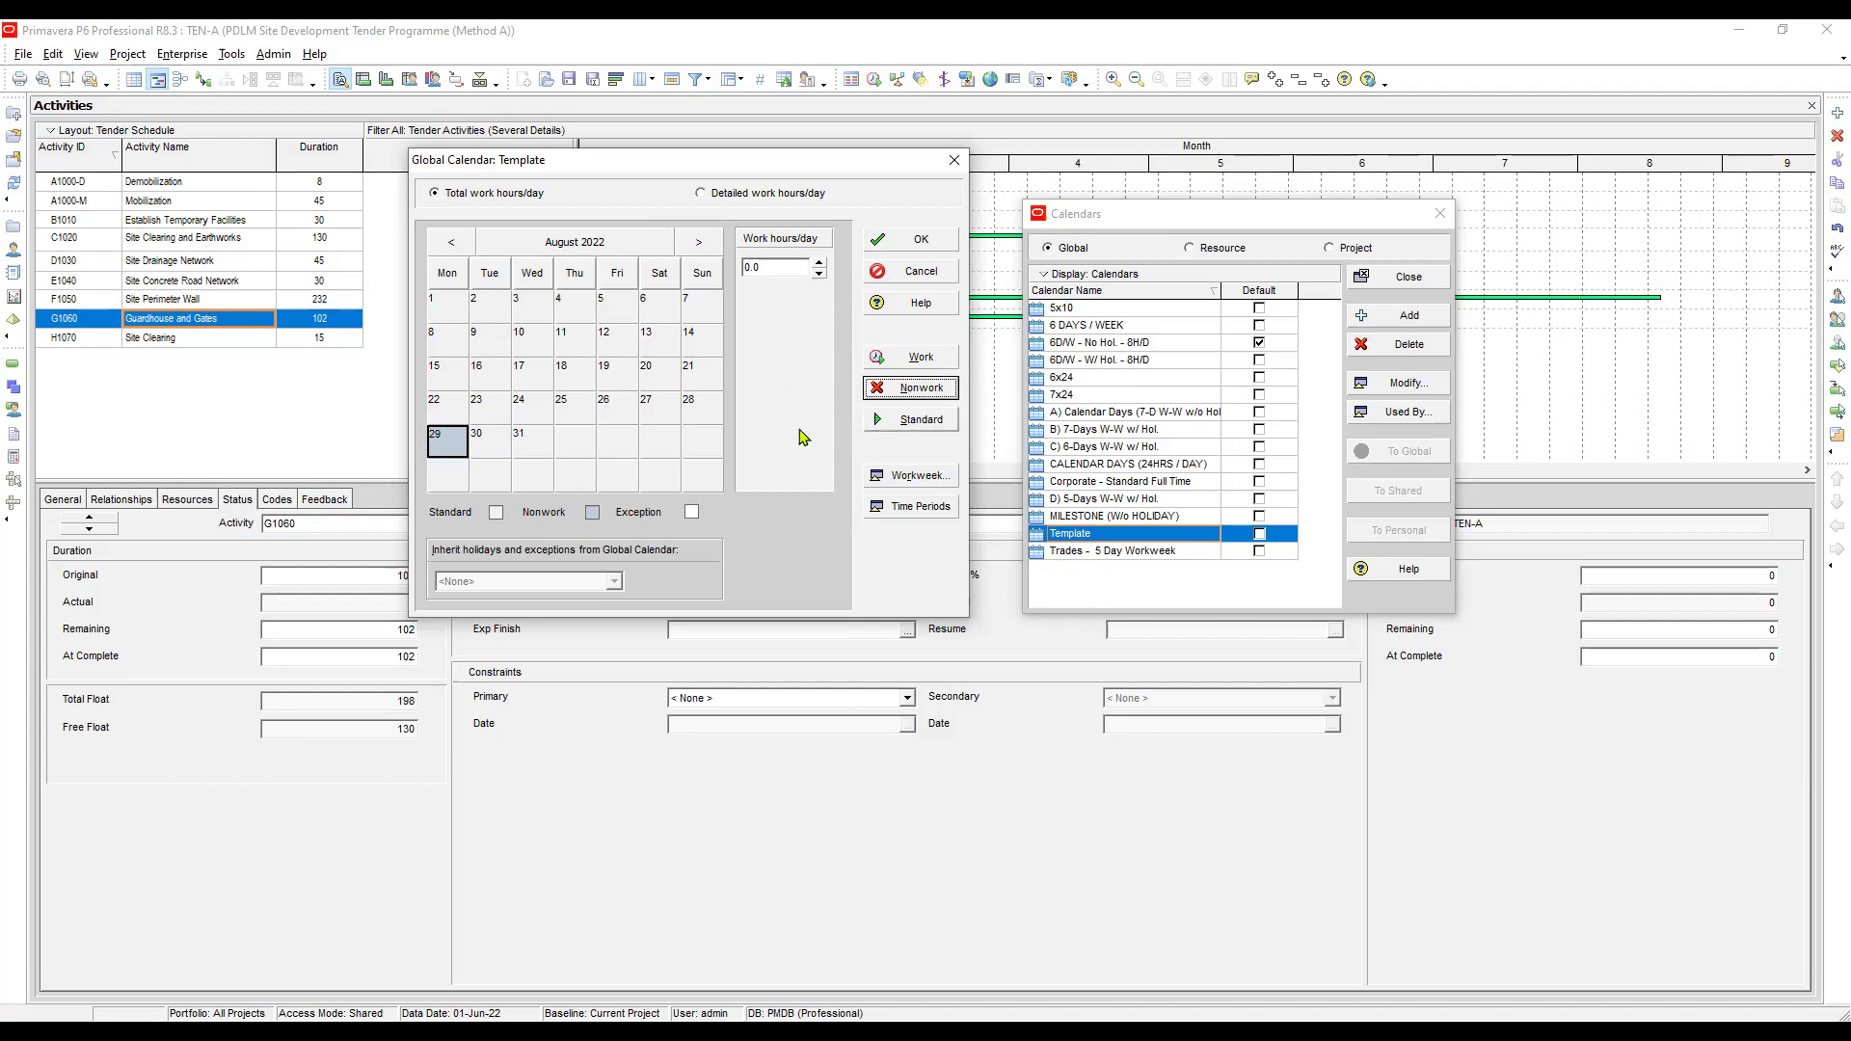
left_click(699, 242)
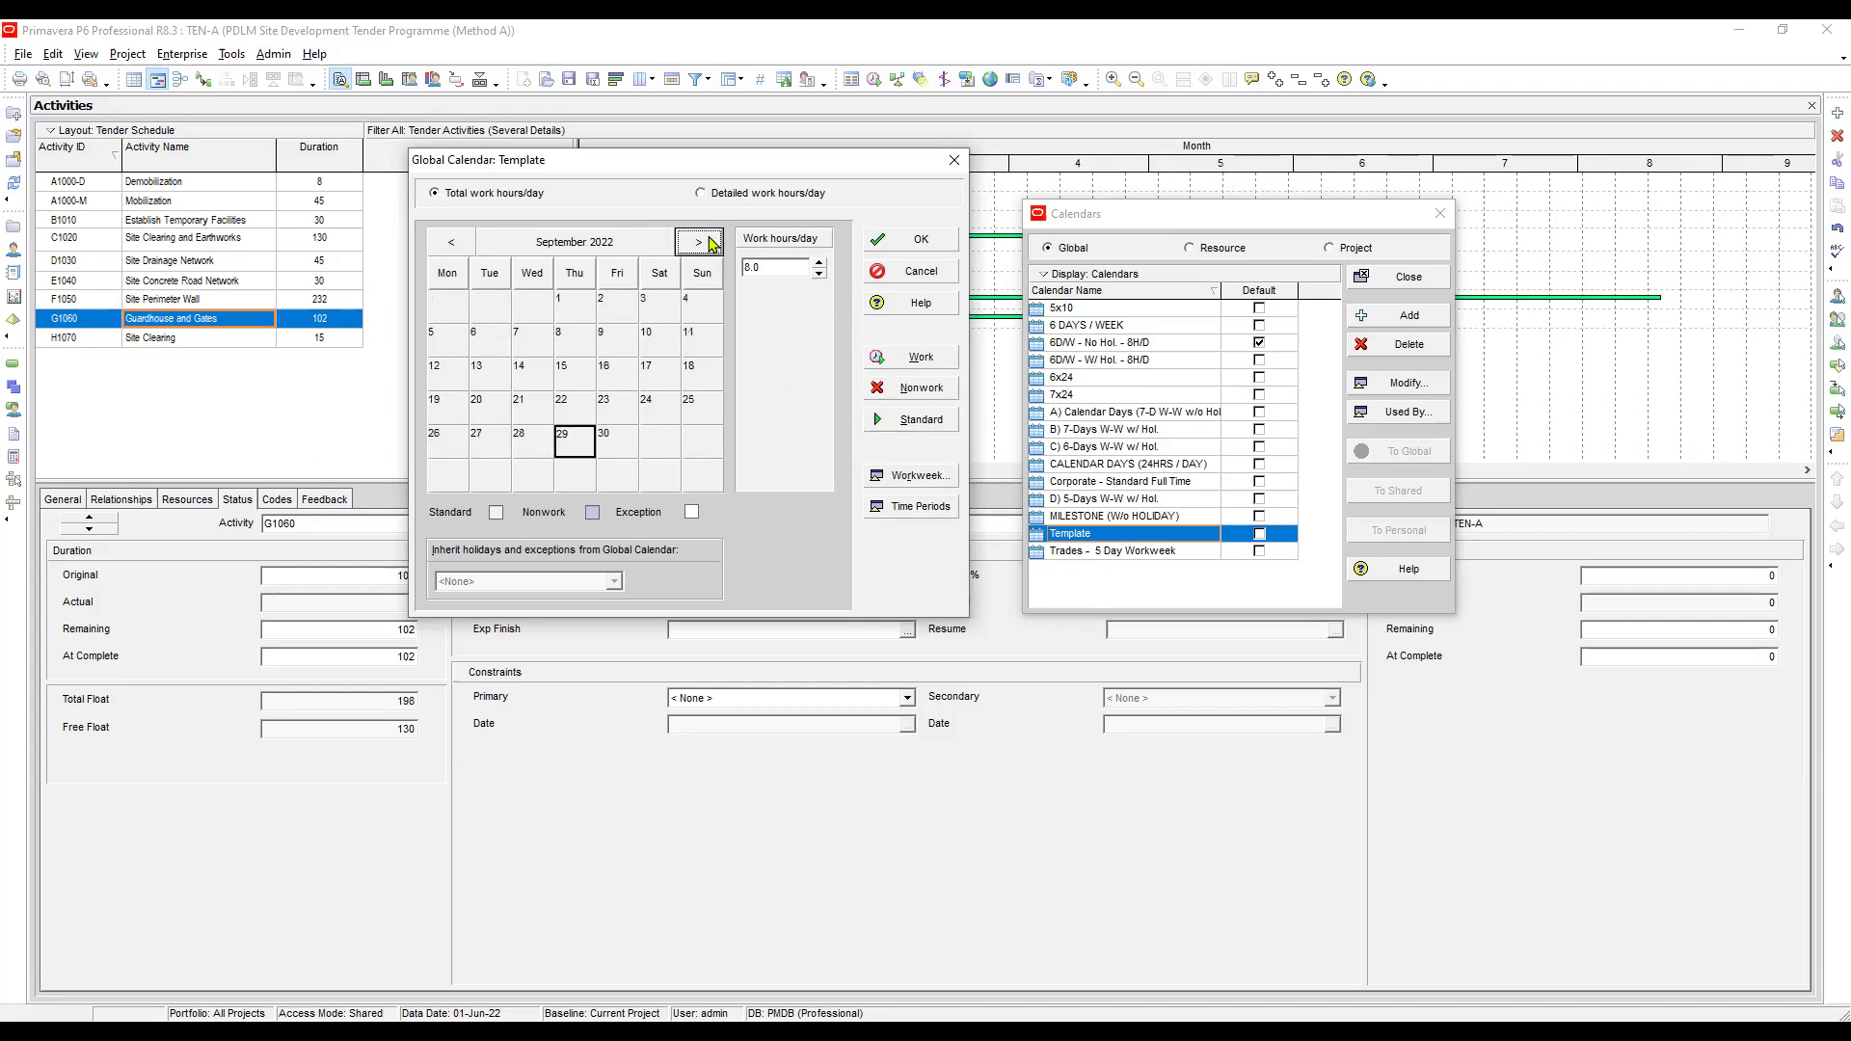
left_click(709, 243)
left_click(708, 243)
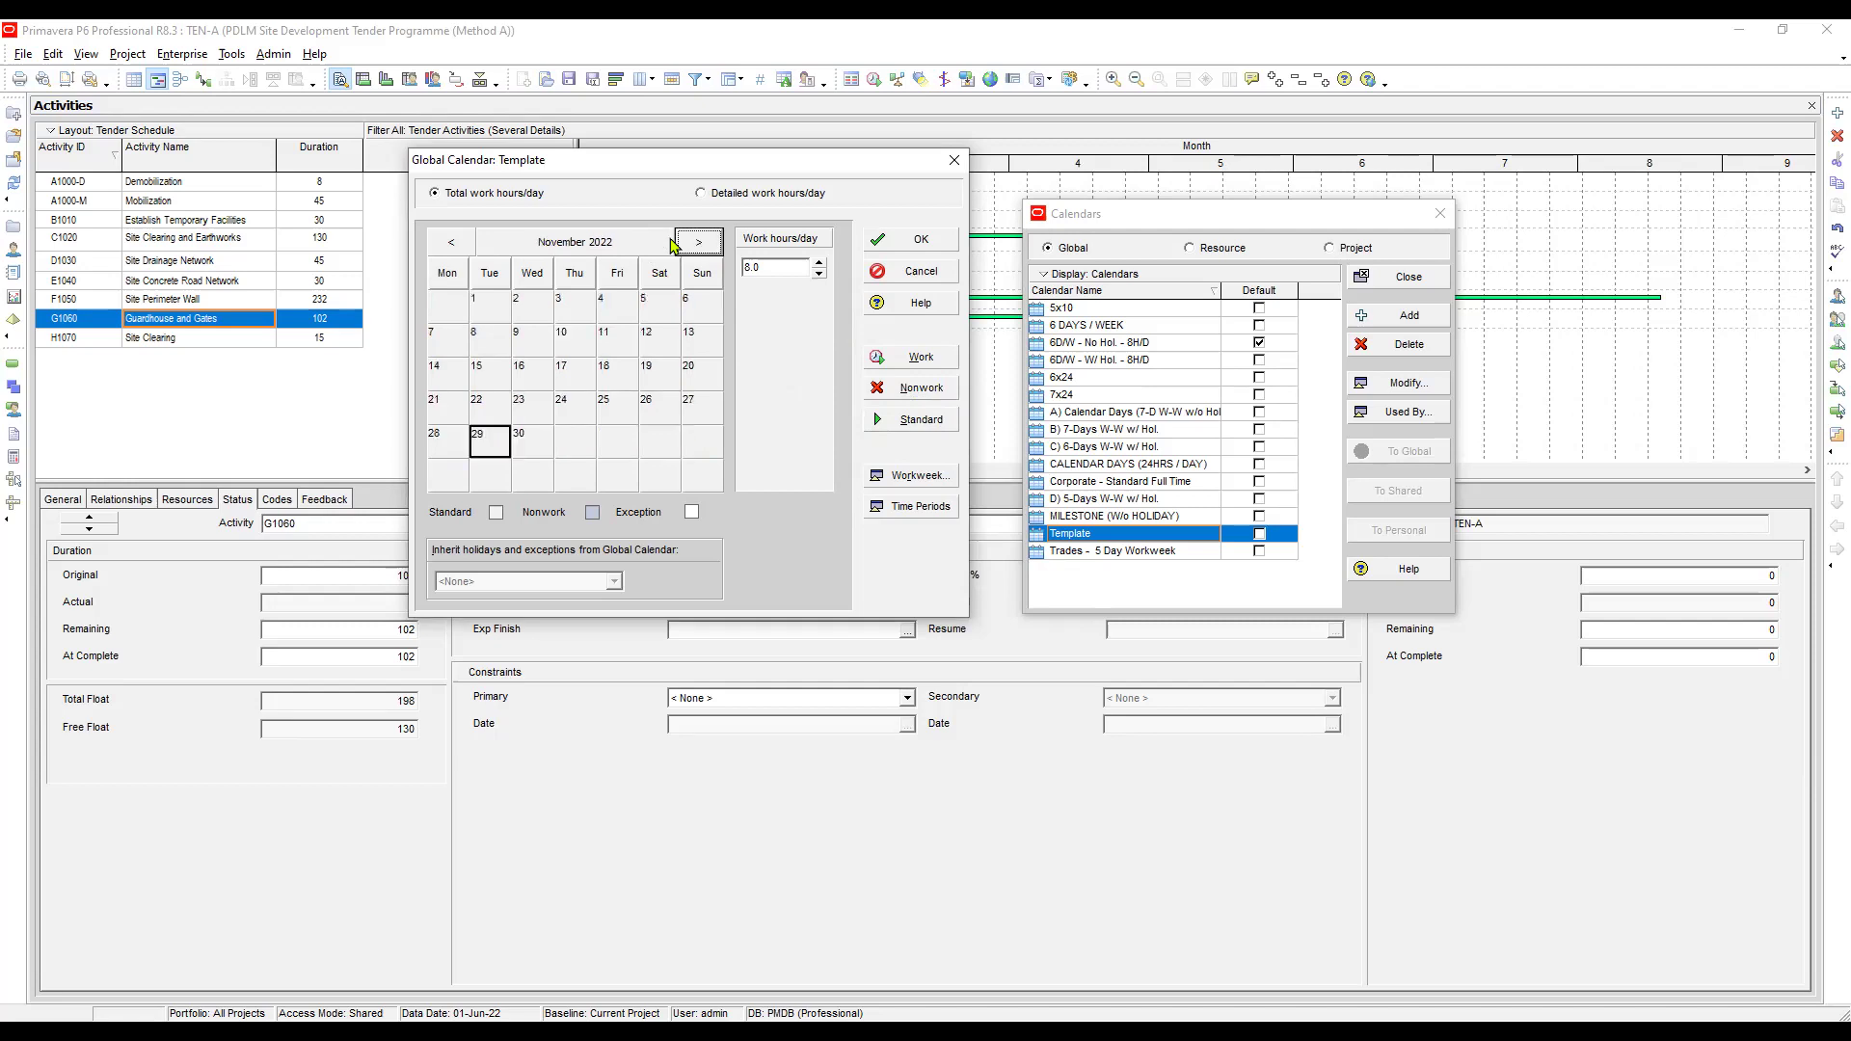
left_click(529, 443)
left_click(931, 391)
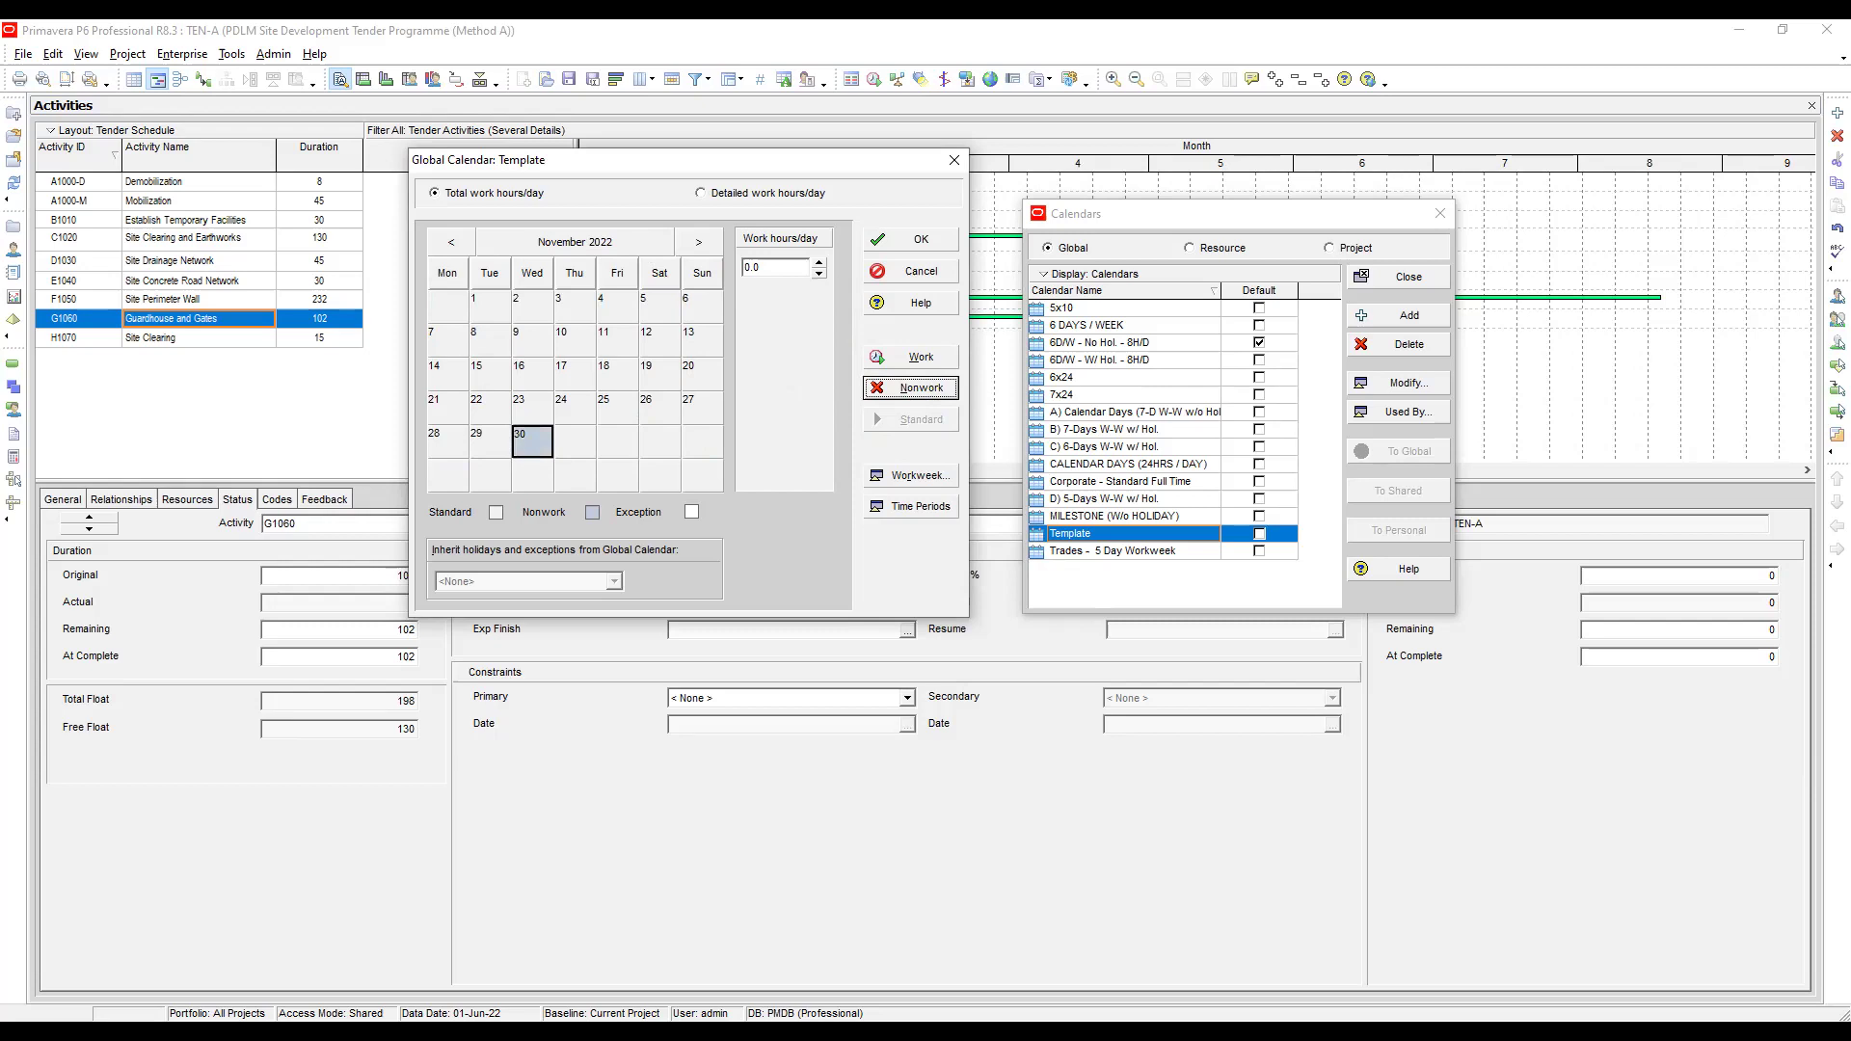
Mark 8 and 25 December 2022 as nonwork days in the Template calendar and check 30 December
left_click(701, 243)
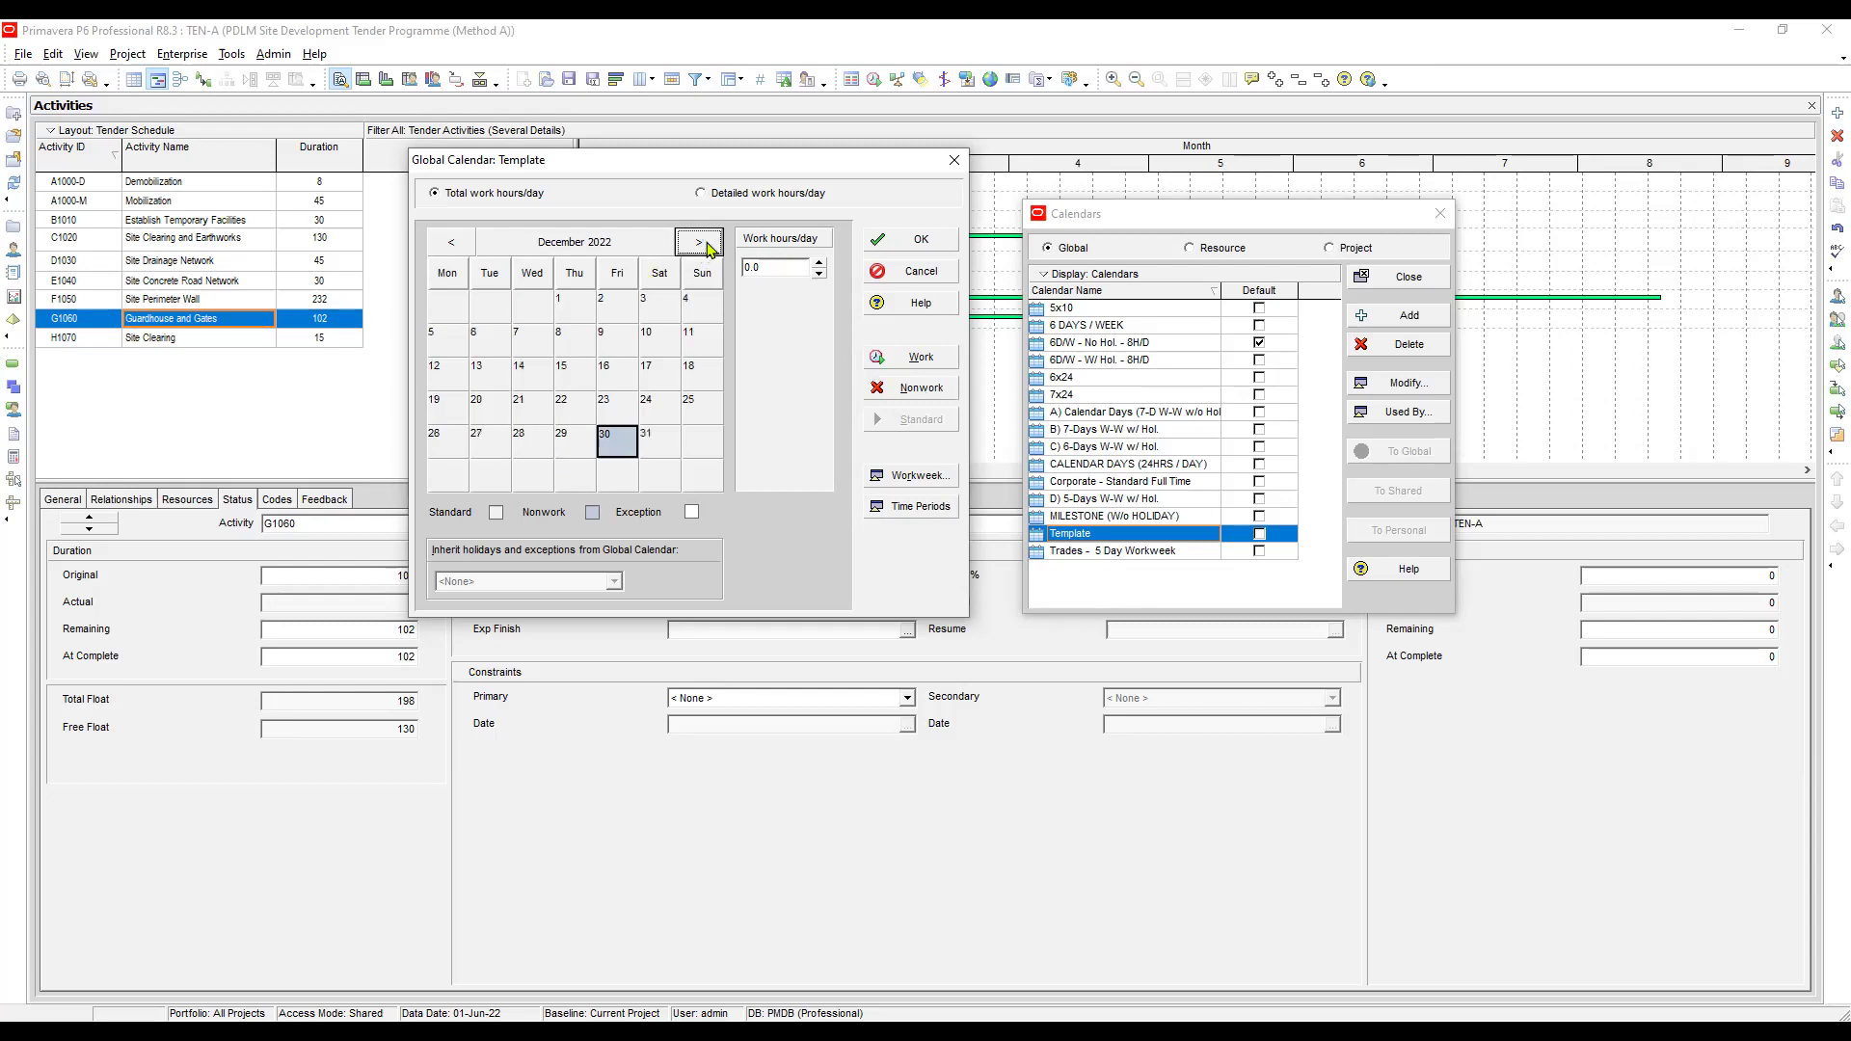
left_click(575, 344)
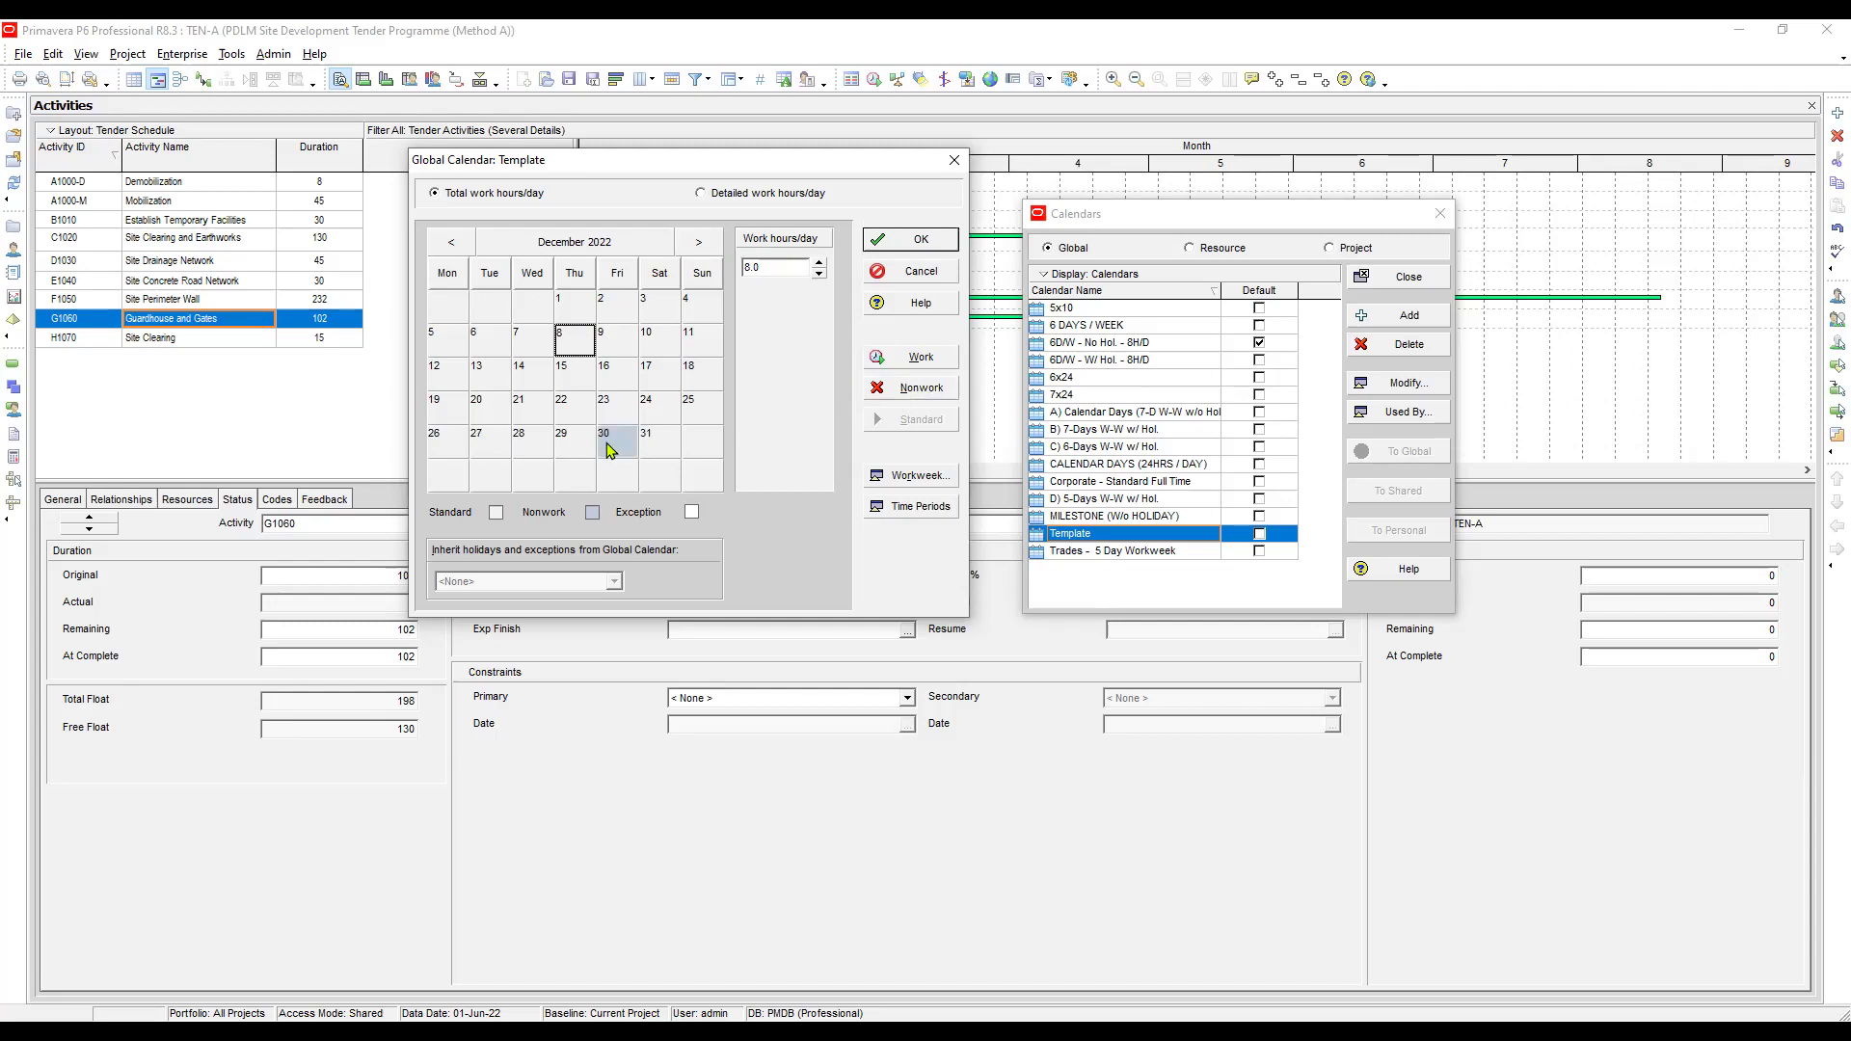
left_click(916, 387)
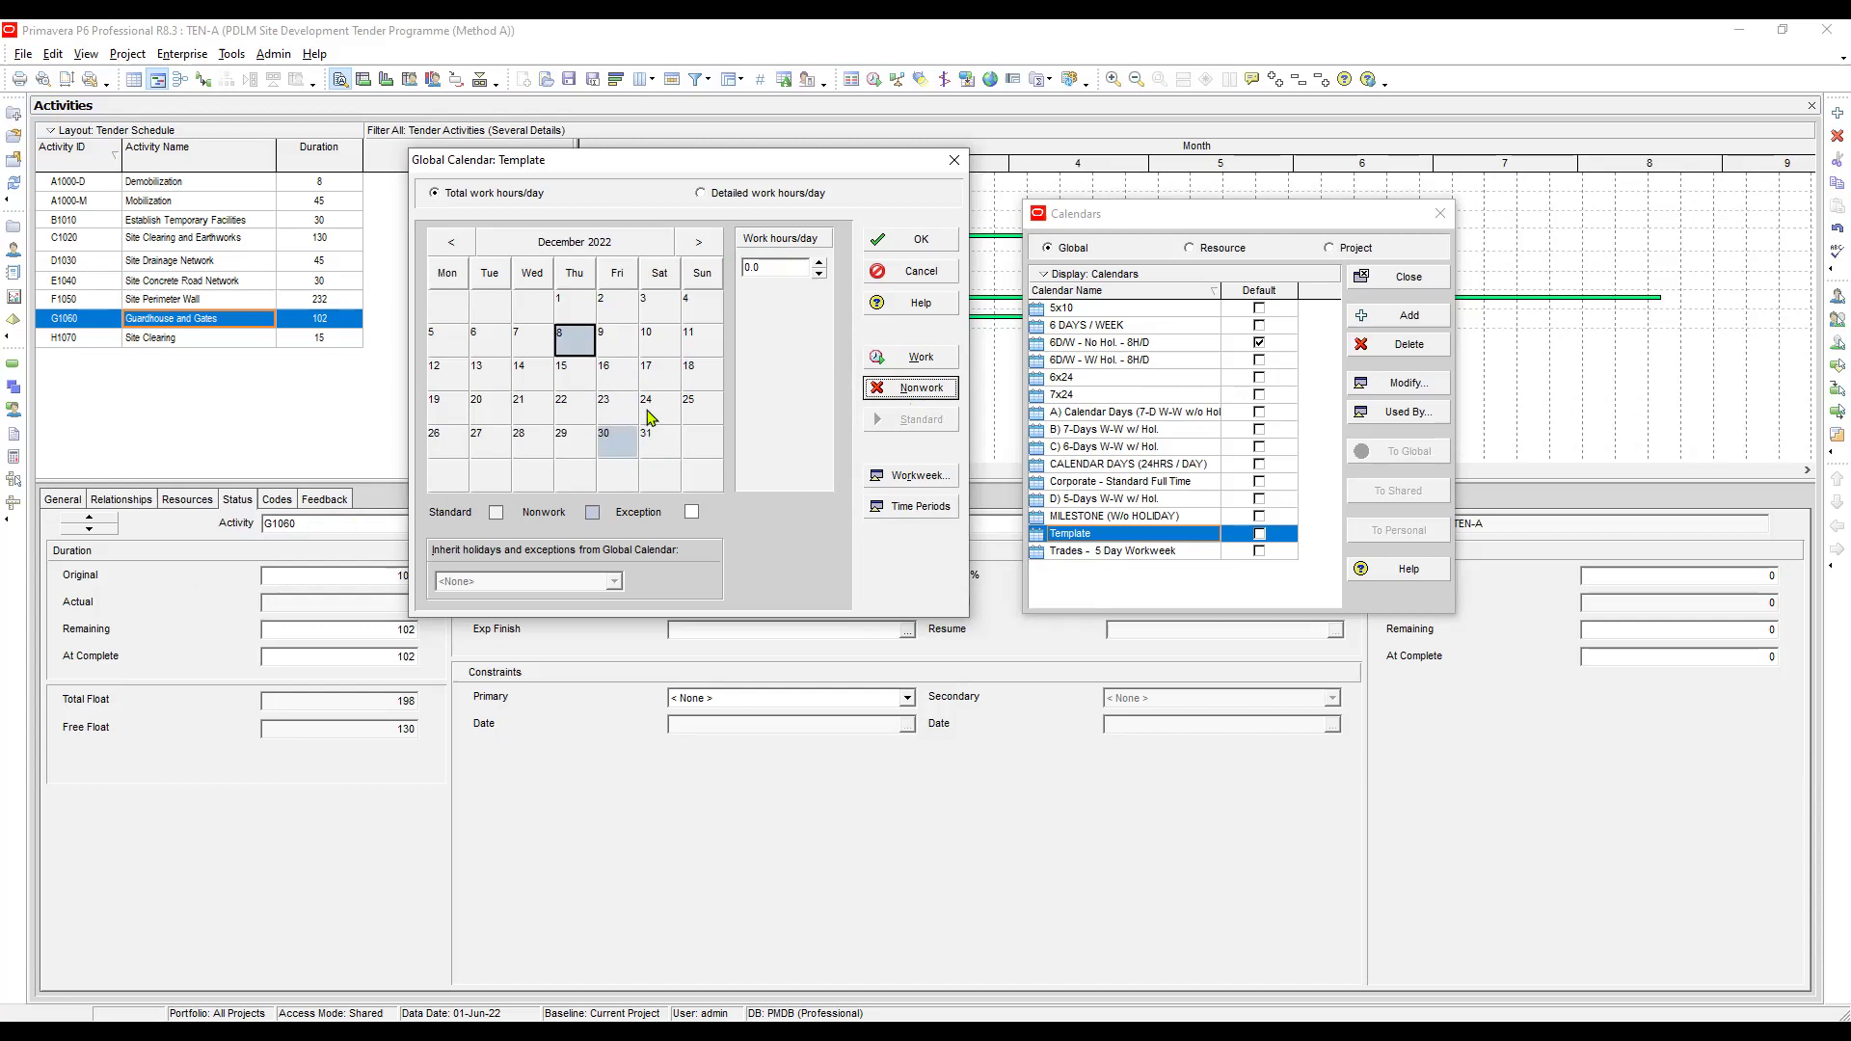
left_click(702, 407)
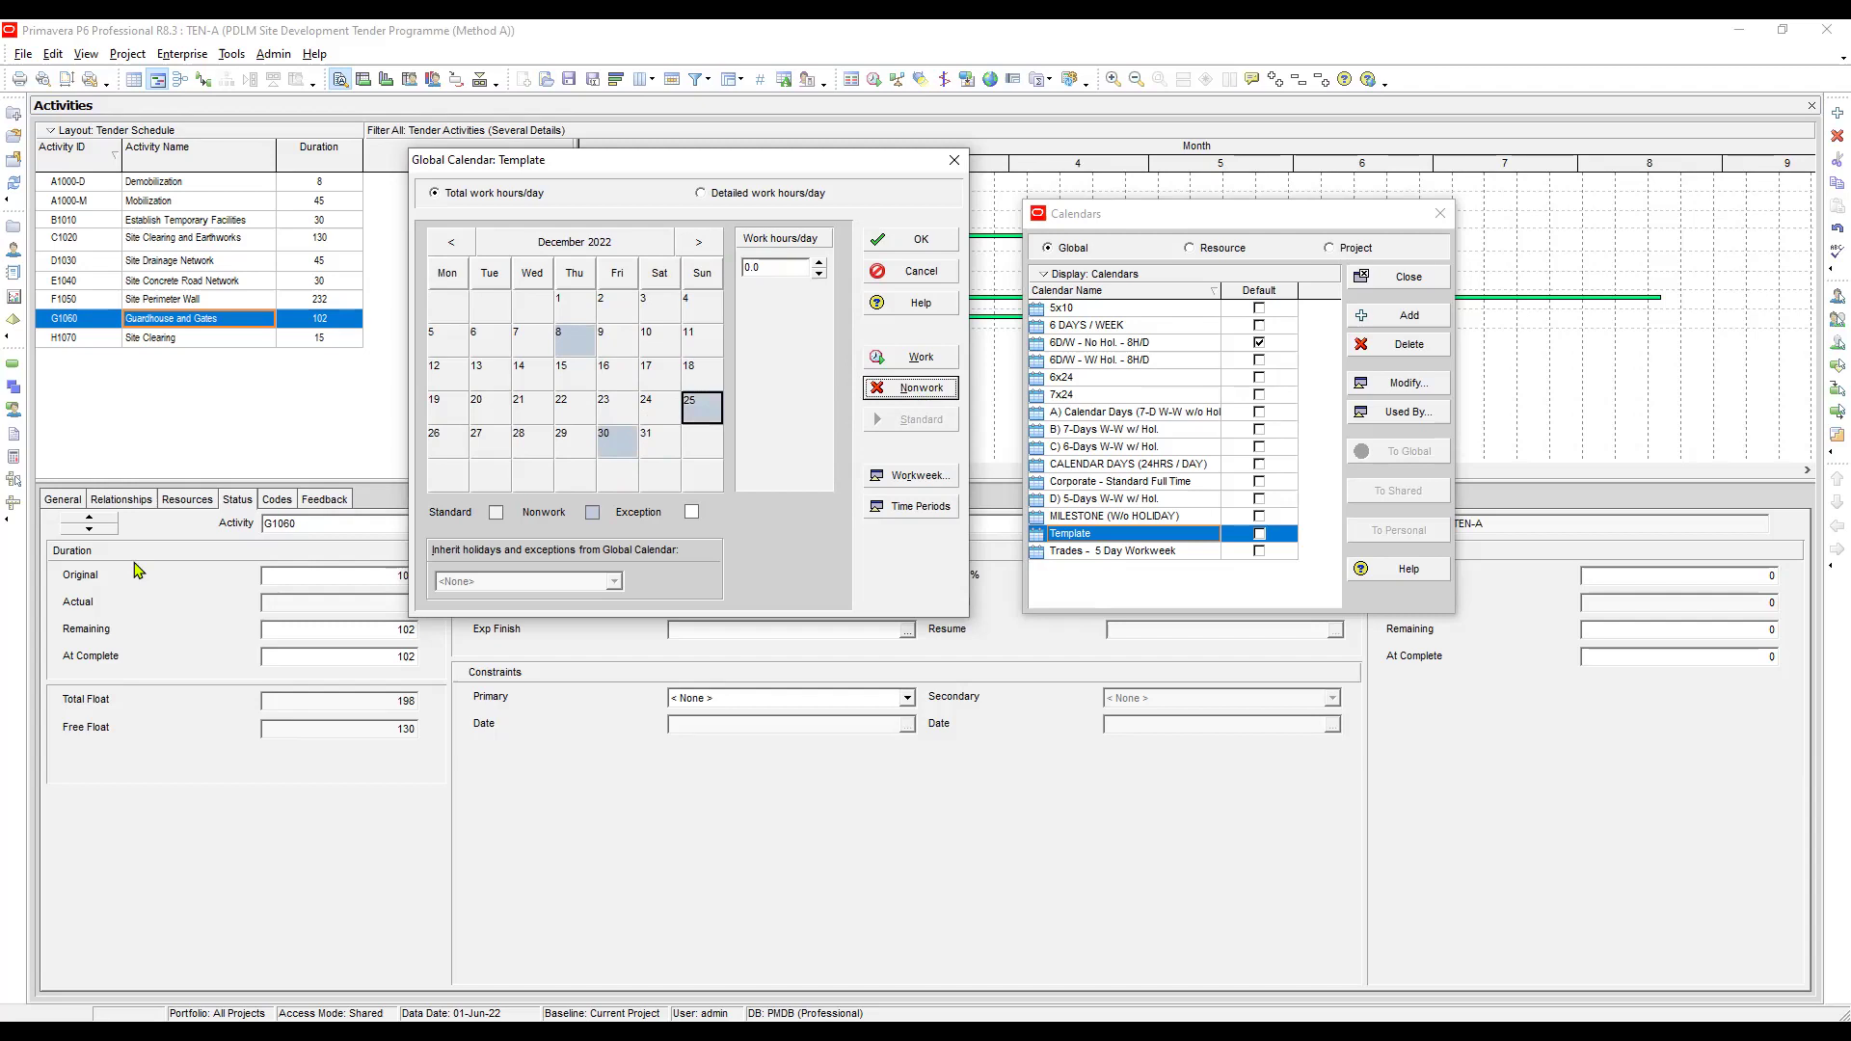
left_click(622, 445)
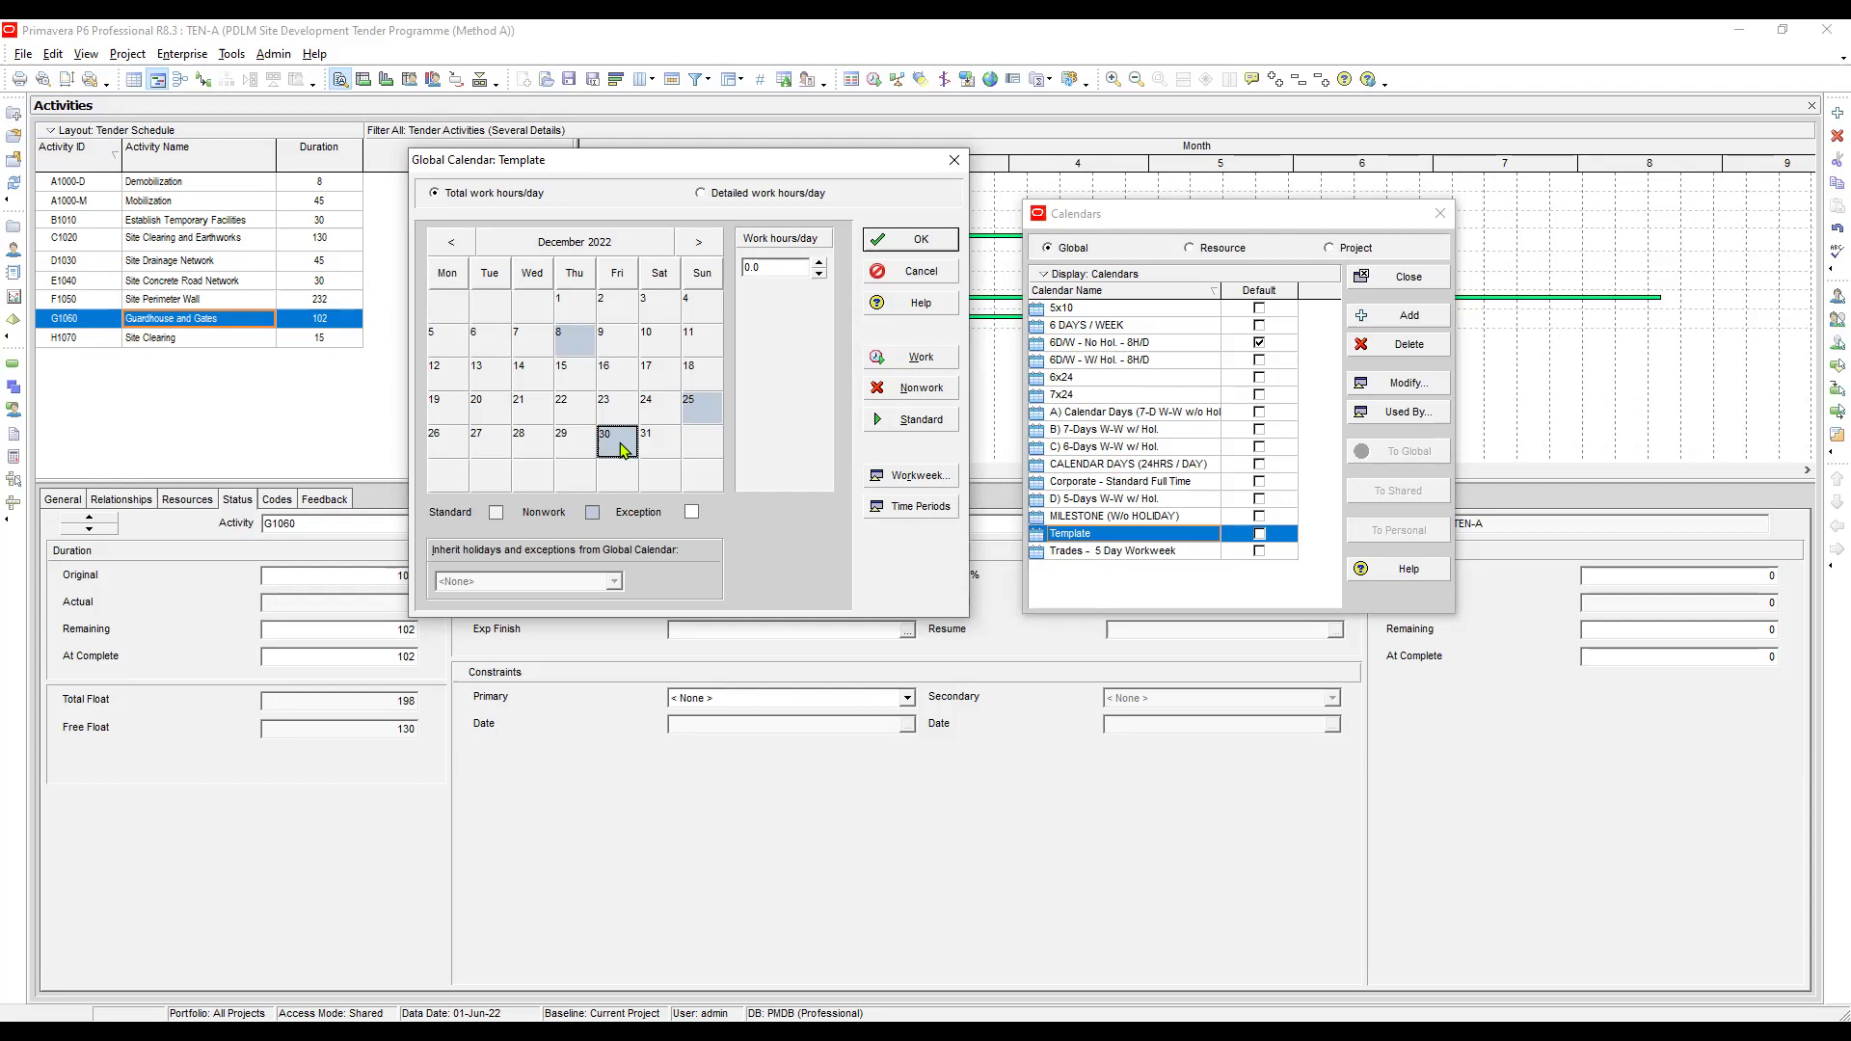
Mark 1 January and 22 January 2023 as nonwork days in the Template calendar
left_click(701, 247)
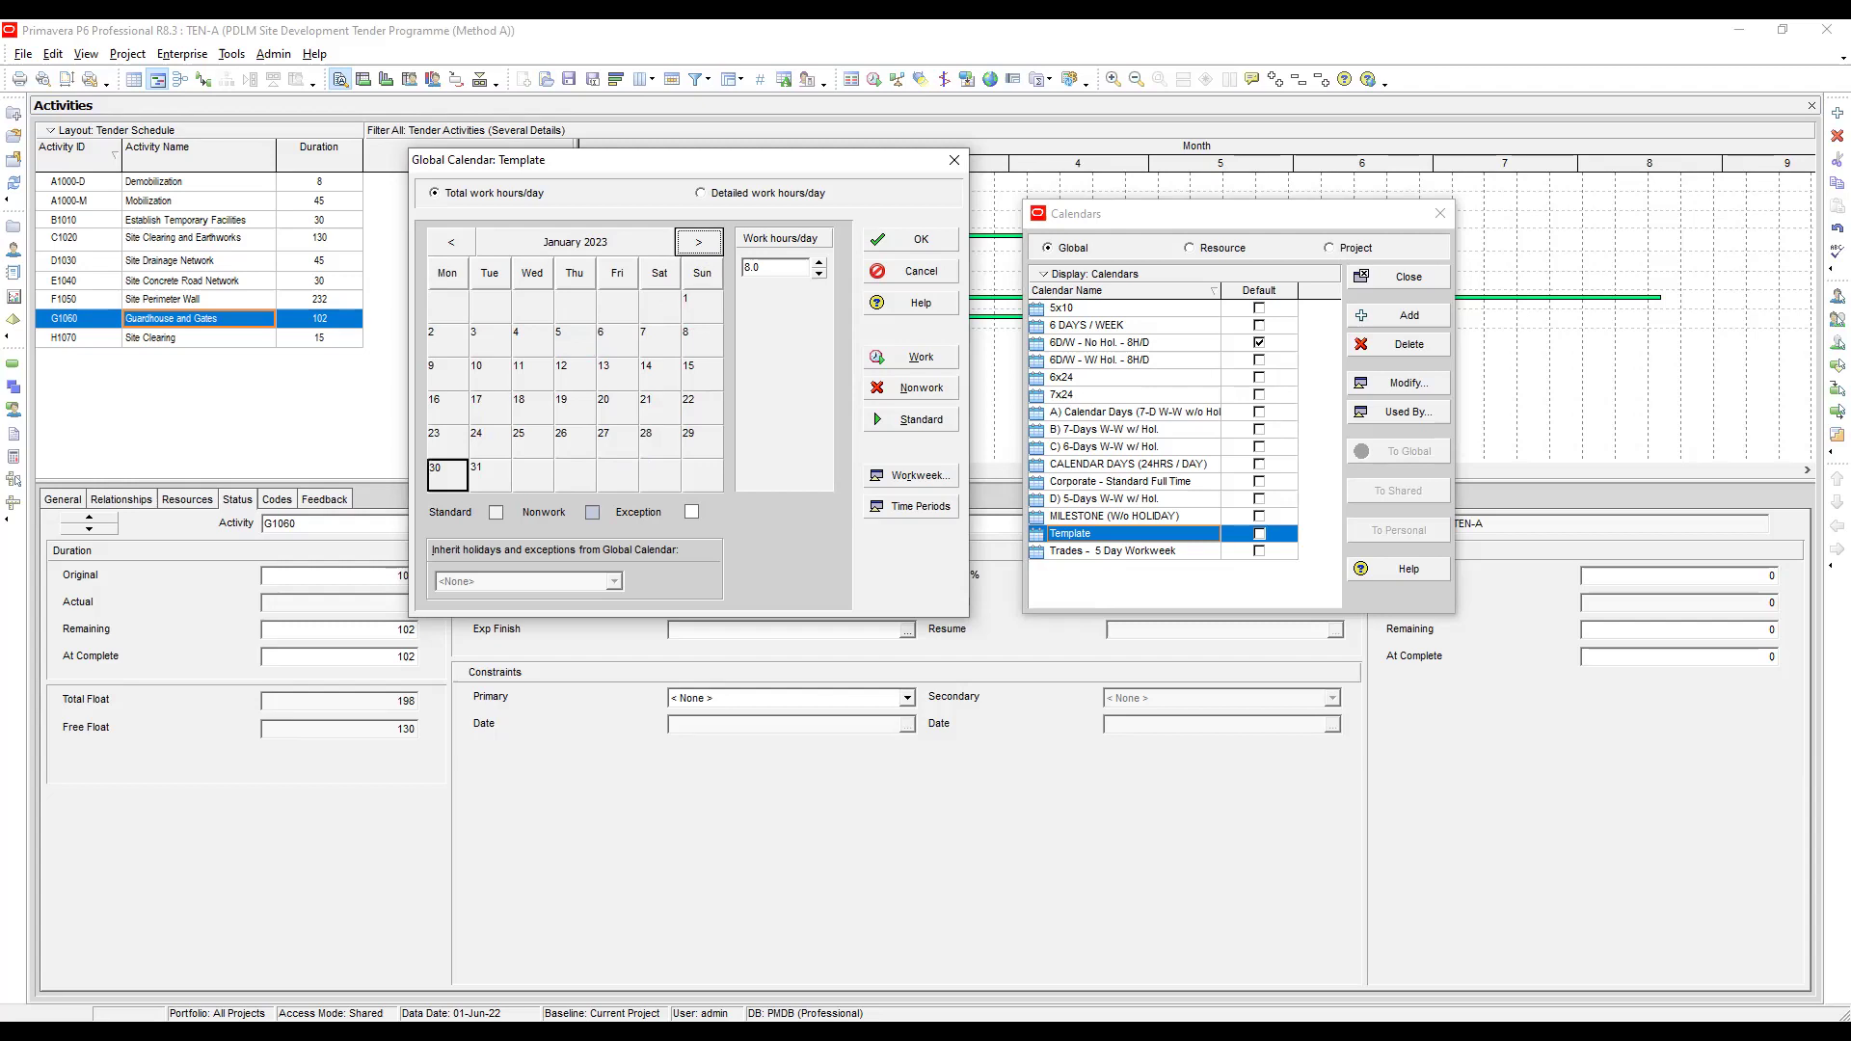
left_click(701, 306)
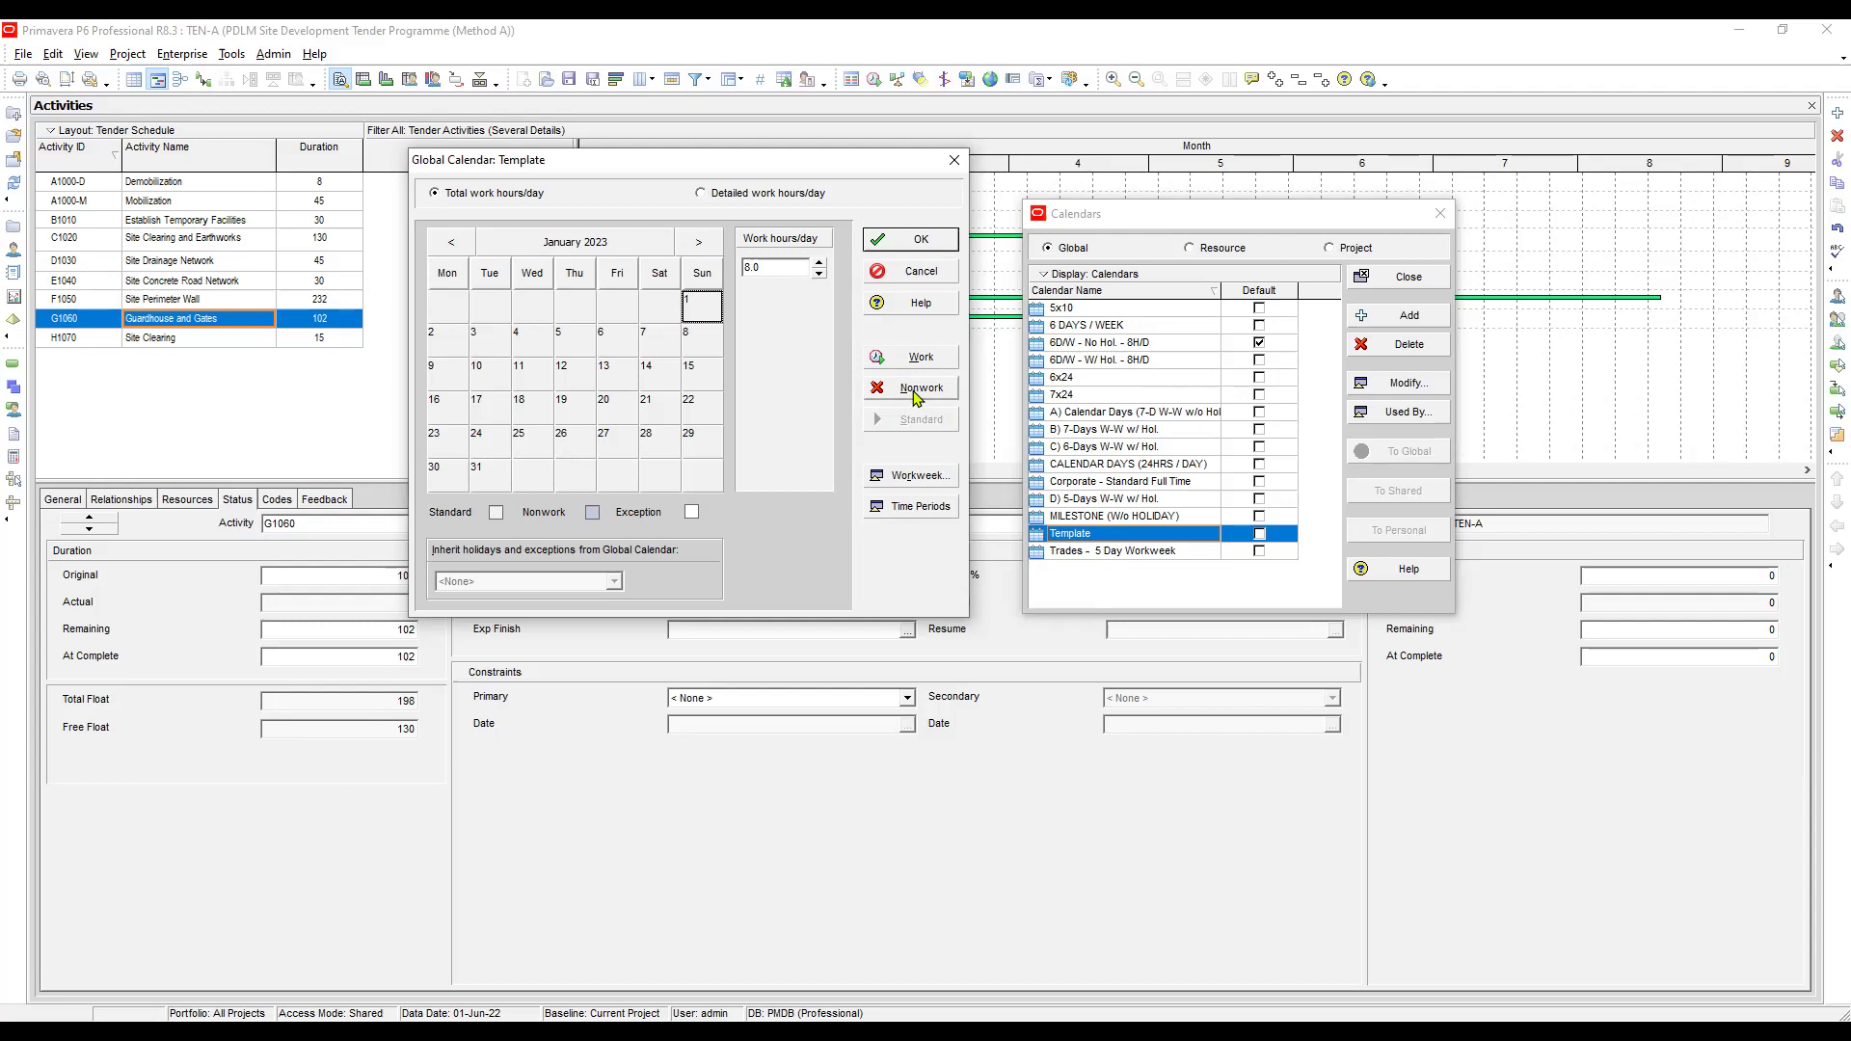
left_click(915, 390)
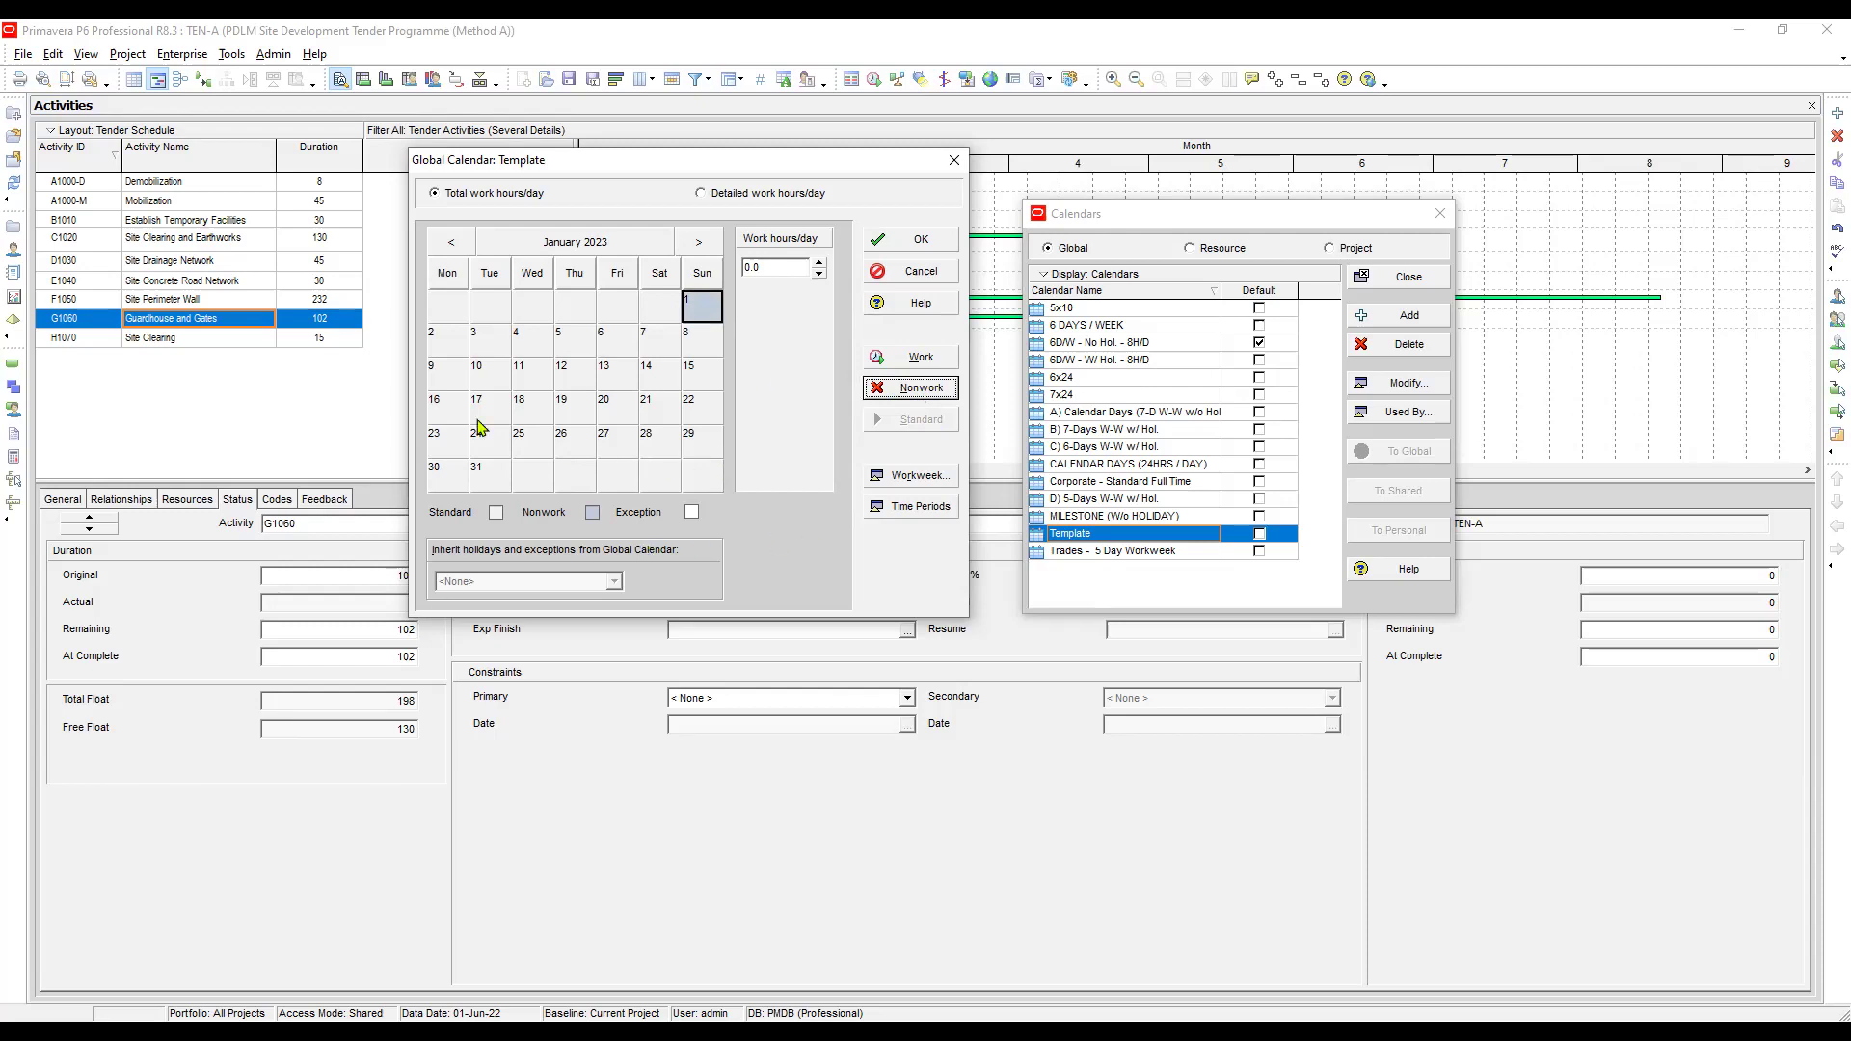
left_click(702, 407)
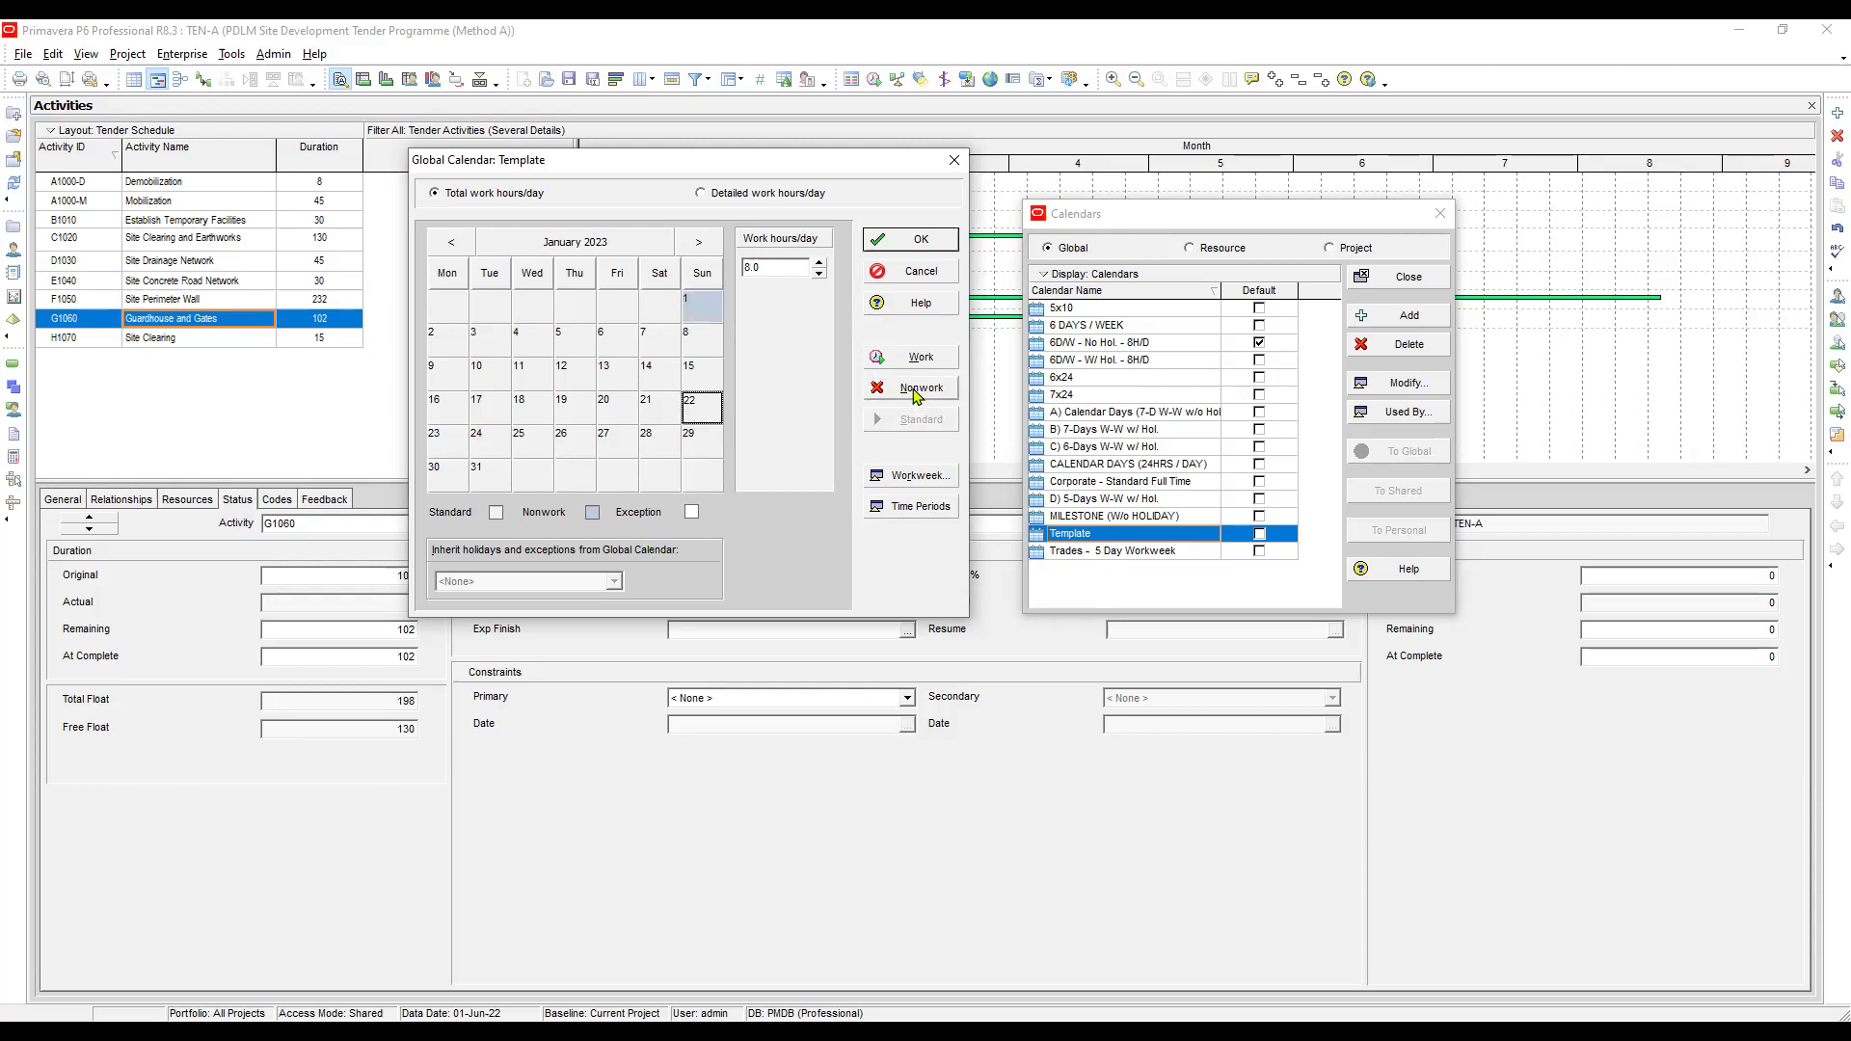
left_click(915, 388)
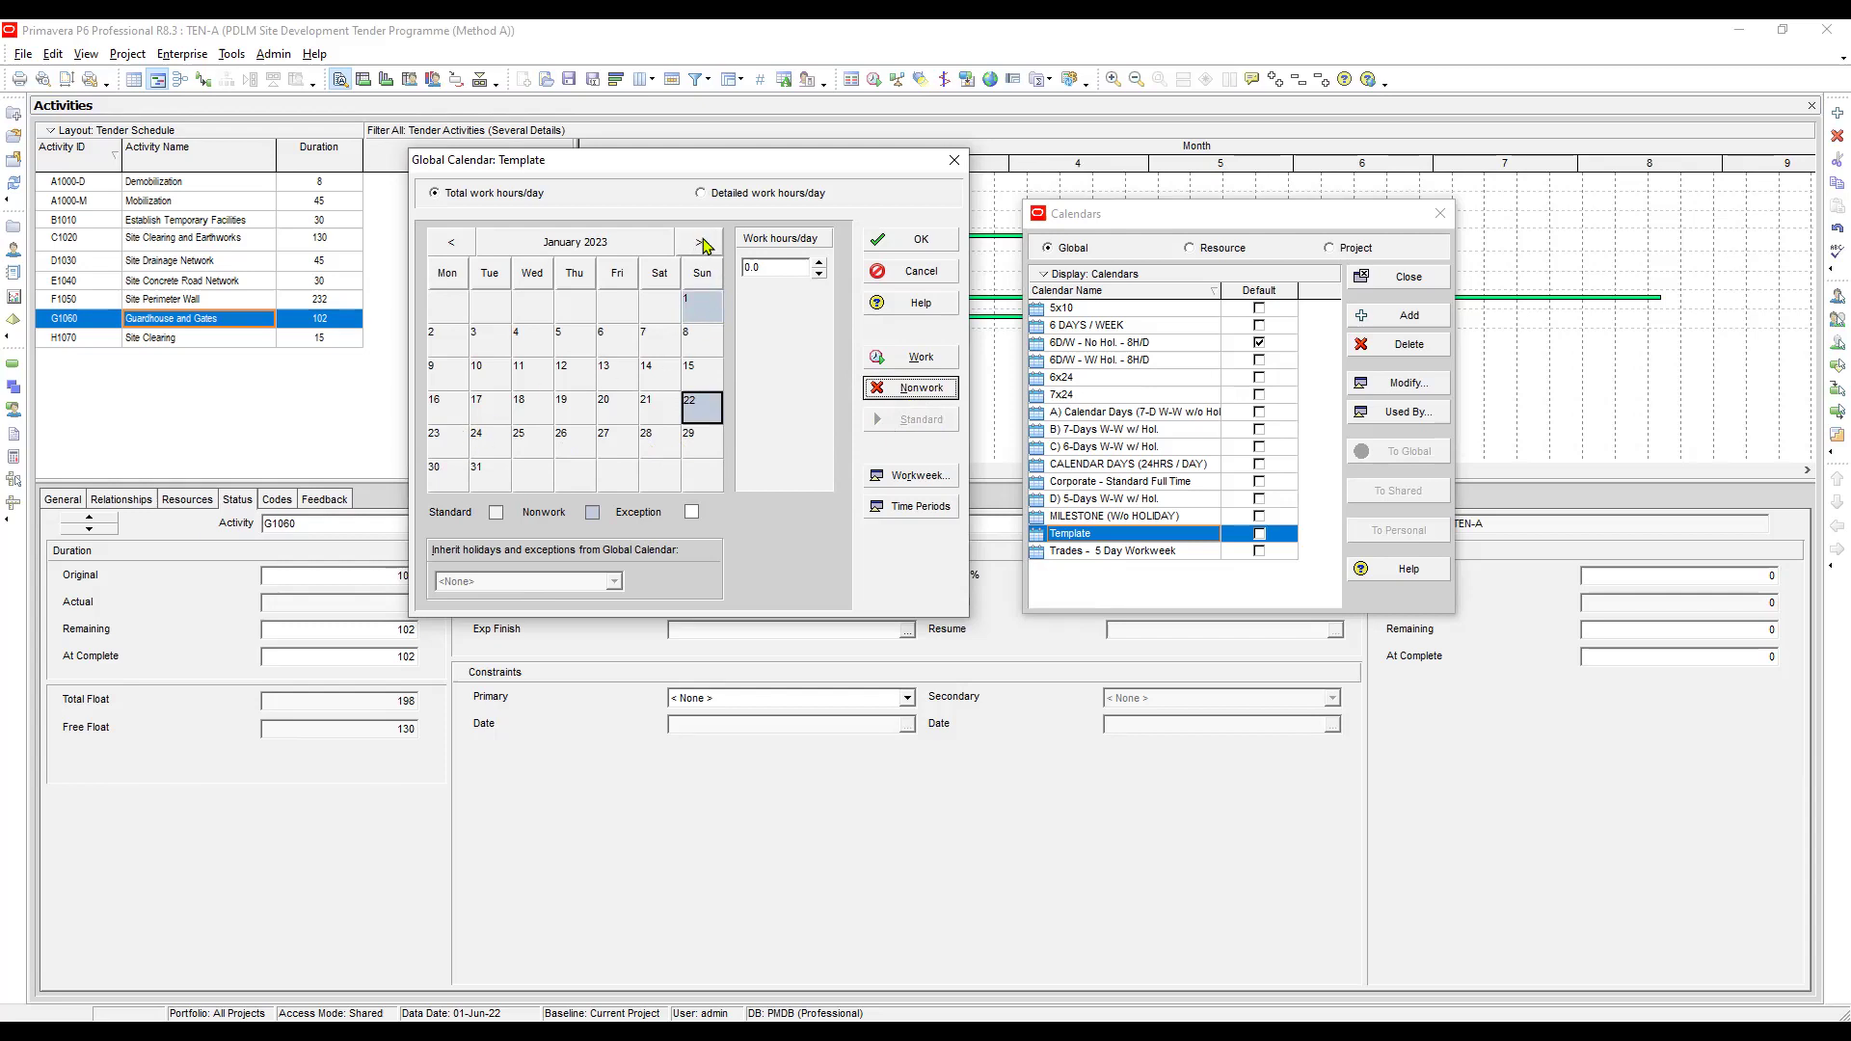
Mark 6, 7 and 9 April 2023 as nonwork days in the Template calendar
left_click(702, 242)
left_click(702, 242)
left_click(702, 242)
left_click(575, 341)
left_click(911, 388)
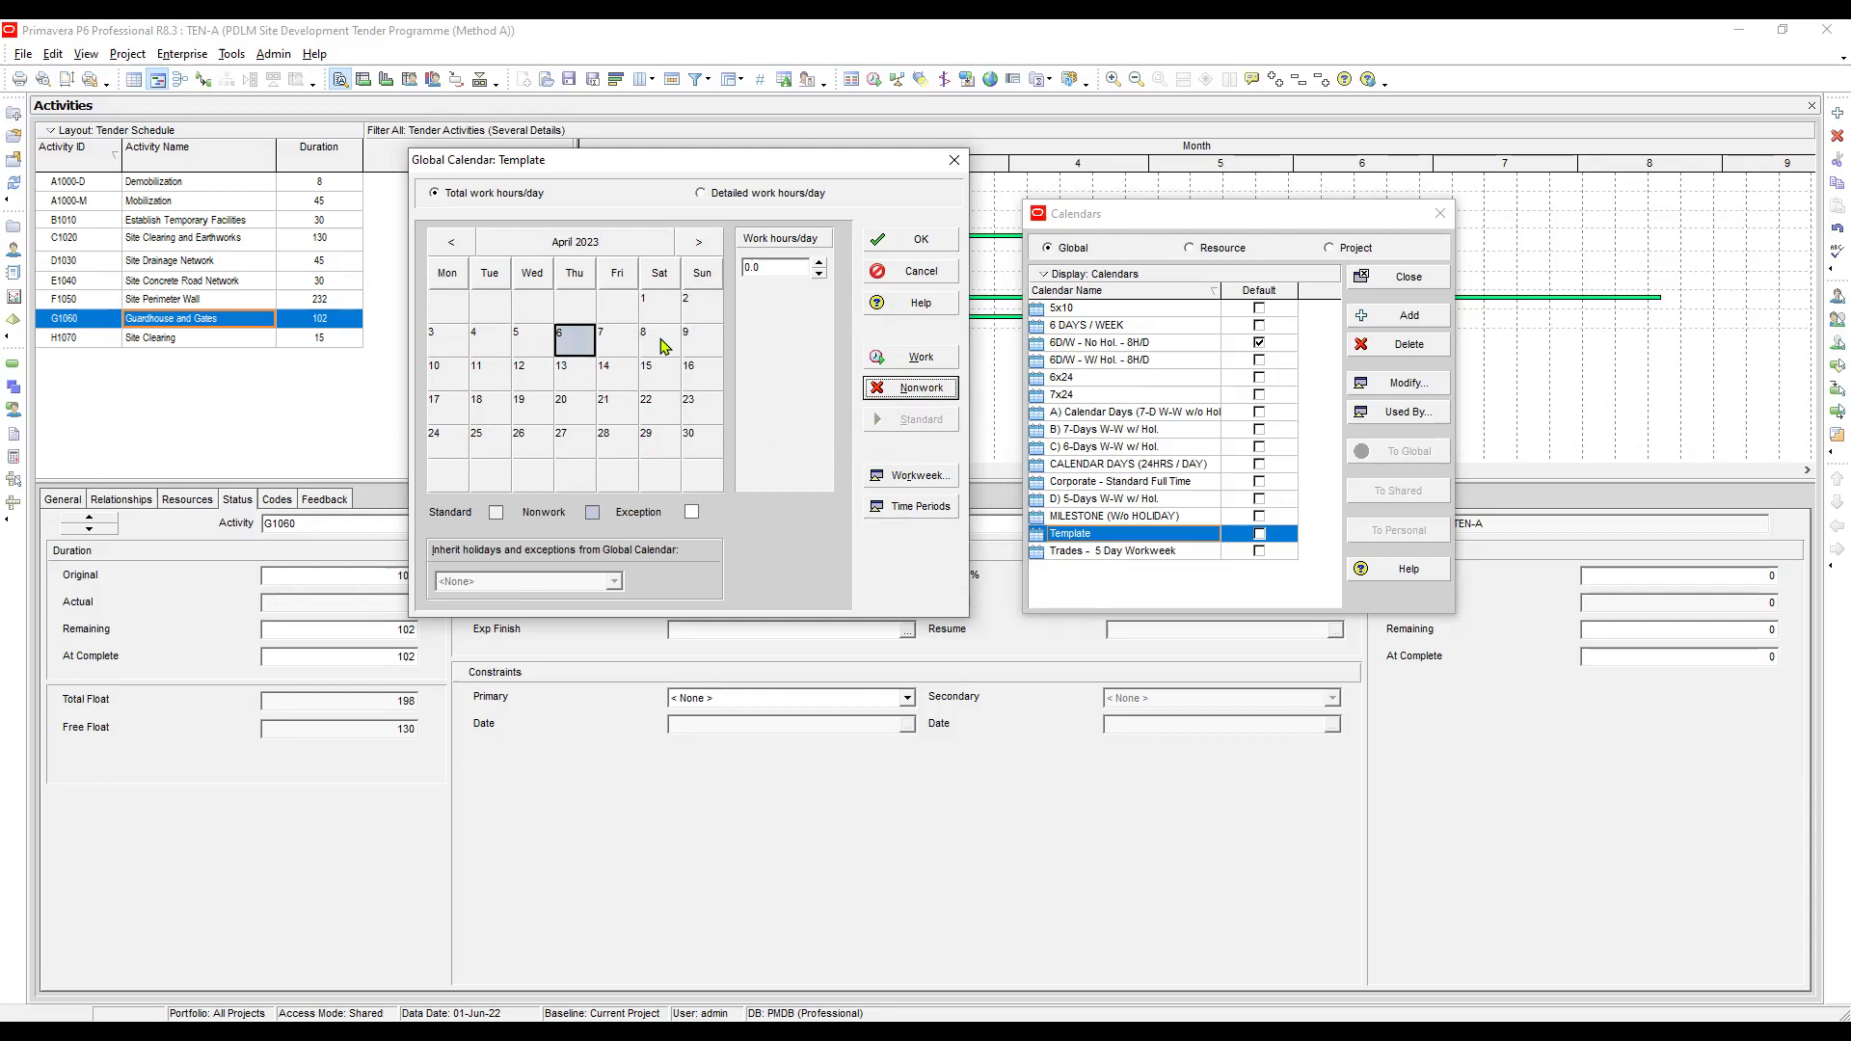
left_click(617, 343)
left_click(918, 386)
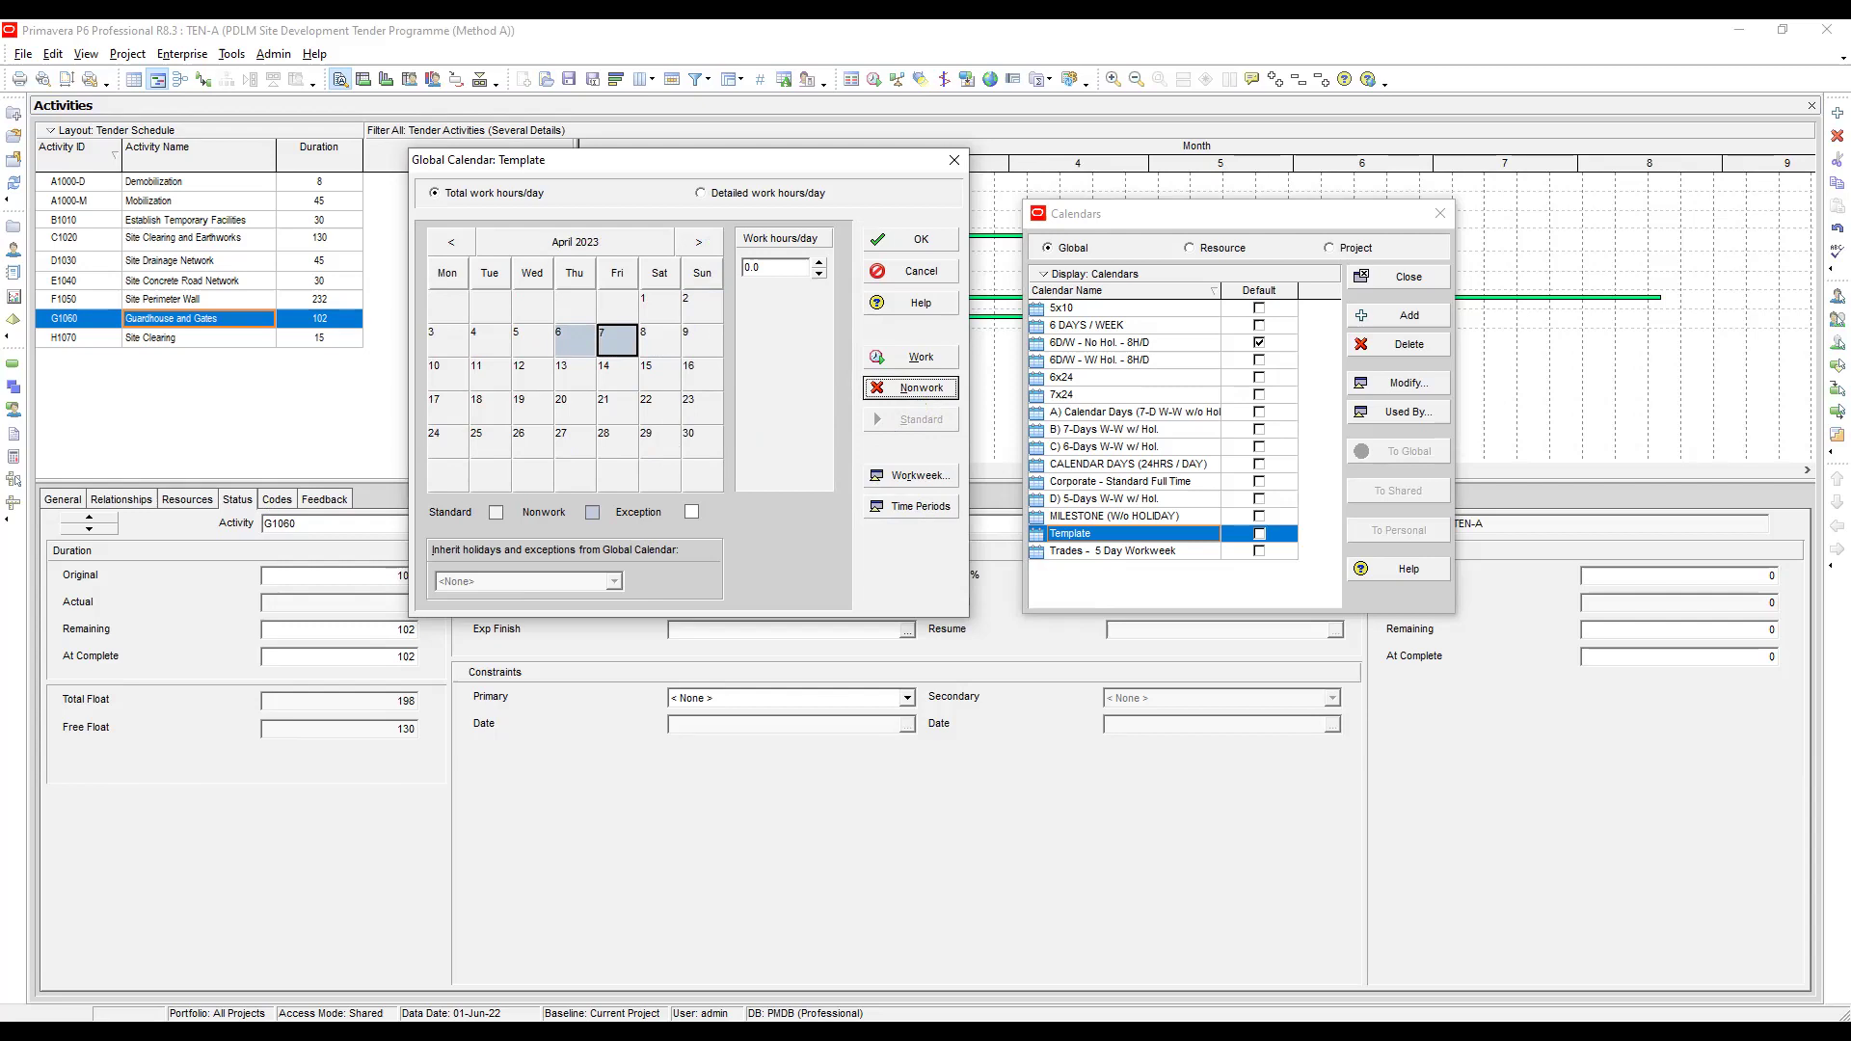
left_click(703, 342)
left_click(916, 387)
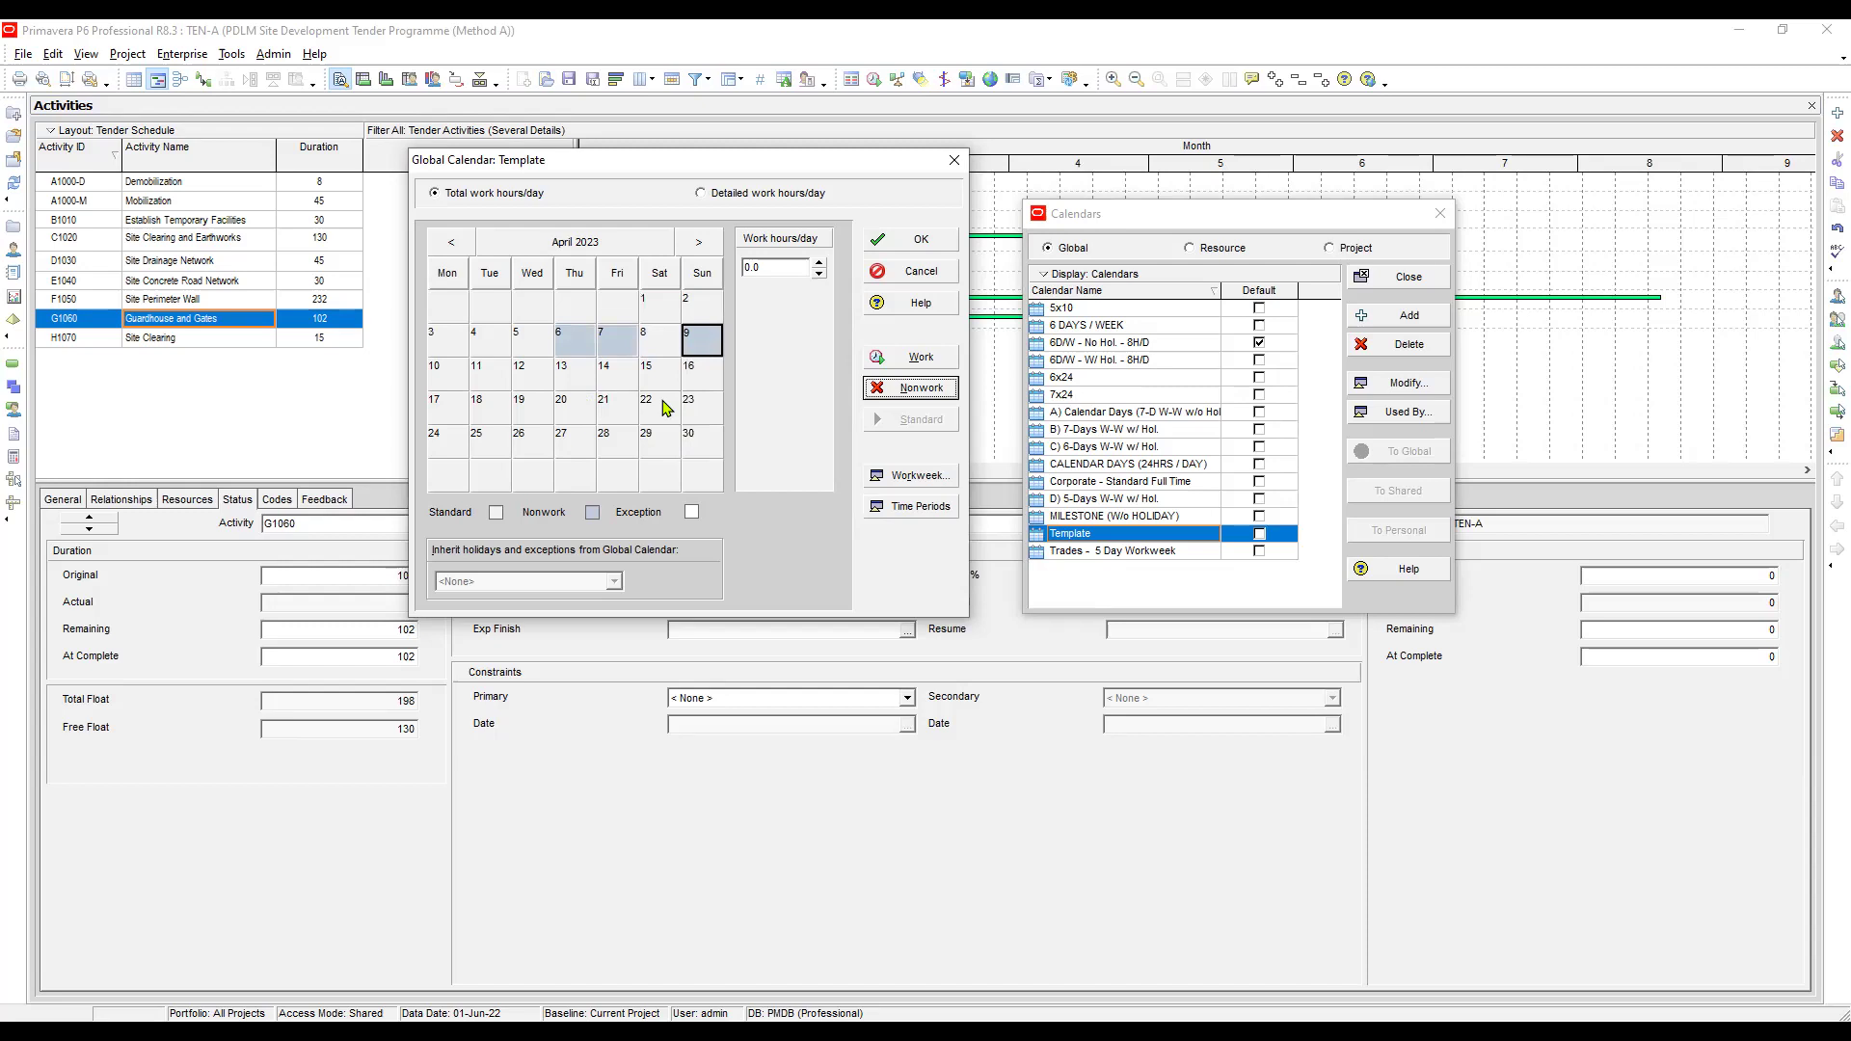
Mark 21 April and 1 May 2023 as nonwork days in the Template calendar and move on to June 2023
left_click(622, 413)
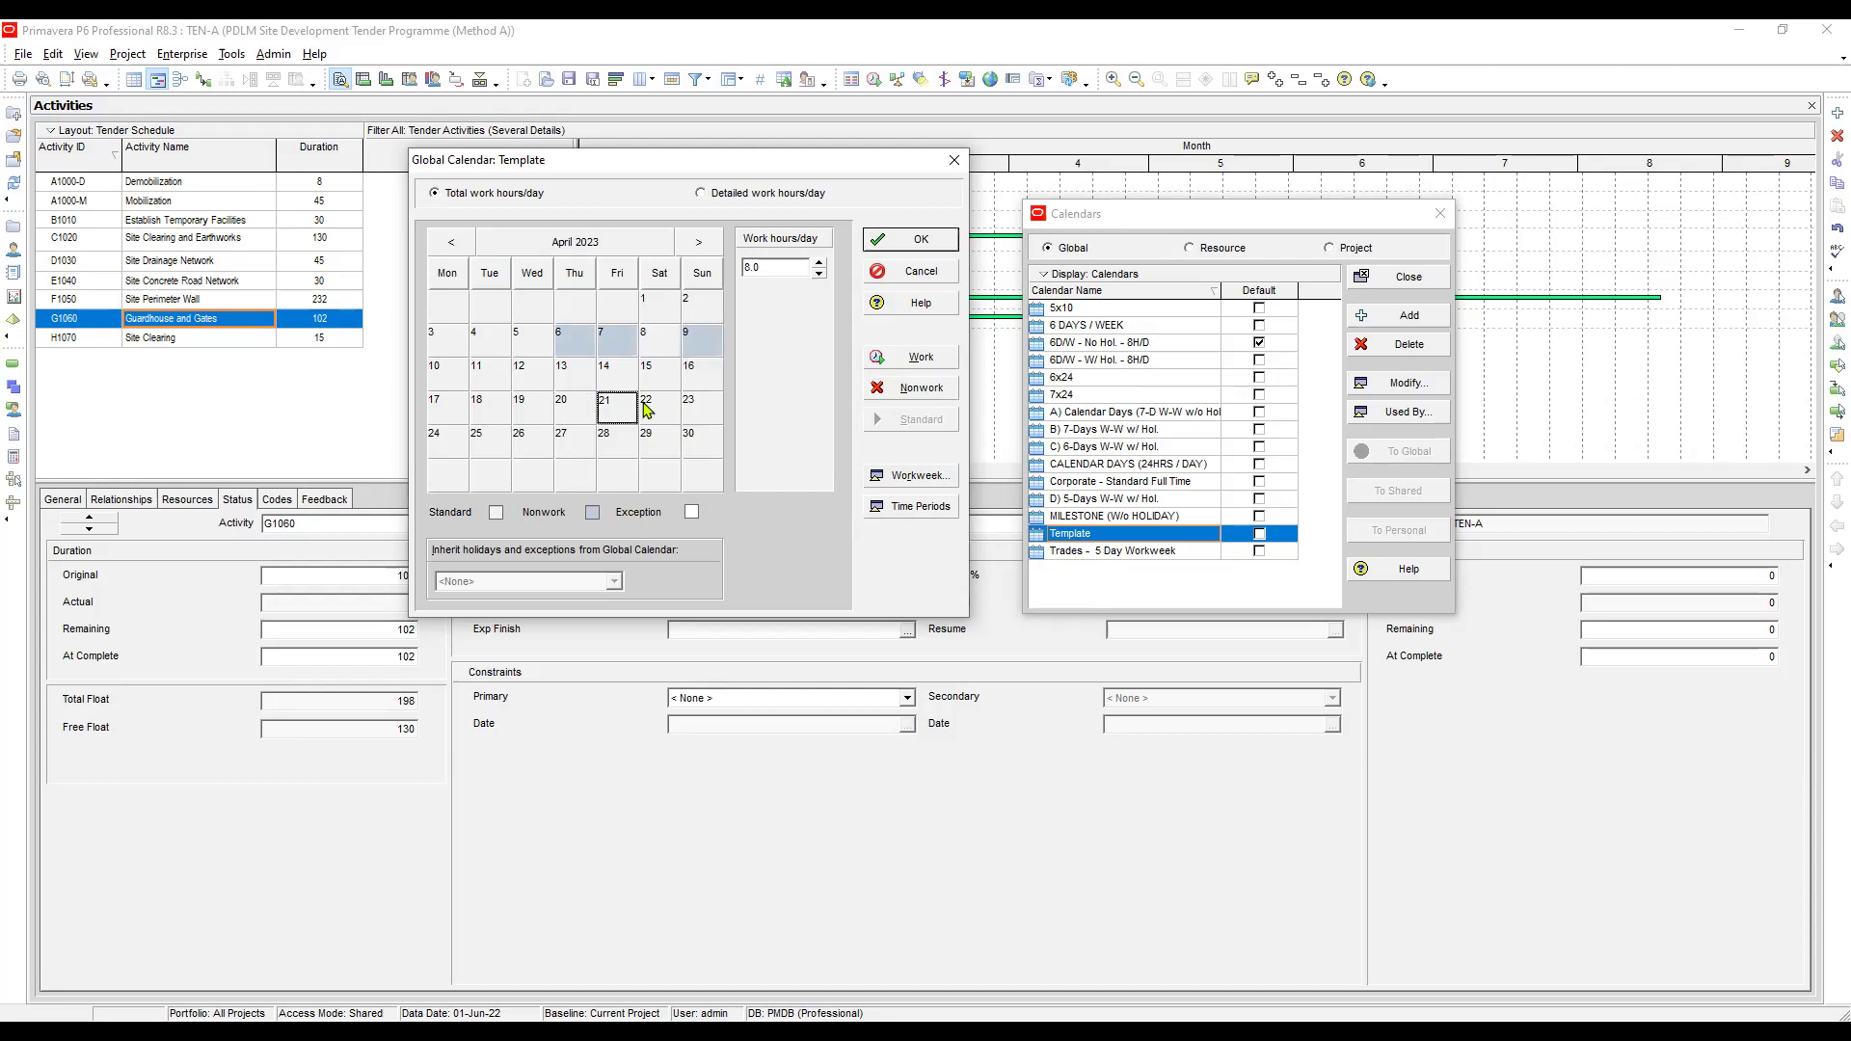
left_click(922, 390)
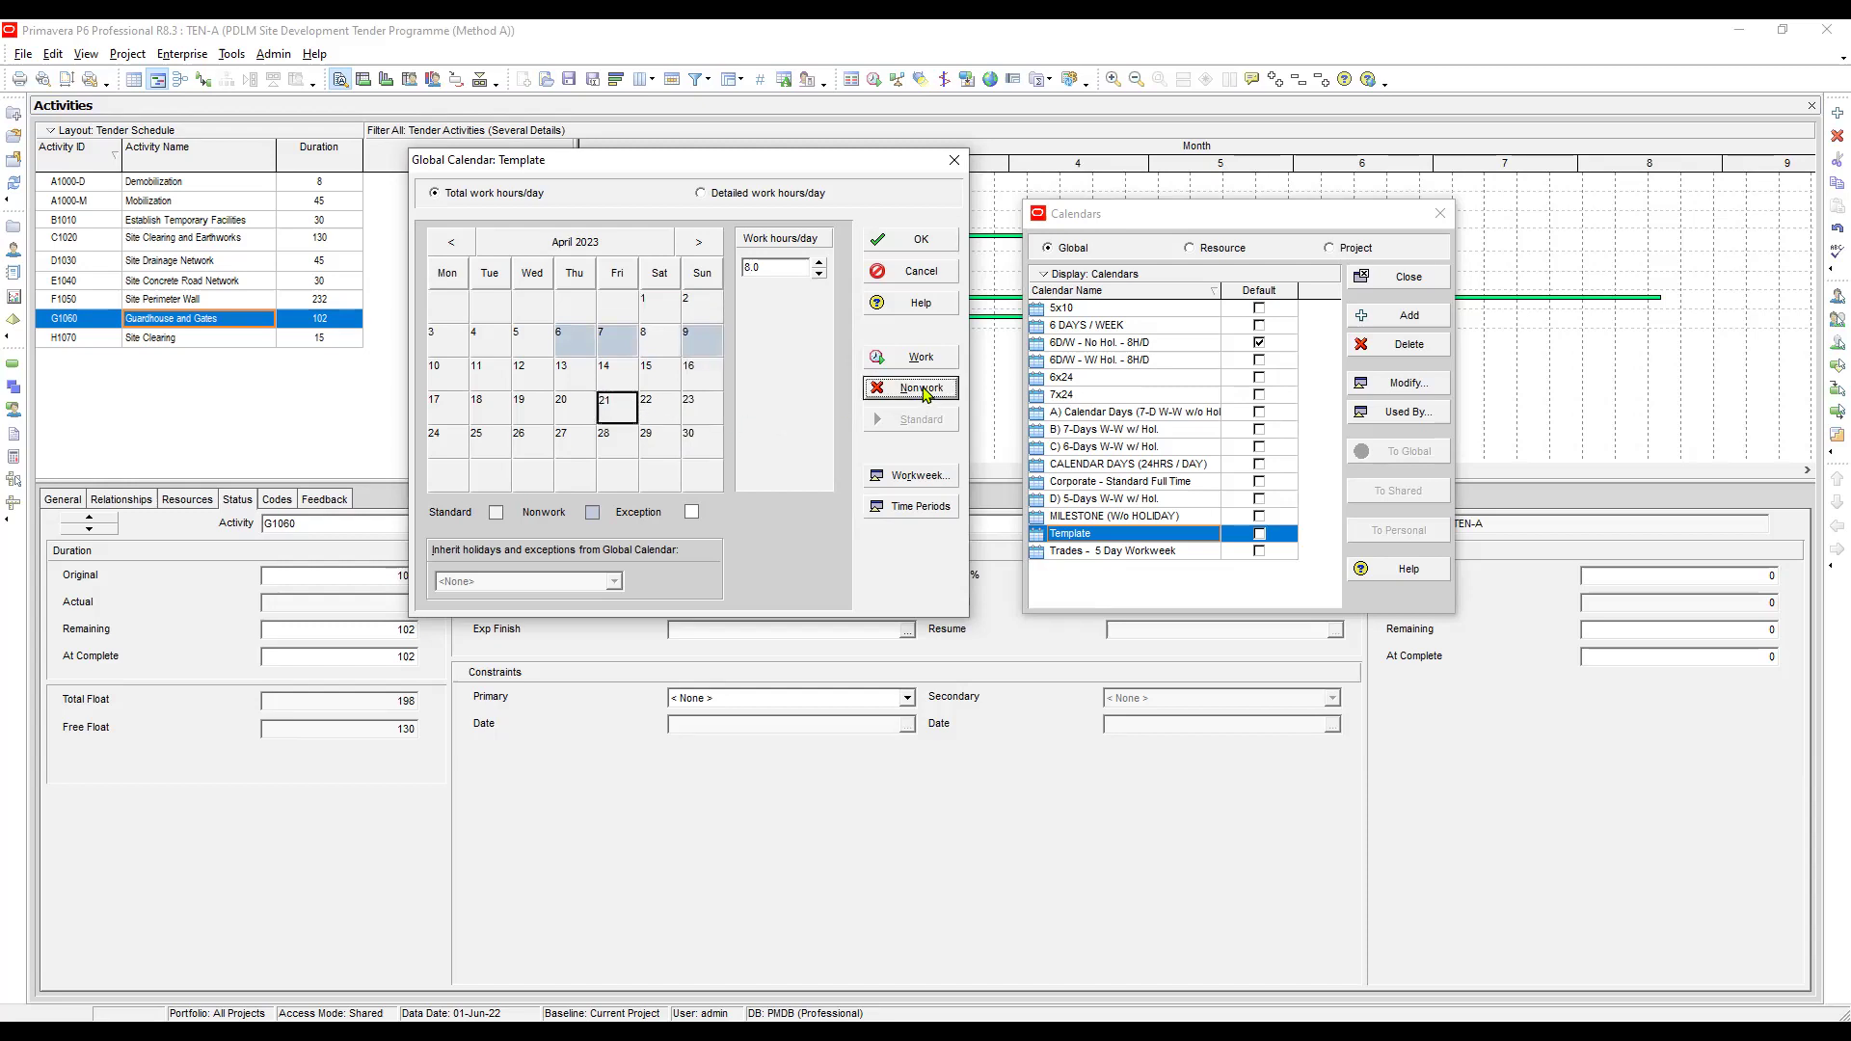
left_click(922, 389)
left_click(700, 242)
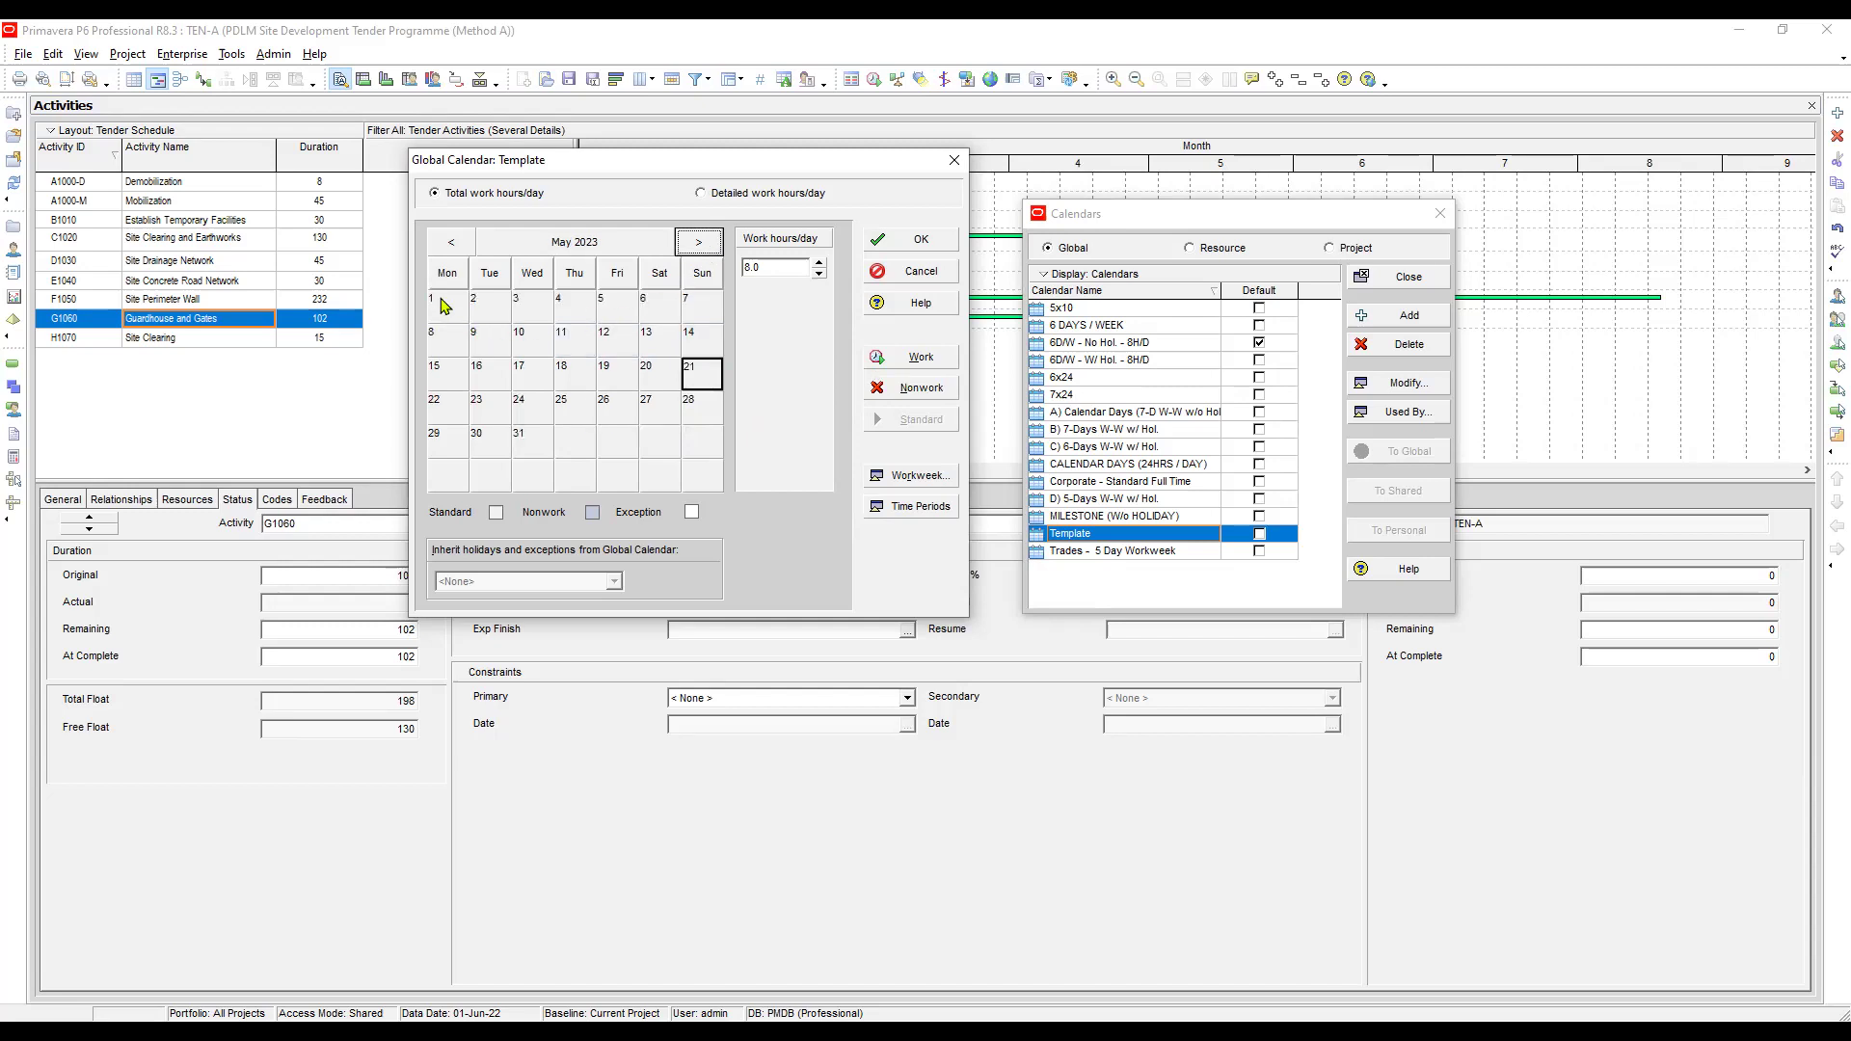
left_click(911, 391)
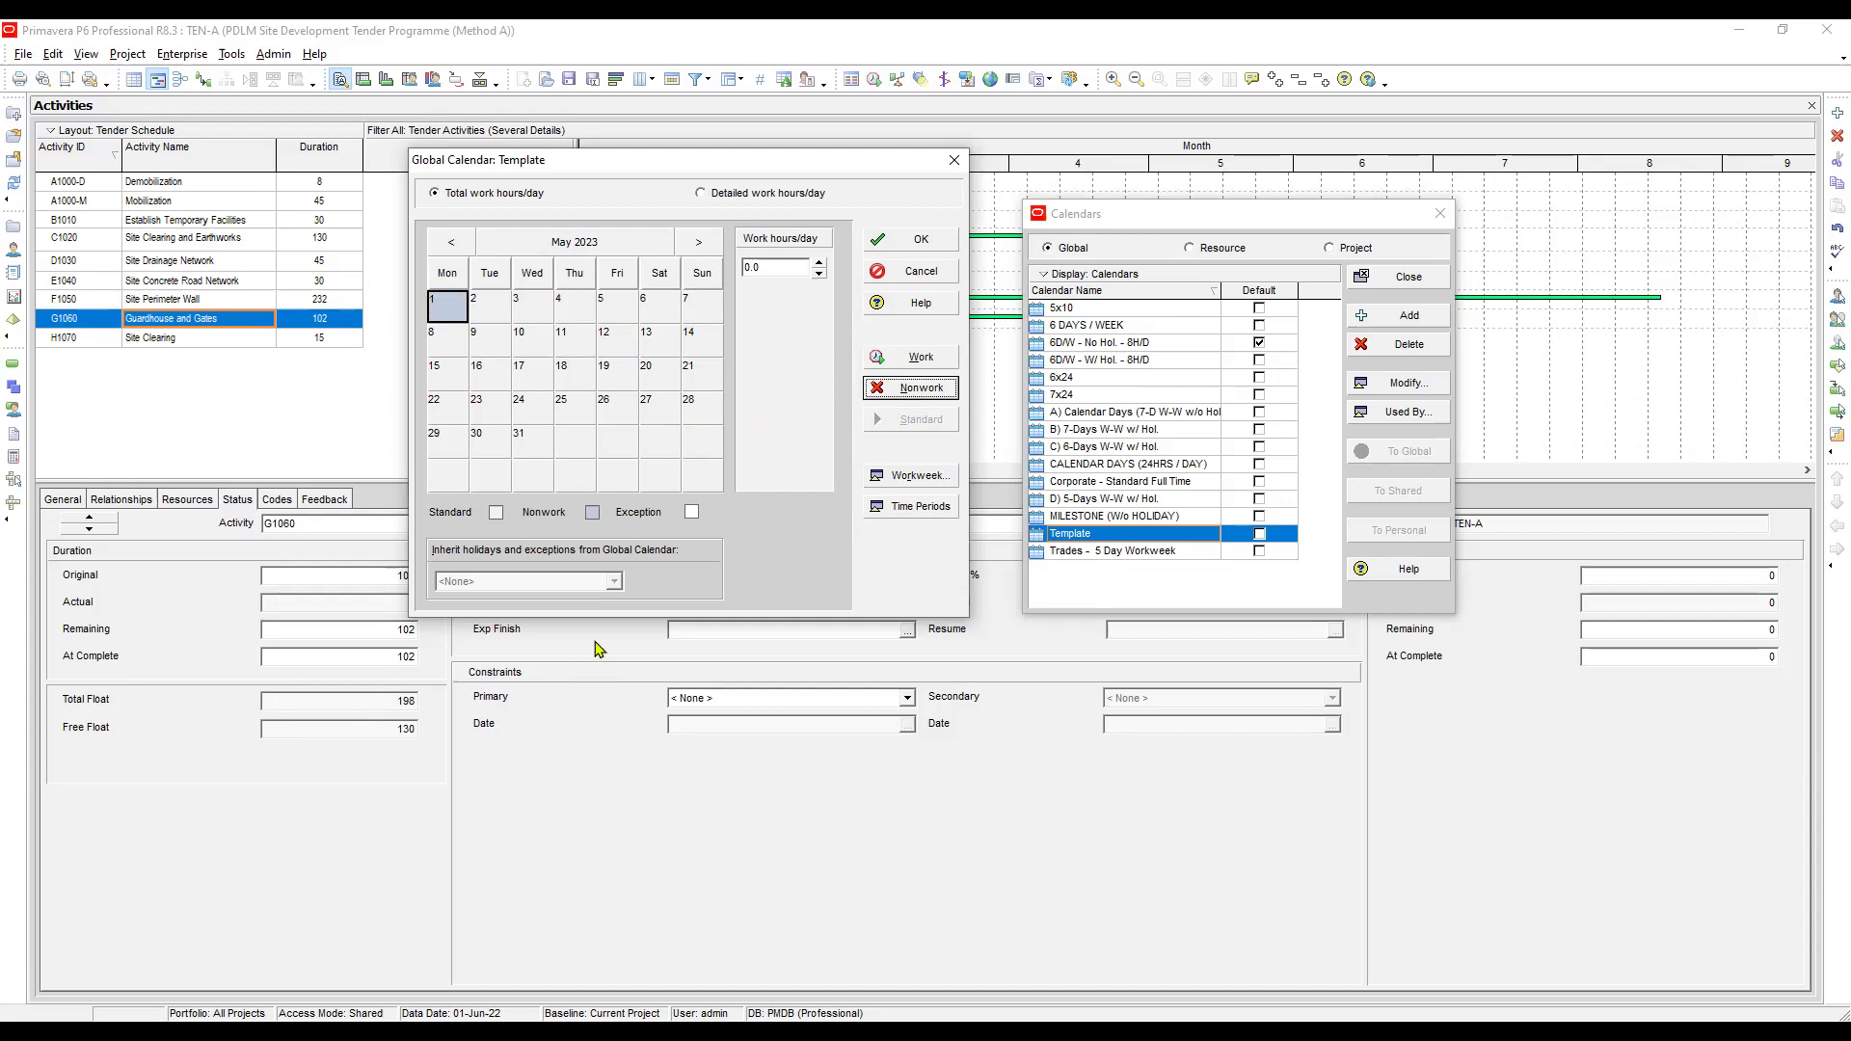
left_click(700, 242)
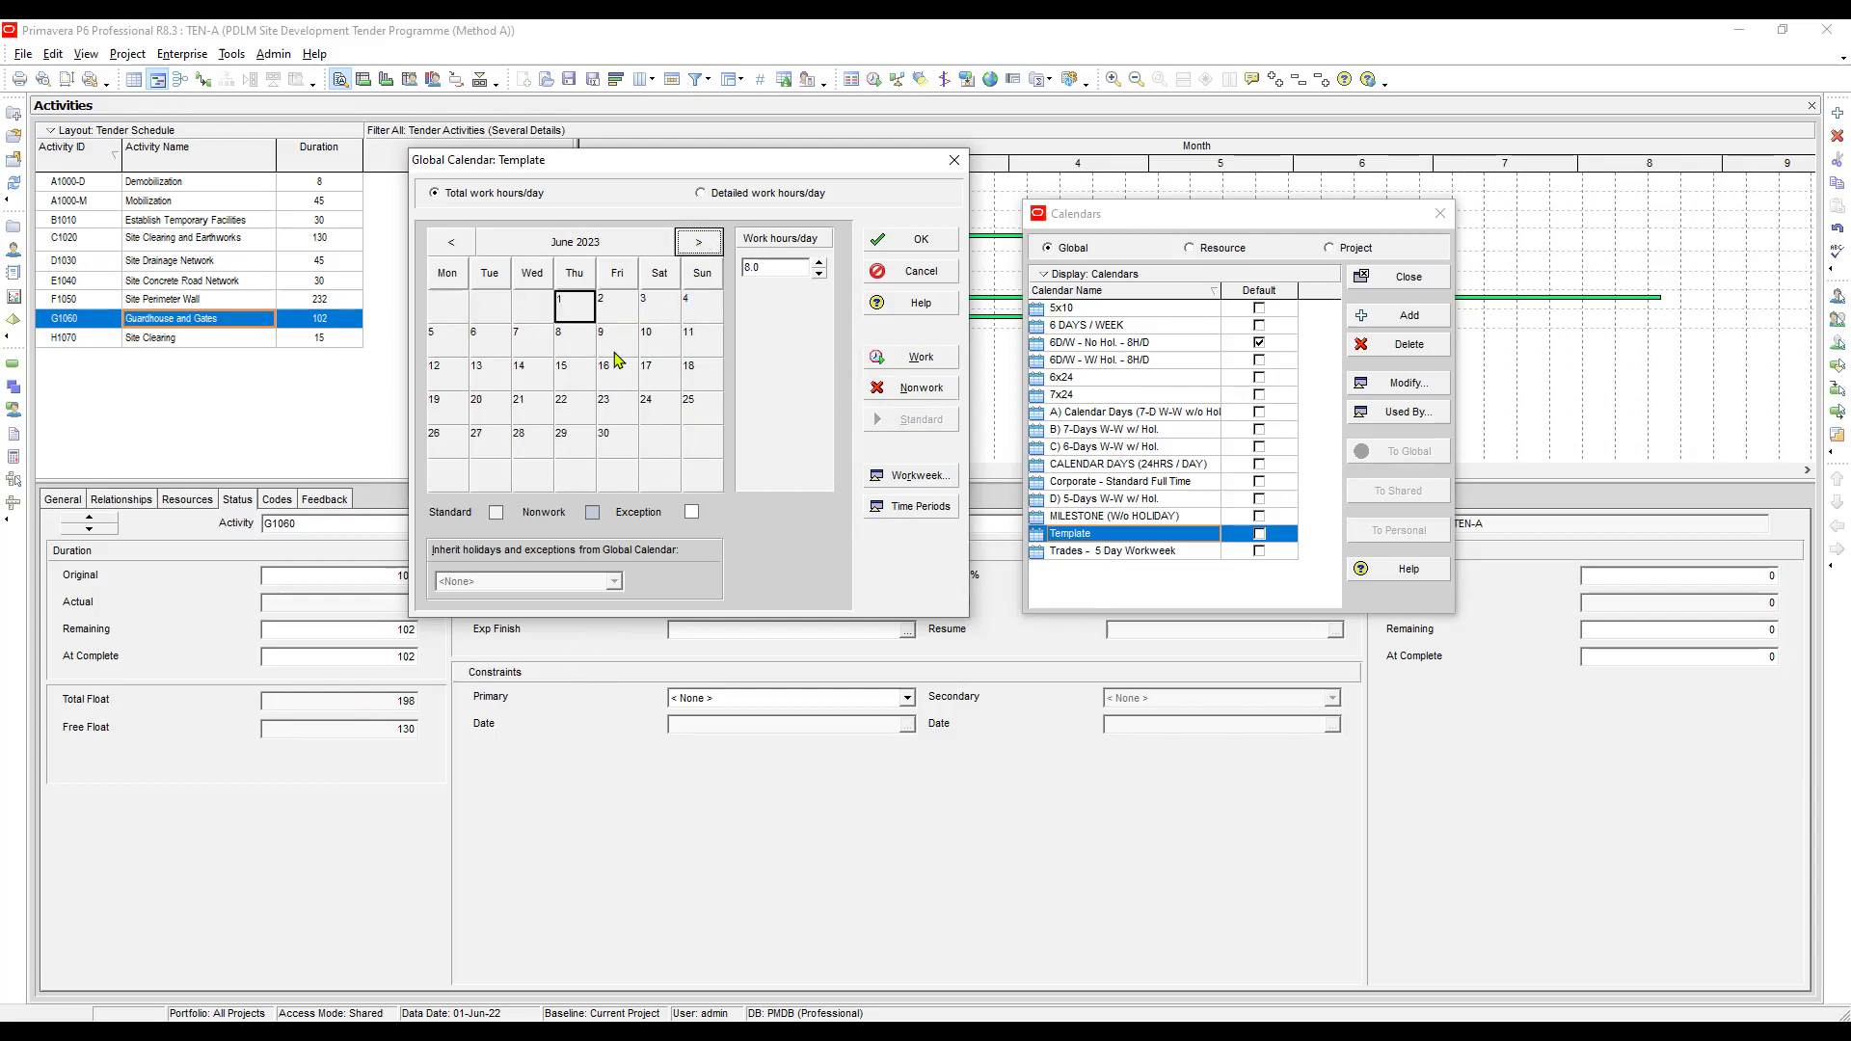
Mark 12, 28 and 29 June 2023 as nonwork days in the Template calendar
left_click(451, 376)
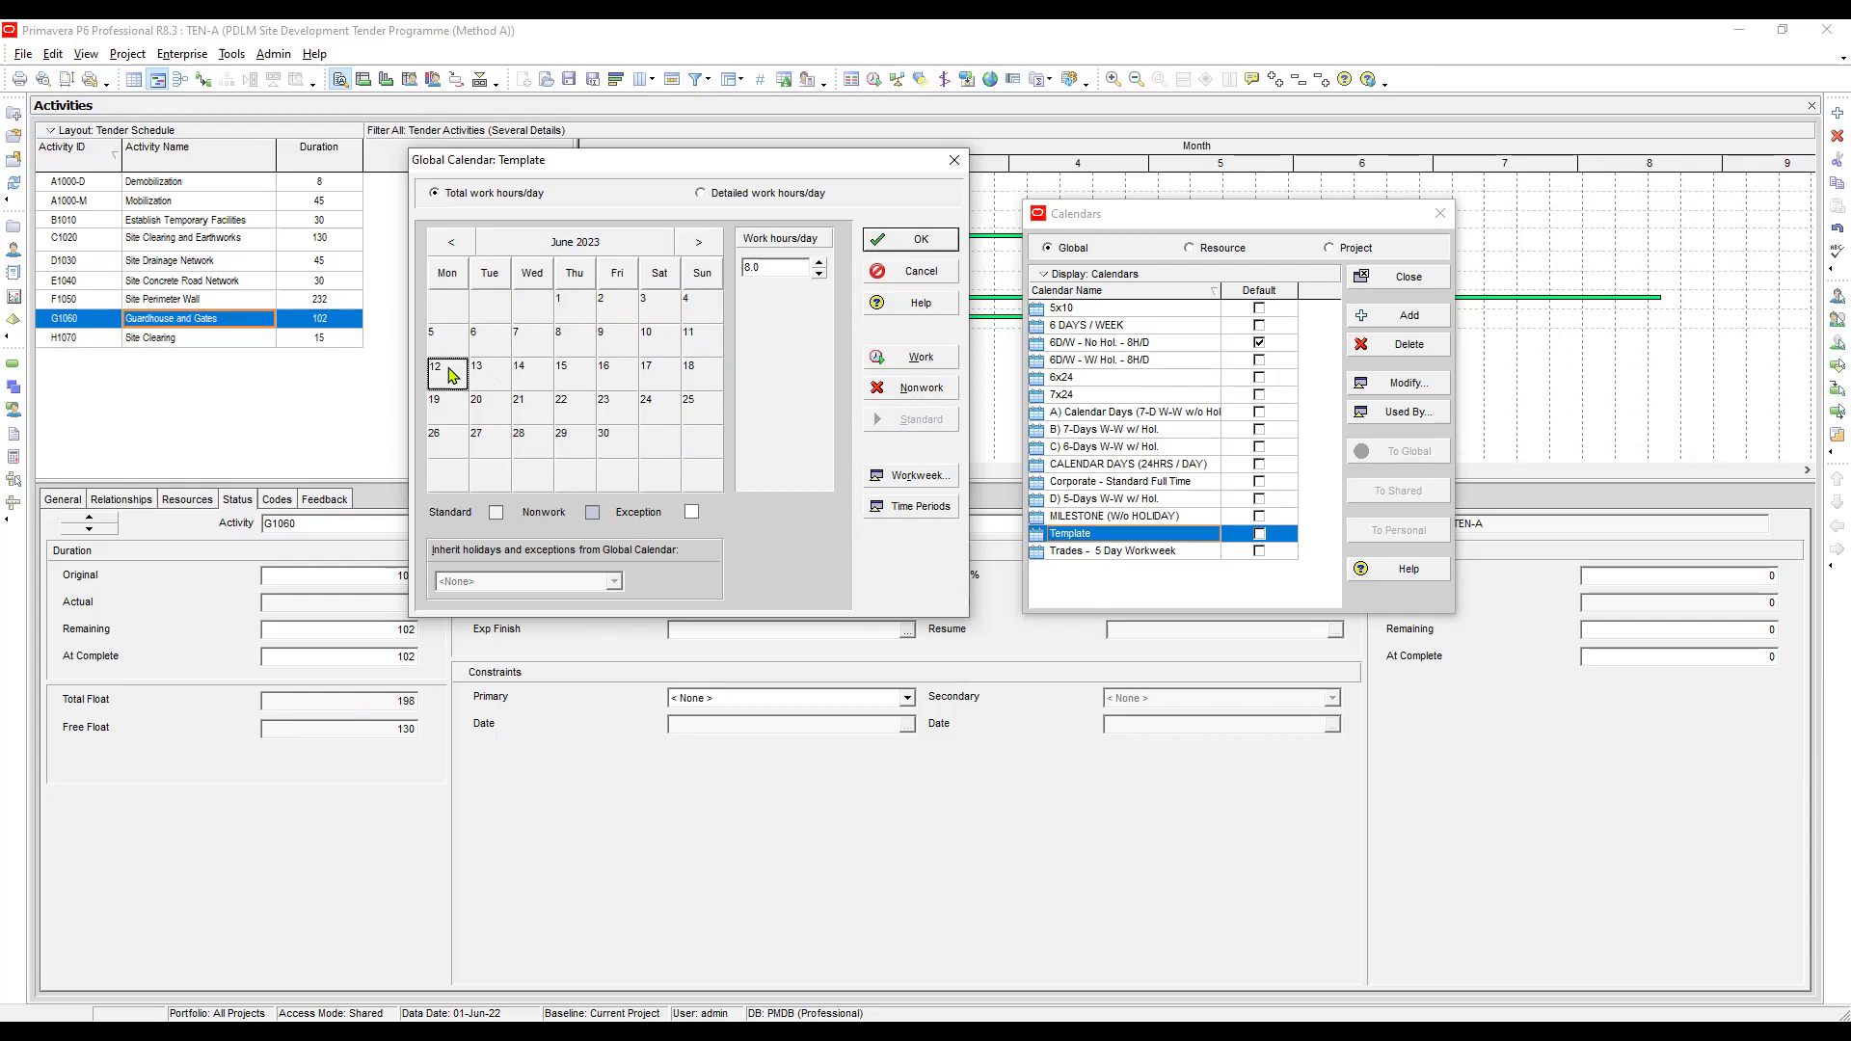
left_click(911, 389)
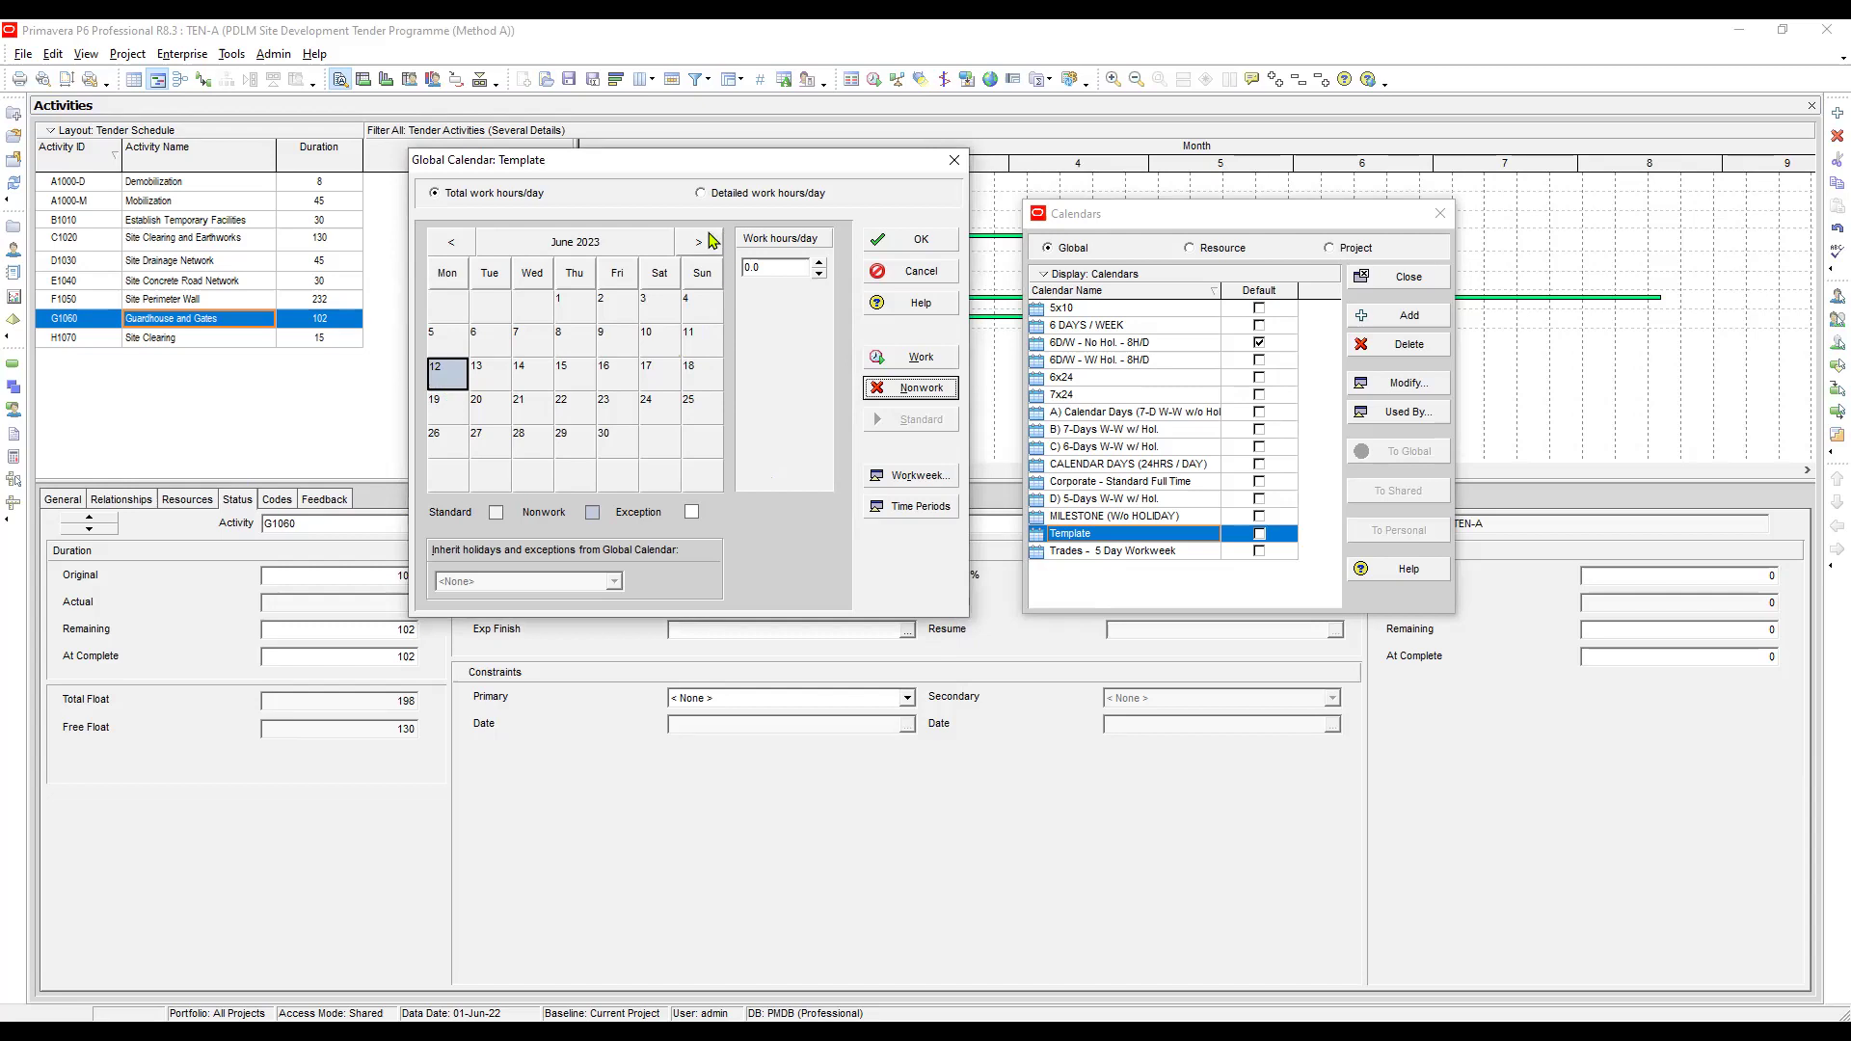
left_click(526, 441)
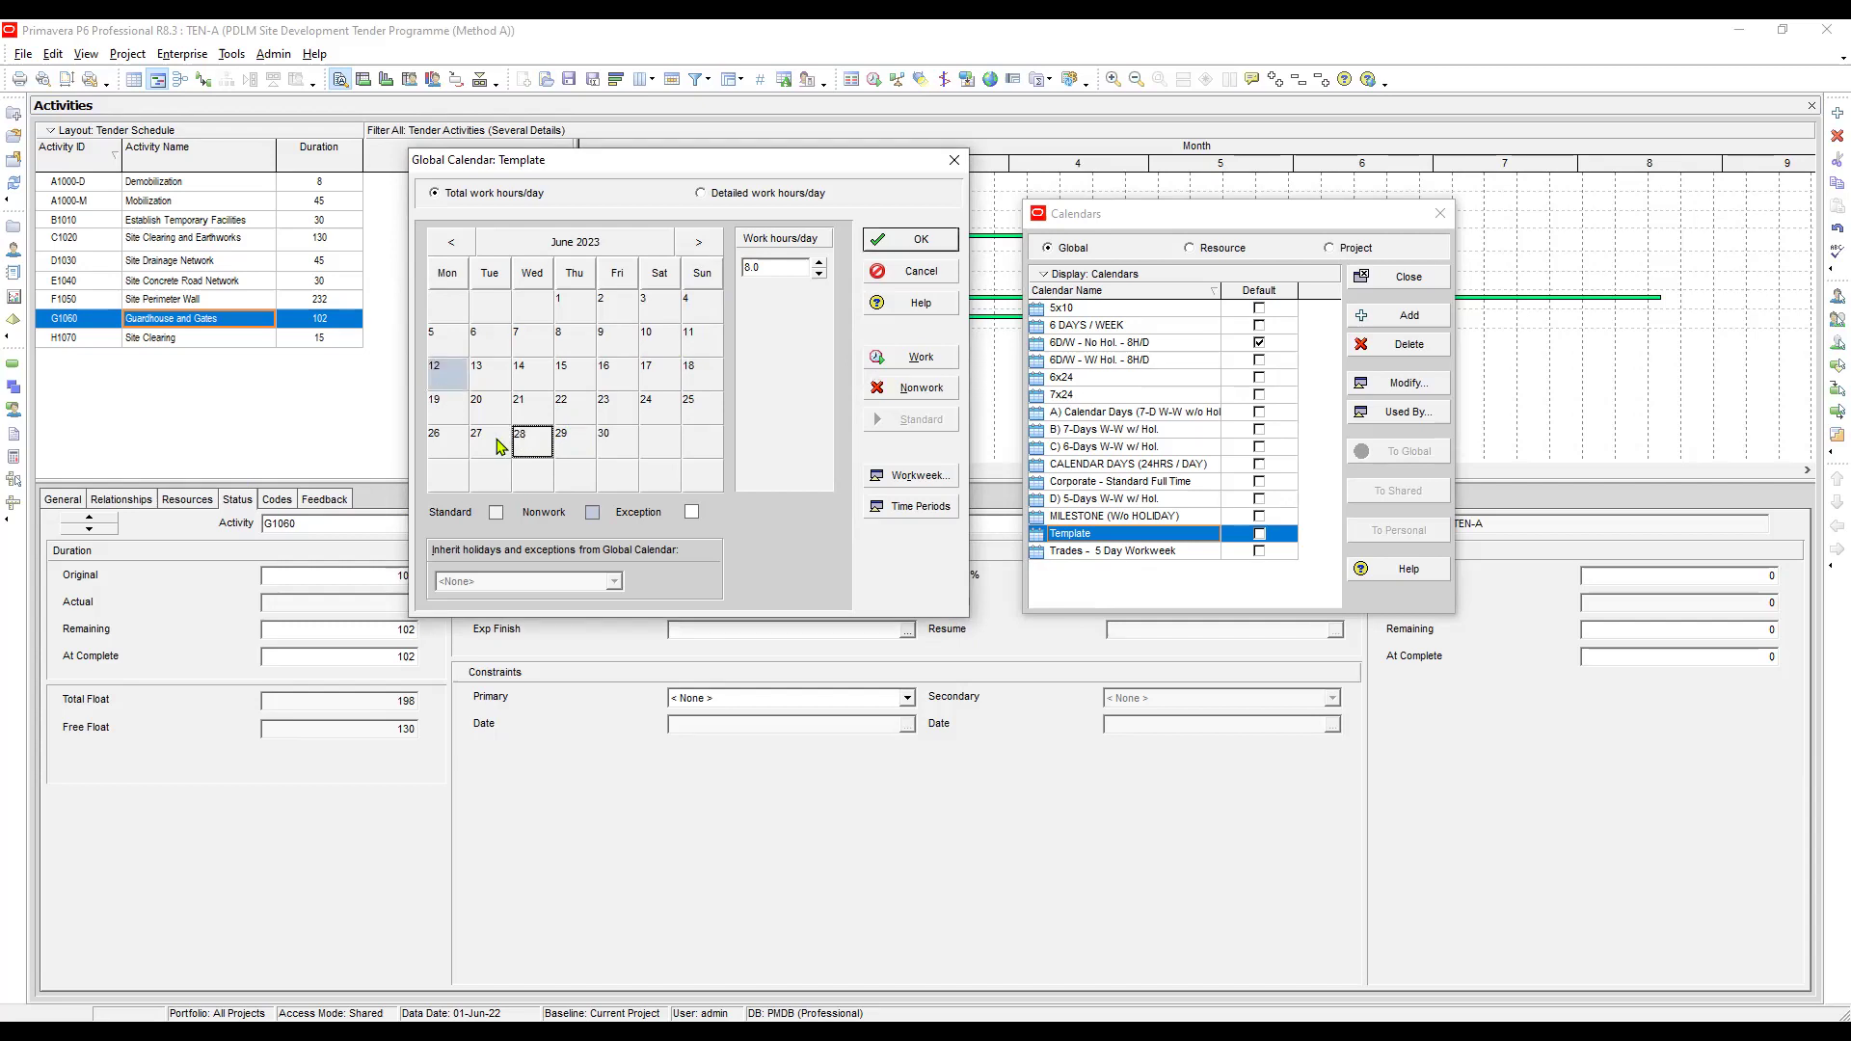
left_click(571, 444, "ctrl")
left_click(921, 391)
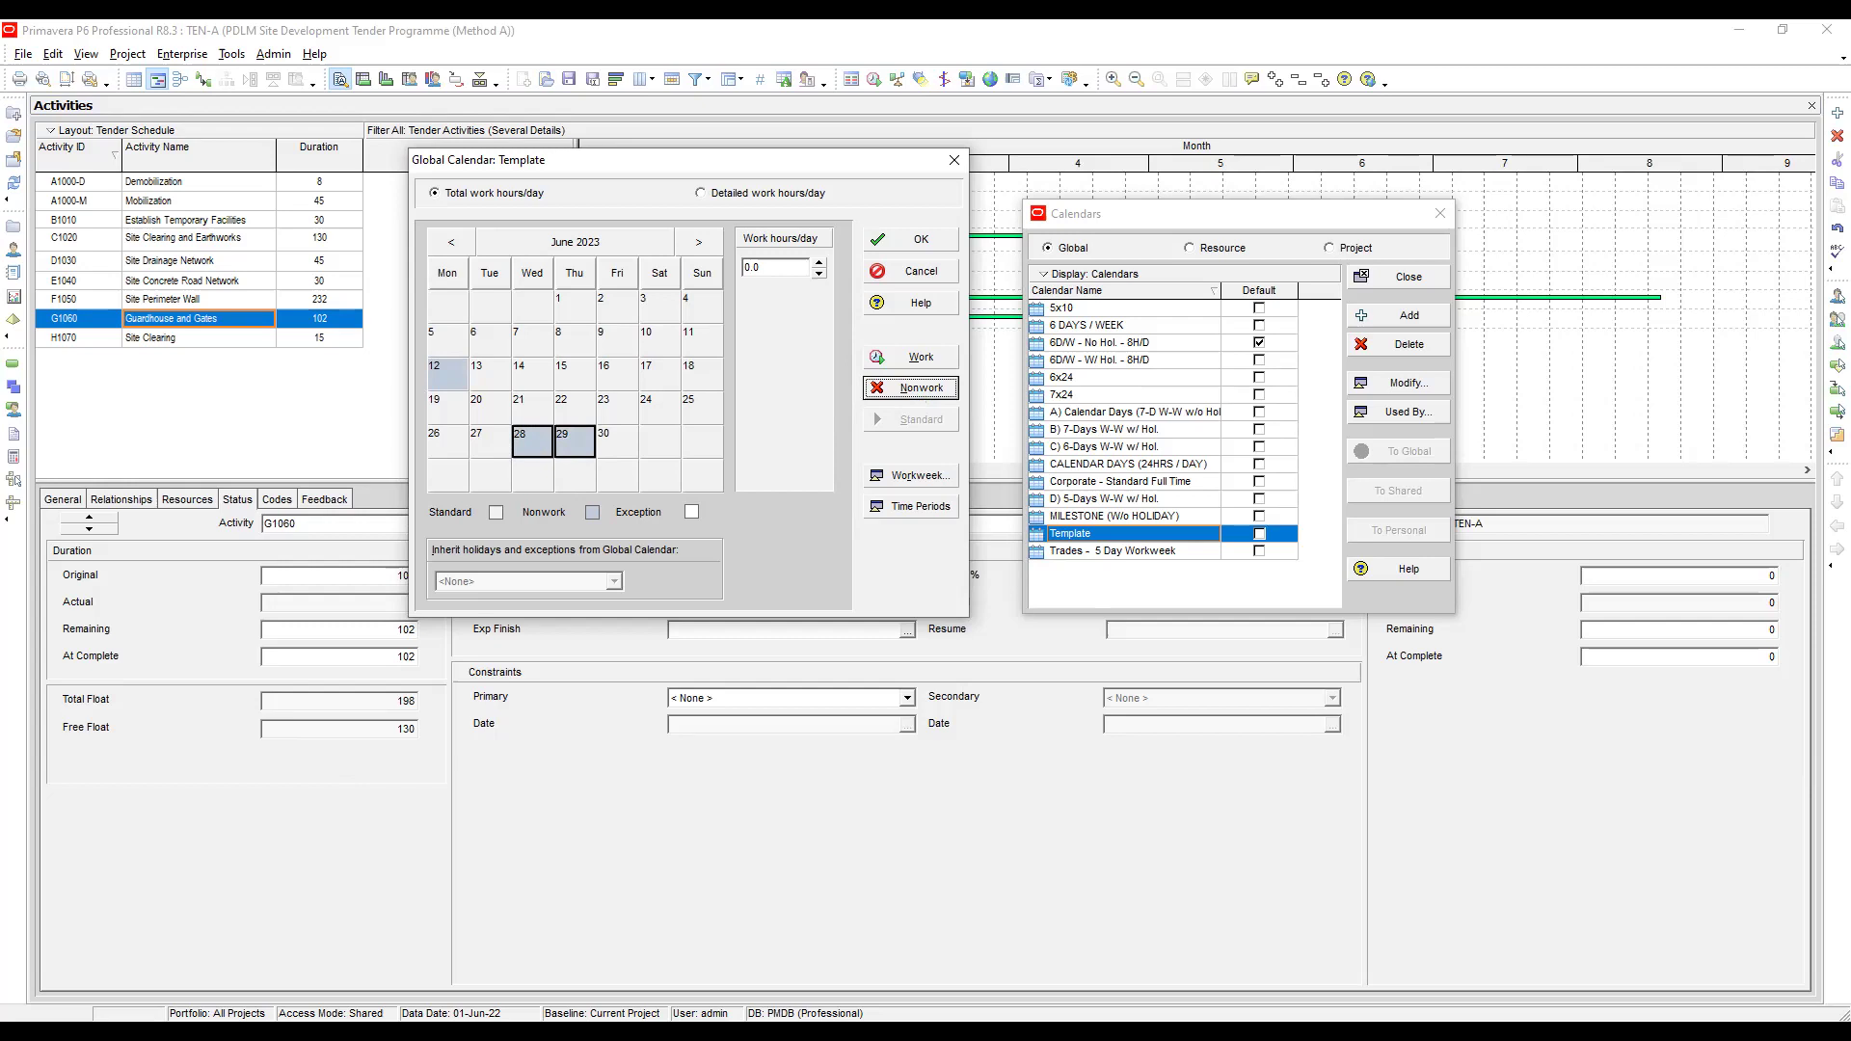
Mark 28 August and 30 November 2023 as nonwork days in the Template calendar
left_click(699, 242)
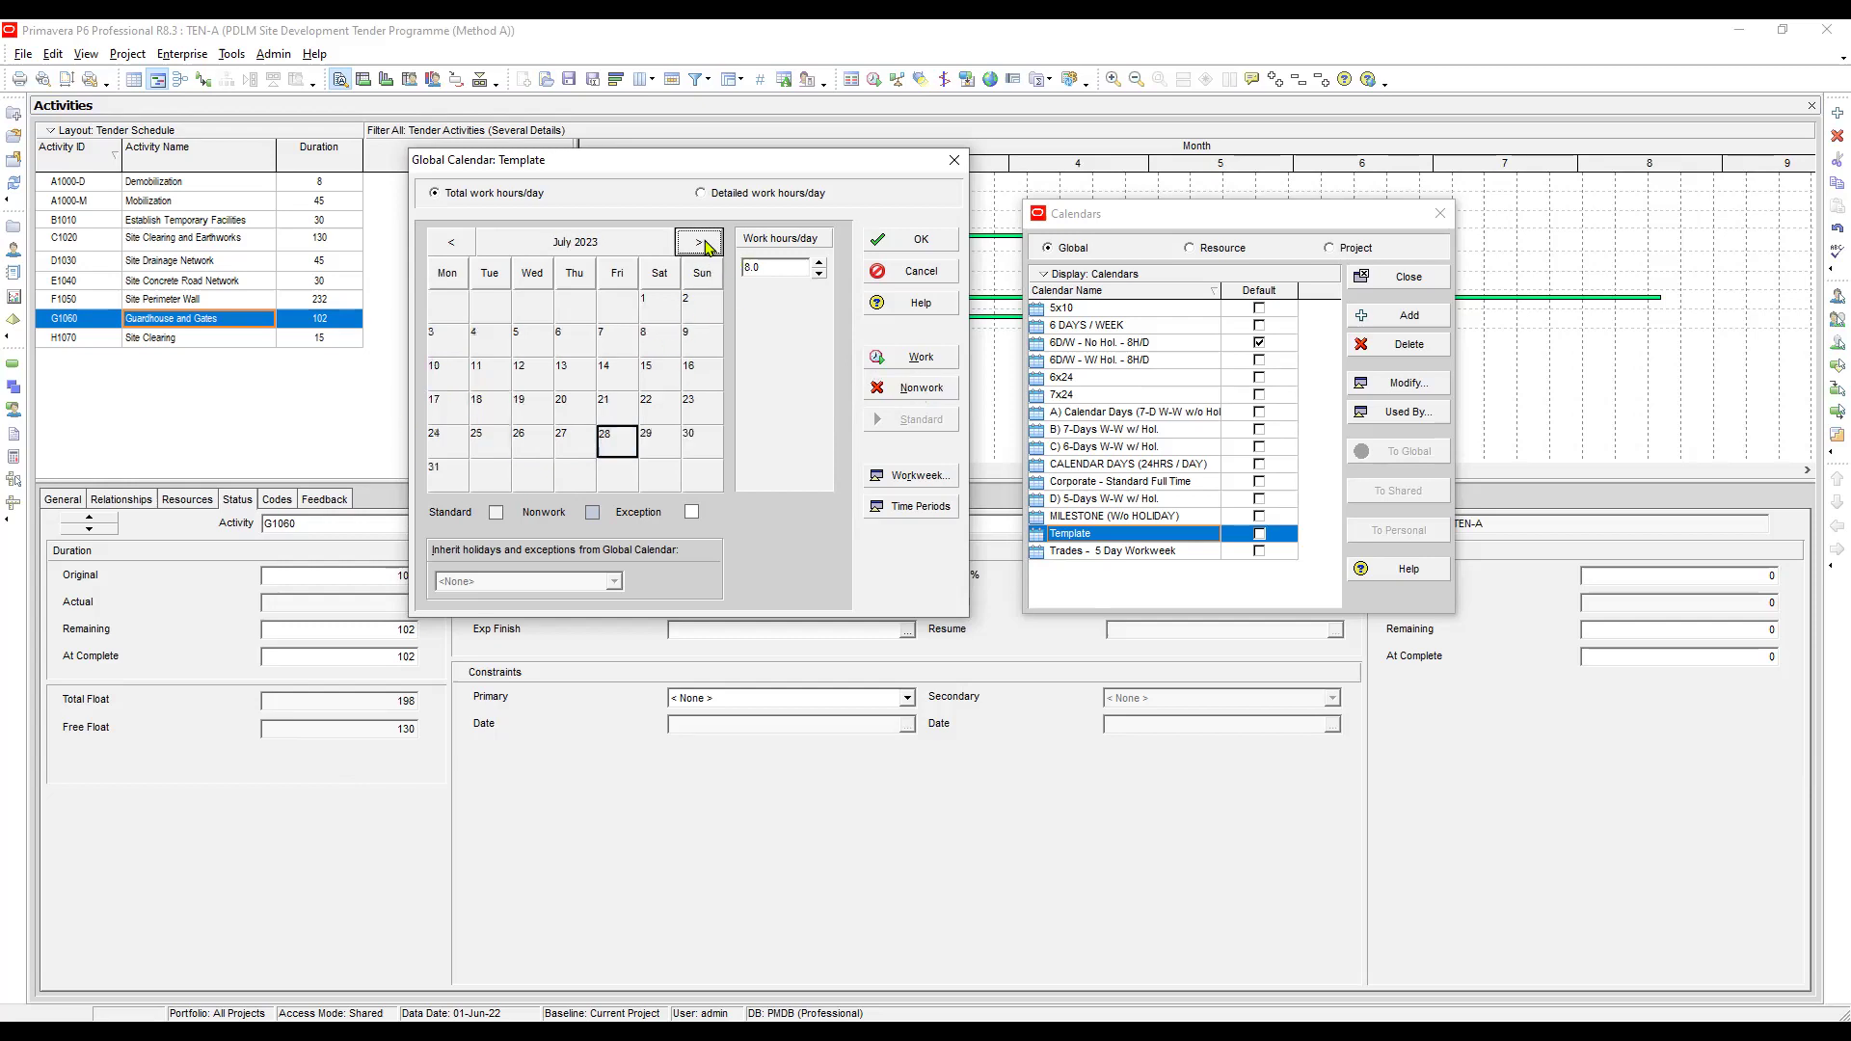
left_click(704, 242)
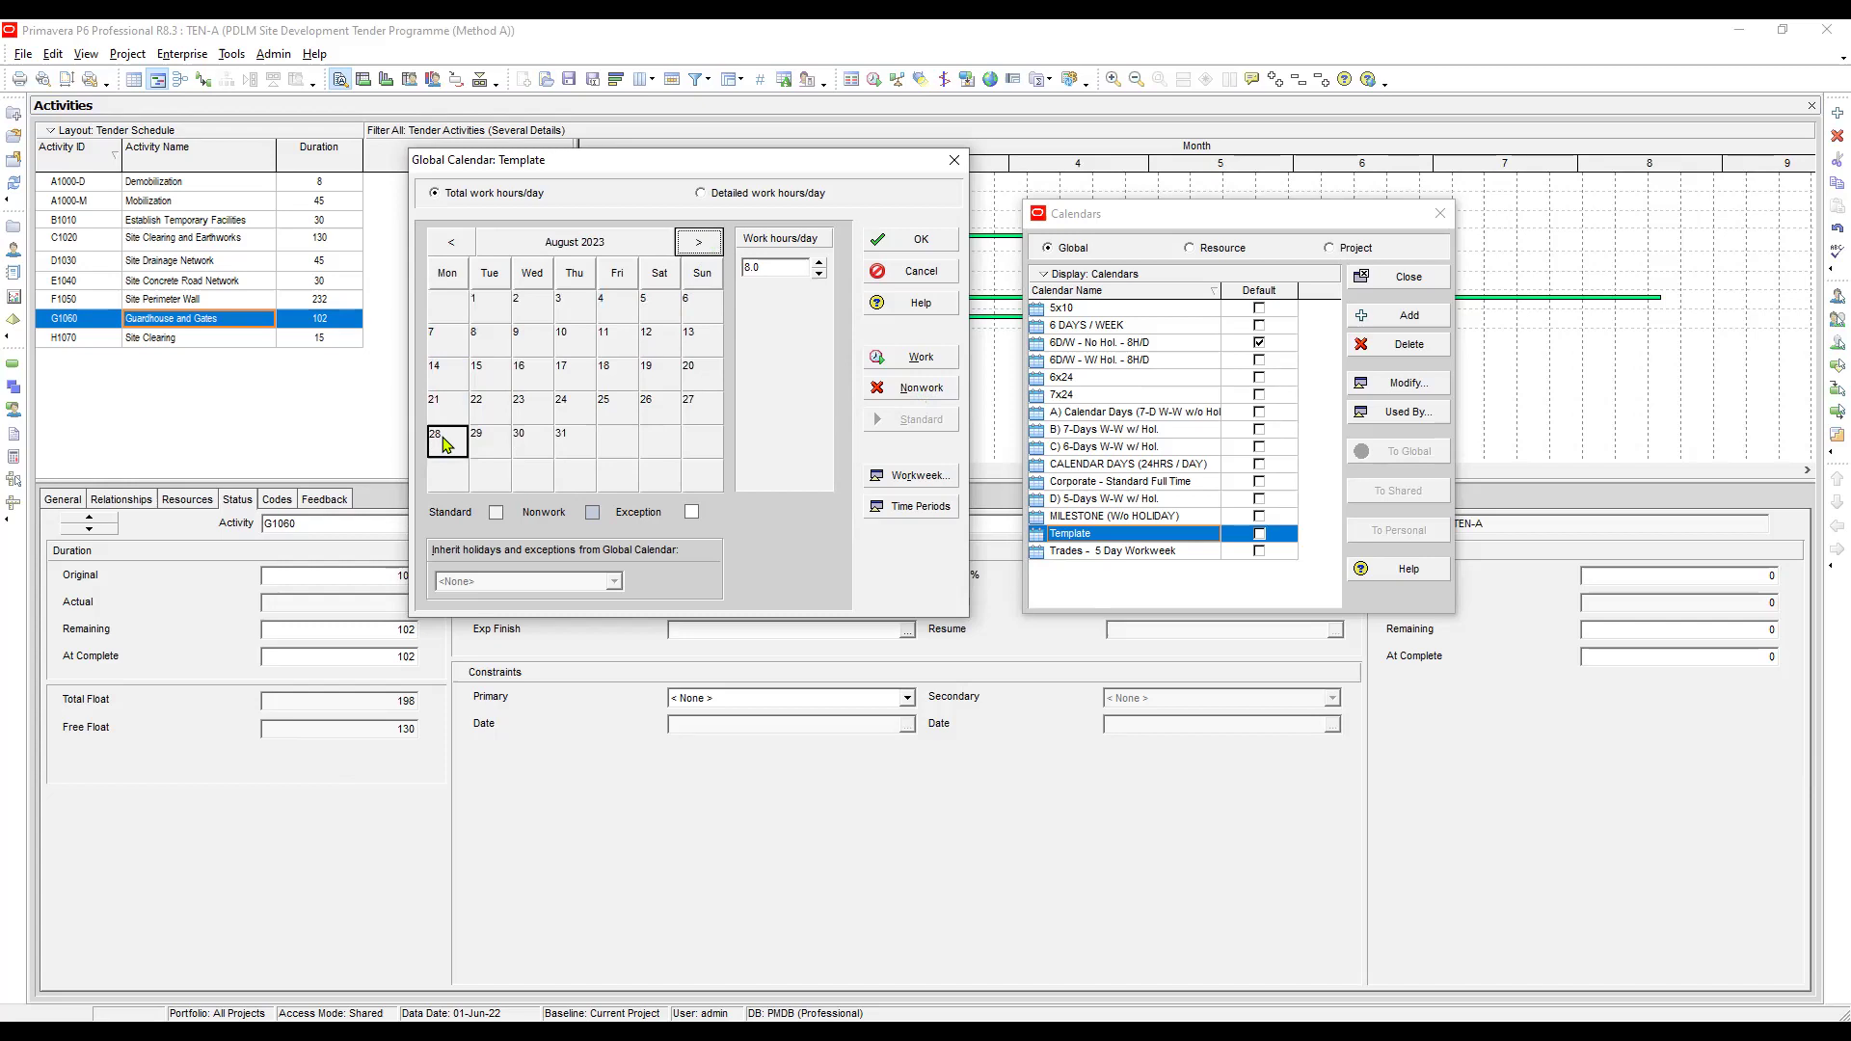
left_click(917, 393)
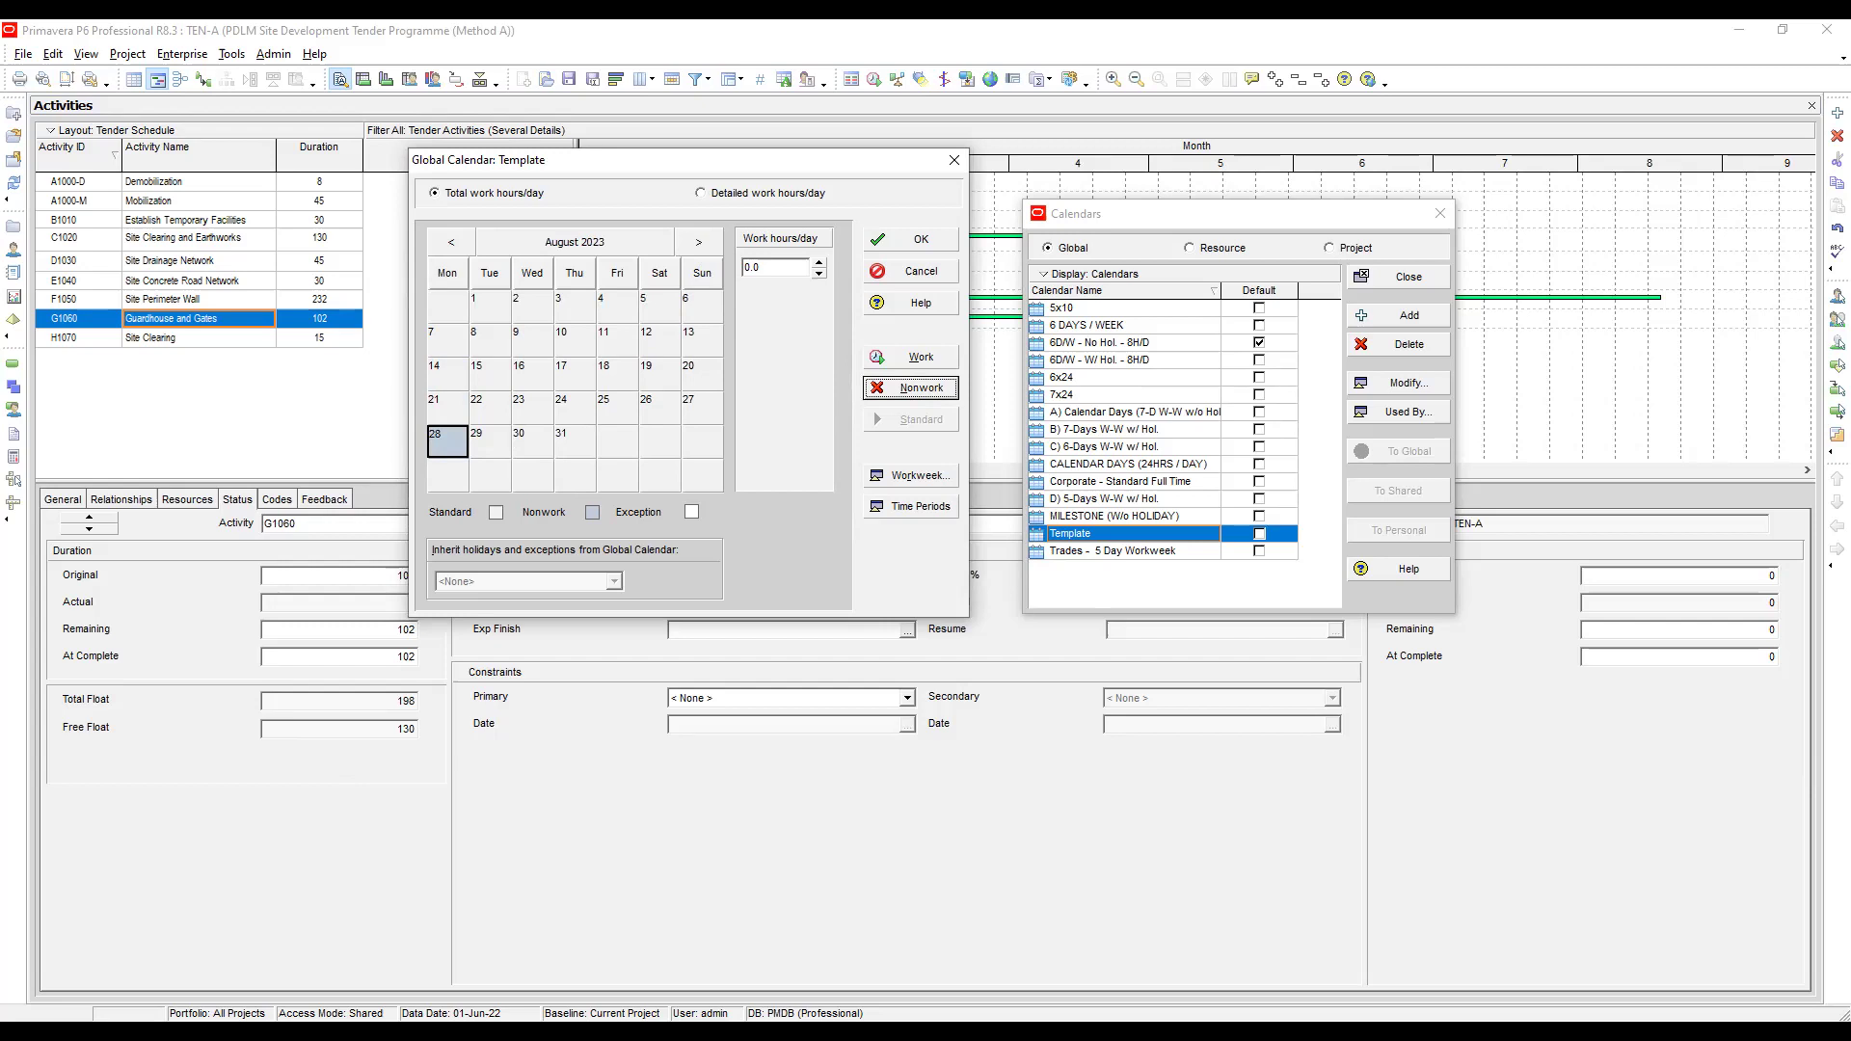
left_click(702, 242)
double_click(702, 242)
left_click(568, 440)
left_click(923, 391)
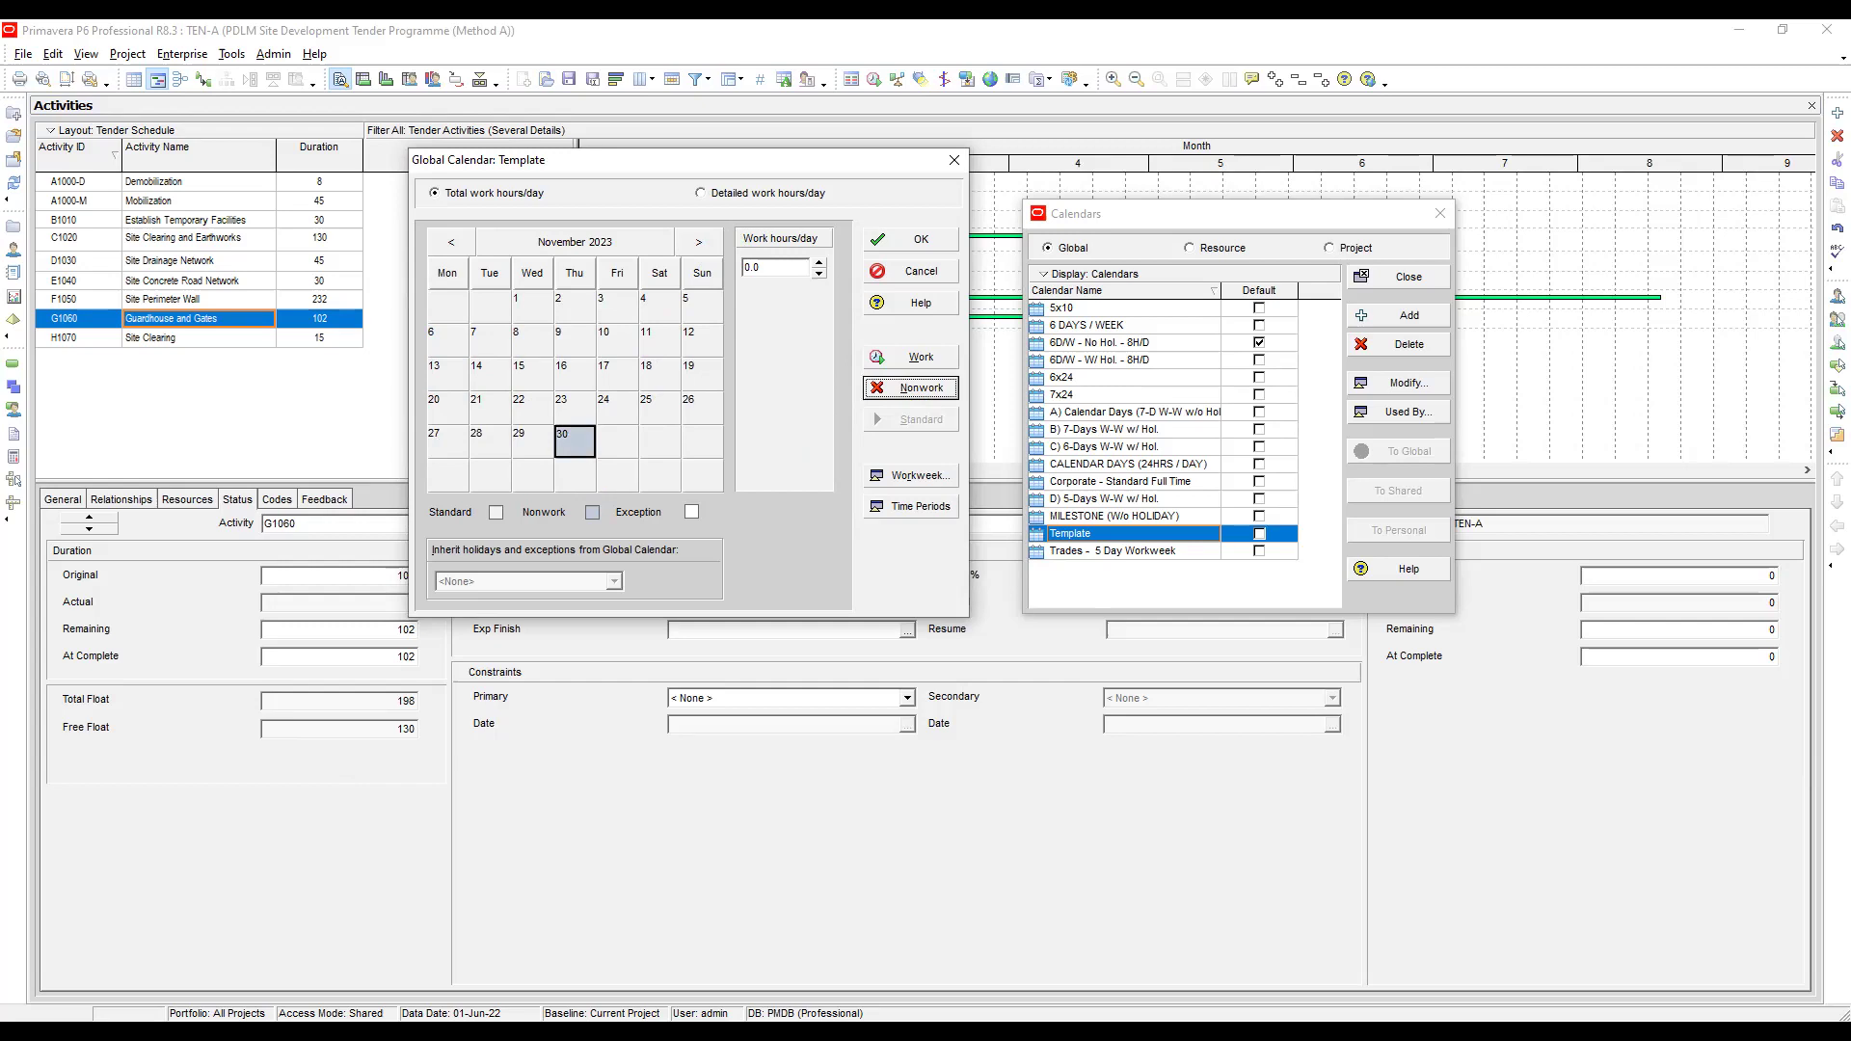
Mark 8, 25 and 30 December 2023 as nonwork days in the Template calendar and save the calendar
left_click(701, 243)
left_click(607, 342)
left_click(906, 390)
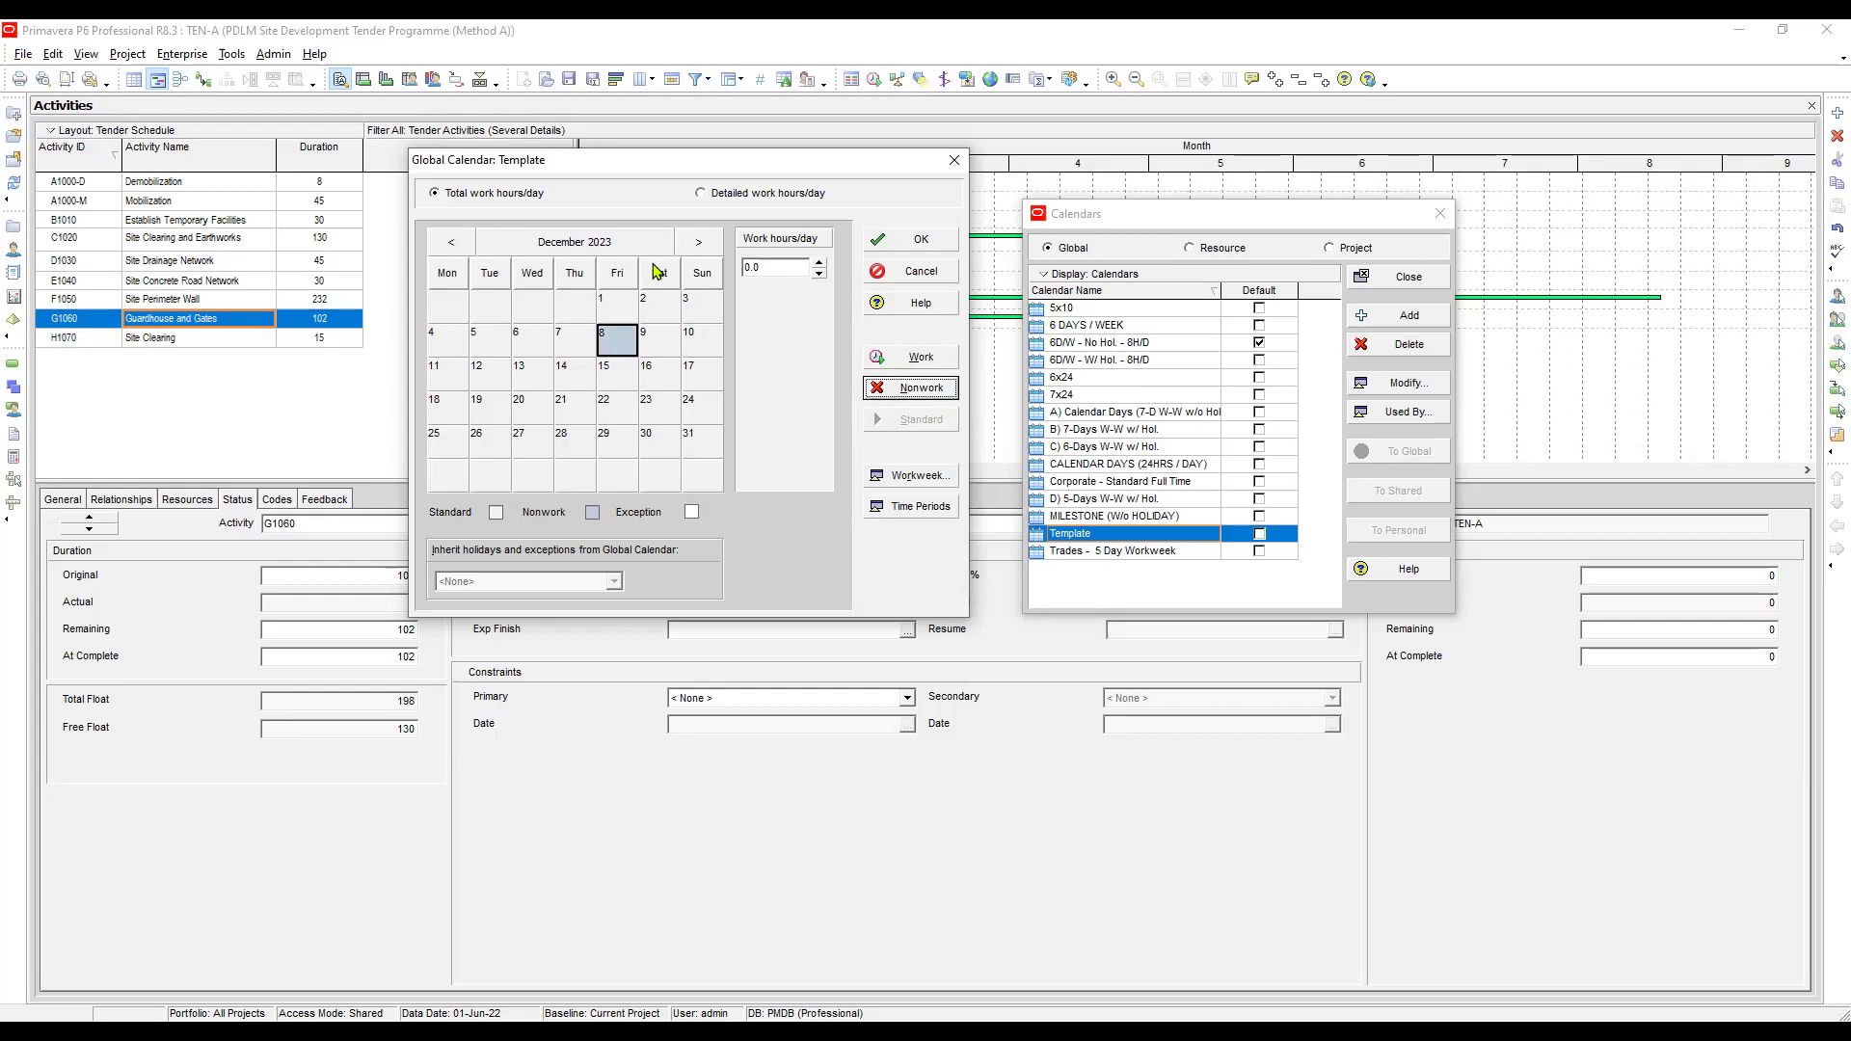
left_click(453, 442)
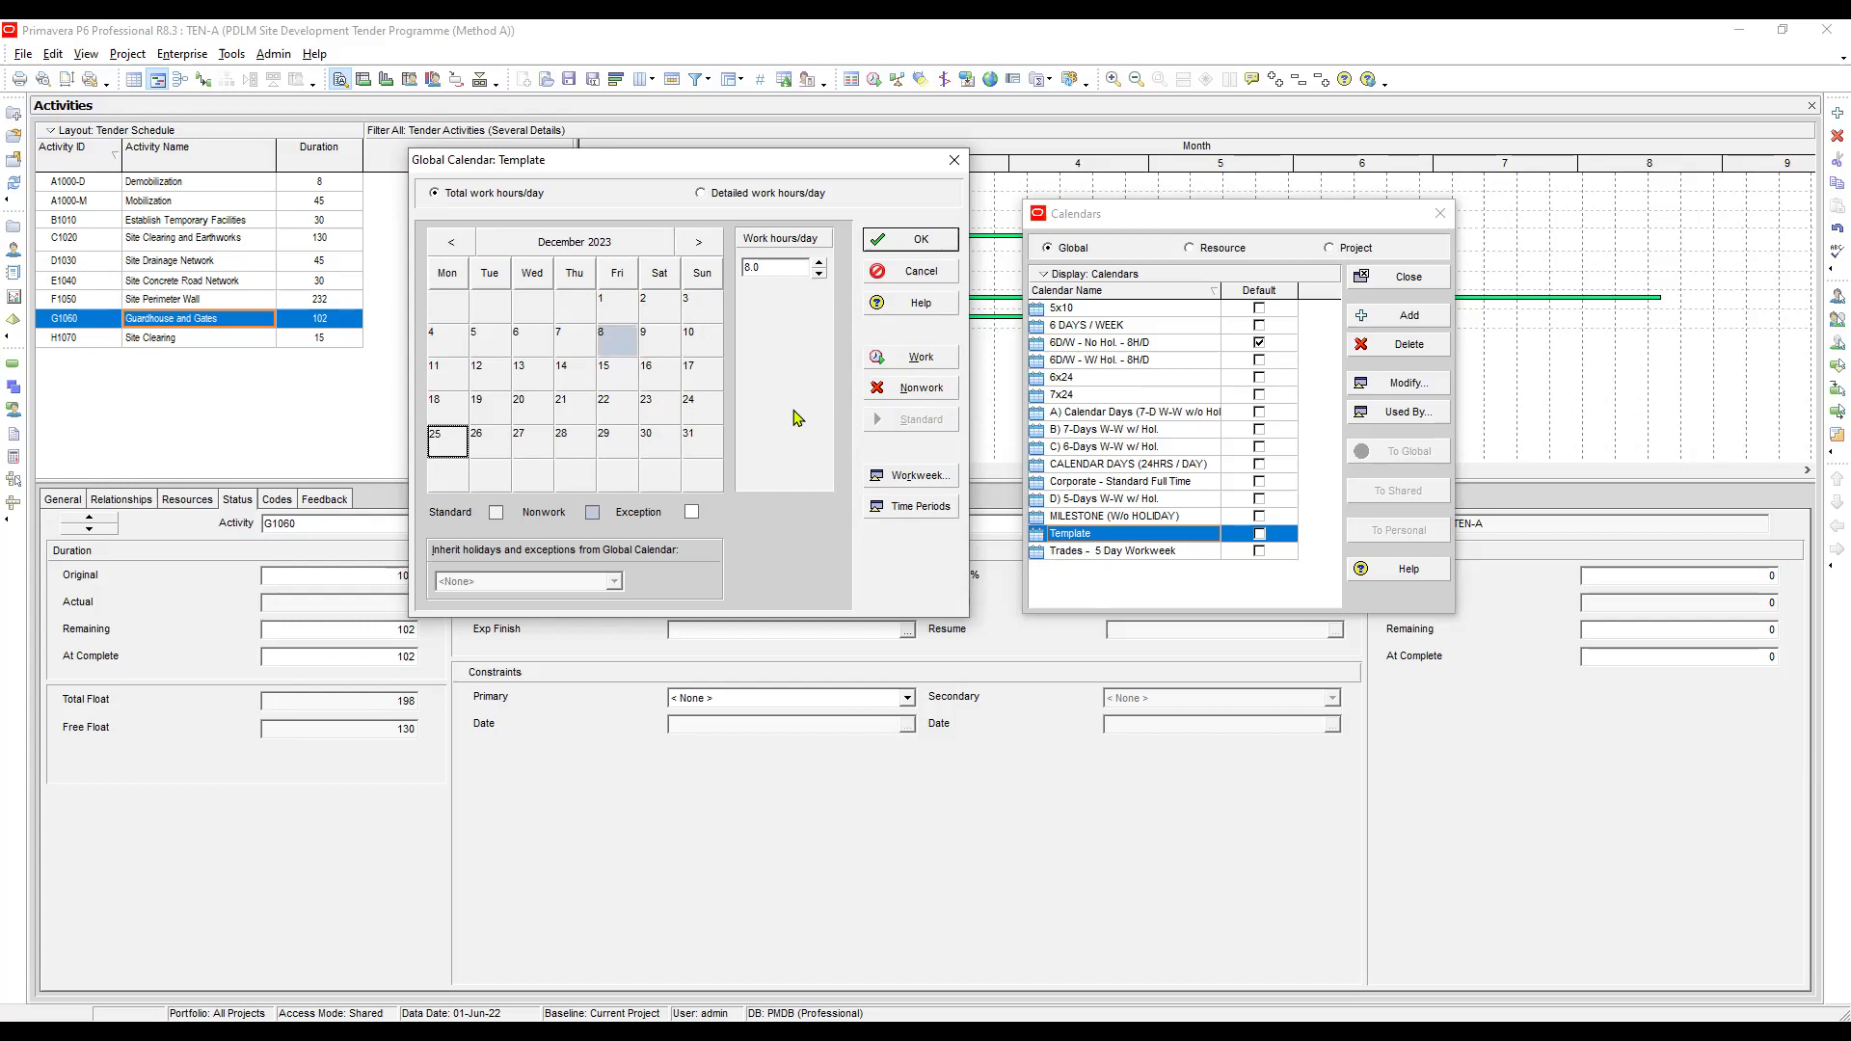
left_click(923, 390)
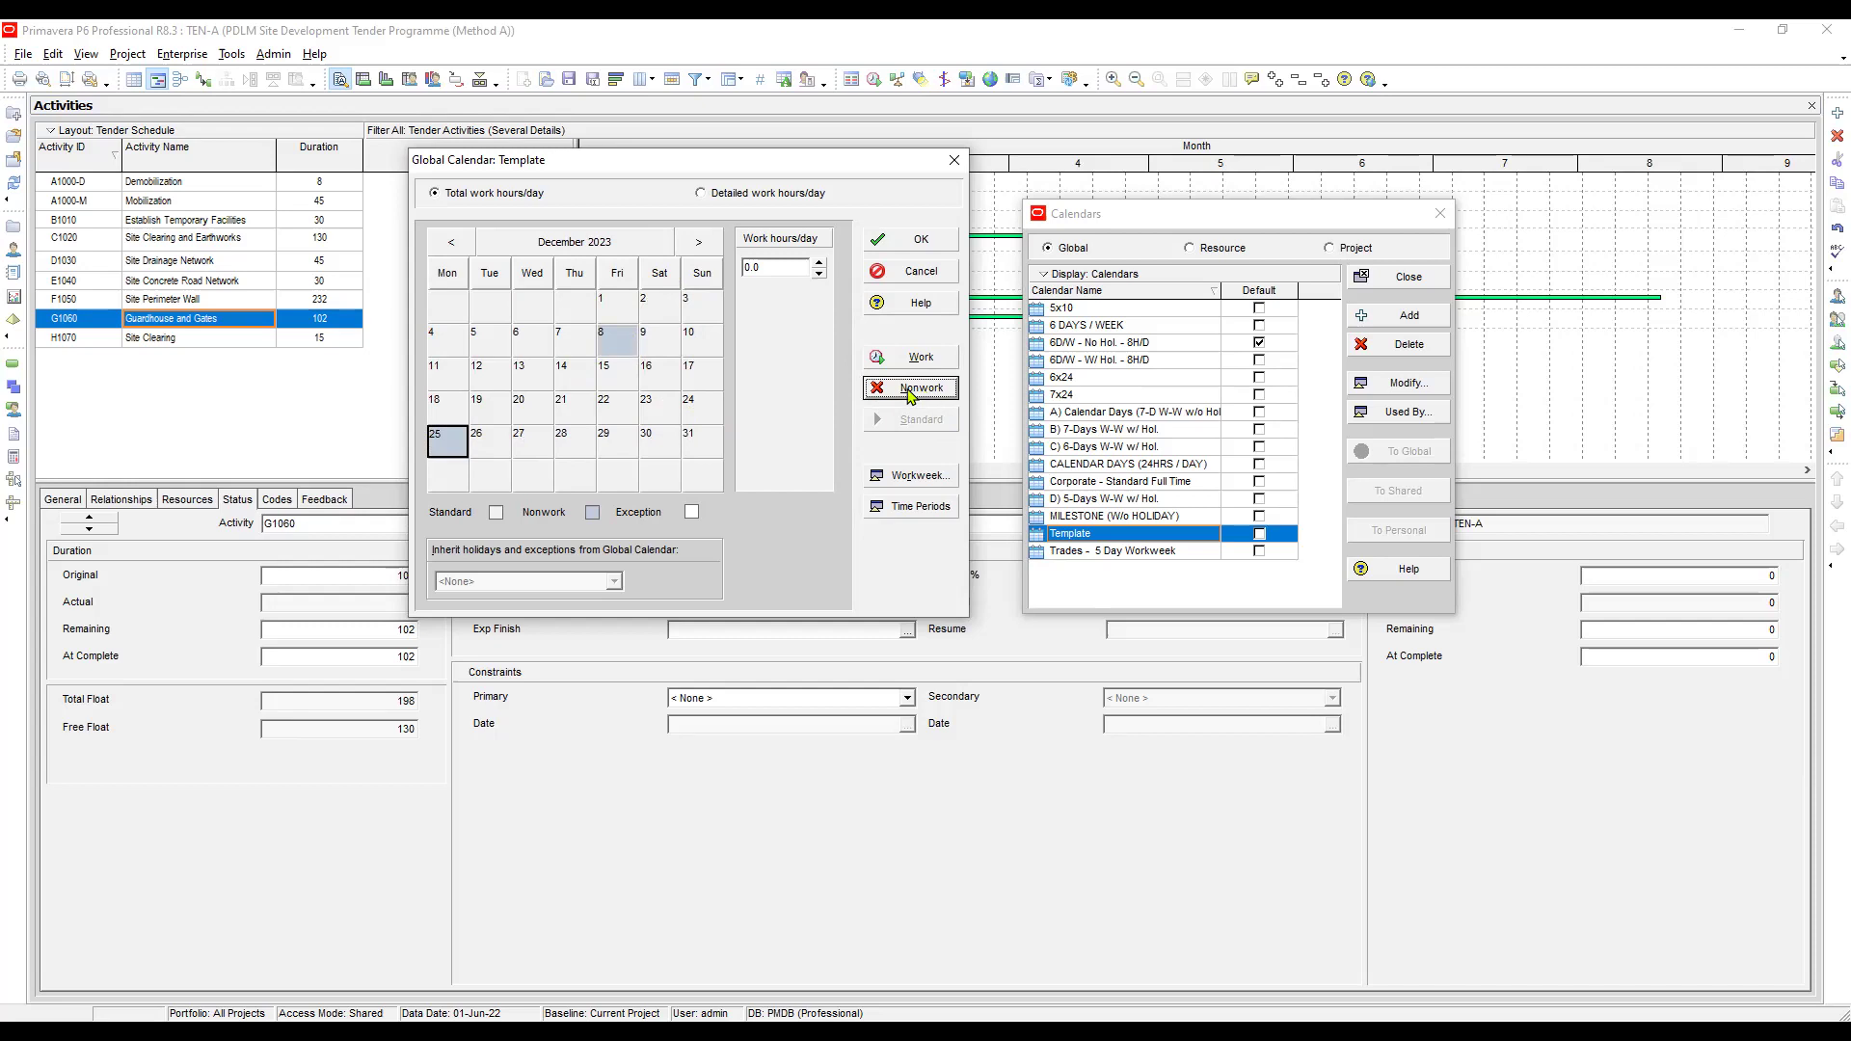
left_click(659, 448)
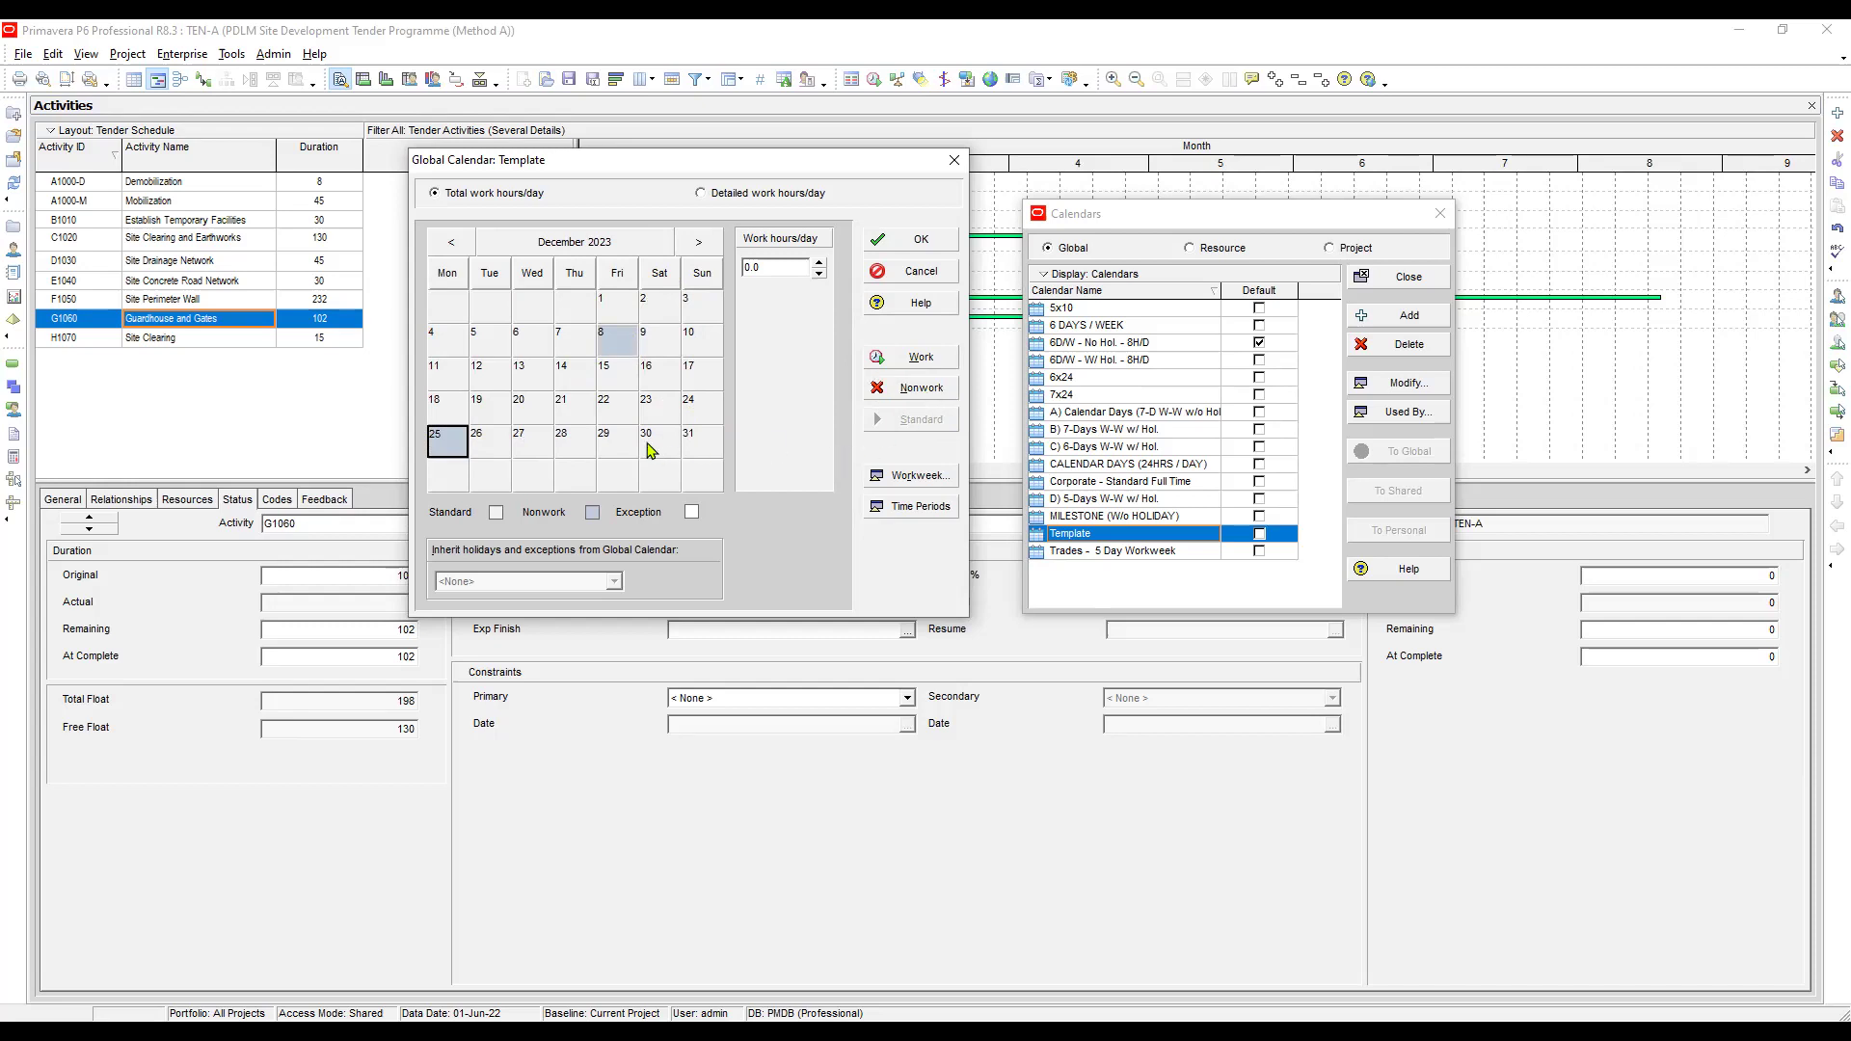
left_click(923, 394)
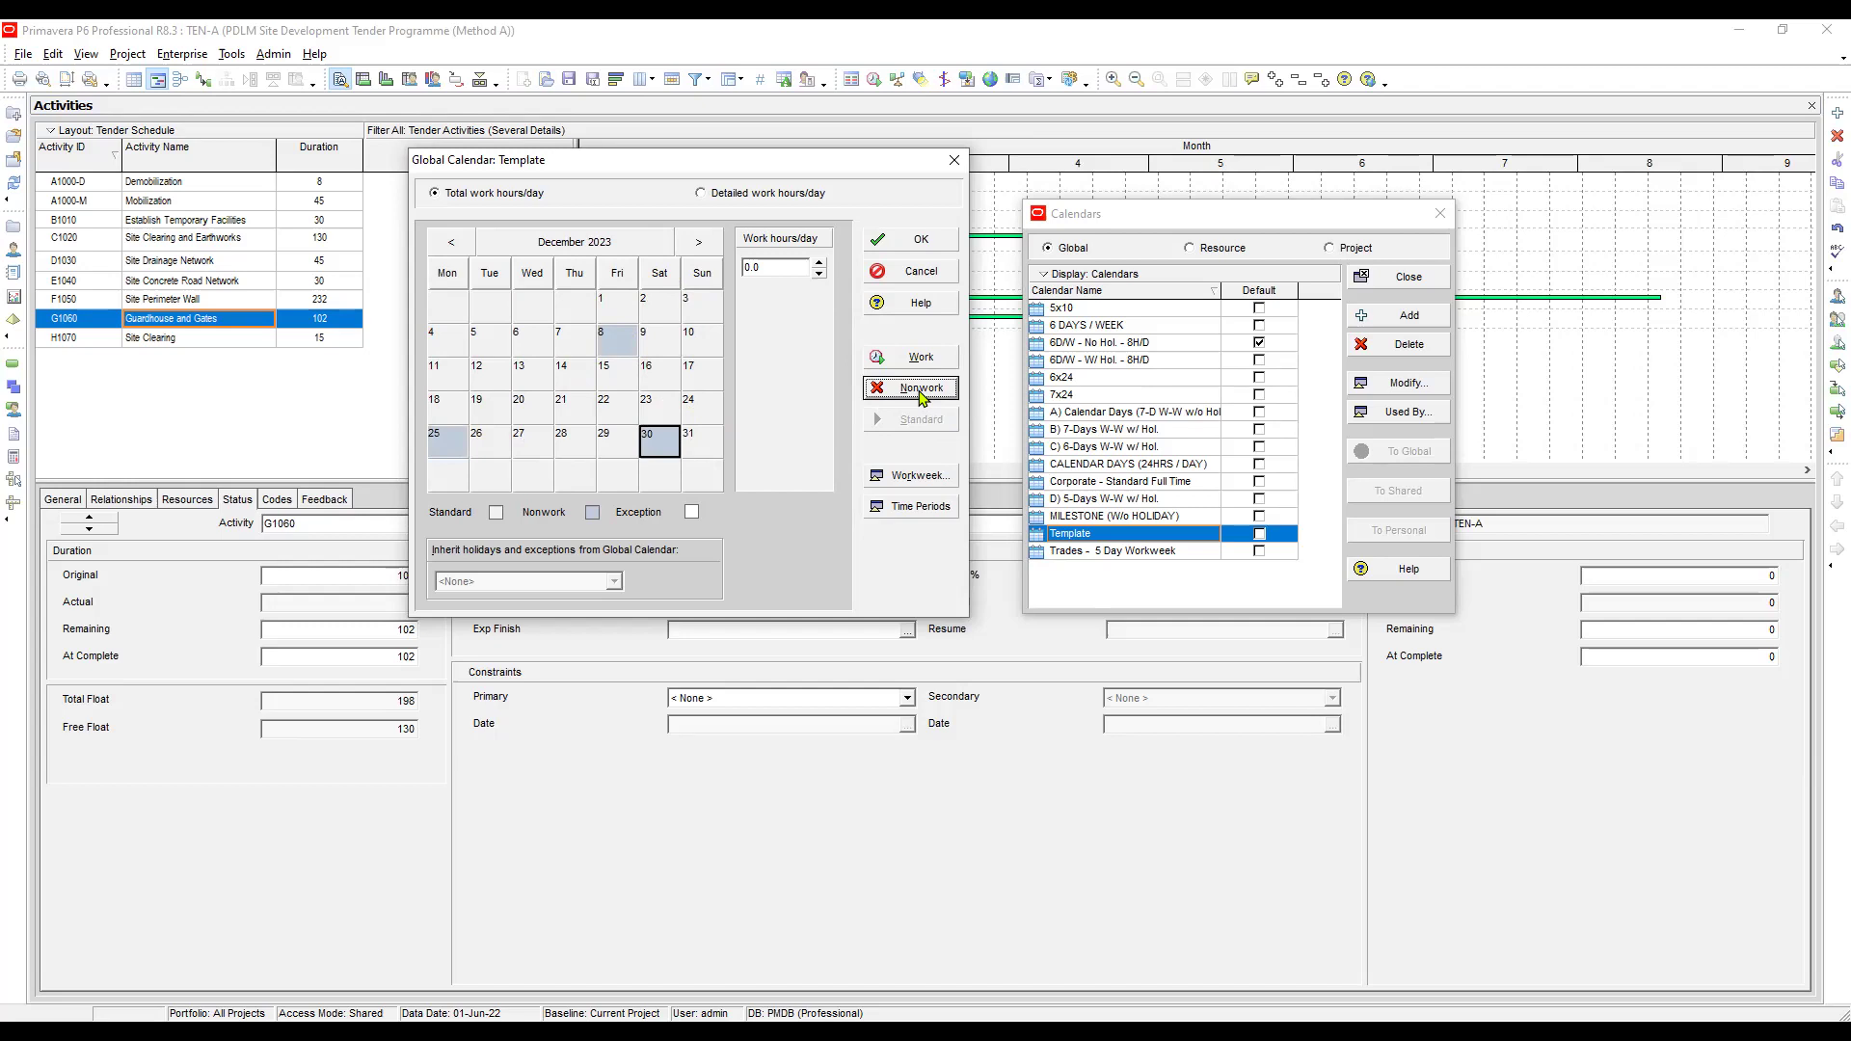
left_click(903, 248)
left_click(906, 248)
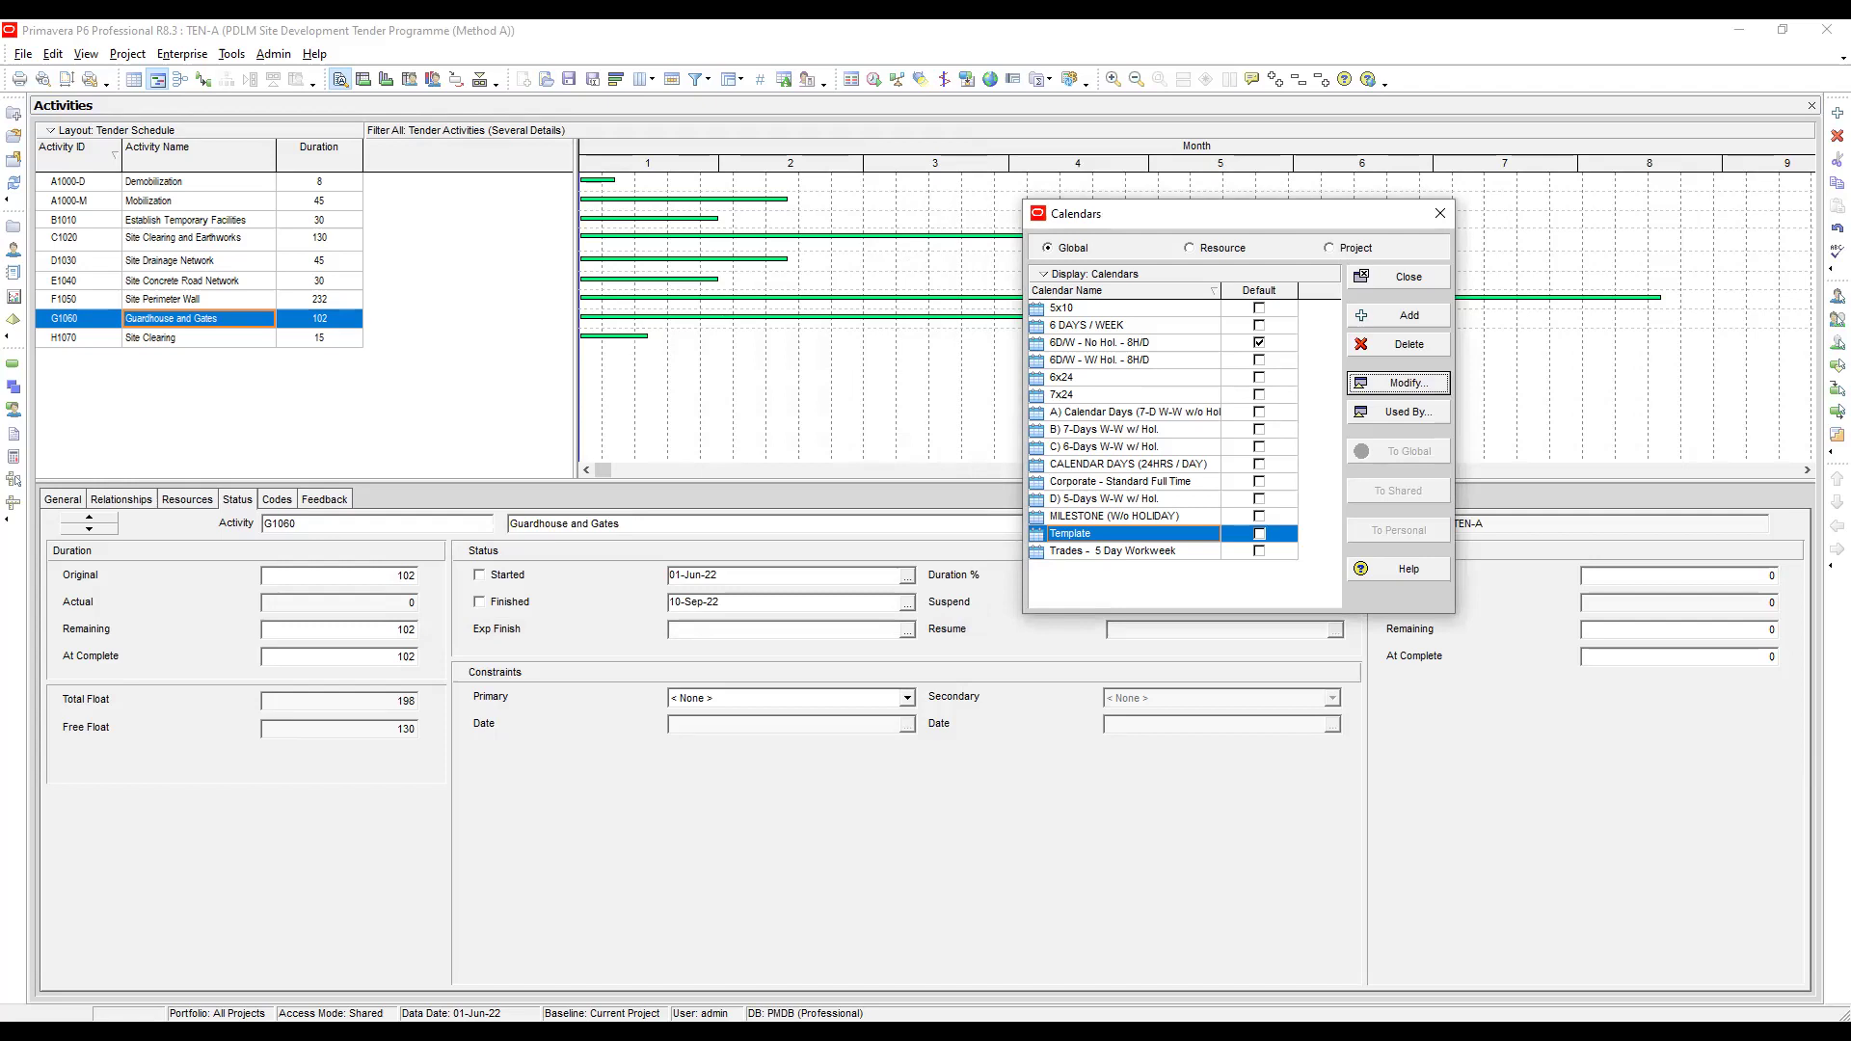
Add a new project calendar copied from the global Template calendar
left_click(1329, 249)
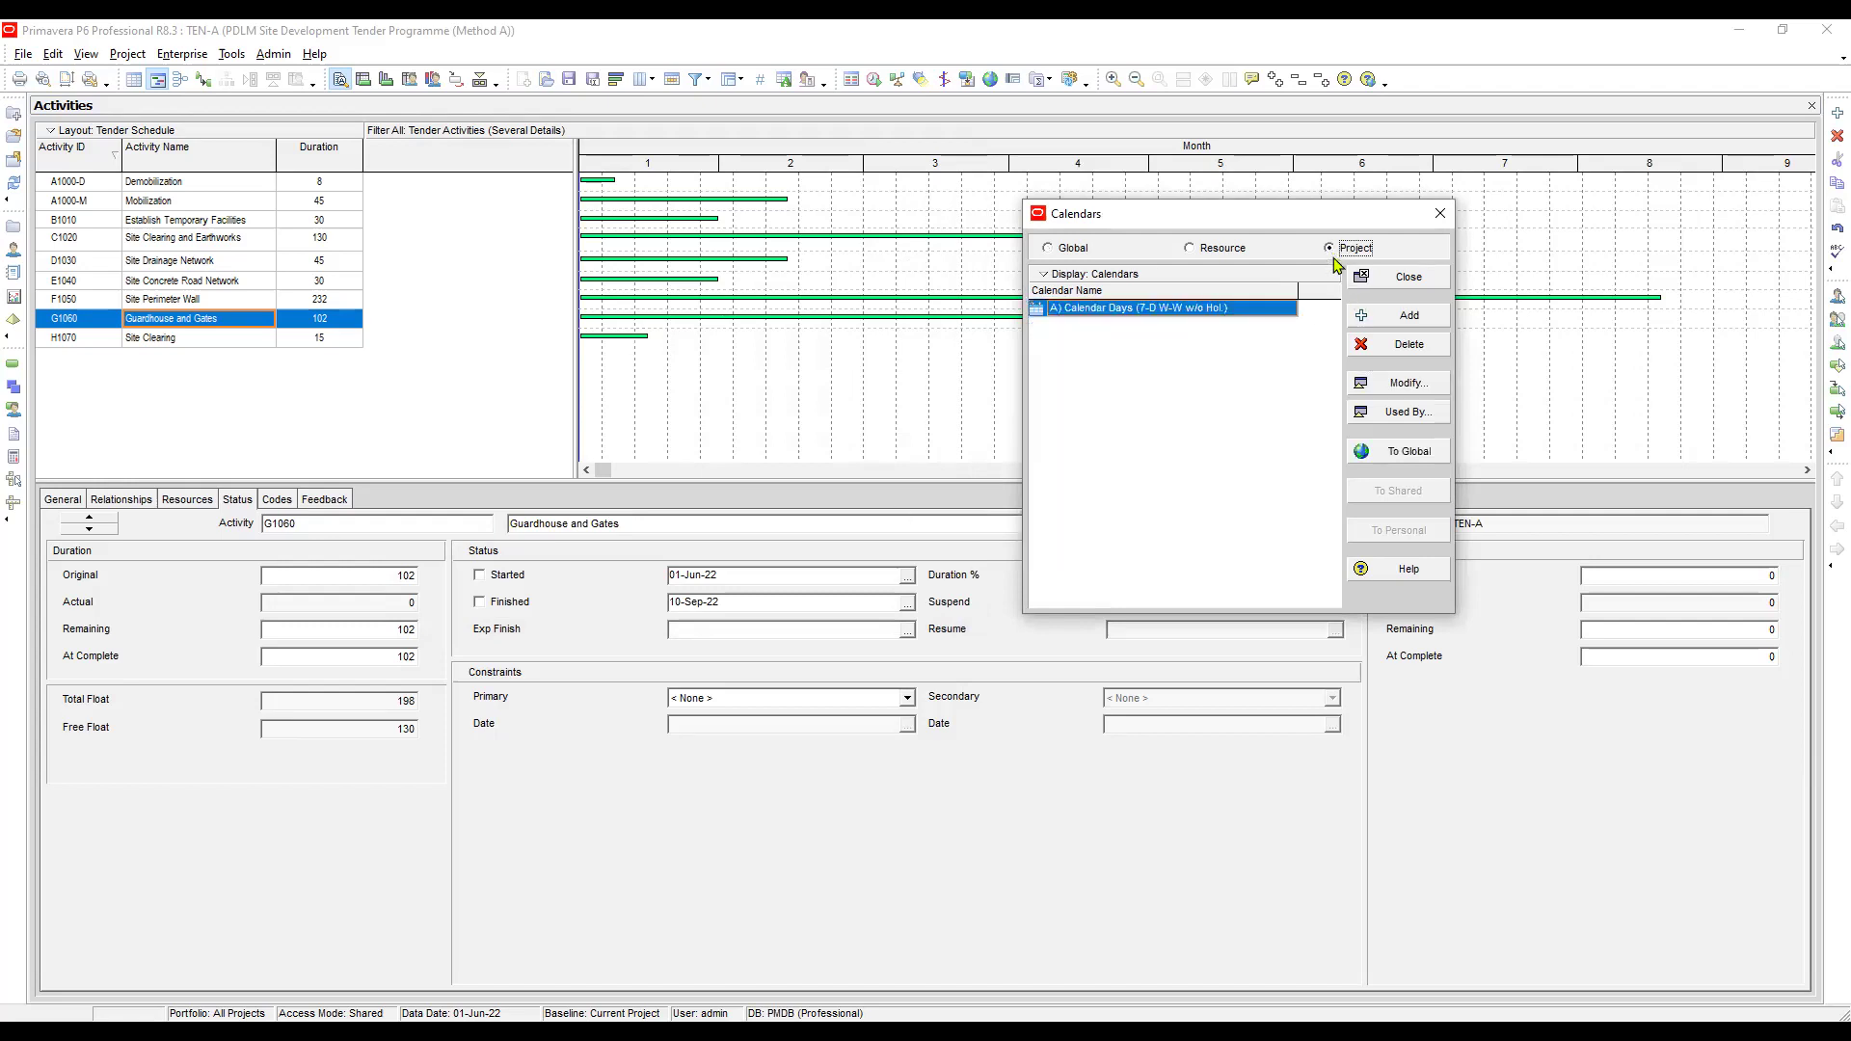
left_click(1413, 317)
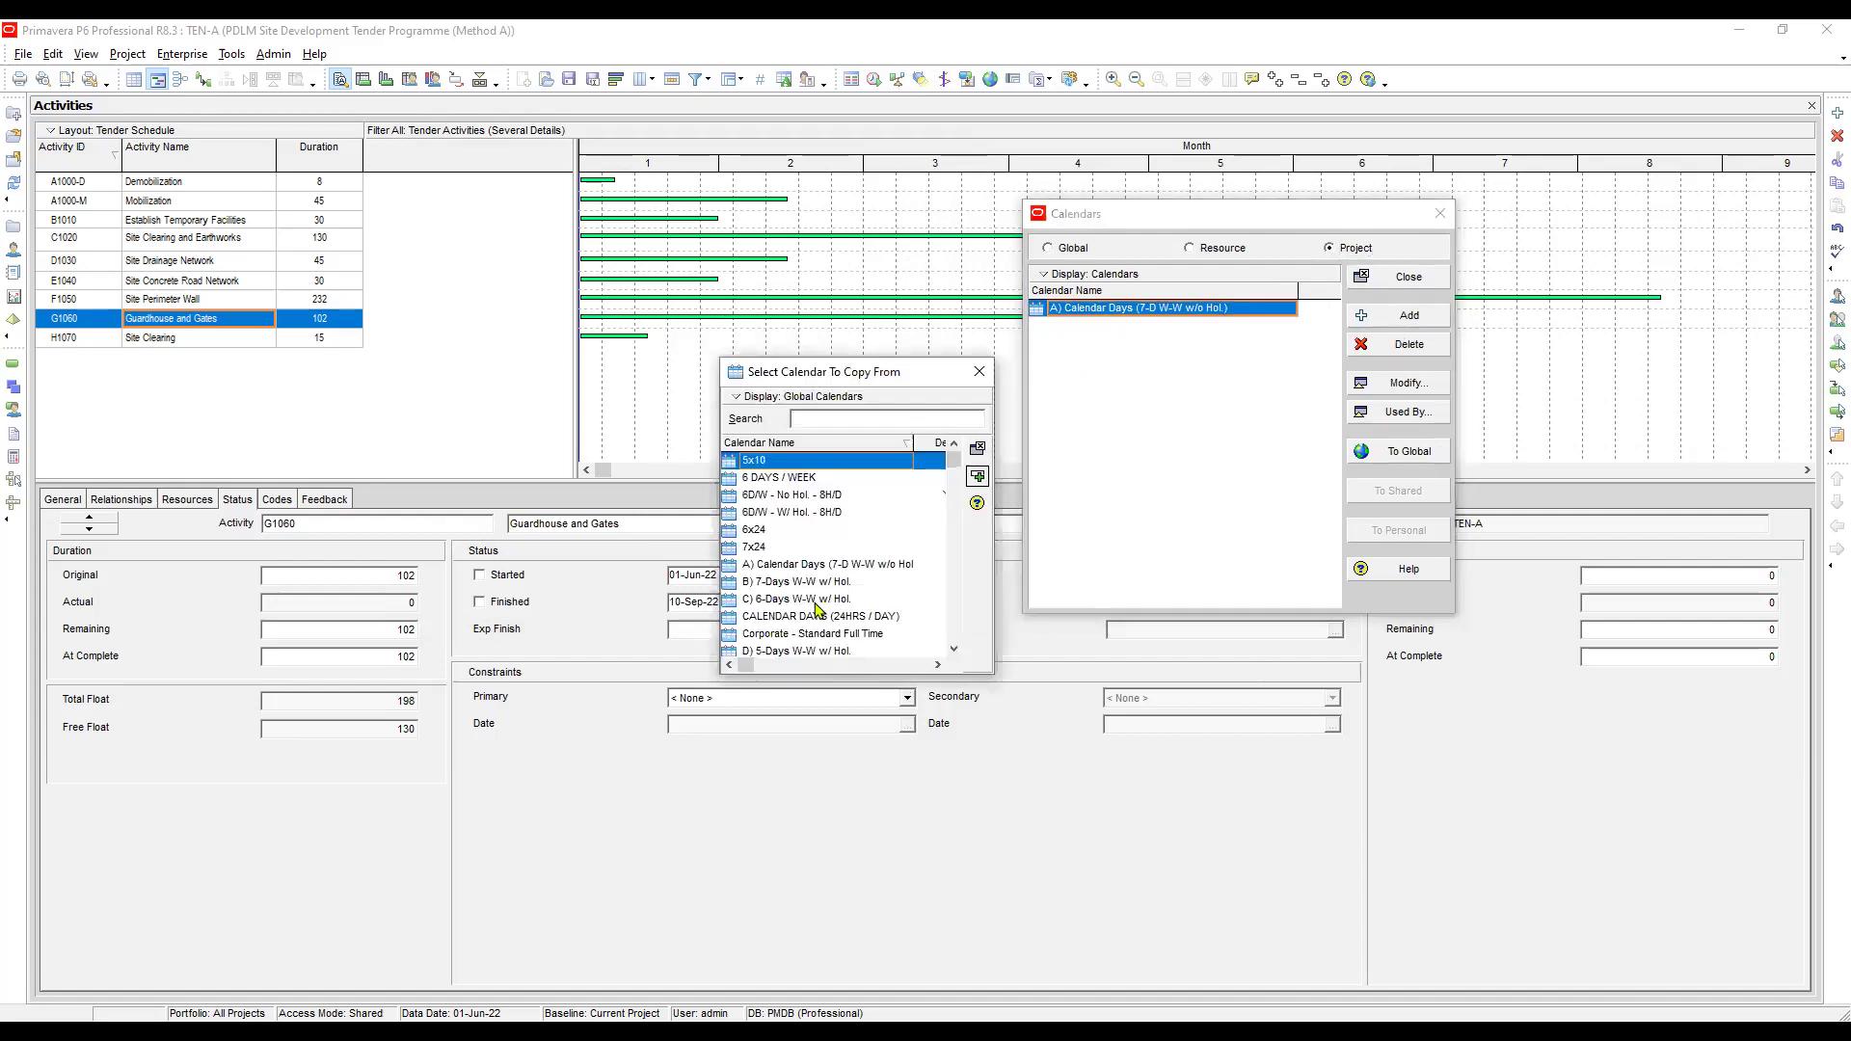
scroll(789, 514, "down", 2)
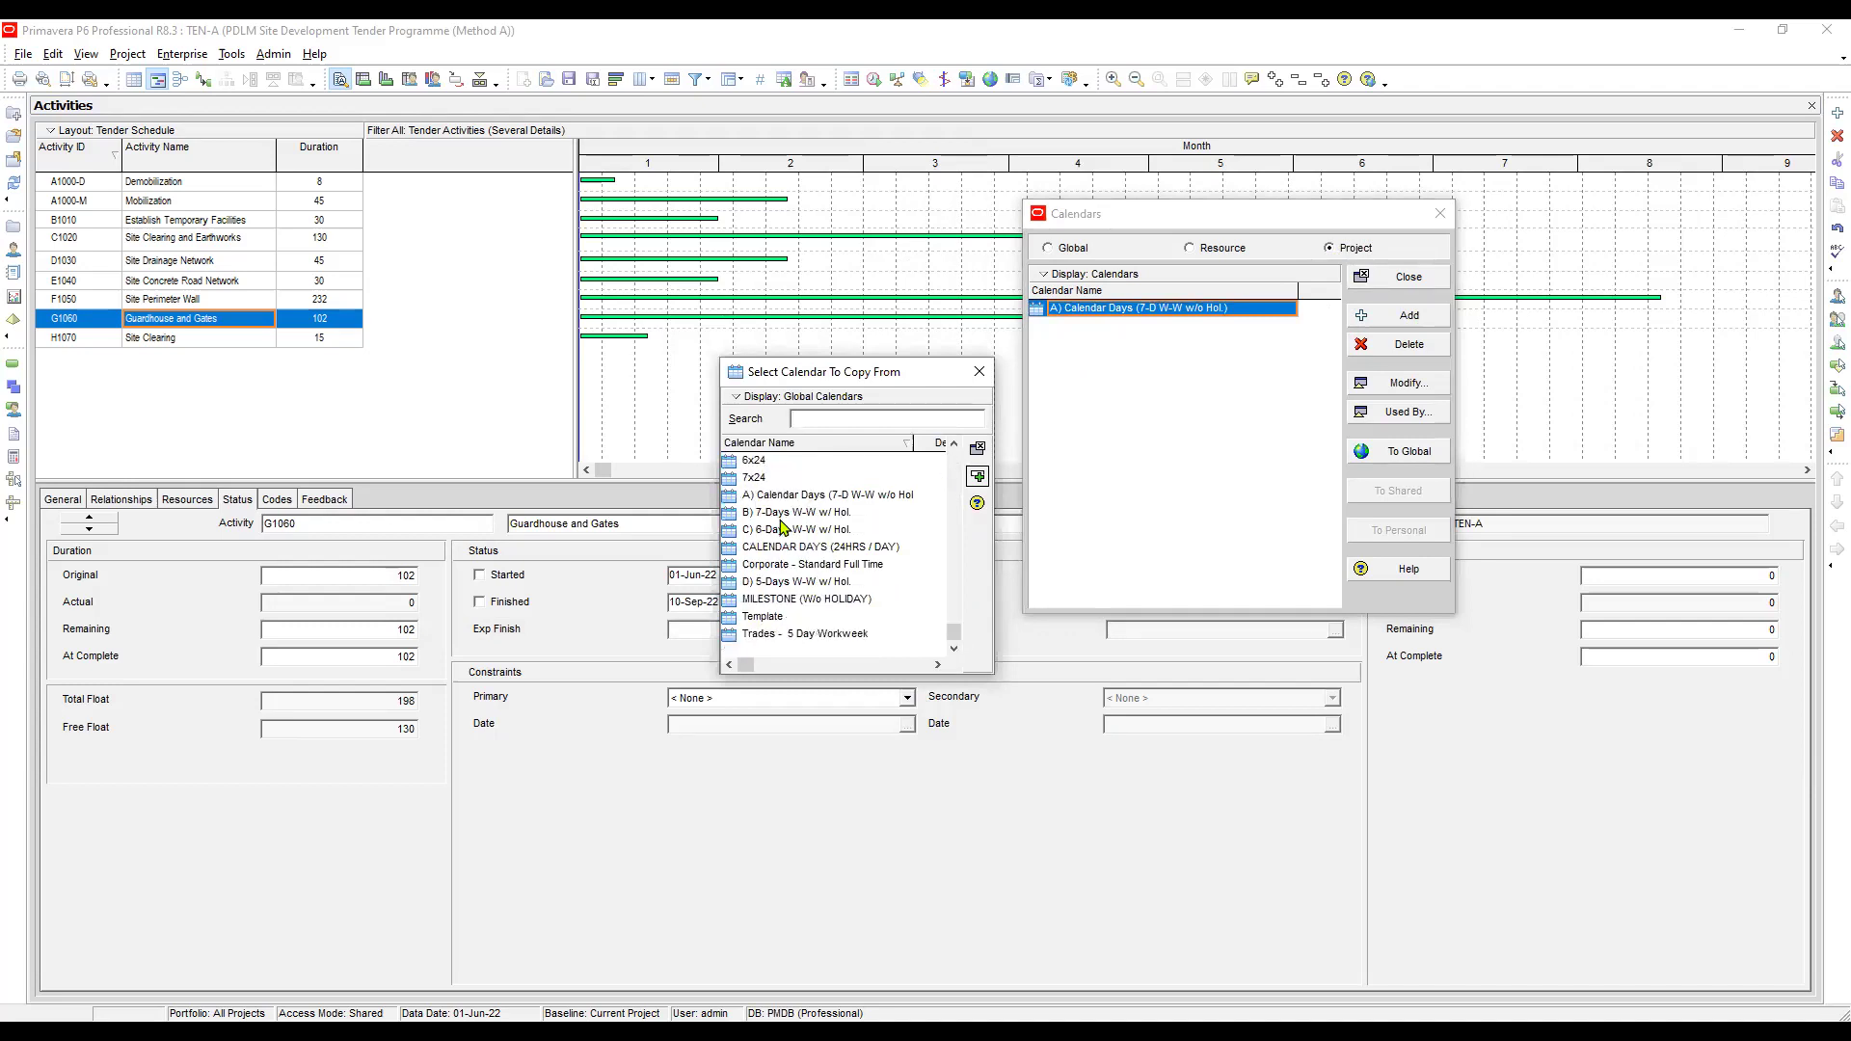
left_click(787, 618)
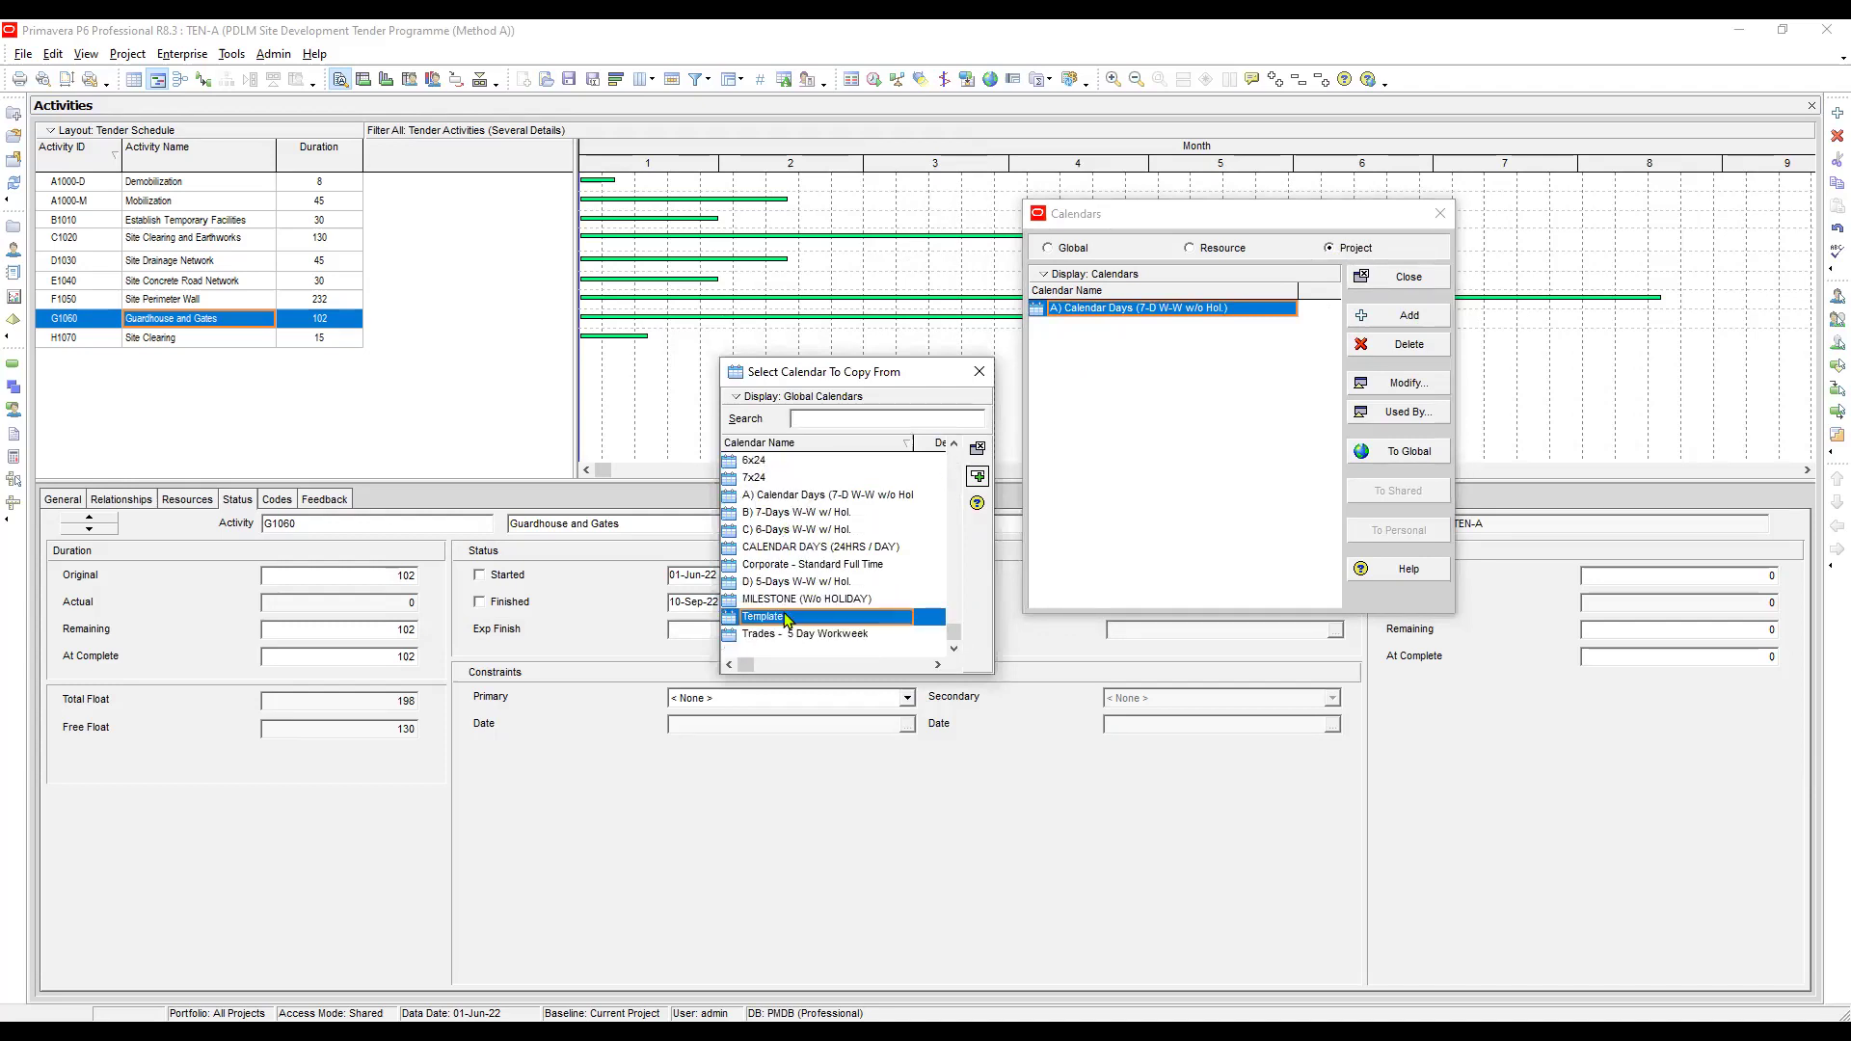
double_click(787, 618)
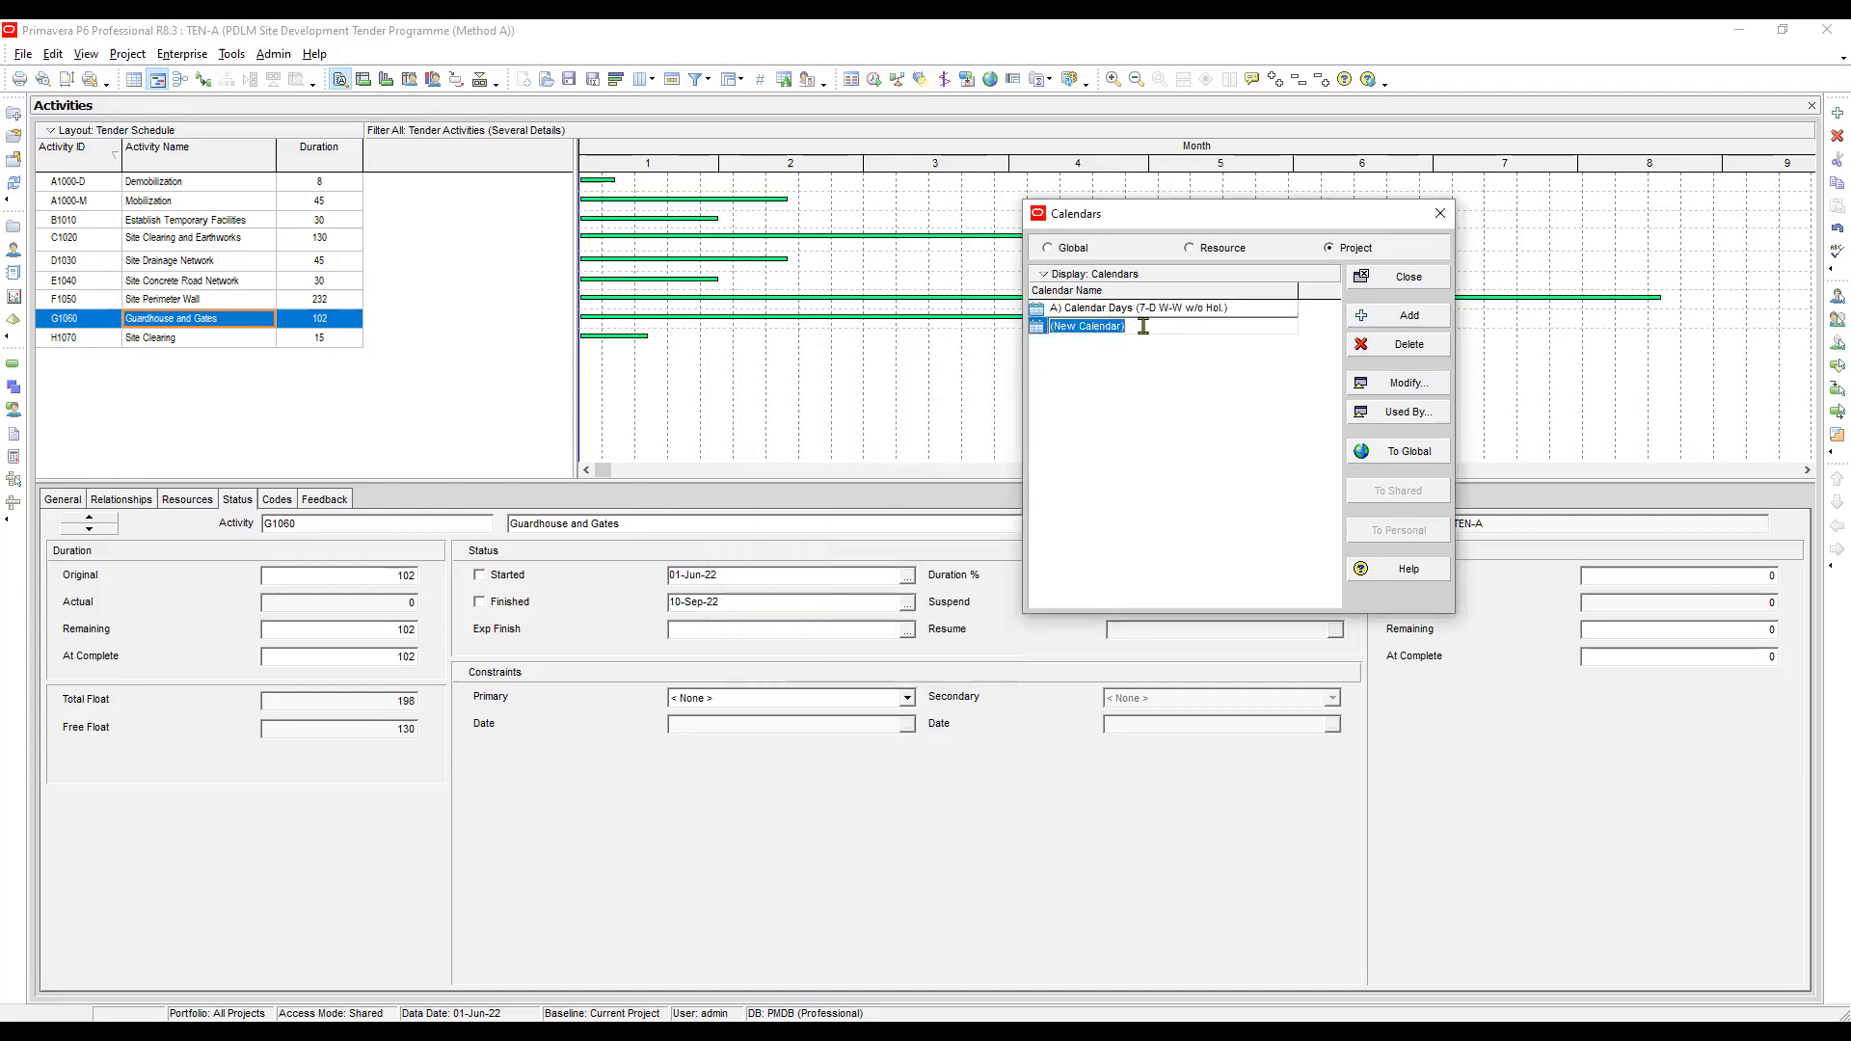
Name the new project calendar "B) 7-Days W-W w/ Hol." by copying the name of the matching global calendar
left_click(1049, 250)
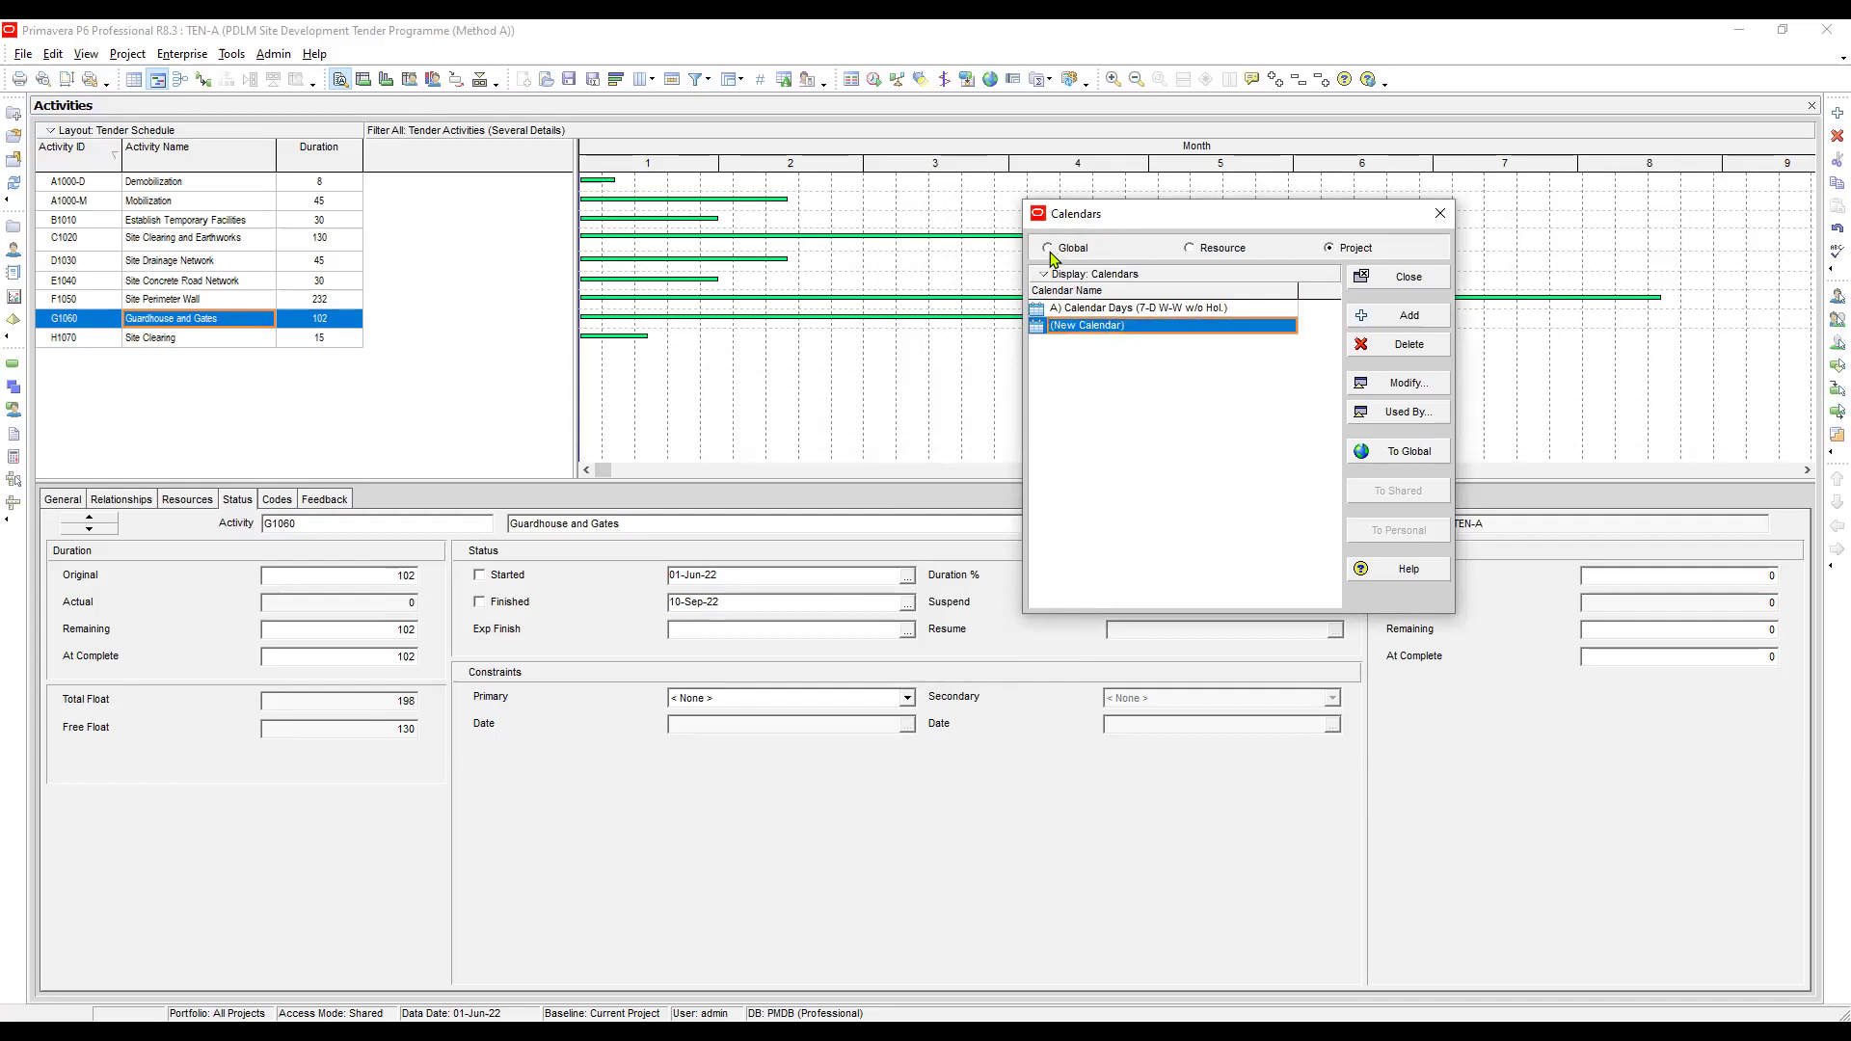
left_click(1049, 249)
left_click(1172, 430)
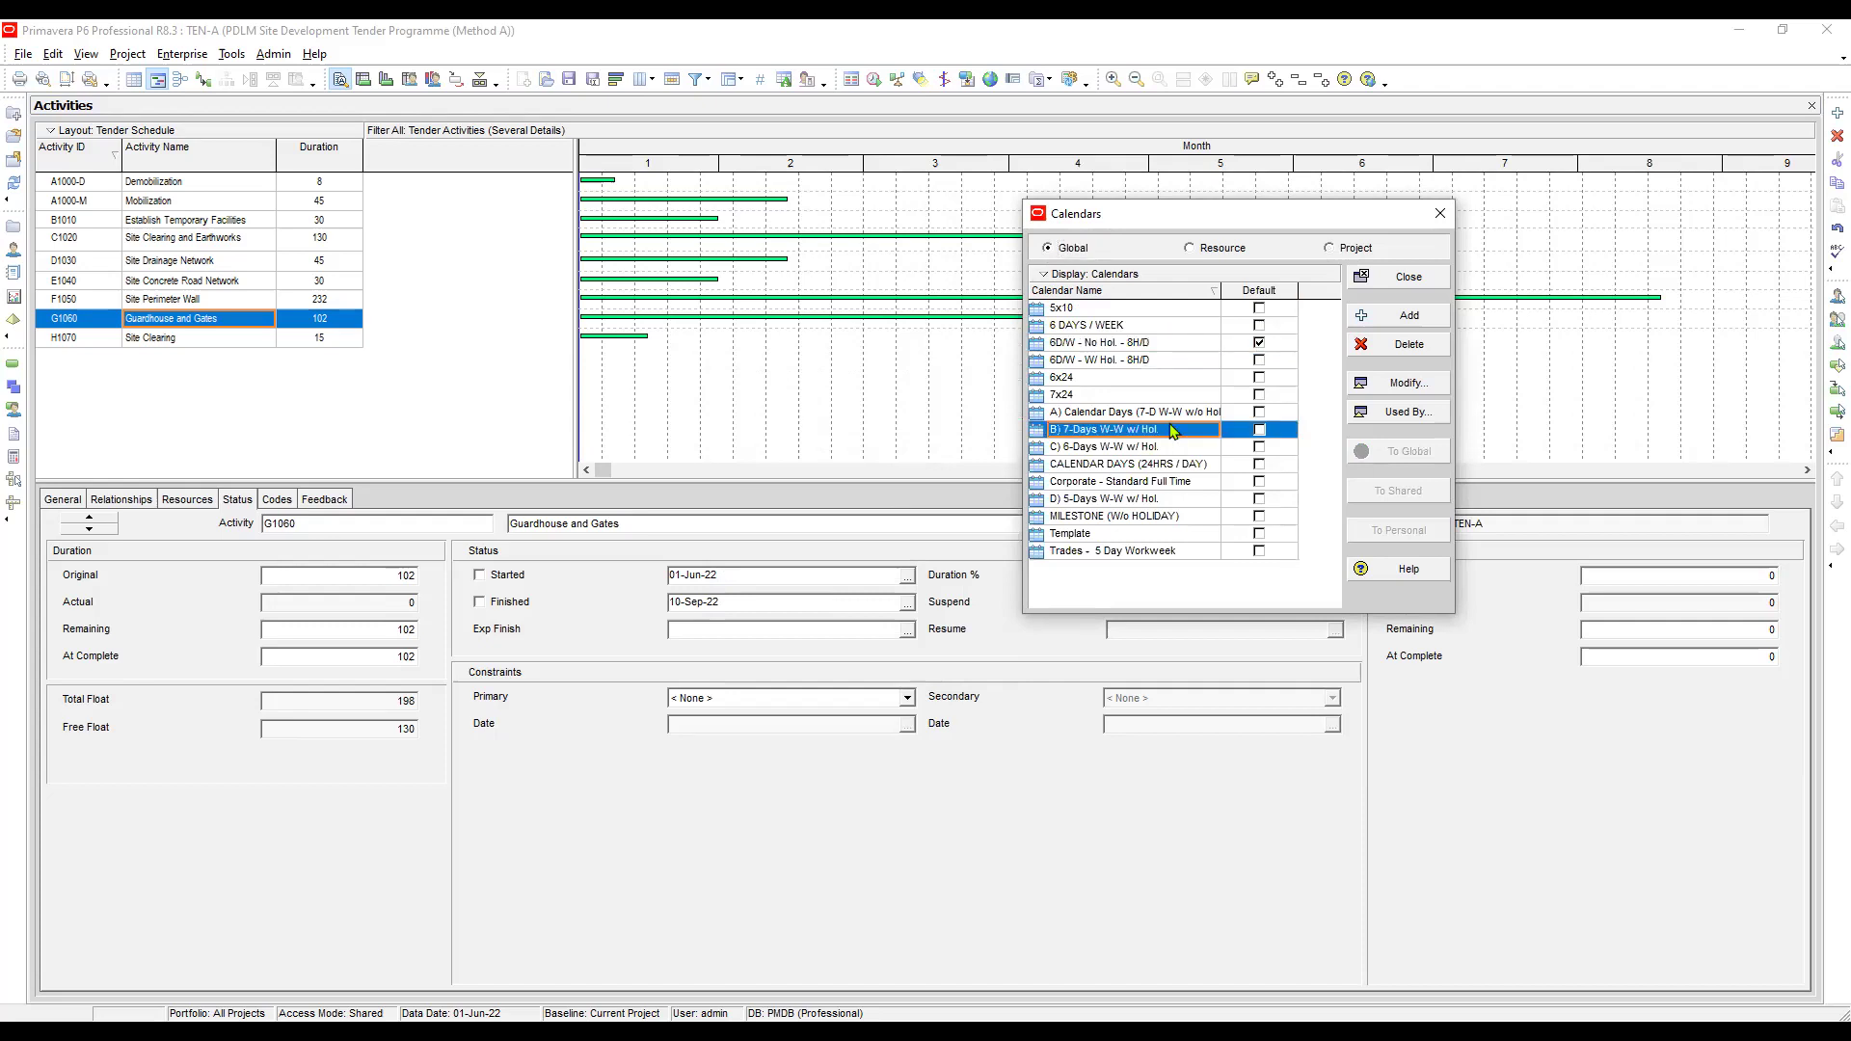
left_click(1173, 430)
key("ctrl+c")
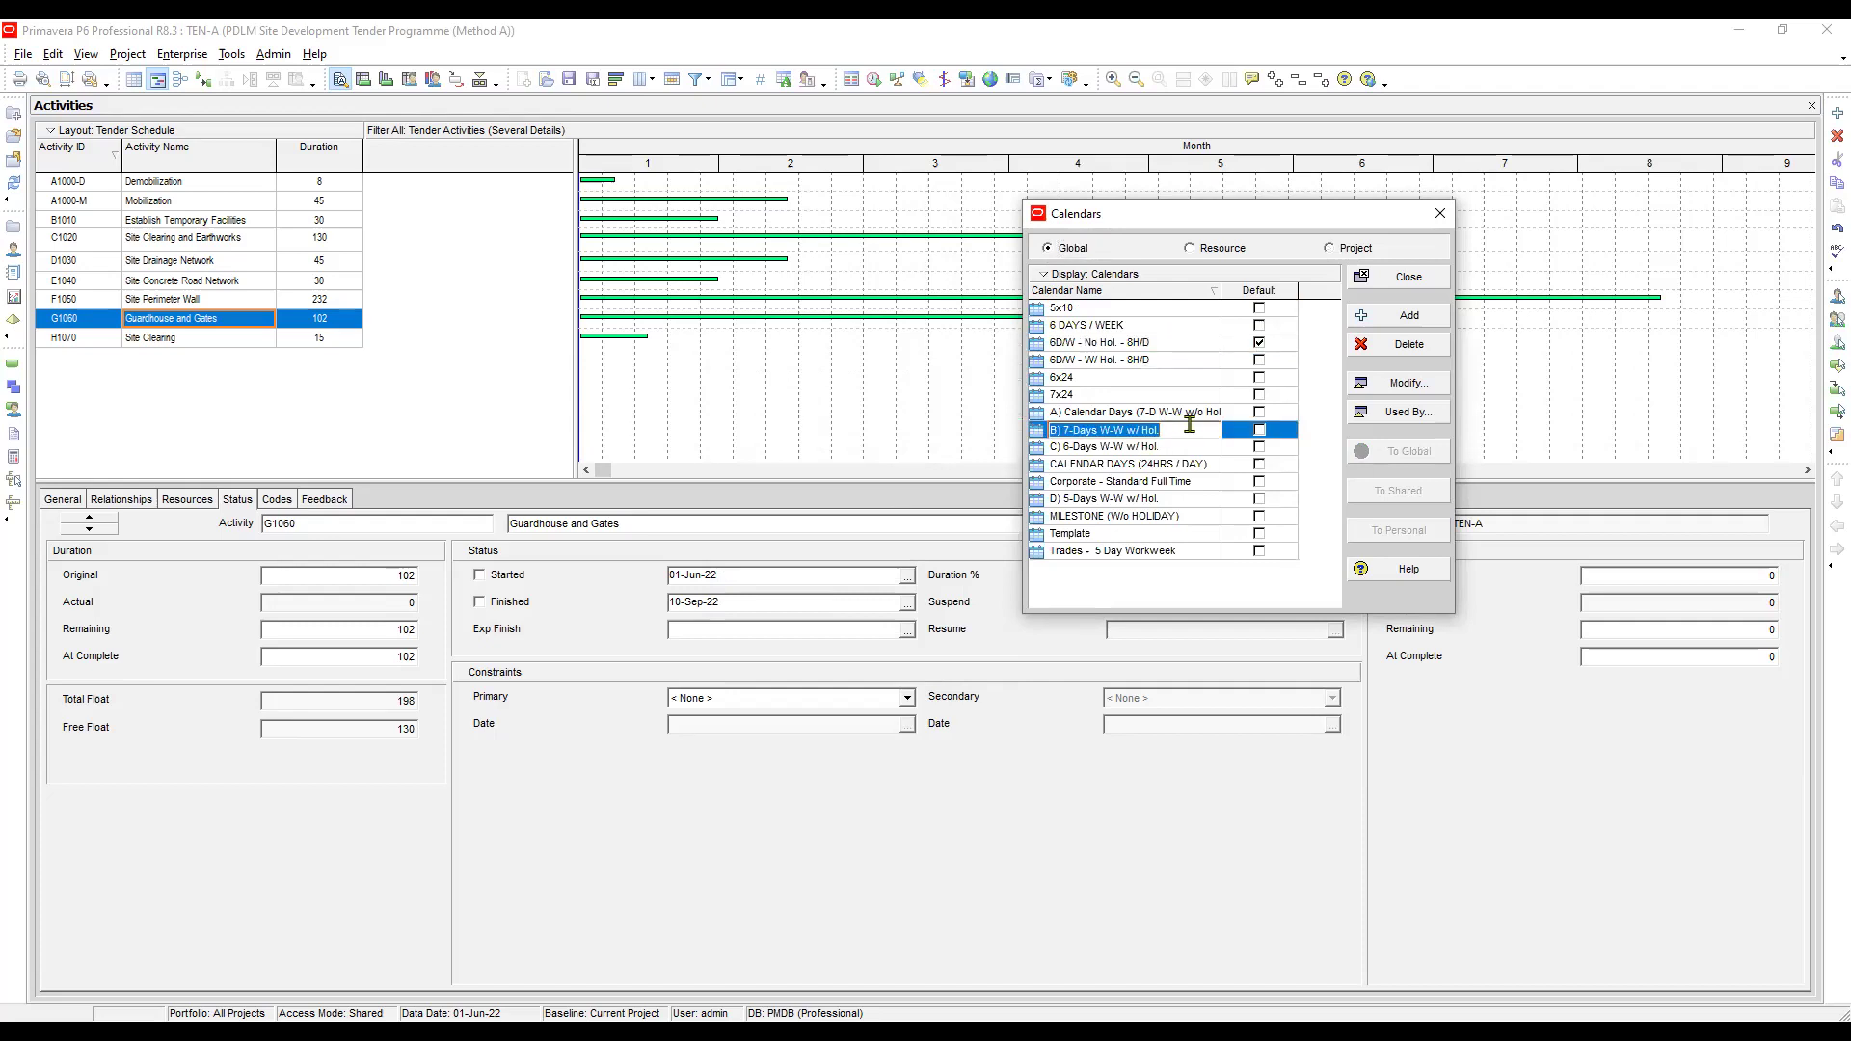
left_click(1332, 249)
left_click(1333, 249)
left_click(1138, 328)
left_click(1139, 329)
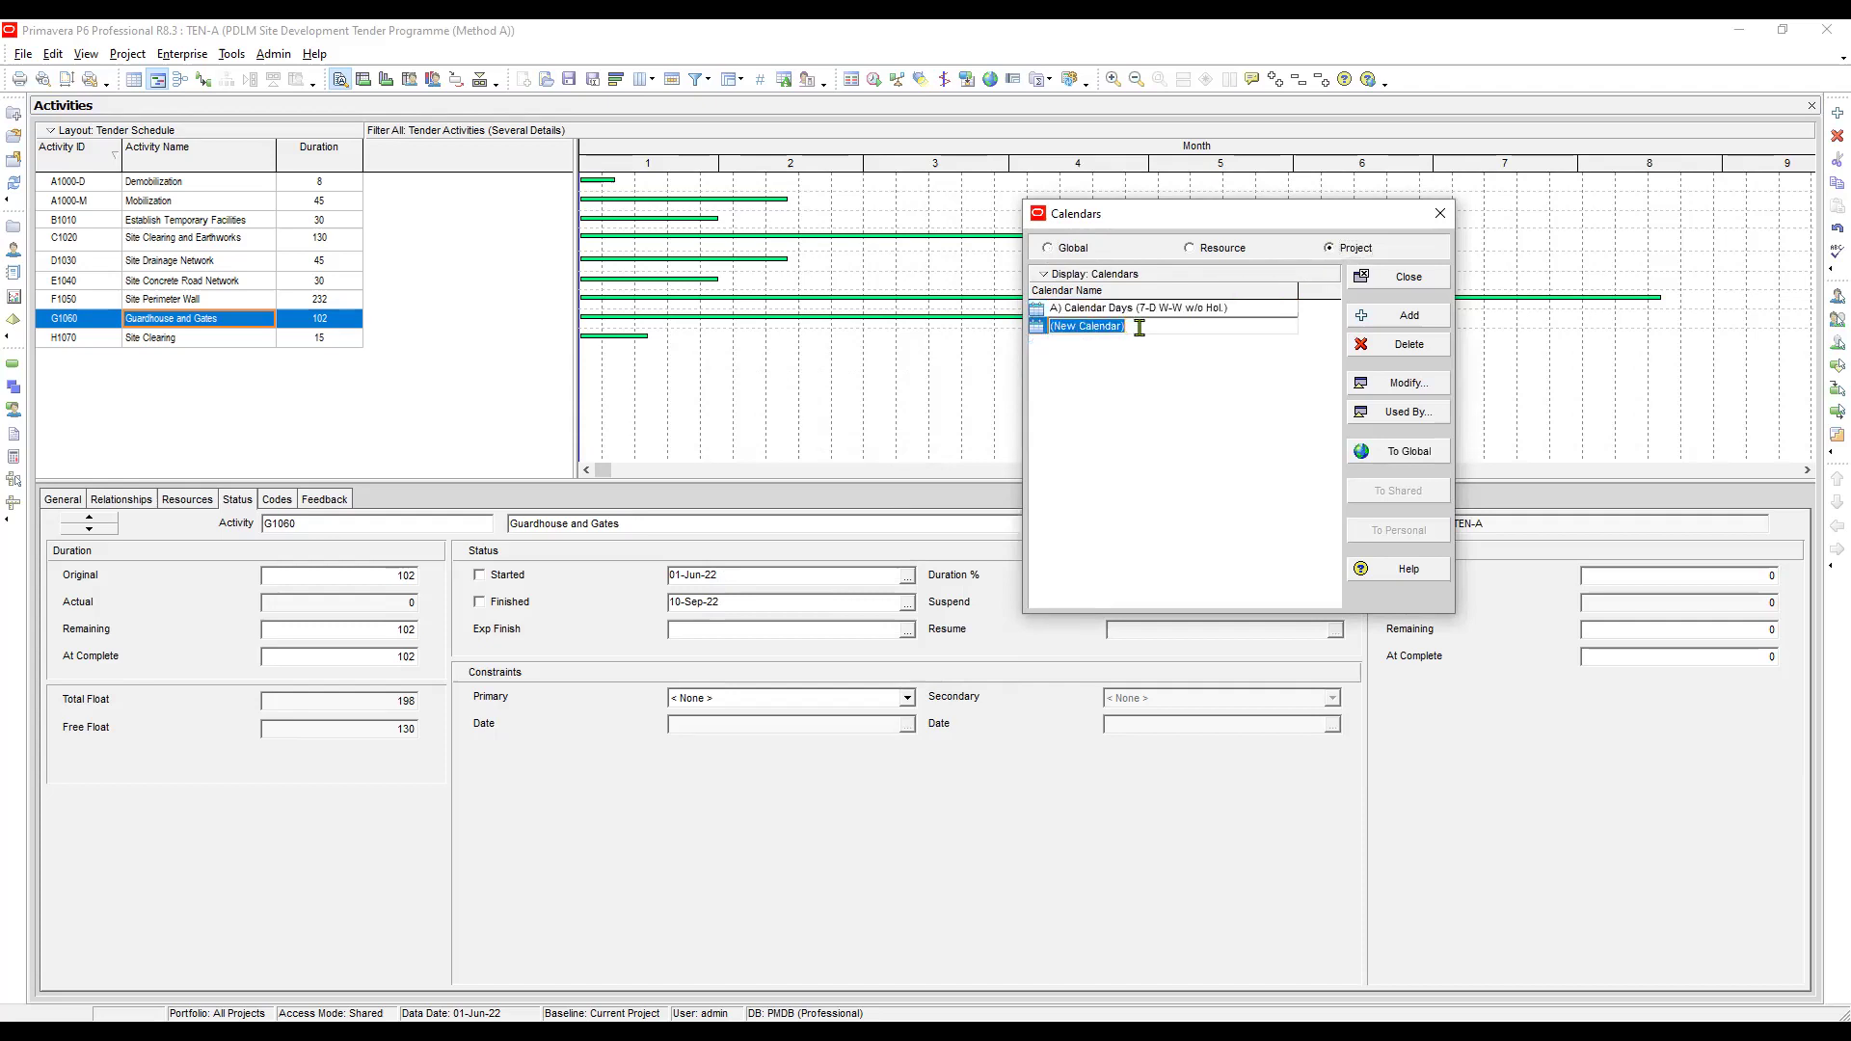
key("ctrl+v")
left_click(1187, 363)
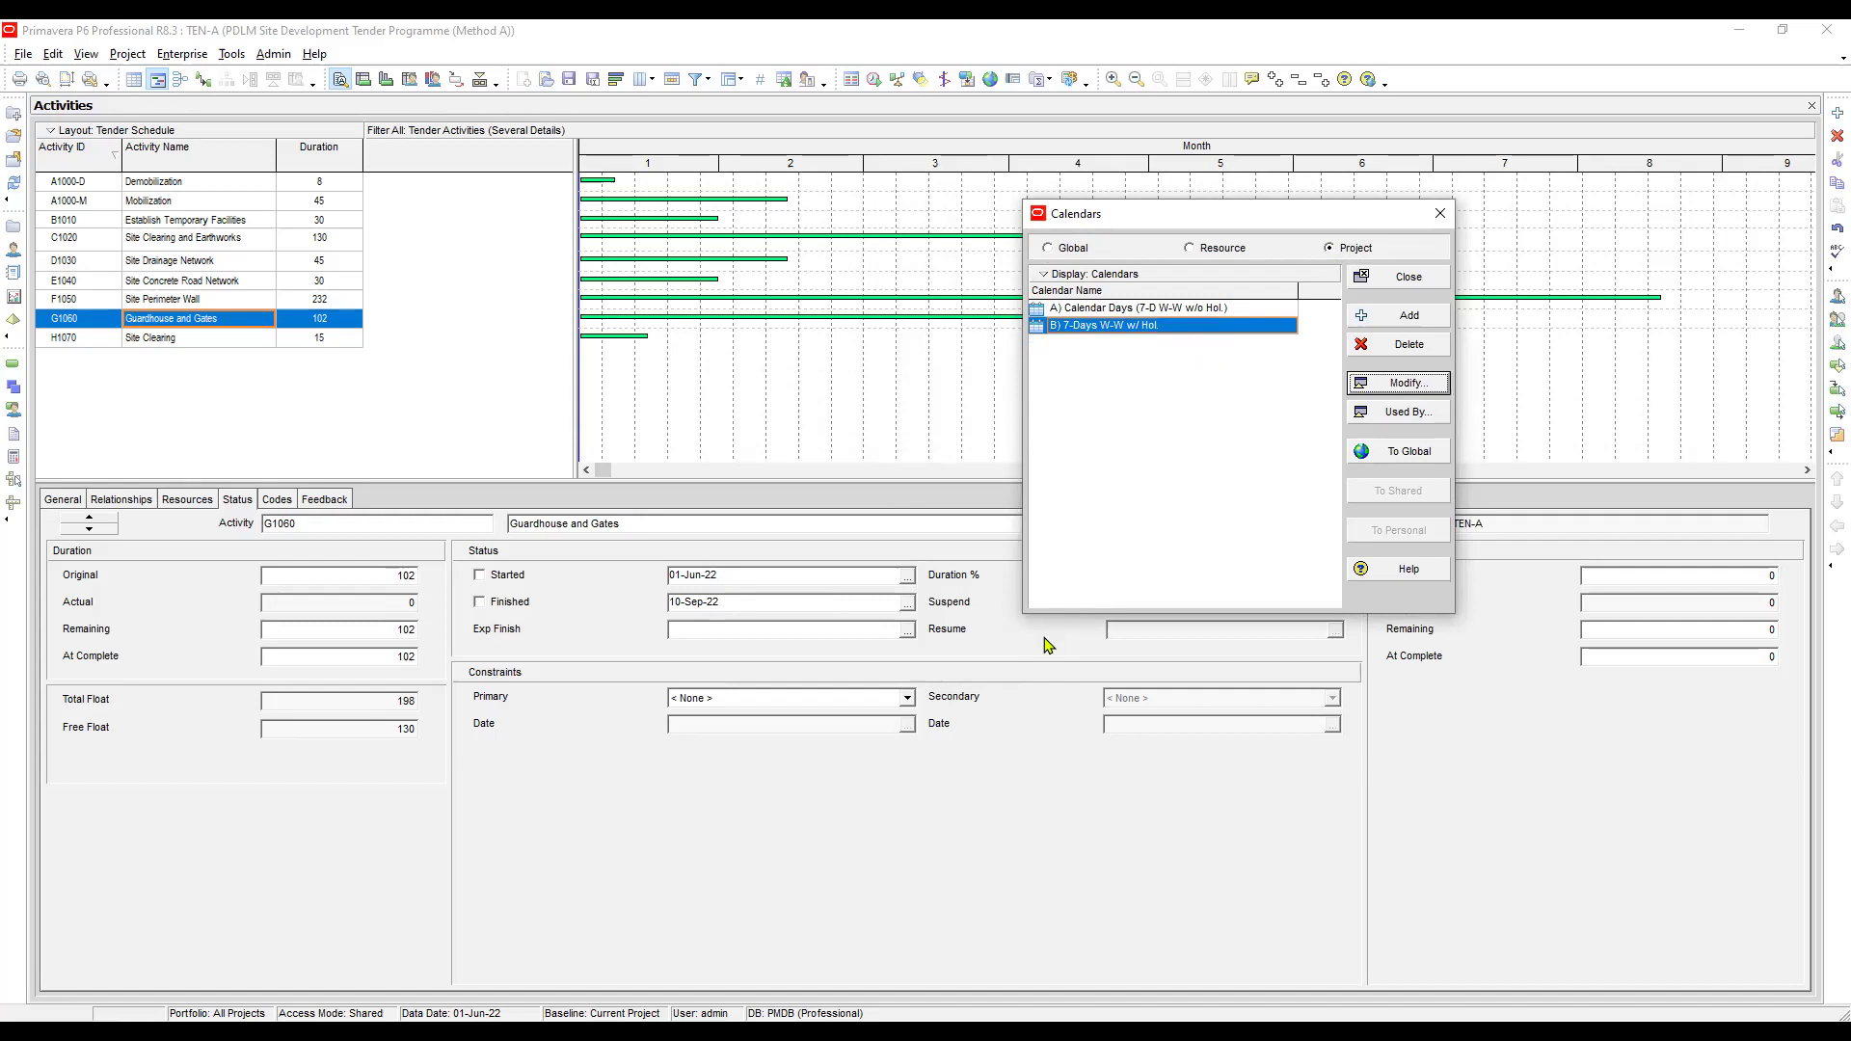
Review the B) 7-Days W-W w/ Hol. project calendar's hours per time period, weekly work hours and inherited global calendar
key("Return")
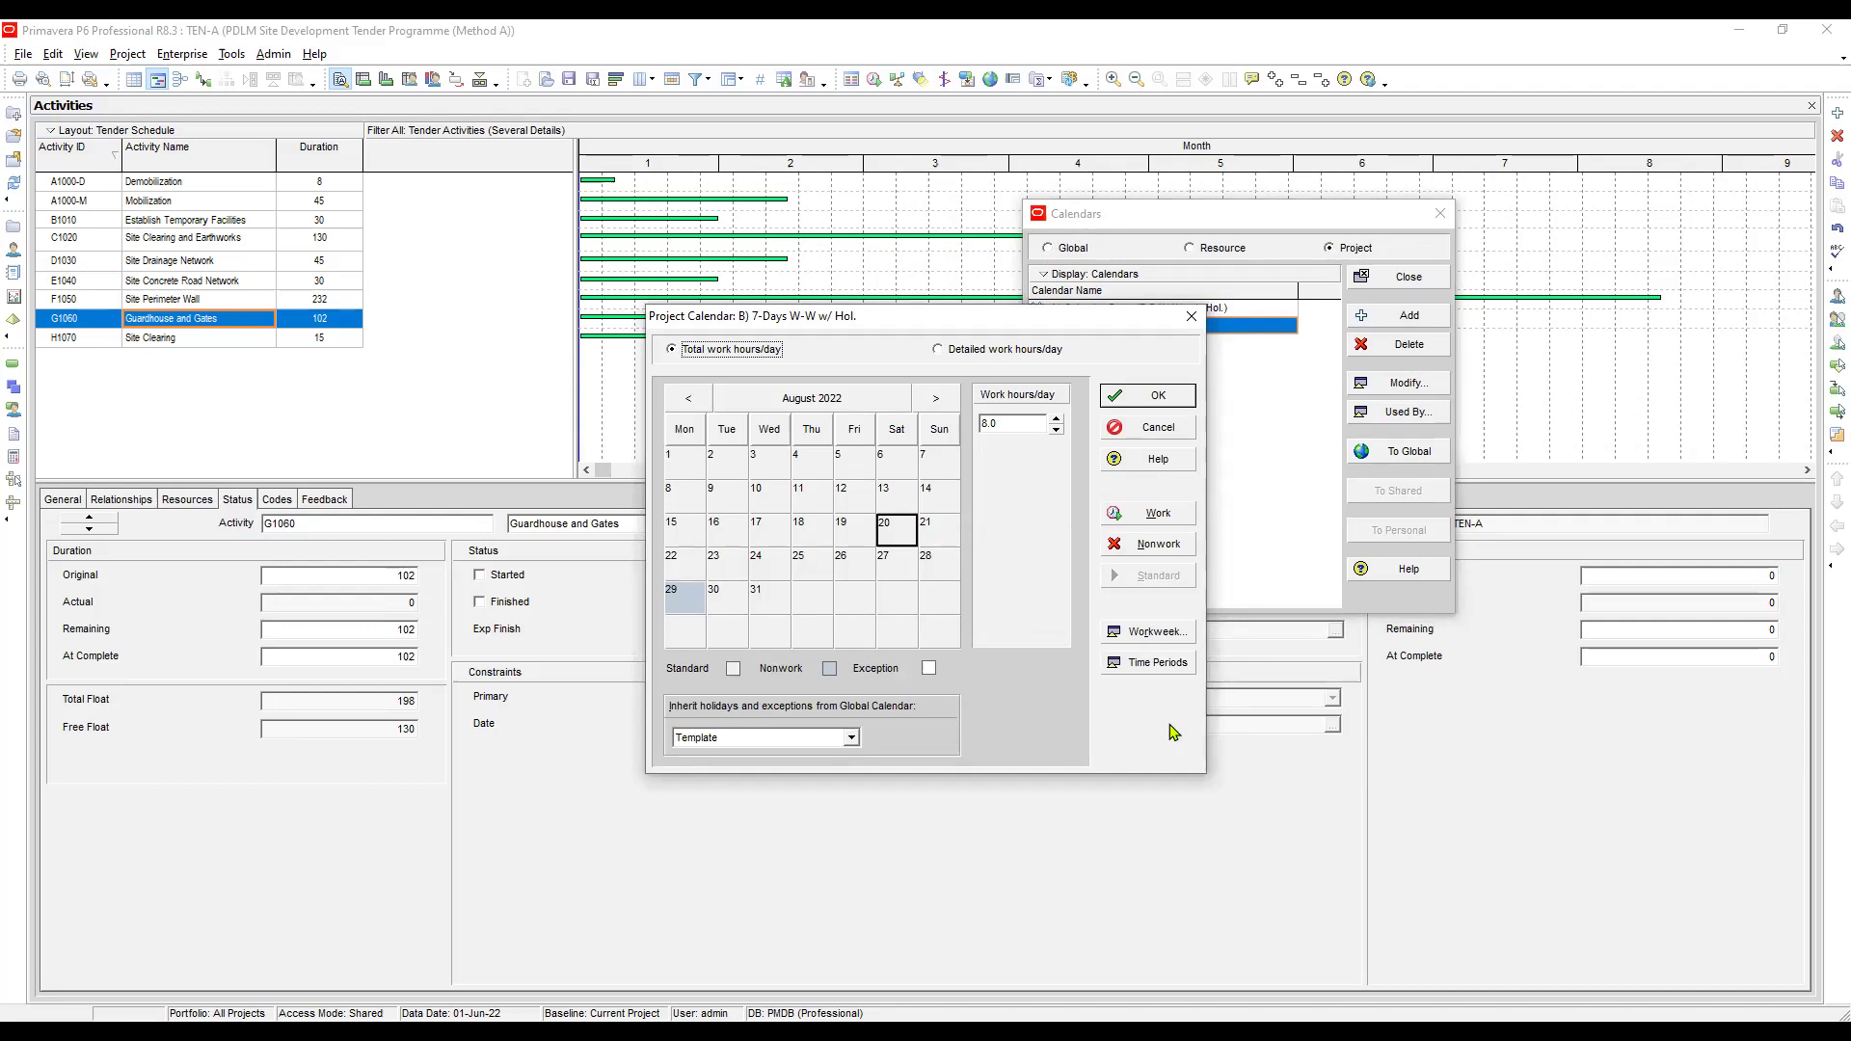
left_click(1157, 663)
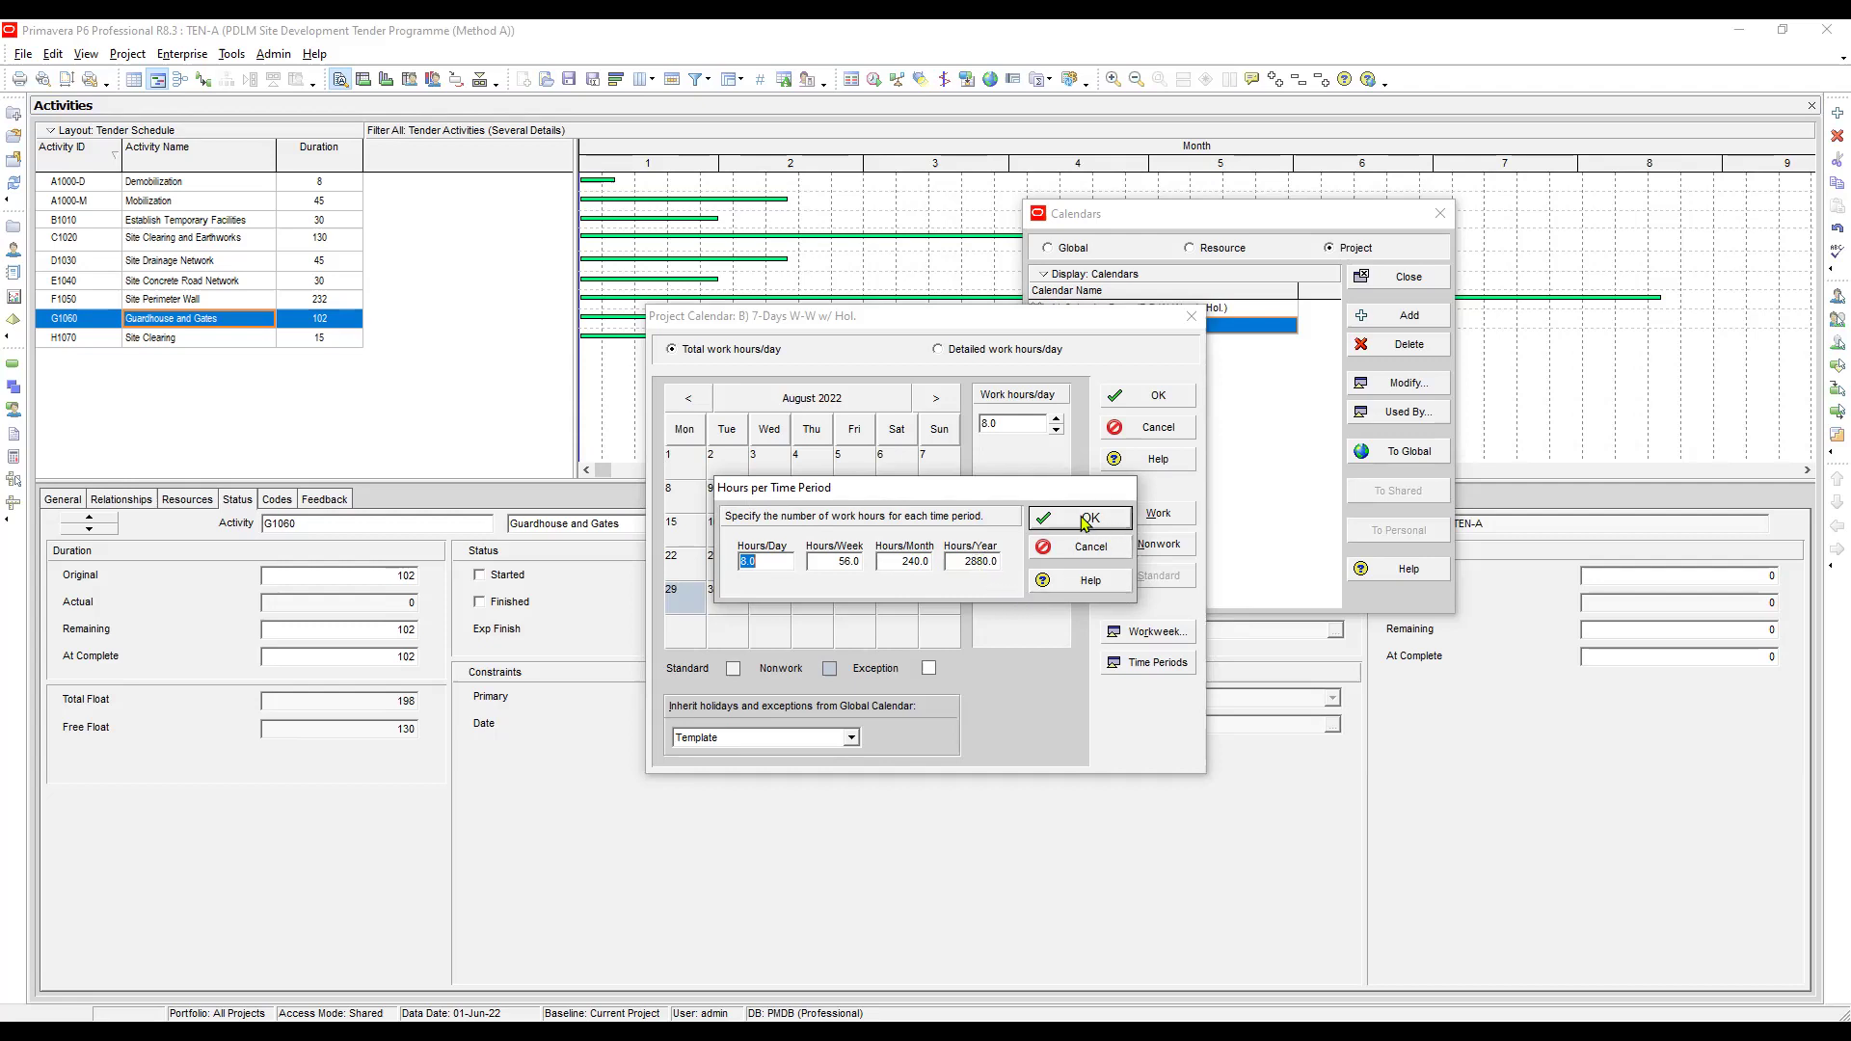
left_click(1087, 520)
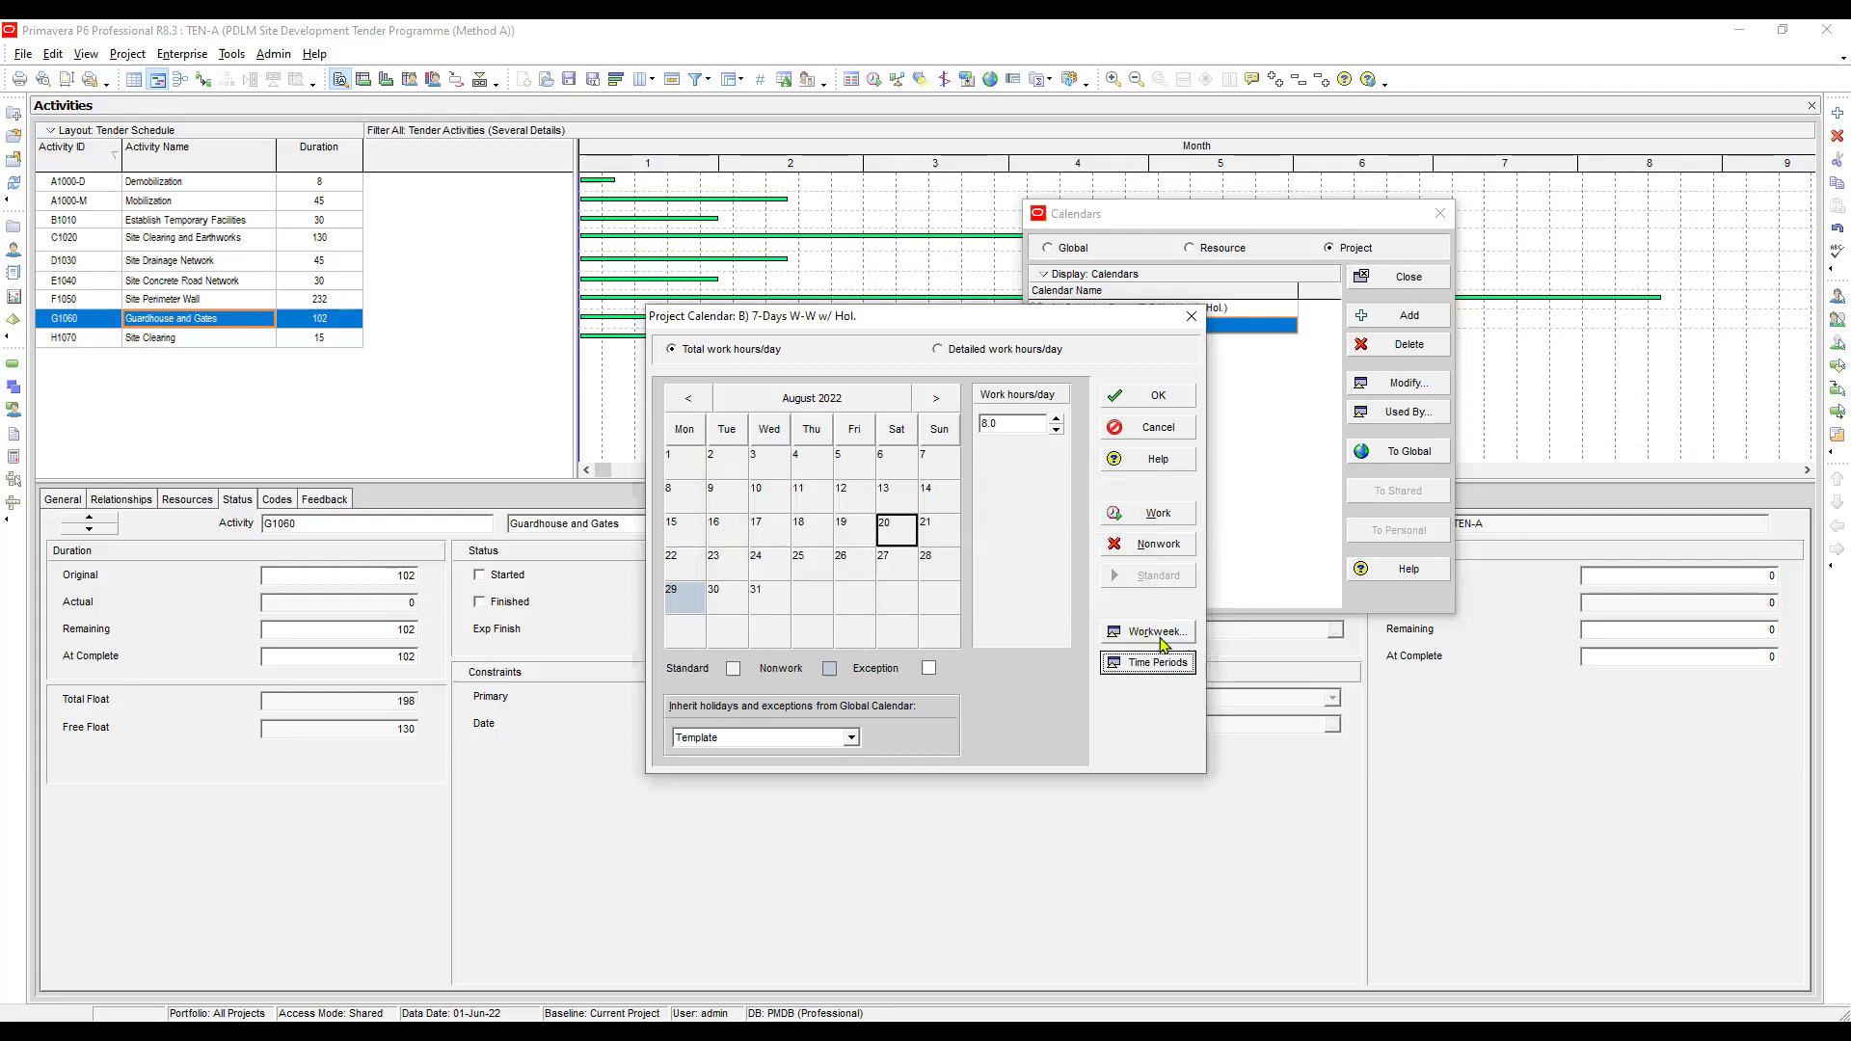
left_click(1156, 633)
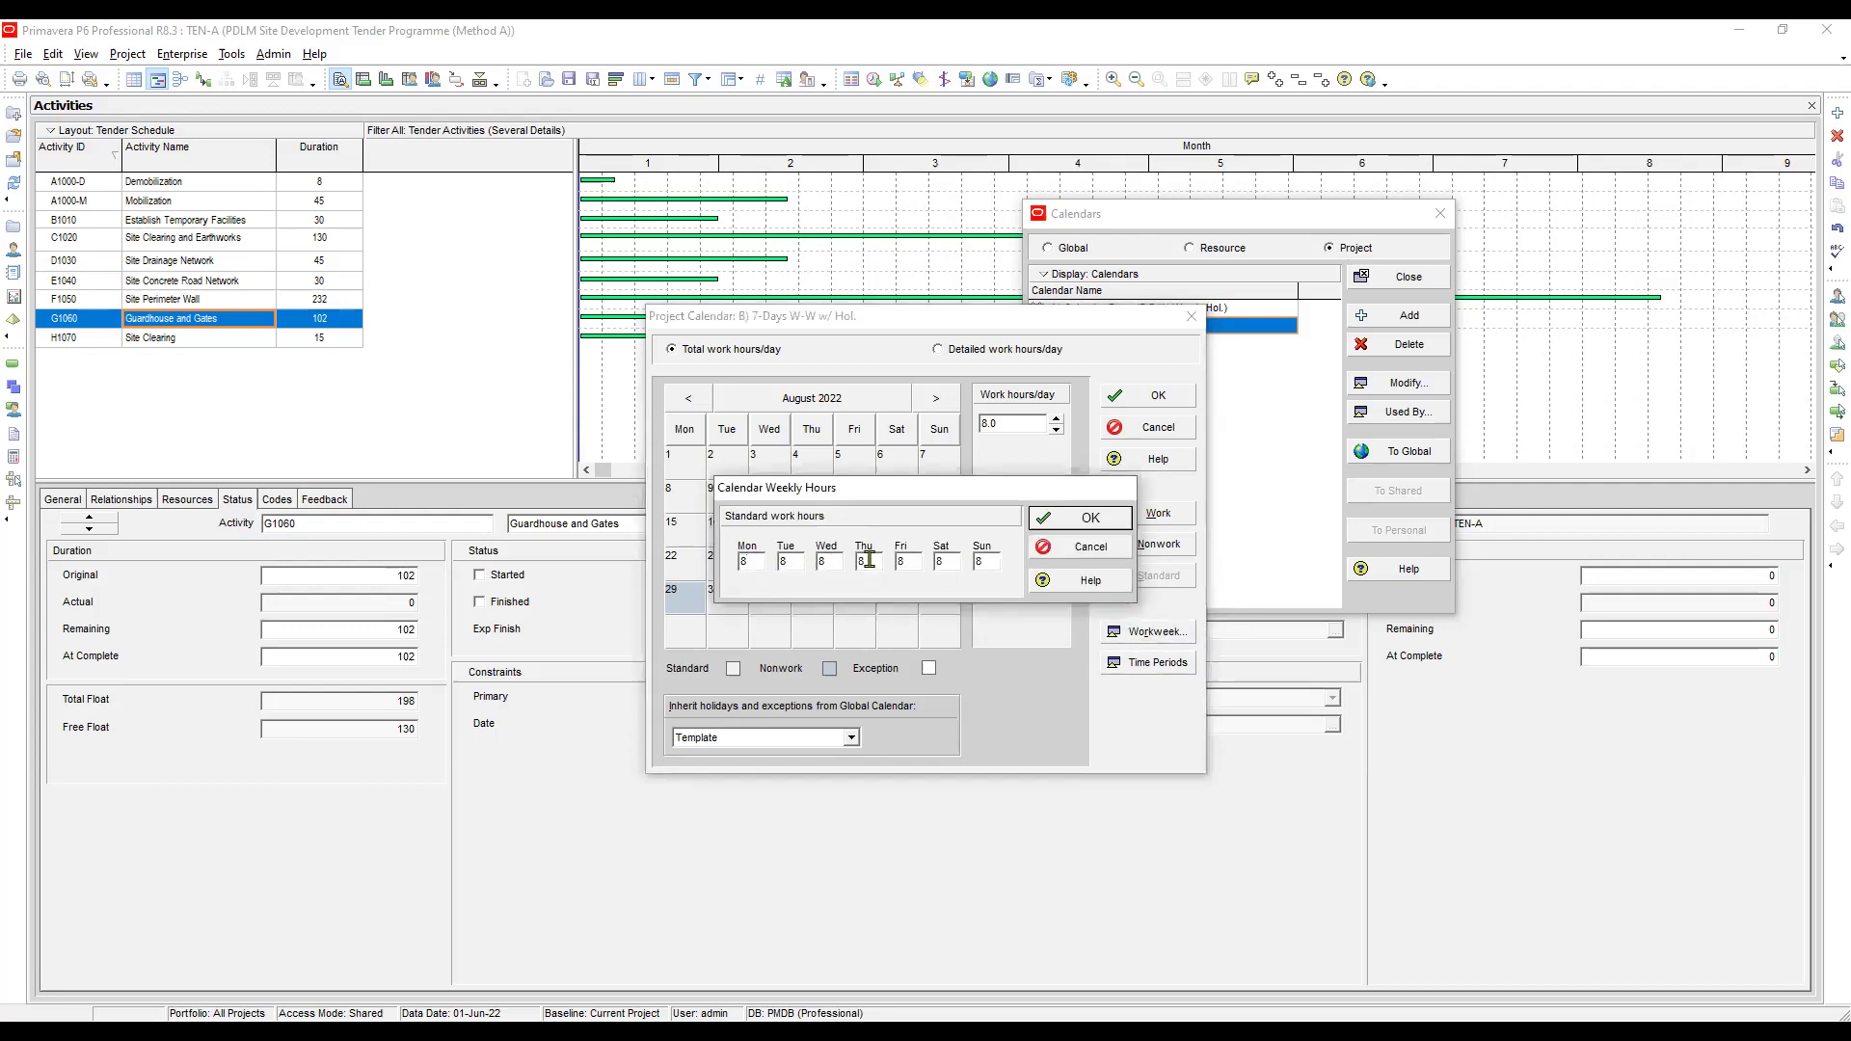
left_click(1092, 528)
left_click(1090, 521)
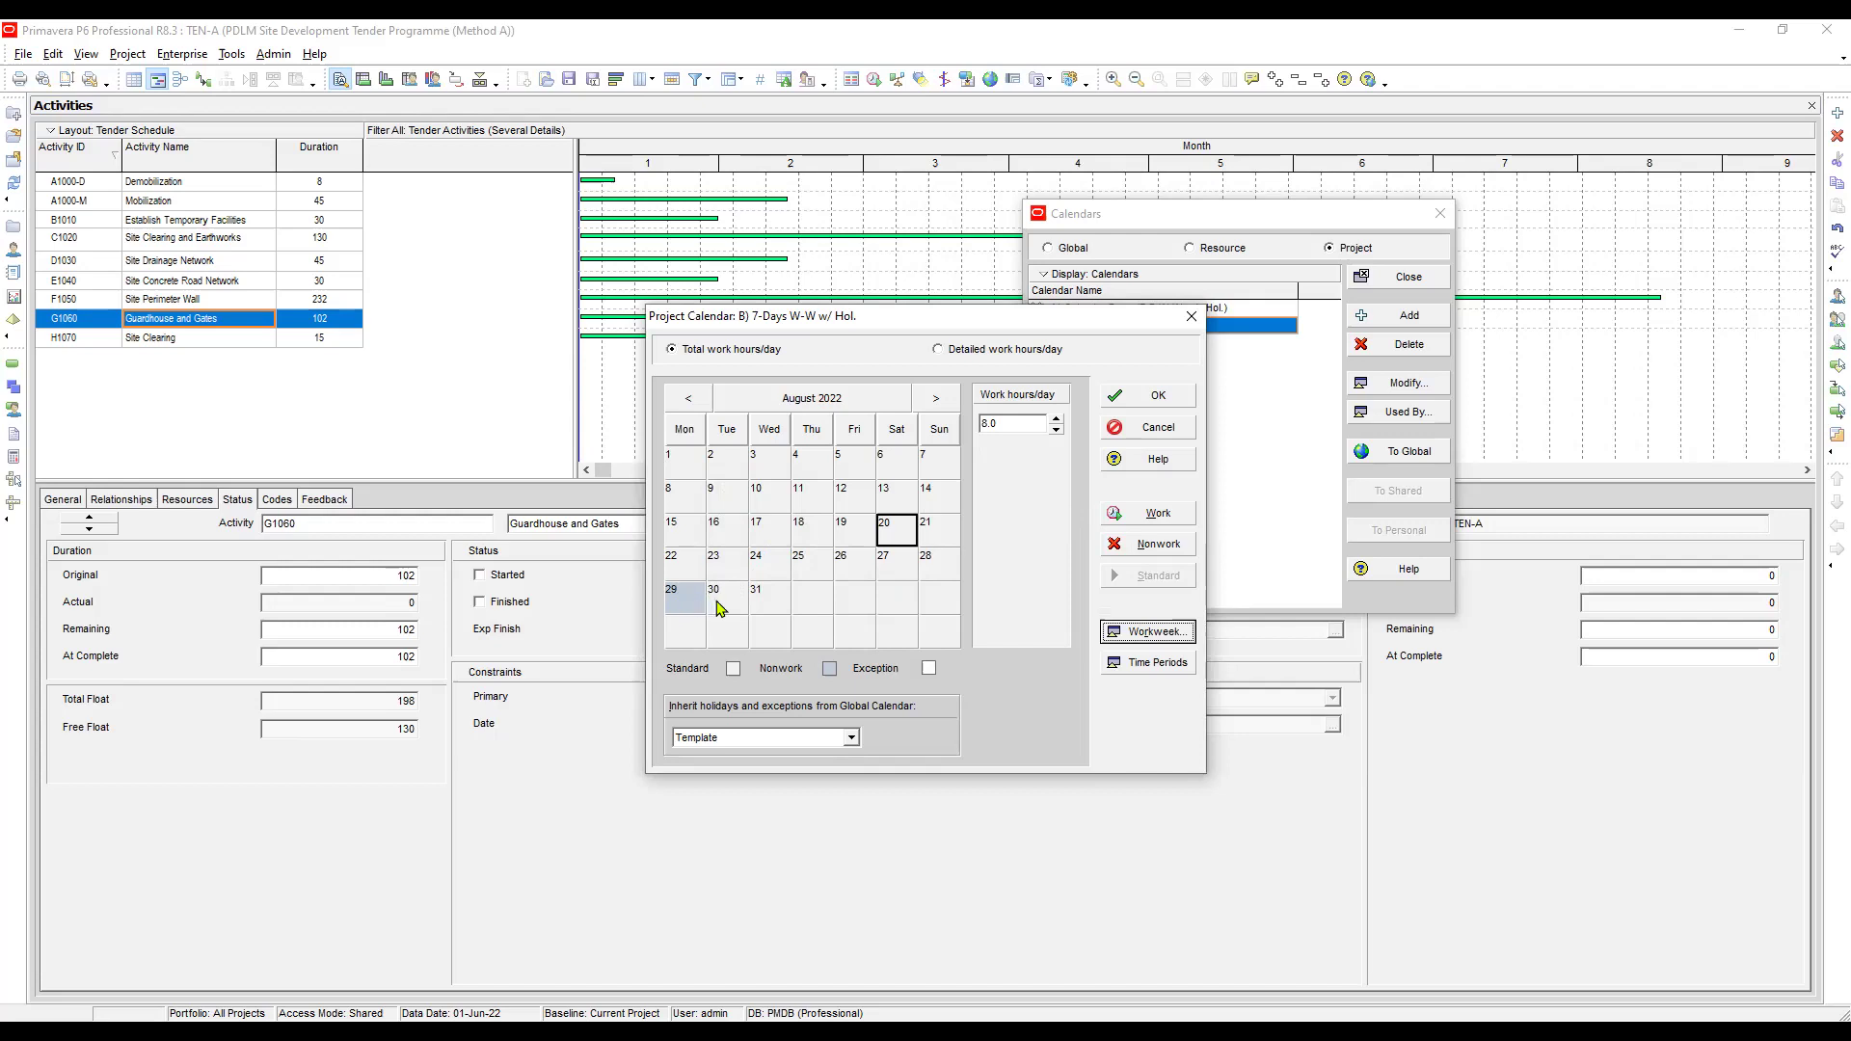
left_click(743, 737)
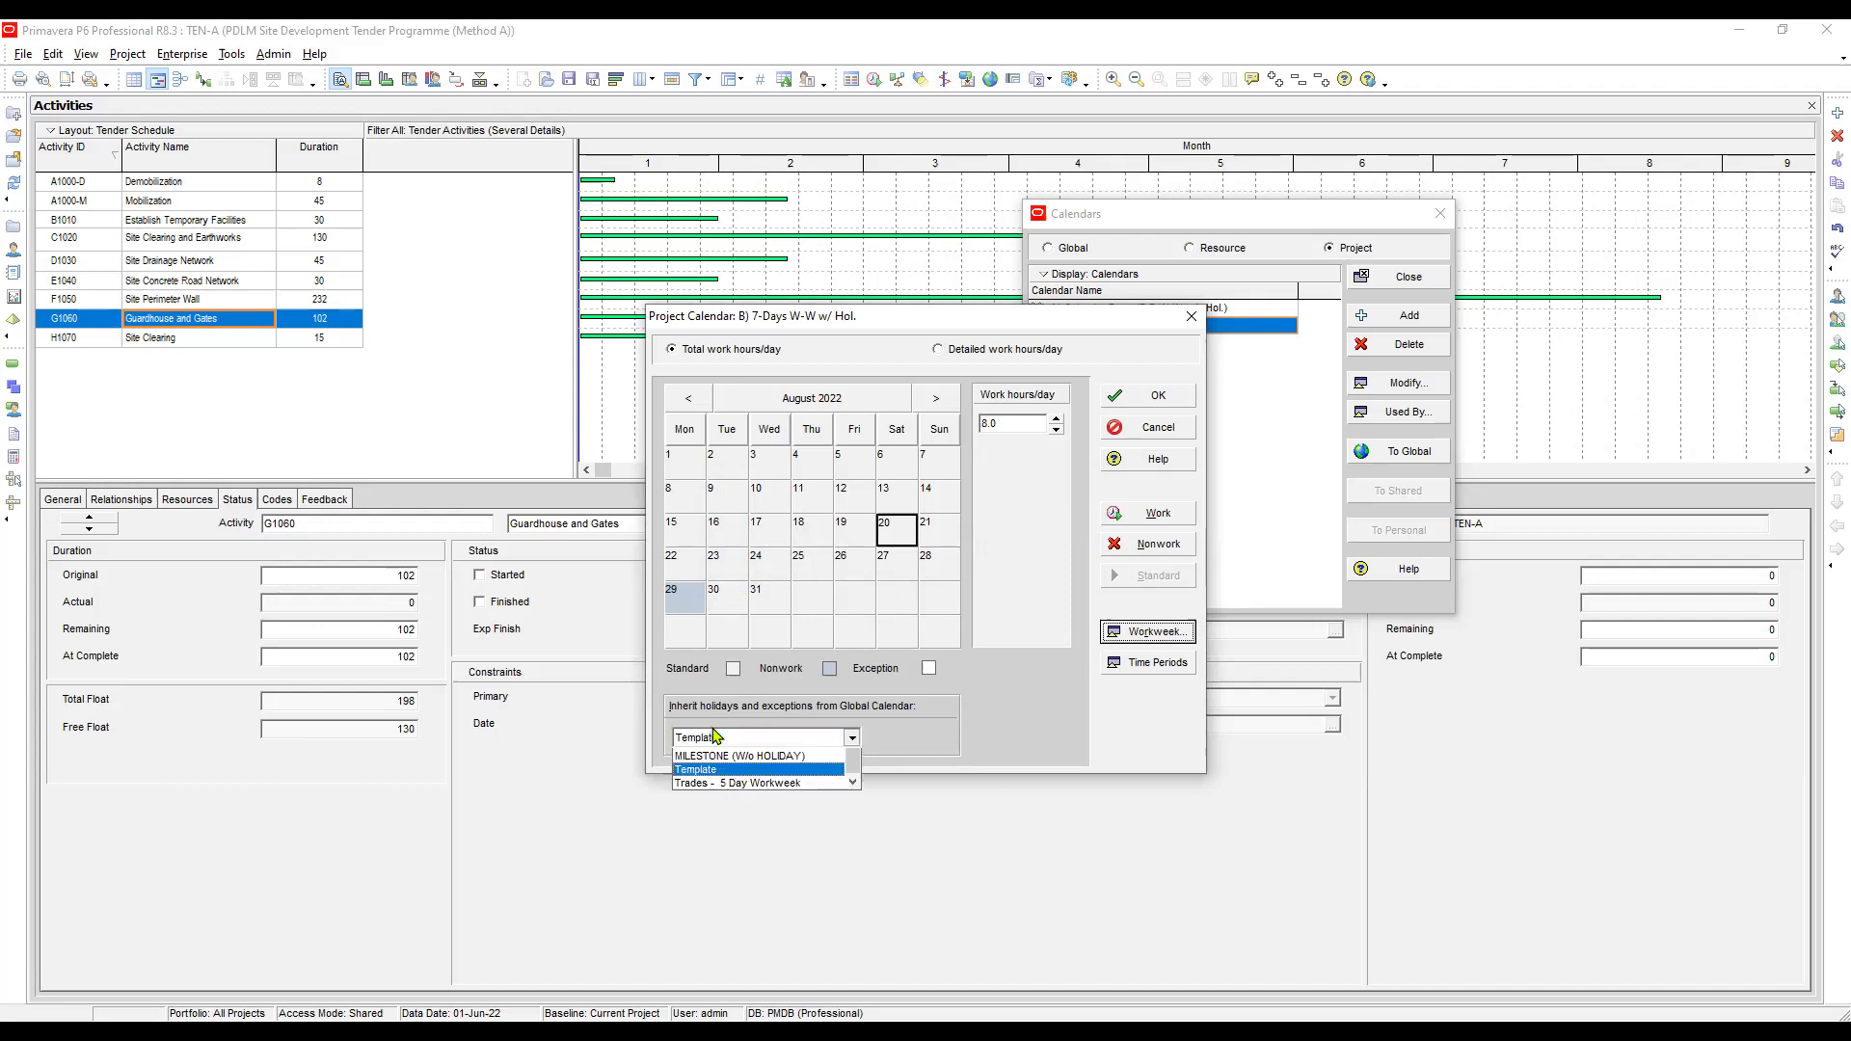
left_click(739, 734)
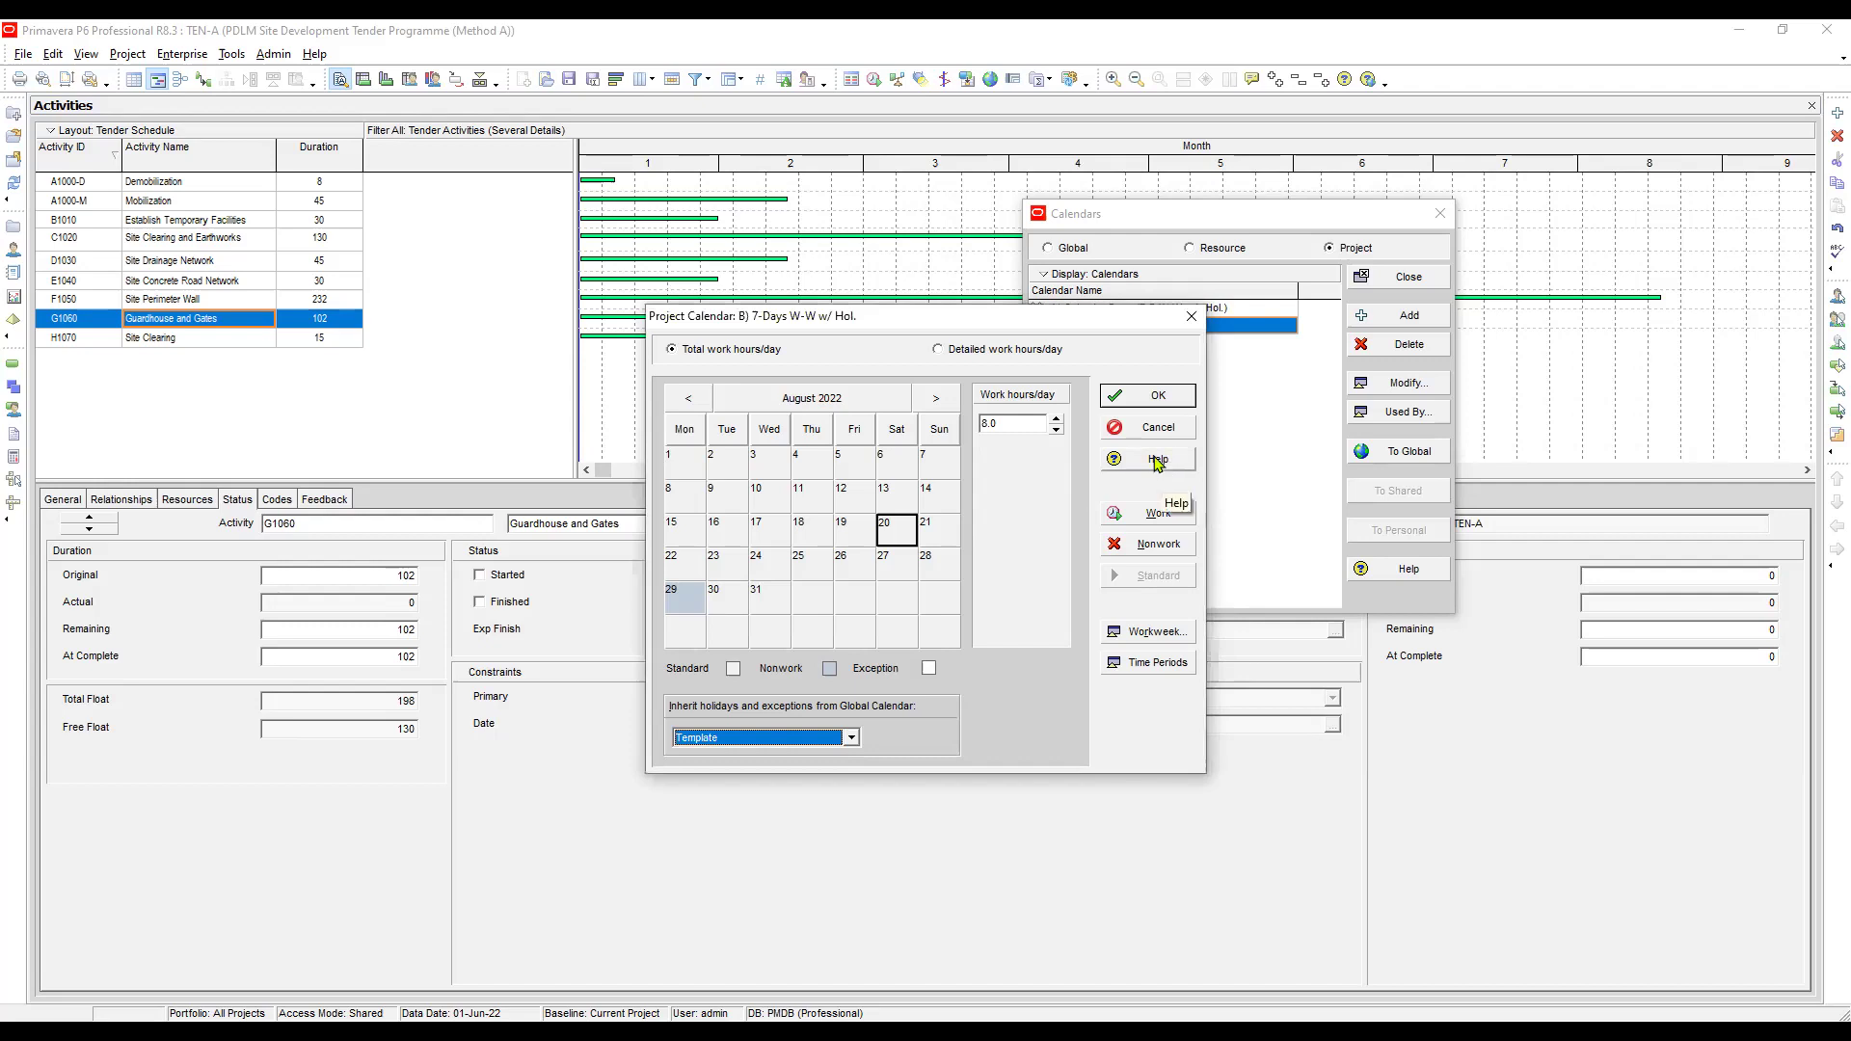
left_click(1153, 403)
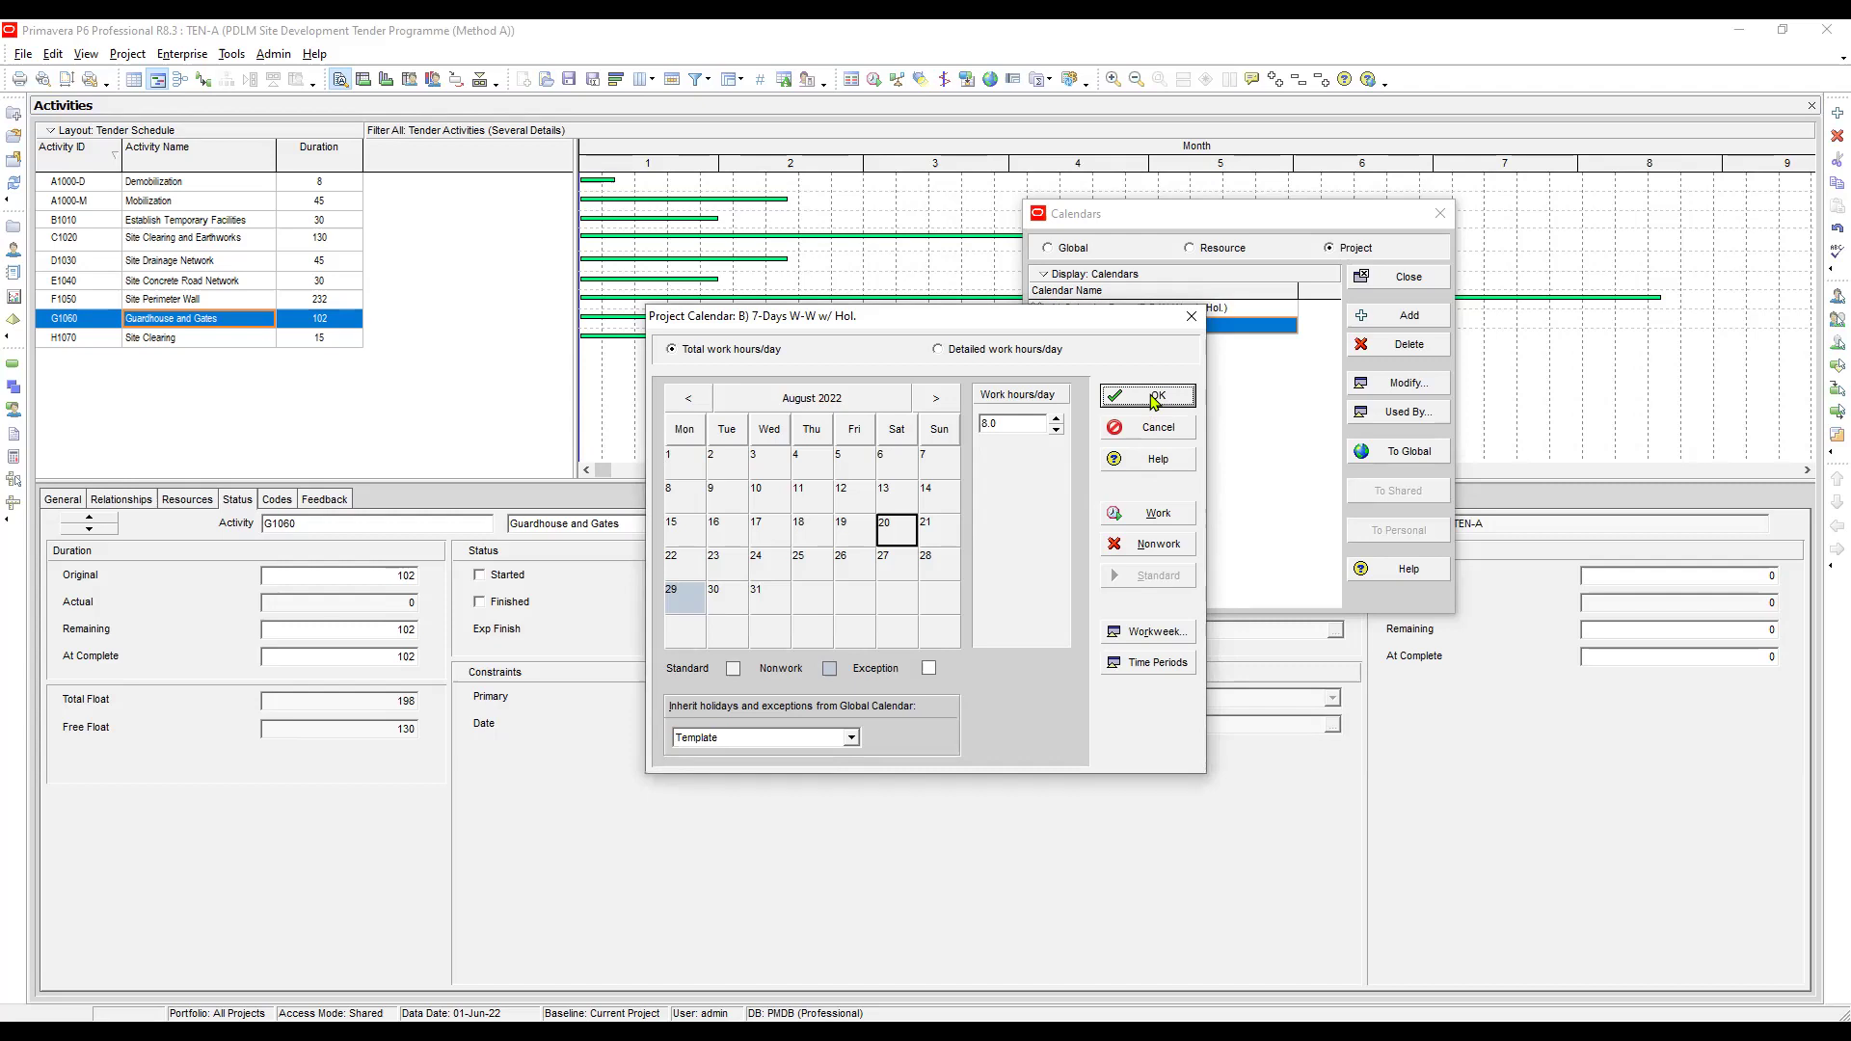
left_click(1154, 401)
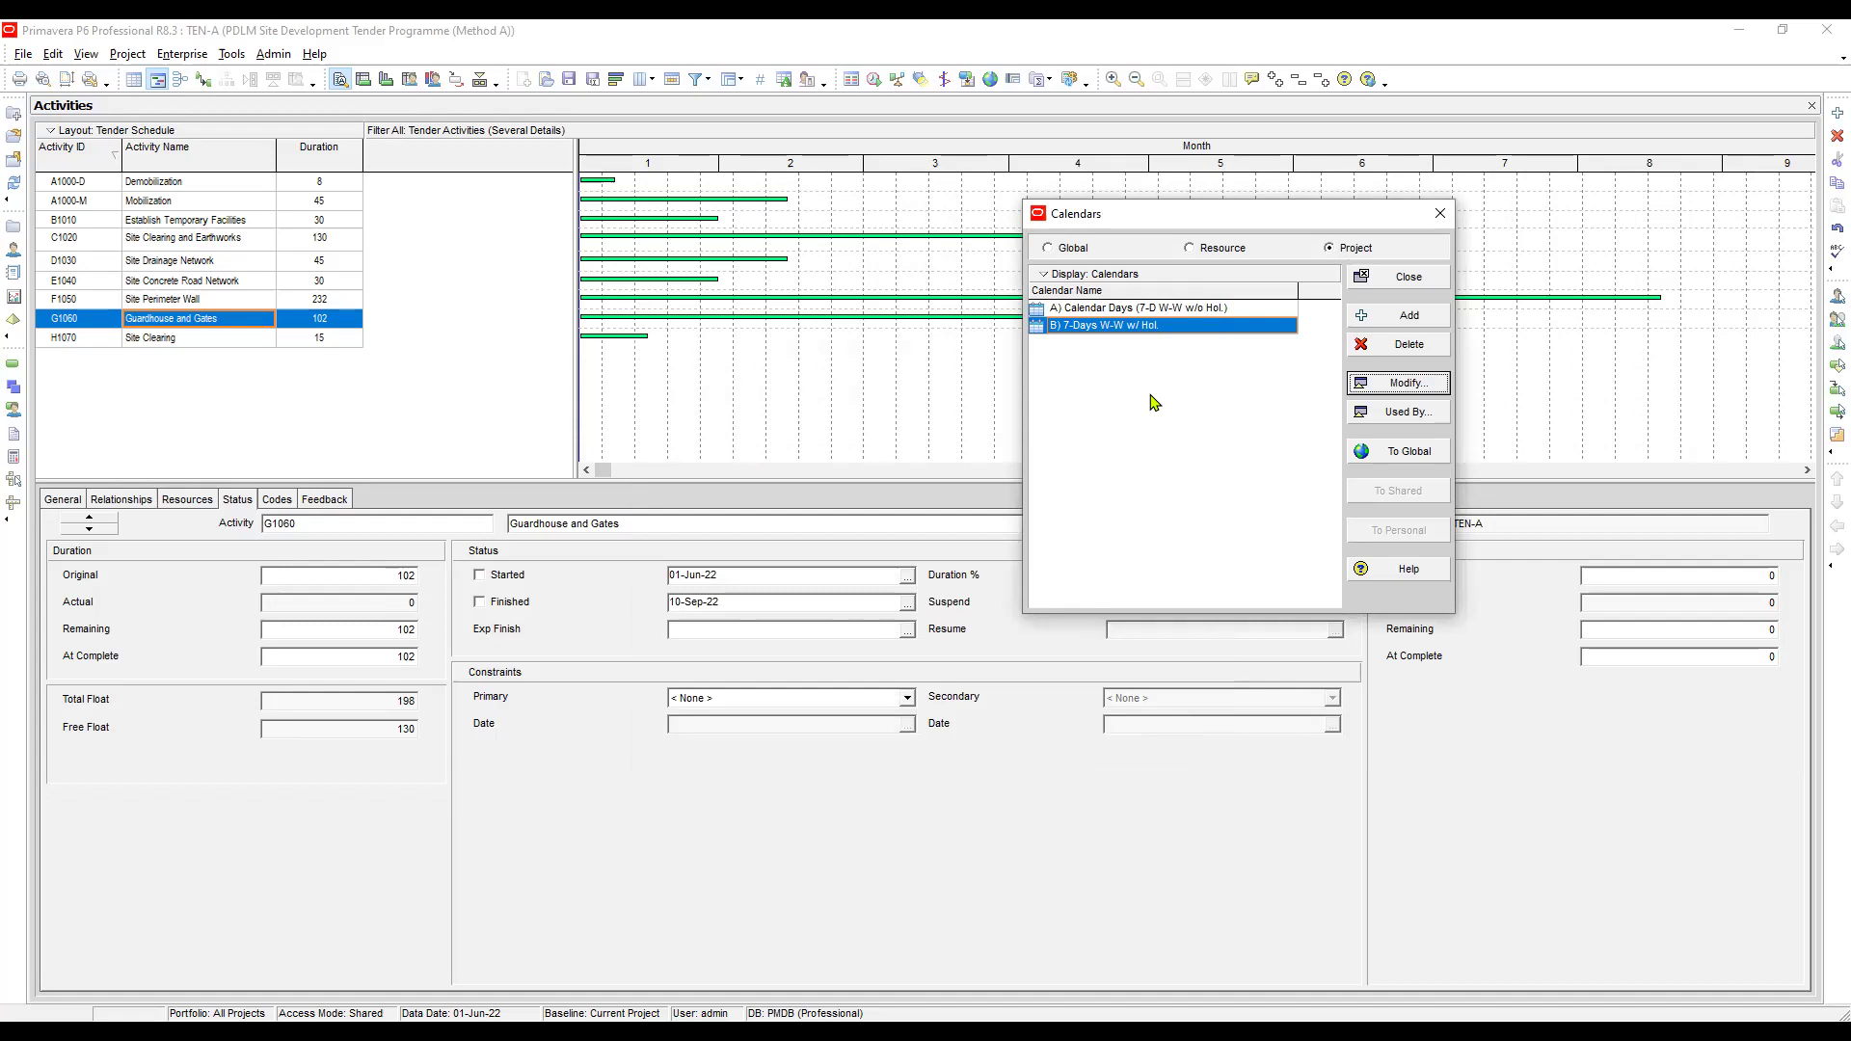
Add another project calendar below B) 7-Days W-W w/ Hol., copied from the global Template calendar
left_click(1402, 321)
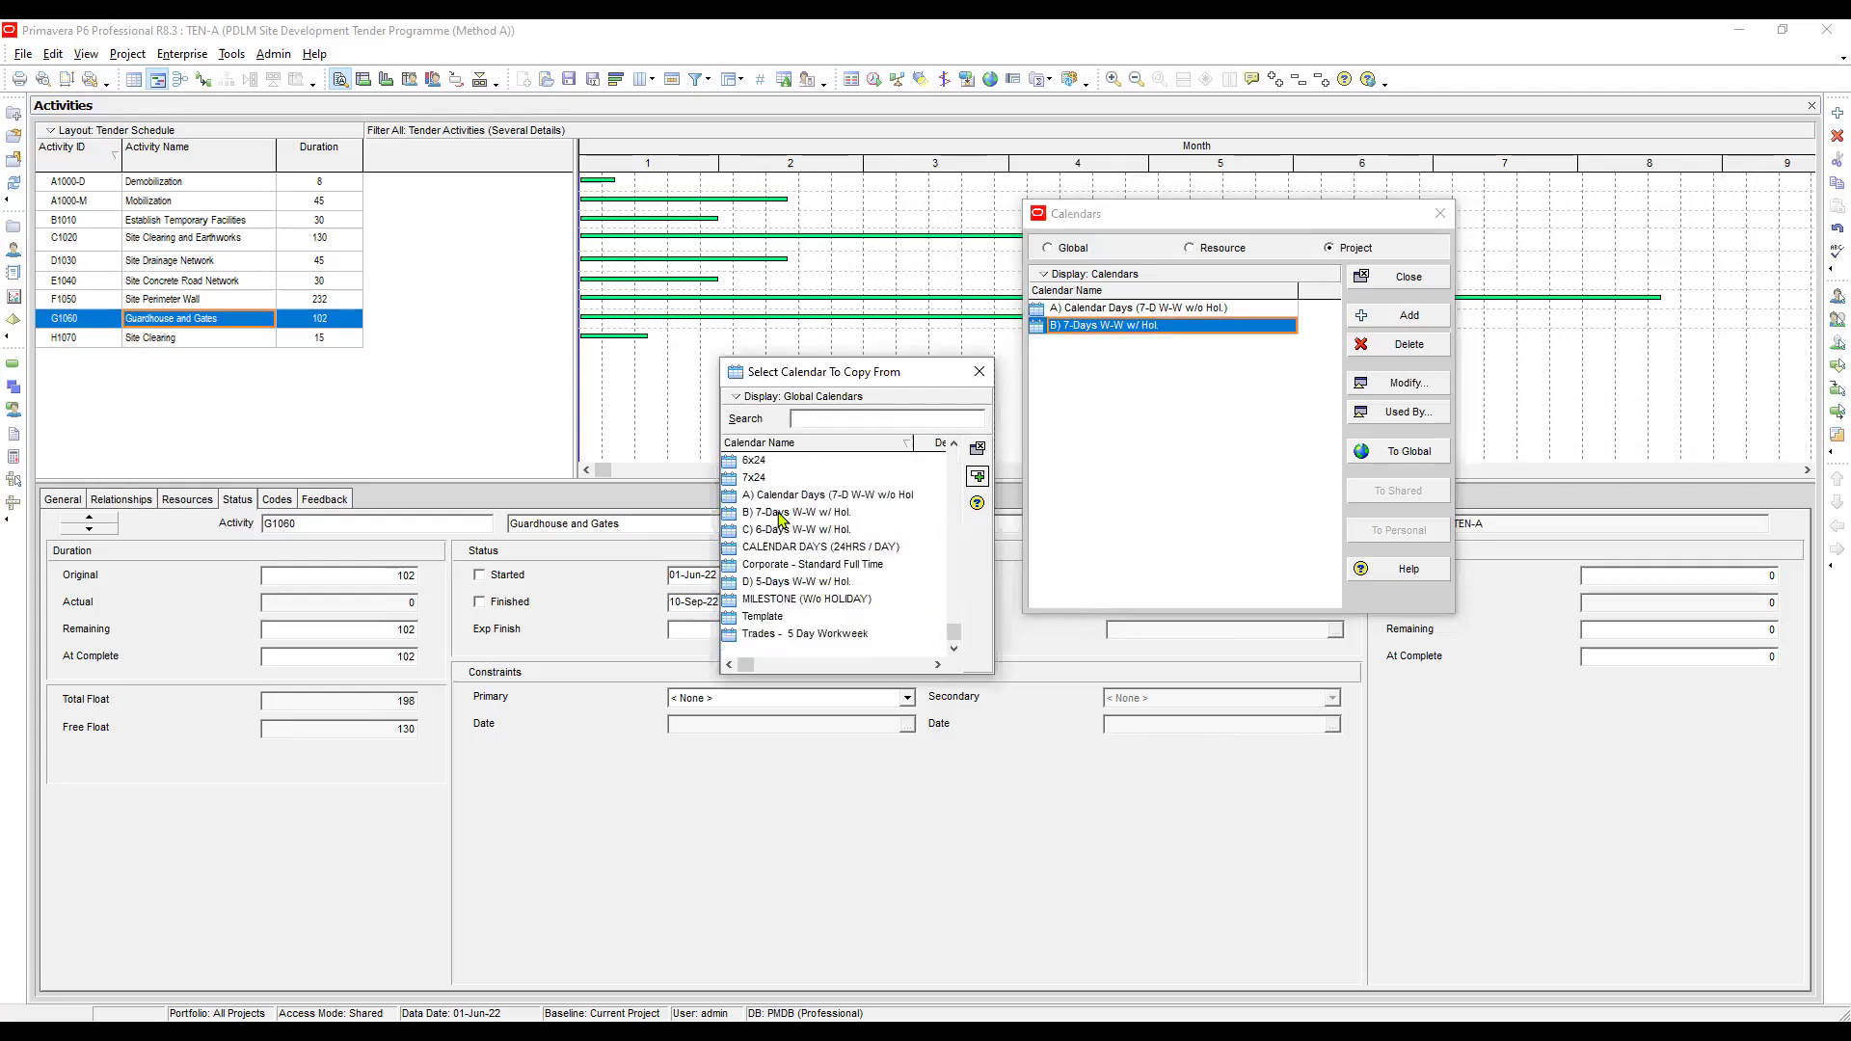
left_click(769, 618)
double_click(764, 616)
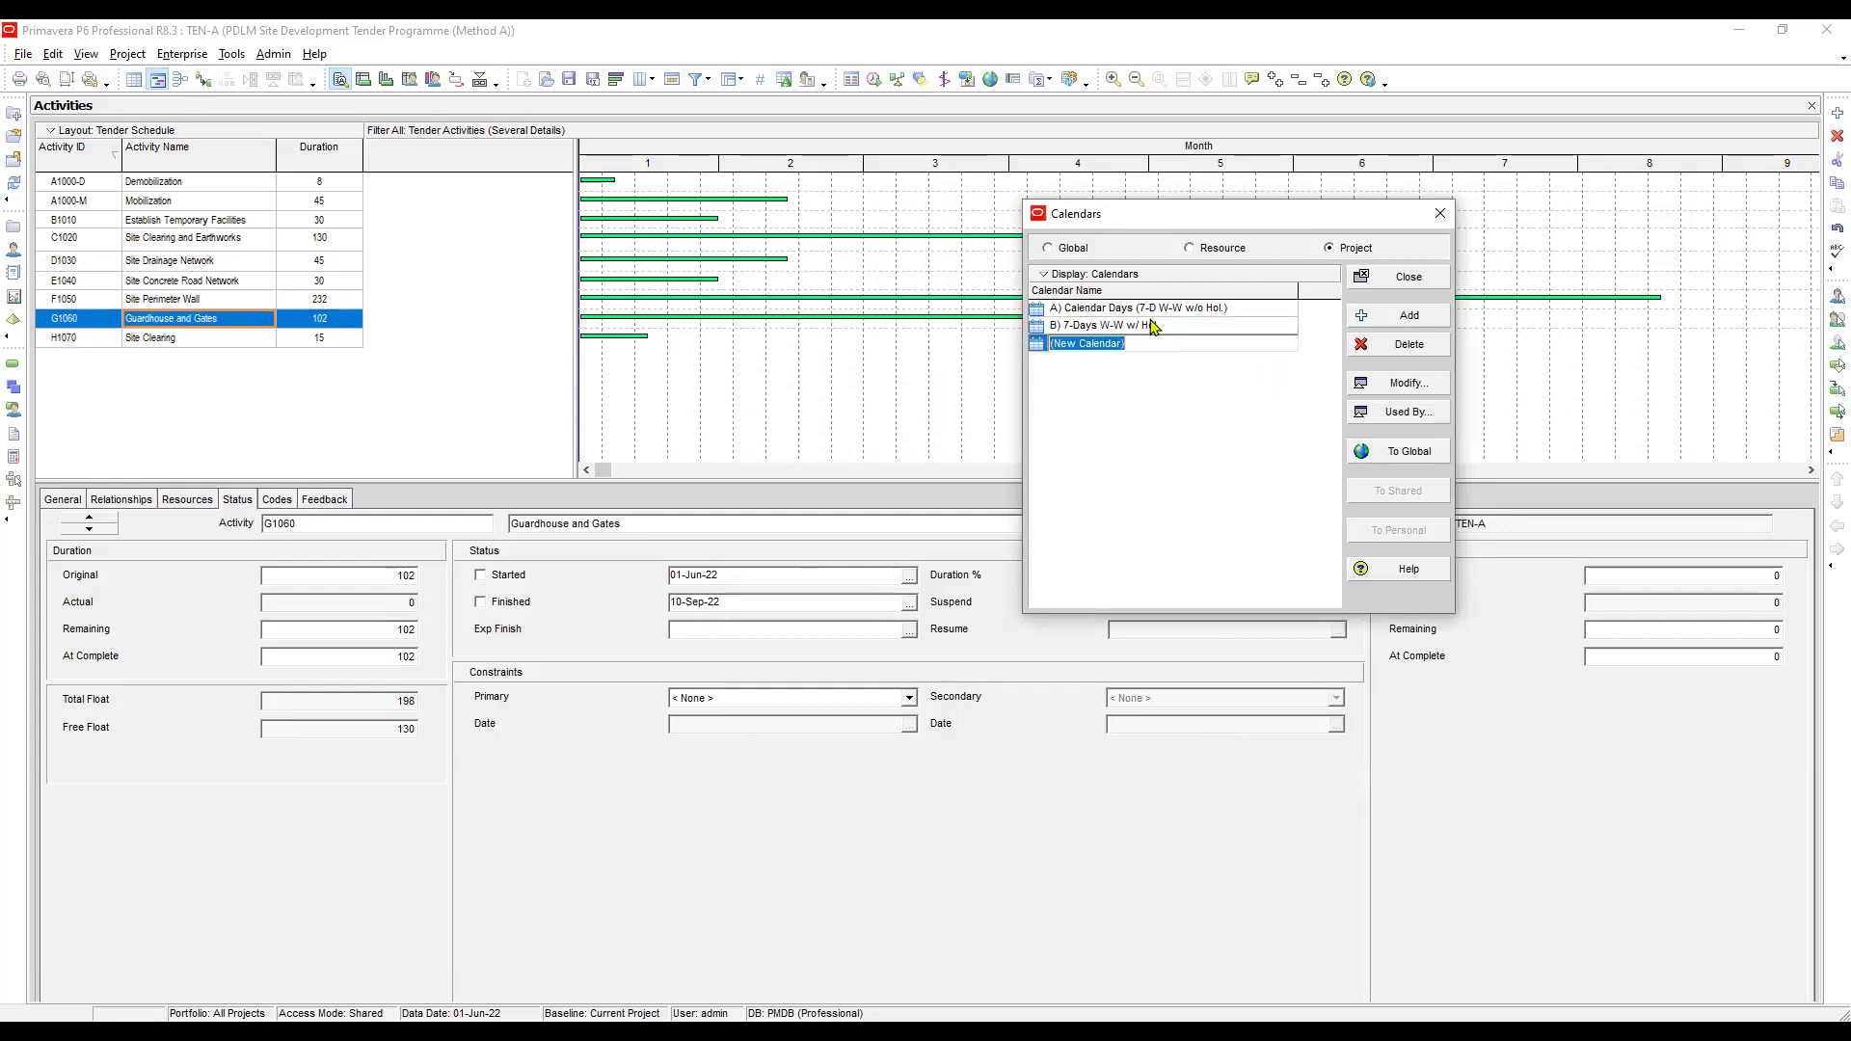
Name the new project calendar "C) 6-Days W-W w/ Hol." by copying the name of the matching global calendar
left_click(1050, 247)
left_click(1050, 248)
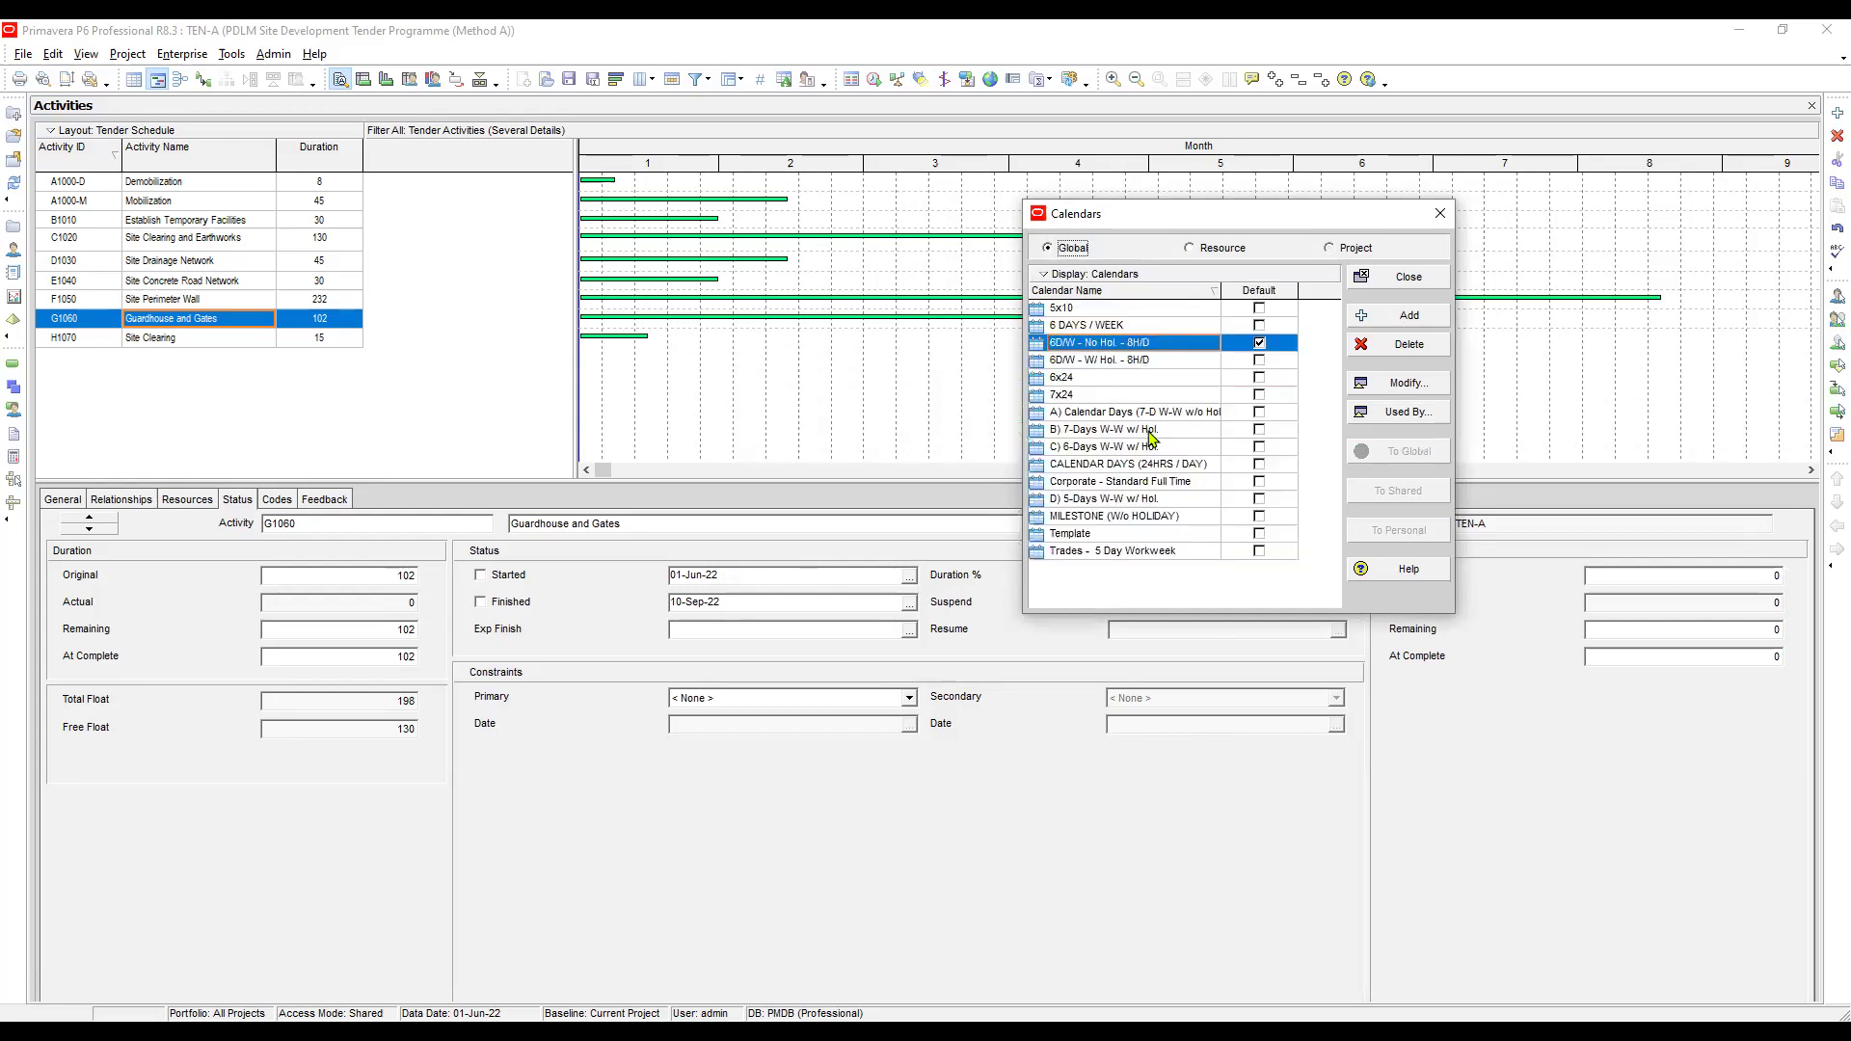
left_click(1153, 449)
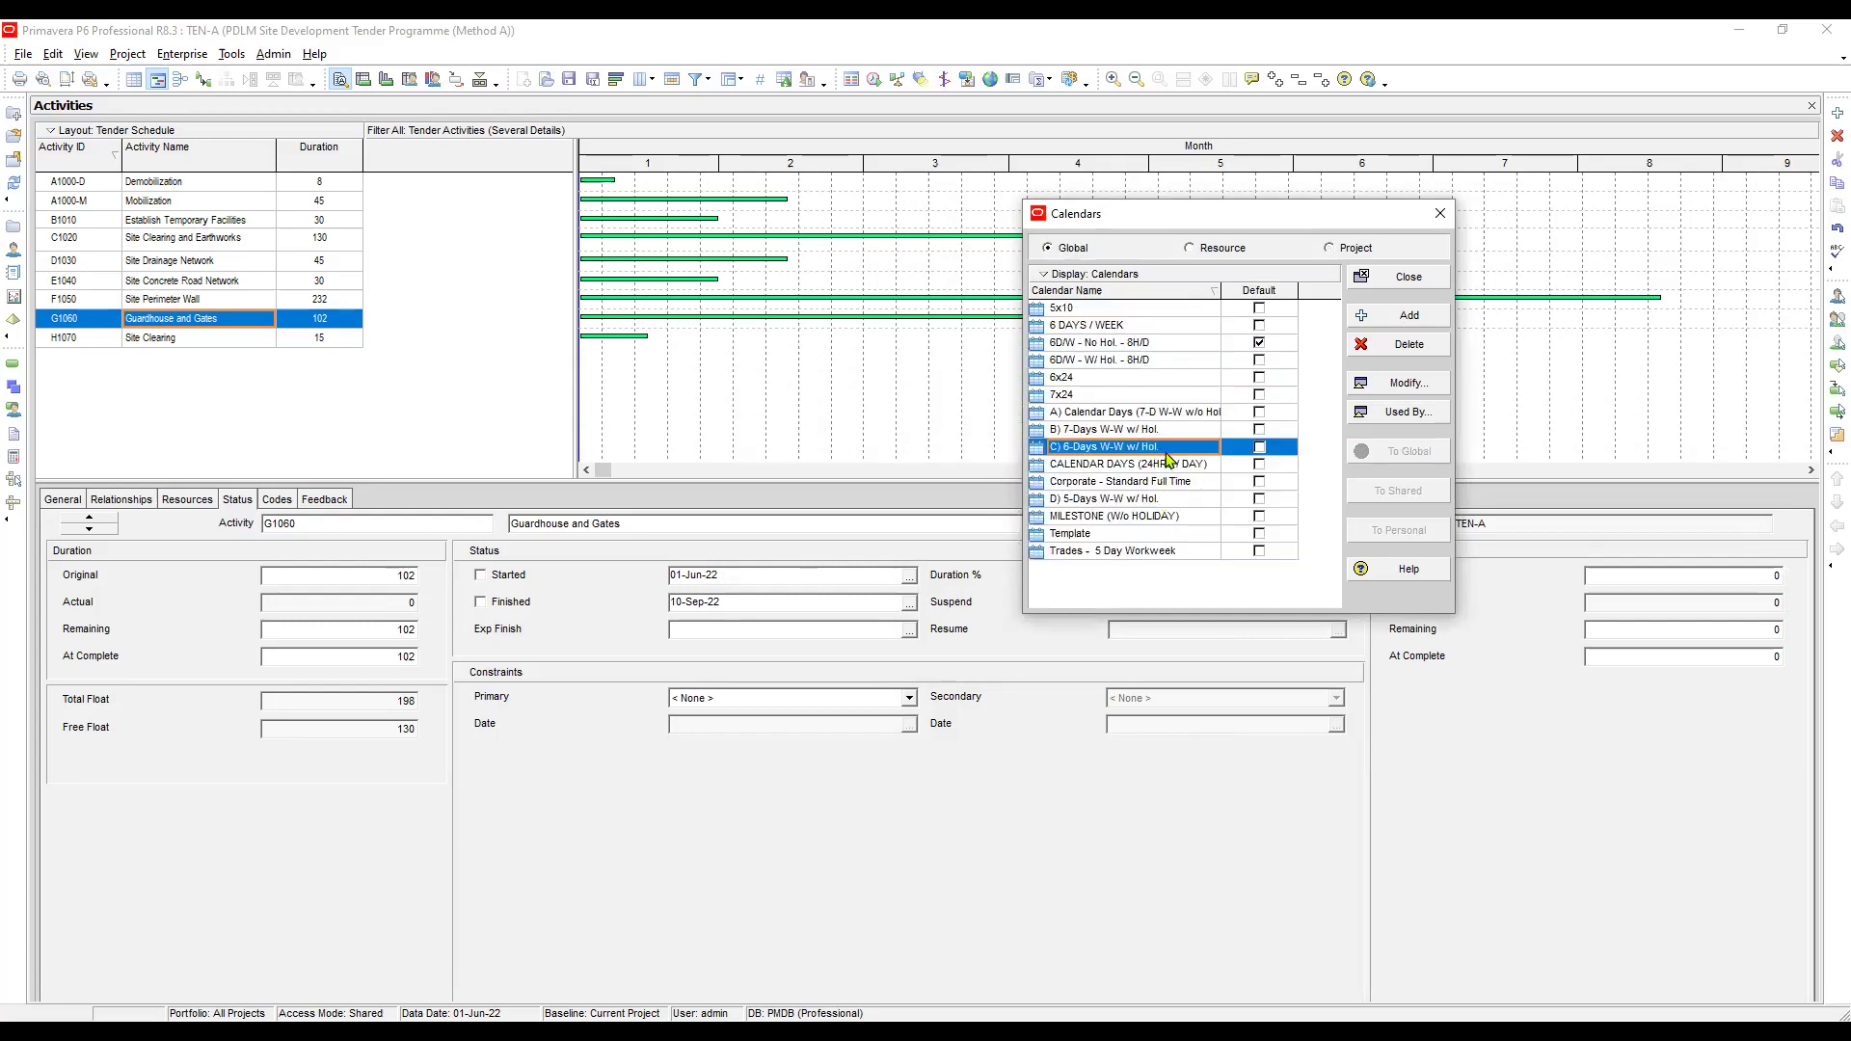
key("Up")
left_click(1178, 449)
key("ctrl+c")
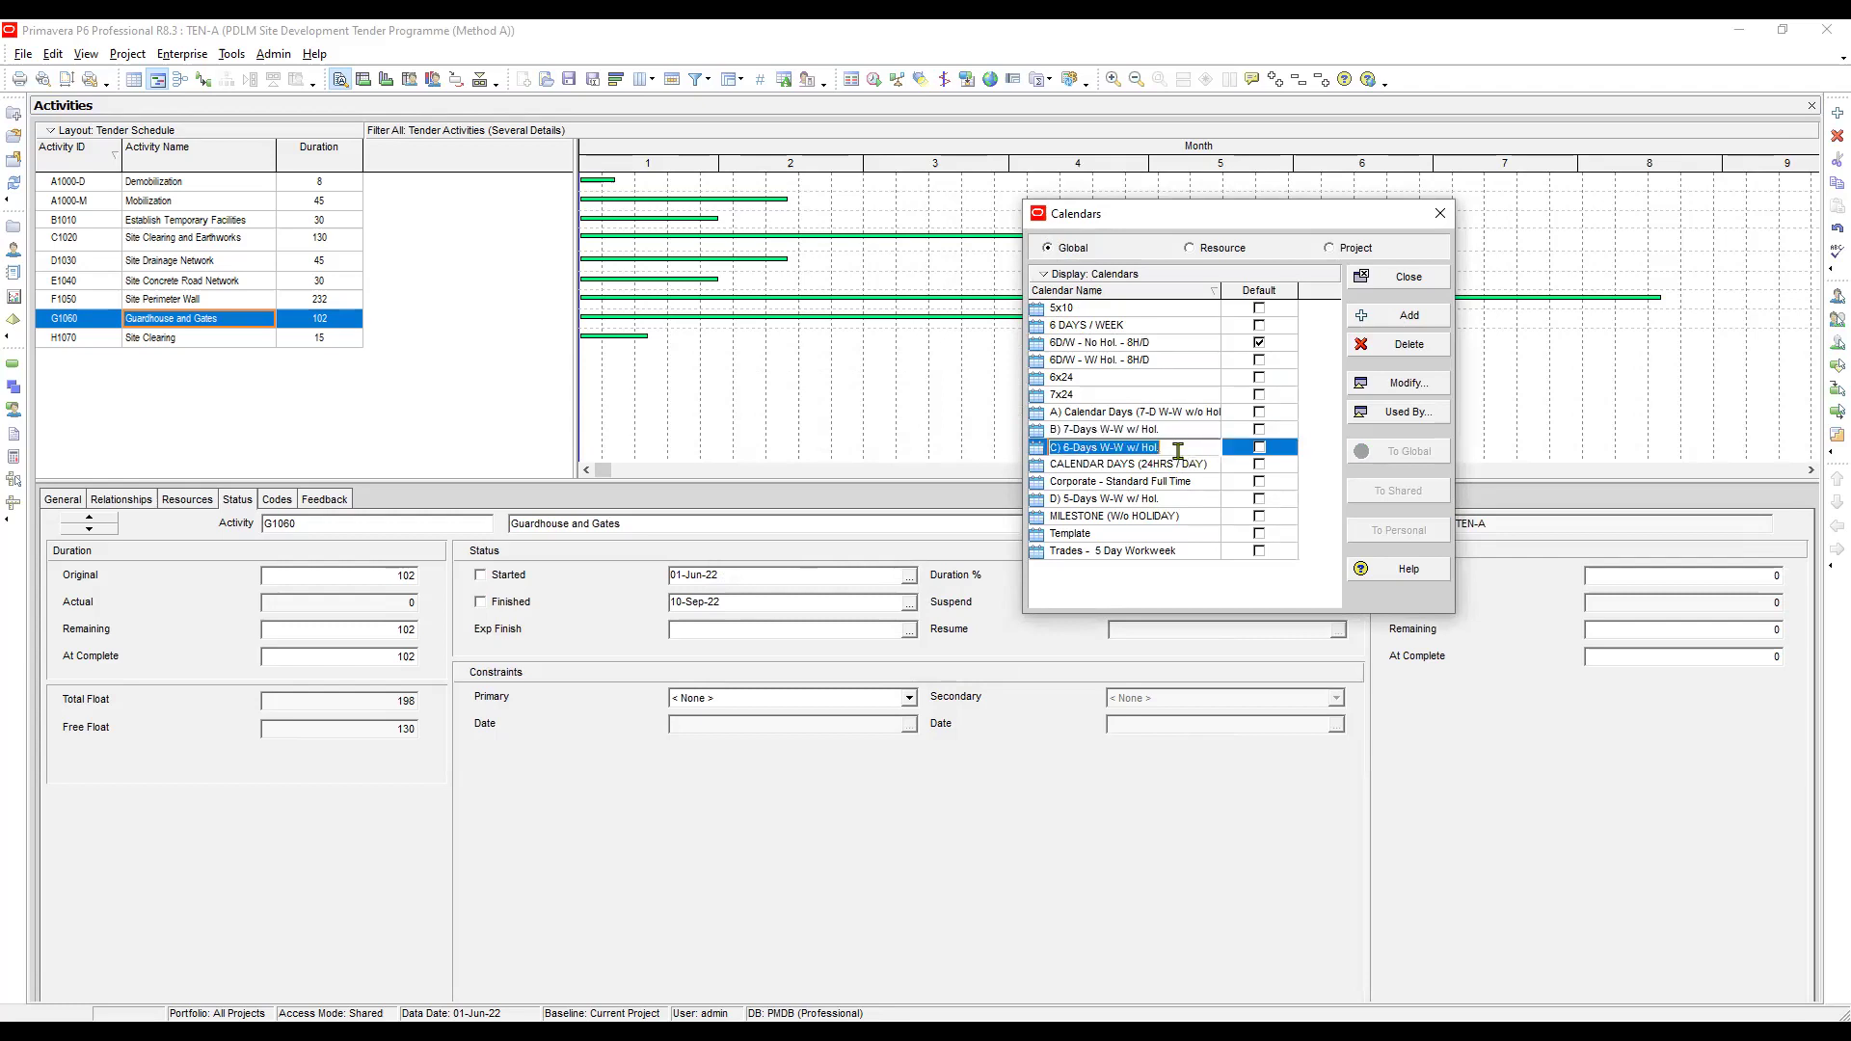
left_click(1329, 249)
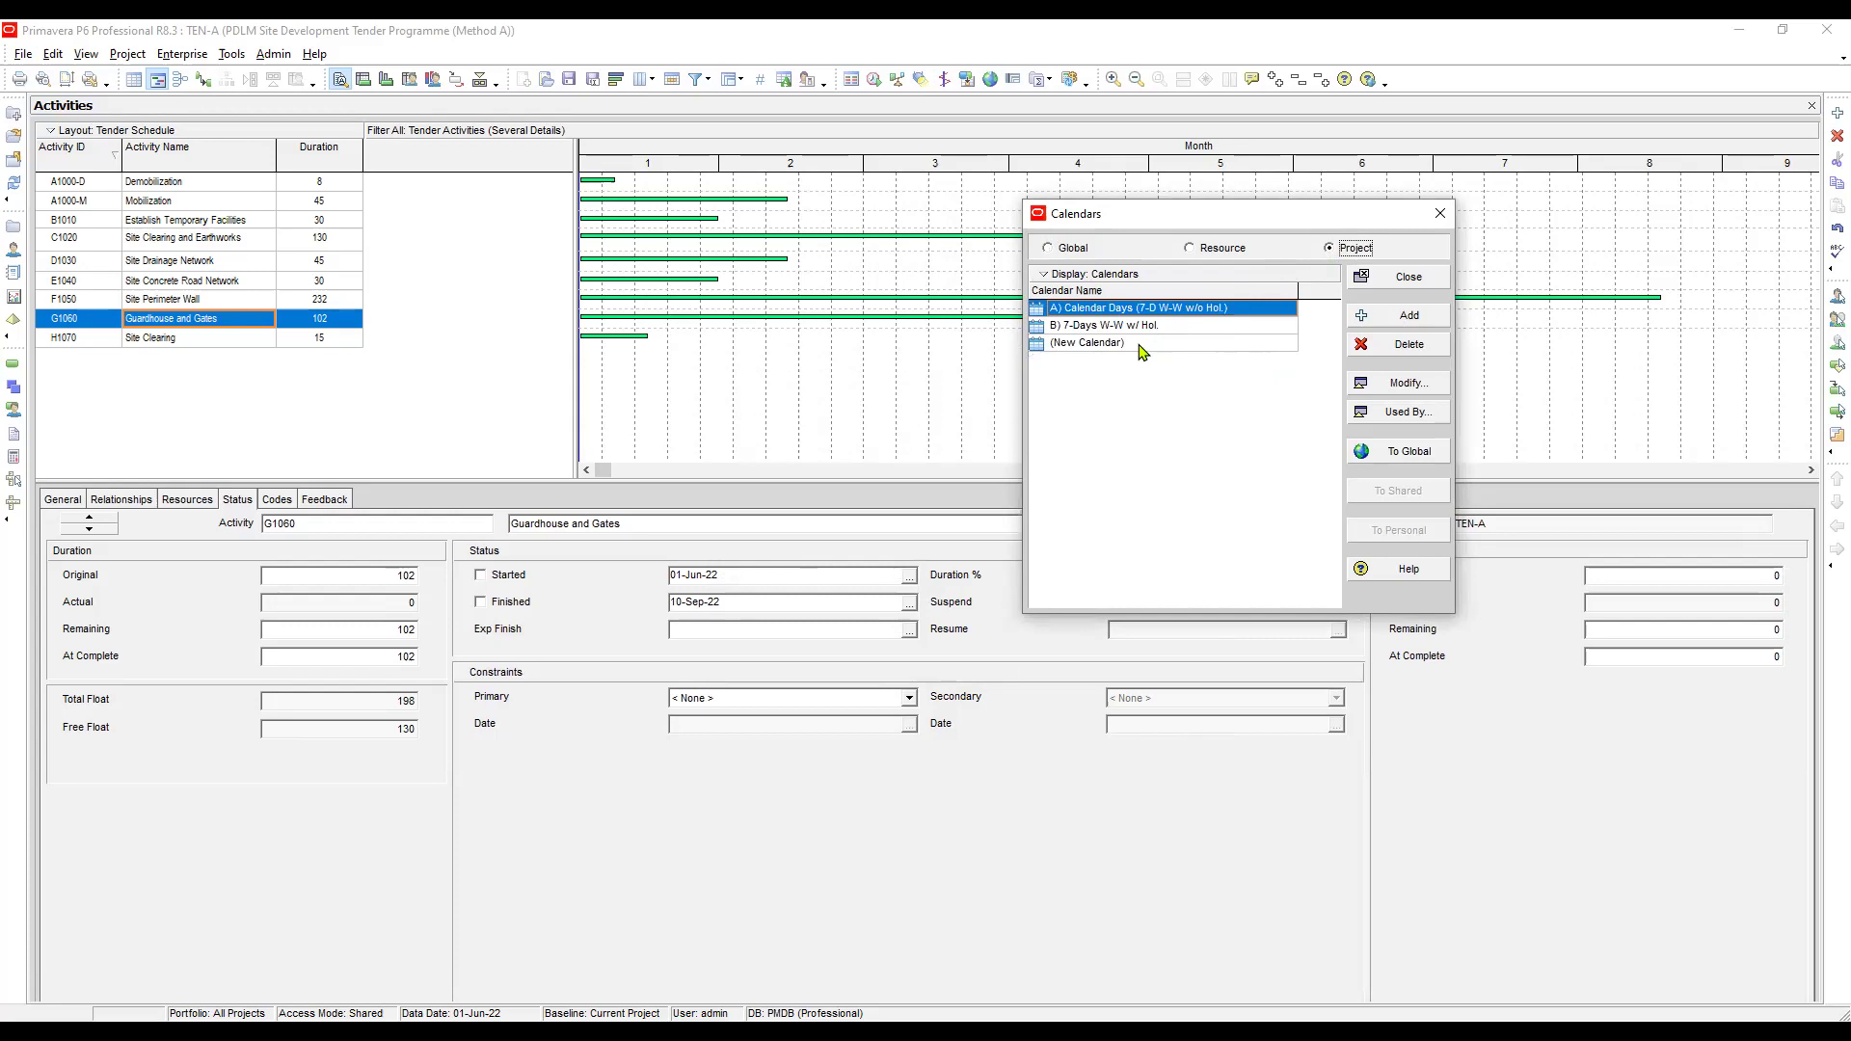
left_click(1140, 344)
left_click(1138, 344)
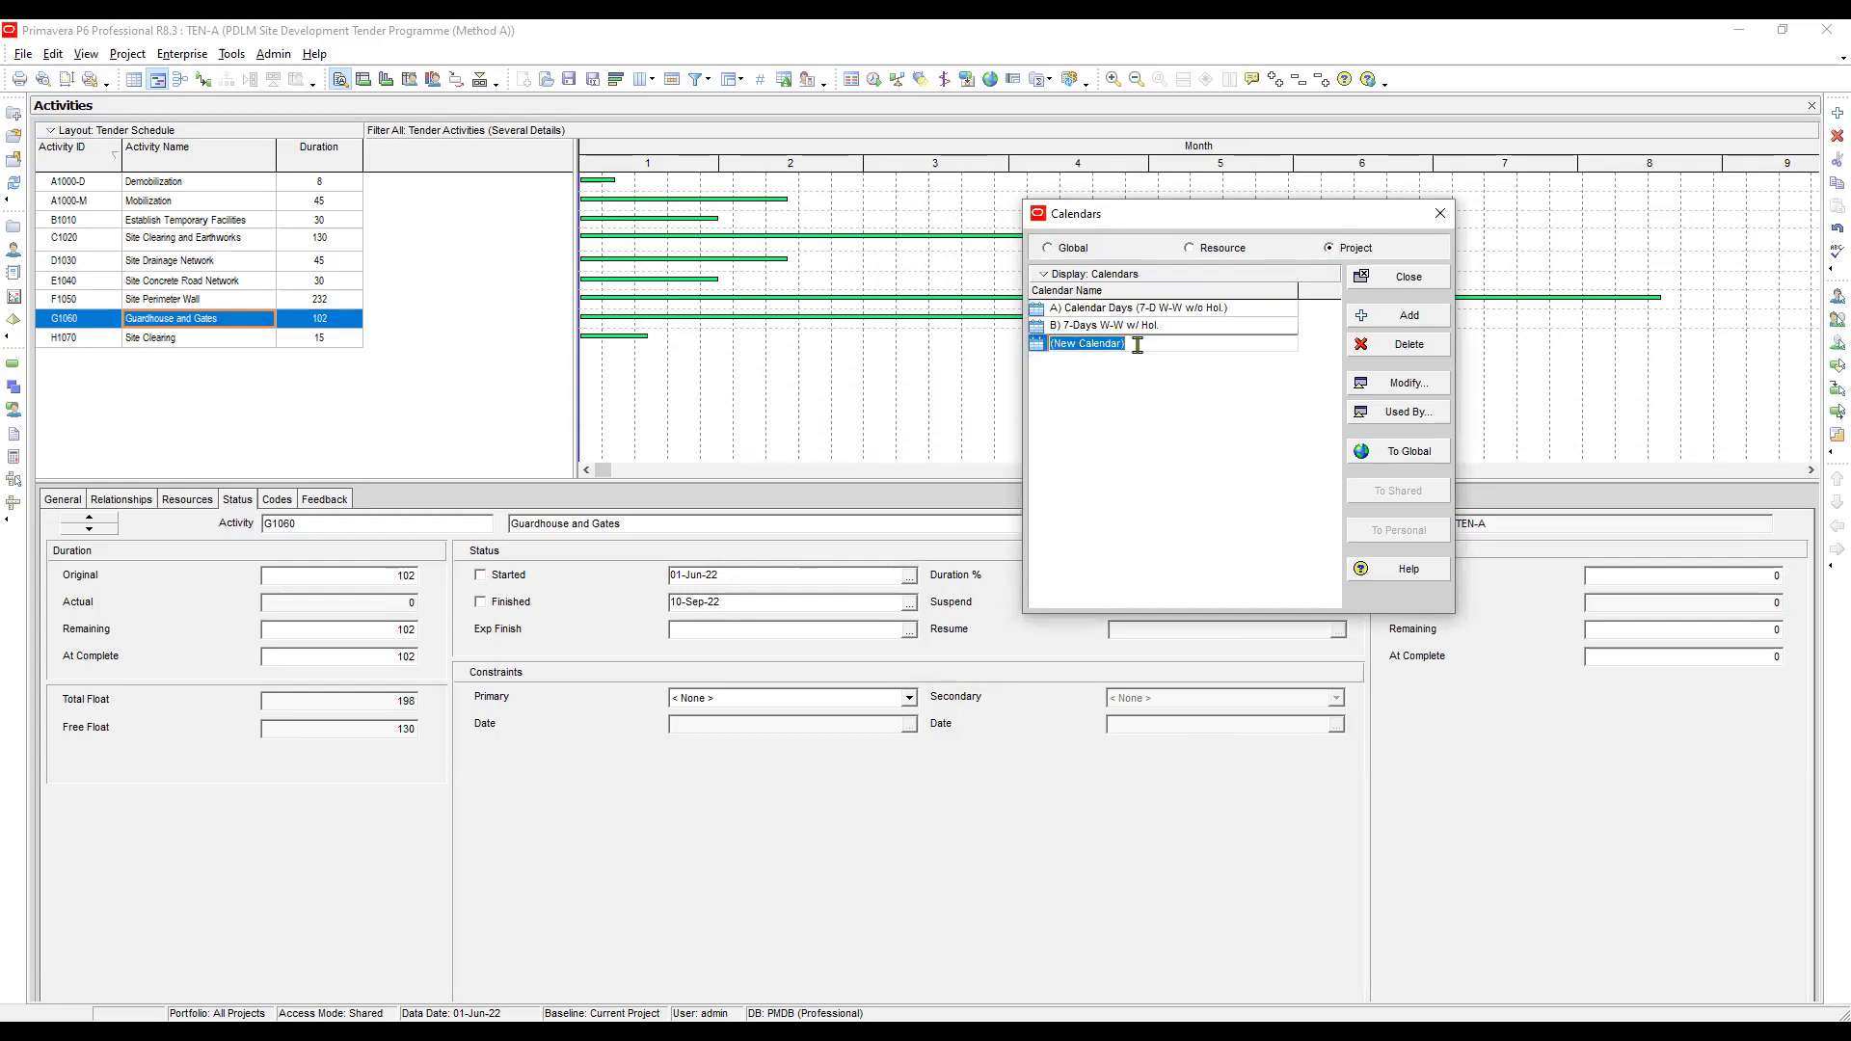
key("ctrl+v")
left_click(1168, 429)
Set the C) 6-Days W-W w/ Hol. project calendar's time periods to 48 hours/week, 192 hours/month and 2304 hours/year
left_click(1193, 347)
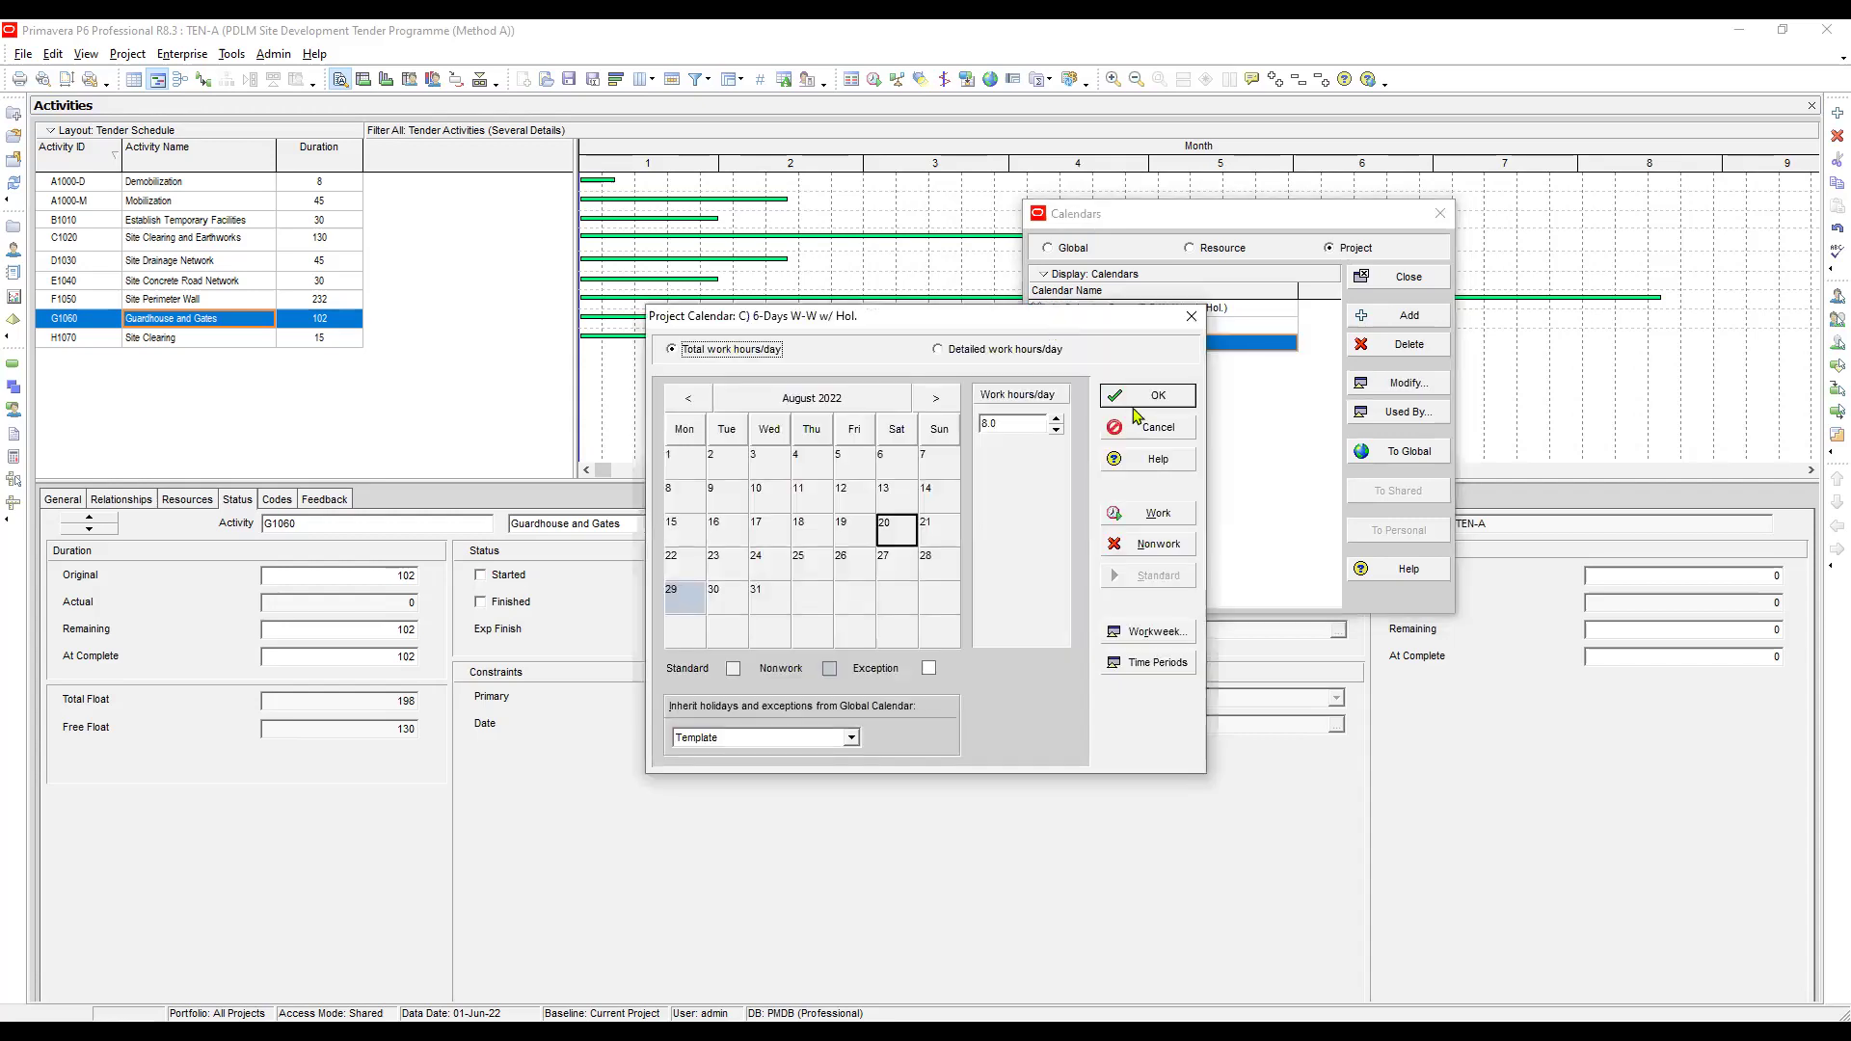
left_click_drag(1042, 314, 1124, 405)
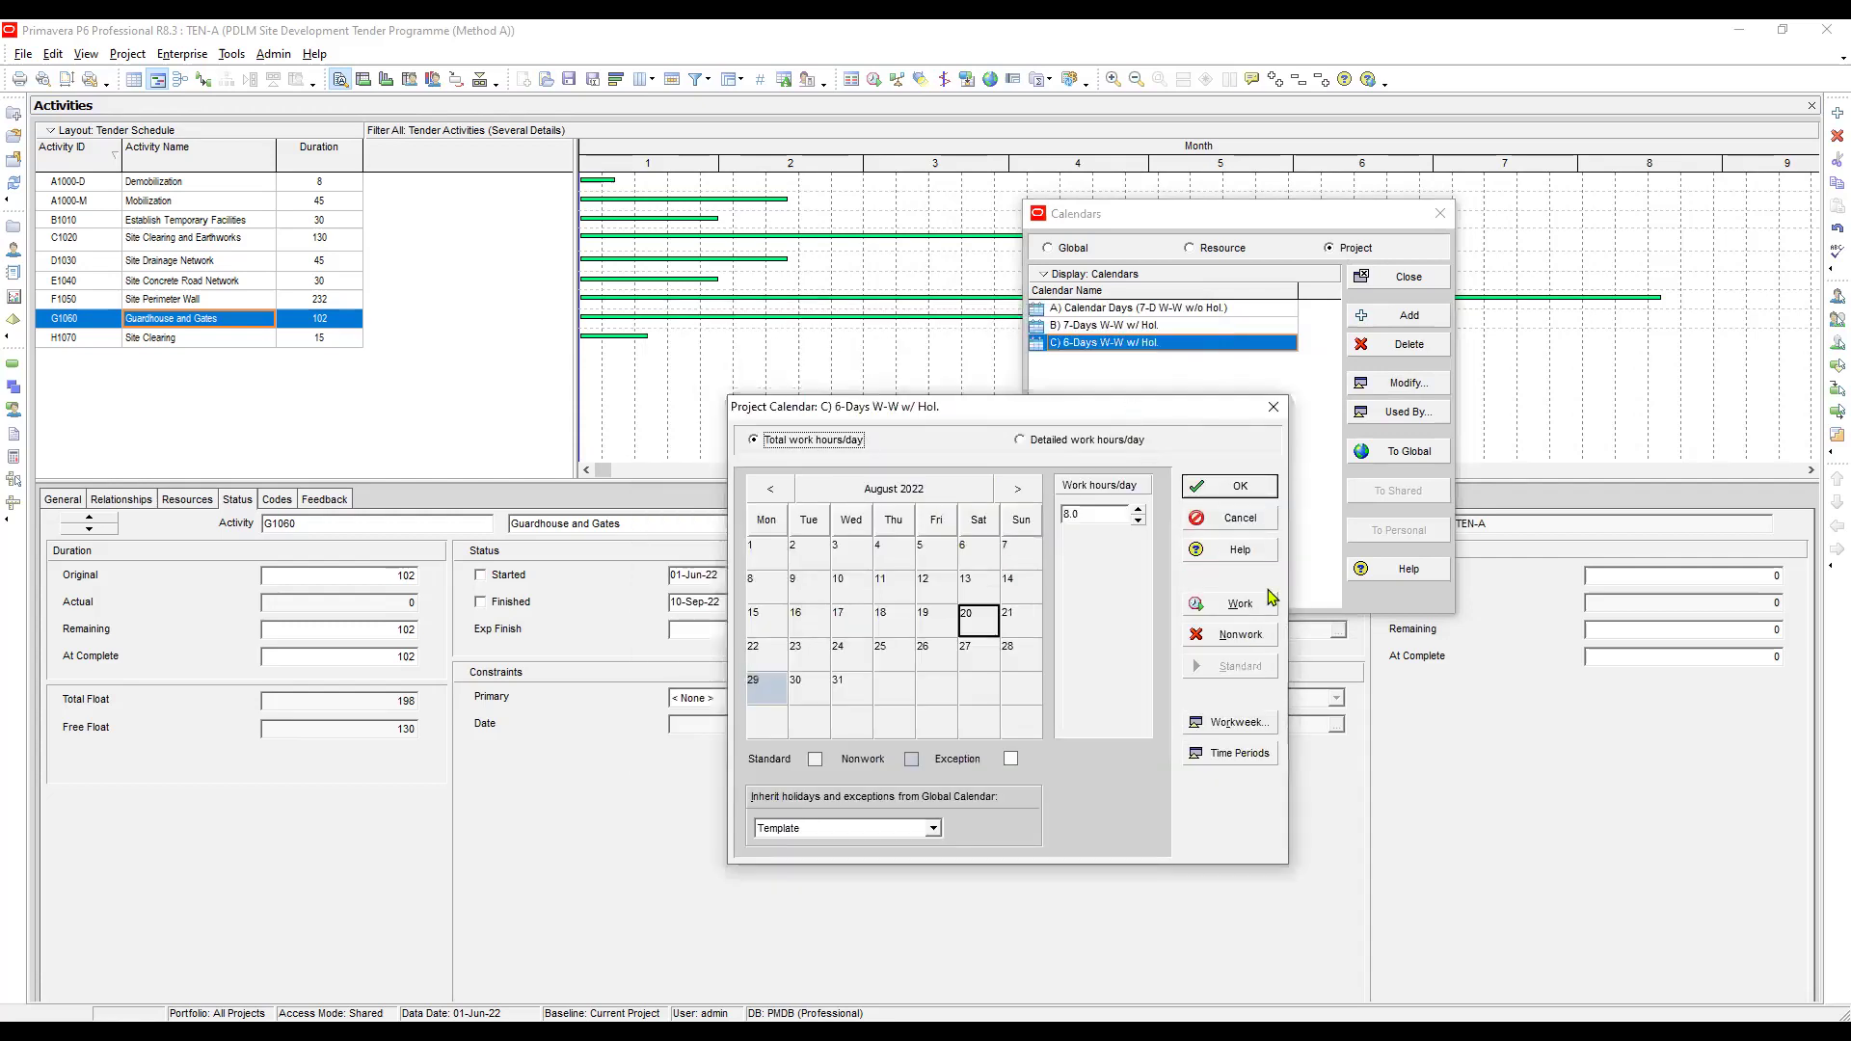
left_click(1237, 757)
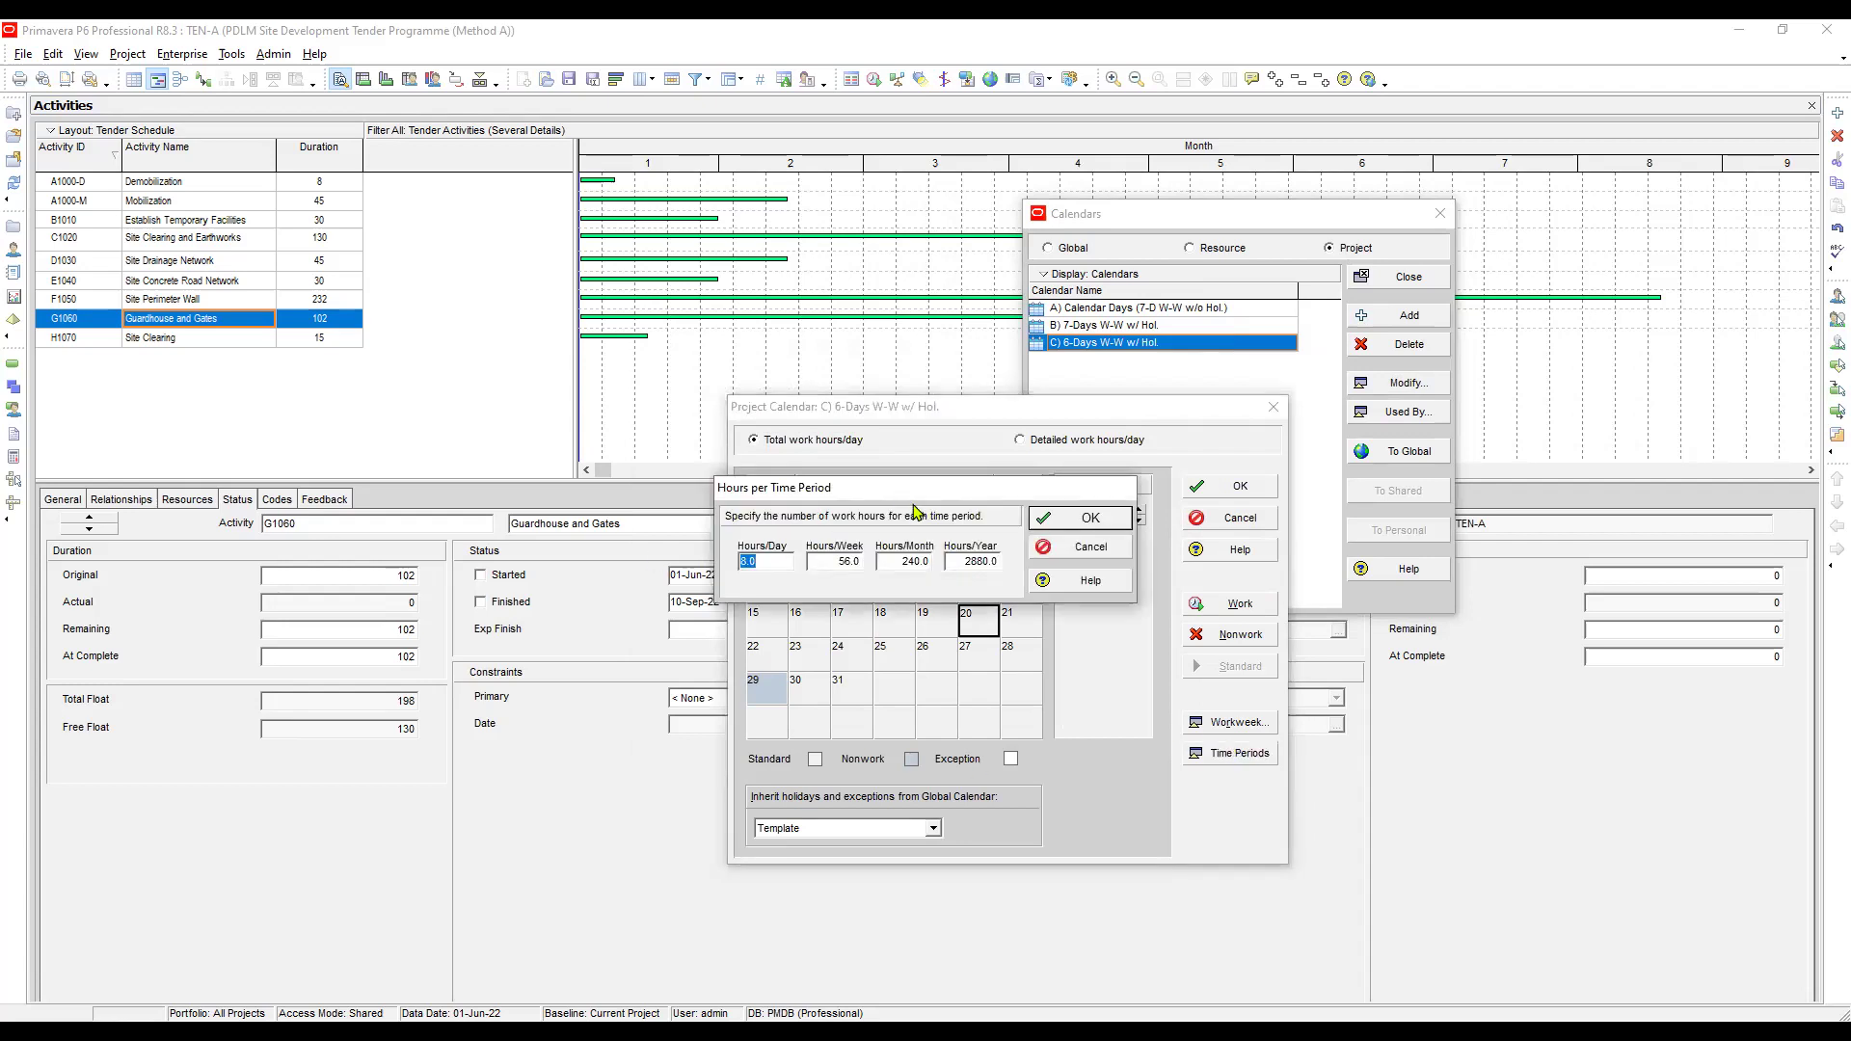
left_click(774, 560)
left_click(832, 560)
left_click_drag(845, 560, 794, 559)
type("48")
left_click(916, 559)
left_click_drag(915, 559, 862, 560)
type("192")
left_click_drag(959, 562, 914, 561)
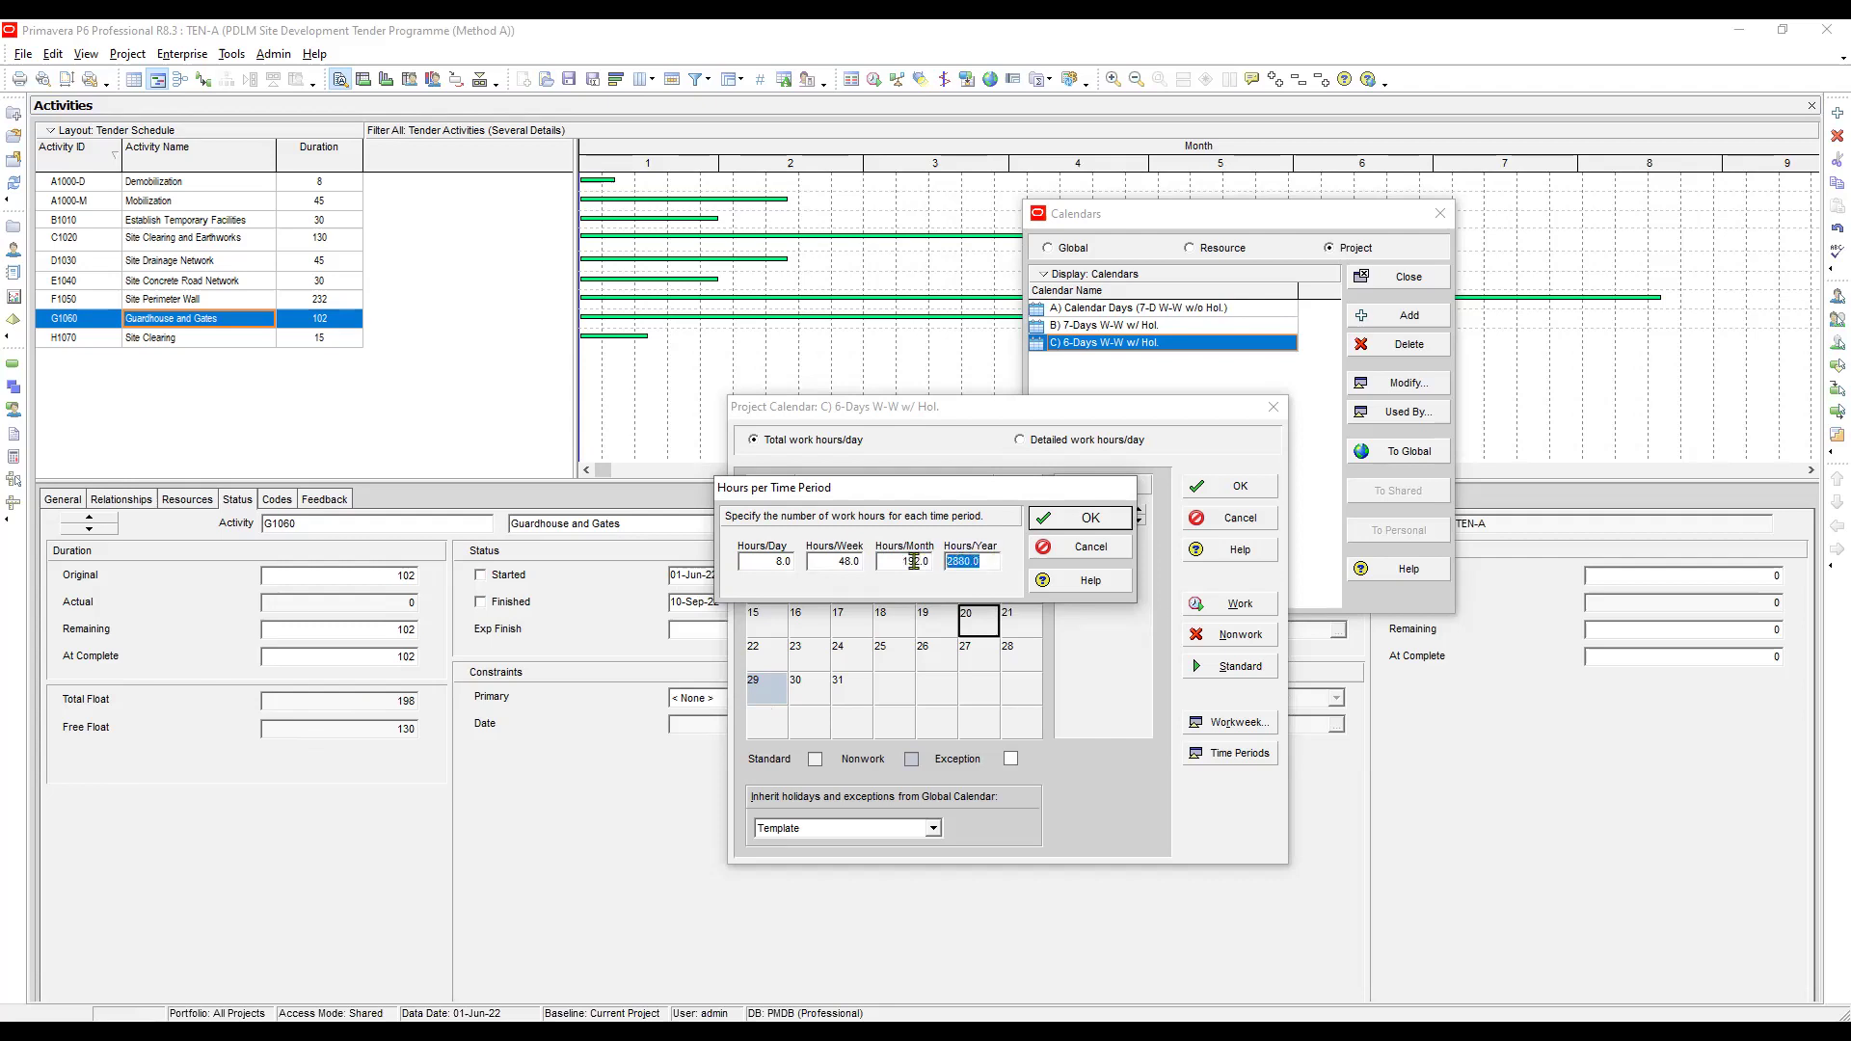
type("2304")
left_click(1091, 520)
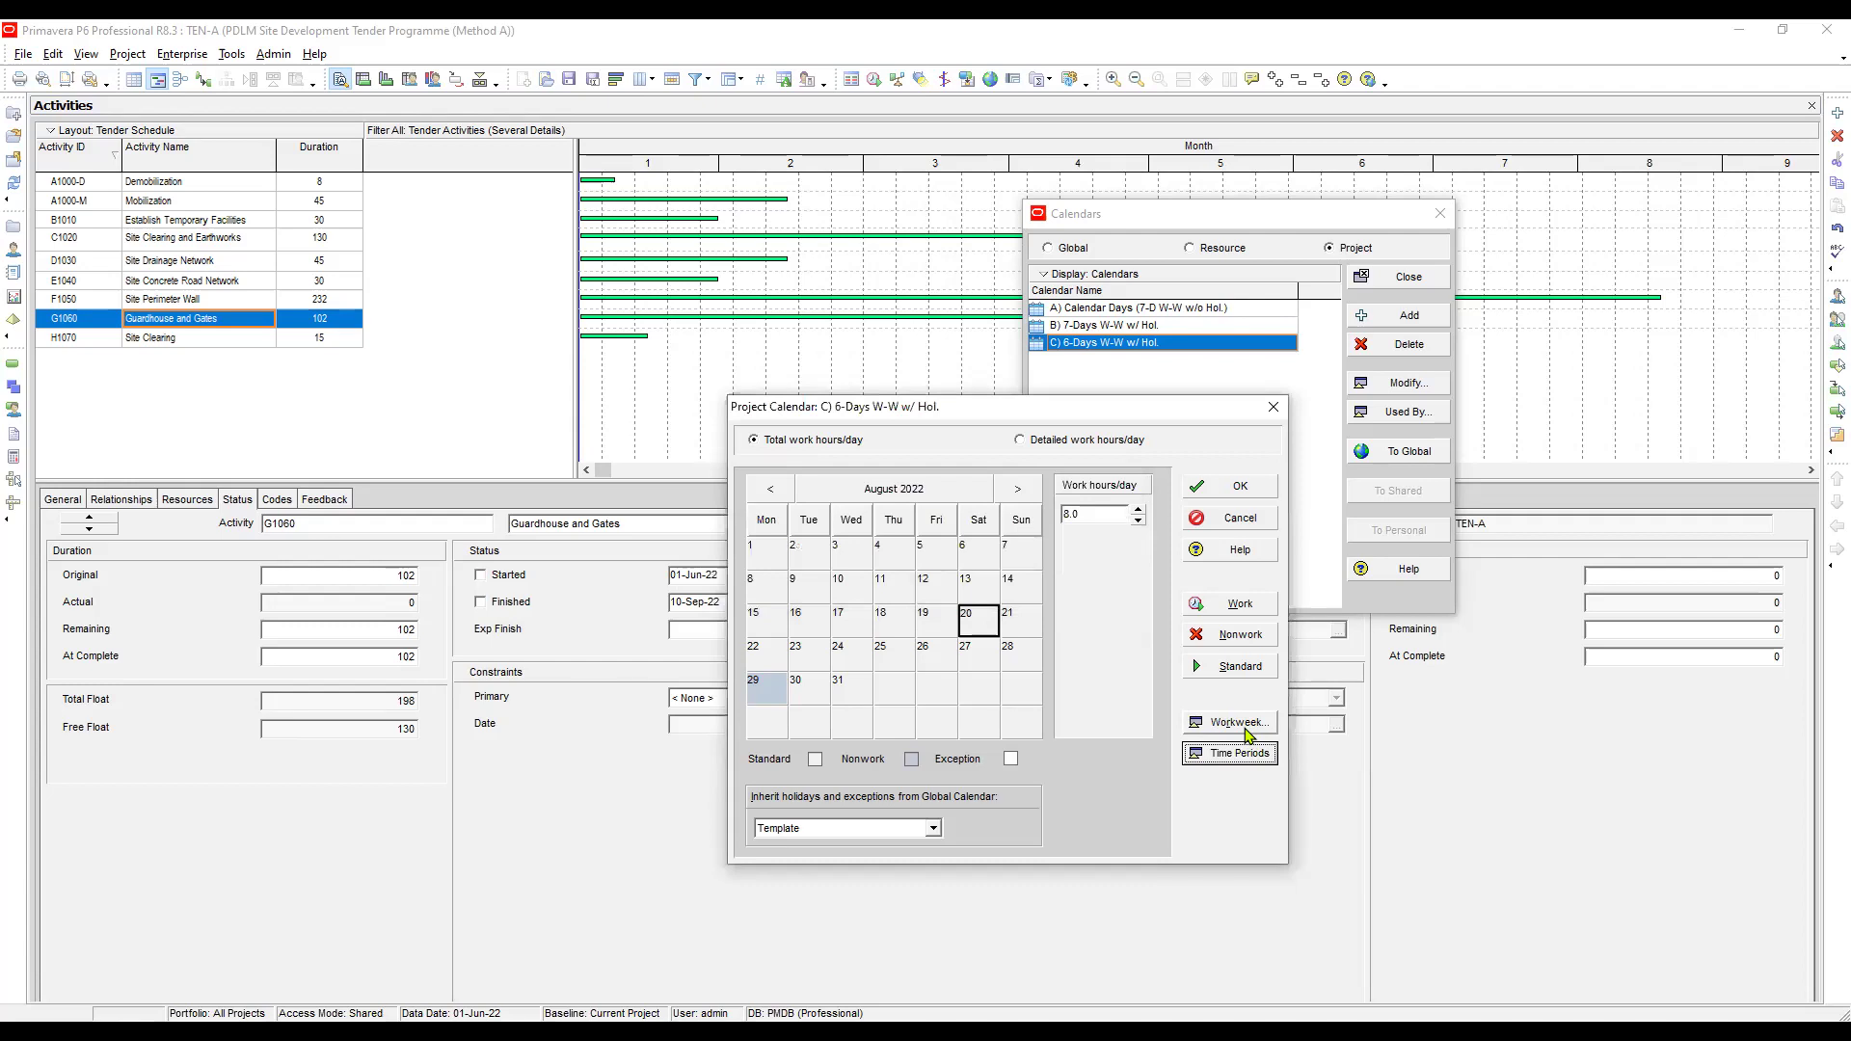
Set Sunday's standard work hours to 0 in the C) 6-Days calendar, check the months through November 2022 and save it
left_click(1241, 725)
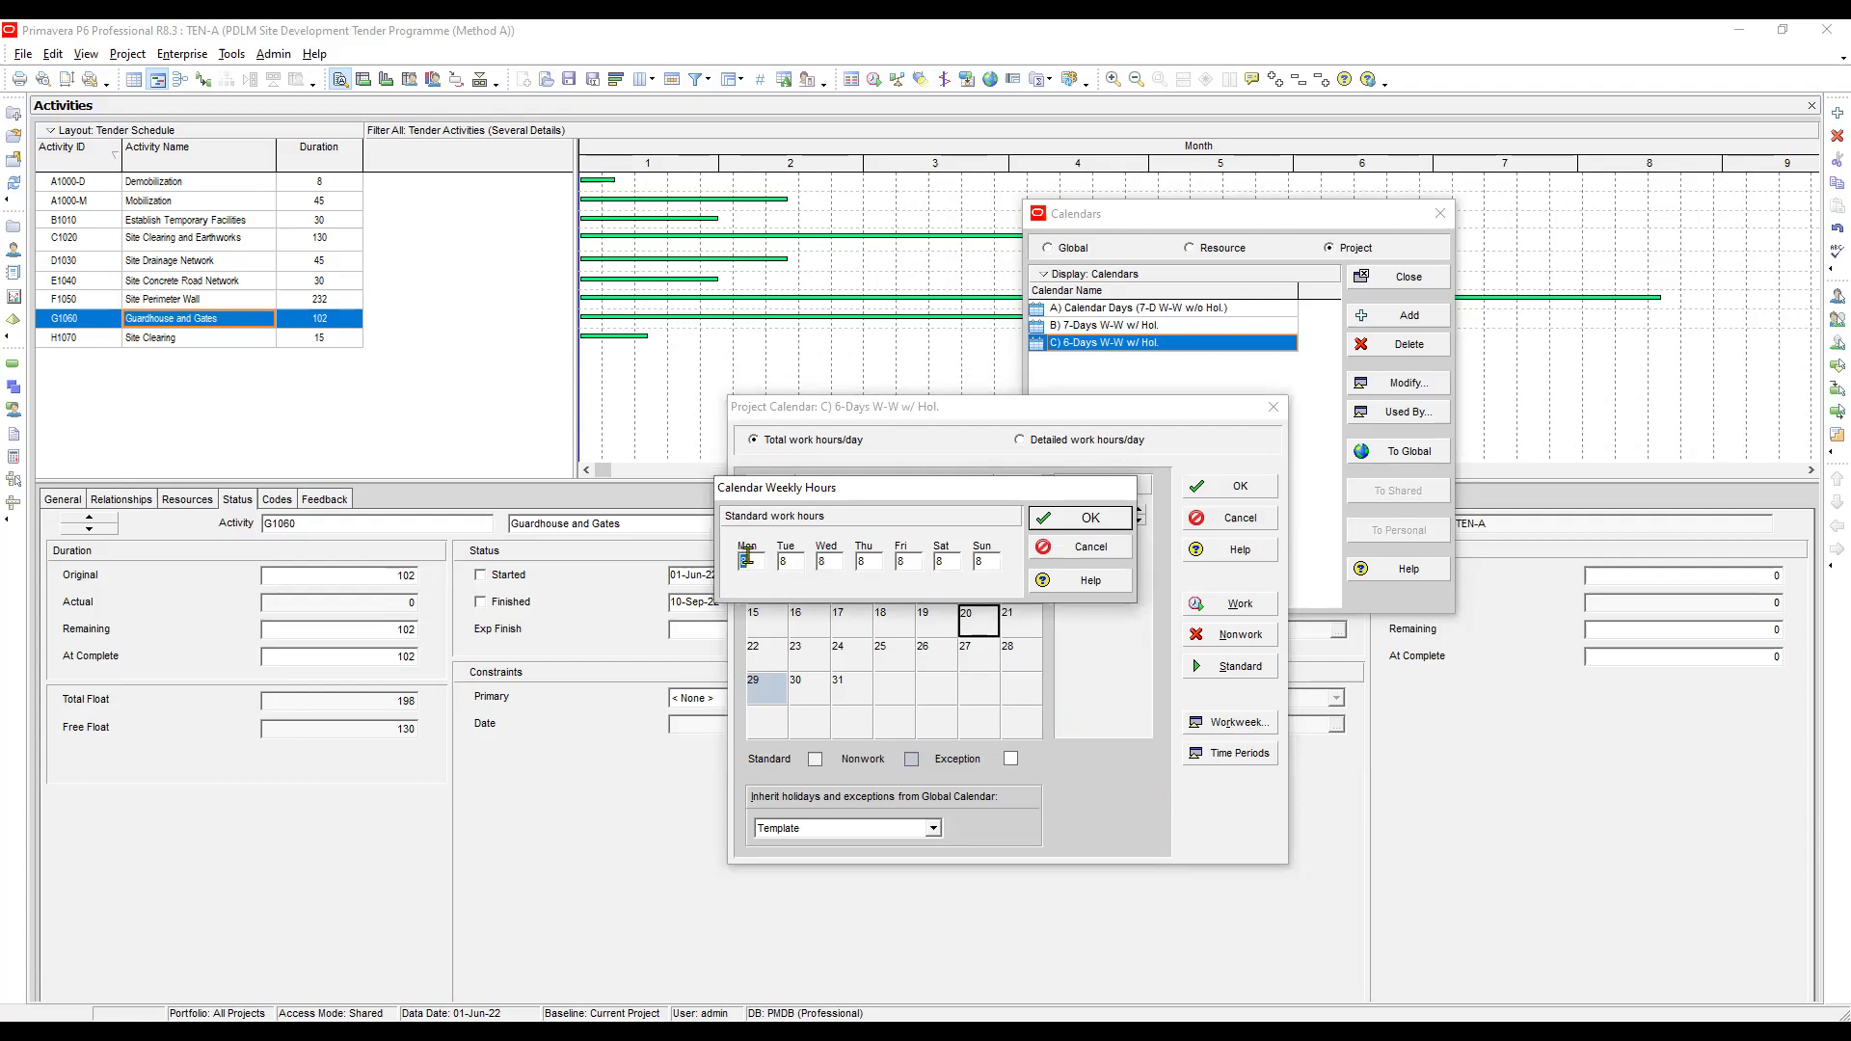
double_click(981, 560)
type("0")
left_click(1095, 530)
left_click(1092, 521)
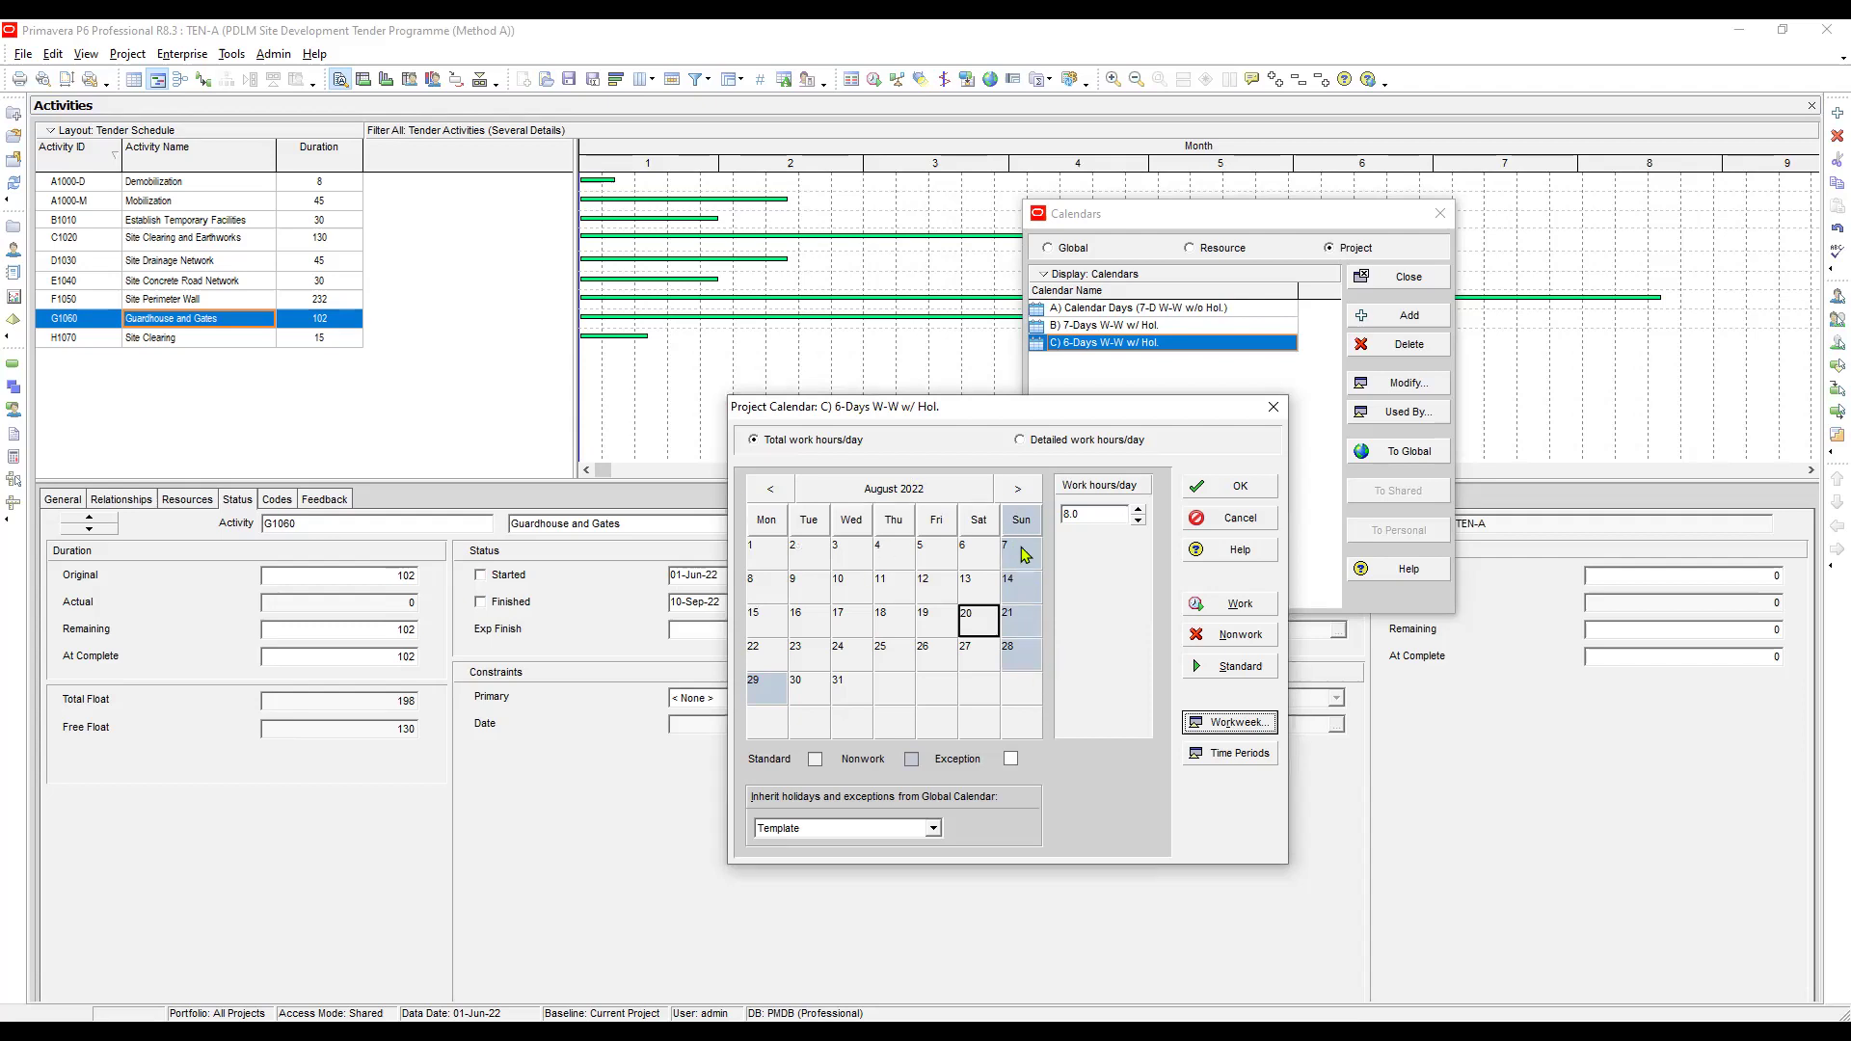
left_click(1020, 491)
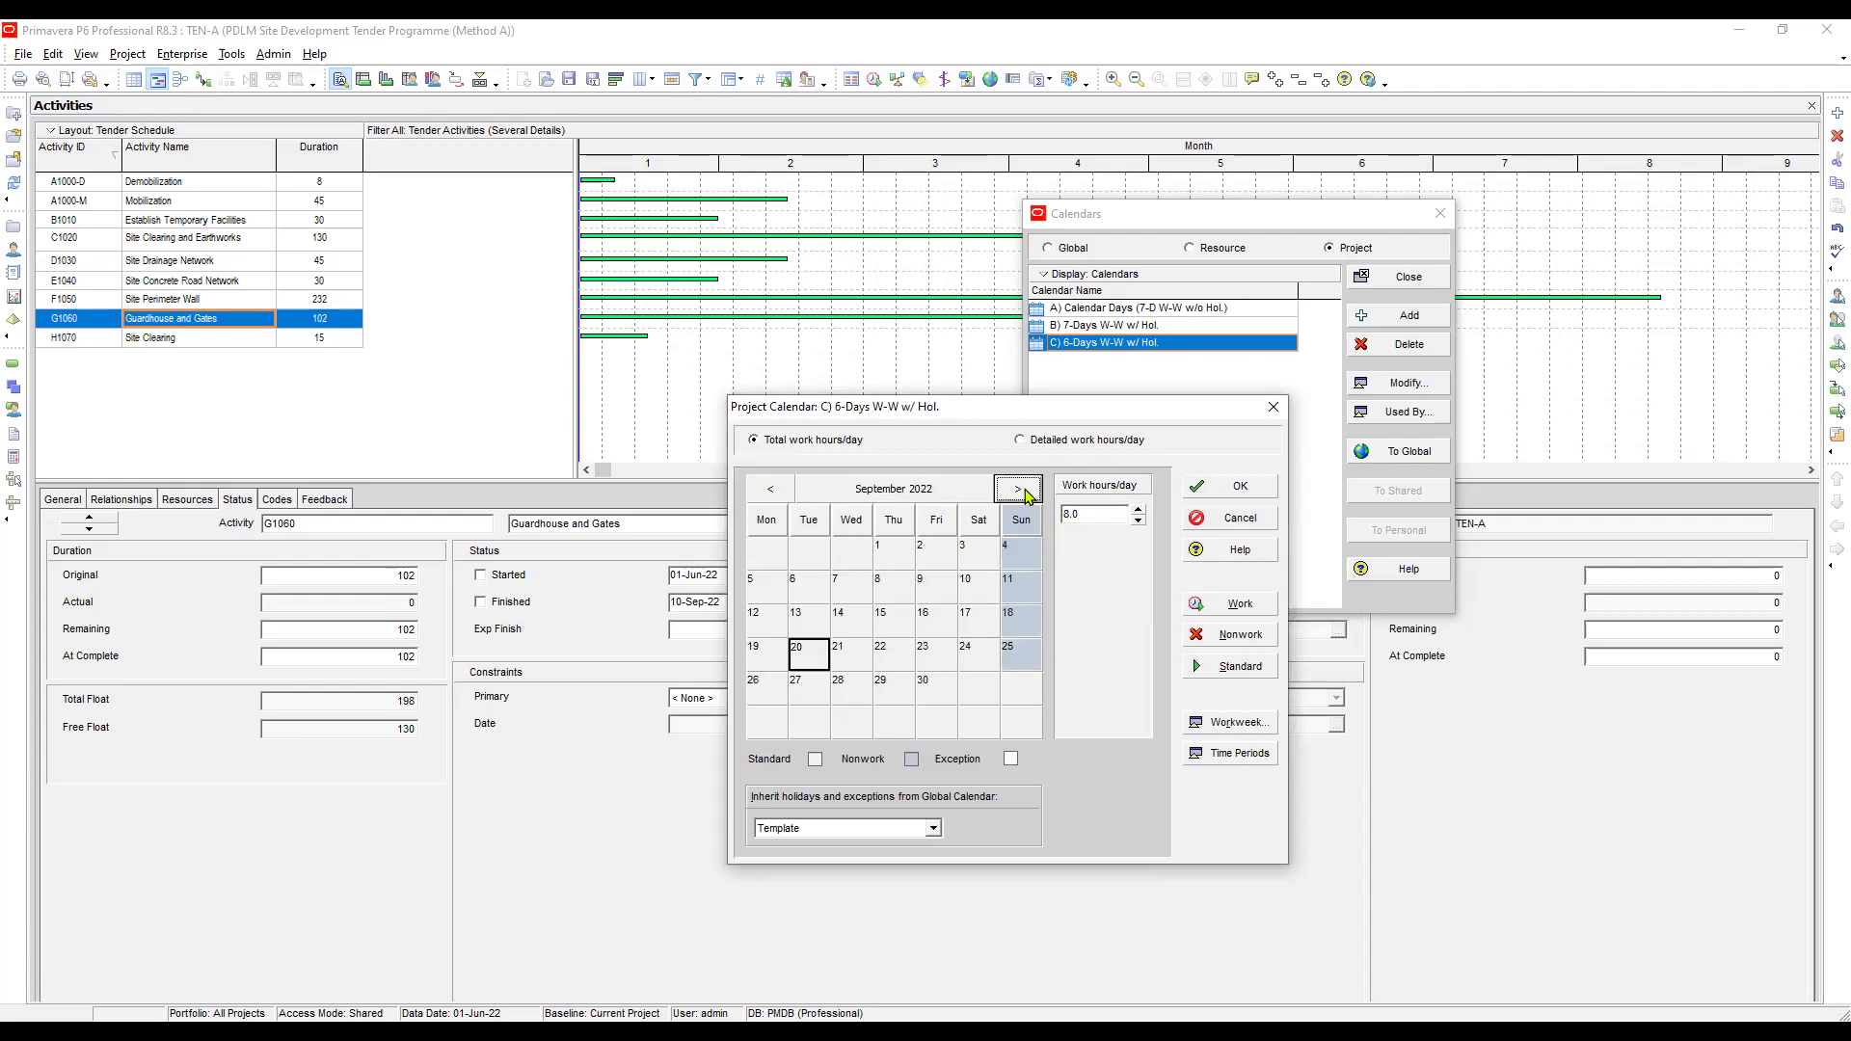
left_click(1020, 491)
left_click(1020, 491)
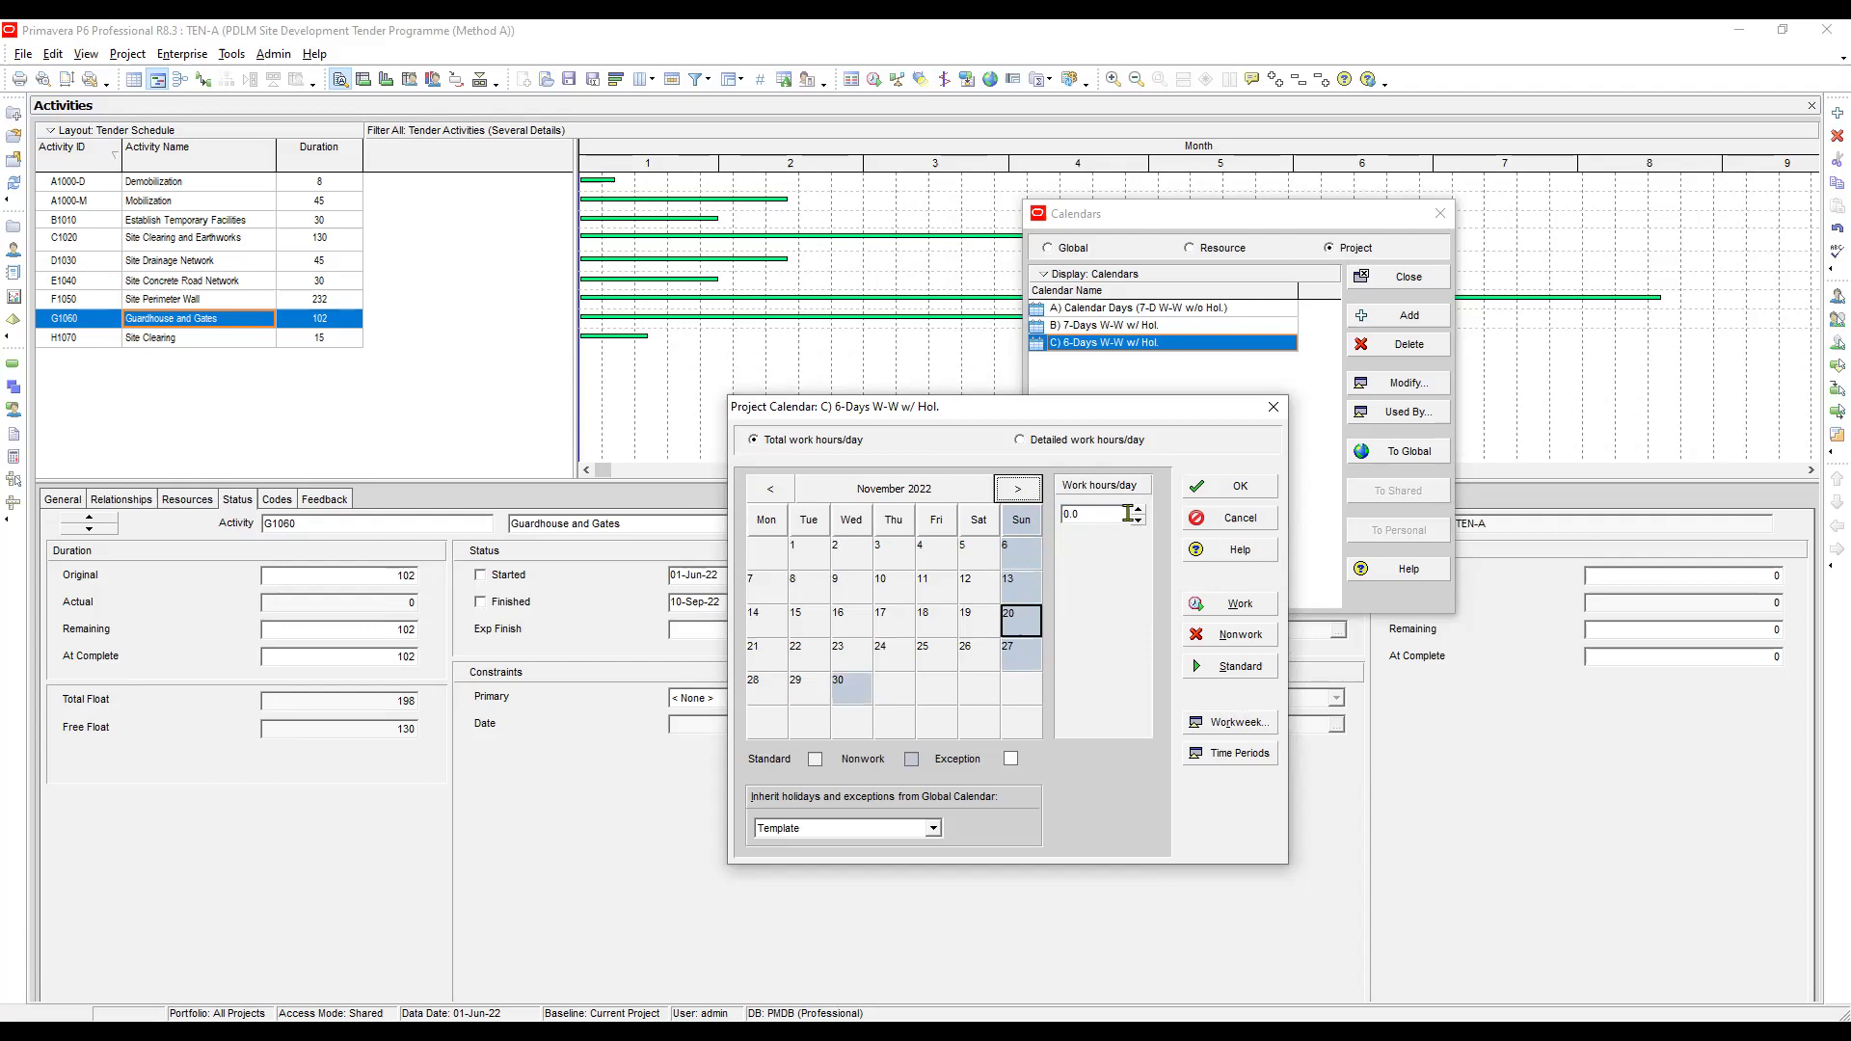
left_click(1235, 495)
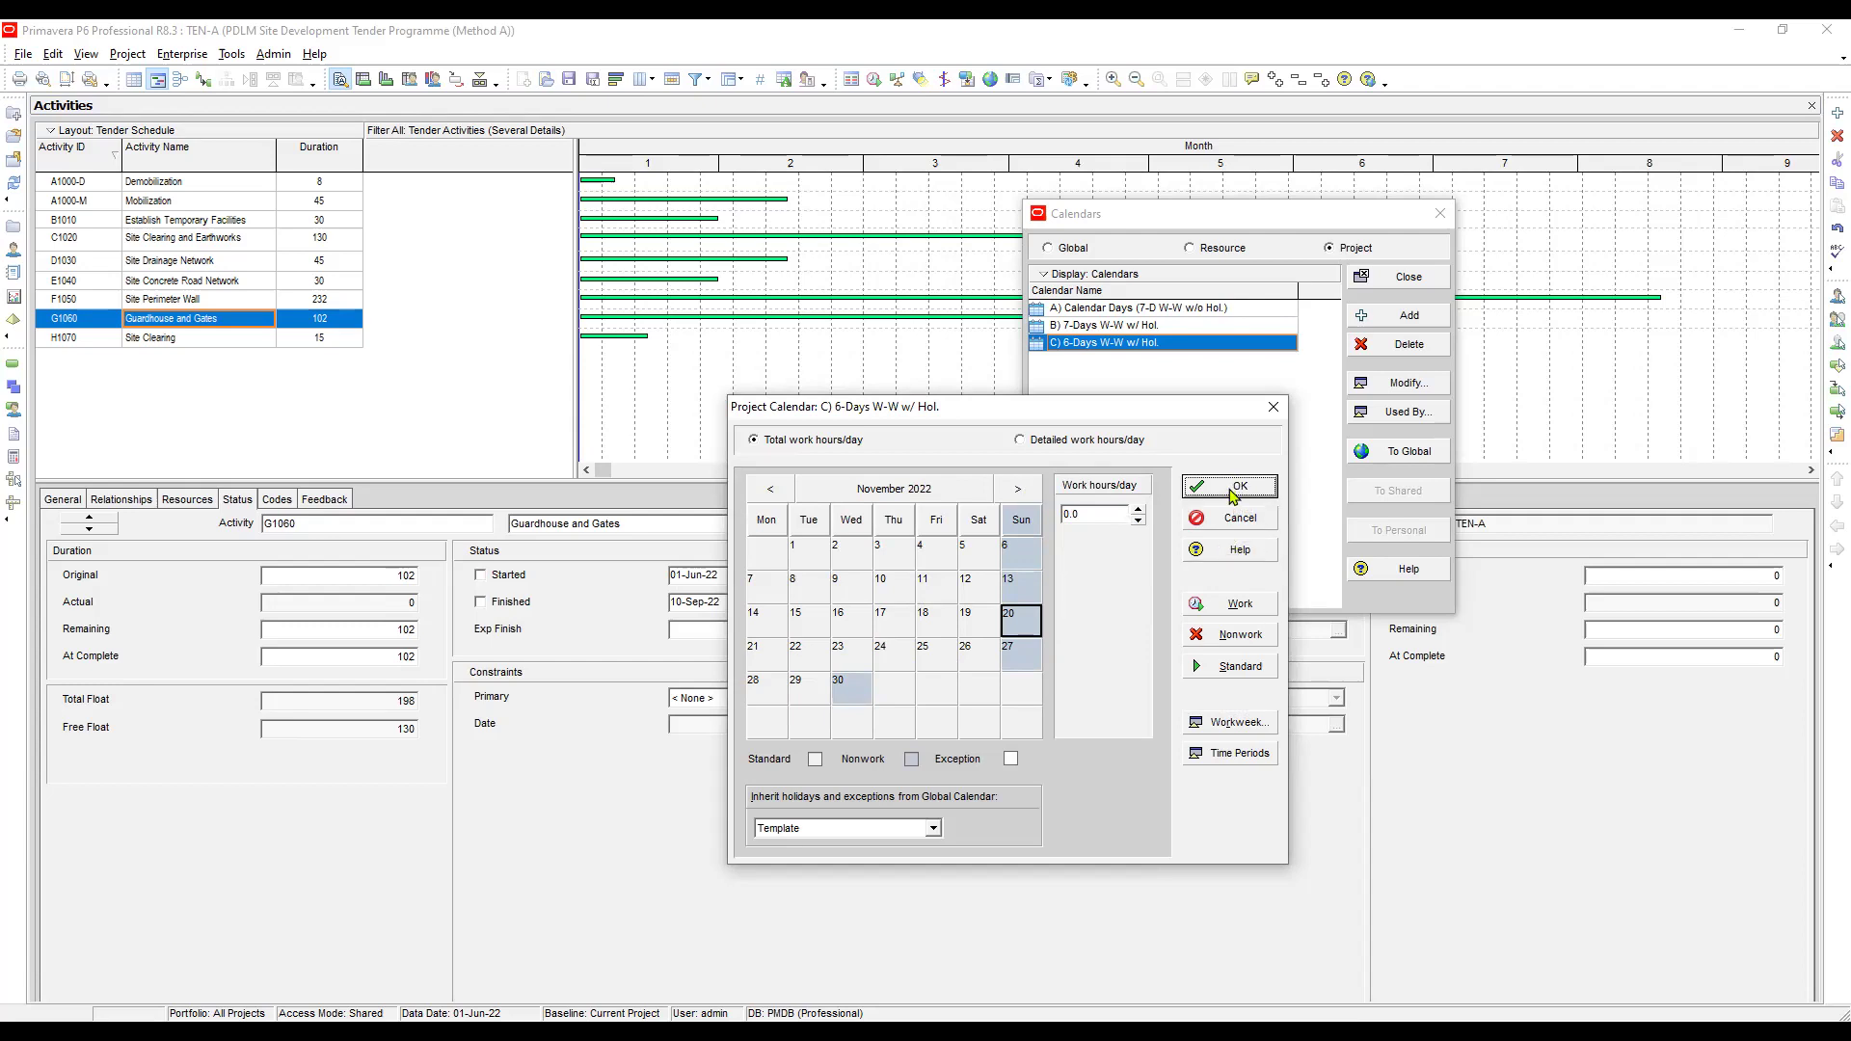
left_click(1231, 492)
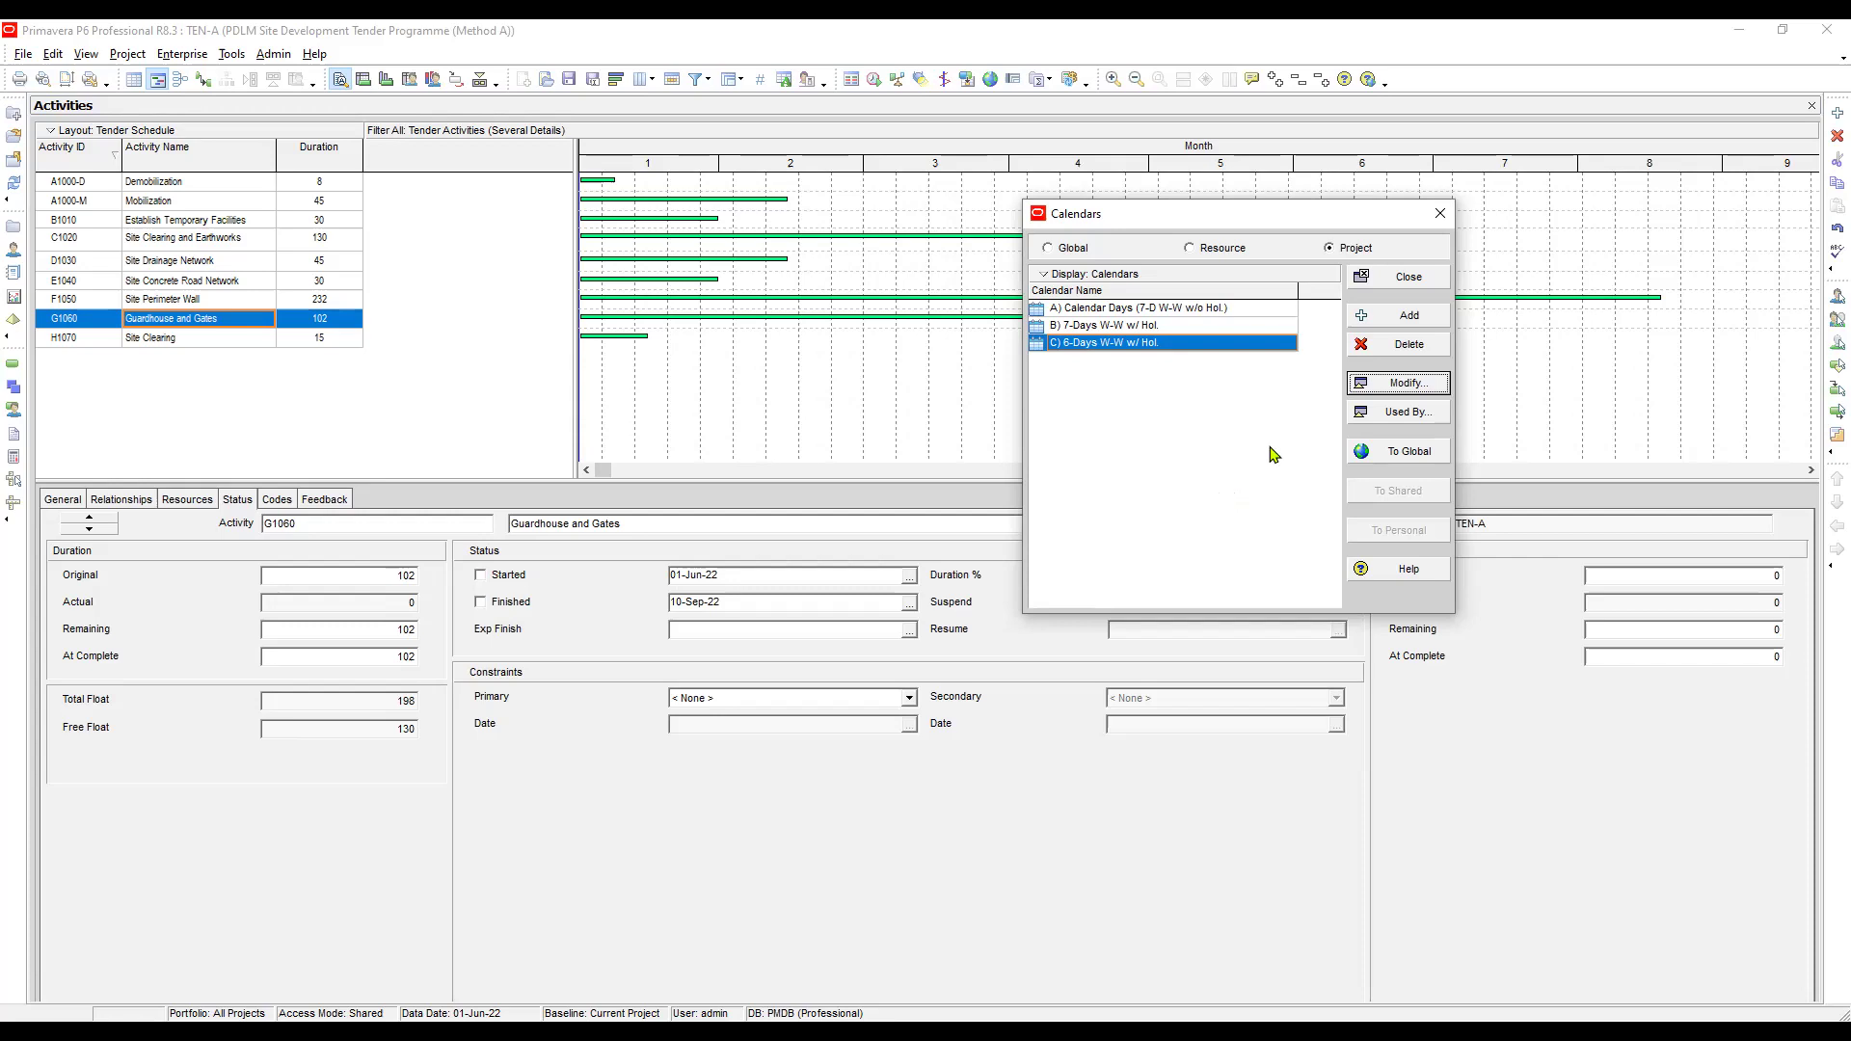
Add a fourth project calendar below C) 6-Days W-W w/ Hol., copied from the global Template calendar
left_click(1403, 318)
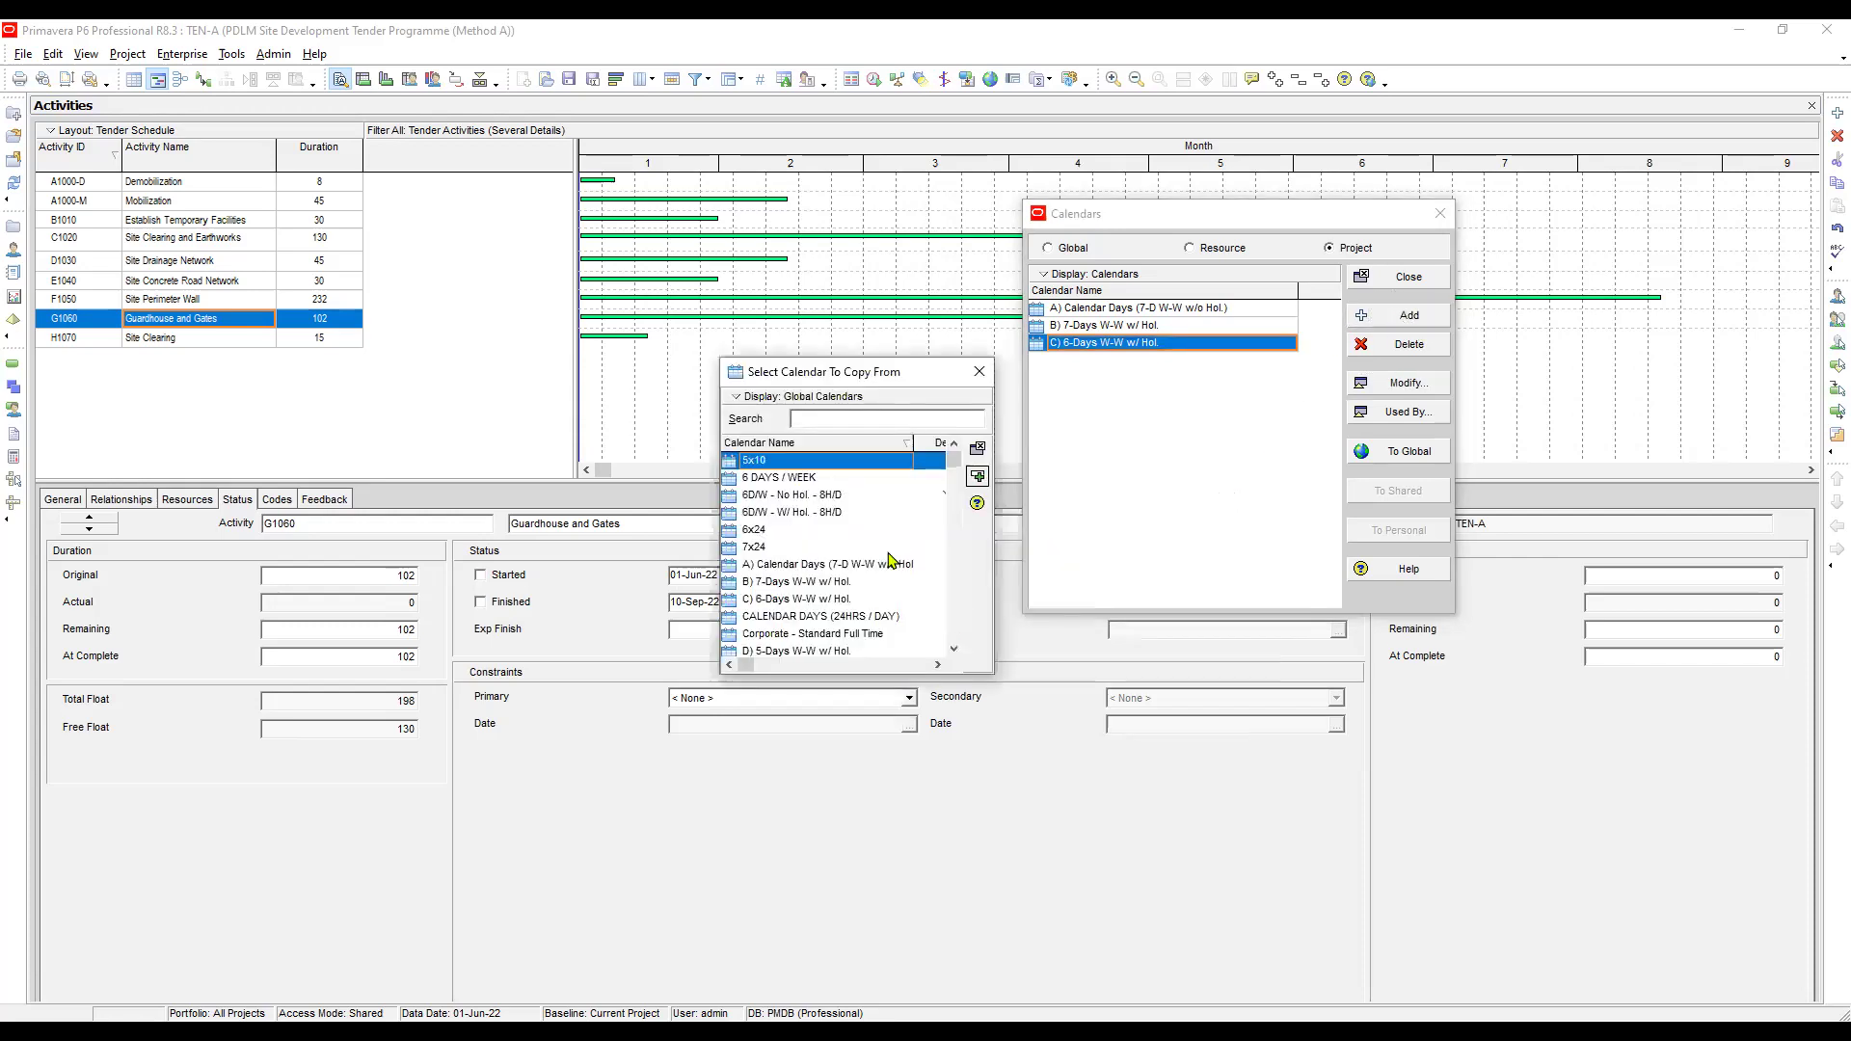
left_click(785, 532)
scroll(783, 533, "down", 3)
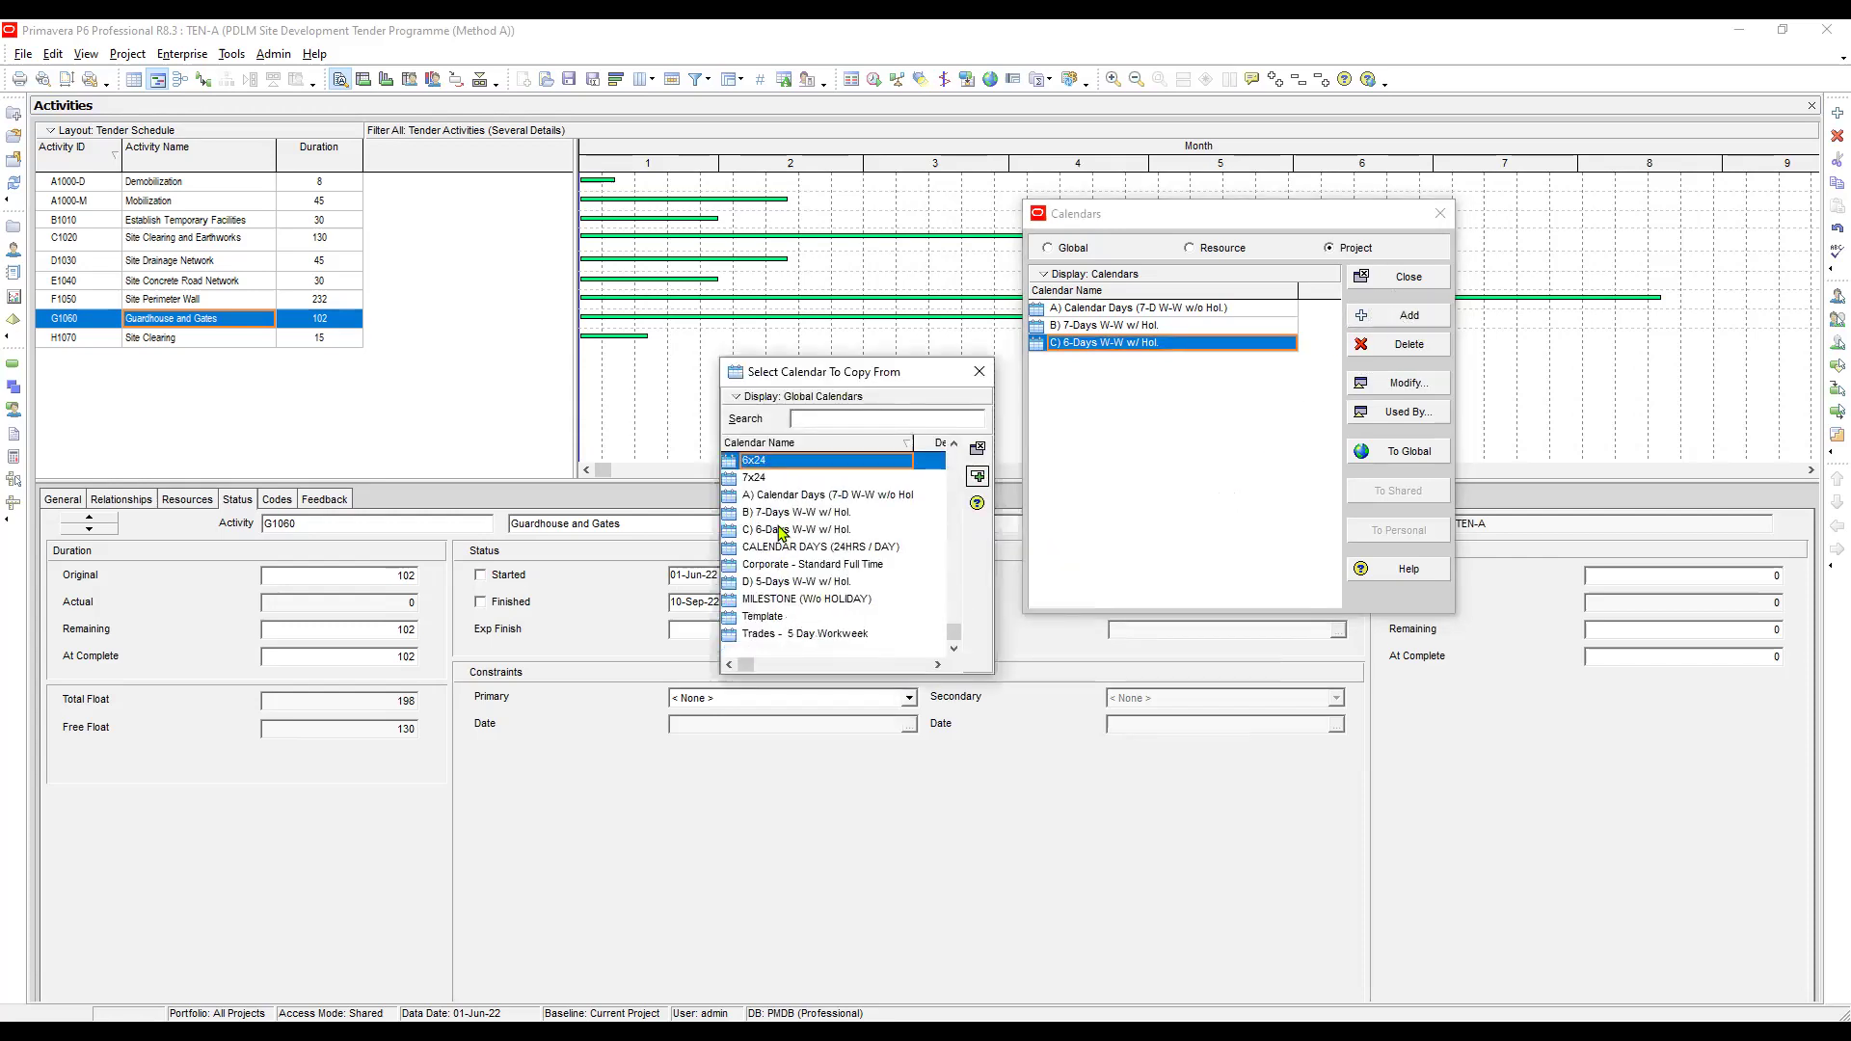
left_click(776, 621)
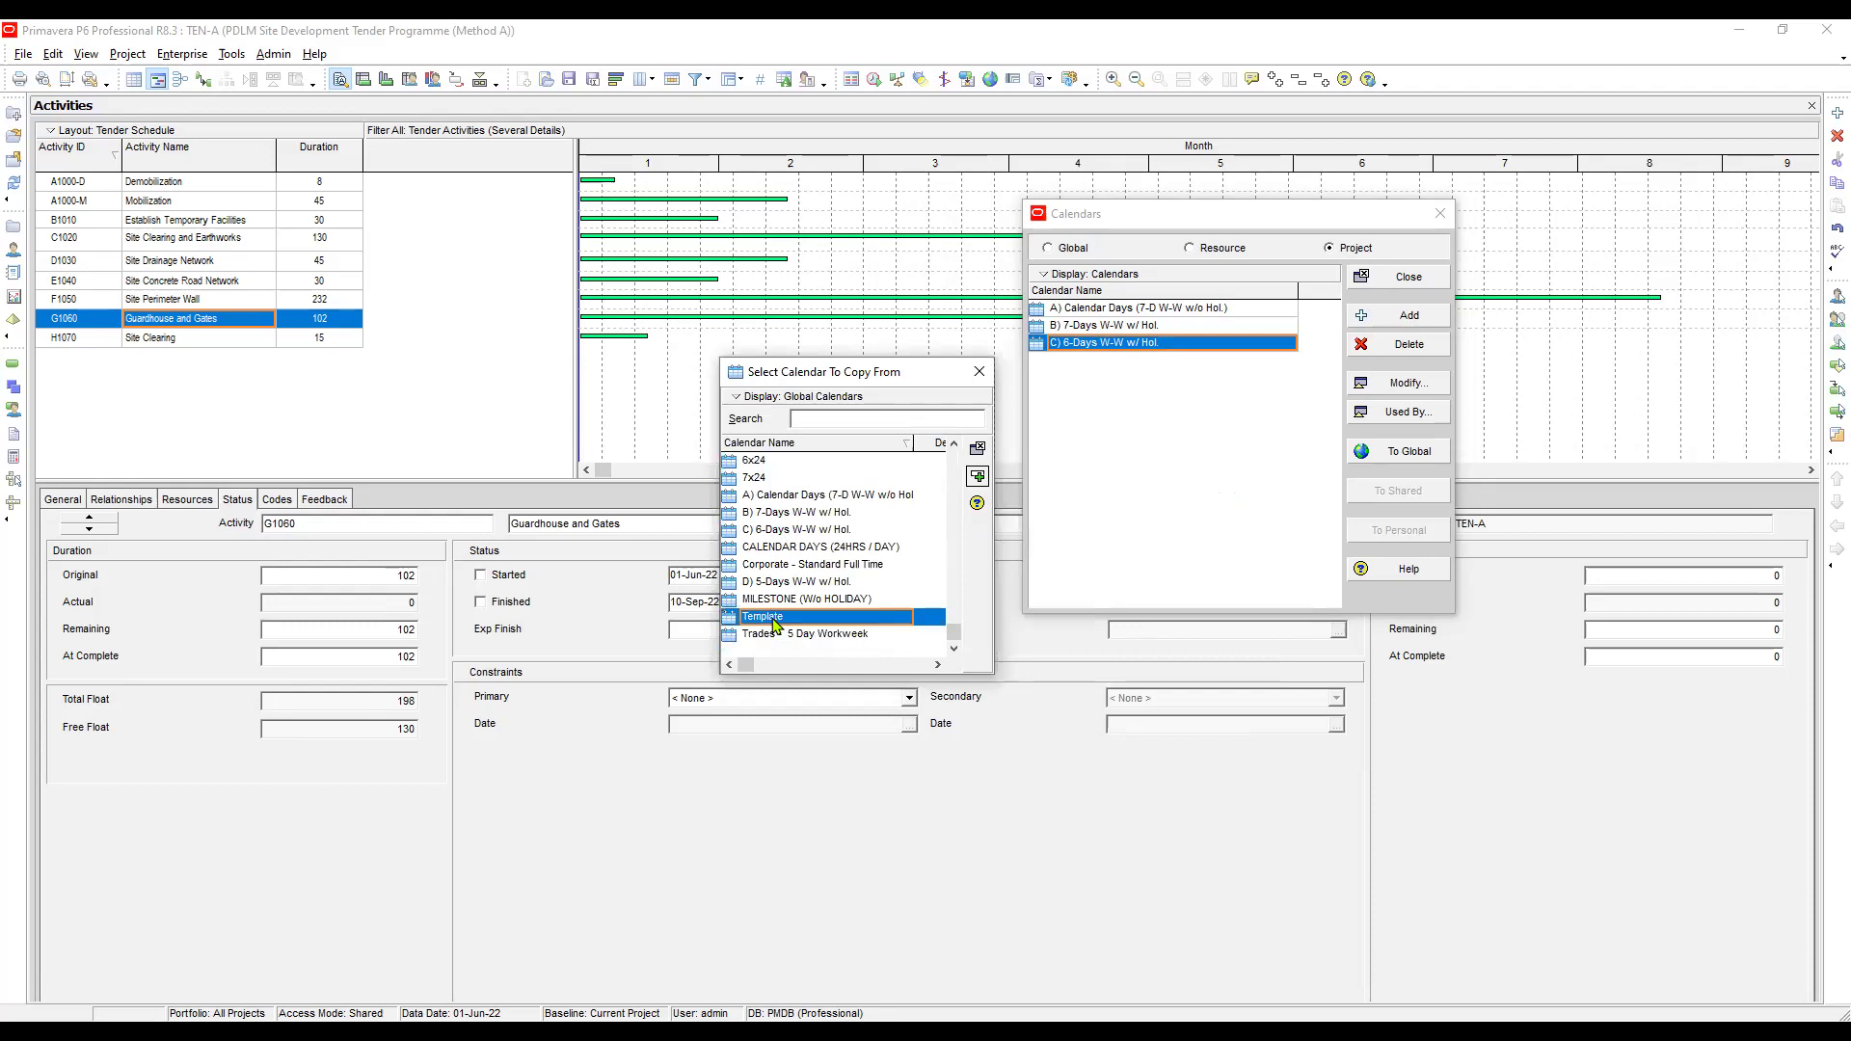
double_click(774, 620)
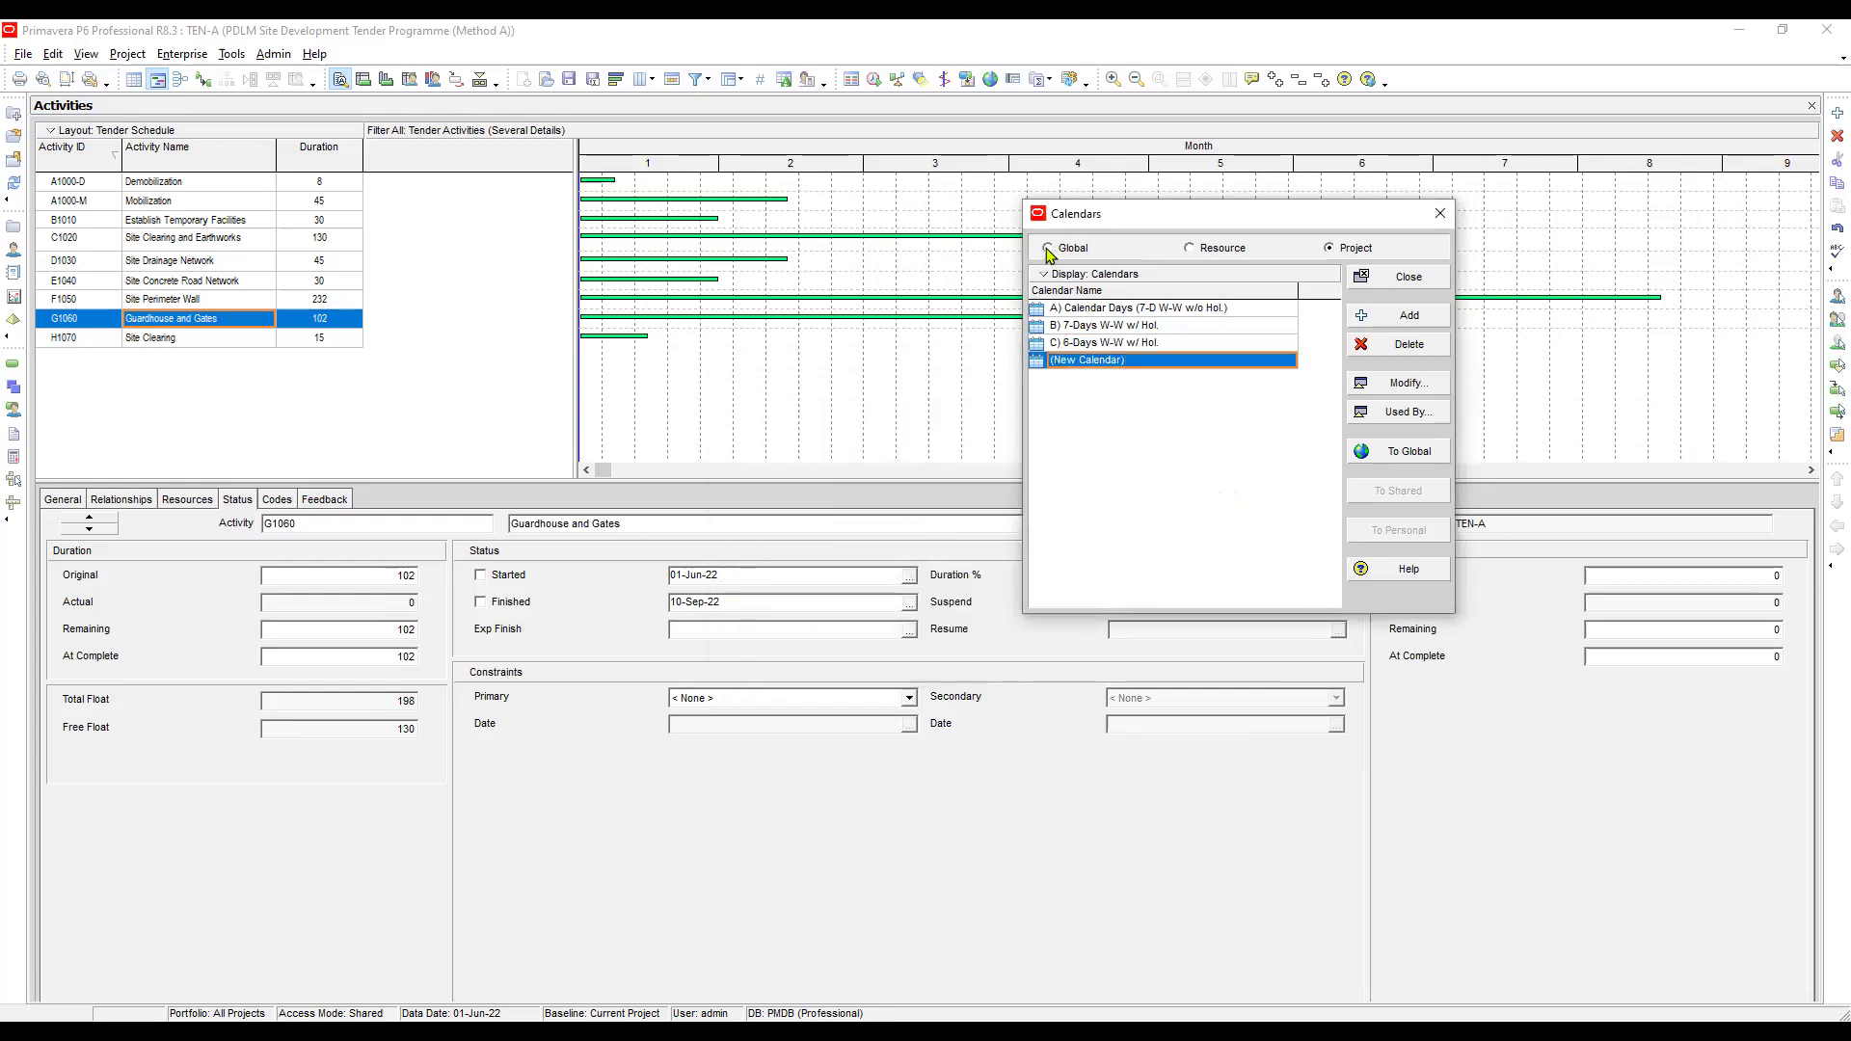
Name the fourth project calendar "D) 5-Days W-W w/ Hol." by copying the name of the matching global calendar
left_click(1048, 250)
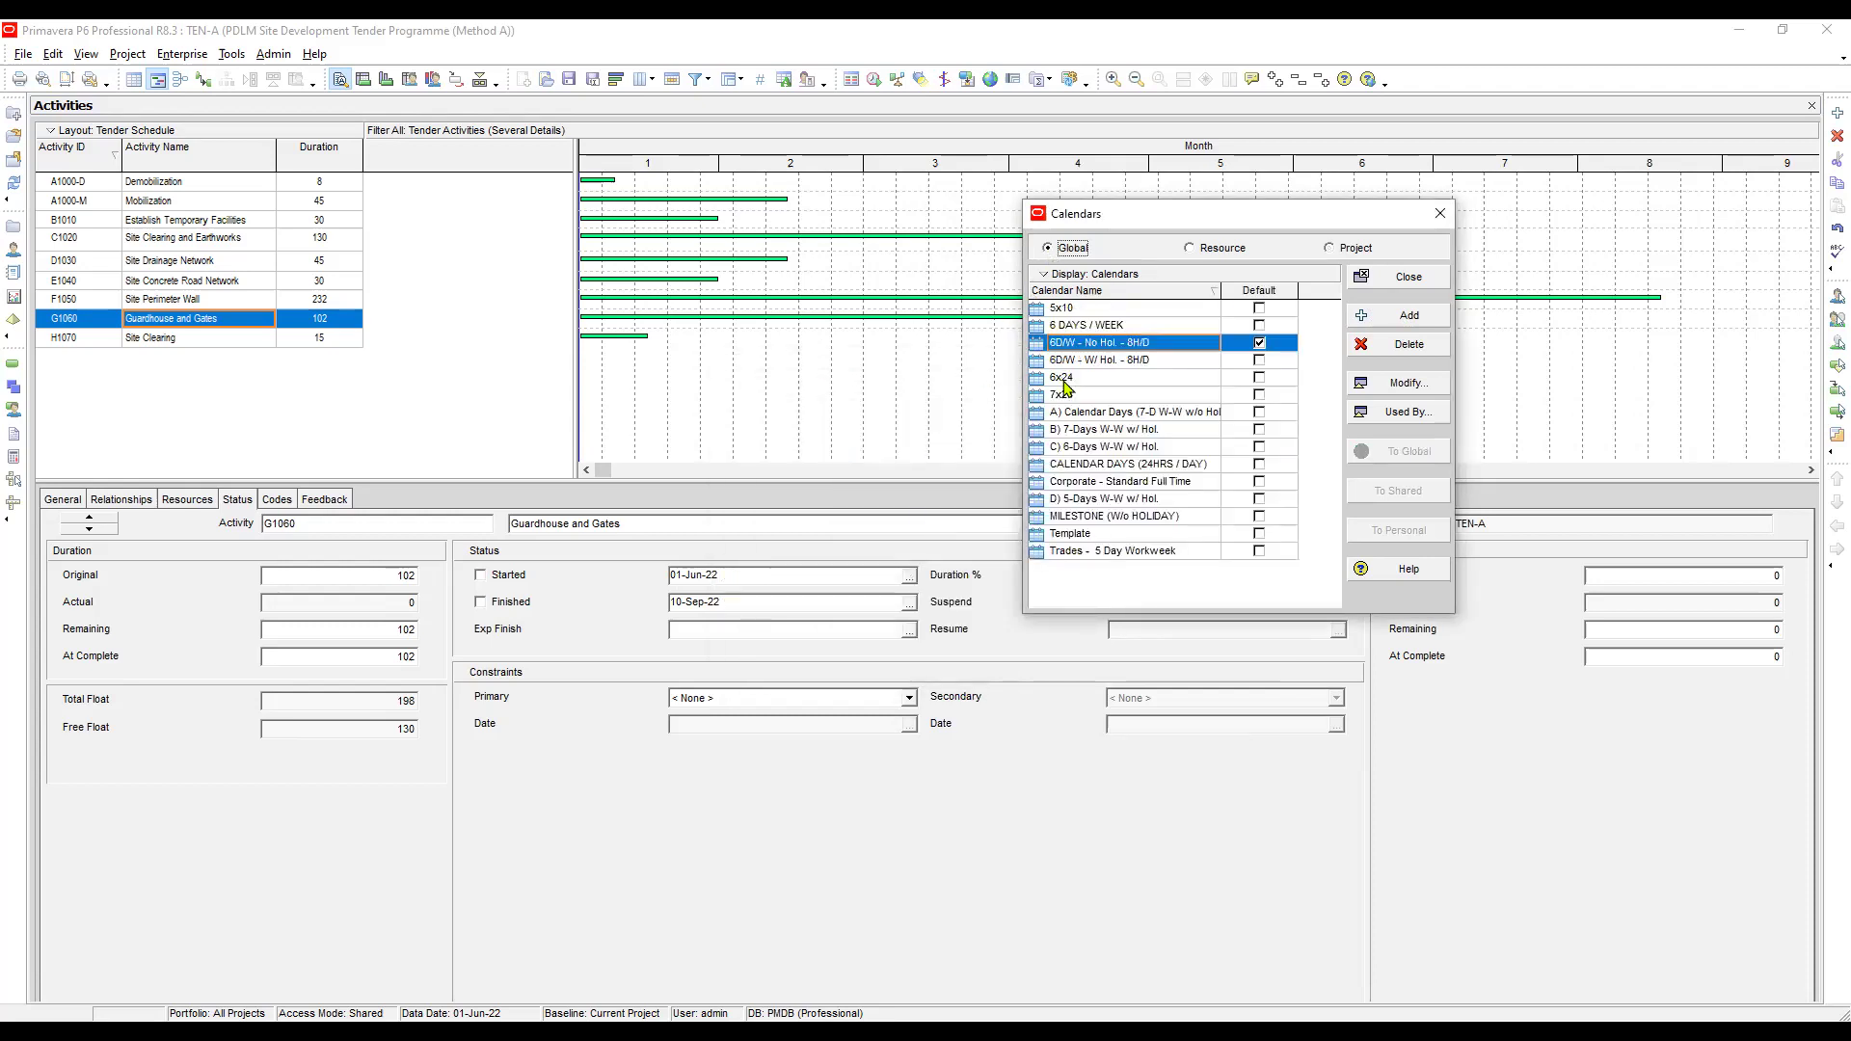
left_click(1141, 447)
left_click(1169, 499)
left_click(1168, 498)
key("ctrl+c")
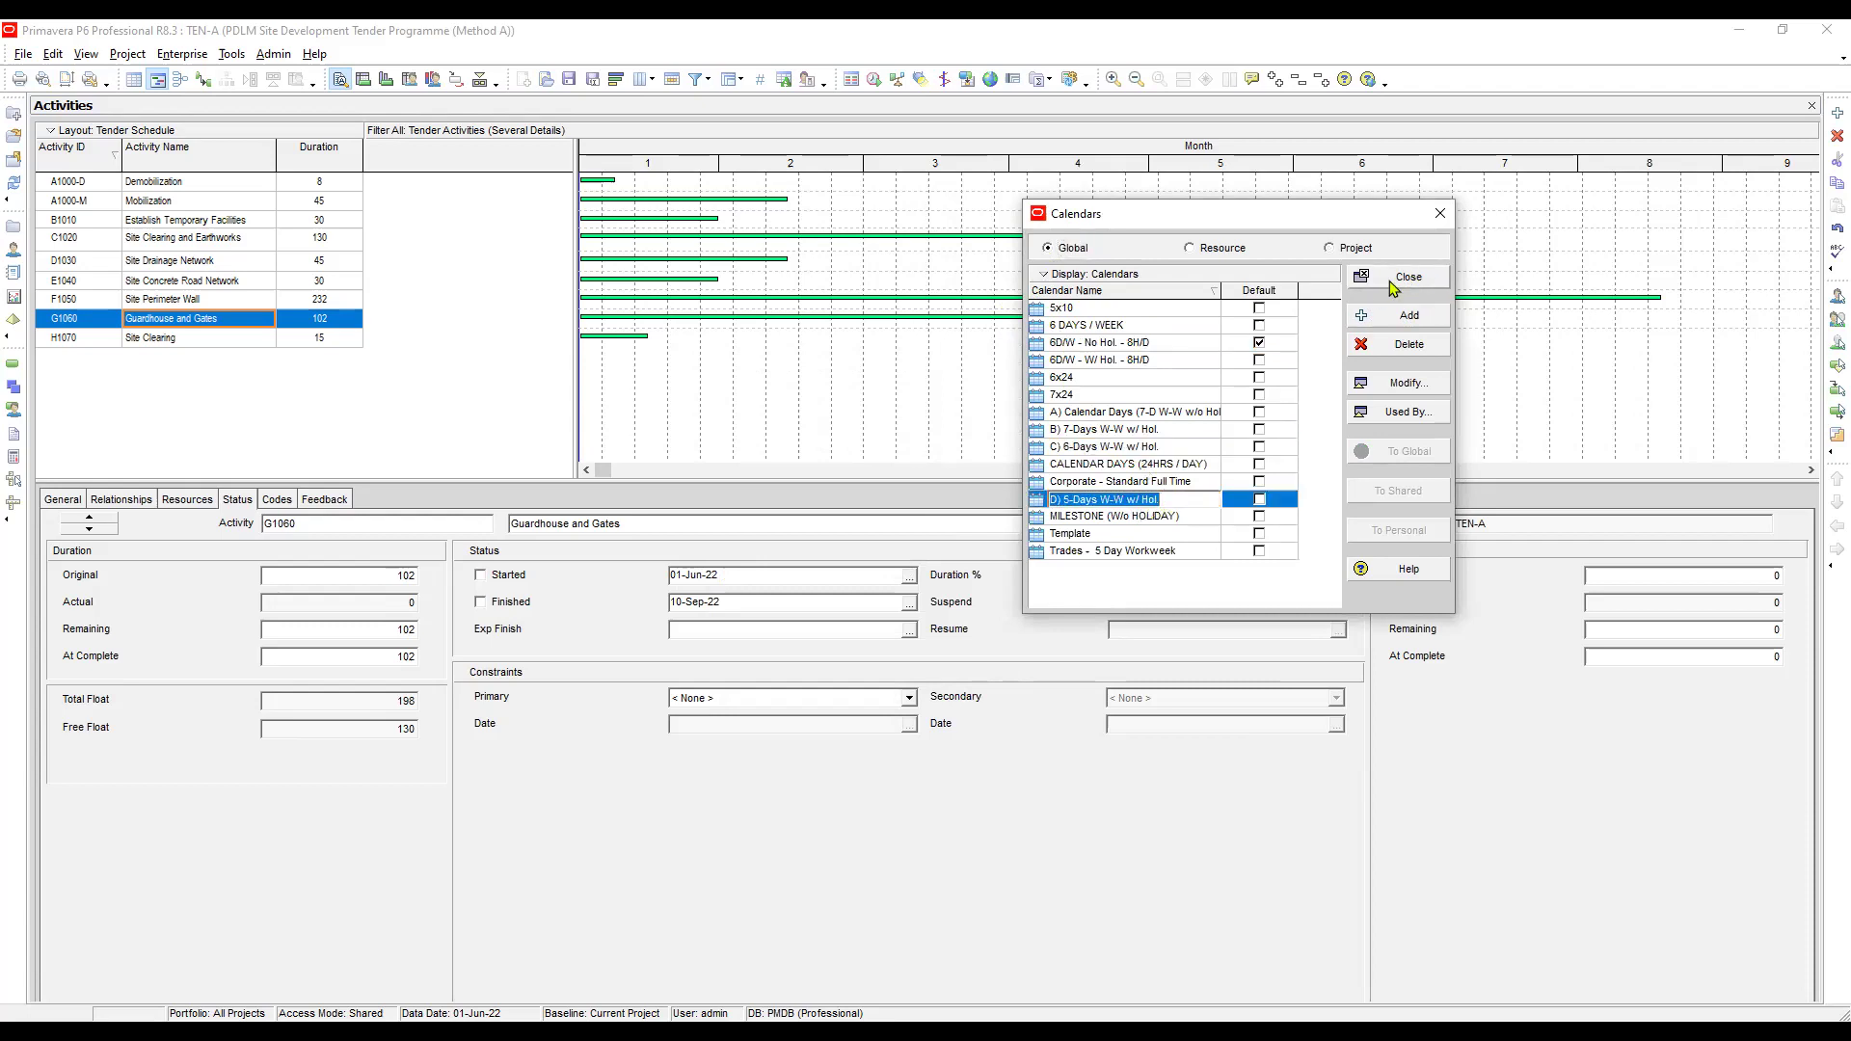
left_click(1331, 250)
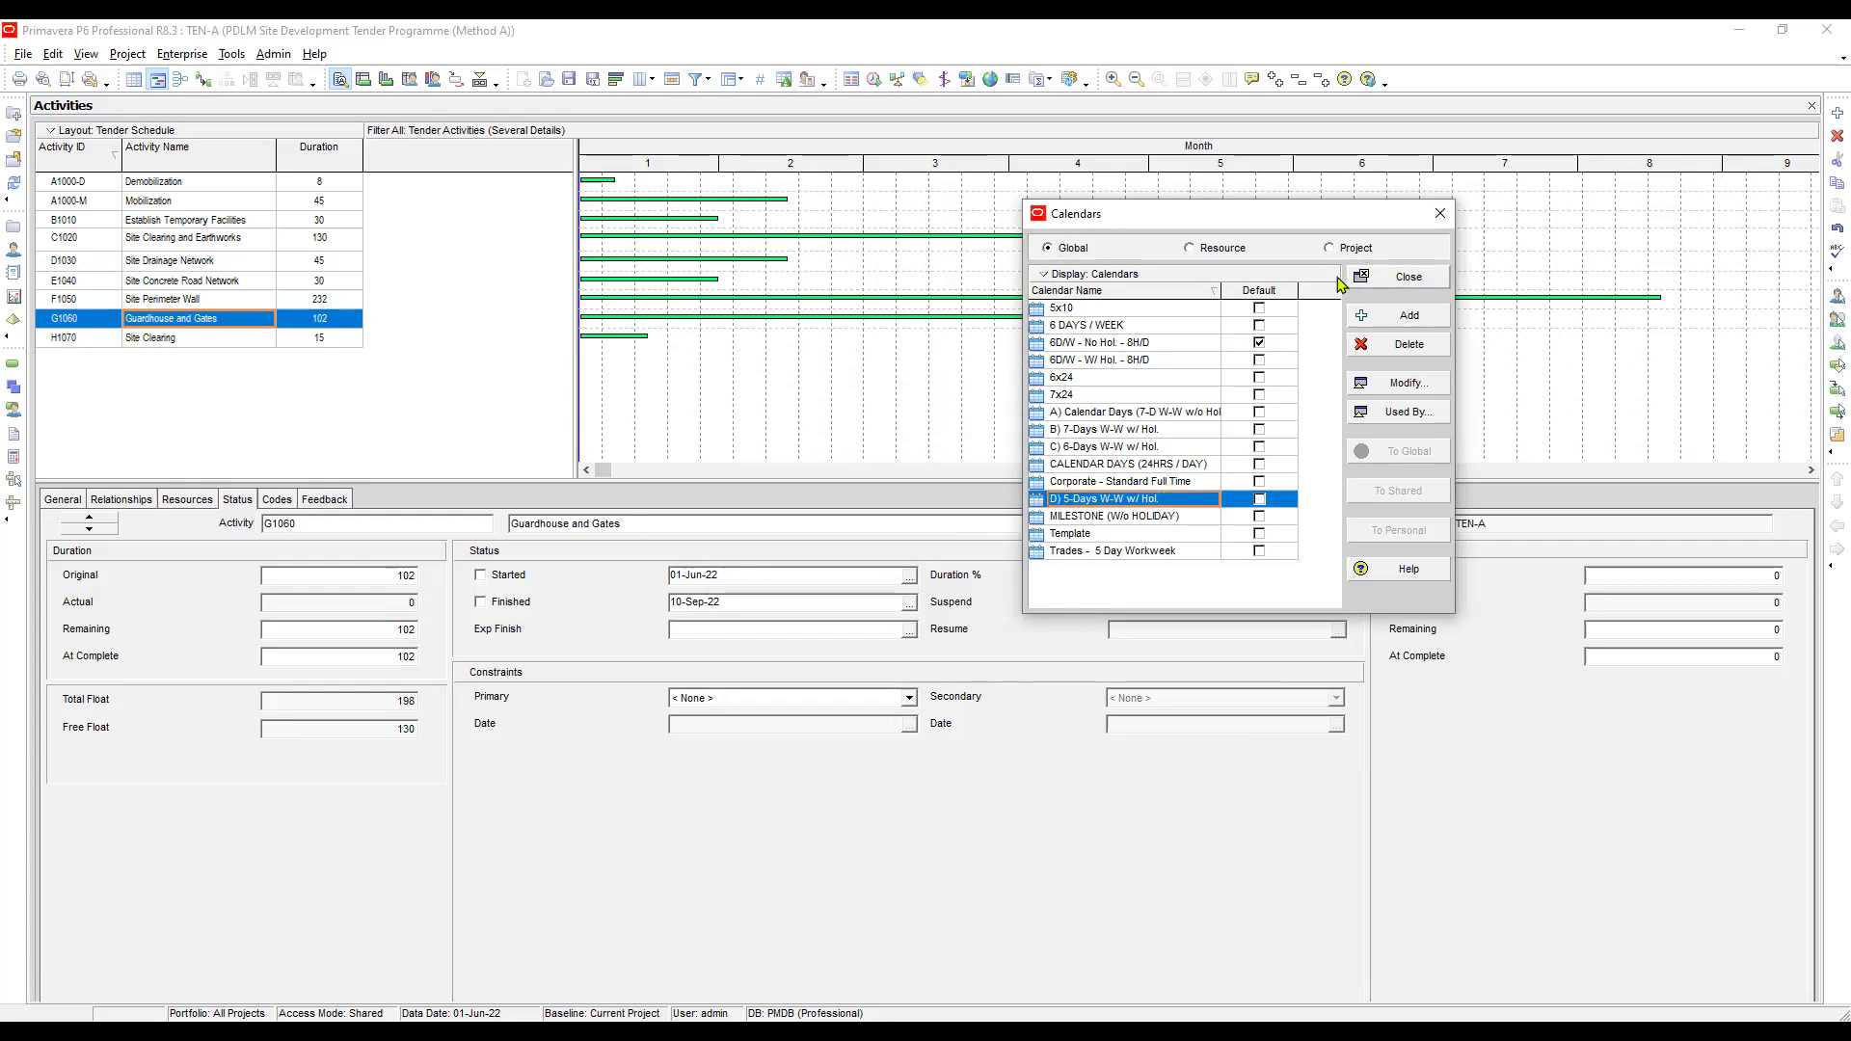
left_click(1328, 250)
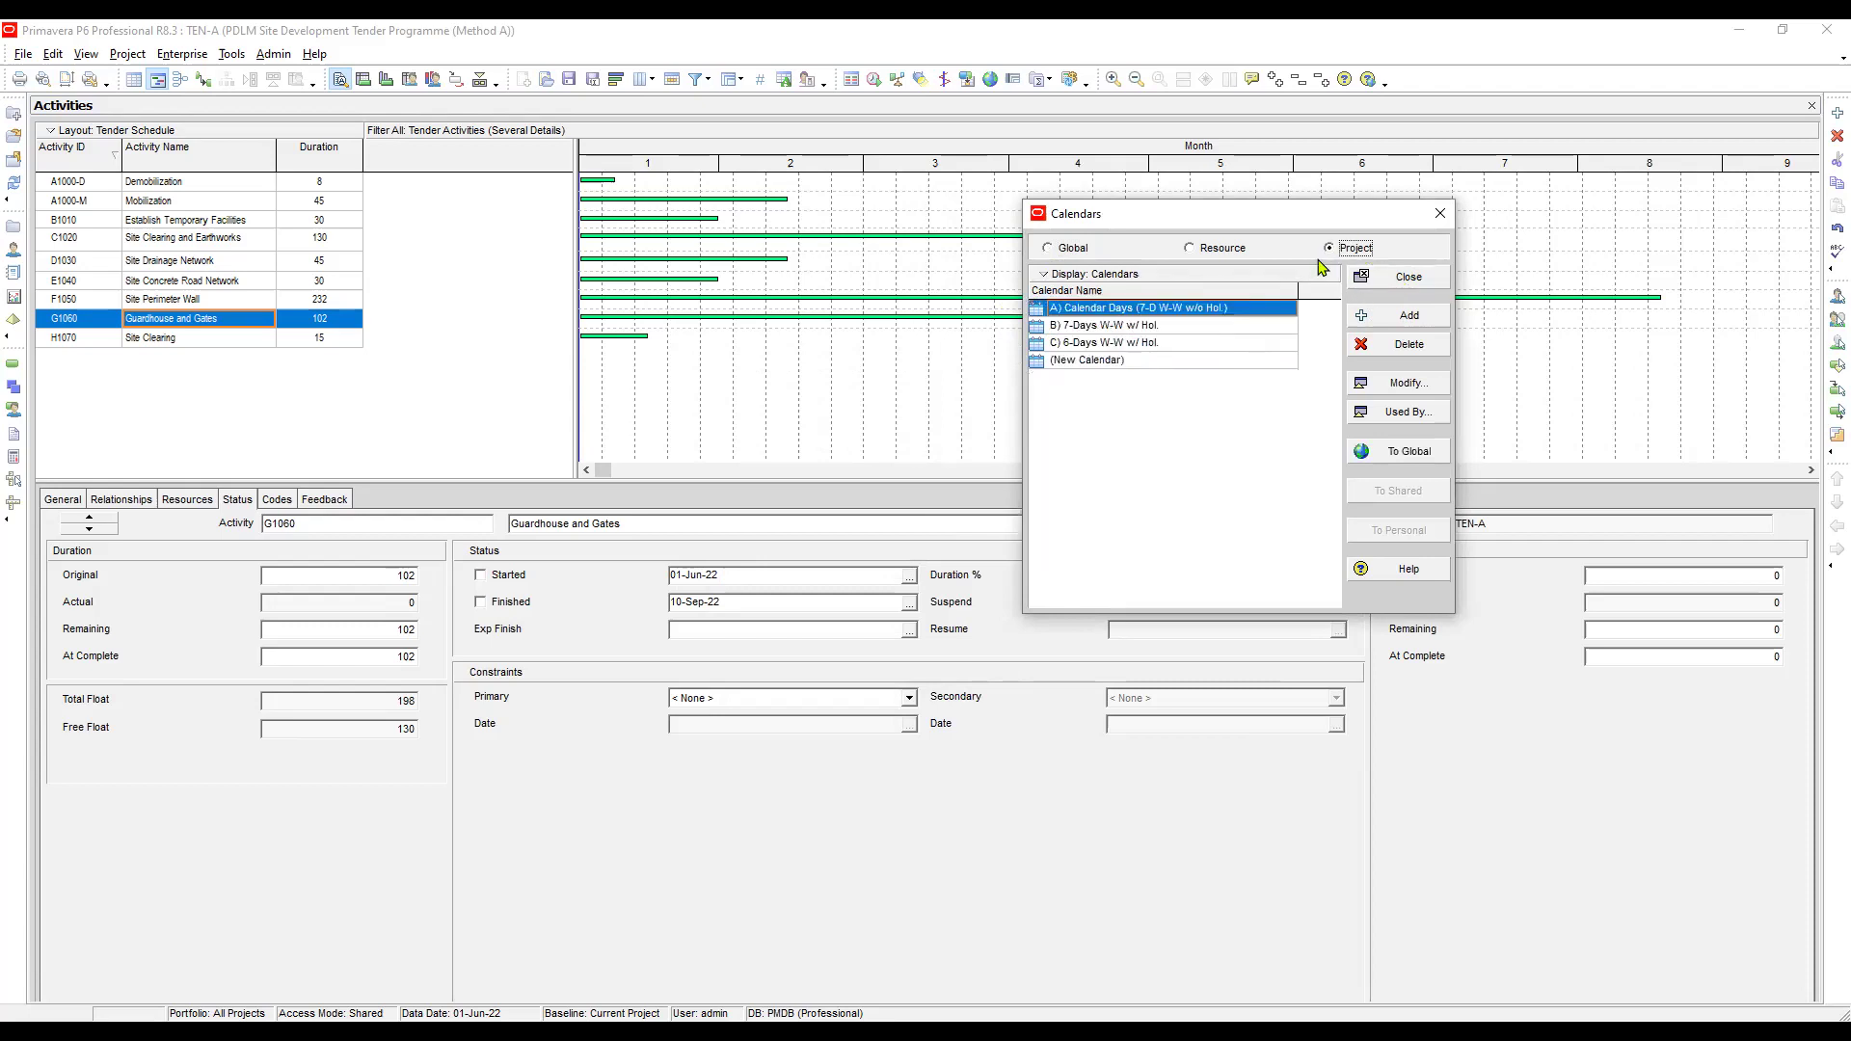
left_click(1141, 360)
key("ctrl+v")
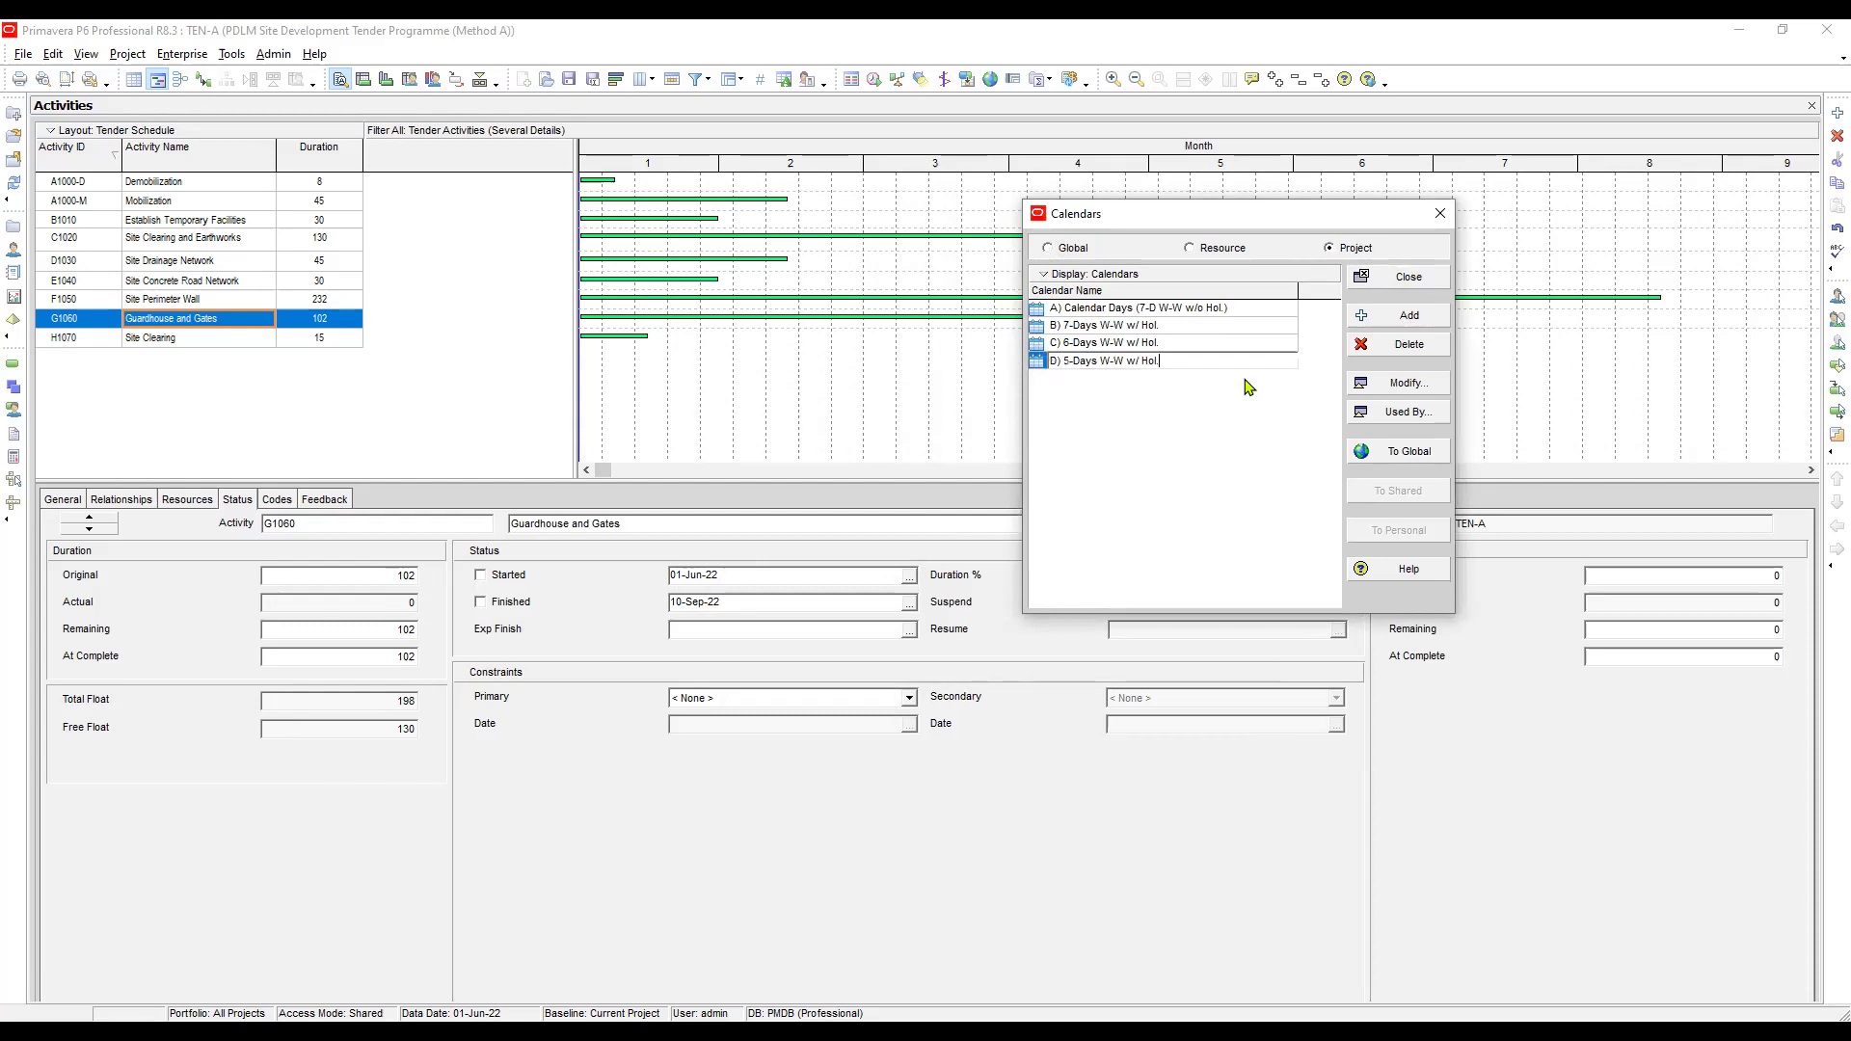
left_click(1209, 331)
Set the D) 5-Days W-W w/ Hol. project calendar's time periods to 40 hours/week, 160 hours/month and 1920 hours/year
left_click(1178, 364)
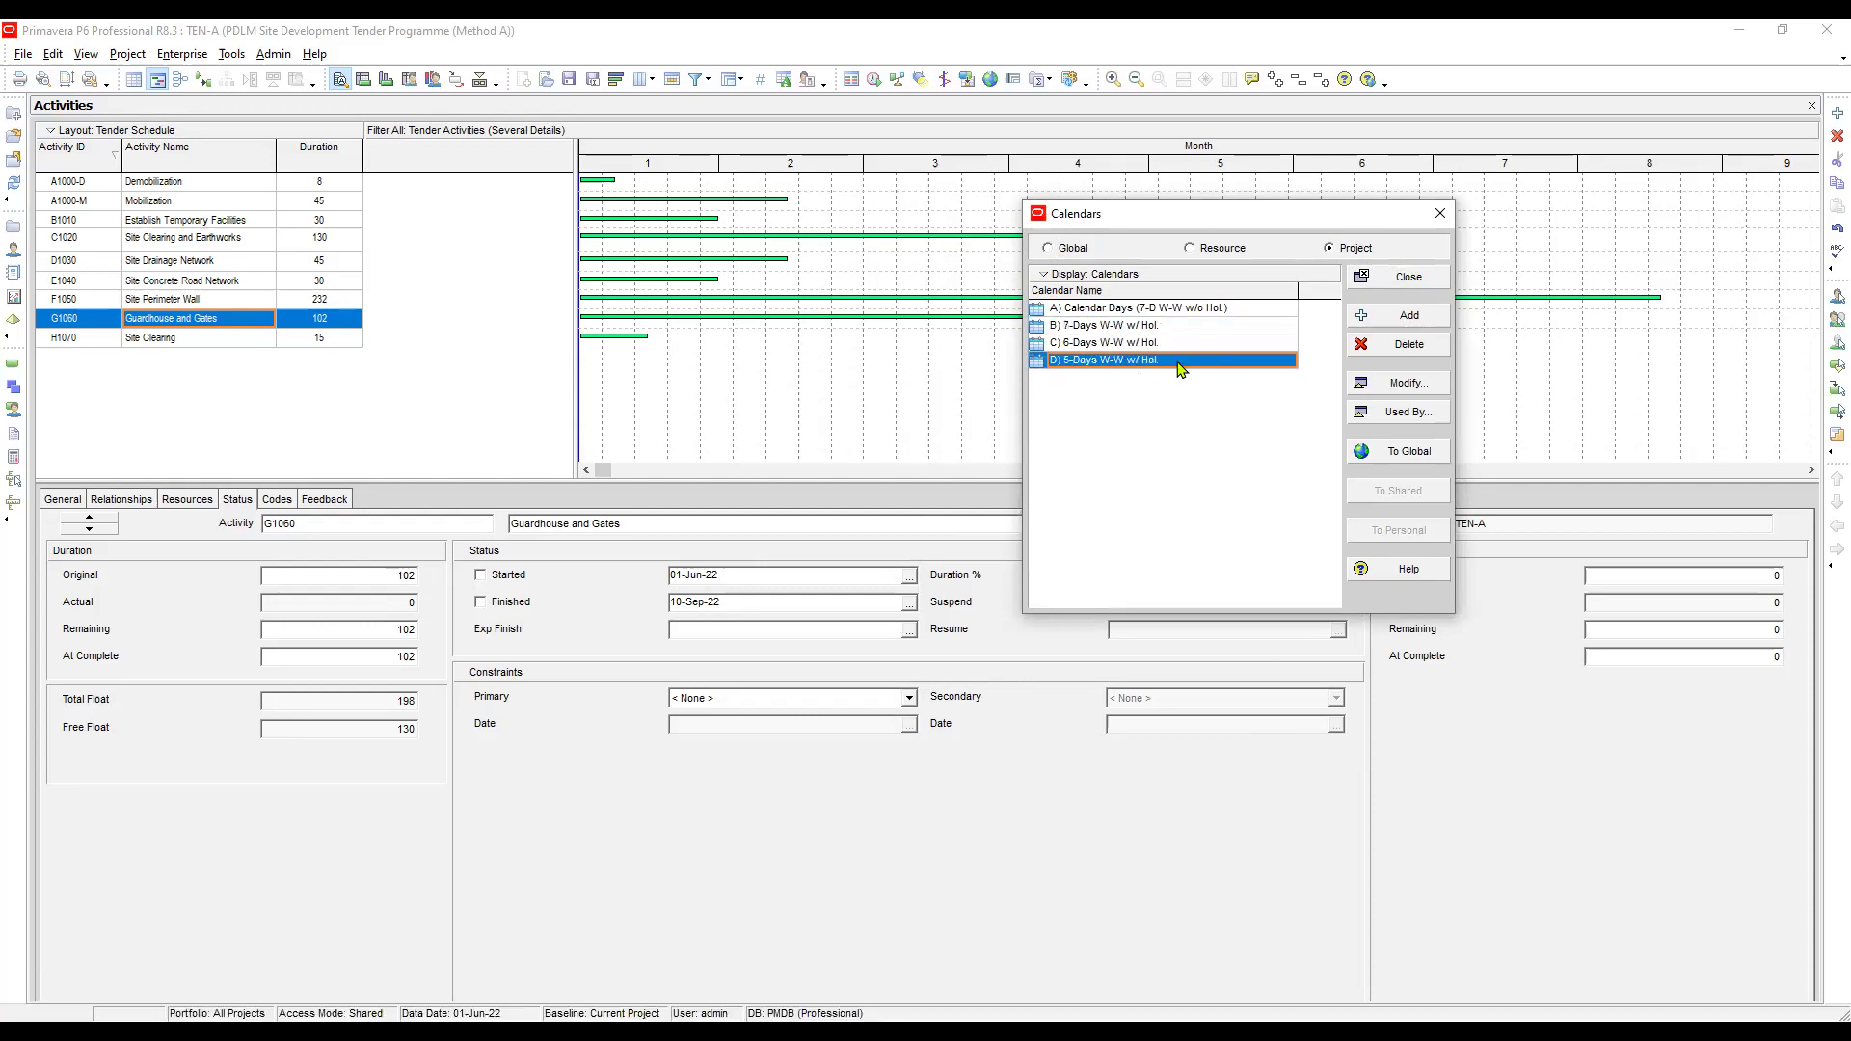
left_click(1398, 384)
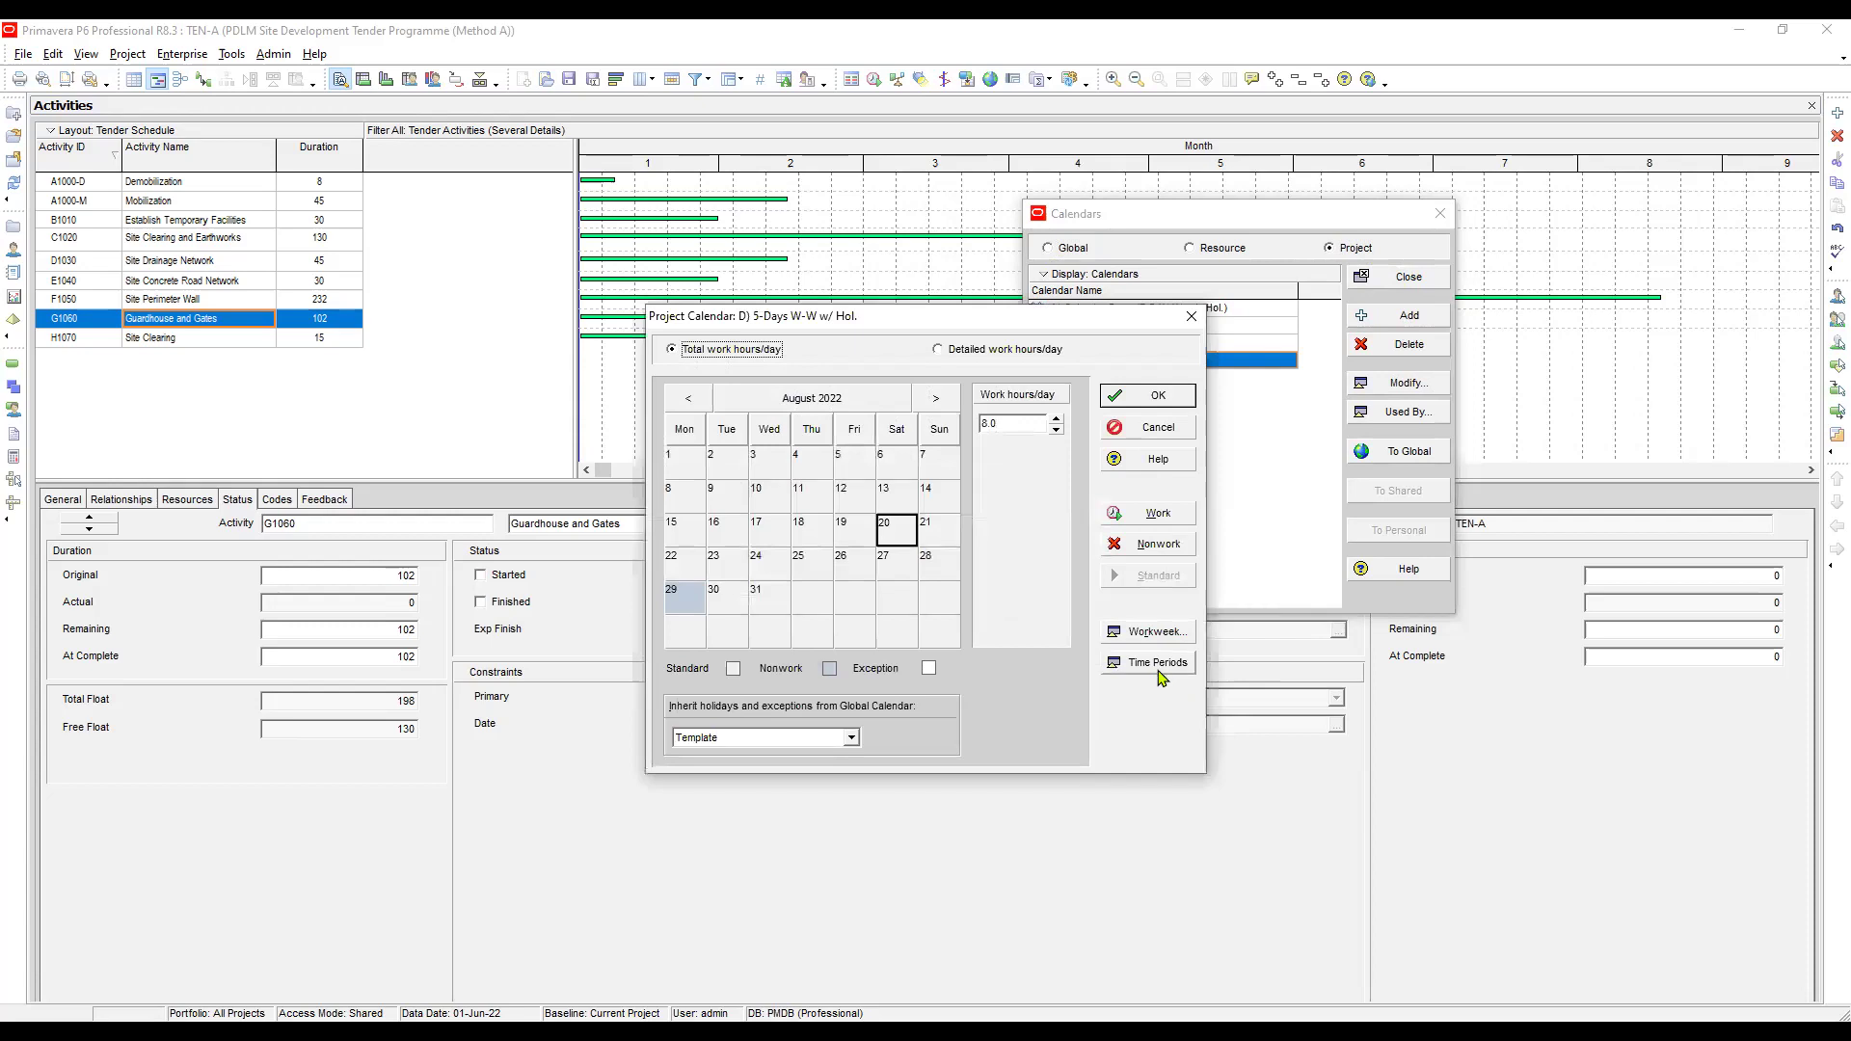
left_click(1158, 663)
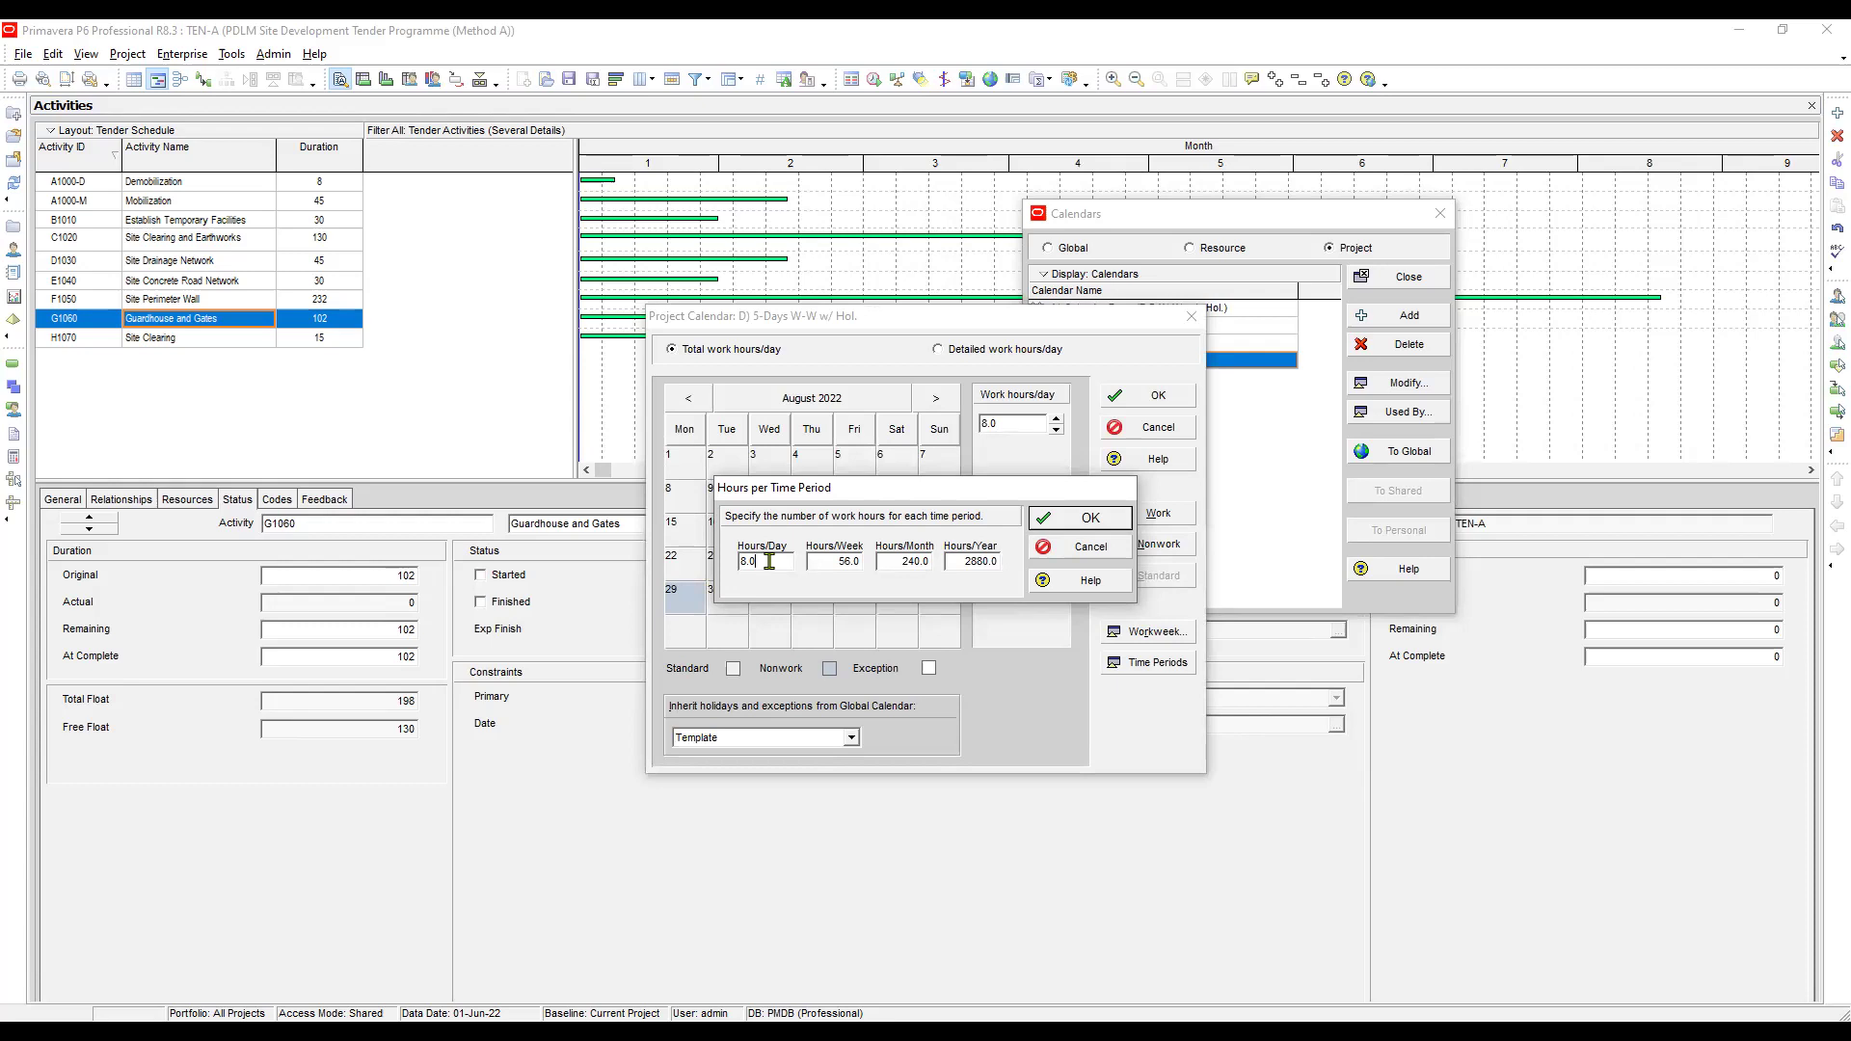
key("Tab")
type("40")
left_click_drag(885, 563, 781, 561)
type("160")
left_click_drag(957, 562, 933, 561)
type("1920")
left_click(1088, 520)
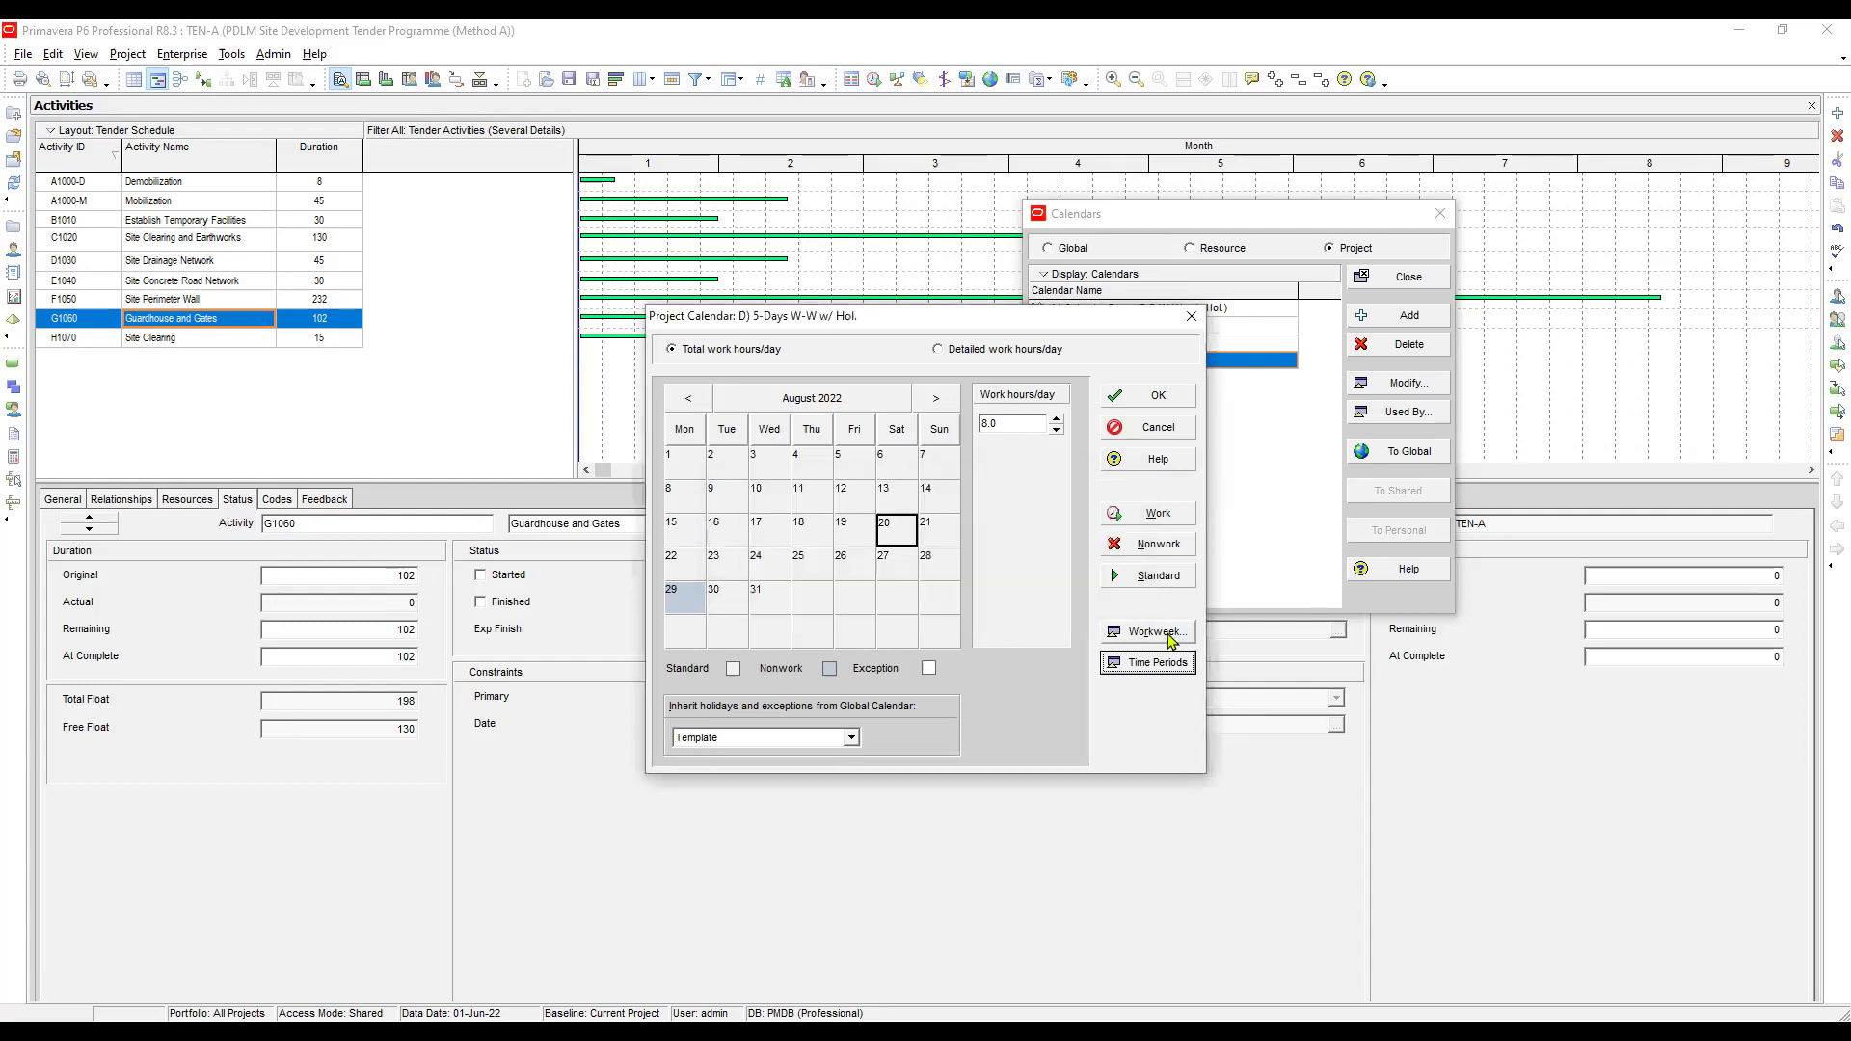
Set the standard work hours of Saturday and Sunday to 0 in the D) 5-Days calendar and save it
left_click(1169, 639)
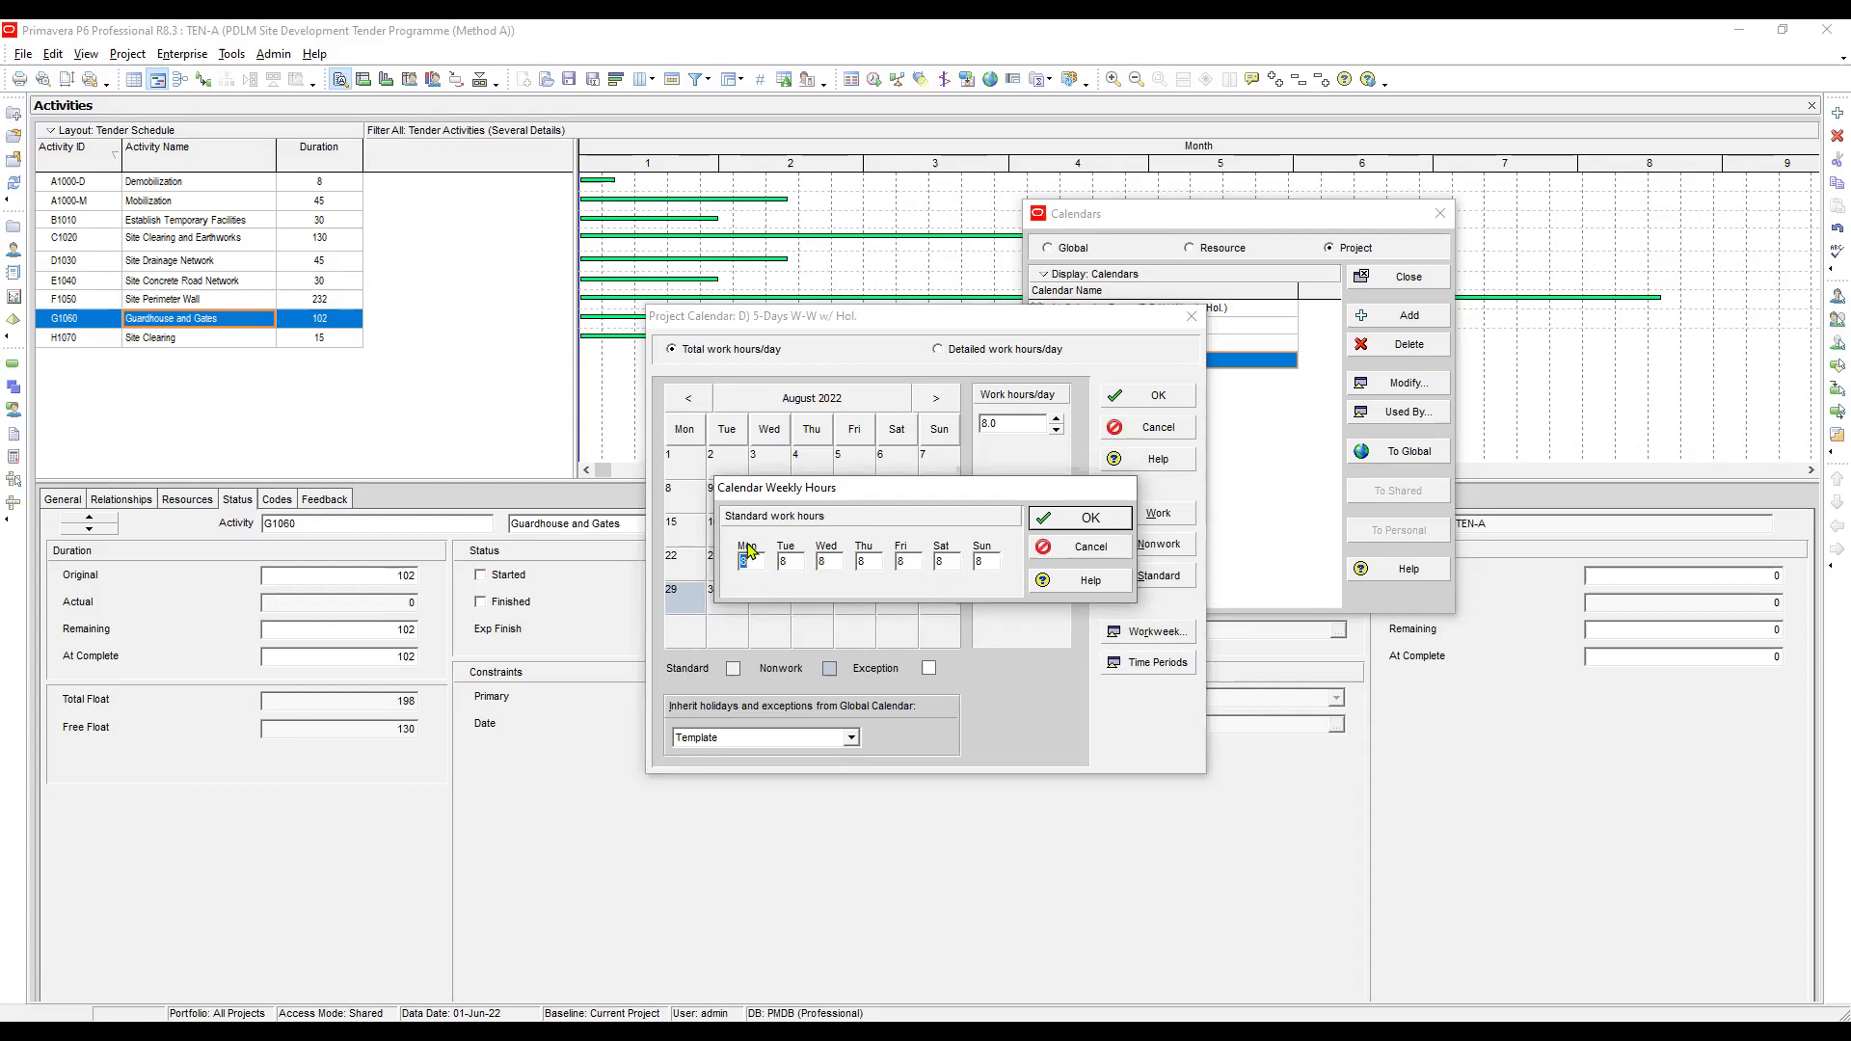
left_click(945, 561)
type("0")
left_click(996, 562)
type("0")
left_click(1078, 516)
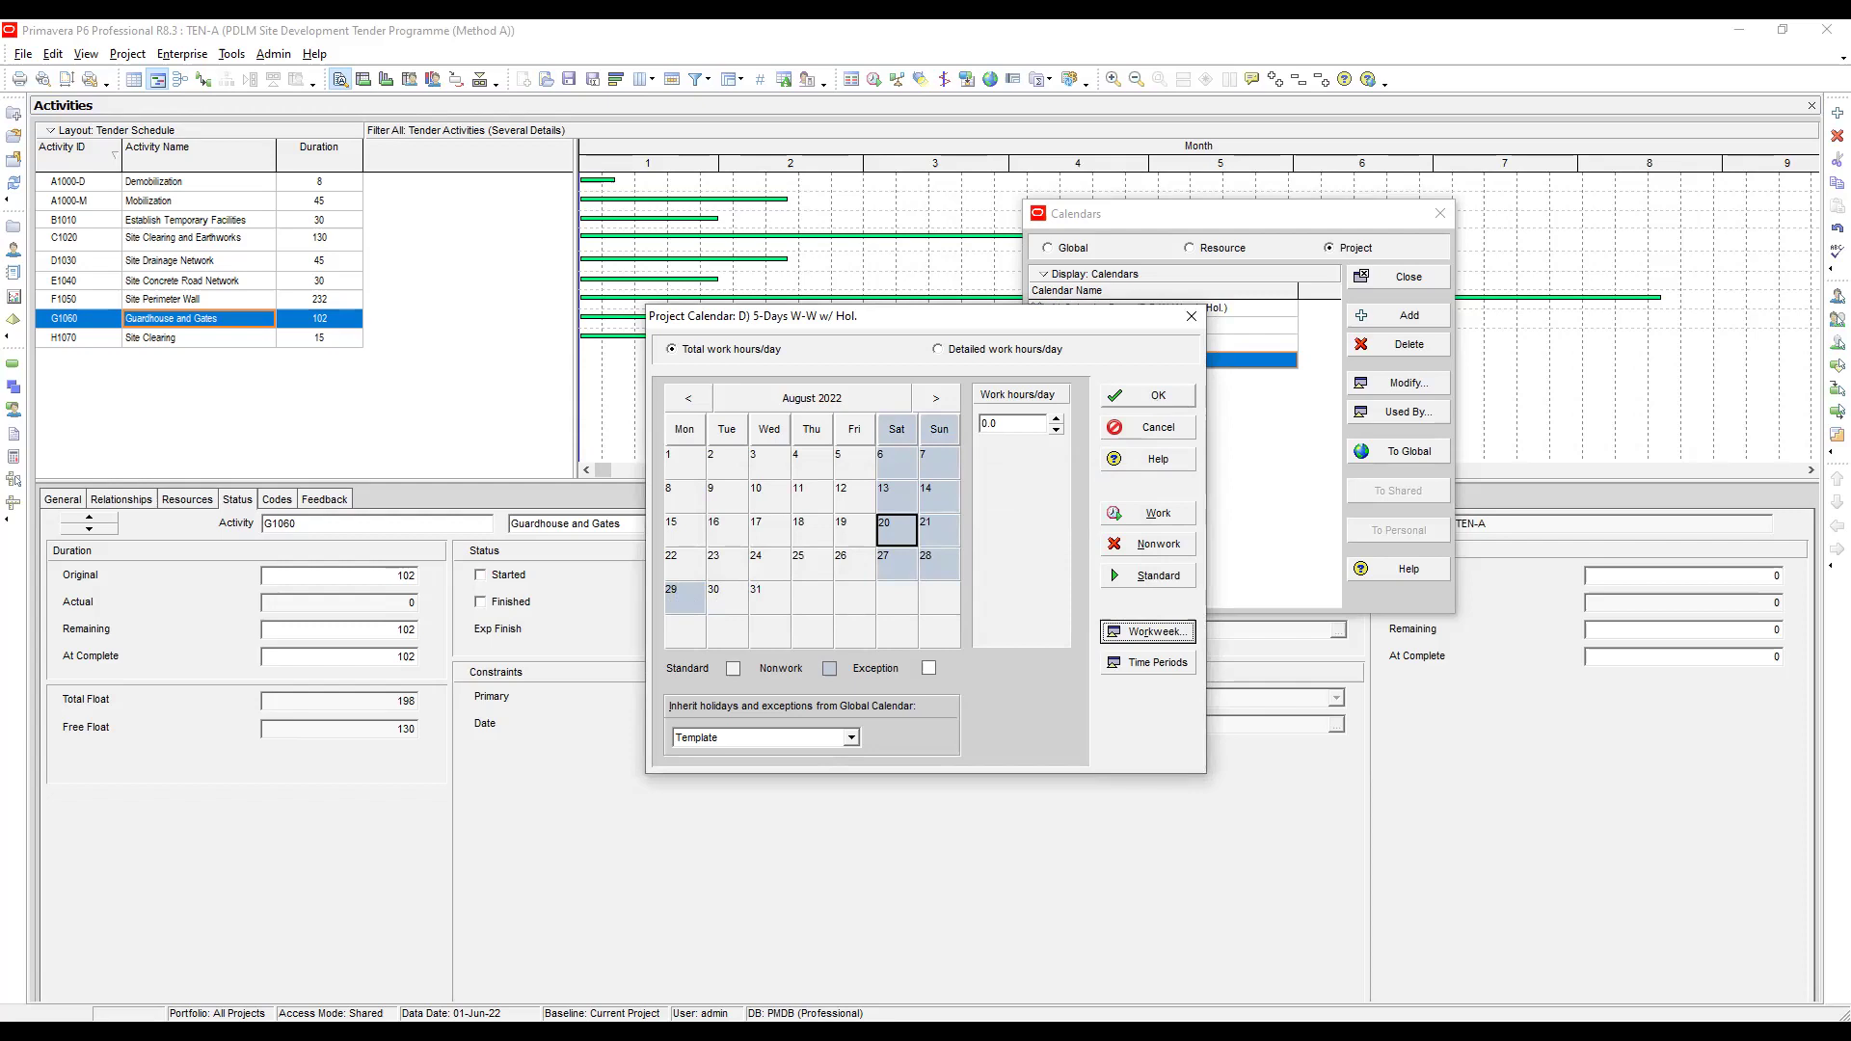
key("Return")
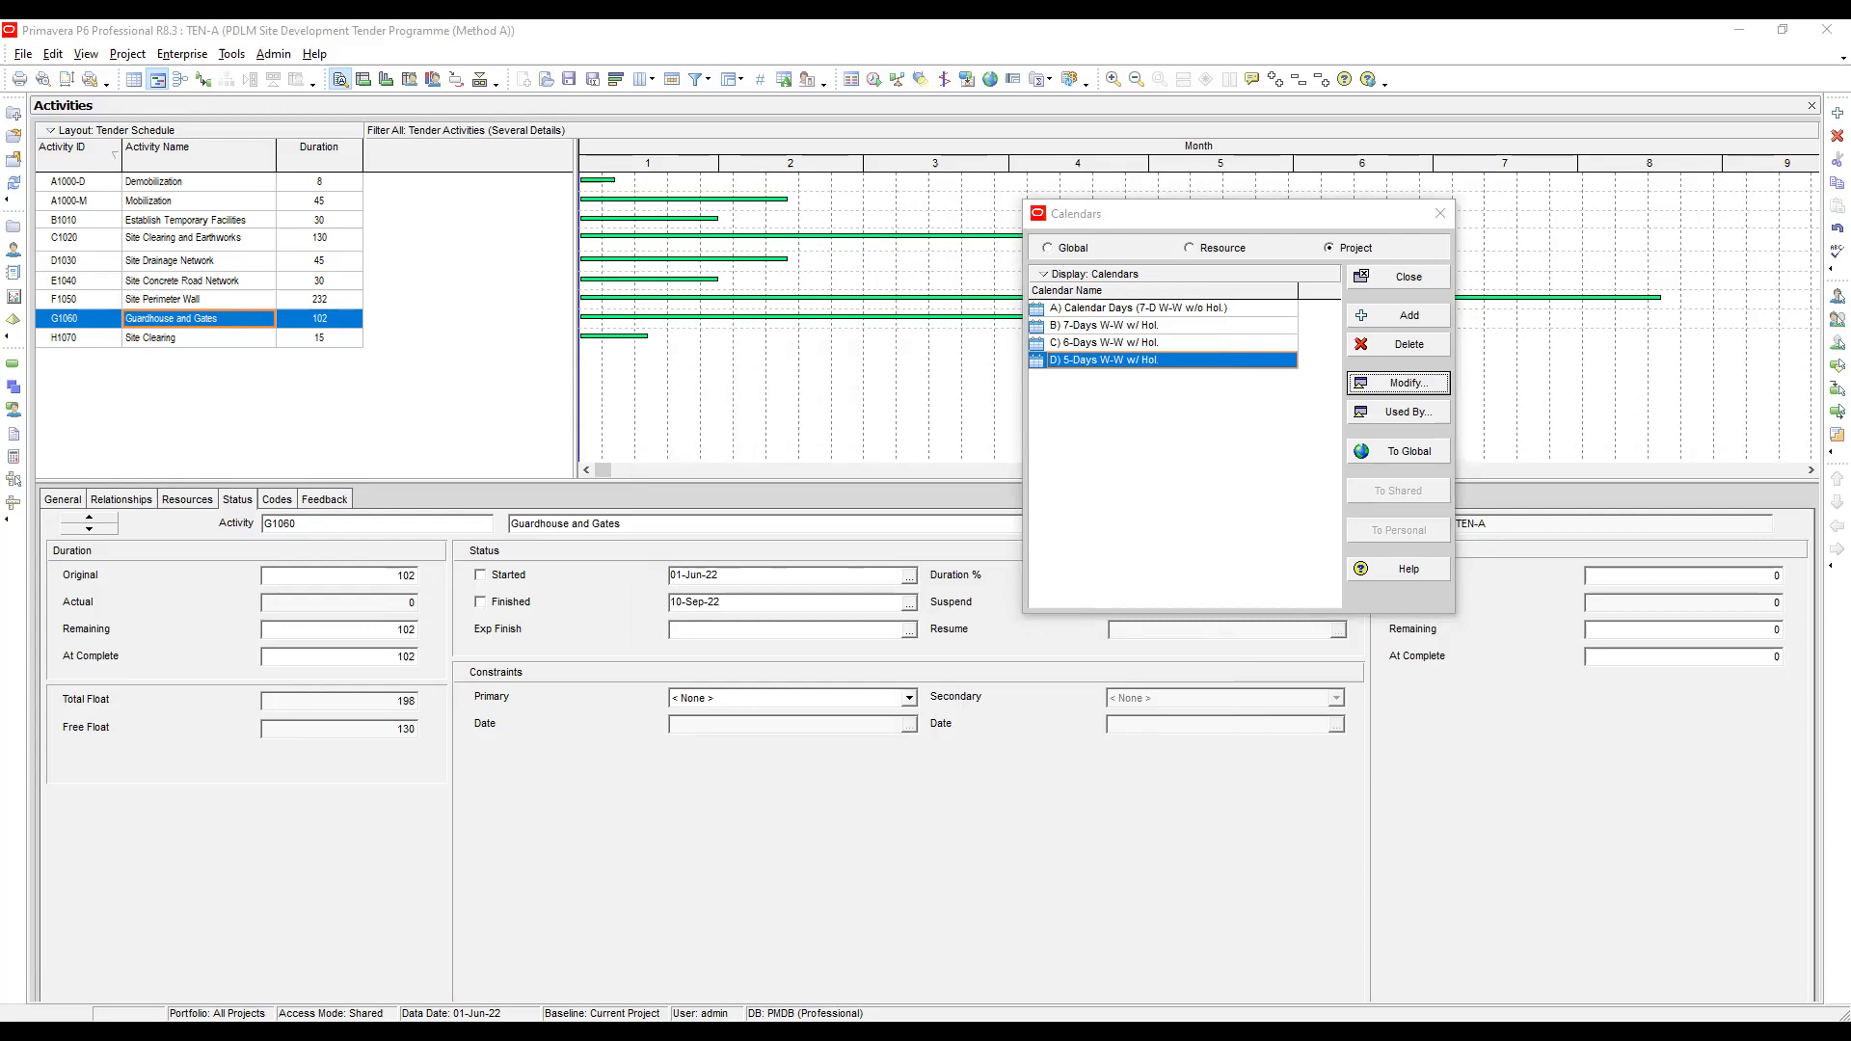
left_click(823, 665)
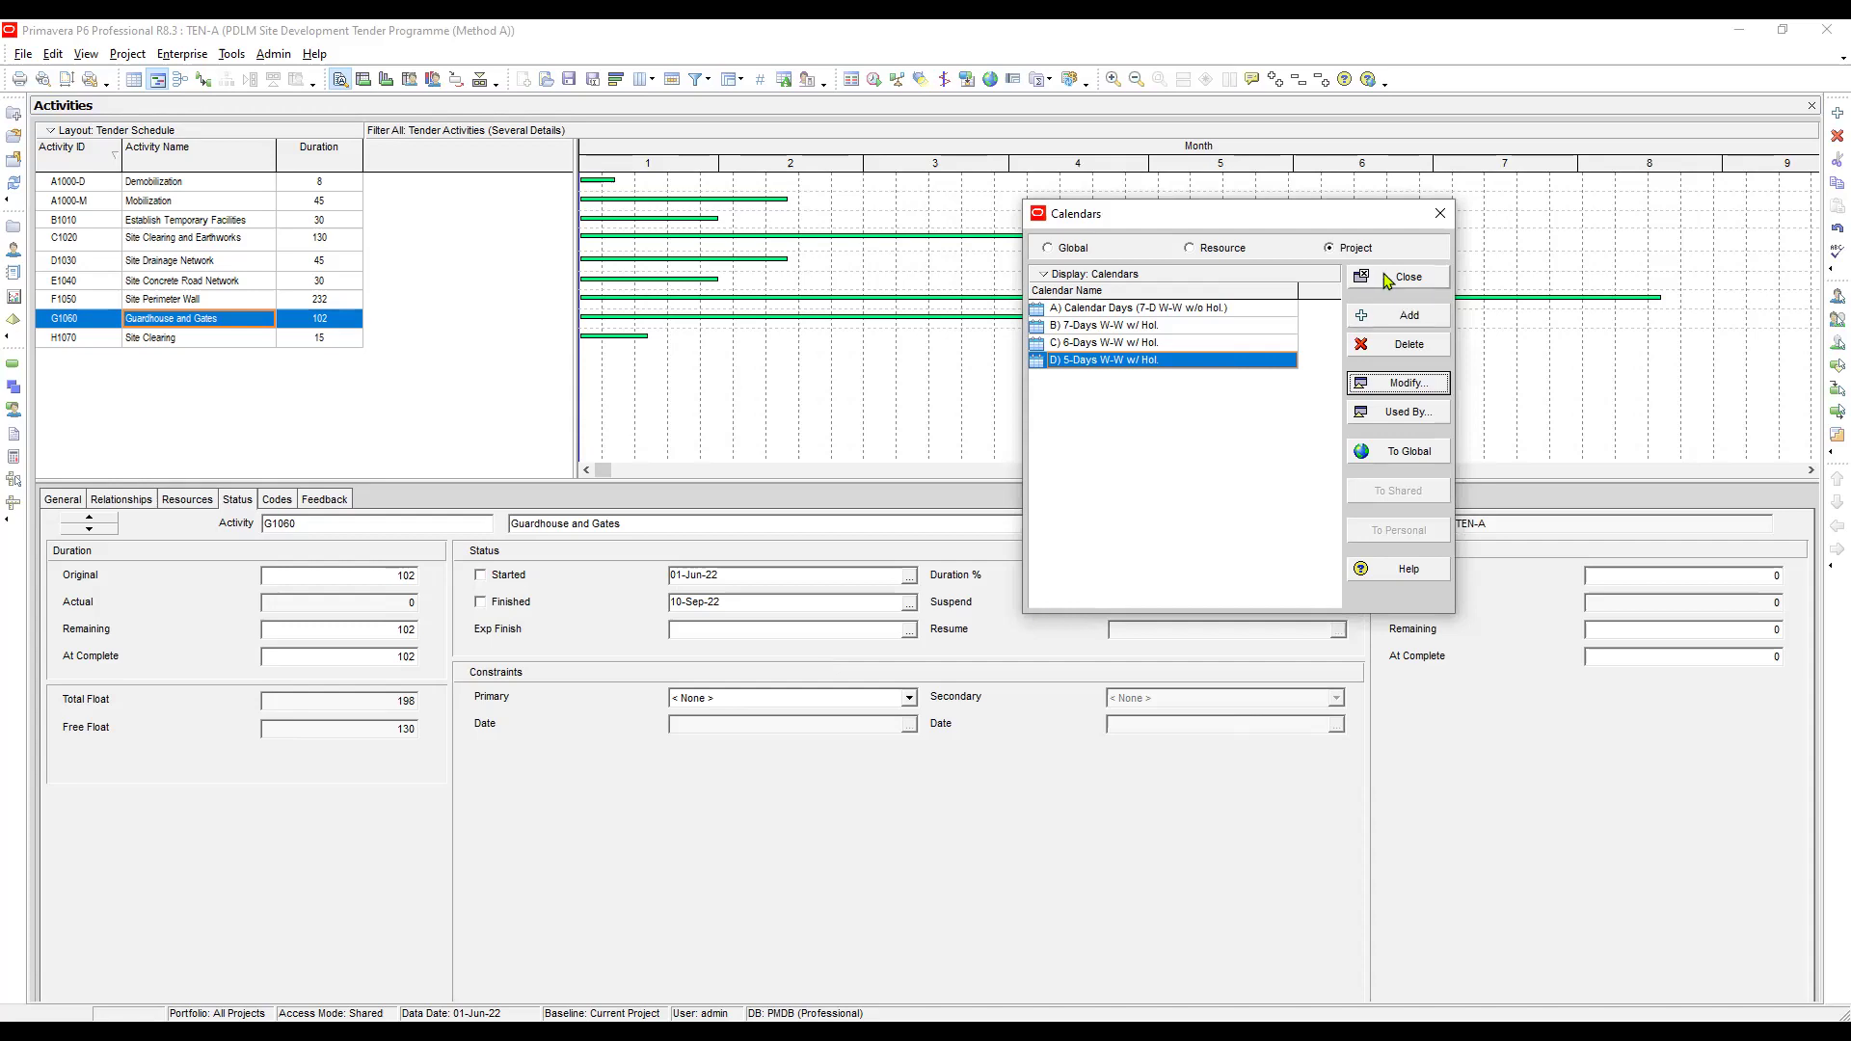
Close the project calendars list and return to the tender activities, selecting Establish Temporary Facilities
left_click(1415, 282)
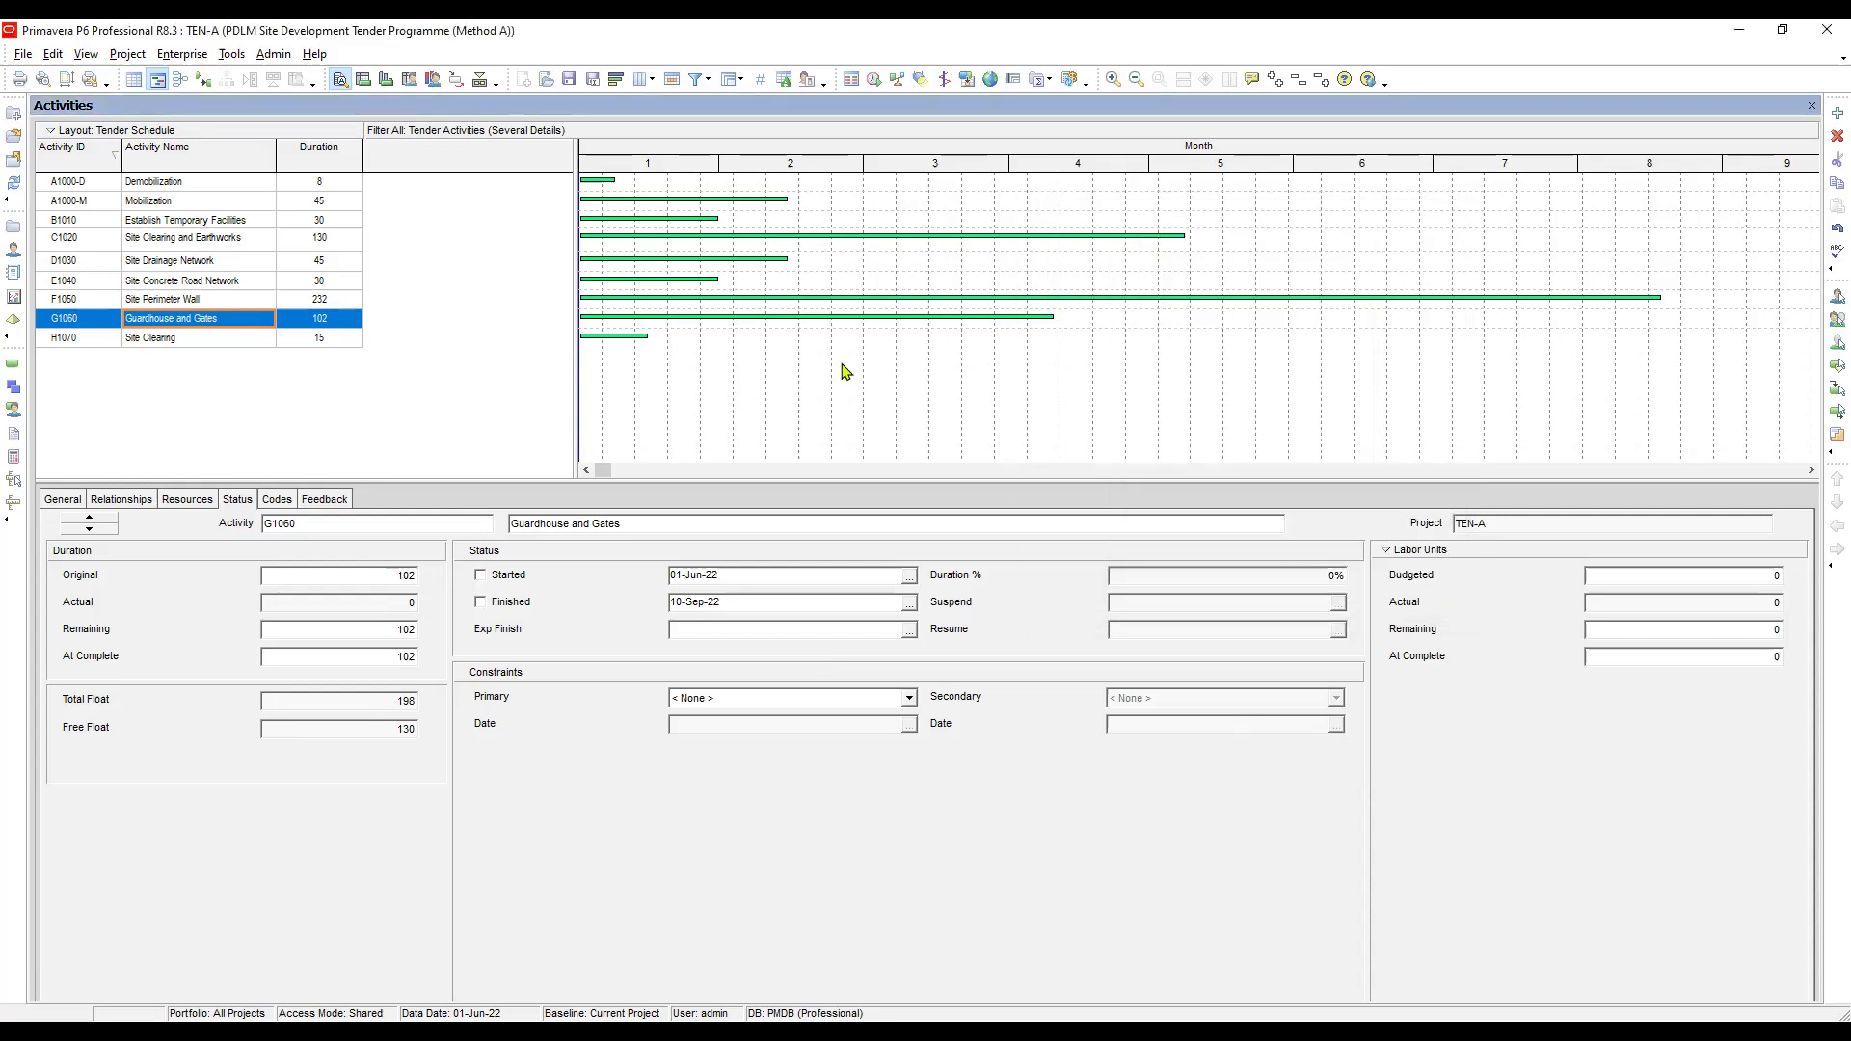
left_click(213, 190)
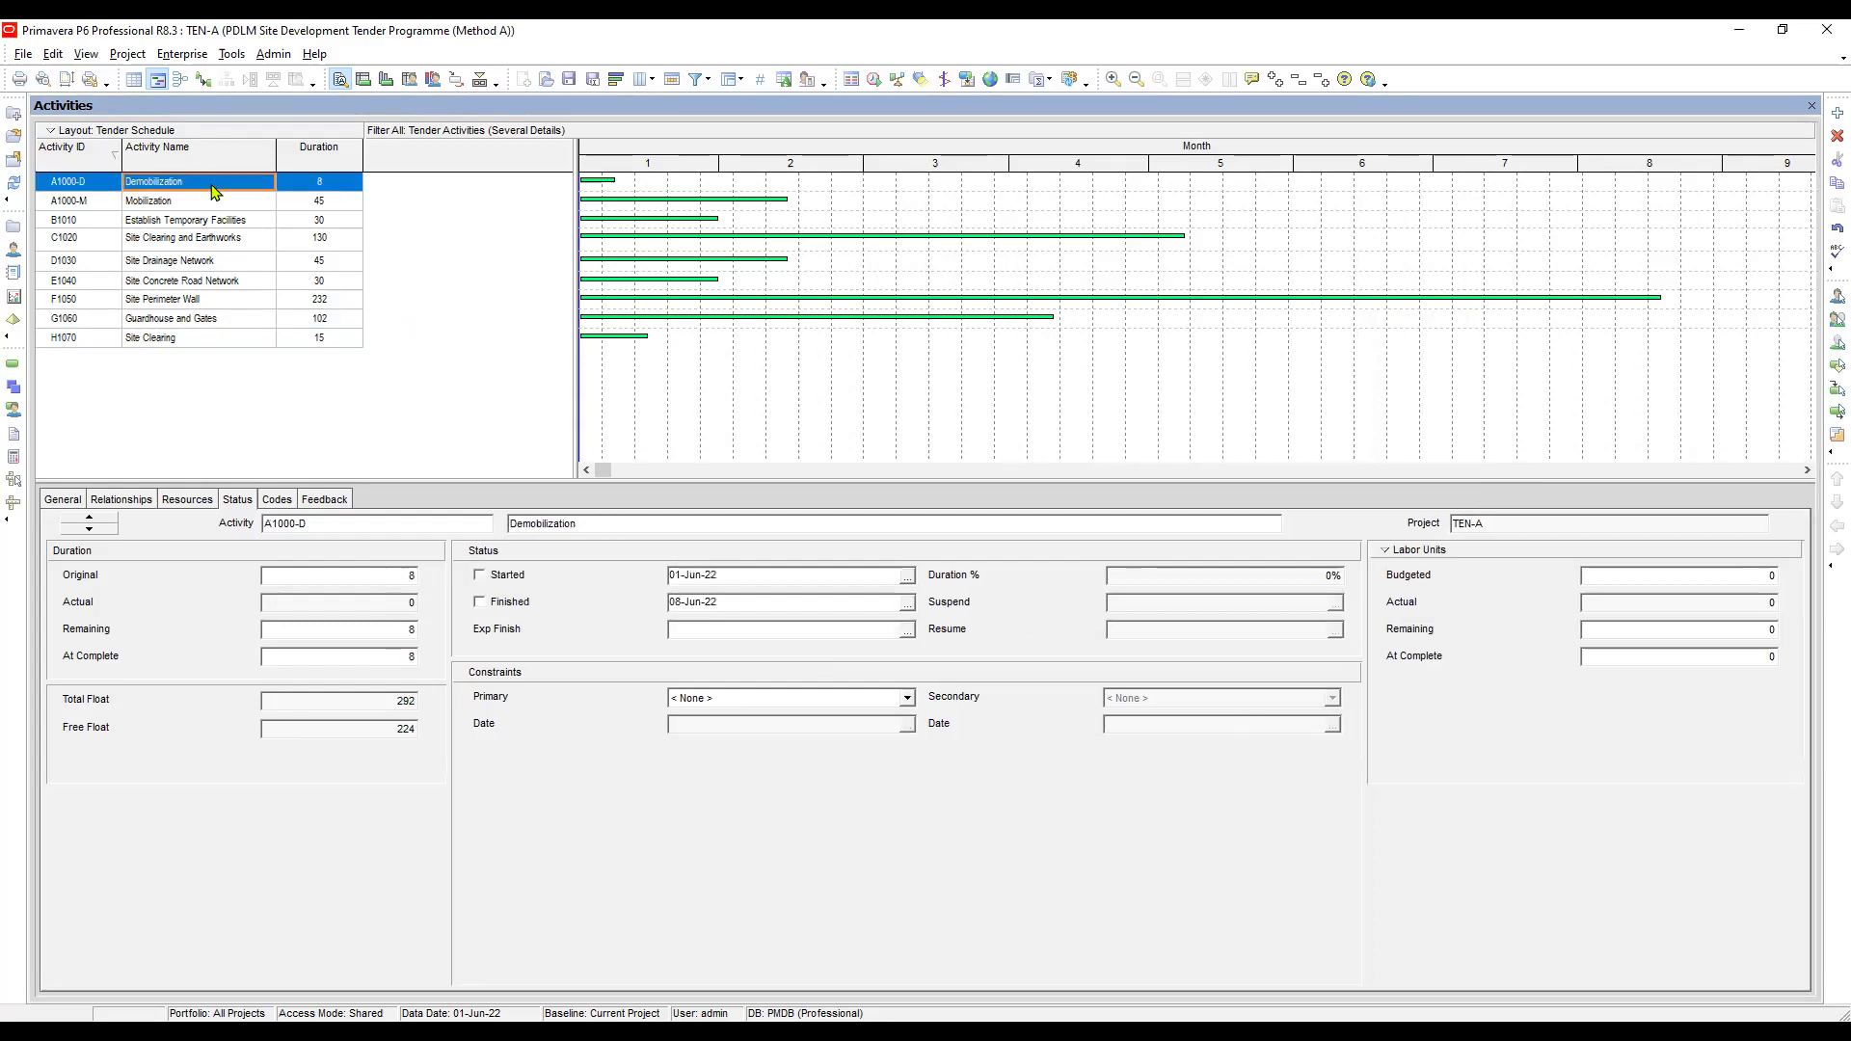
left_click(192, 203)
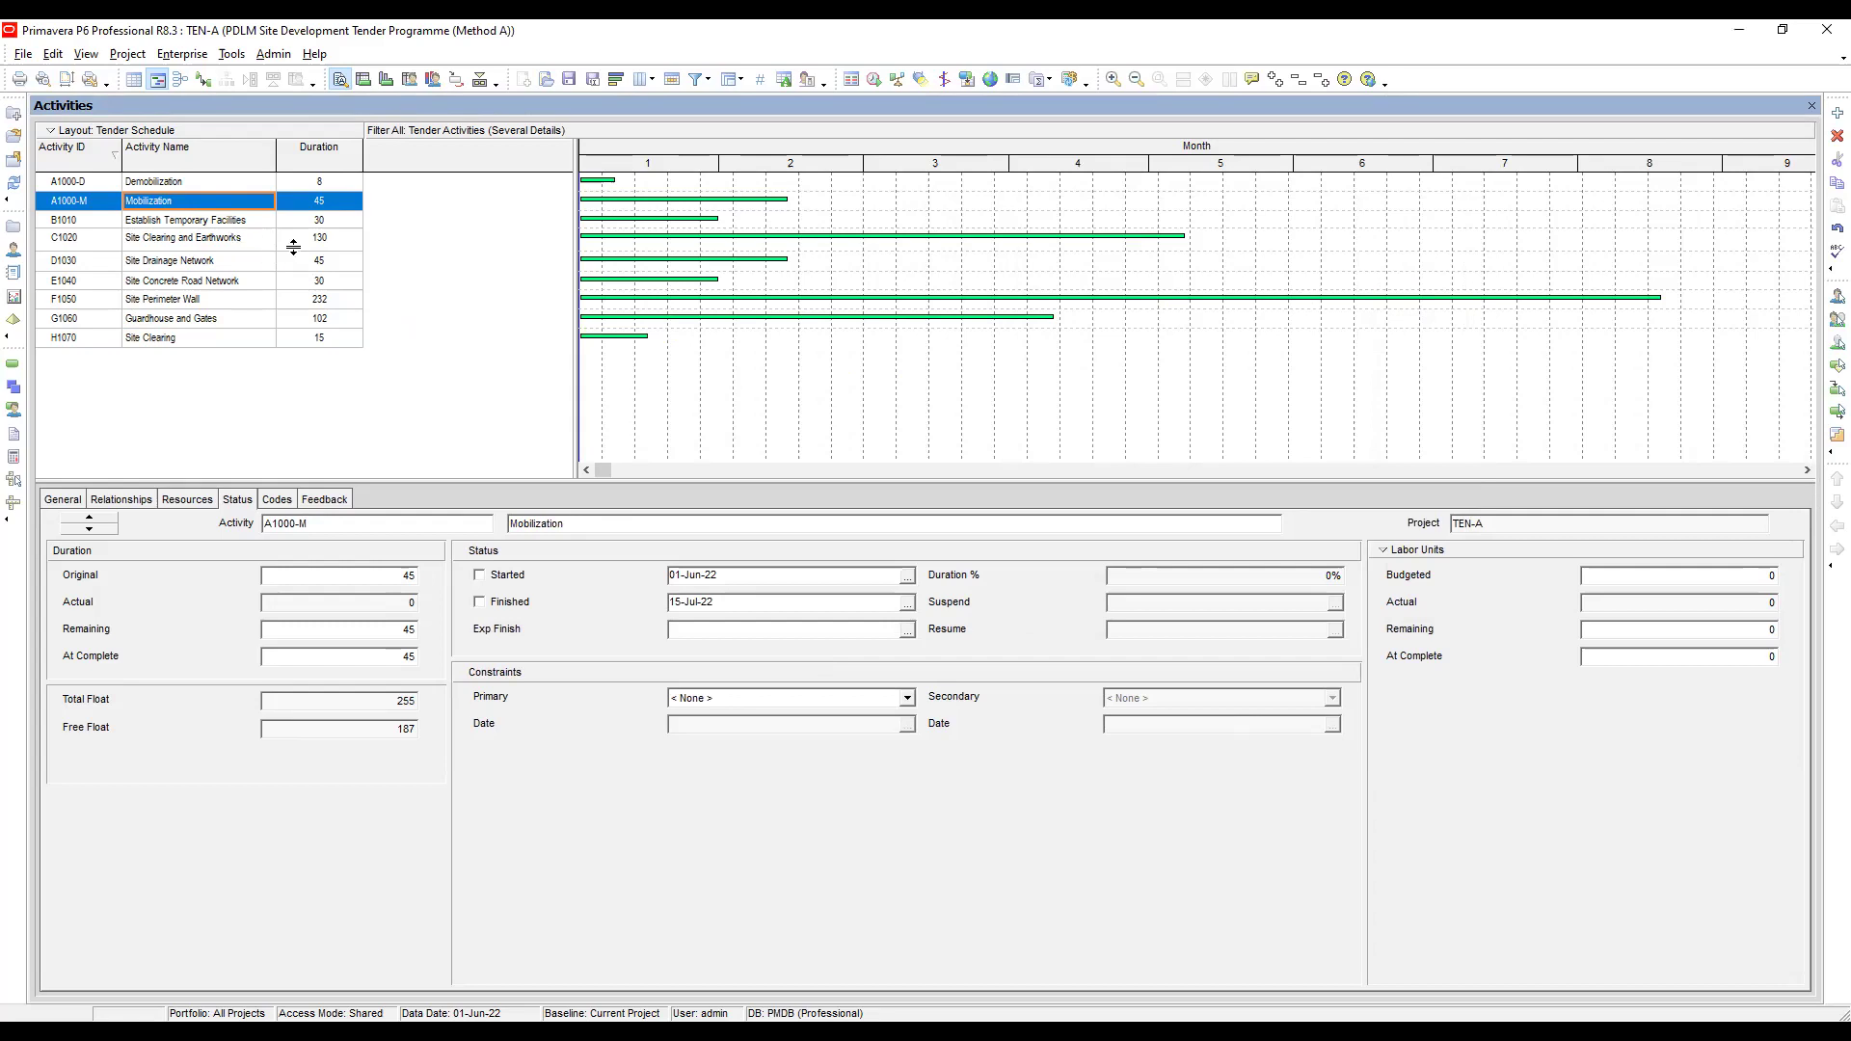
left_click(322, 221)
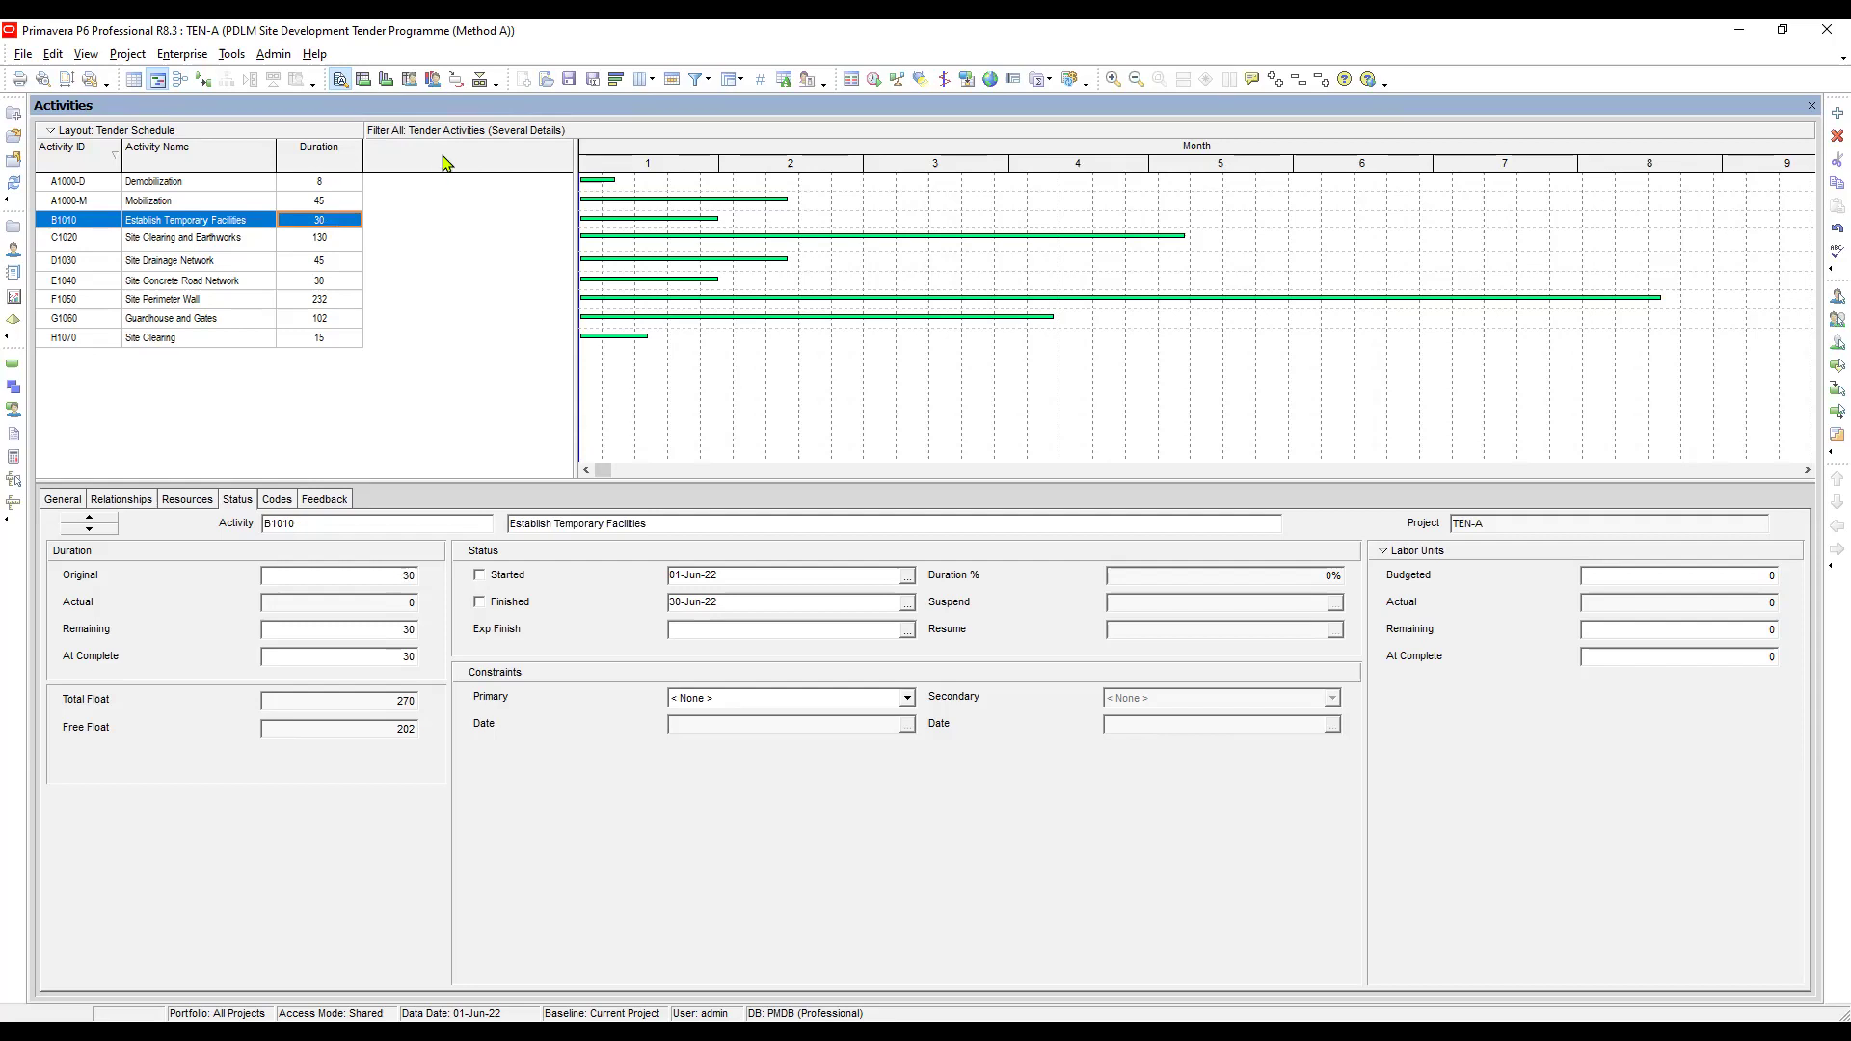
Add the Calendar field from the General category to the activity table's columns, below Duration
left_click(86, 56)
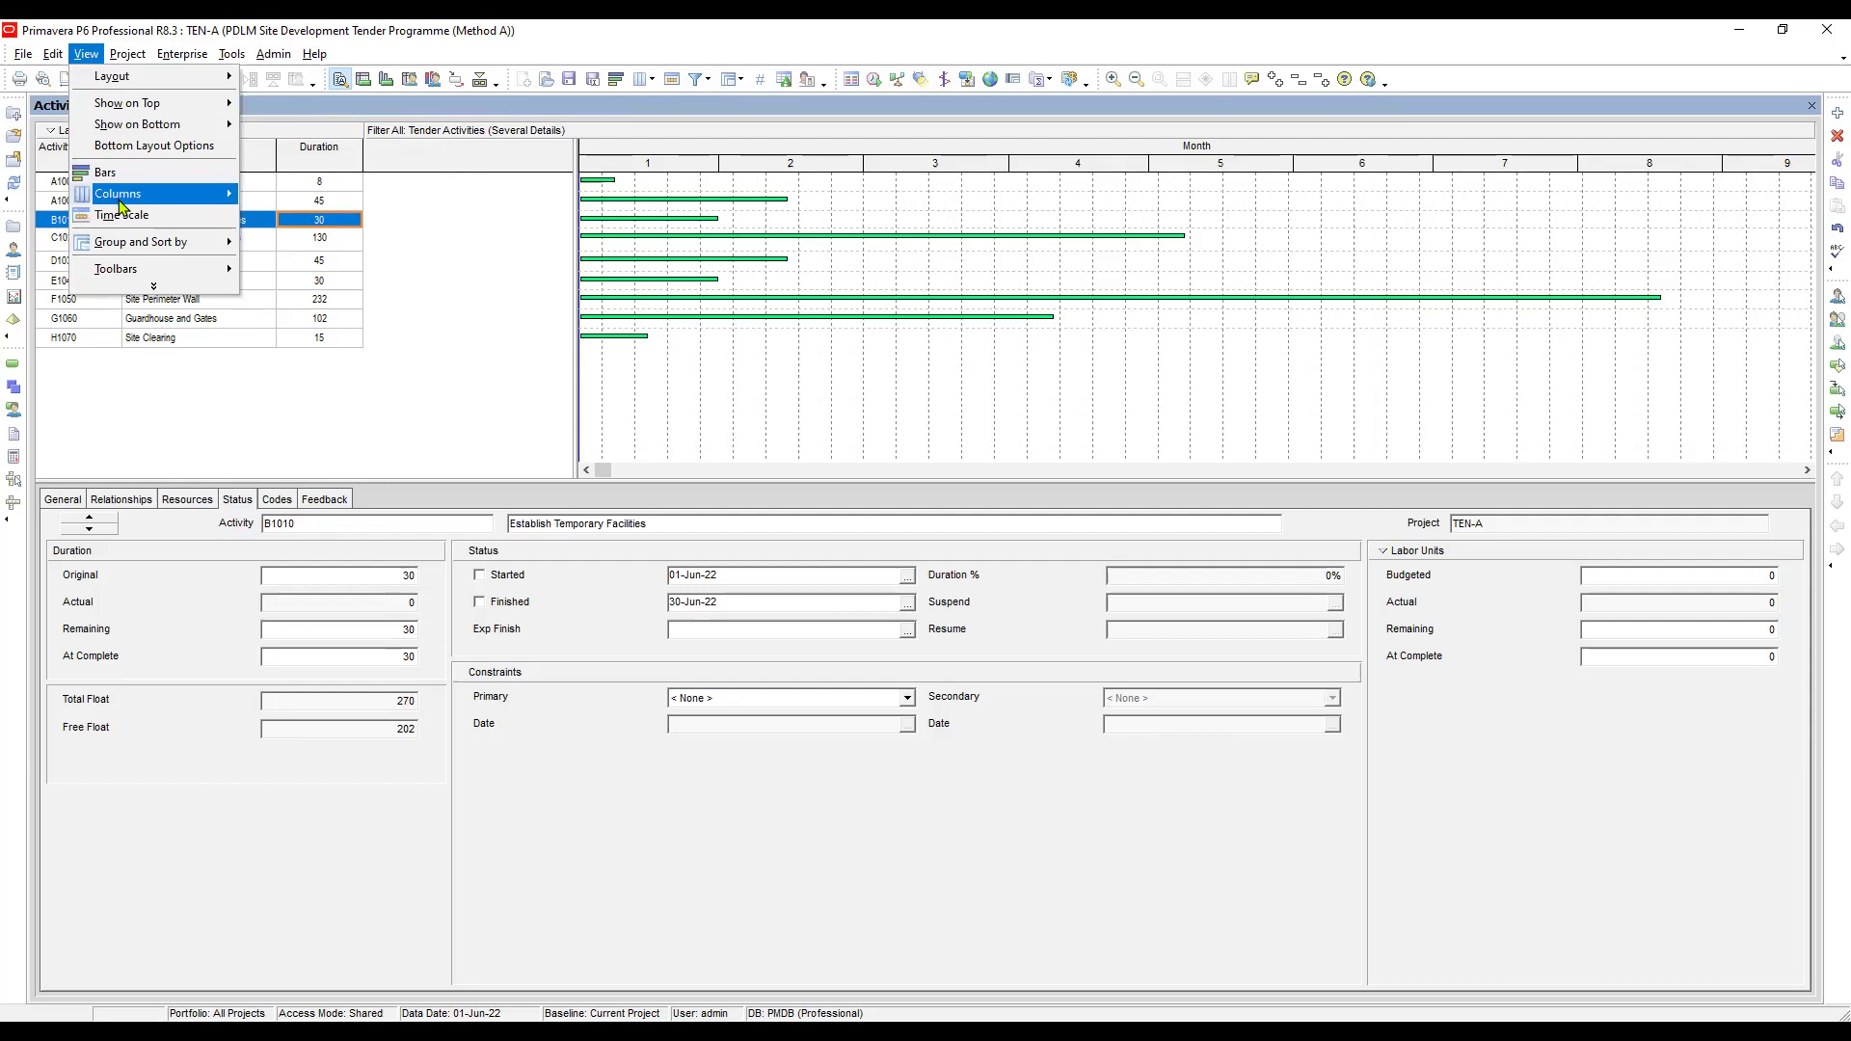
mouse_move(119, 199)
left_click(298, 196)
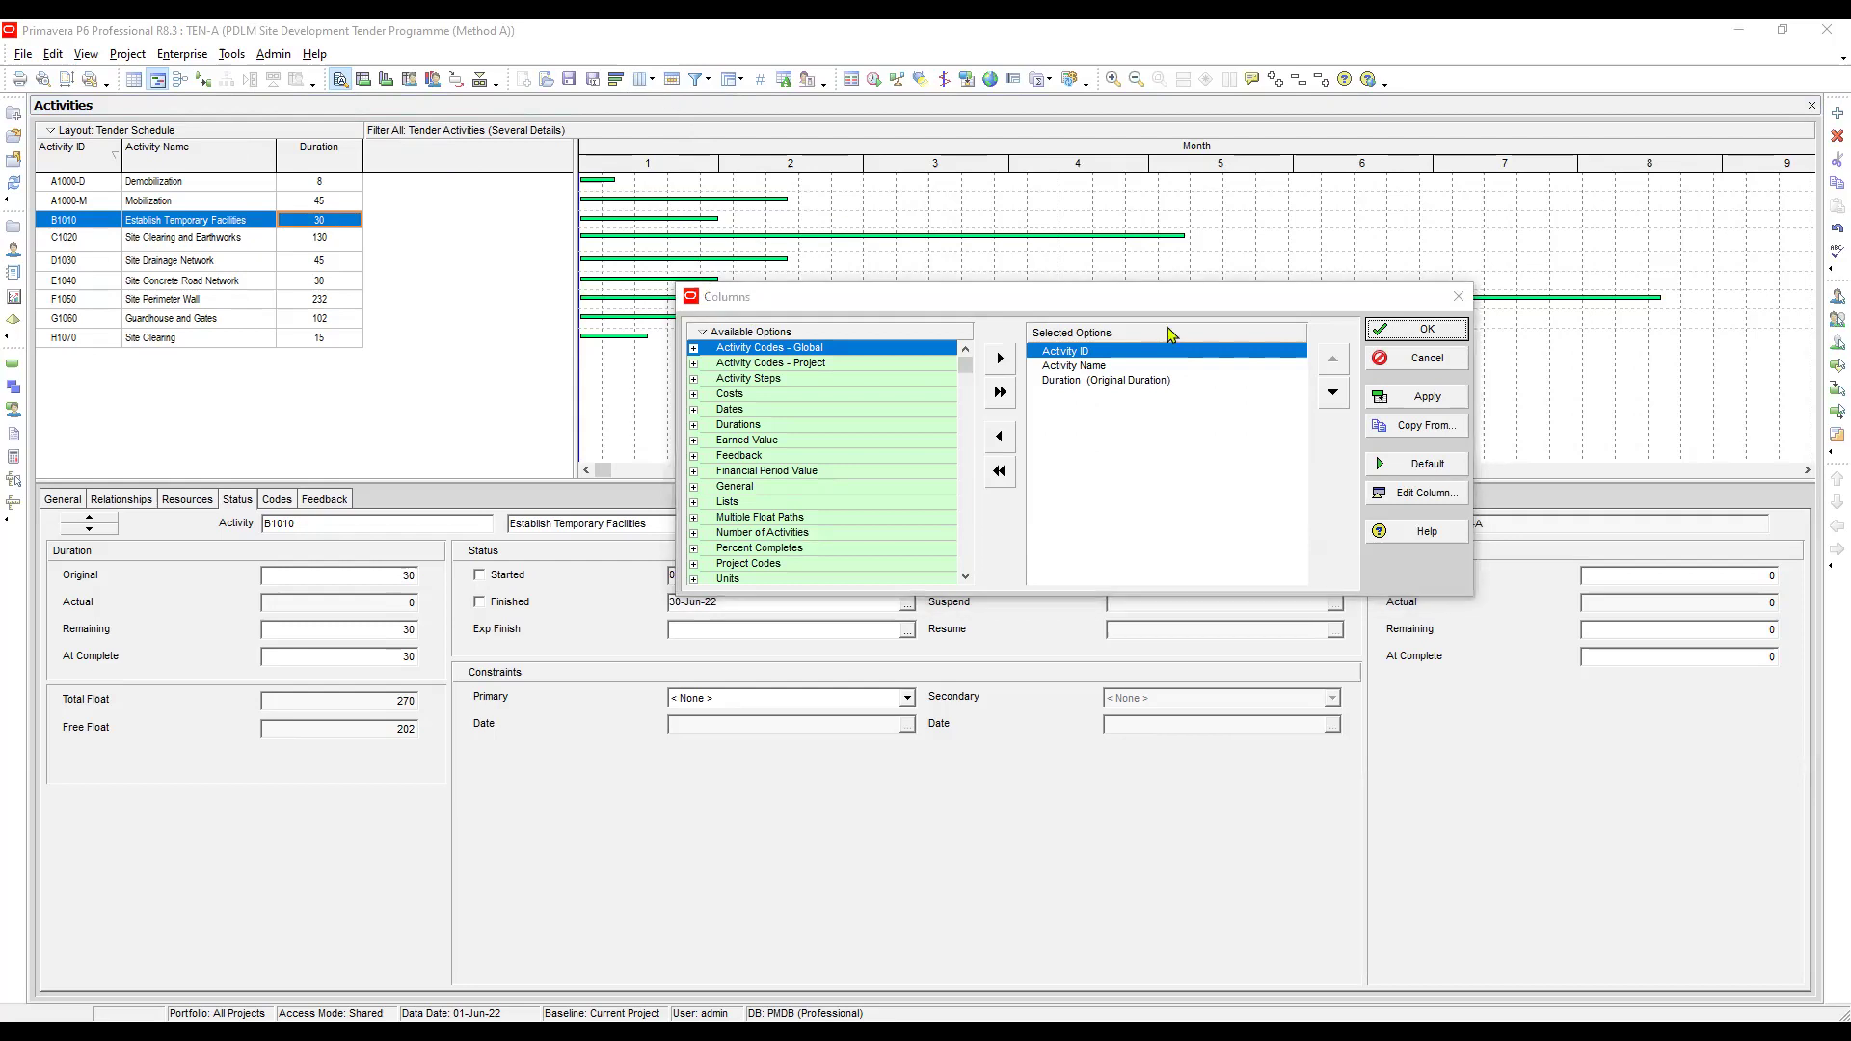
left_click(1100, 368)
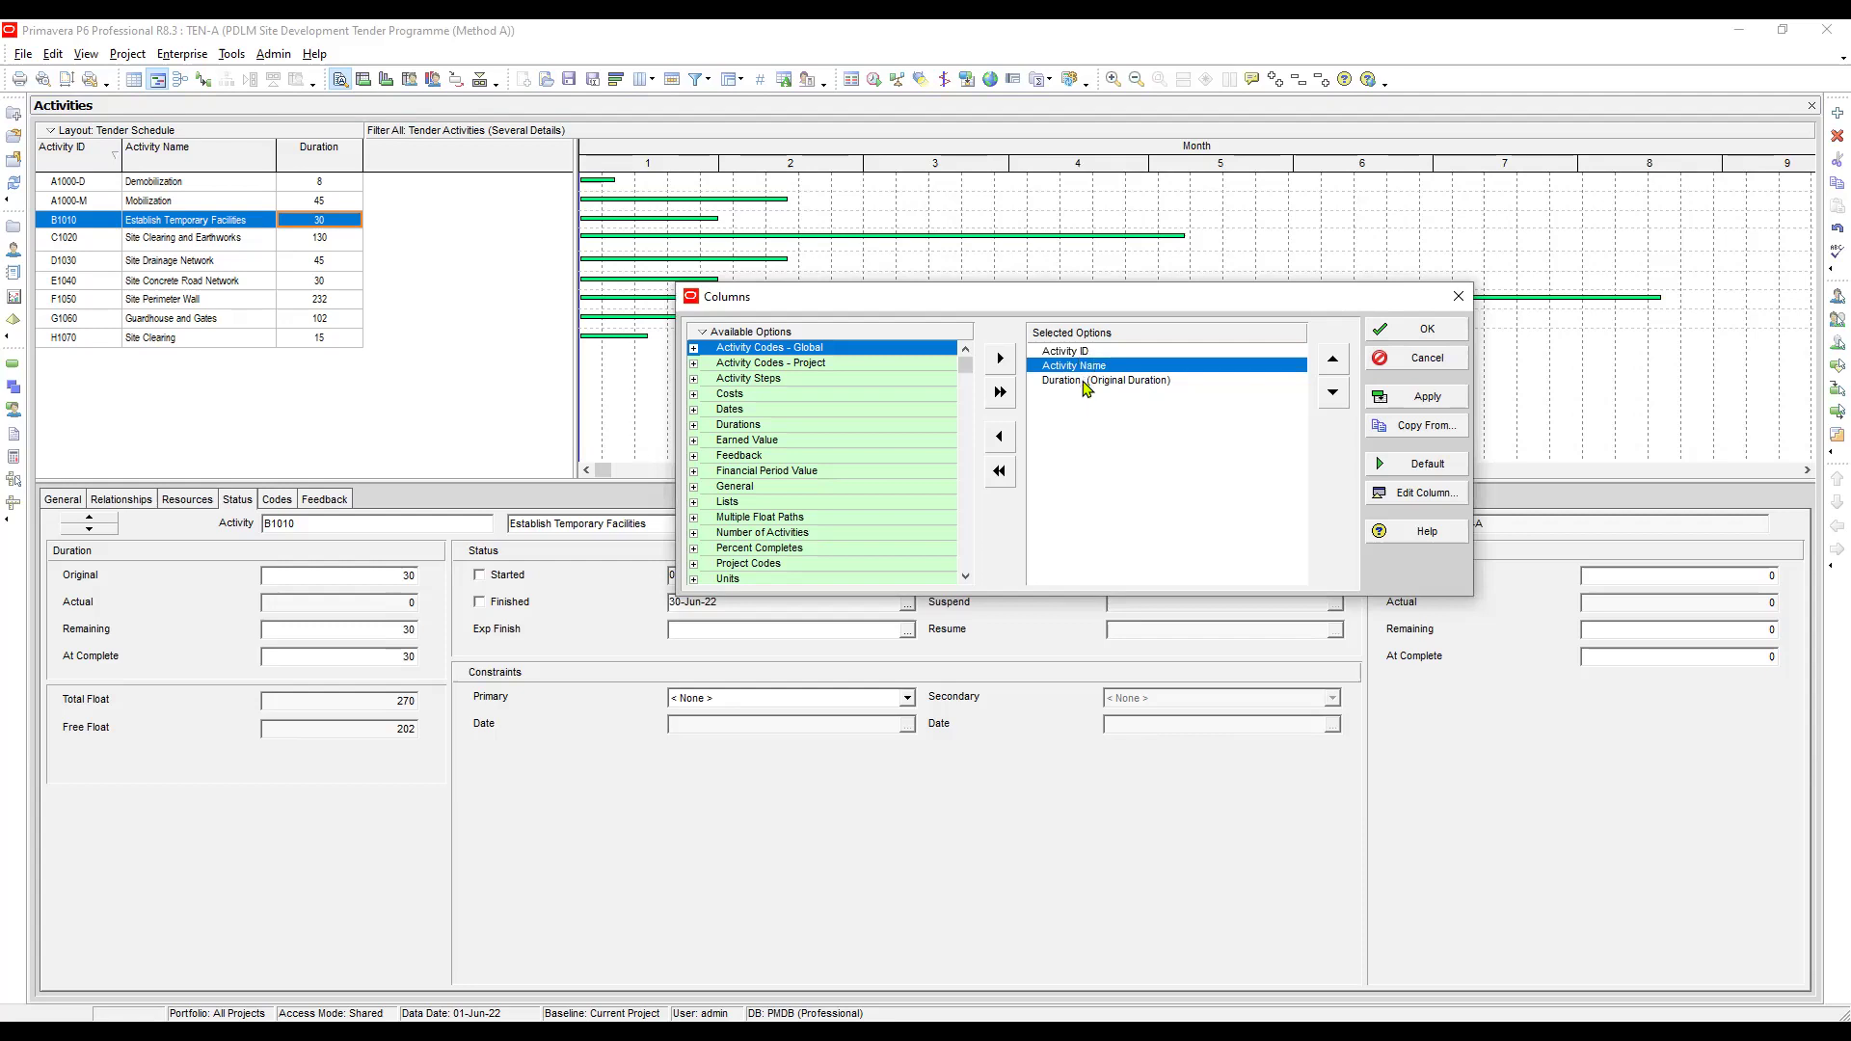
left_click(1088, 382)
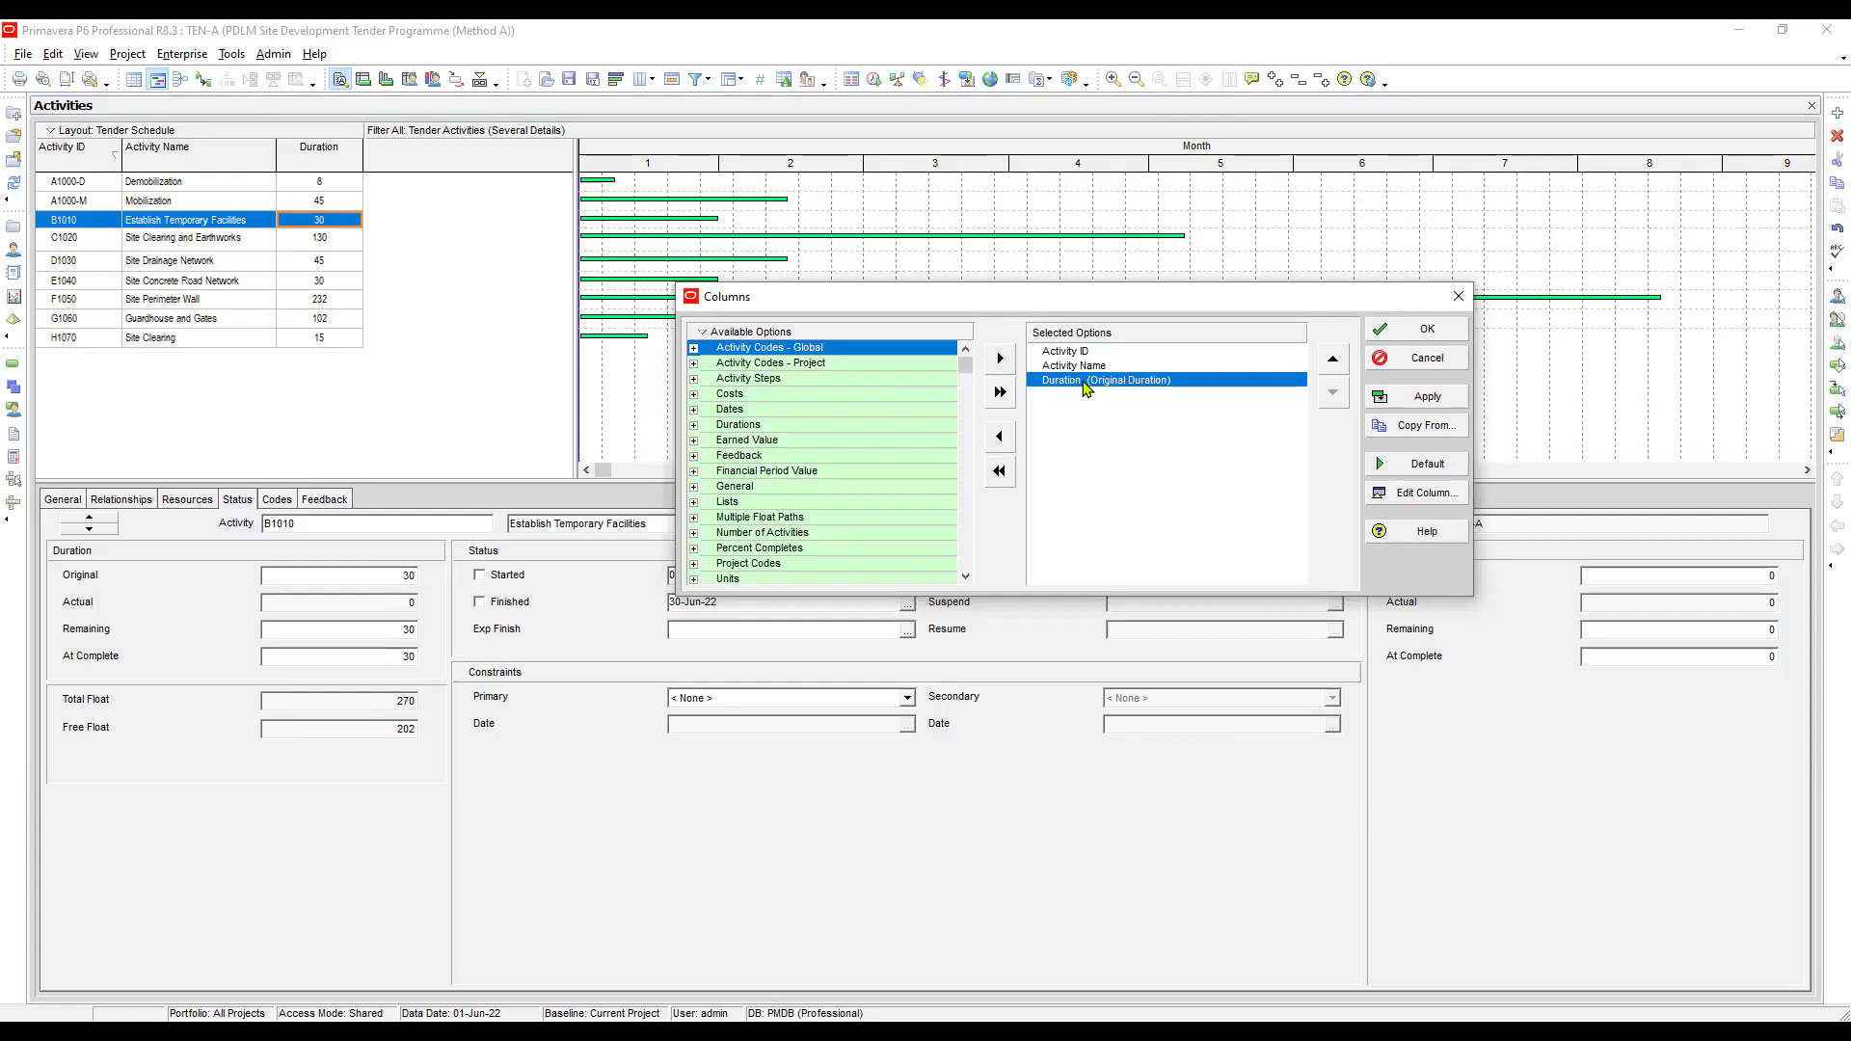
left_click(750, 405)
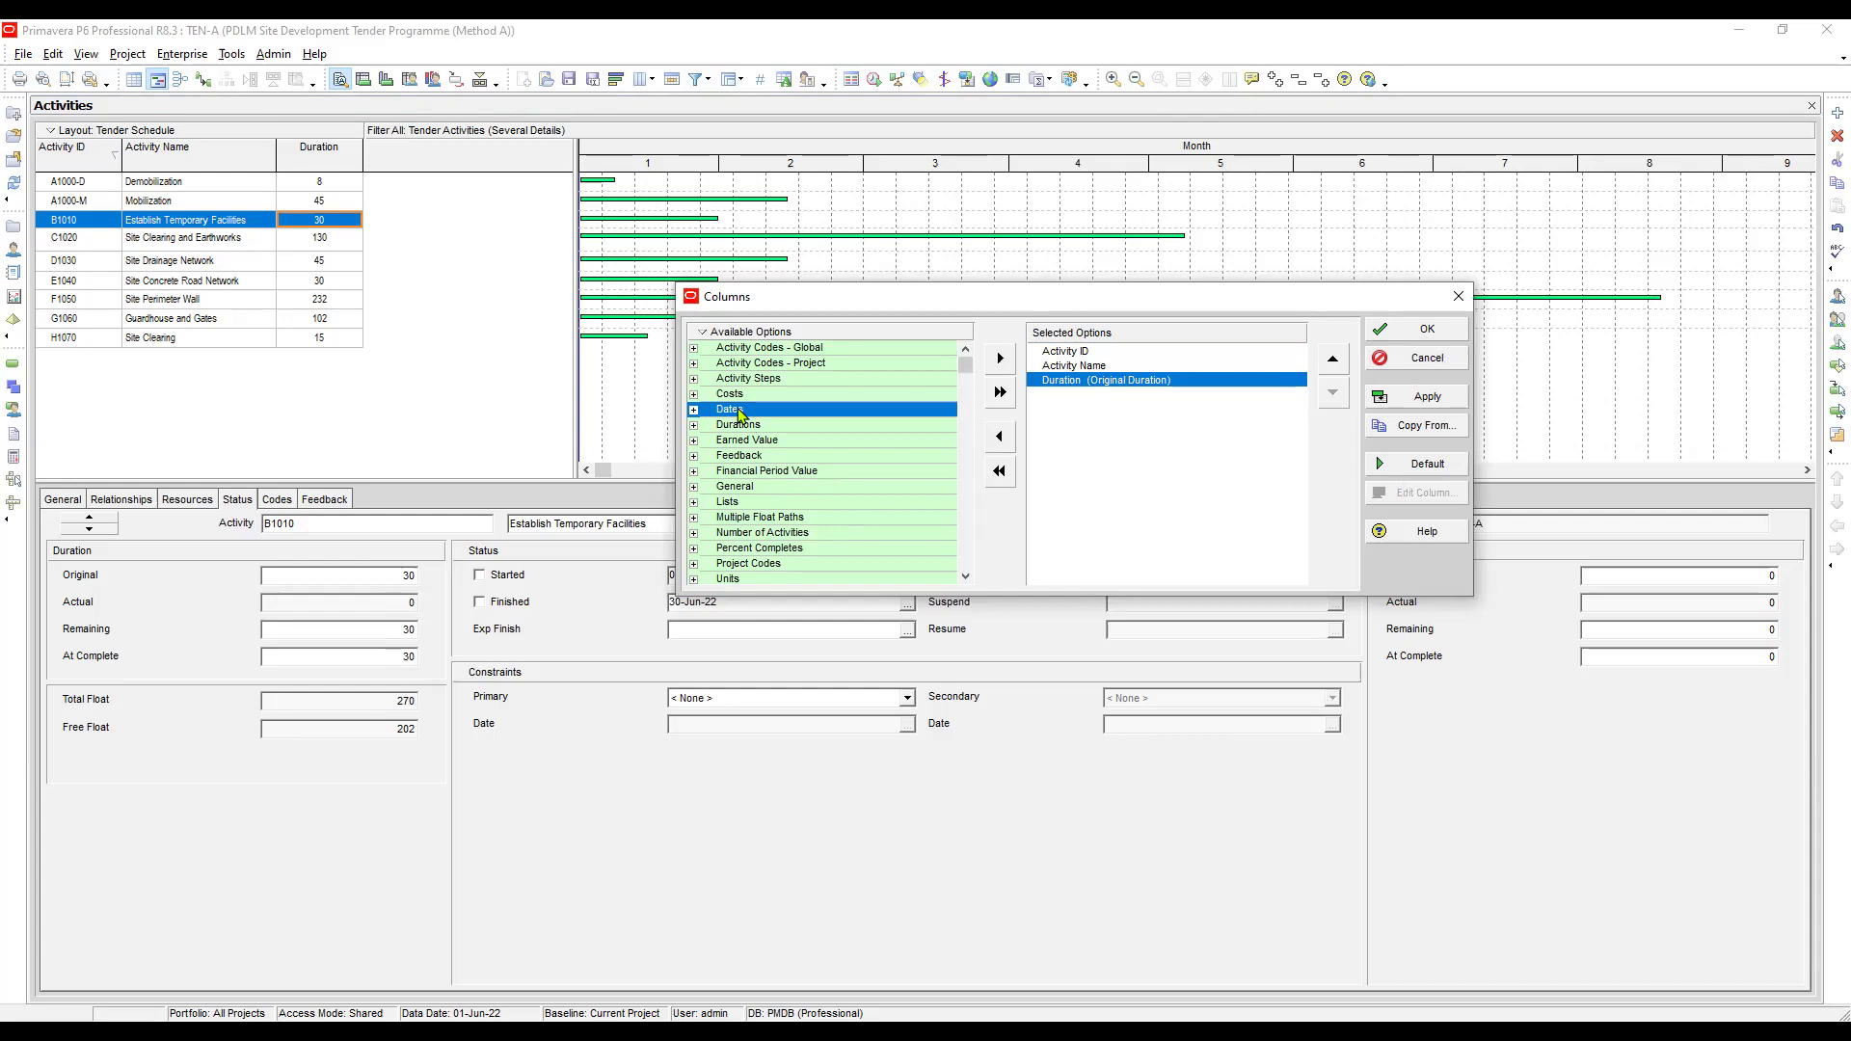
left_click(694, 502)
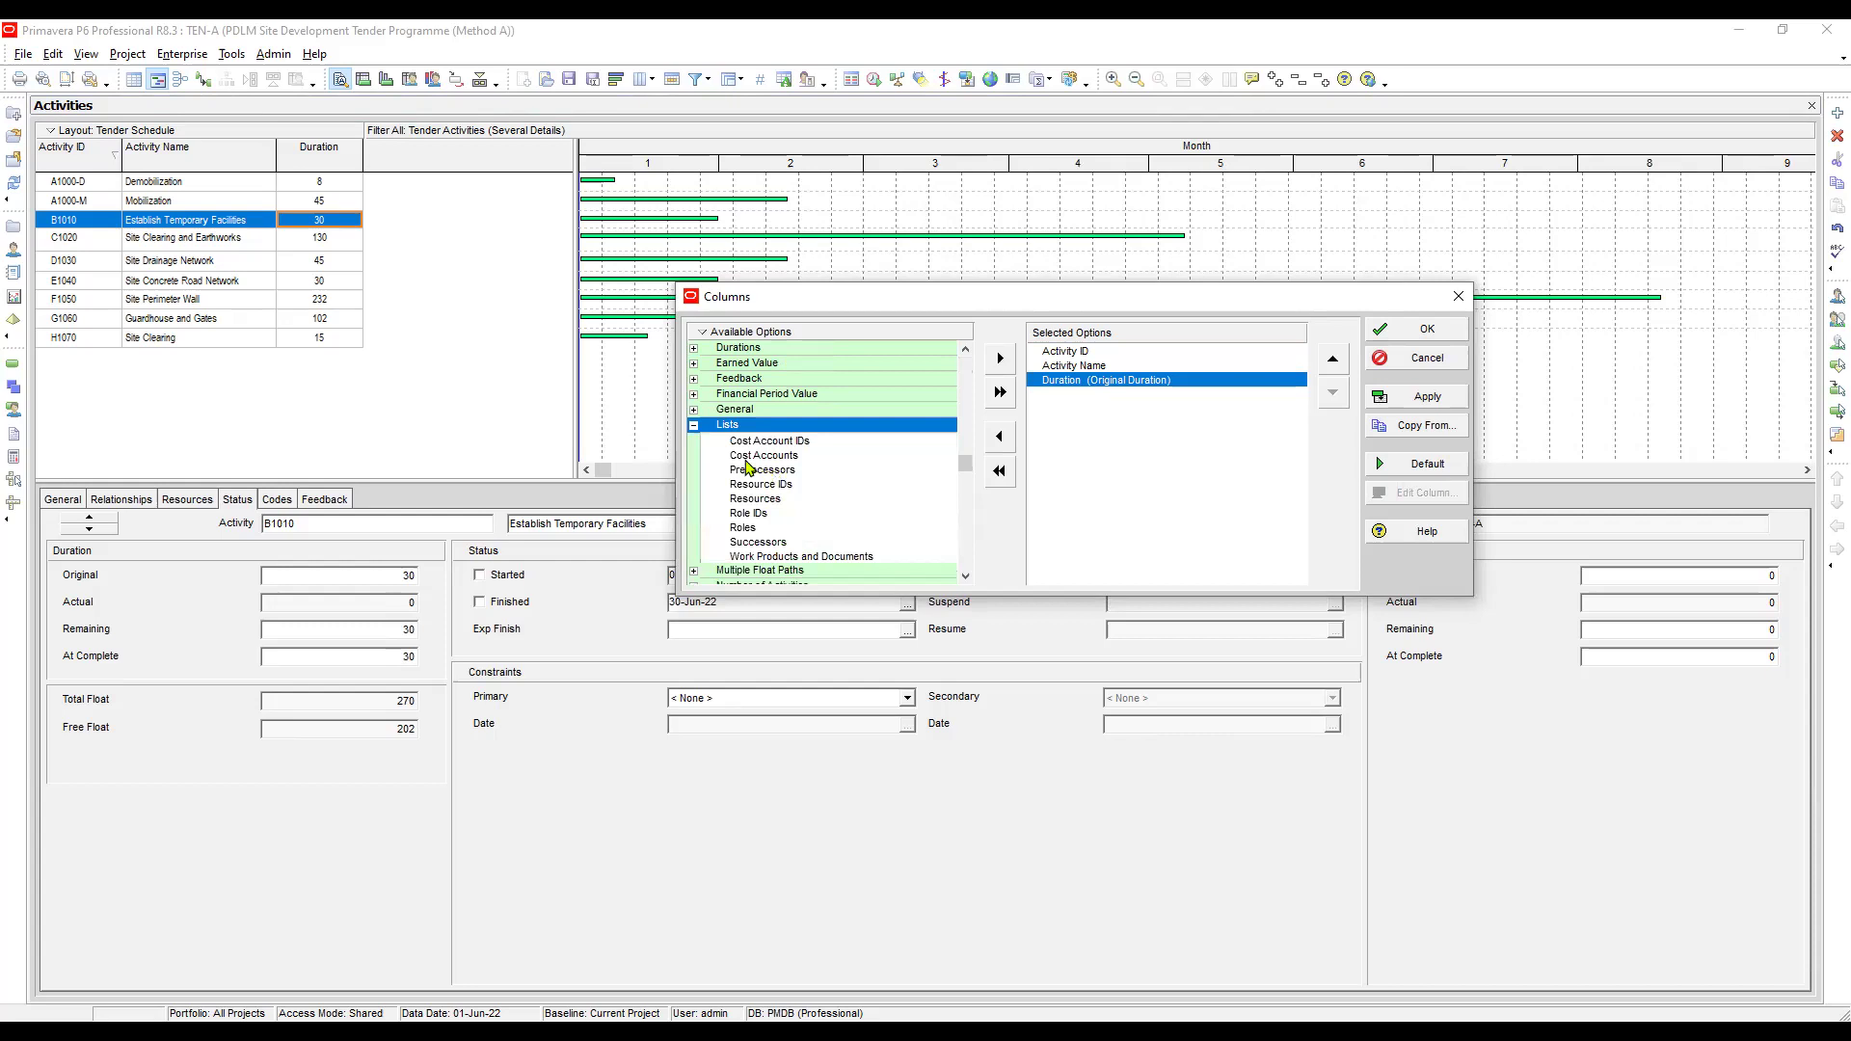
left_click(695, 411)
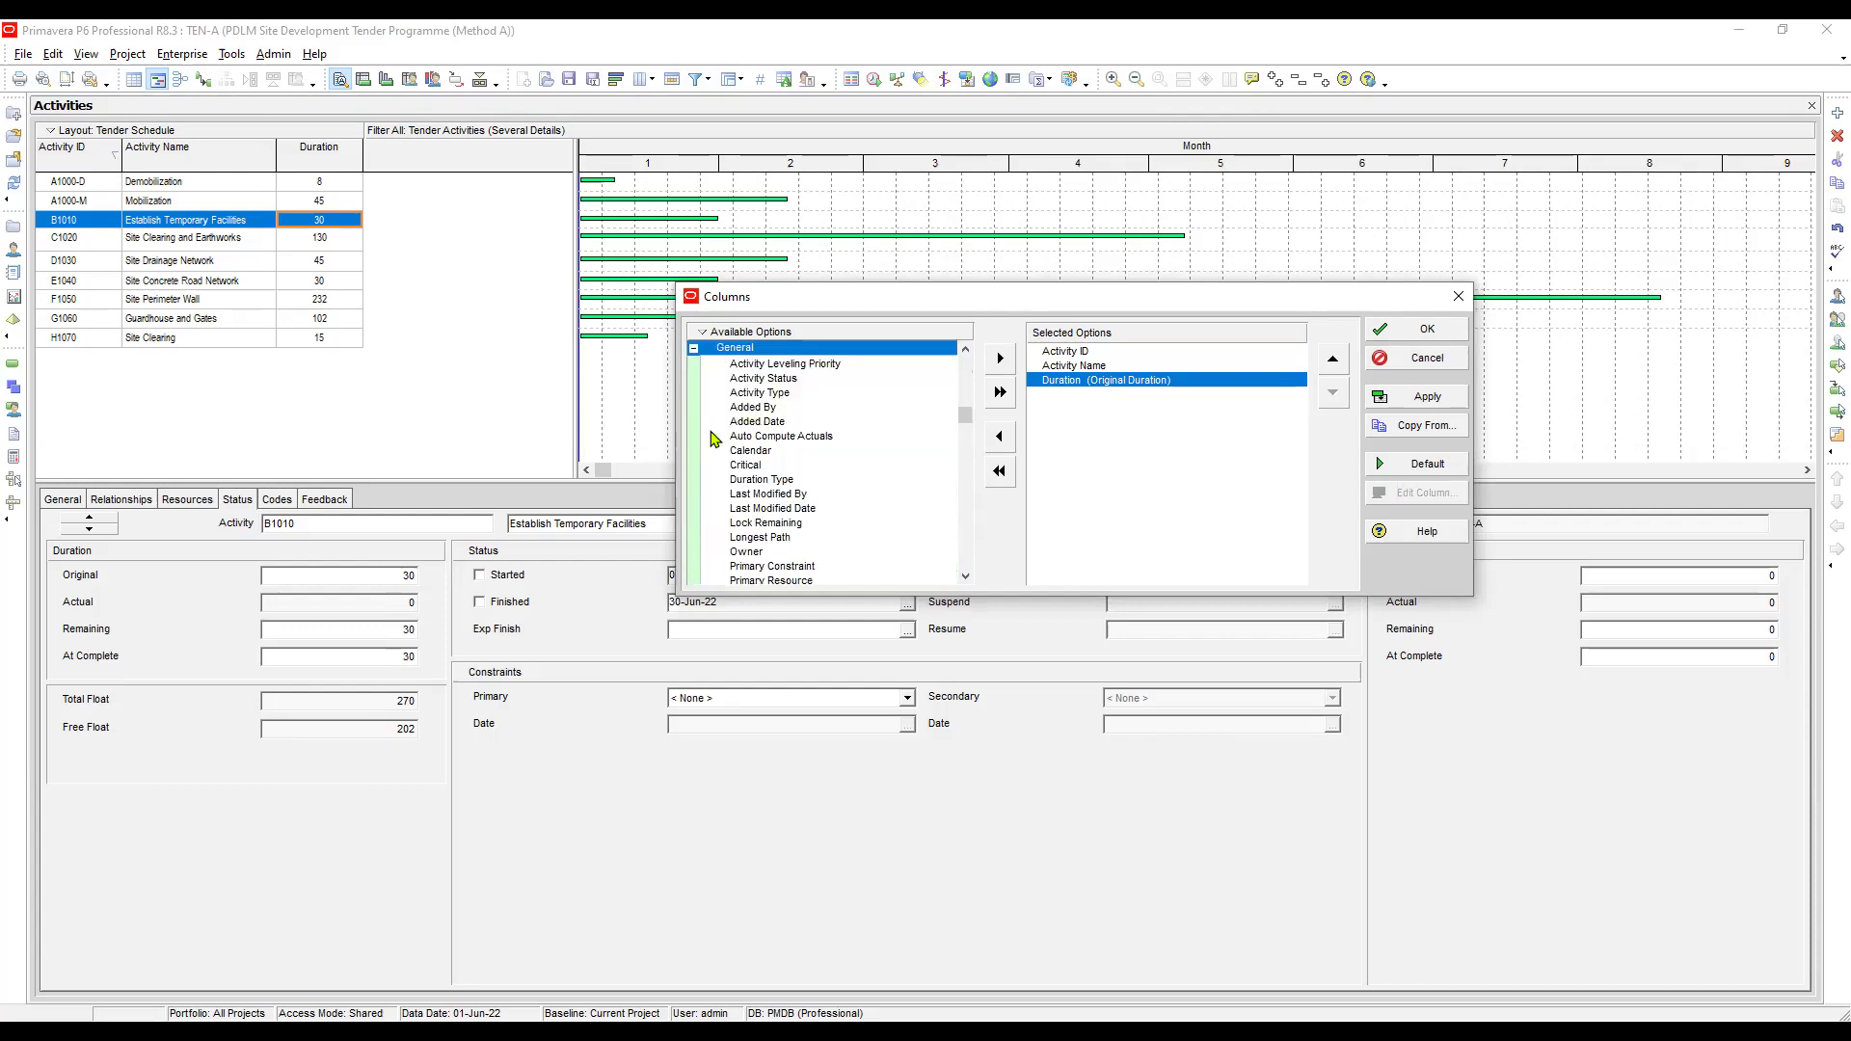
left_click(751, 454)
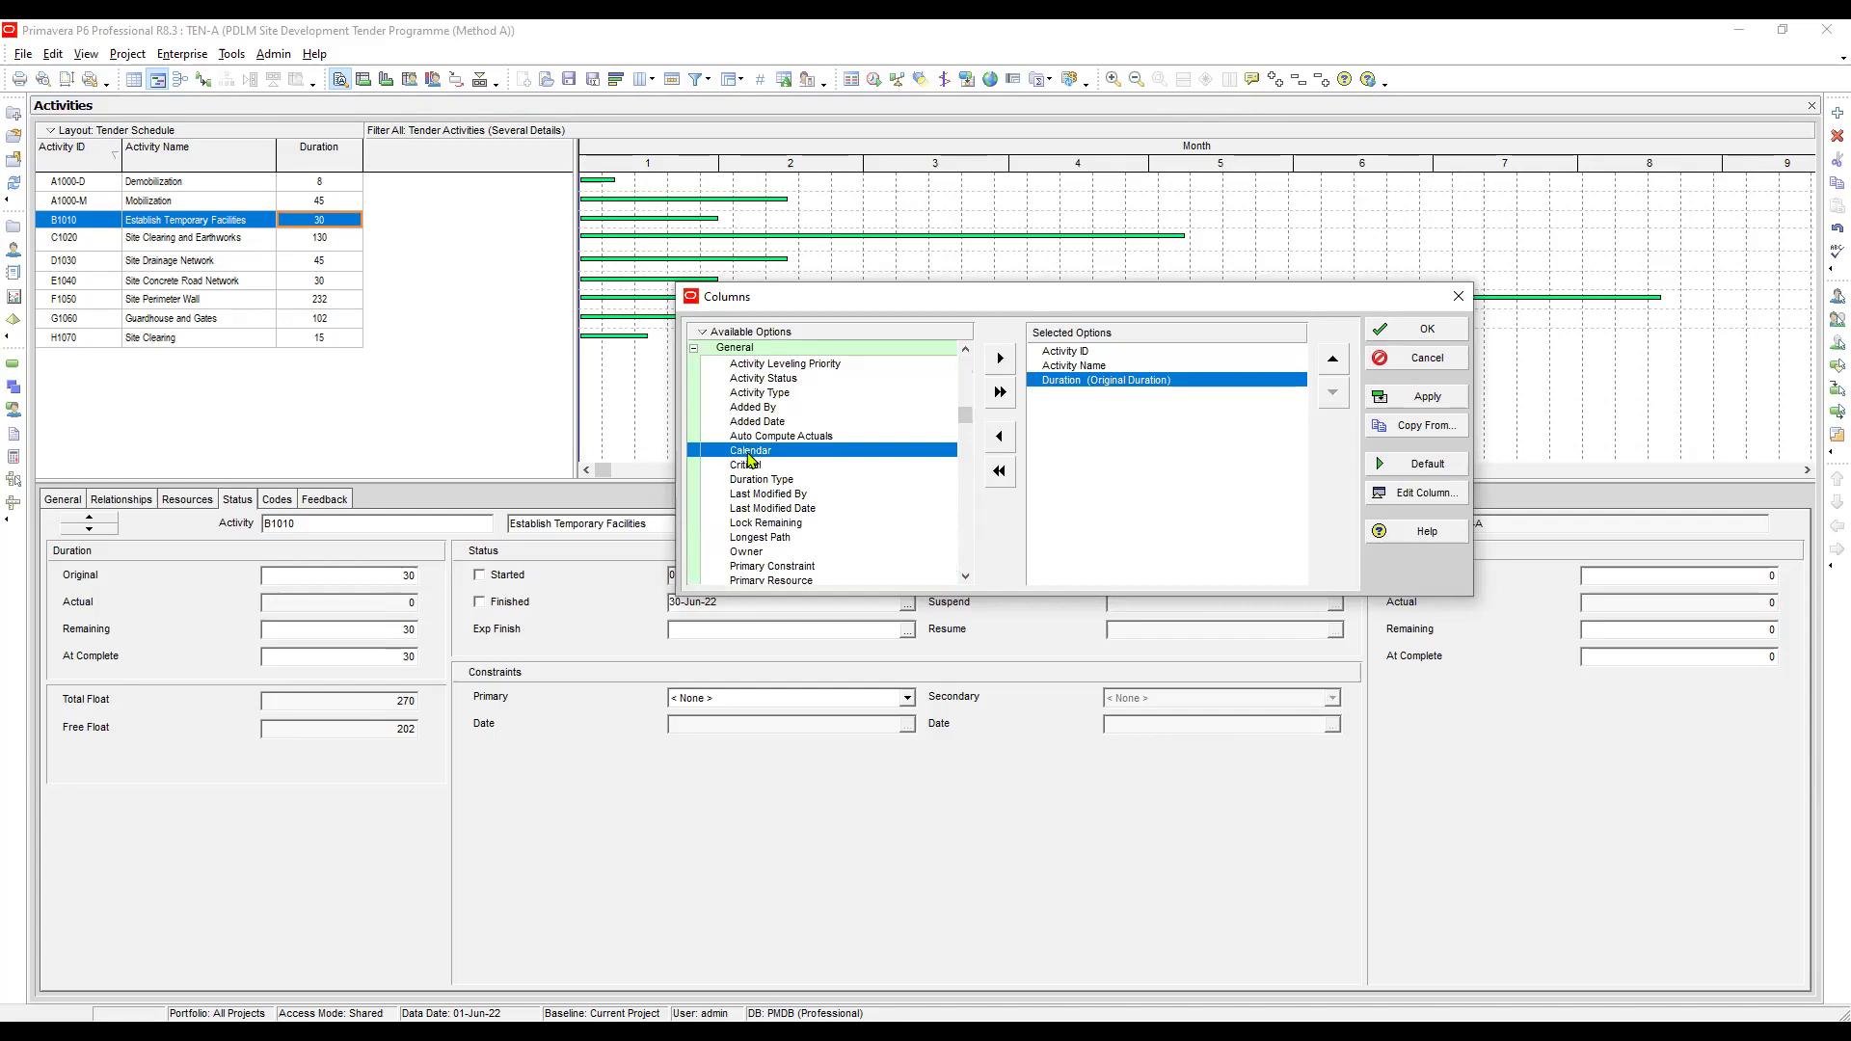
left_click(1000, 358)
left_click(1084, 383)
left_click(1085, 397)
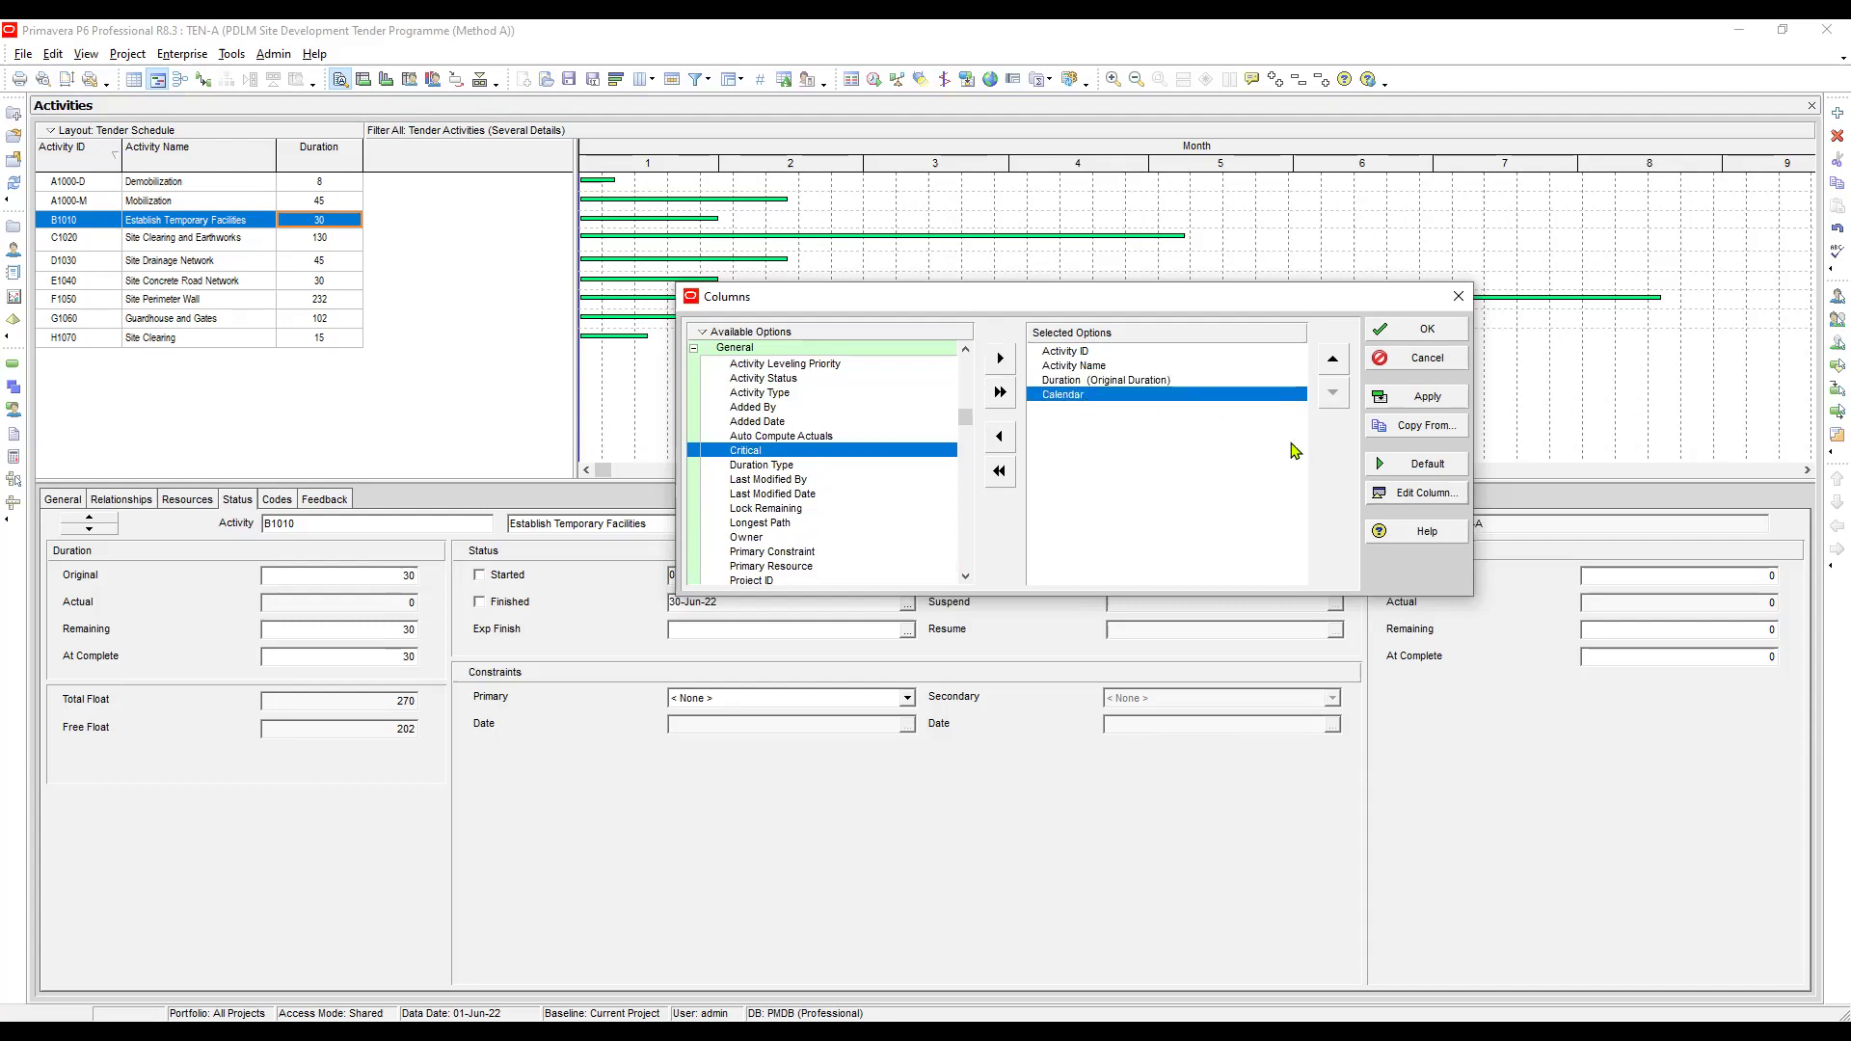
Center-align the Calendar column, apply the column setup and widen the column to fit the full calendar names
left_click(1422, 493)
left_click(899, 608)
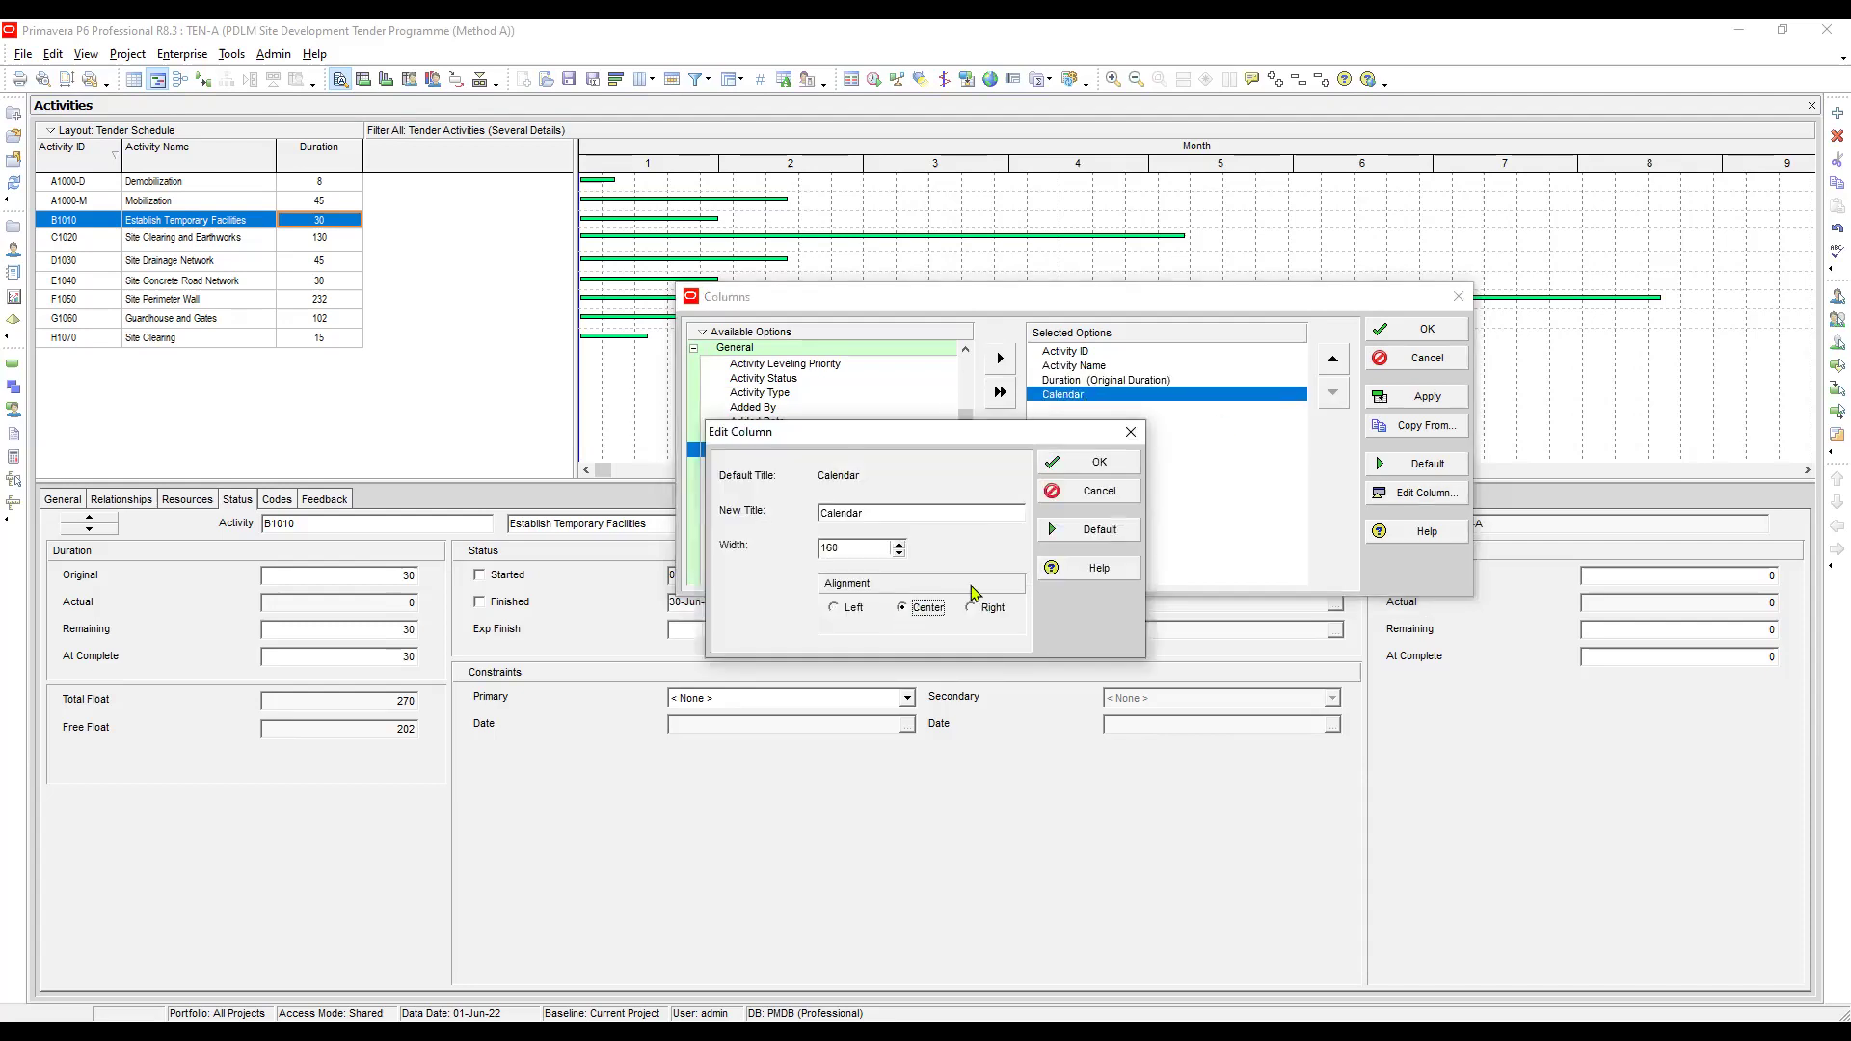
left_click(1088, 464)
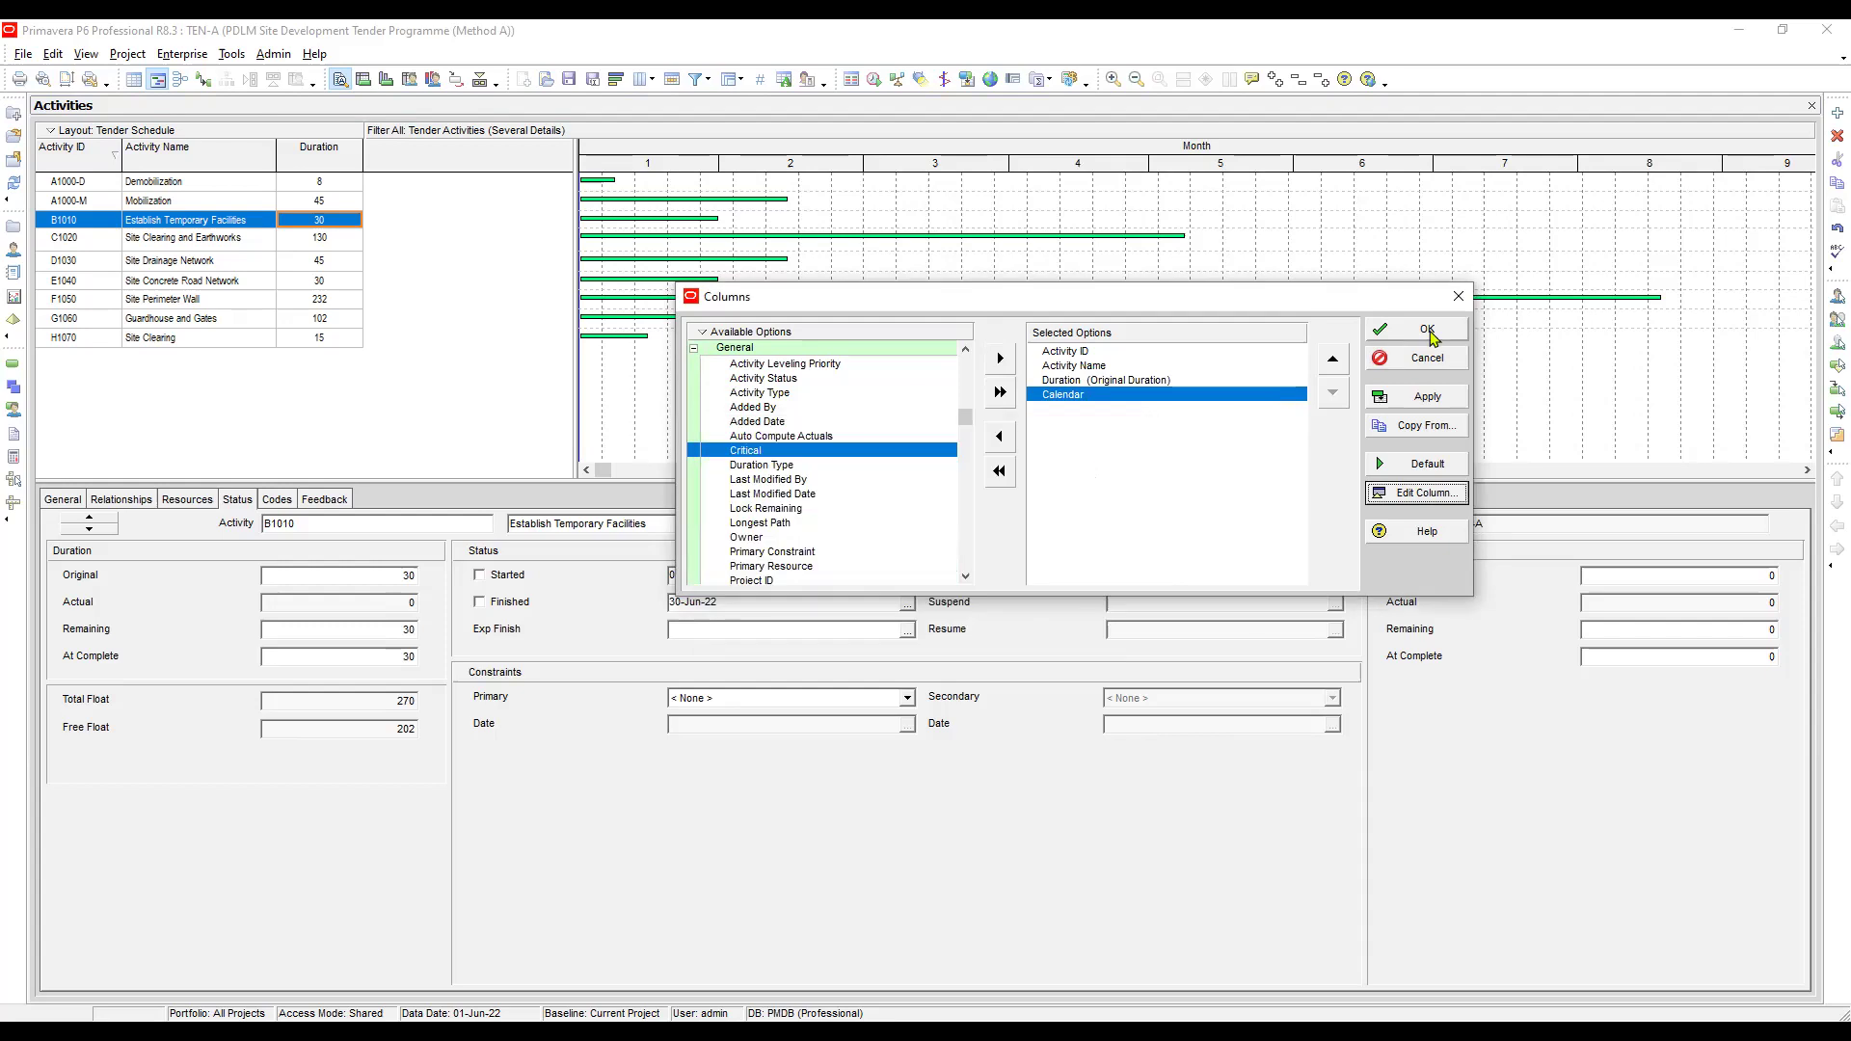
left_click(1428, 330)
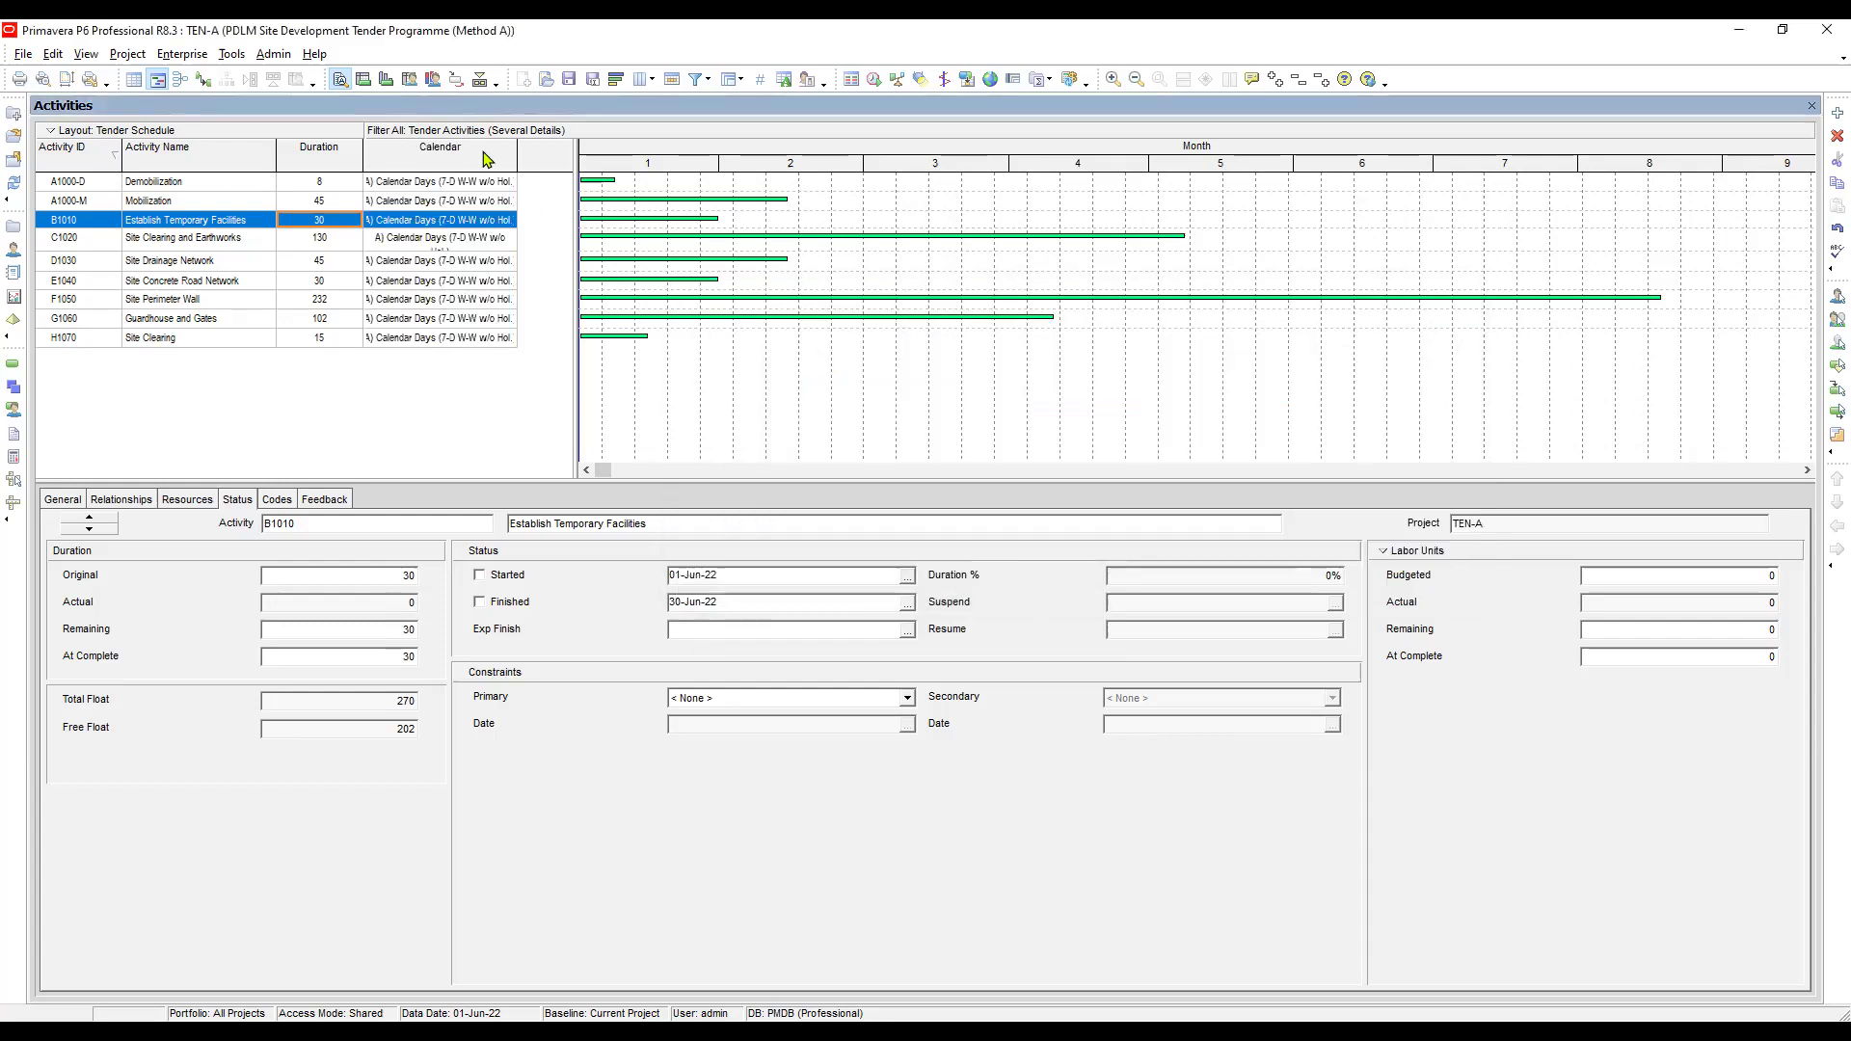
mouse_move(517, 147)
left_mouse_down()
mouse_move(551, 164)
mouse_move(535, 158)
left_mouse_up()
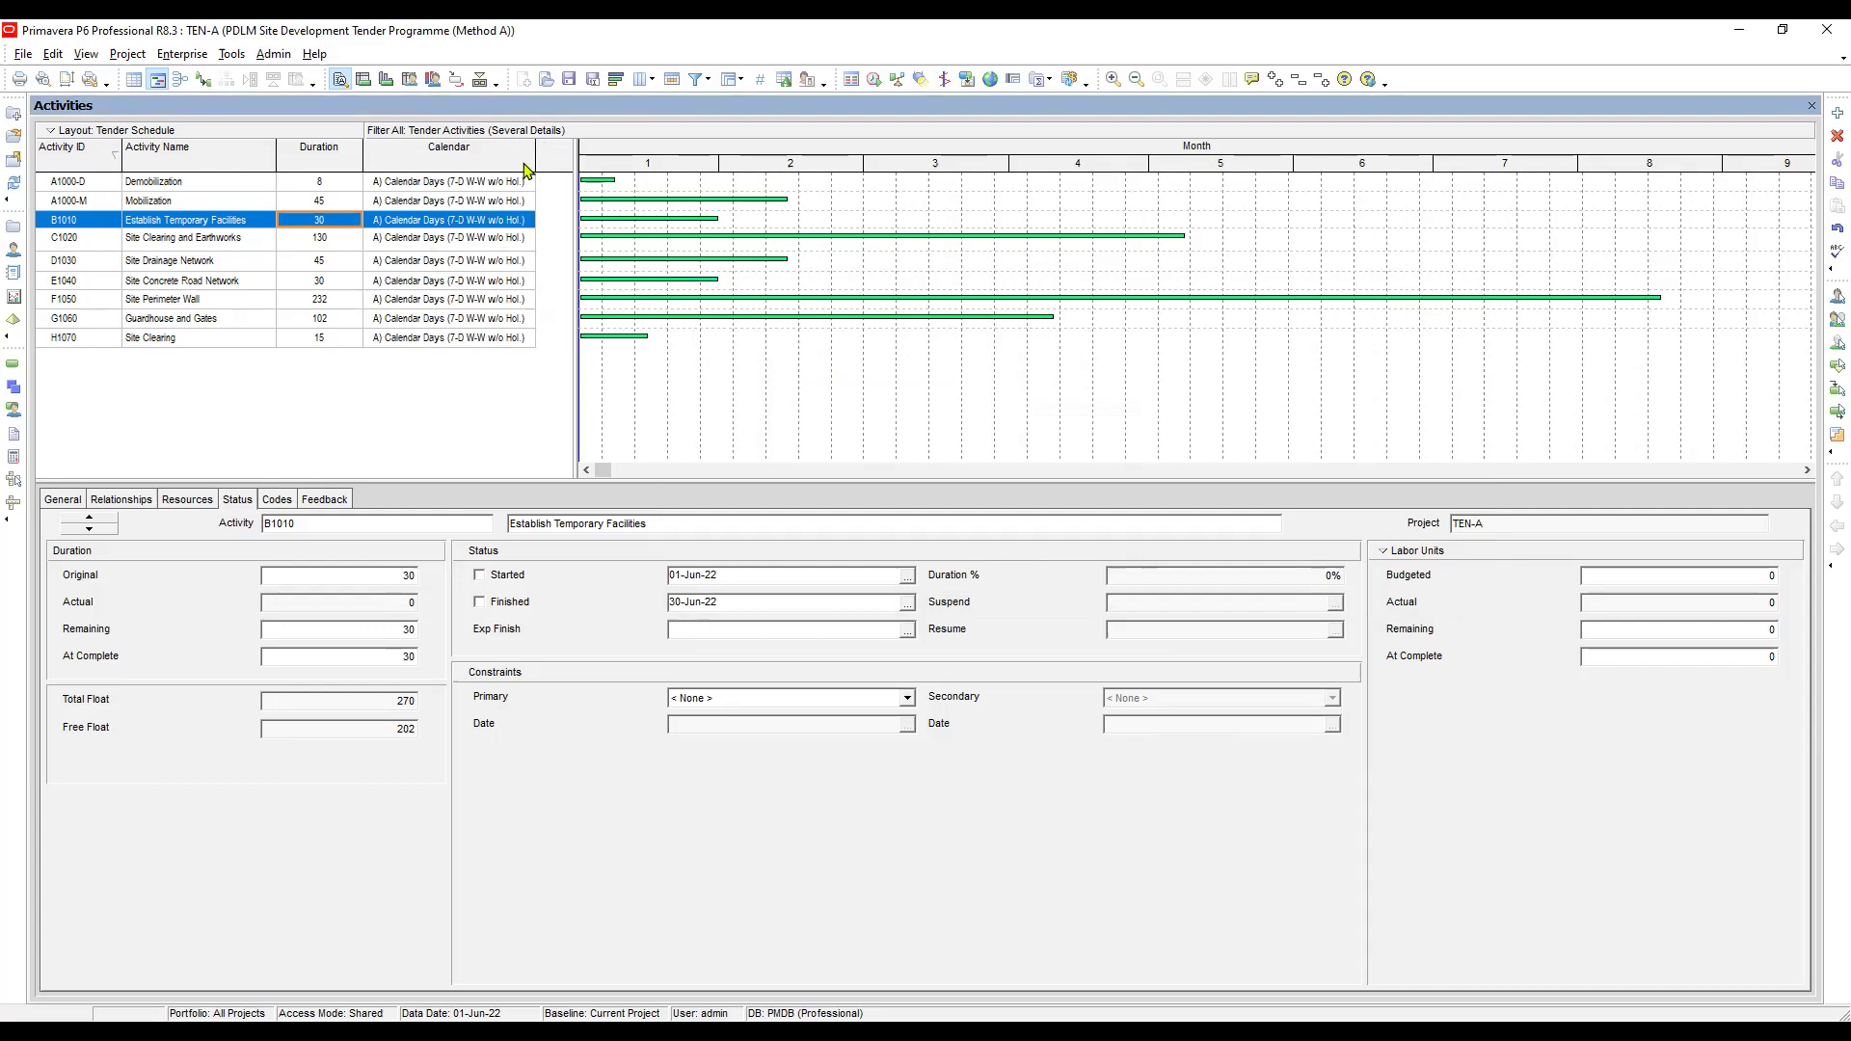
Assign the project calendar A) Calendar Days (7-D W-W w/o Hol.) to activity A1000-D Demobilization
left_click(447, 185)
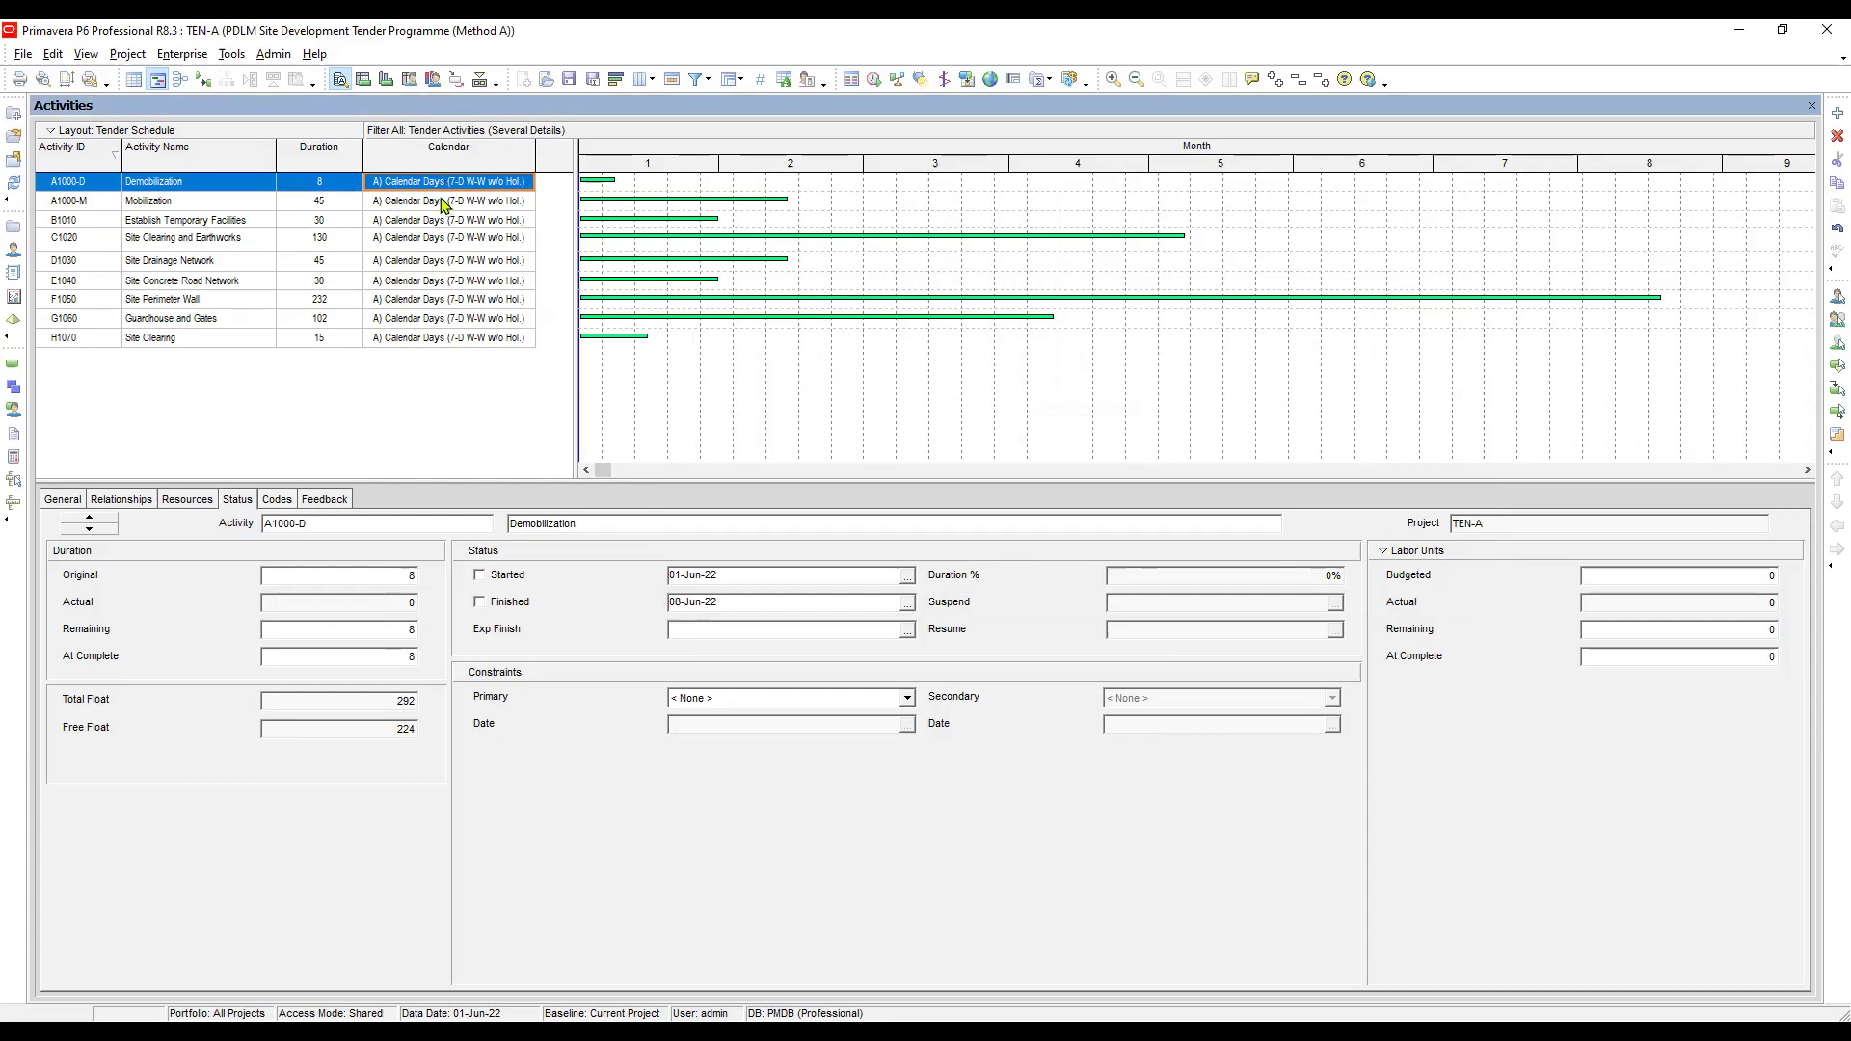
left_click(445, 204)
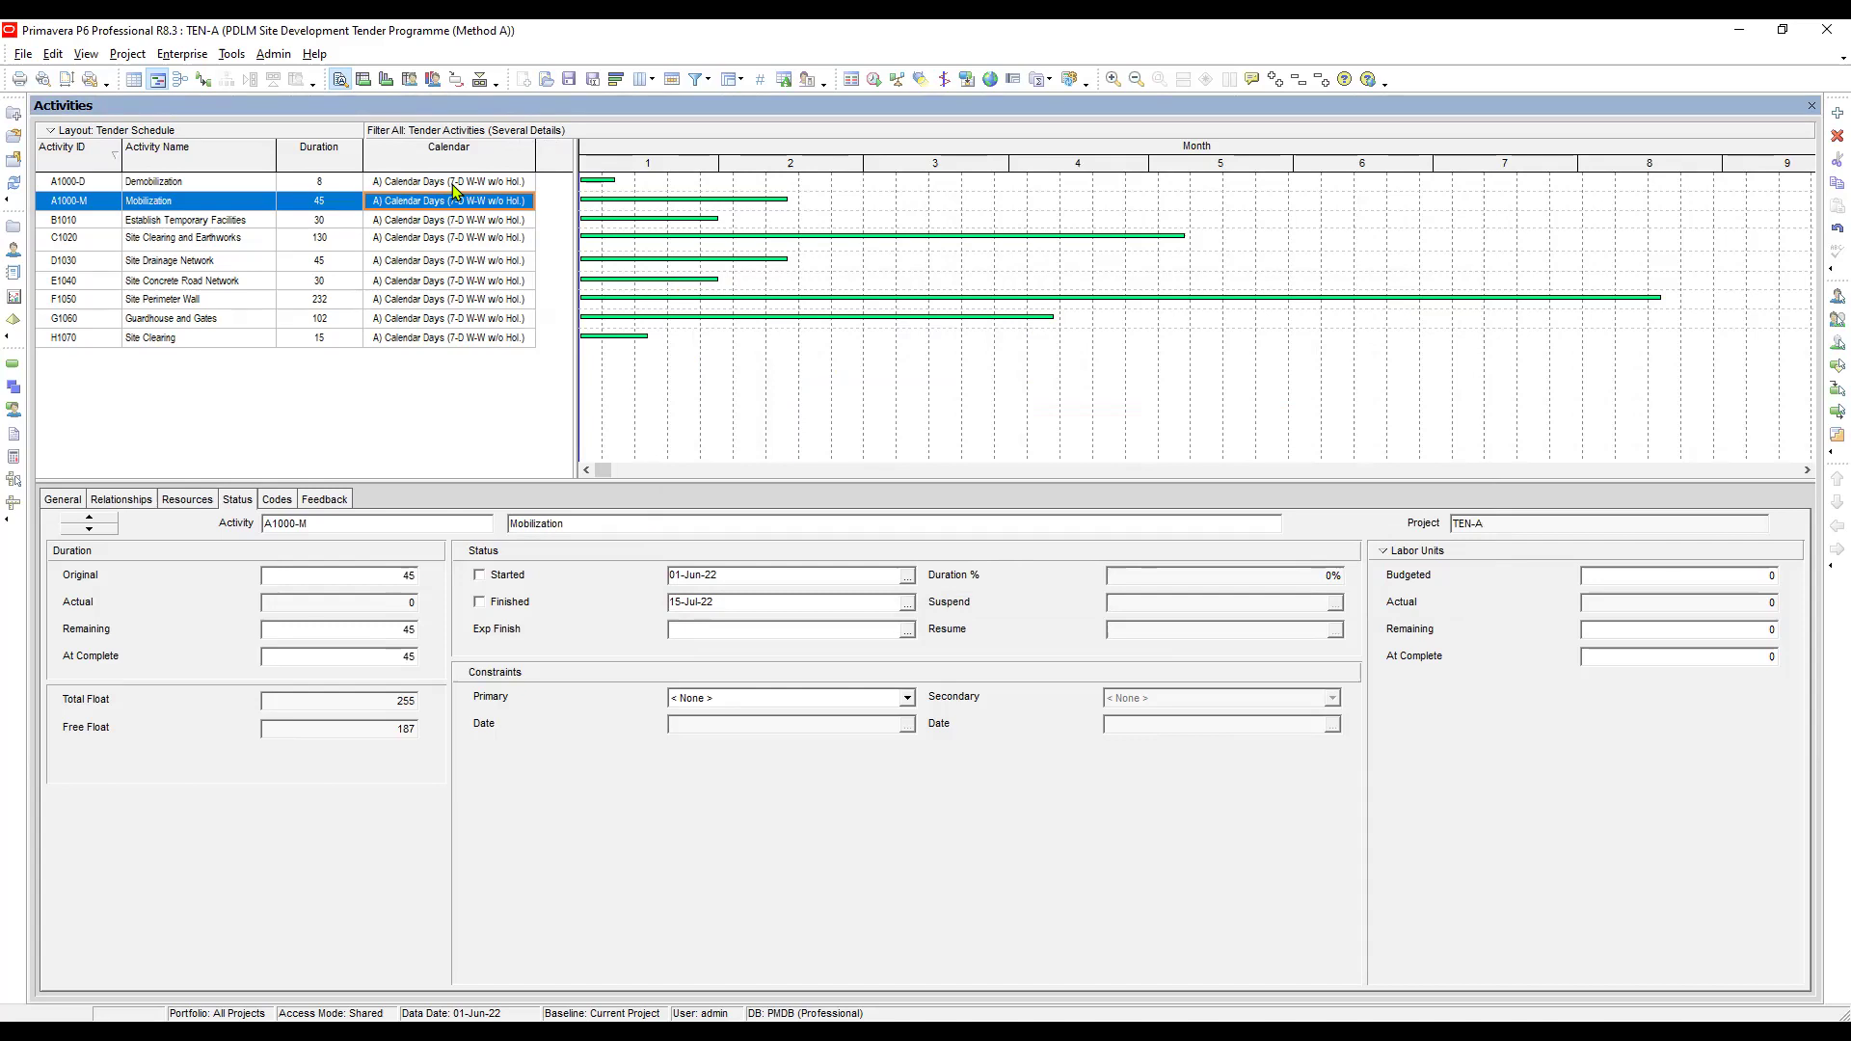
left_click(452, 184)
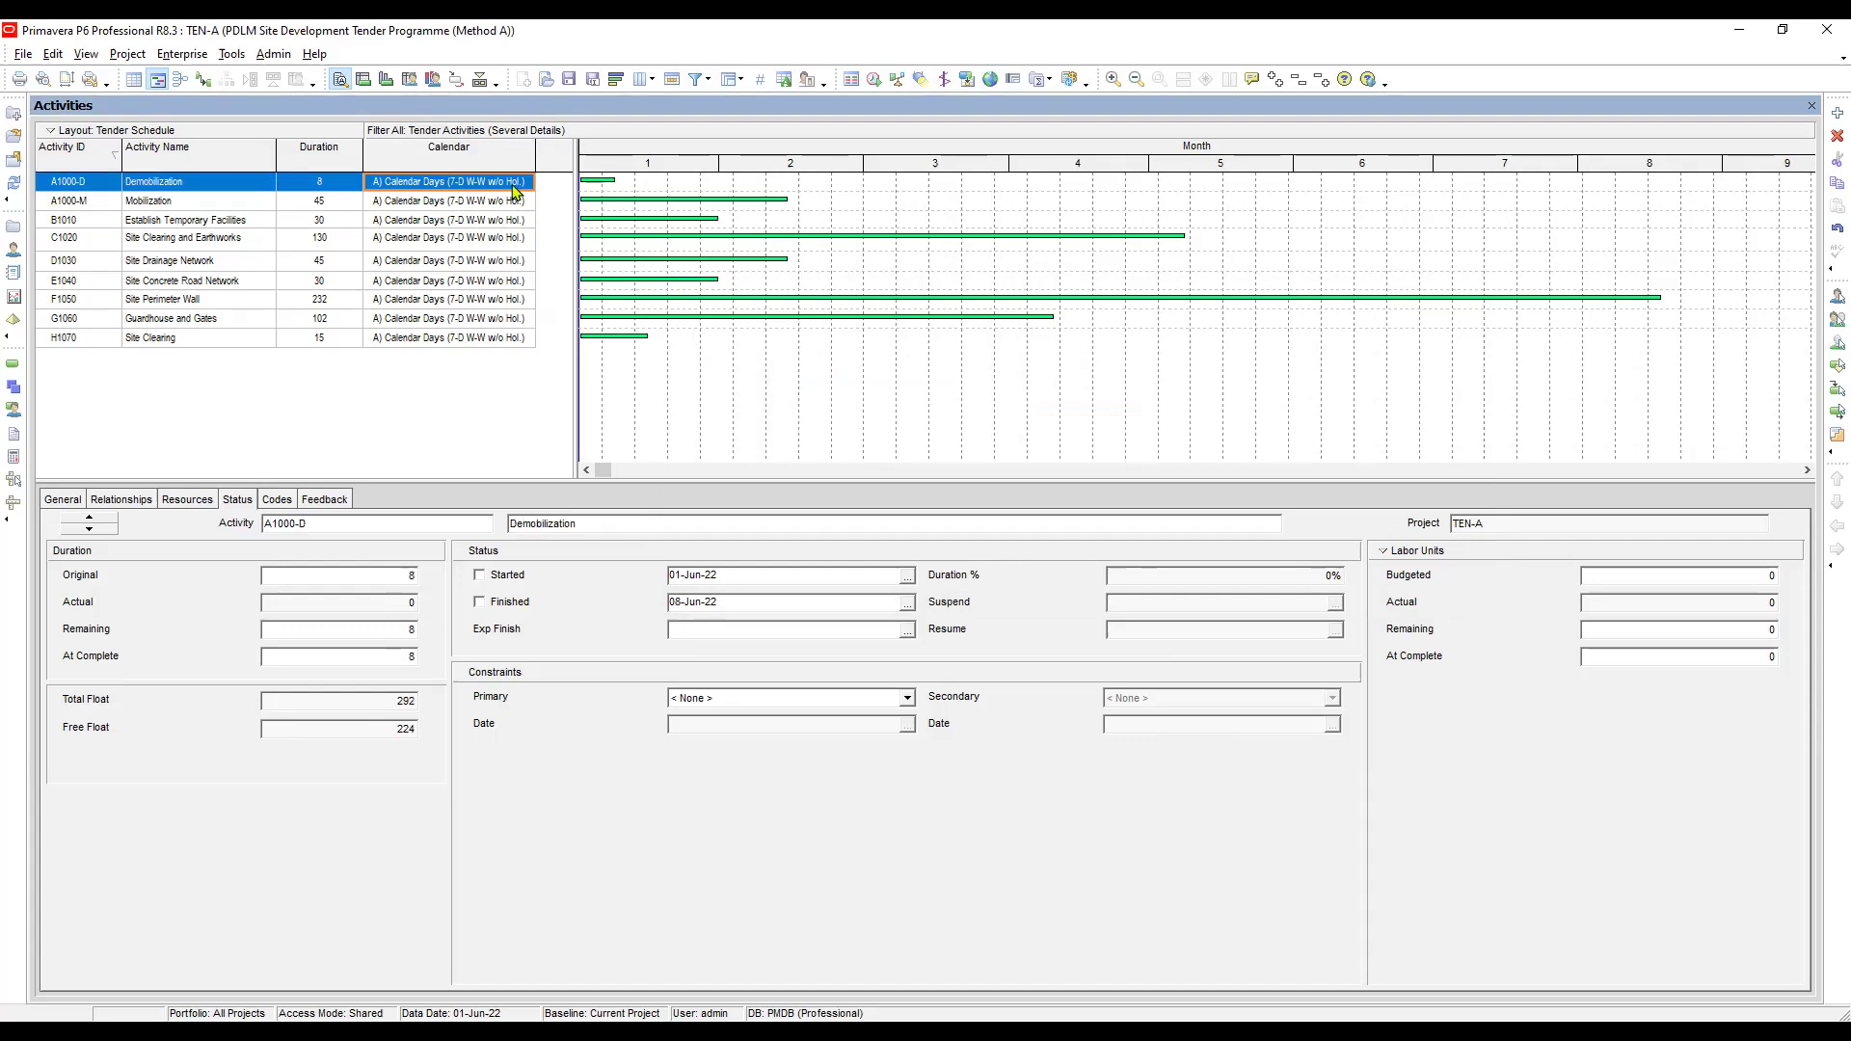
left_click(525, 182)
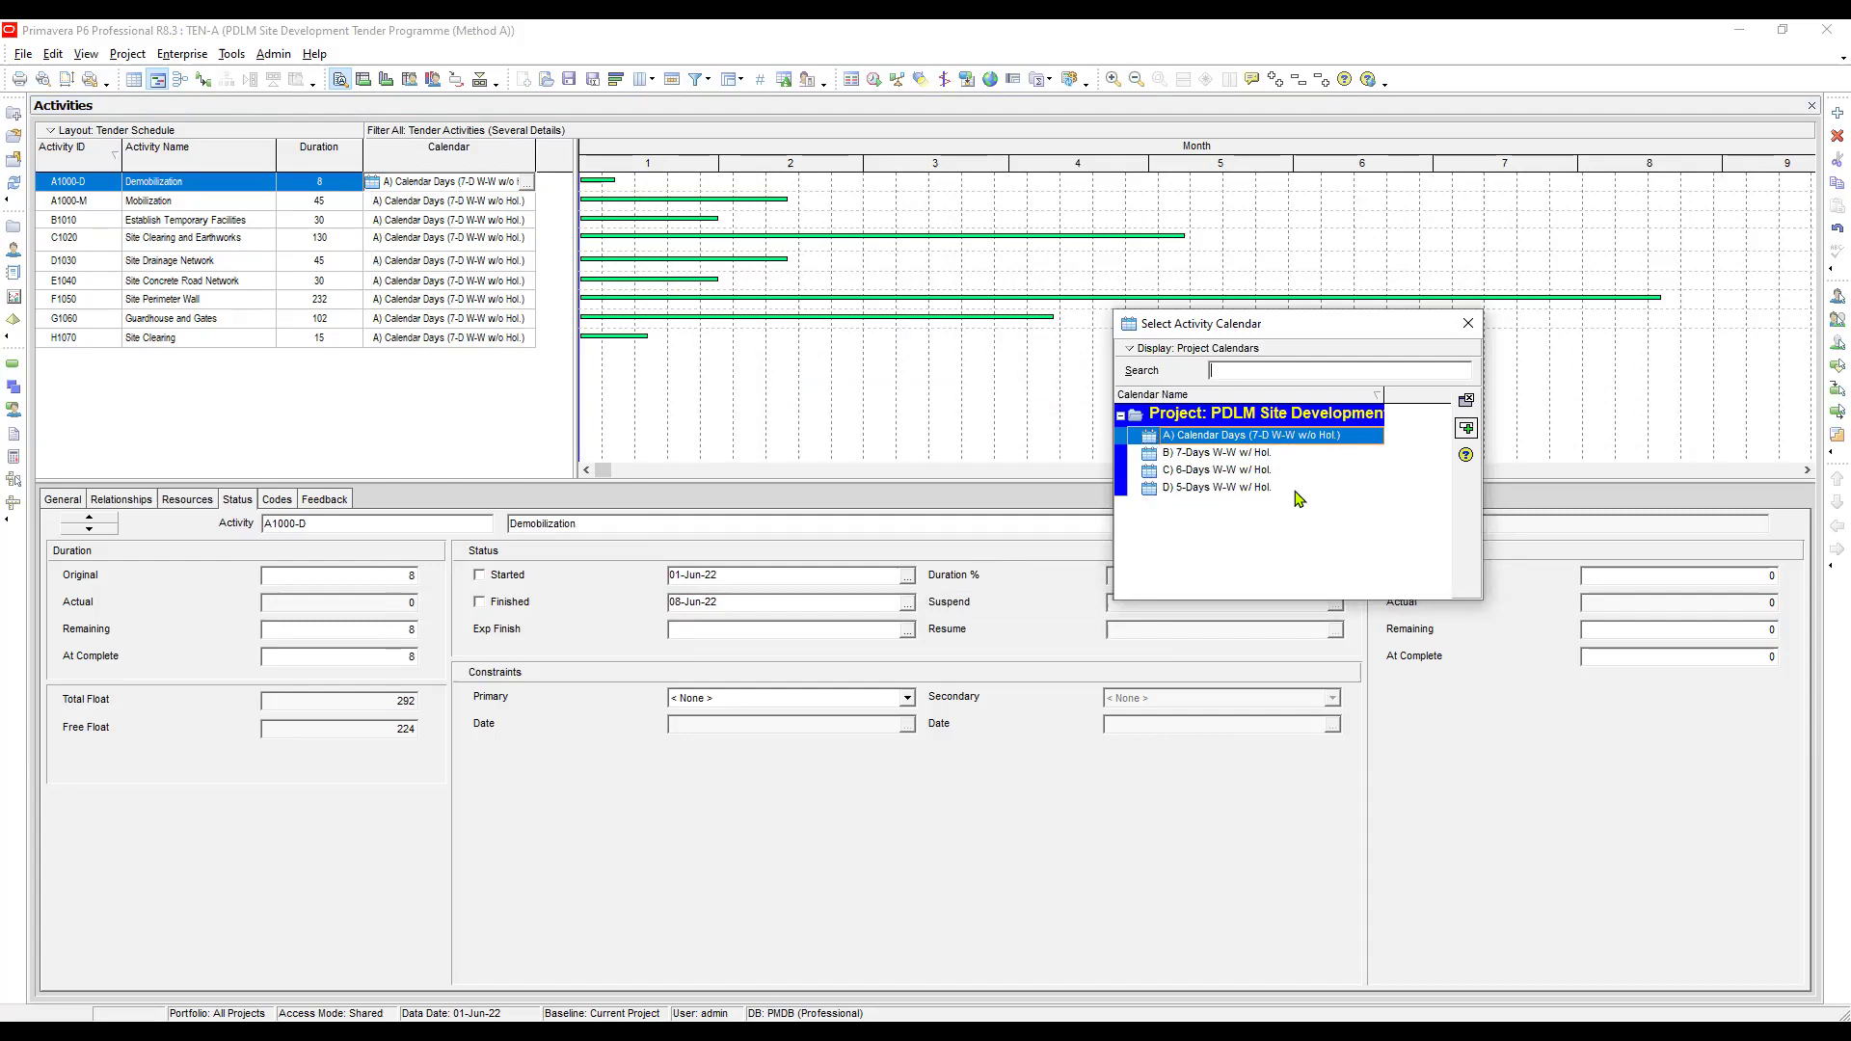
double_click(1212, 435)
Assign the project calendar D) 5-Days W-W w/ Hol. to activity A1000-M Mobilization
left_click(439, 198)
double_click(439, 202)
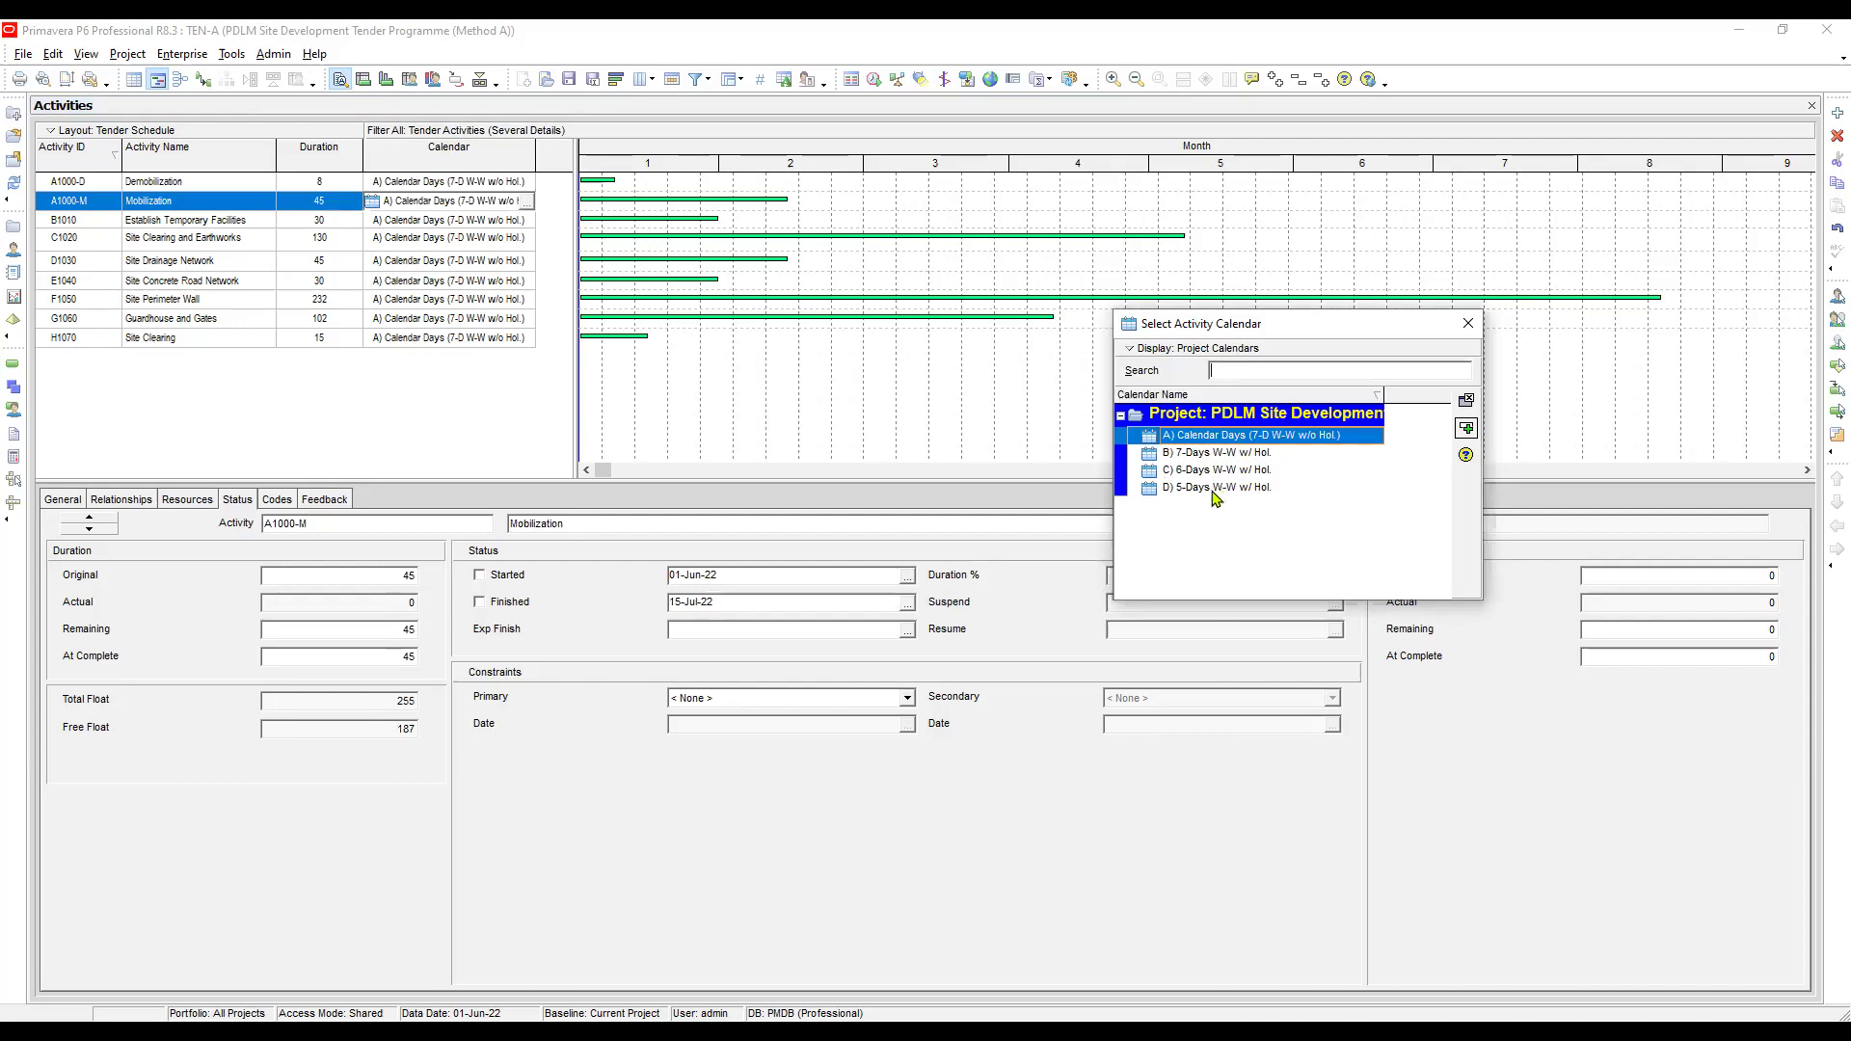
left_click(1212, 489)
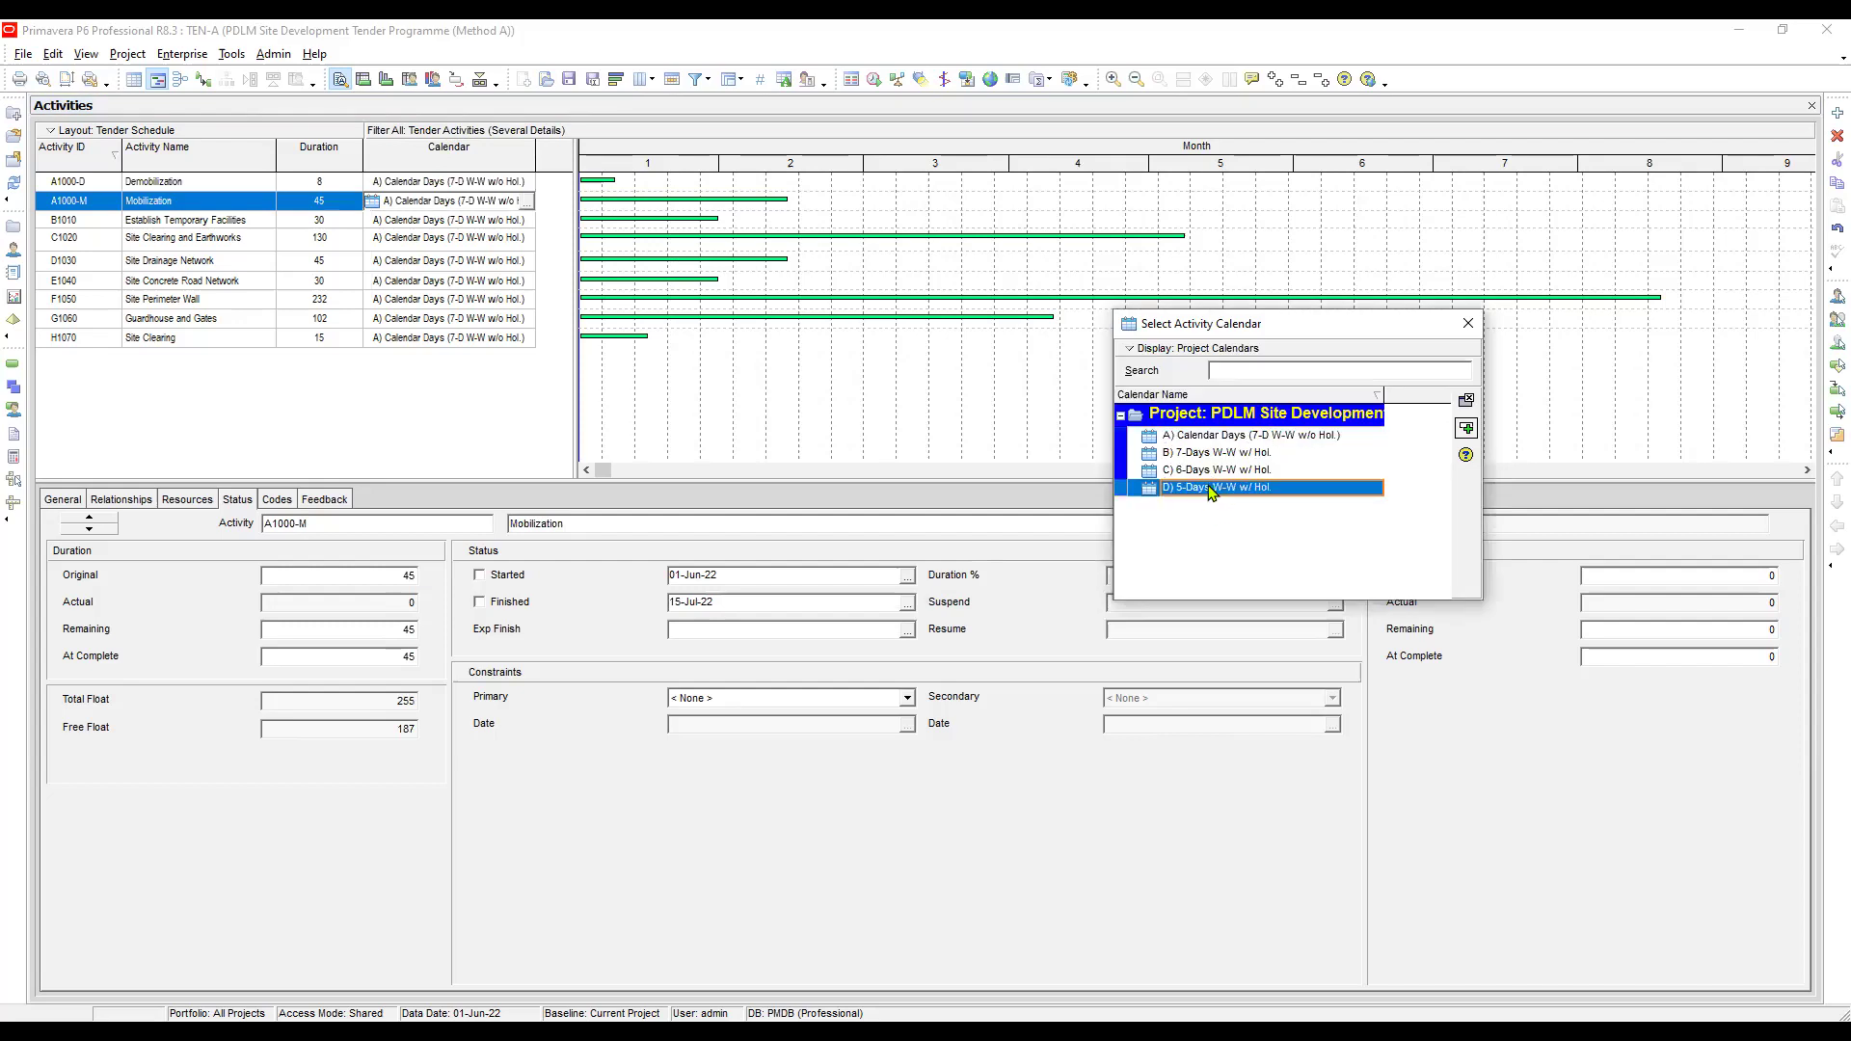
double_click(1212, 489)
Assign the project calendar C) 6-Days W-W w/ Hol. to activity B1010 Establish Temporary Facilities
left_click(427, 224)
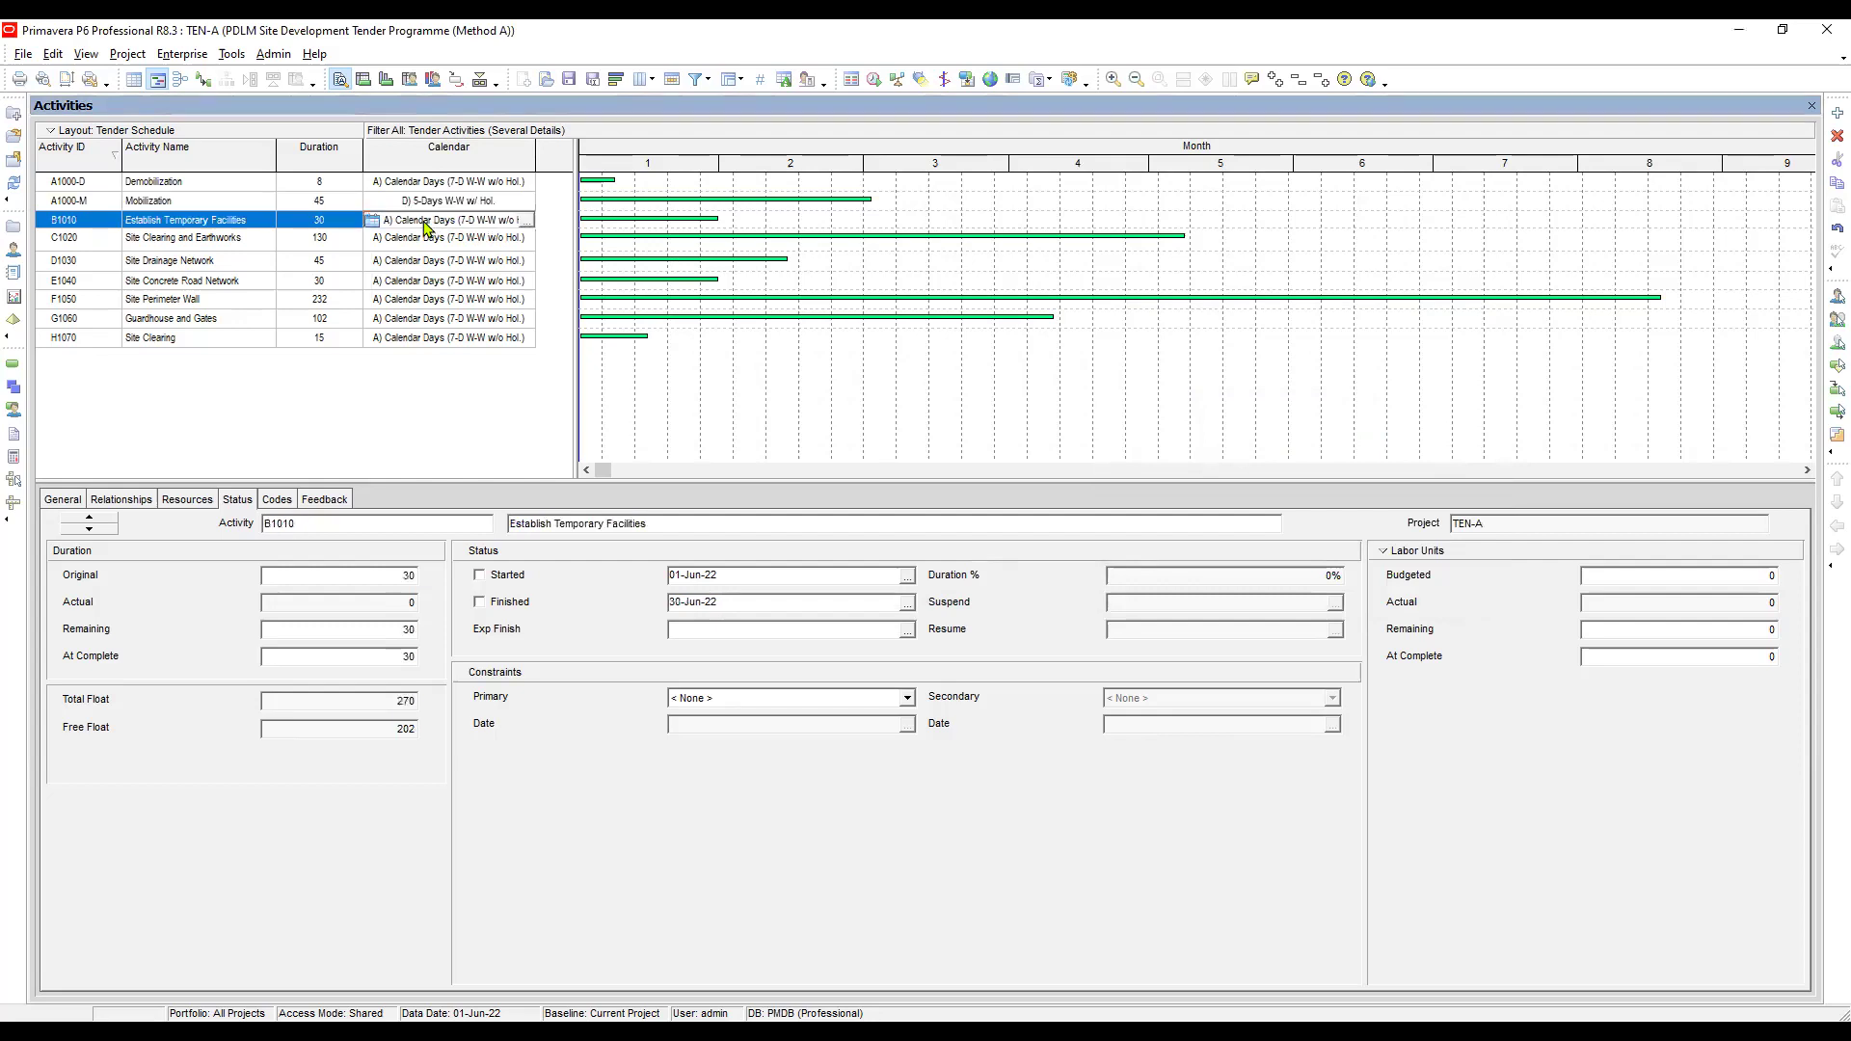
left_click(427, 223)
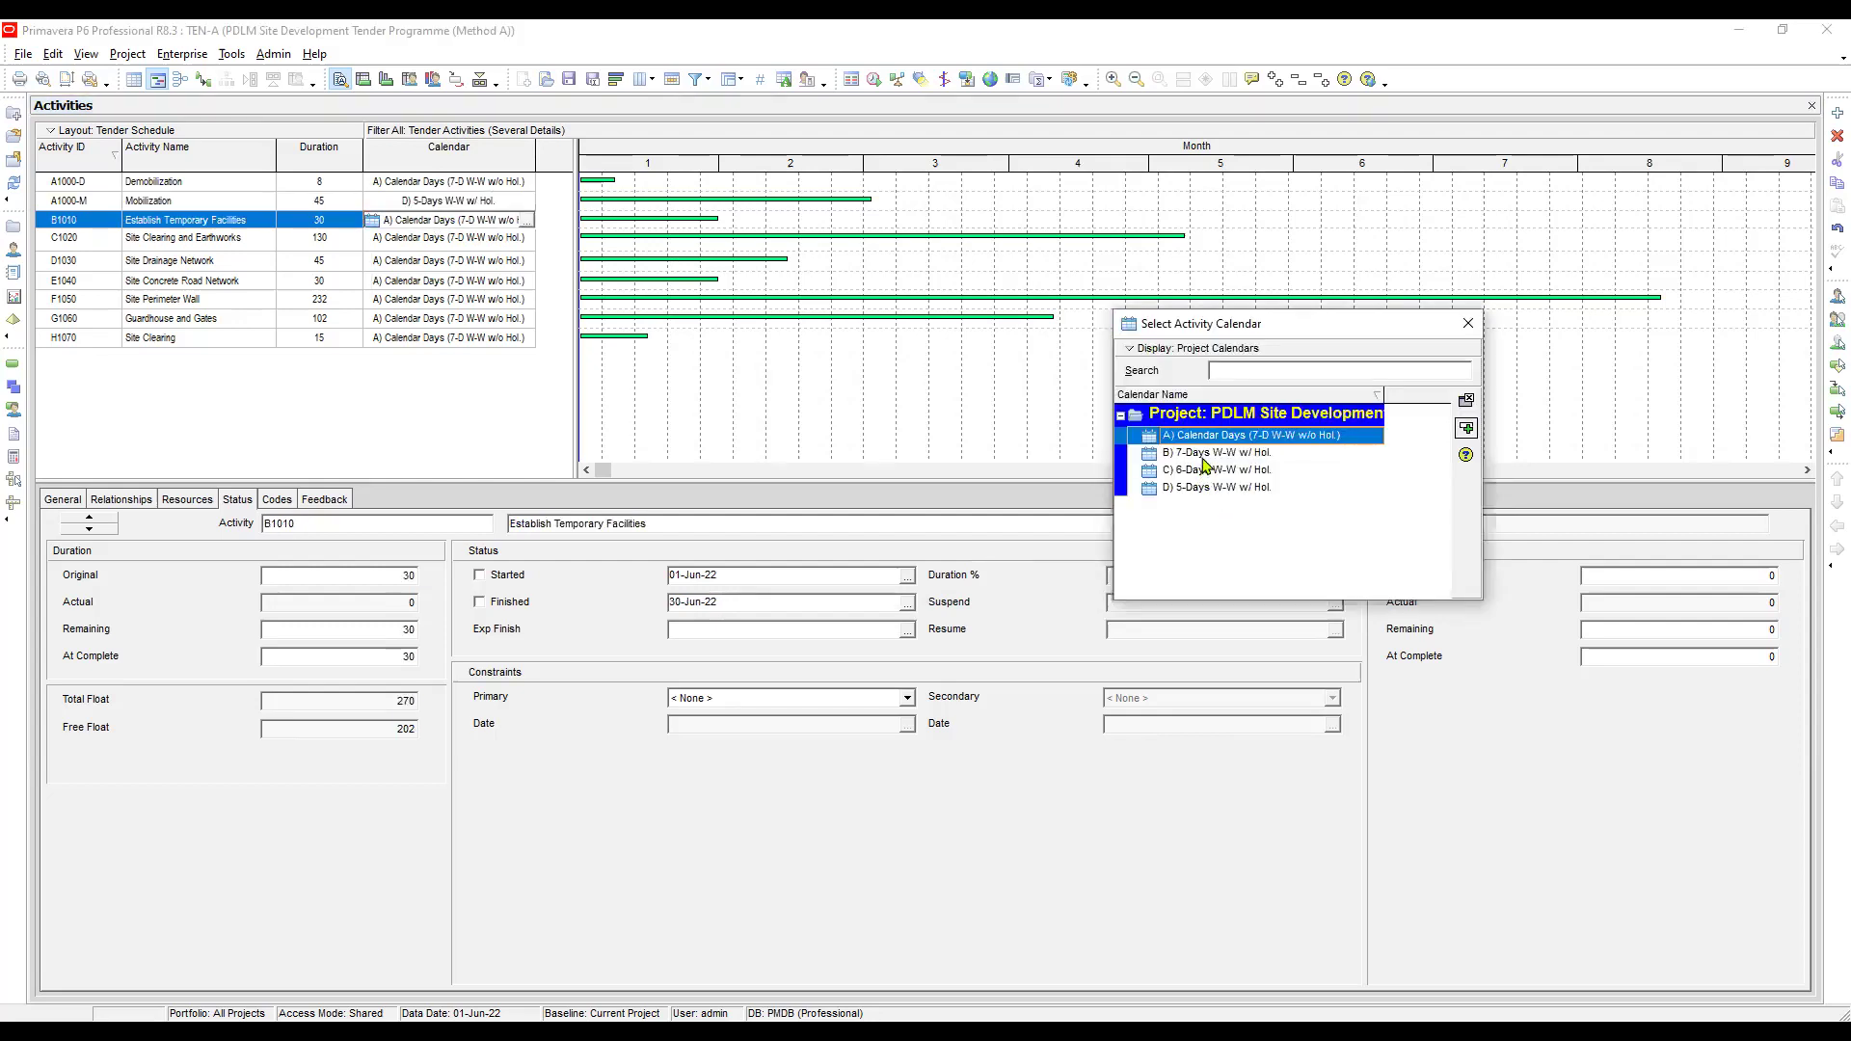
double_click(1205, 470)
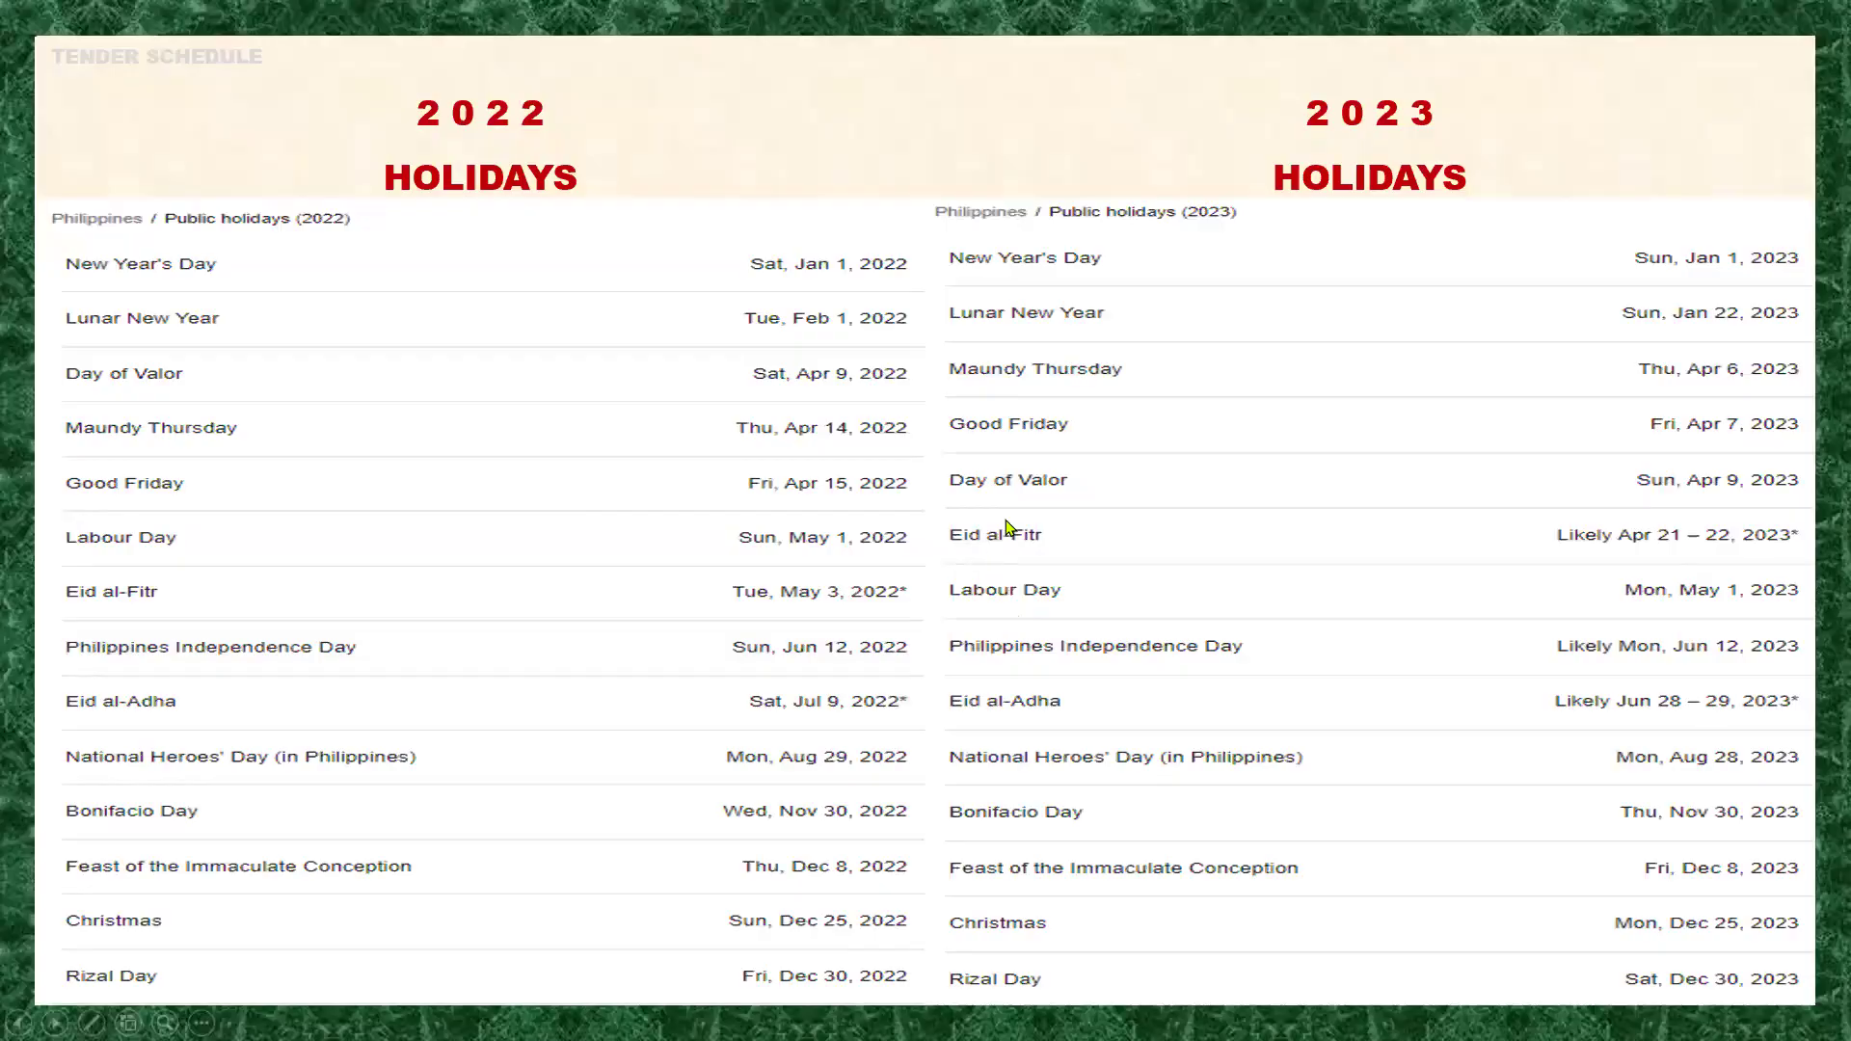
left_click(1159, 263)
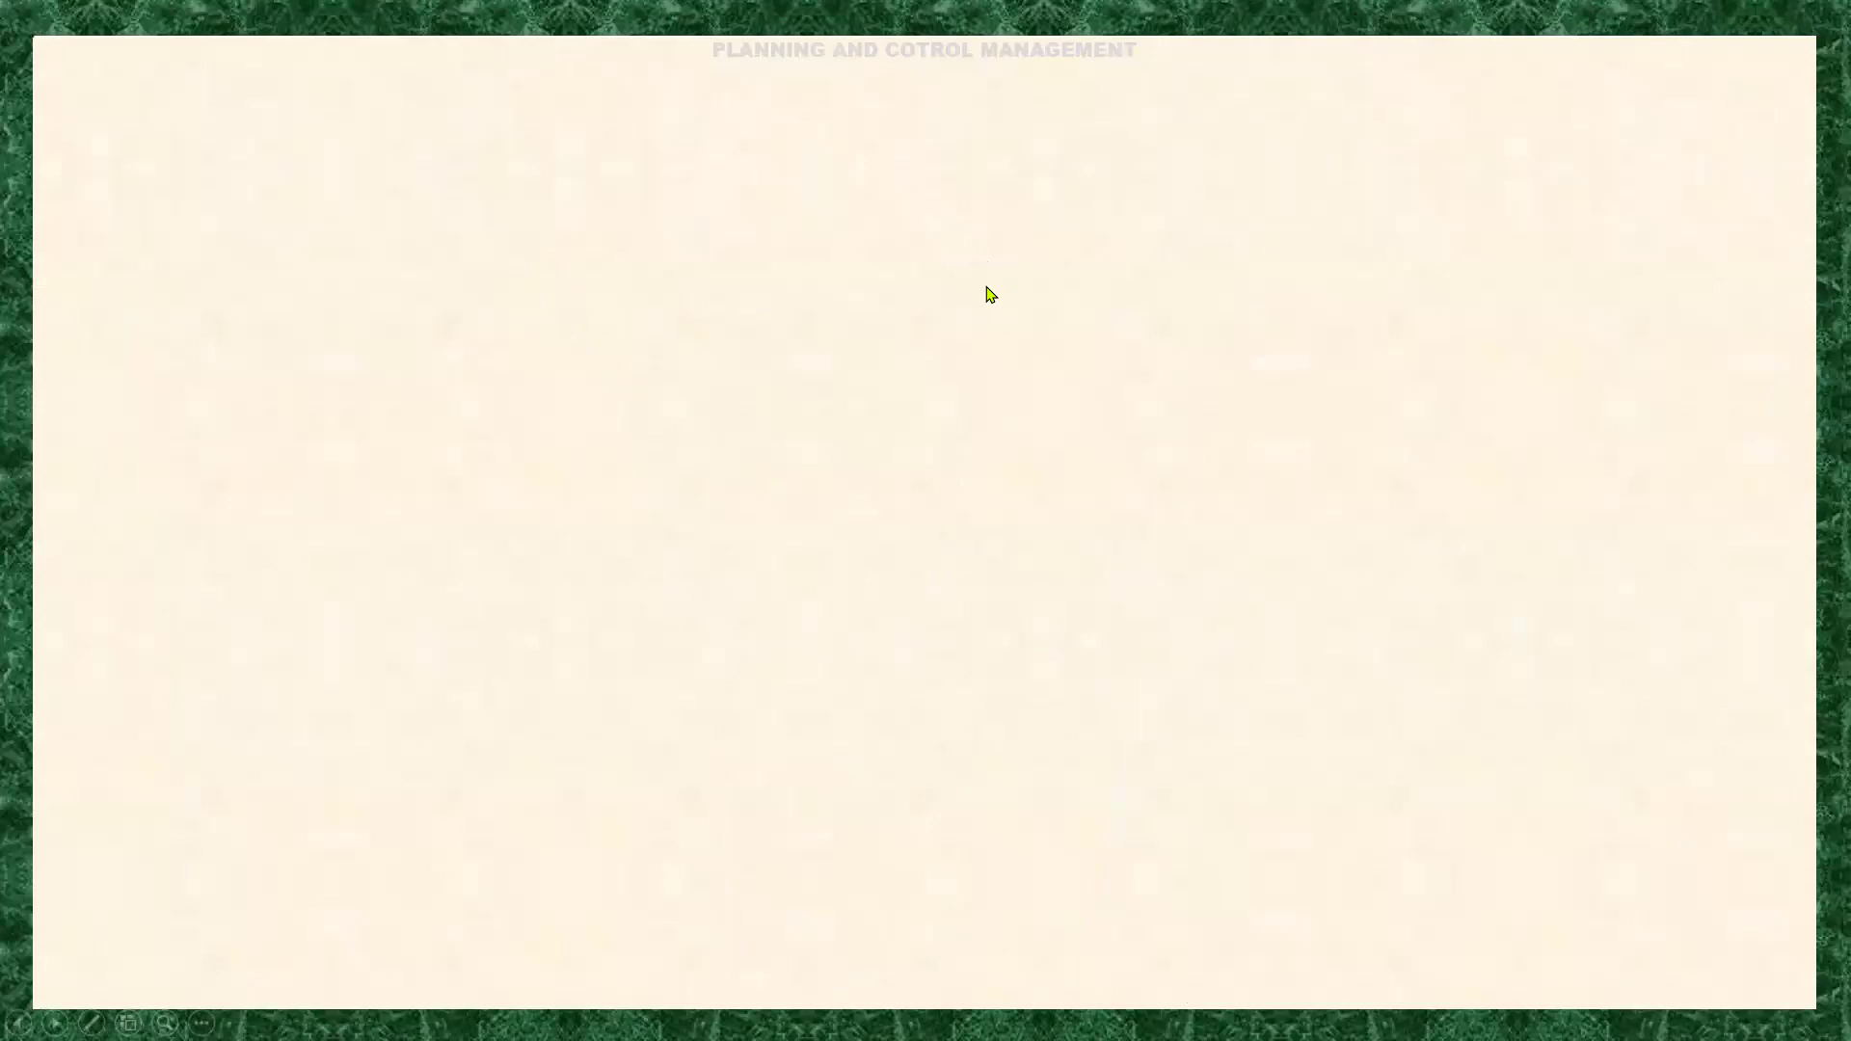
left_click(986, 286)
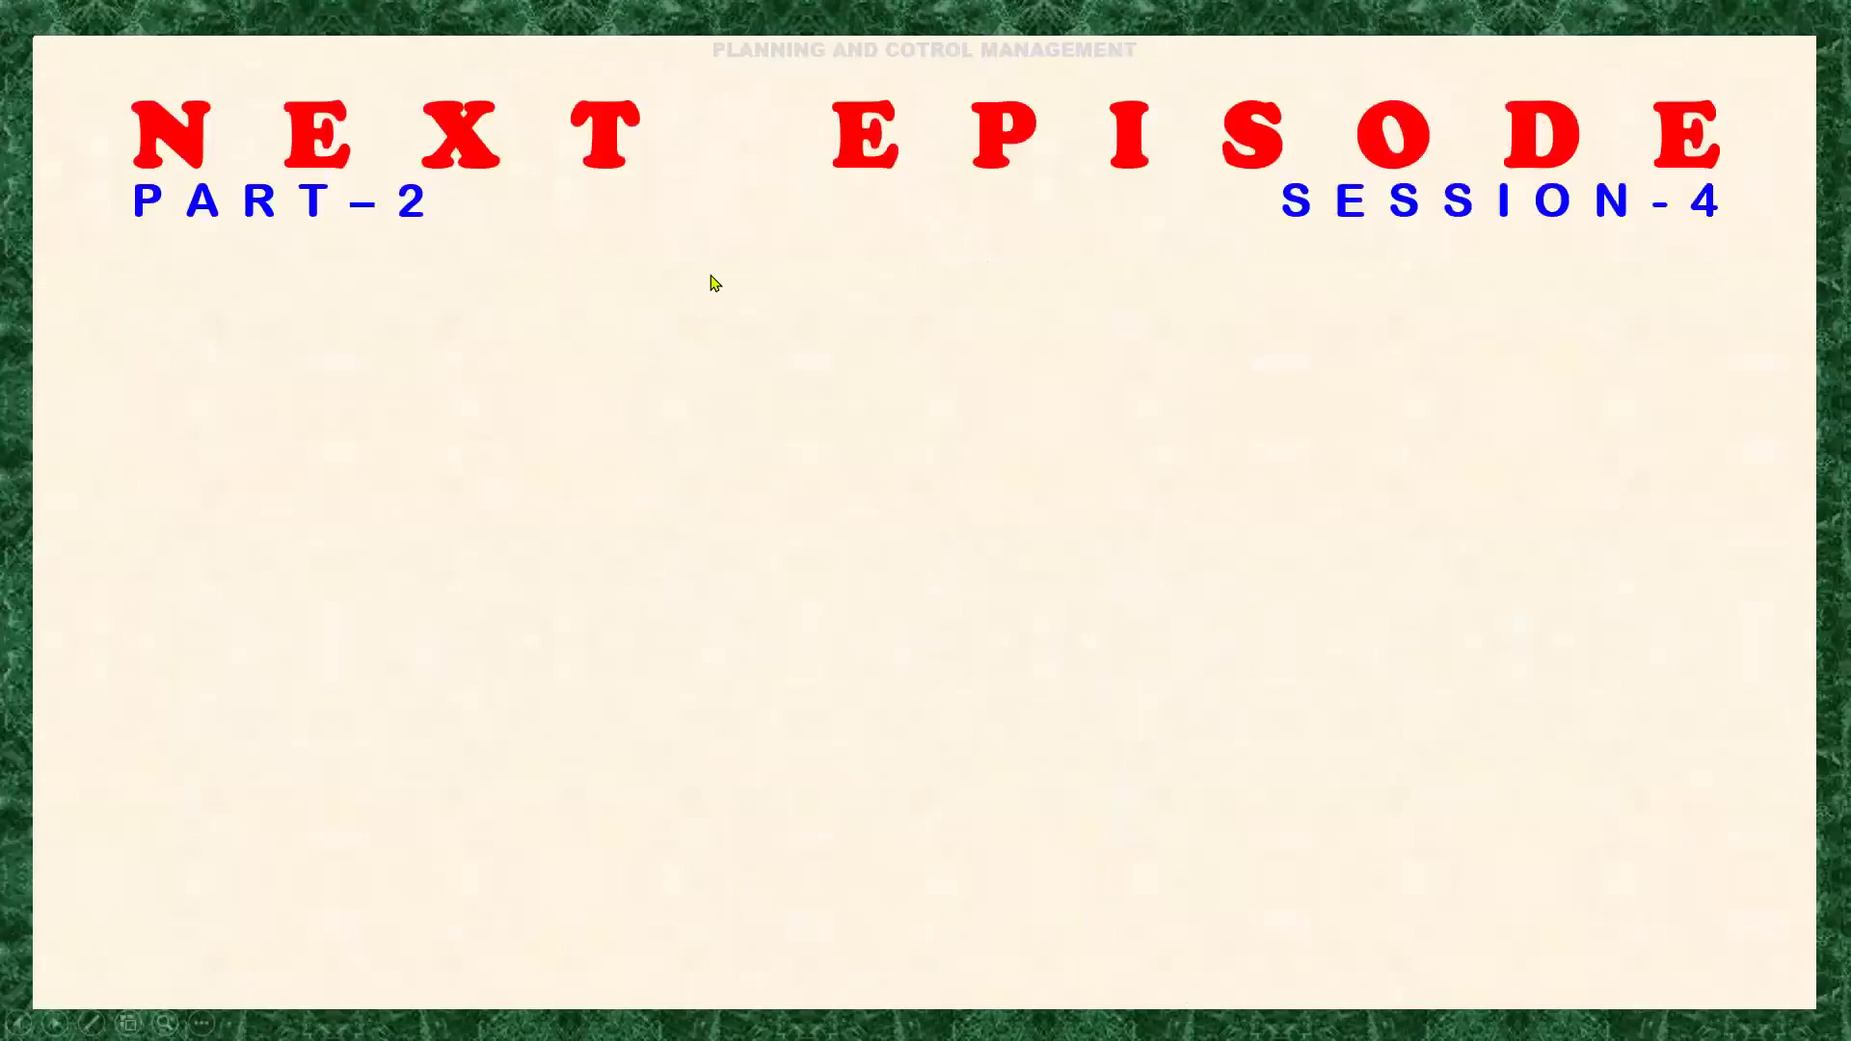
left_click(913, 422)
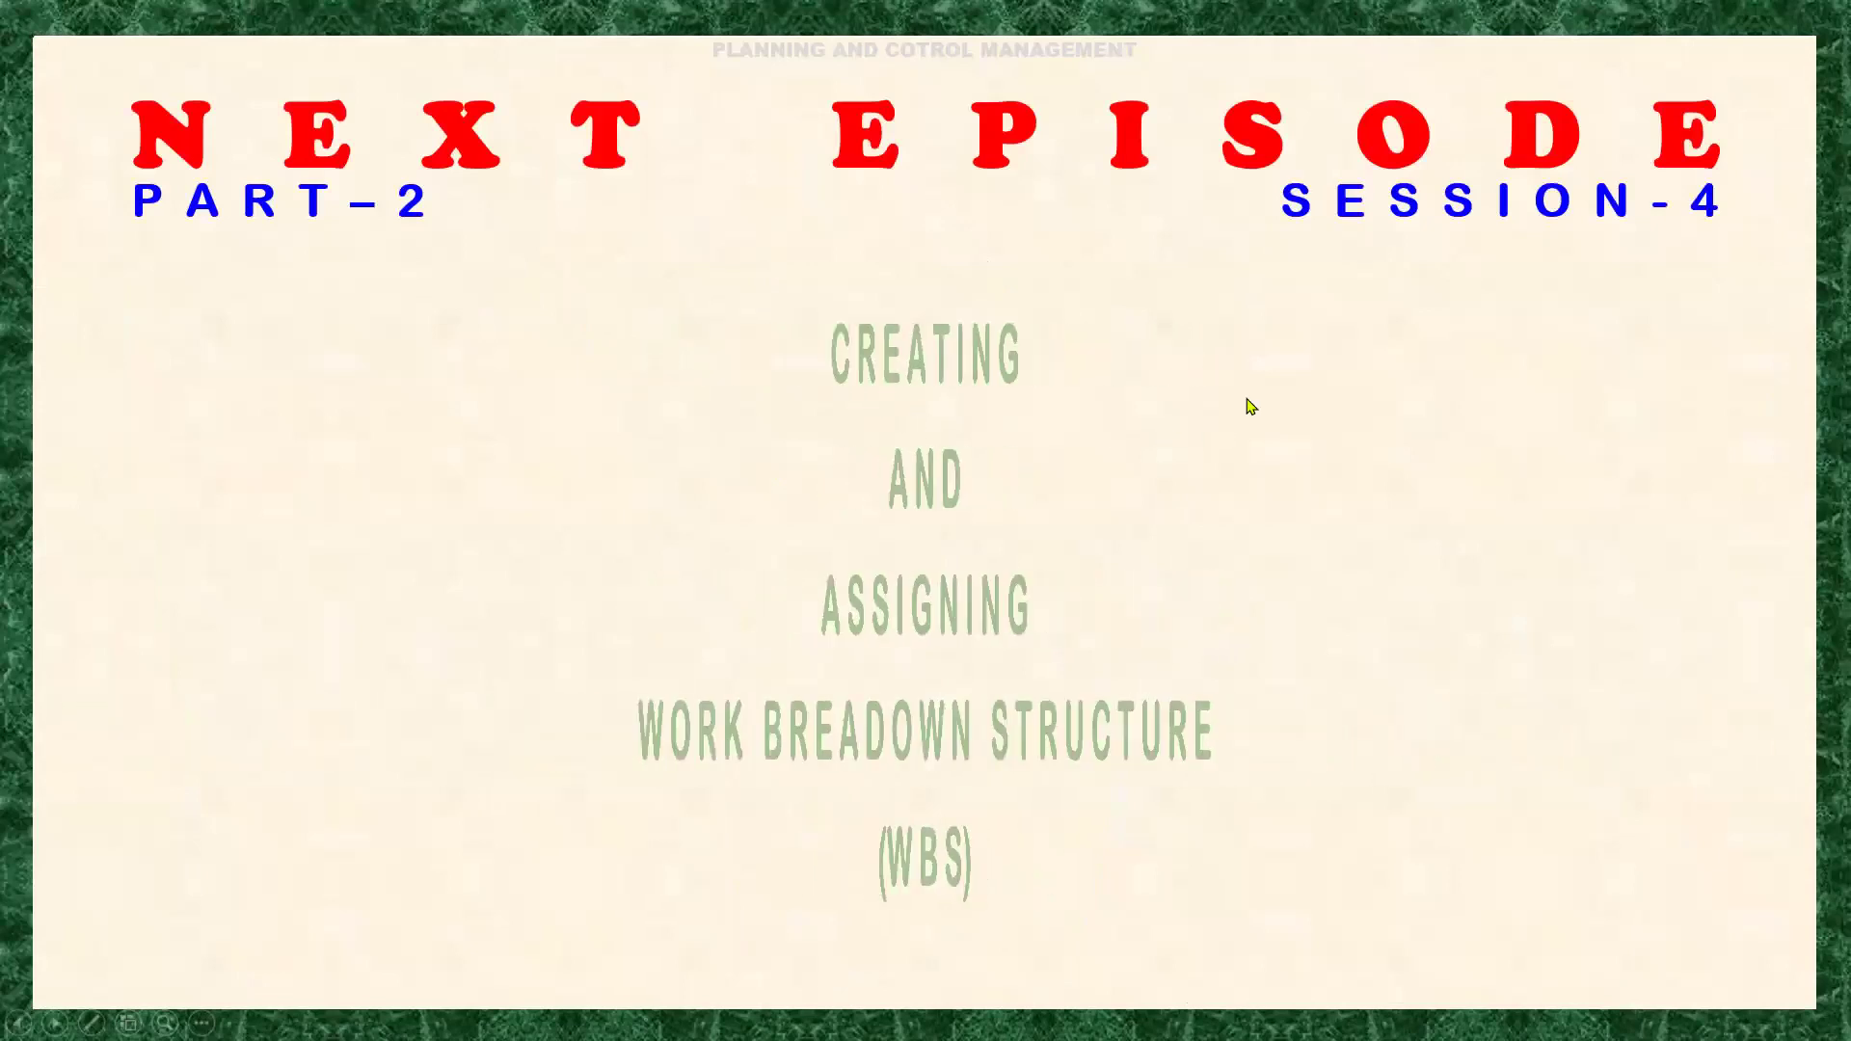